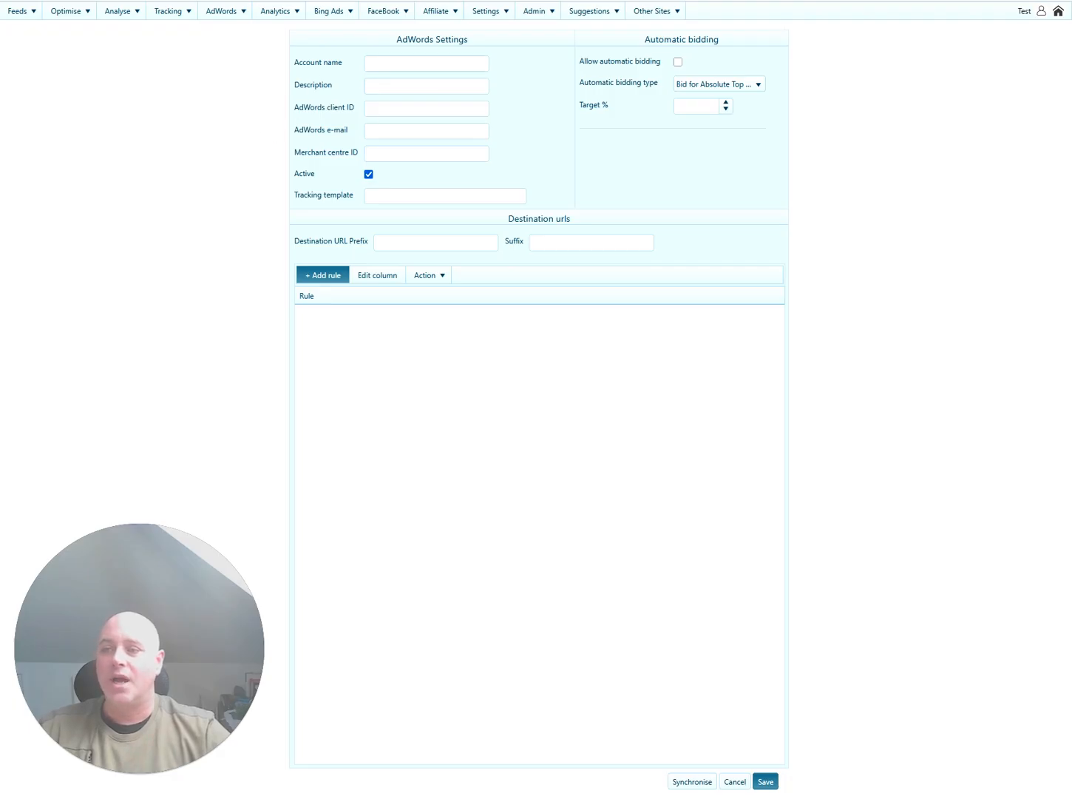
Enter 'Test Account' as the new AdWords account name.
{"action": "left_click", "coordinate": [426, 64]}
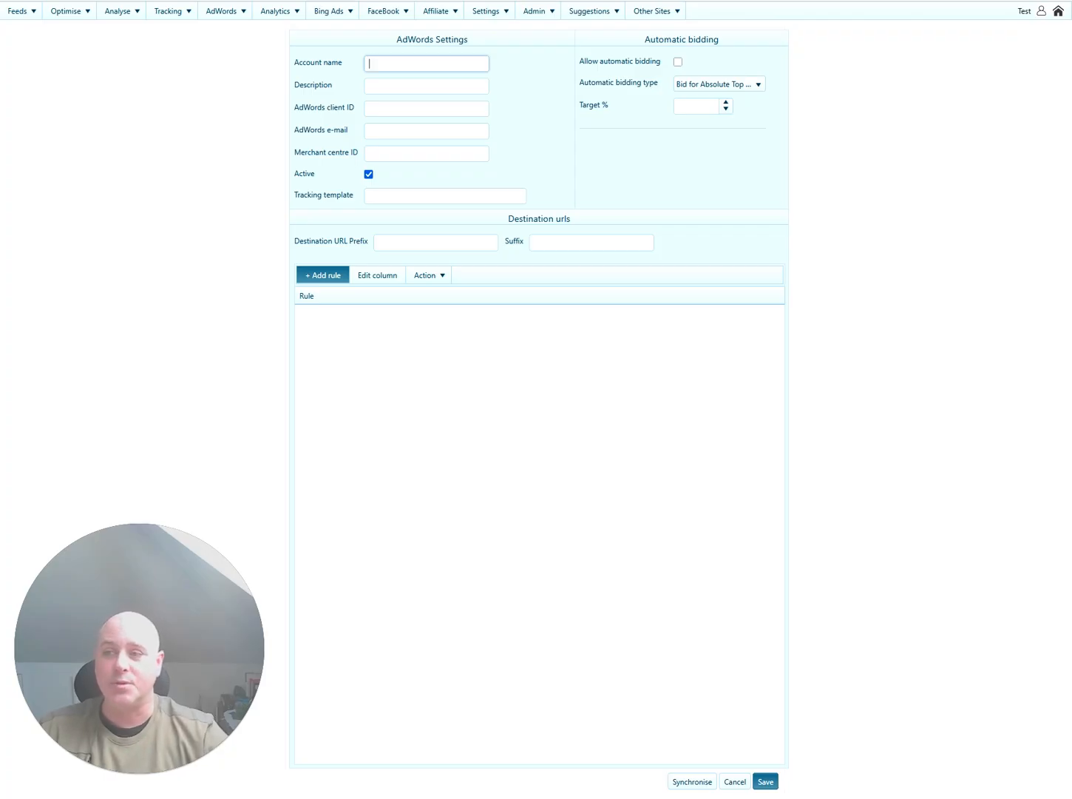
{"action": "type", "text": "Tes"}
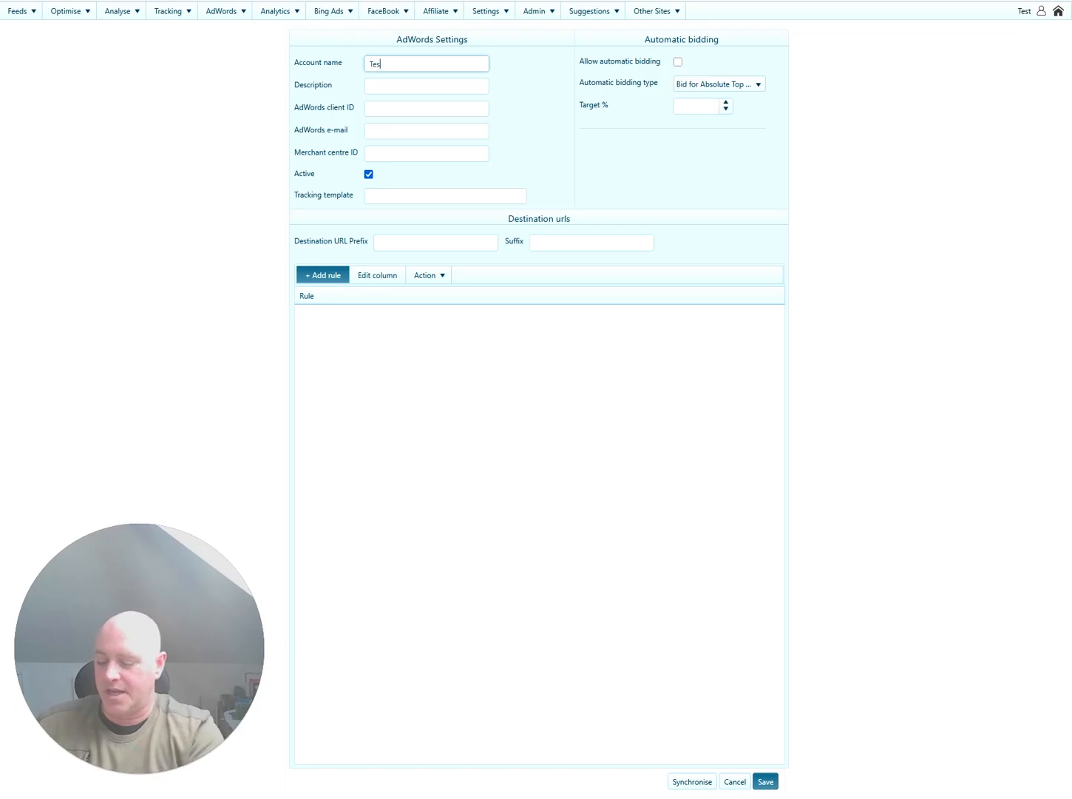
{"action": "type", "text": "t Account"}
{"action": "key", "text": "Tab"}
{"action": "key", "text": "Tab"}
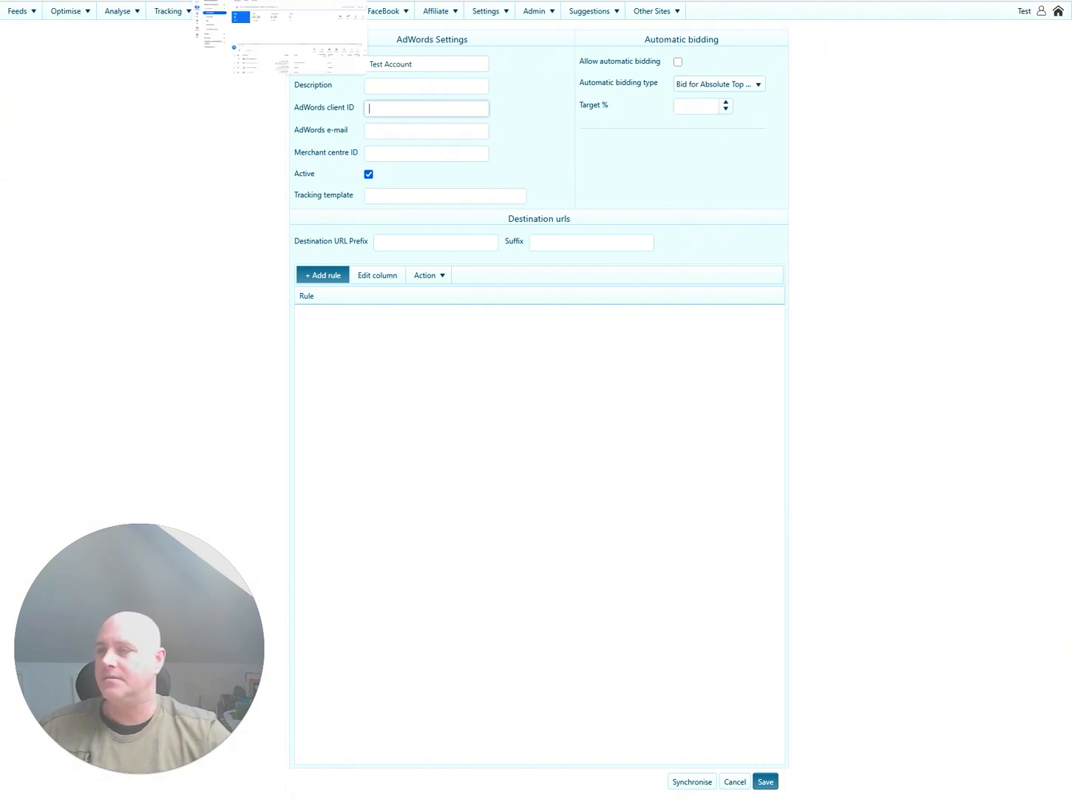
Paste the client ID copied from Google Ads into the AdWords client ID field.
{"action": "left_click", "coordinate": [279, 1]}
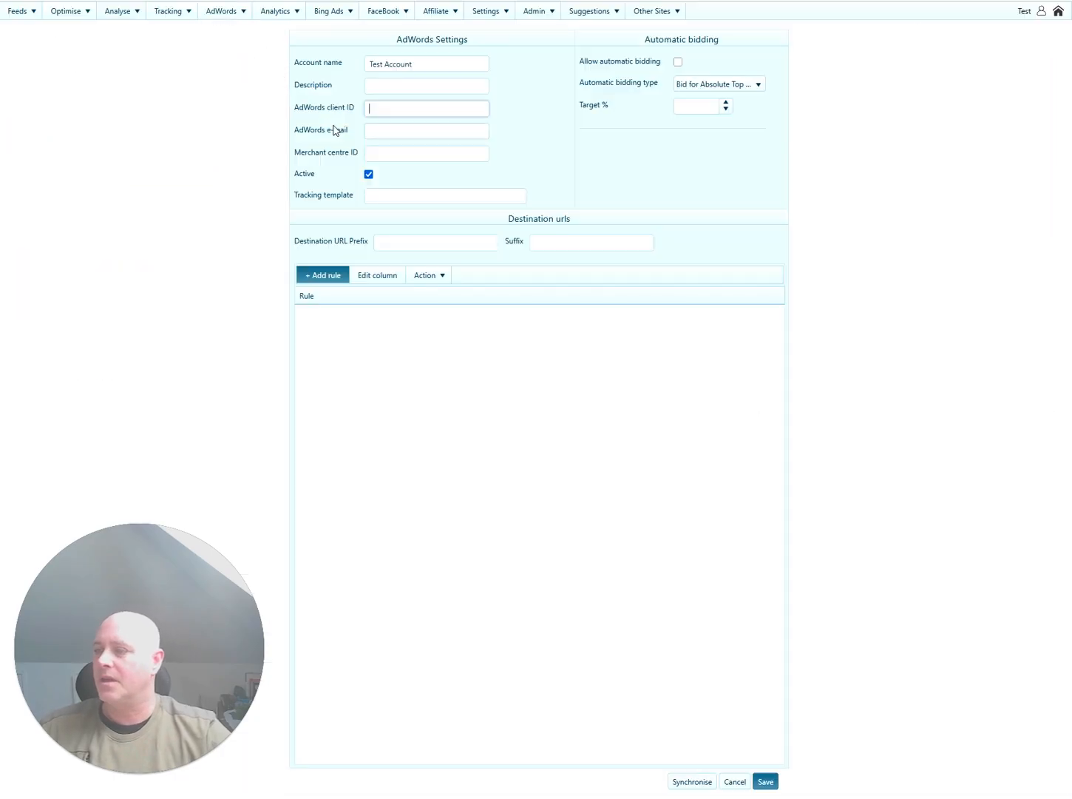
{"action": "key", "text": "ctrl+v"}
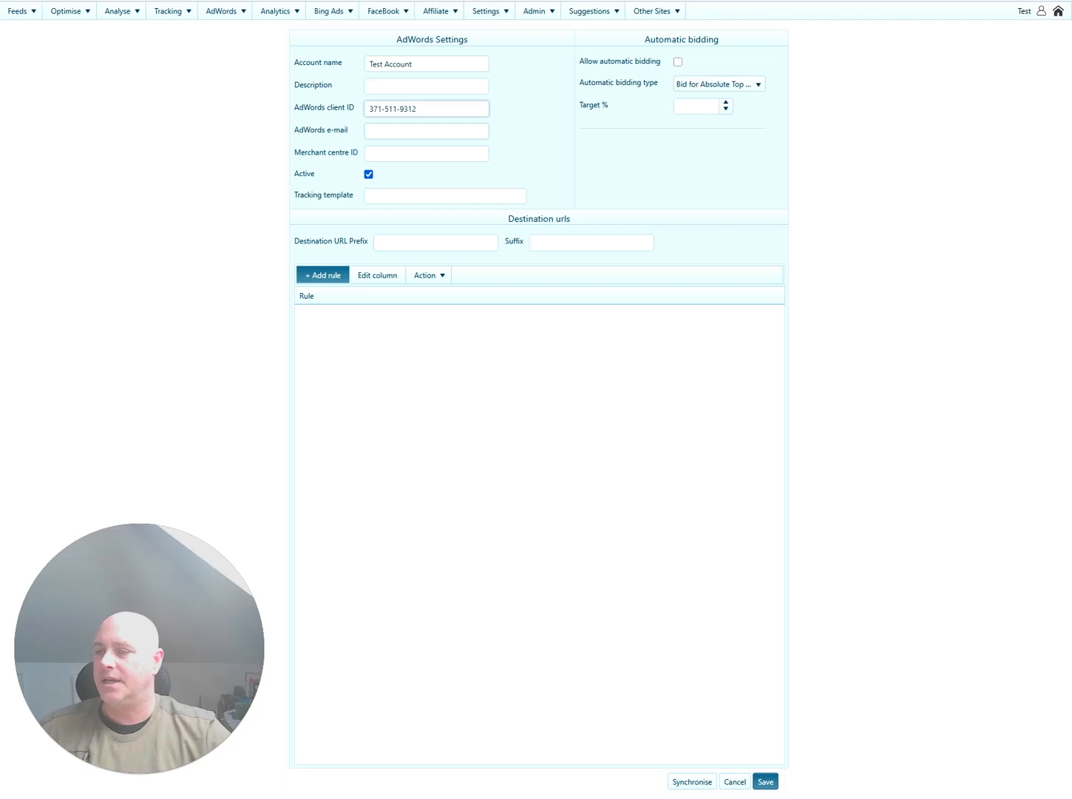
{"action": "left_click", "coordinate": [273, 11]}
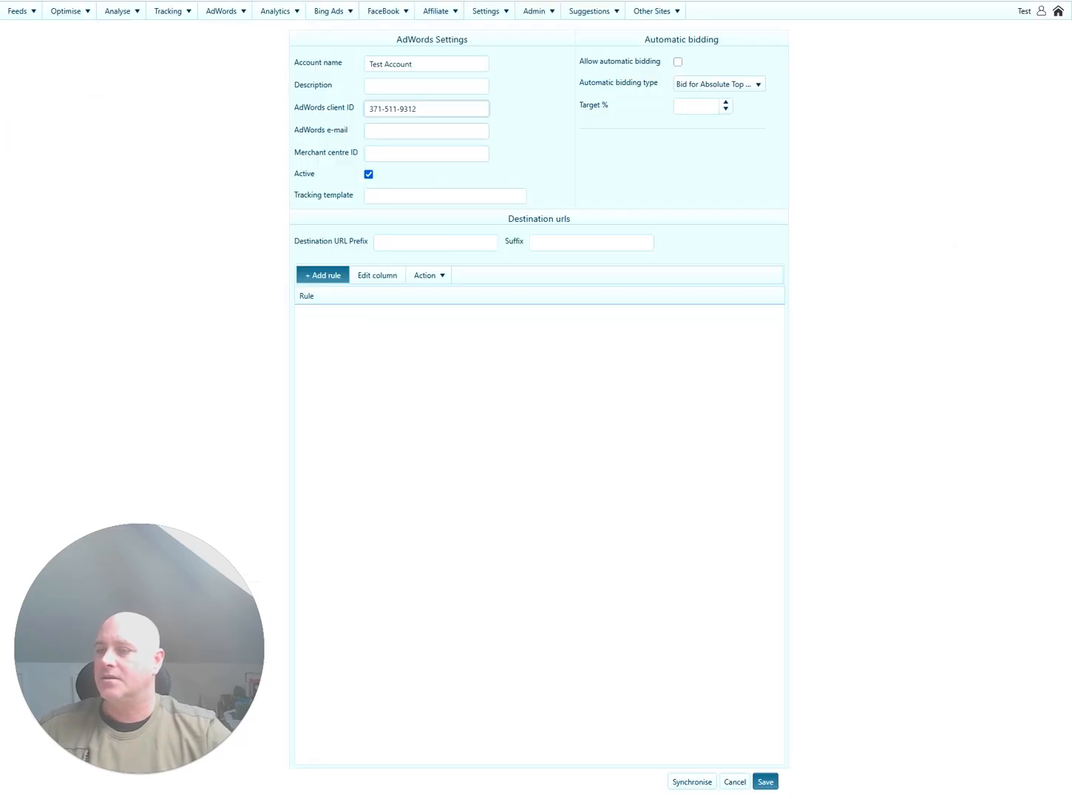
{"action": "left_click", "coordinate": [427, 130]}
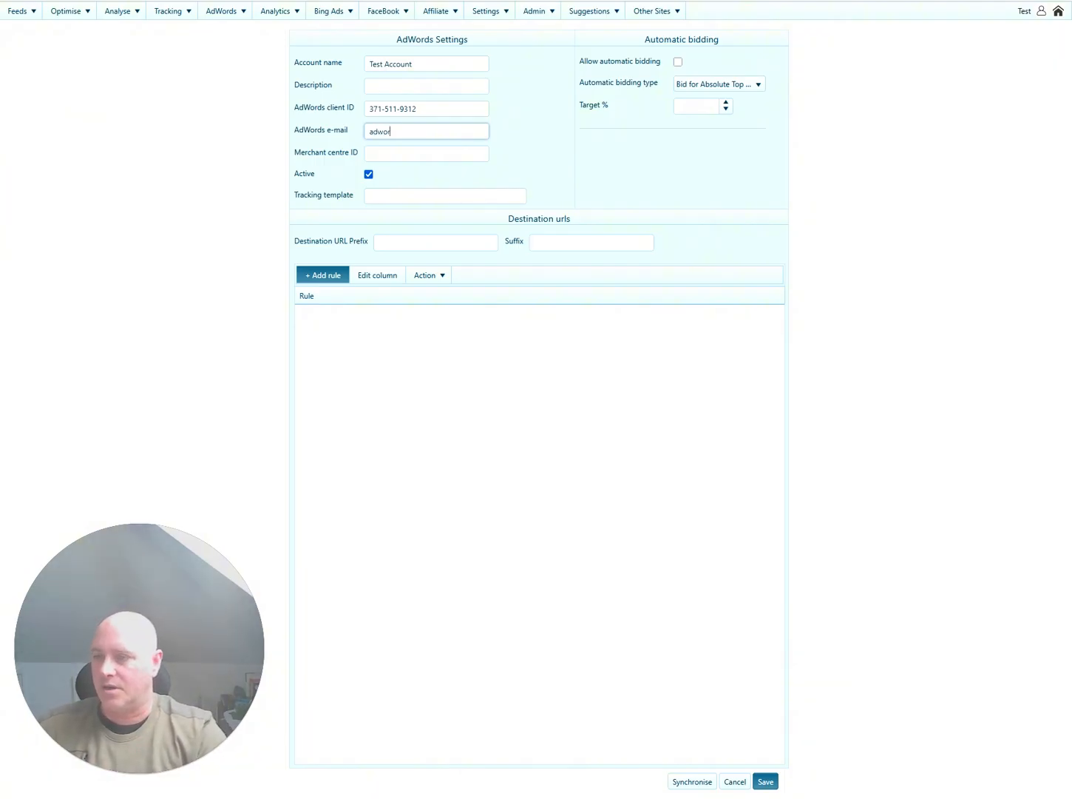
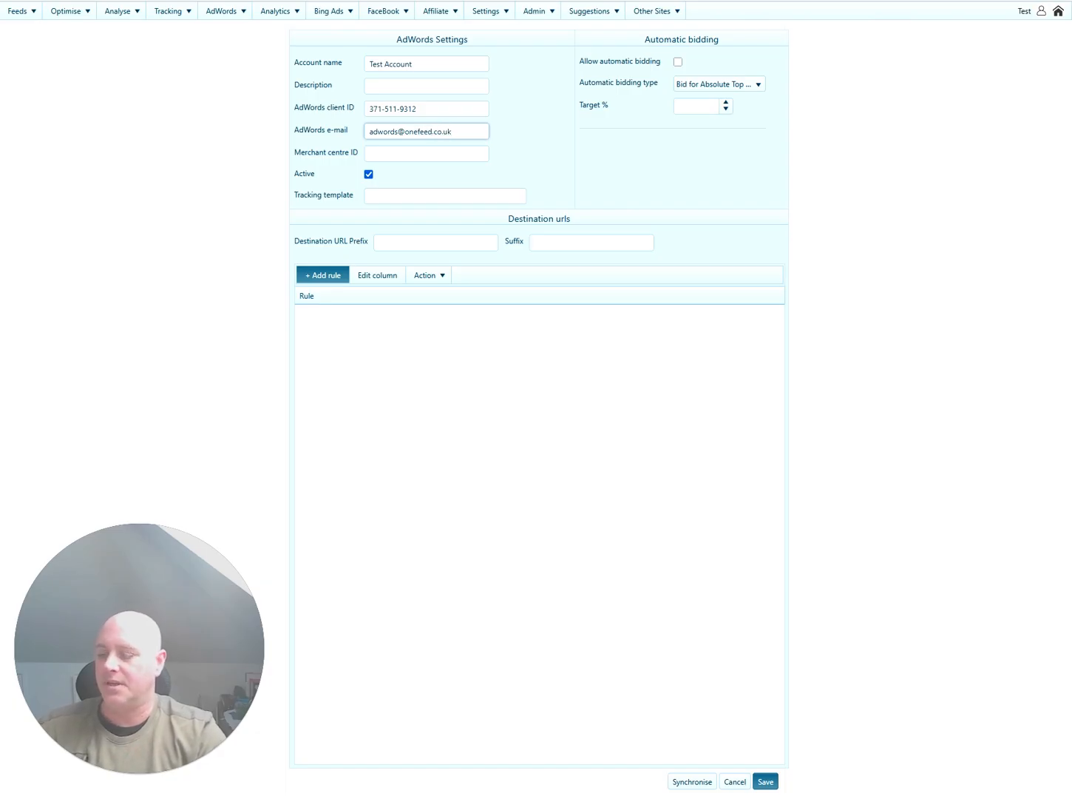
Fill in the AdWords e-mail address and Merchant Centre ID, then save the new account.
{"action": "key", "text": "Tab"}
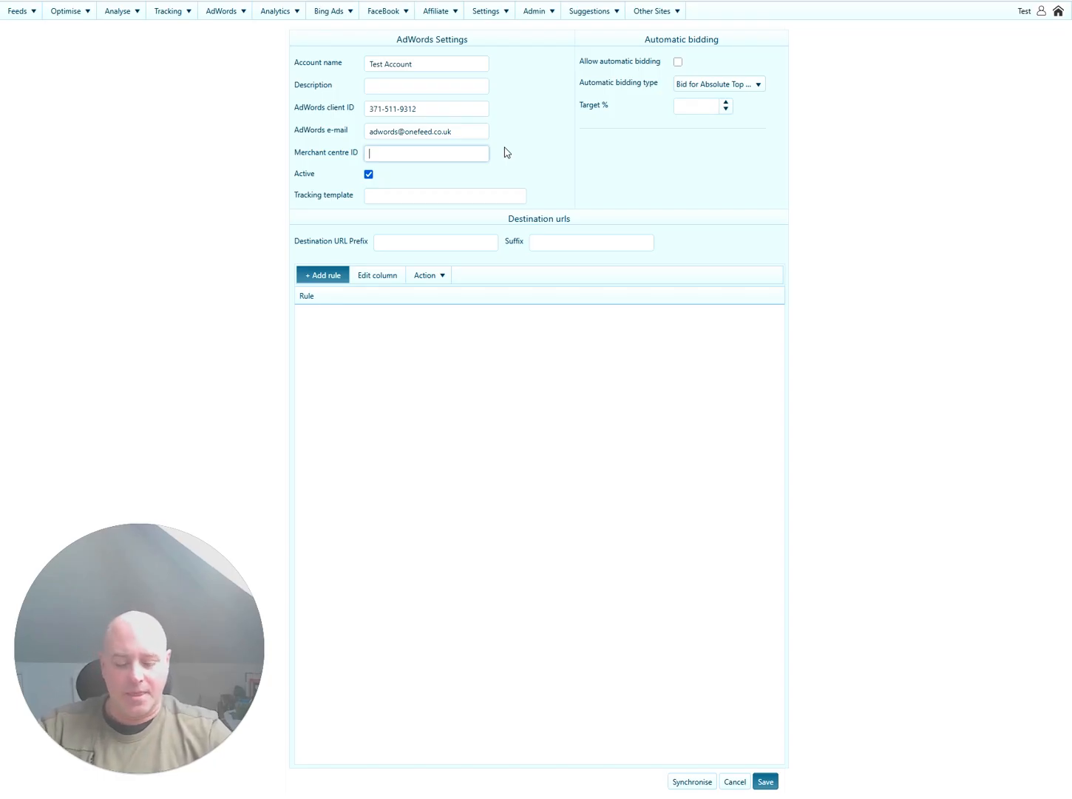
{"action": "type", "text": "123456789"}
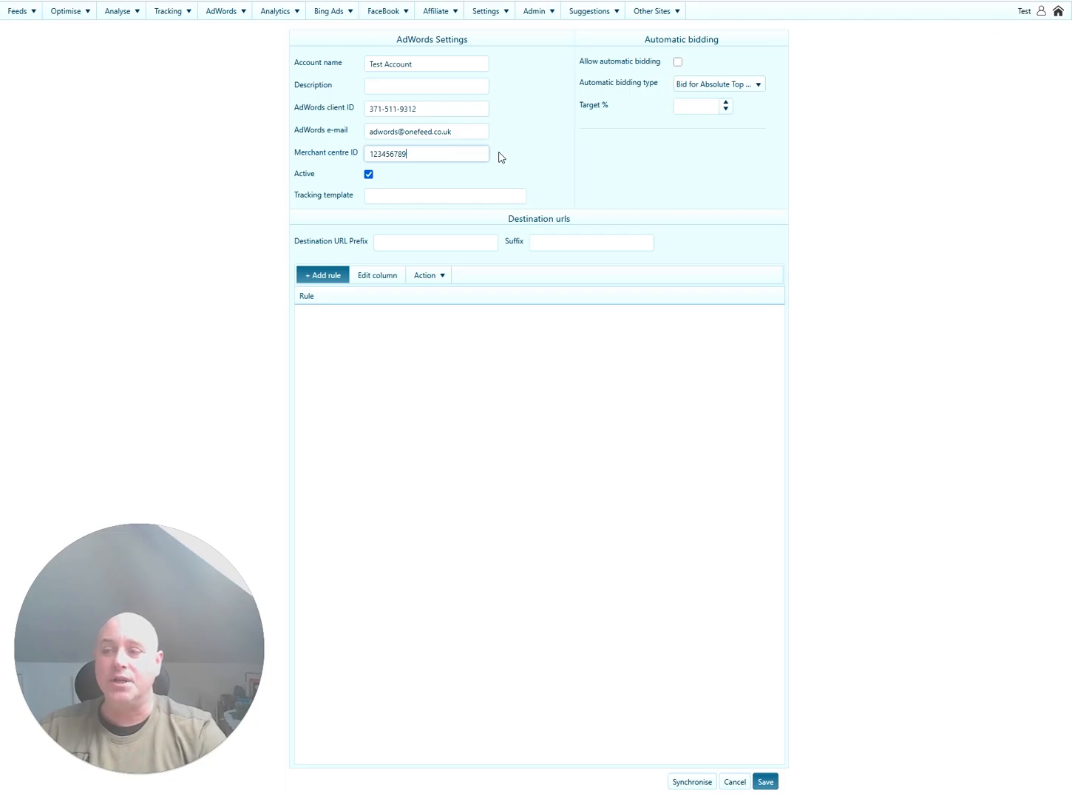
{"action": "left_click", "coordinate": [765, 781]}
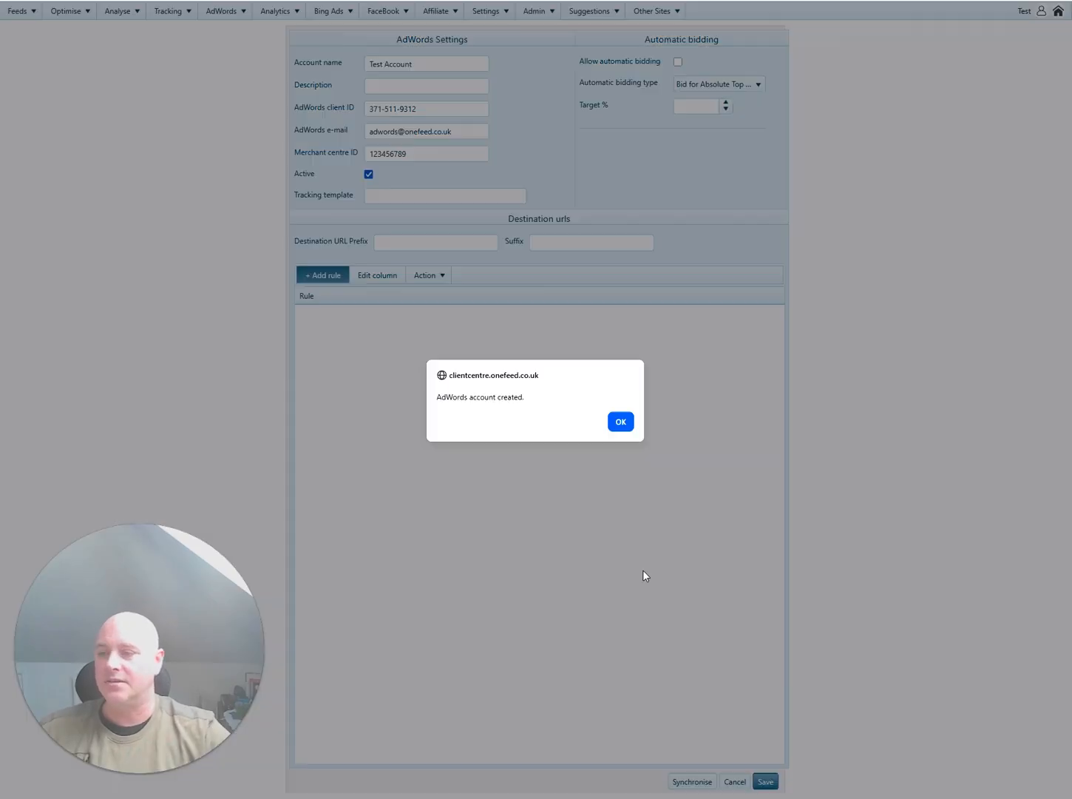
{"action": "left_click", "coordinate": [624, 420]}
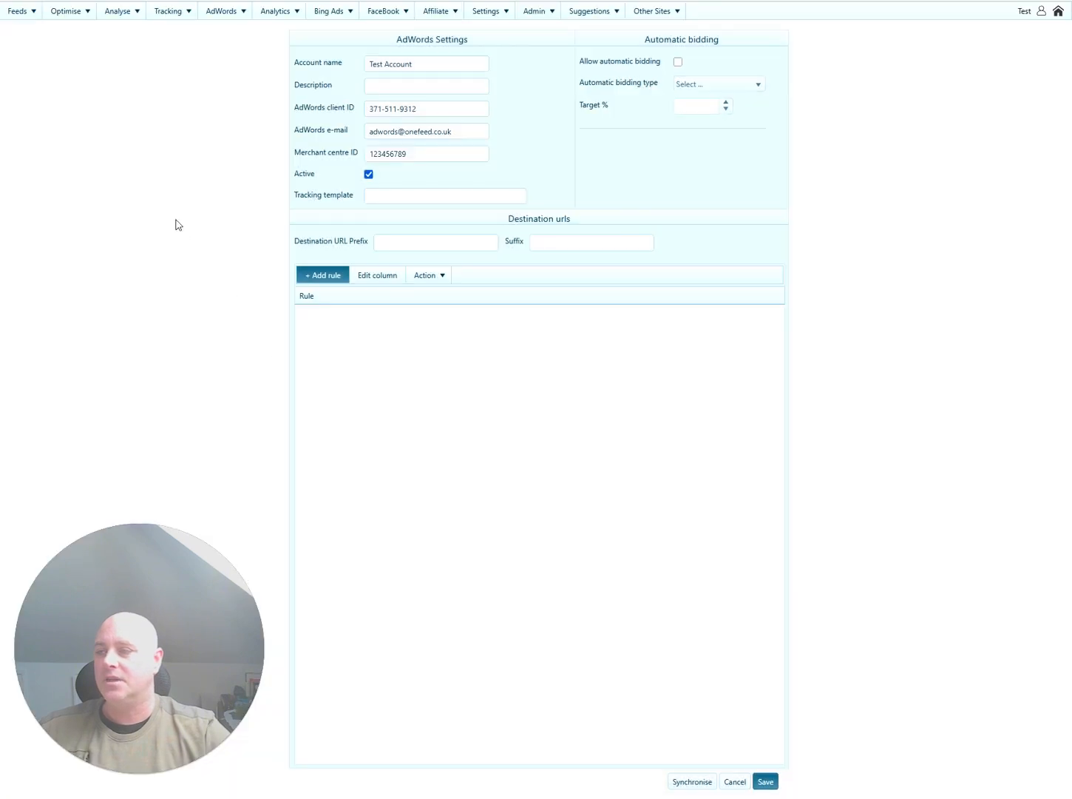
Return to the home dashboard and go to AdWords > Shopping campaigns.
{"action": "mouse_move", "coordinate": [236, 15]}
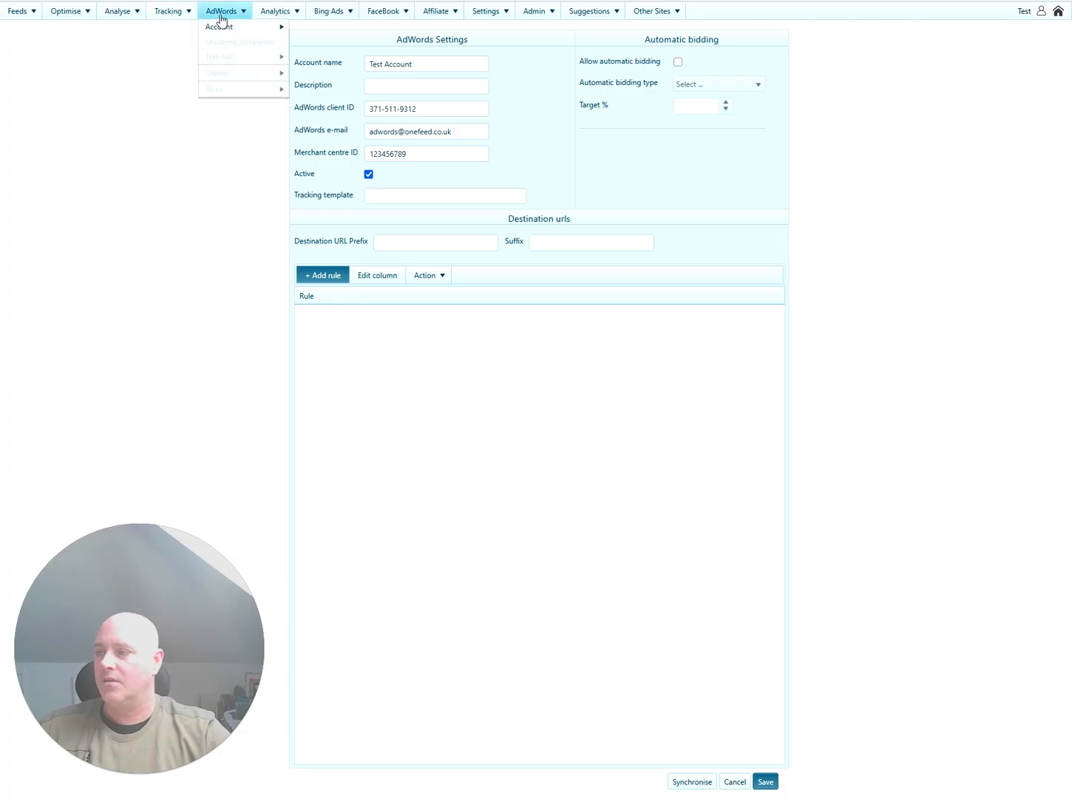
{"action": "mouse_move", "coordinate": [164, 20]}
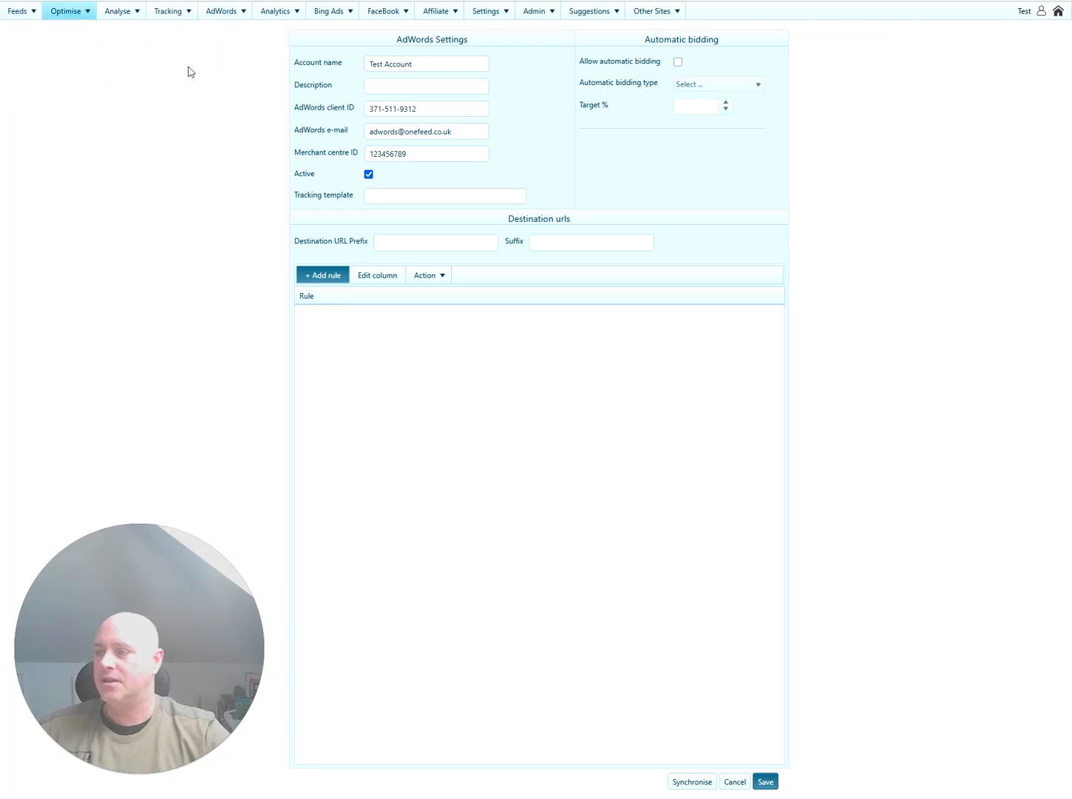
{"action": "left_click", "coordinate": [1058, 11]}
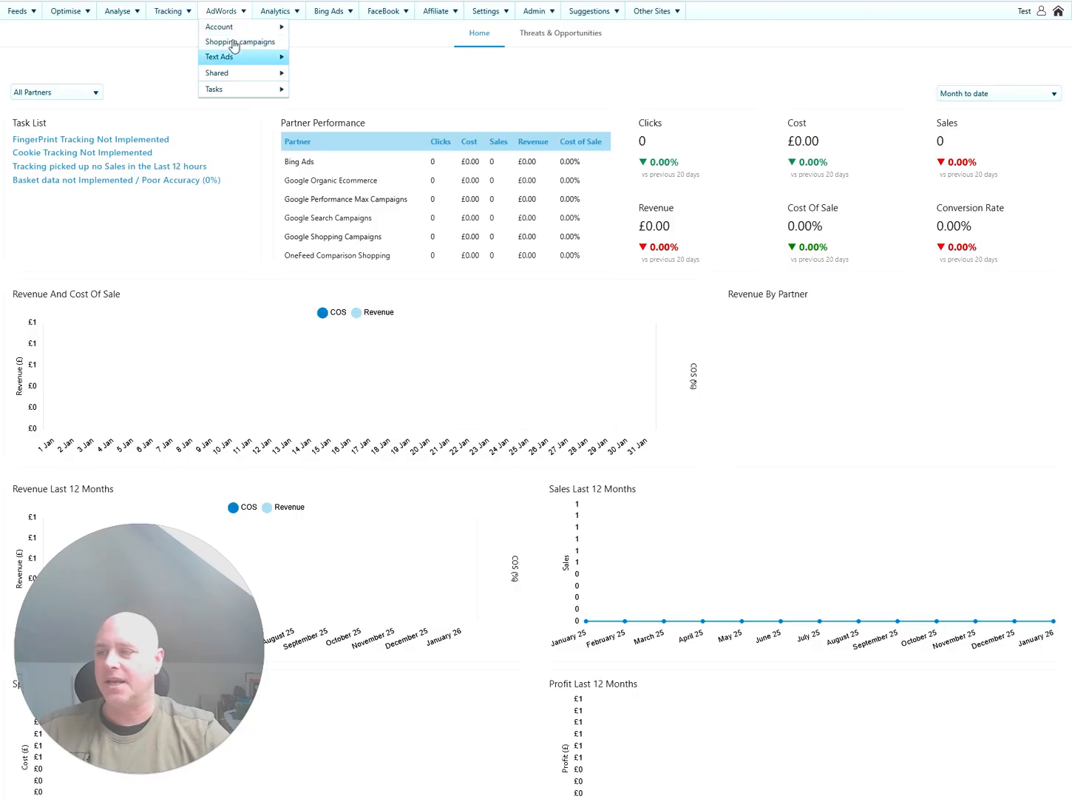
{"action": "mouse_move", "coordinate": [266, 28]}
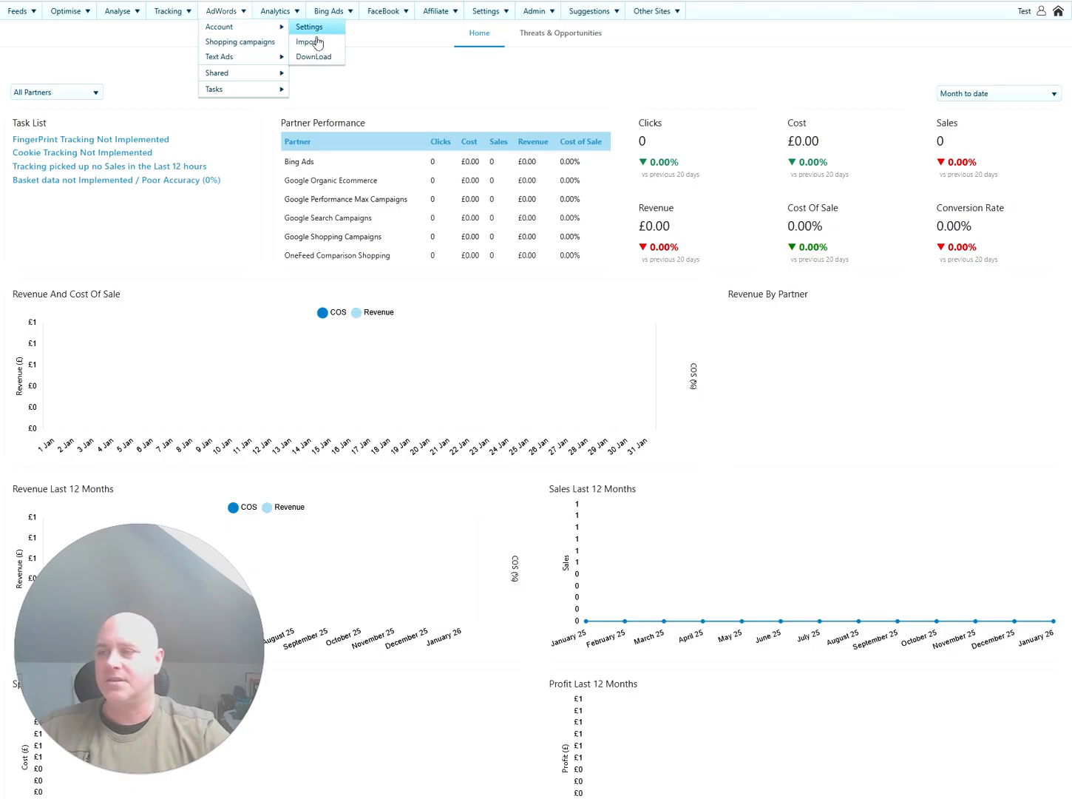
{"action": "left_click", "coordinate": [211, 43]}
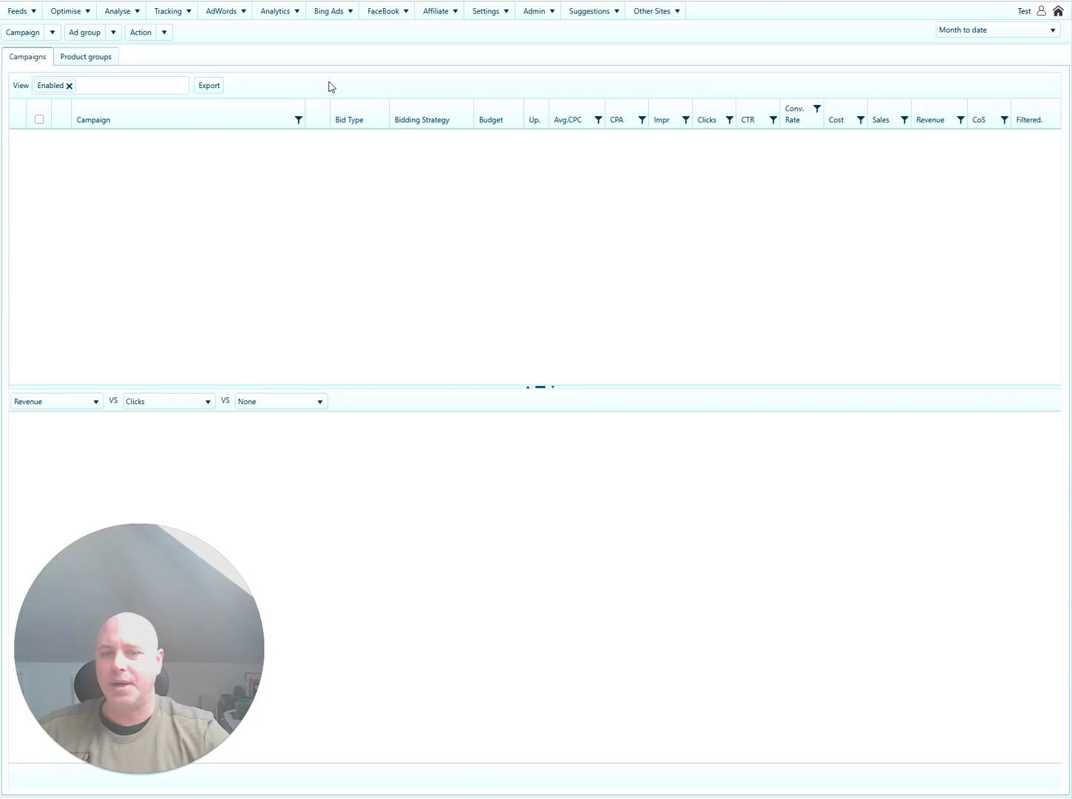
Add a new campaign named 'Snowboards - Shopping' with High priority.
{"action": "left_click", "coordinate": [56, 33]}
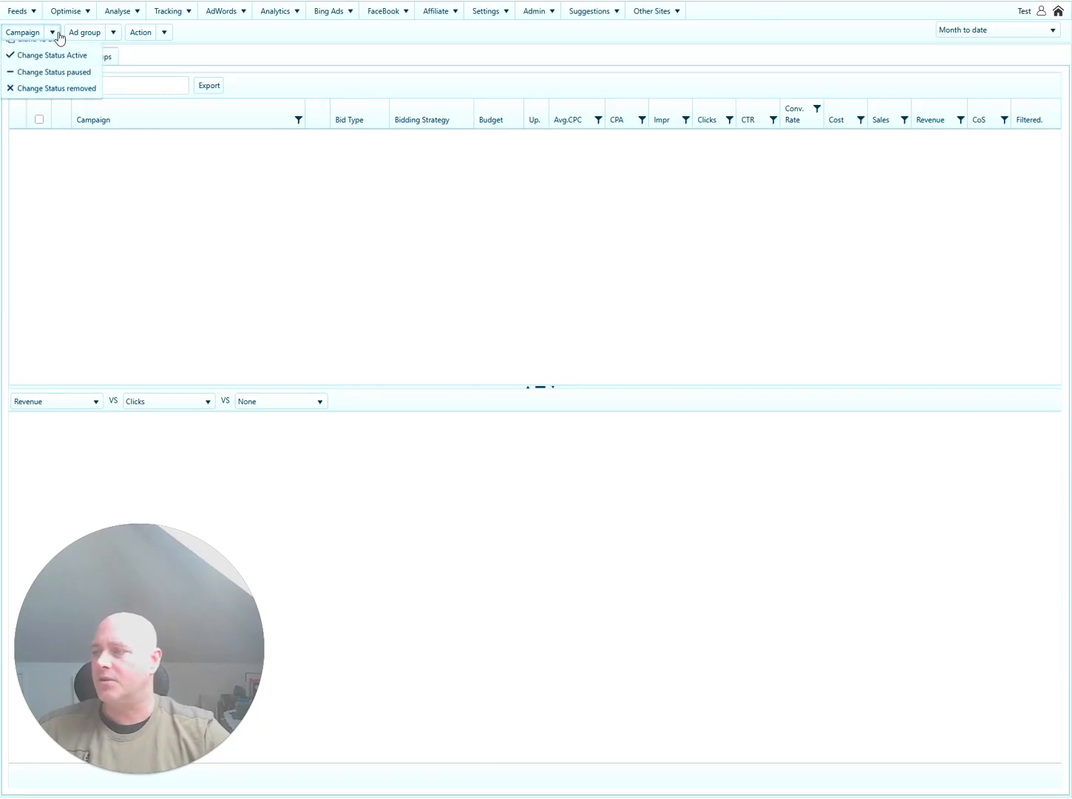
{"action": "left_click", "coordinate": [51, 49]}
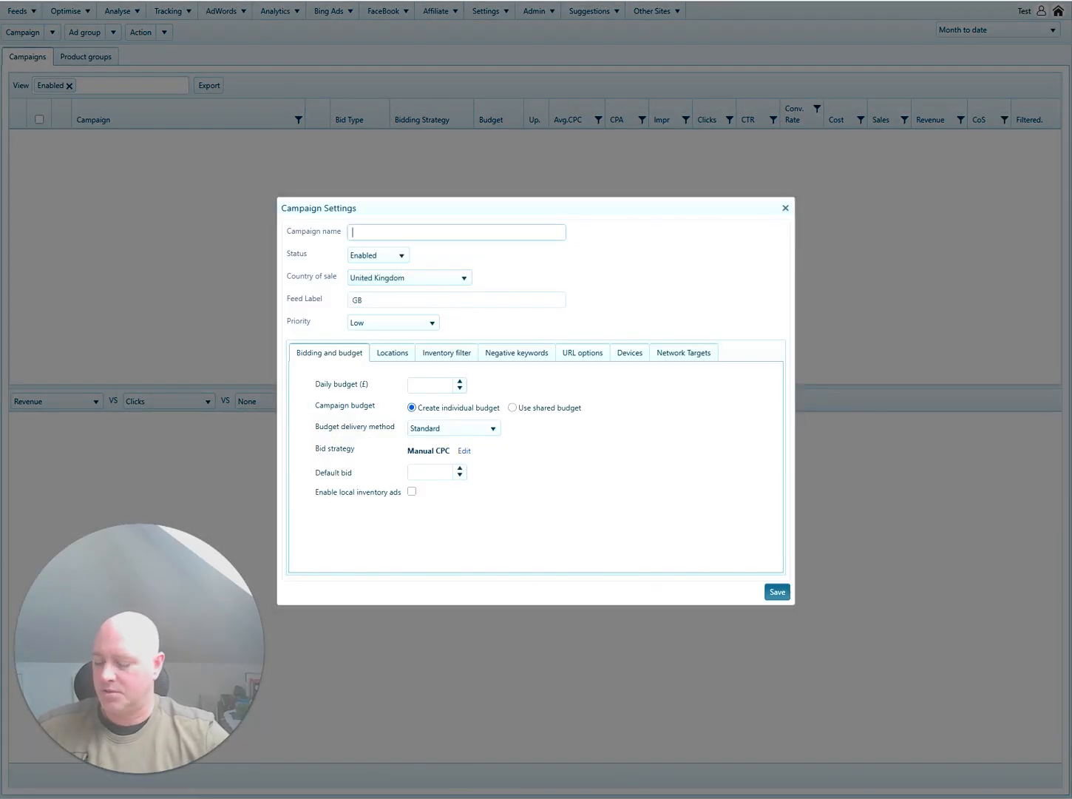
{"action": "type", "text": "Snowboards"}
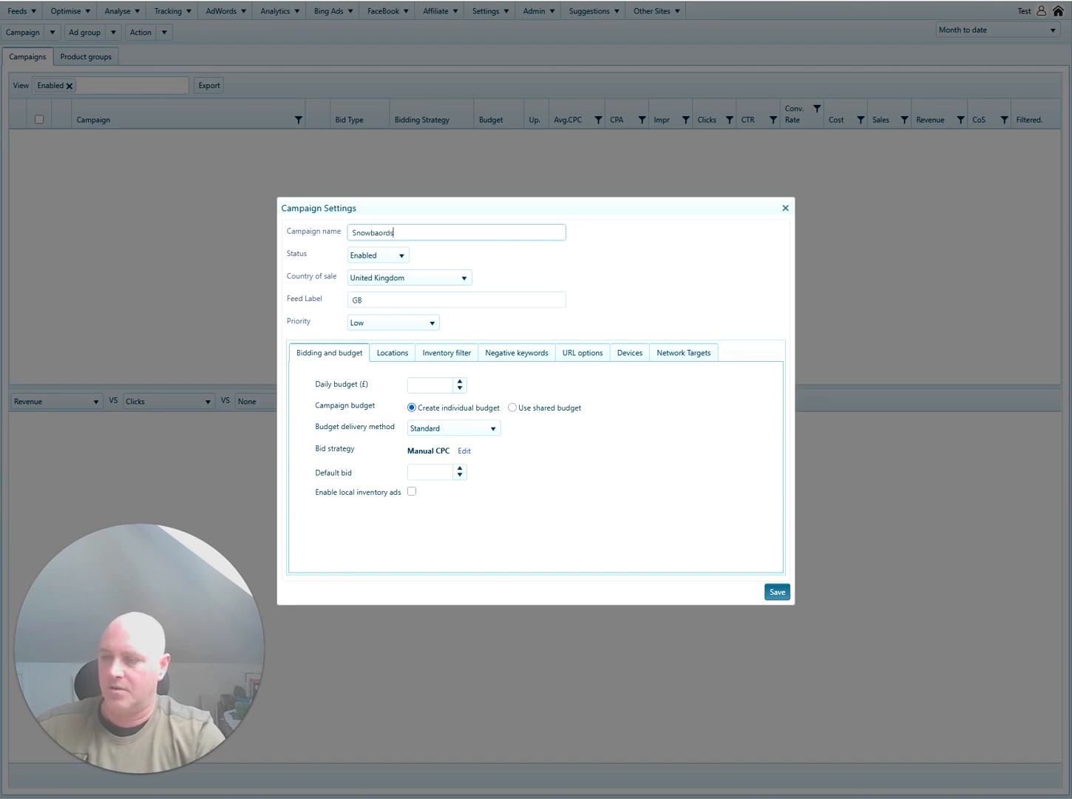
{"action": "type", "text": " - "}
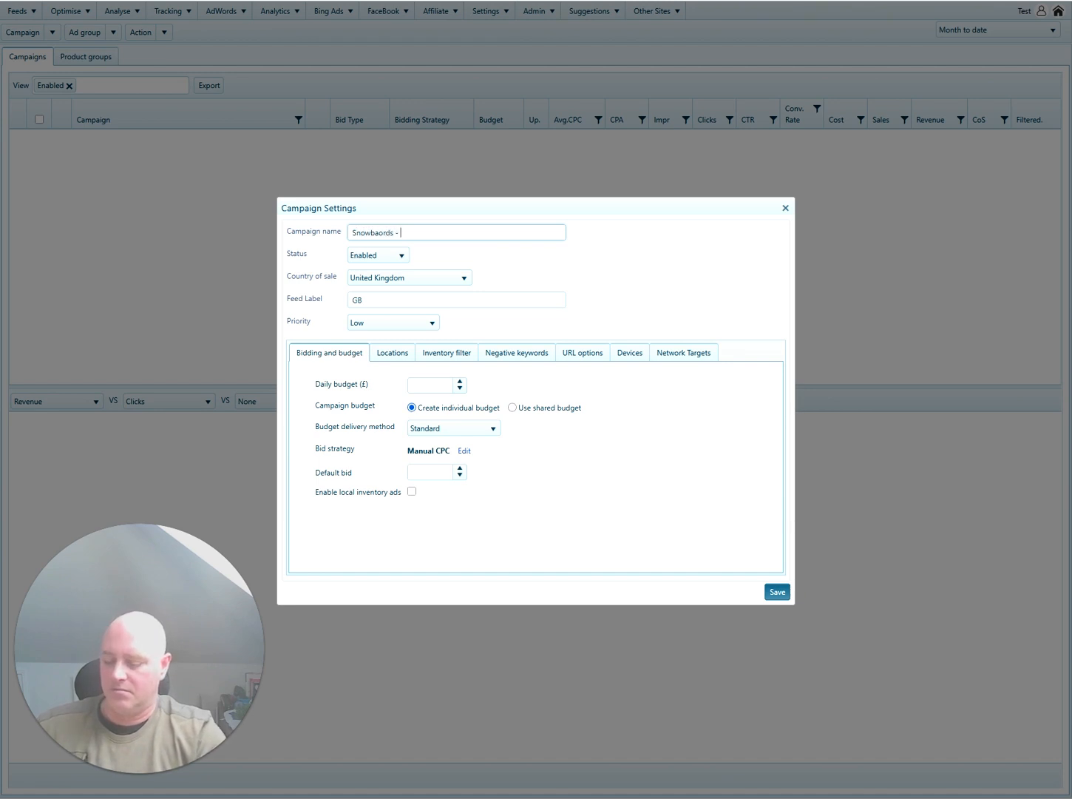
{"action": "type", "text": "Shopping"}
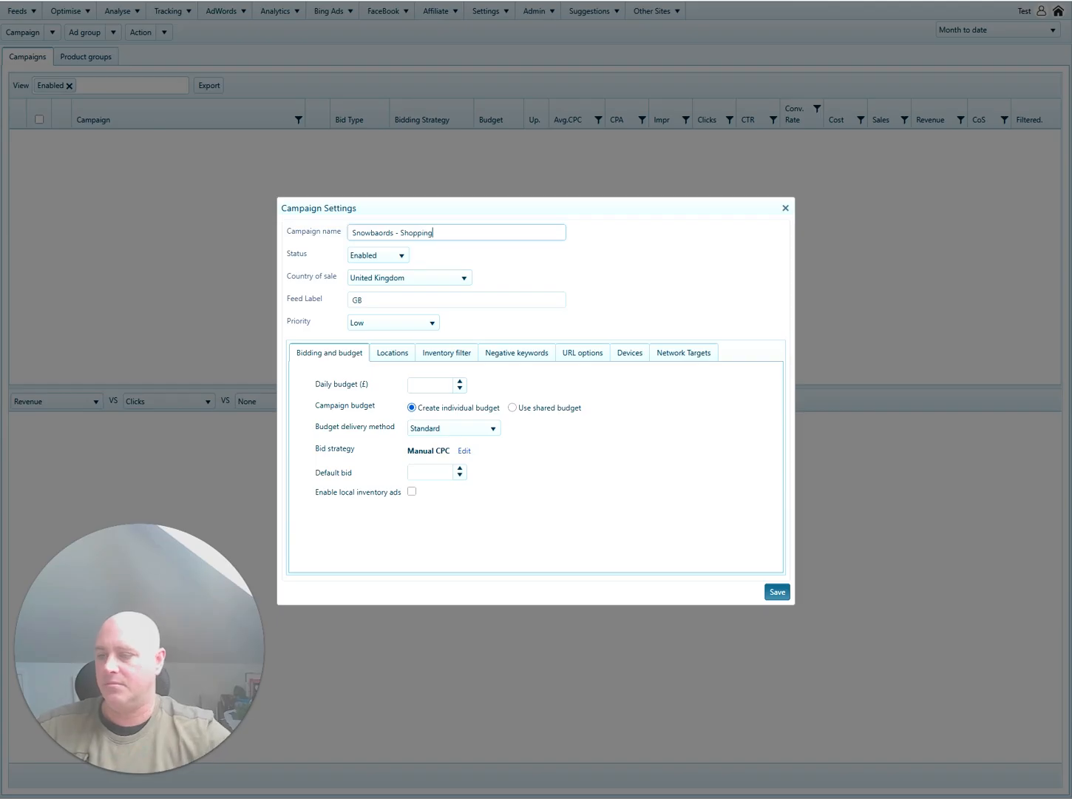
{"action": "left_click", "coordinate": [390, 326]}
{"action": "left_click", "coordinate": [381, 372]}
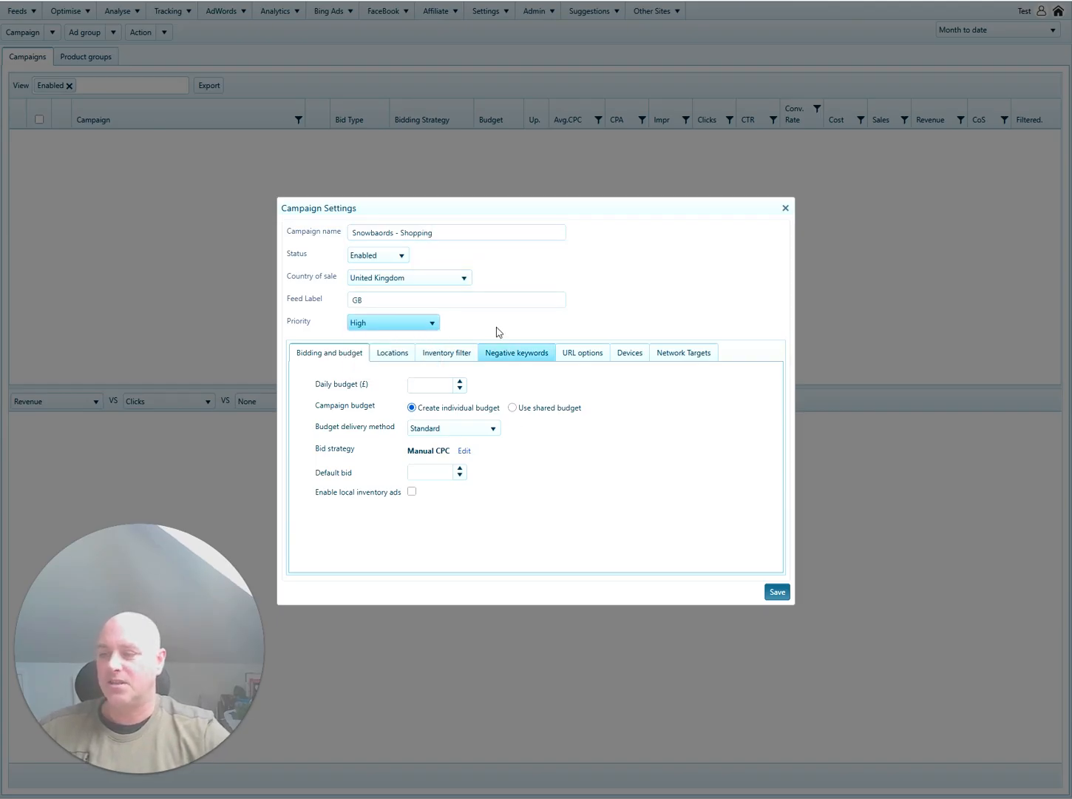
Attach a new 'Snowboards' shared budget of 25/day and set the default bid to 0.15.
{"action": "left_click", "coordinate": [513, 407]}
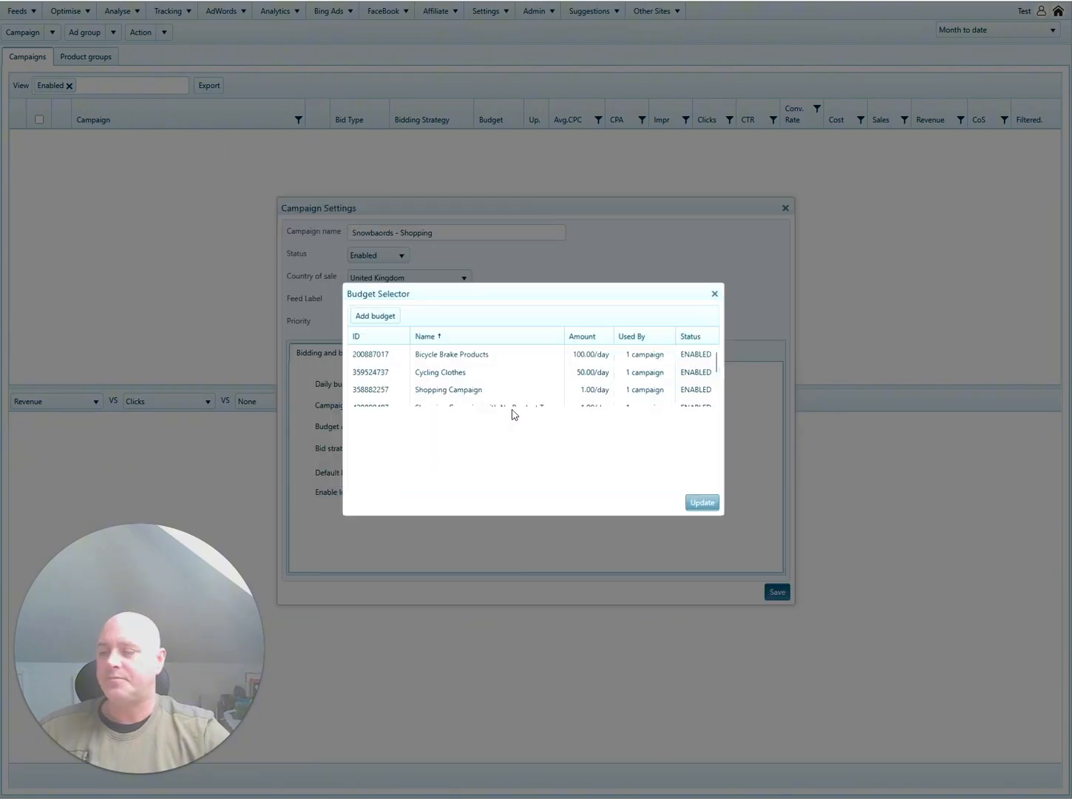
{"action": "left_click", "coordinate": [381, 320]}
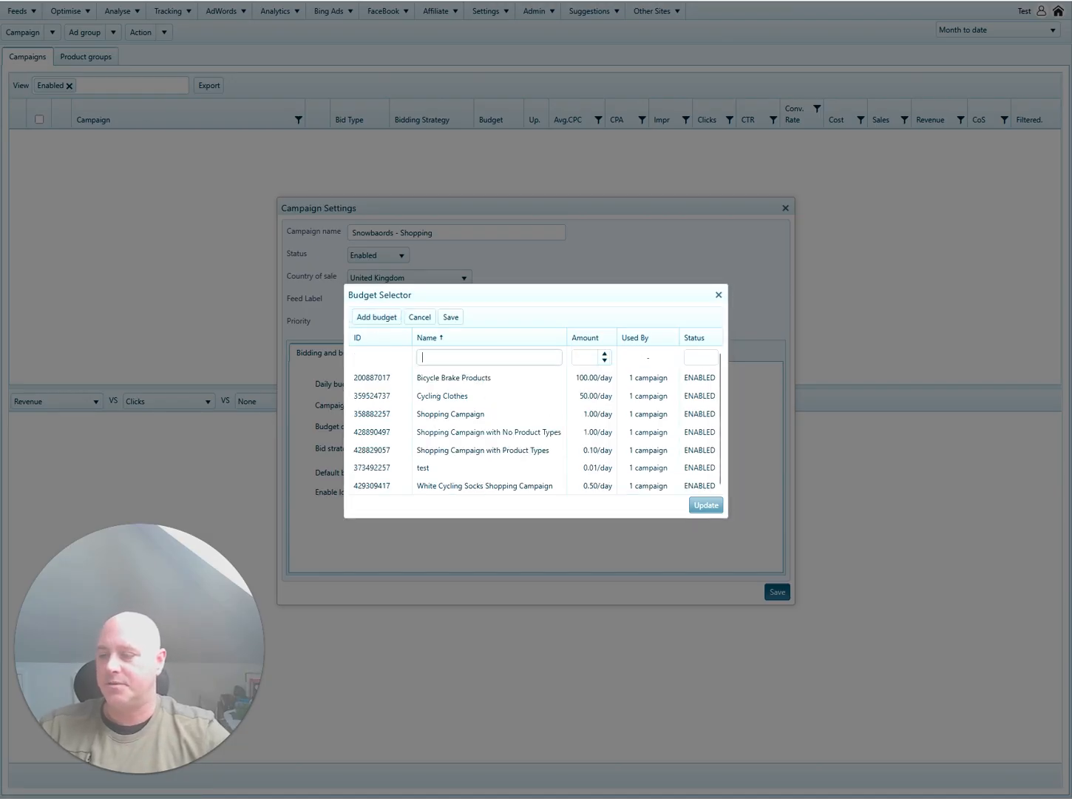
{"action": "type", "text": "Snowb"}
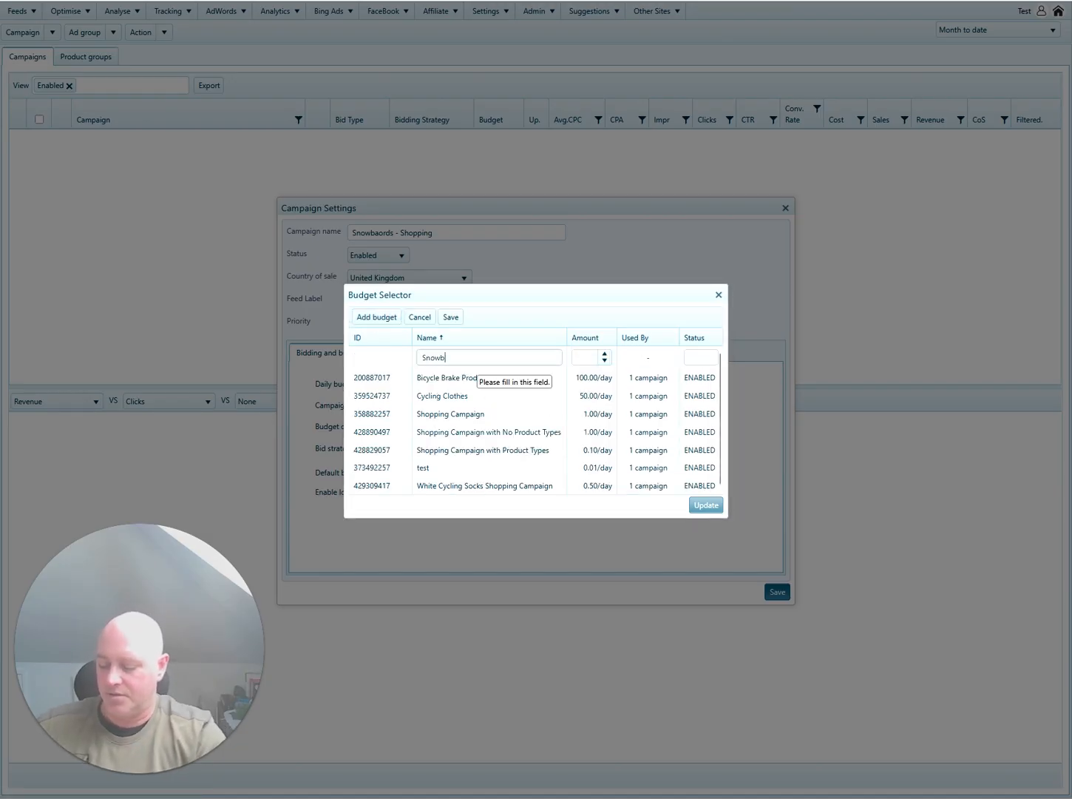
{"action": "type", "text": "oards"}
{"action": "key", "text": "Tab"}
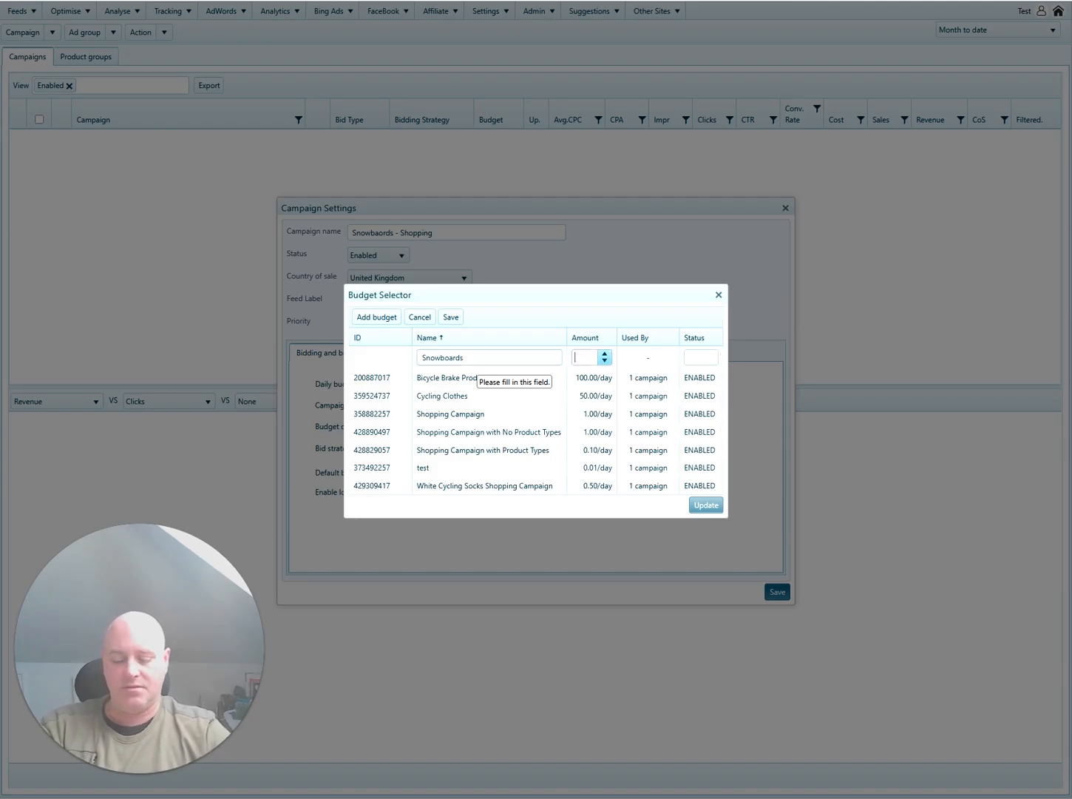
{"action": "type", "text": "25"}
{"action": "left_click", "coordinate": [452, 317]}
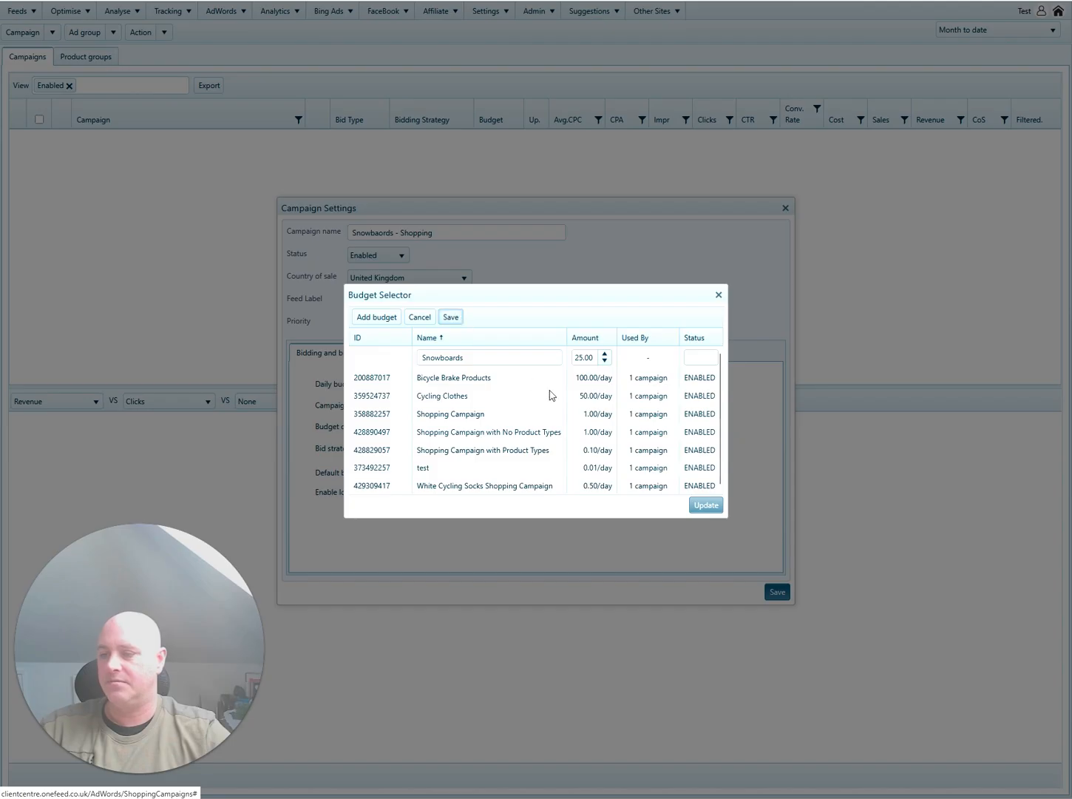
{"action": "left_click", "coordinate": [705, 505]}
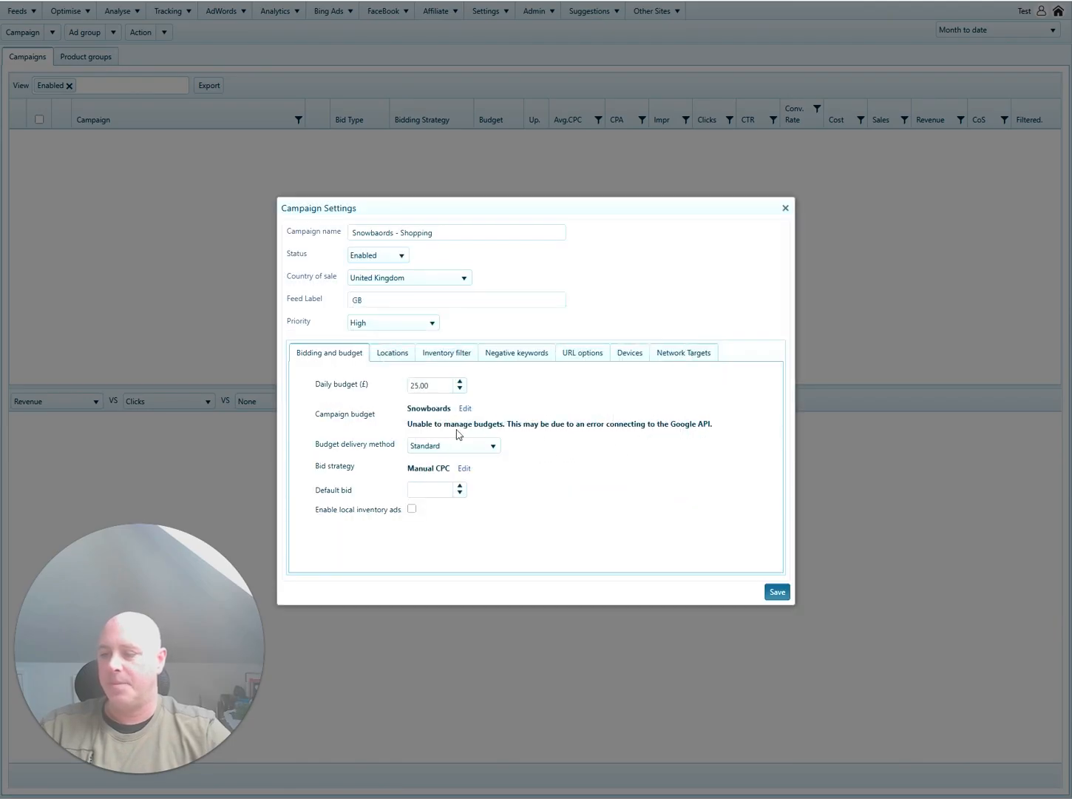
{"action": "left_click", "coordinate": [429, 489]}
{"action": "type", "text": "0."}
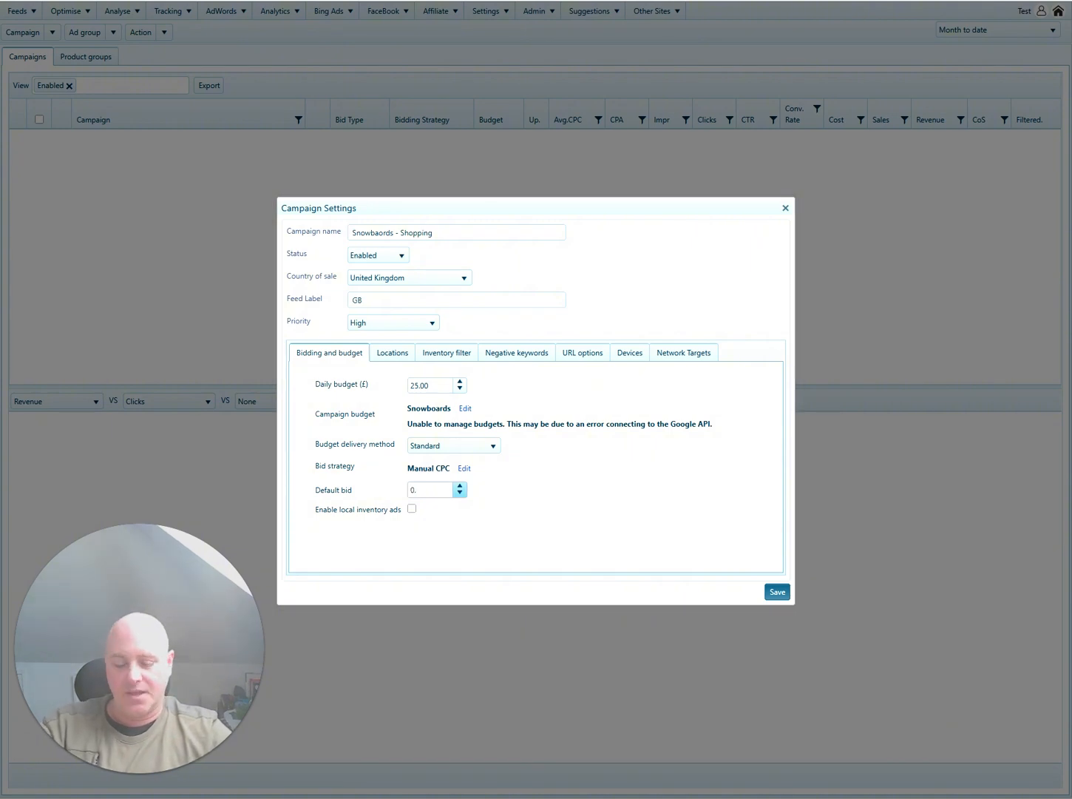
{"action": "type", "text": "15"}
Add England and Wales, United Kingdom, to the campaign's targeted locations.
{"action": "left_click", "coordinate": [396, 353]}
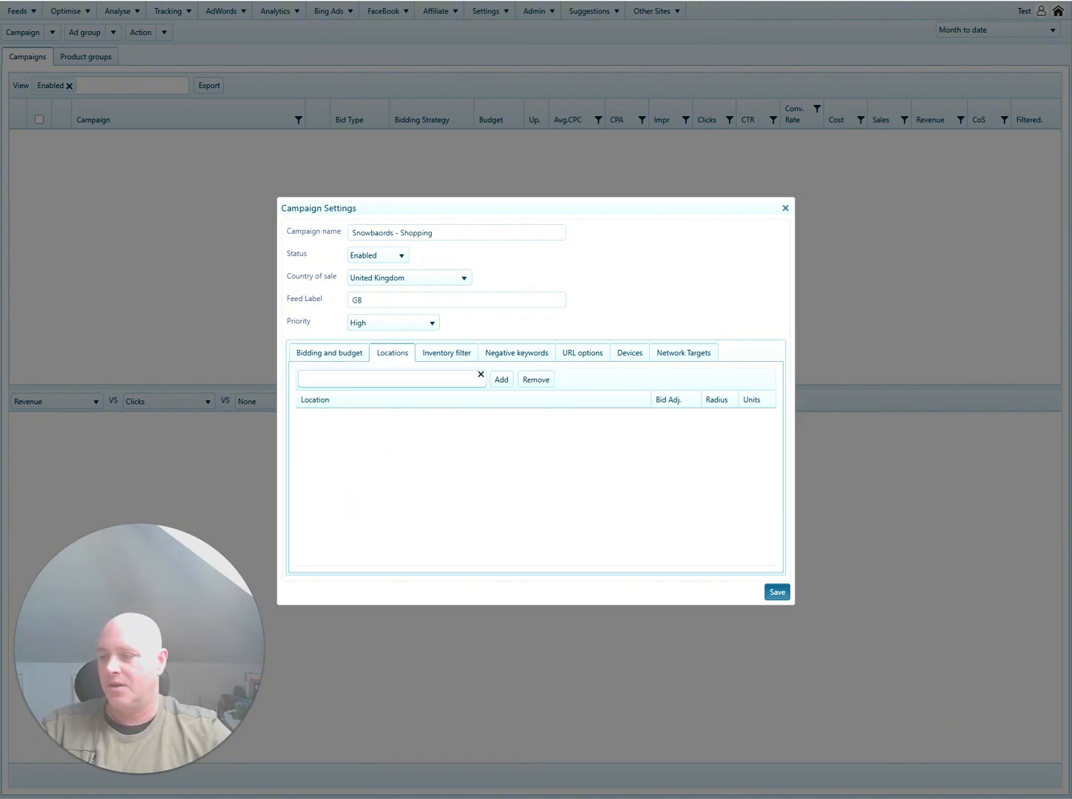
{"action": "left_click", "coordinate": [390, 378]}
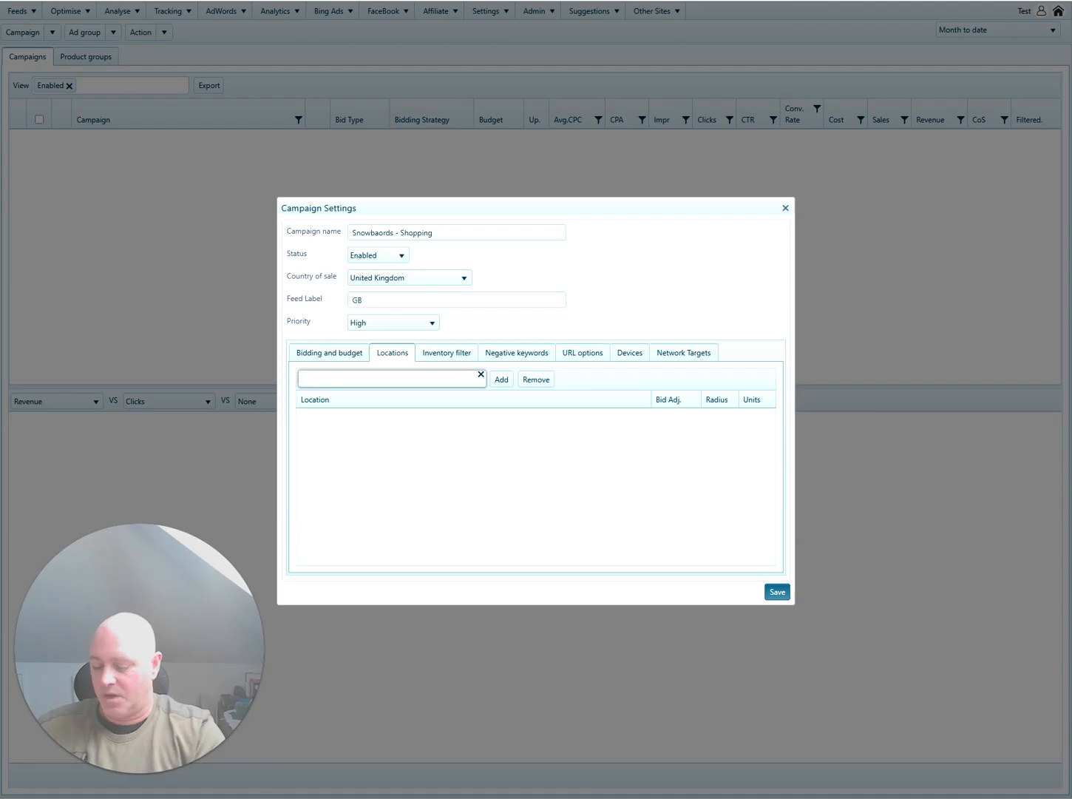
{"action": "type", "text": "enalgnd"}
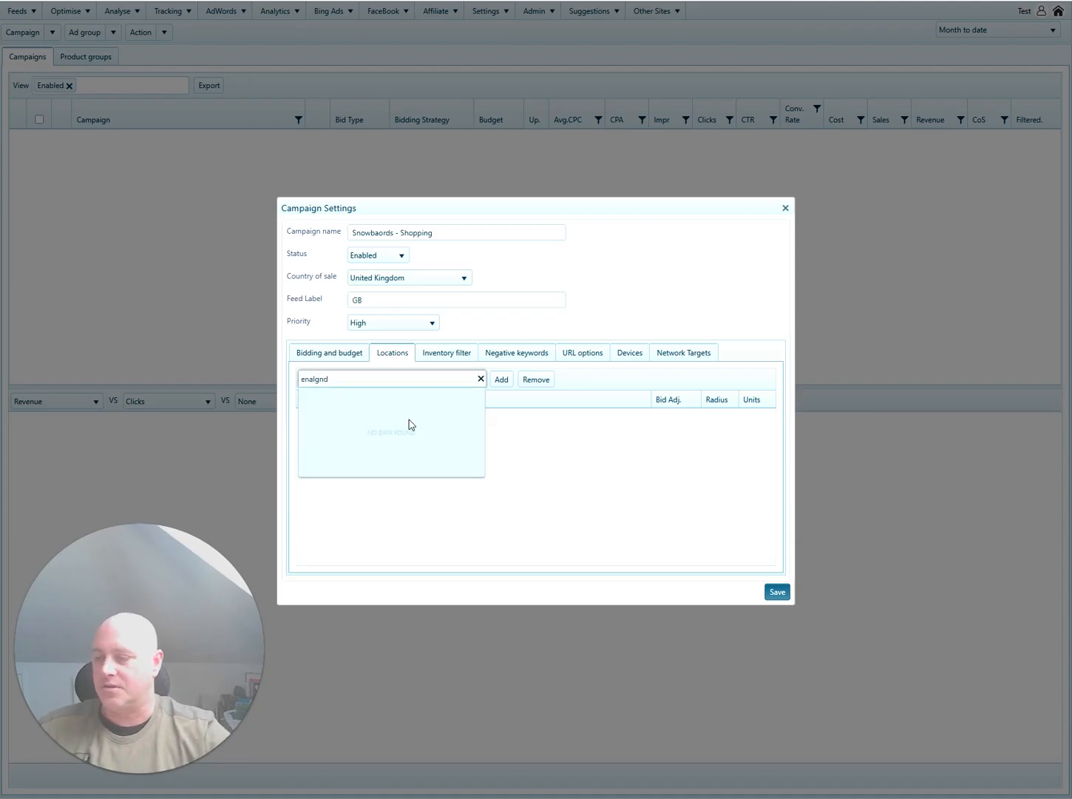
{"action": "key", "text": "BackSpace"}
{"action": "key", "text": "BackSpace"}
{"action": "key", "text": "BackSpace"}
{"action": "key", "text": "BackSpace"}
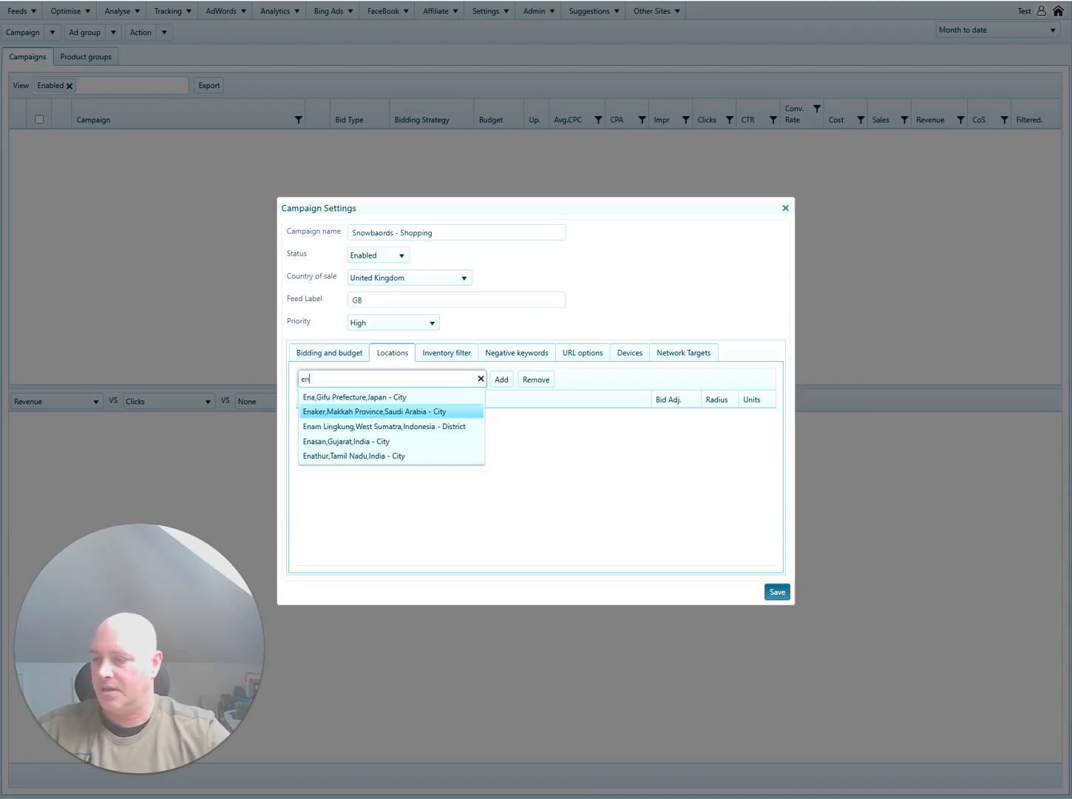
{"action": "type", "text": "gland"}
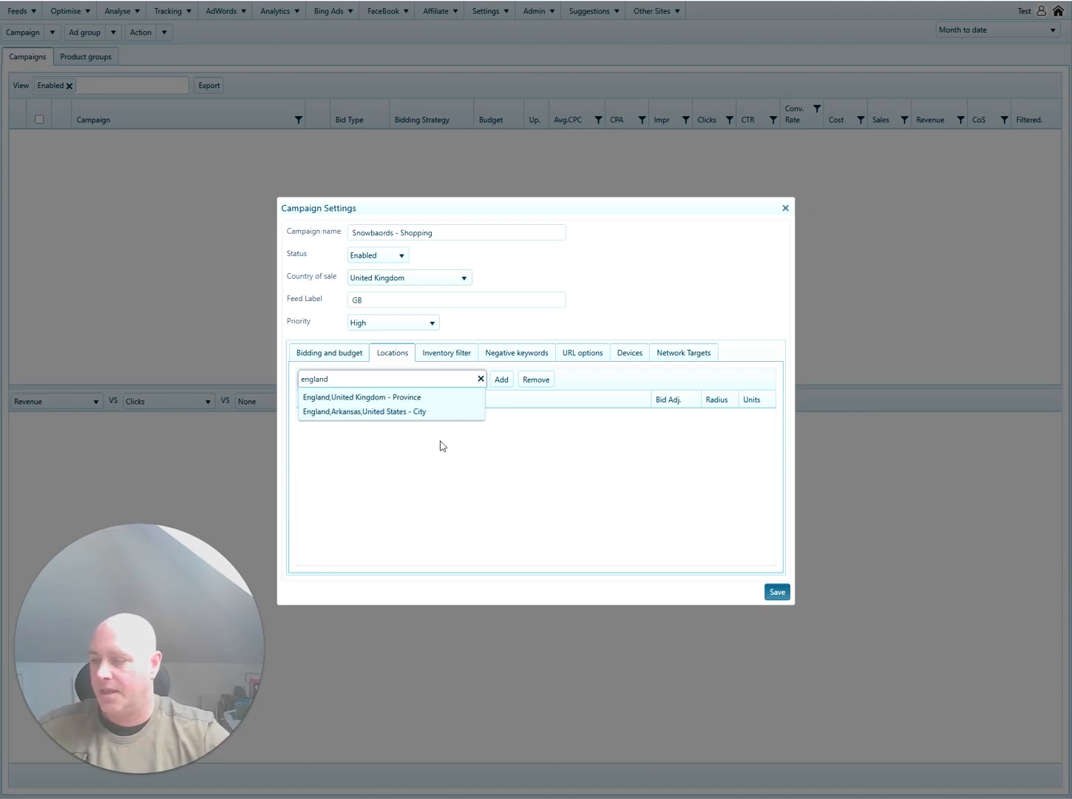
{"action": "left_click", "coordinate": [432, 397]}
{"action": "left_click", "coordinate": [502, 380]}
{"action": "type", "text": "wales"}
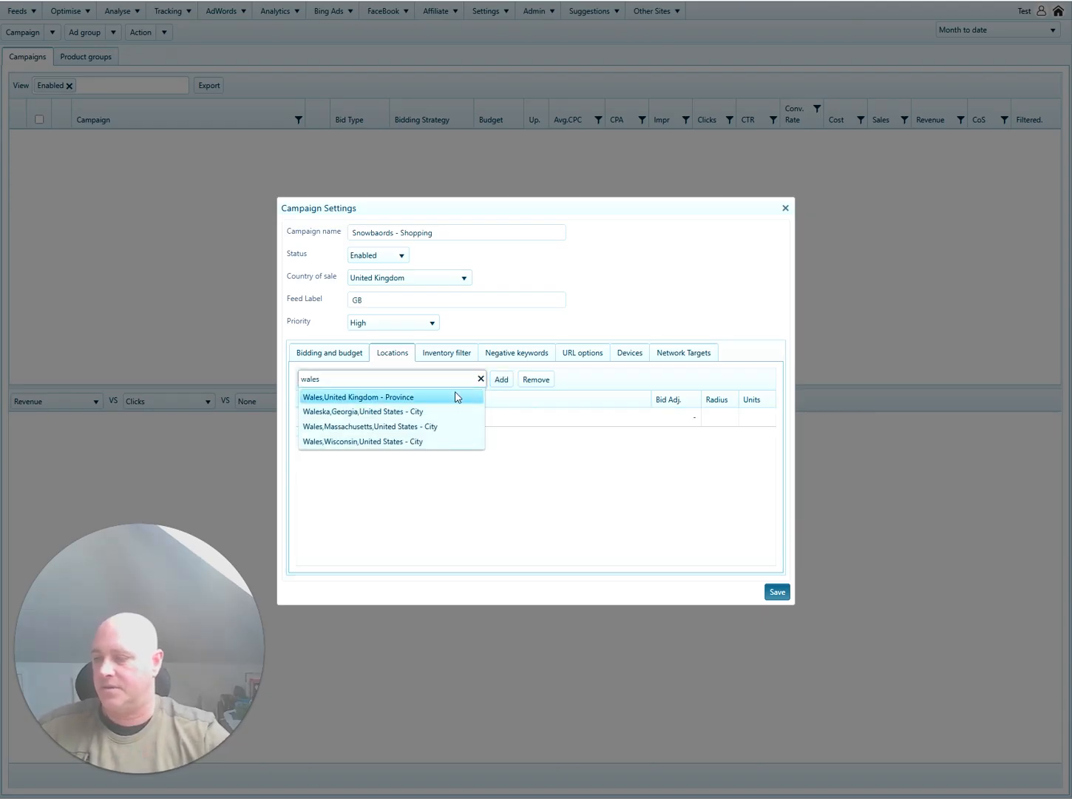
{"action": "left_click", "coordinate": [456, 398]}
{"action": "left_click", "coordinate": [500, 380]}
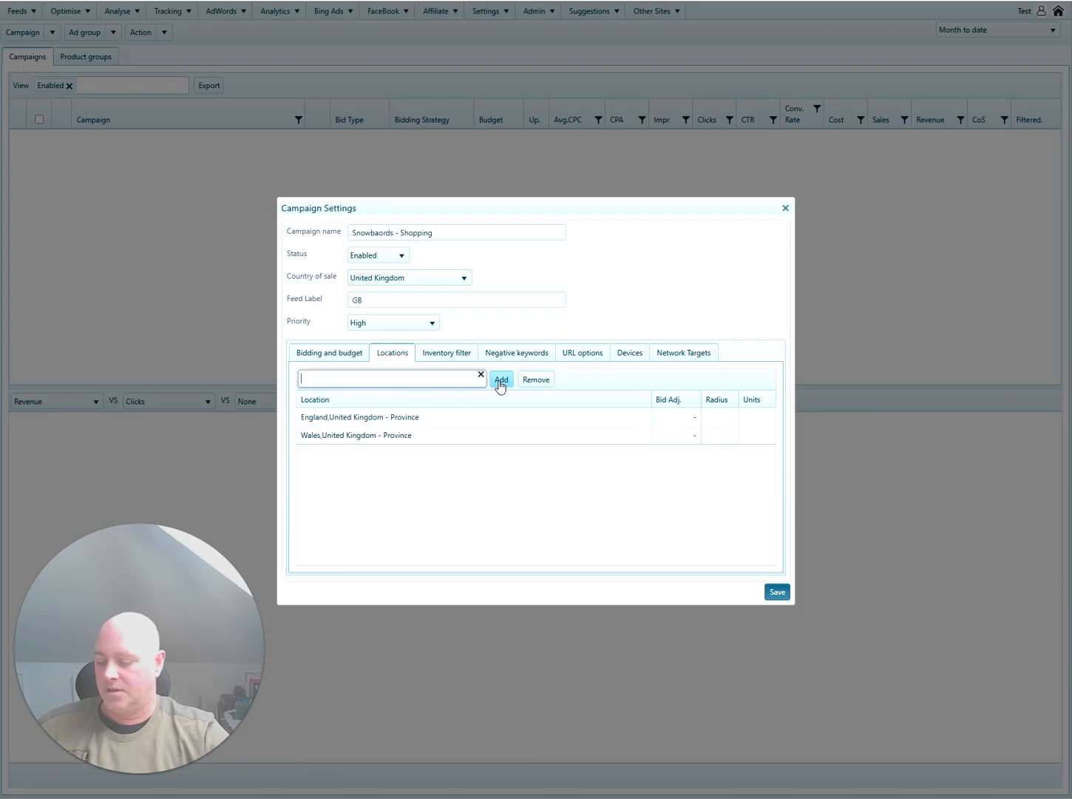
Add Scotland, United Kingdom, as a further targeted location.
{"action": "type", "text": "scotland"}
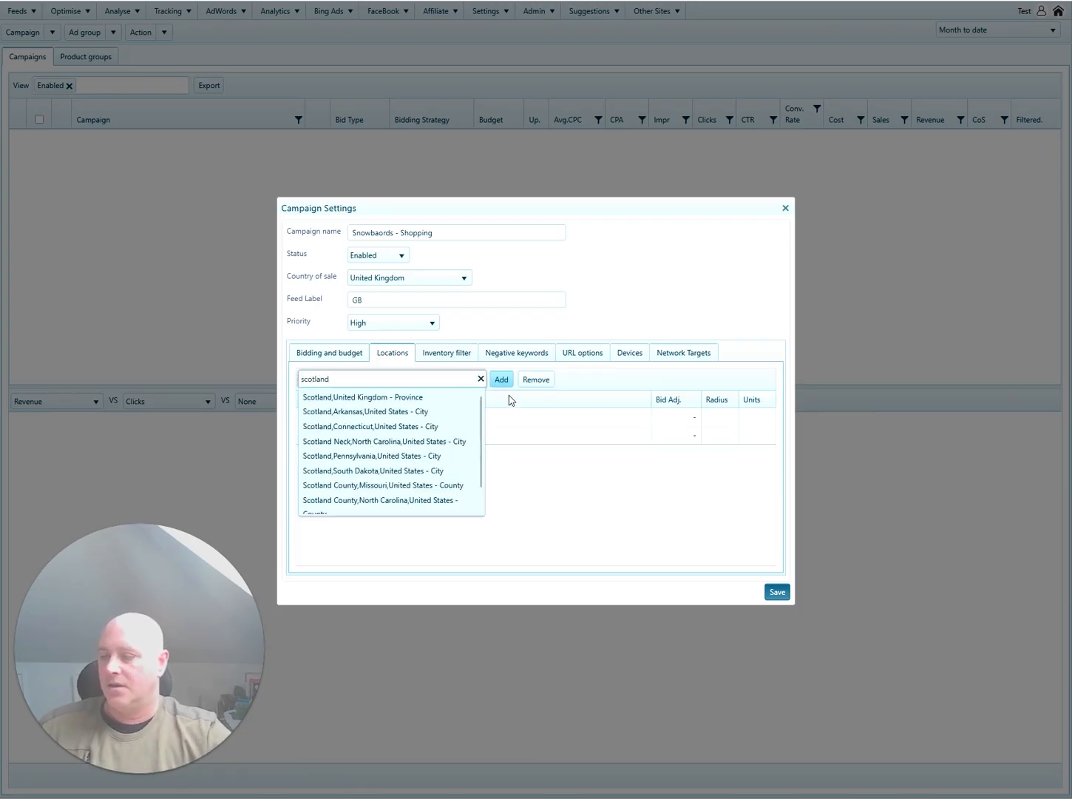
{"action": "left_click", "coordinate": [432, 397]}
{"action": "left_click", "coordinate": [501, 379]}
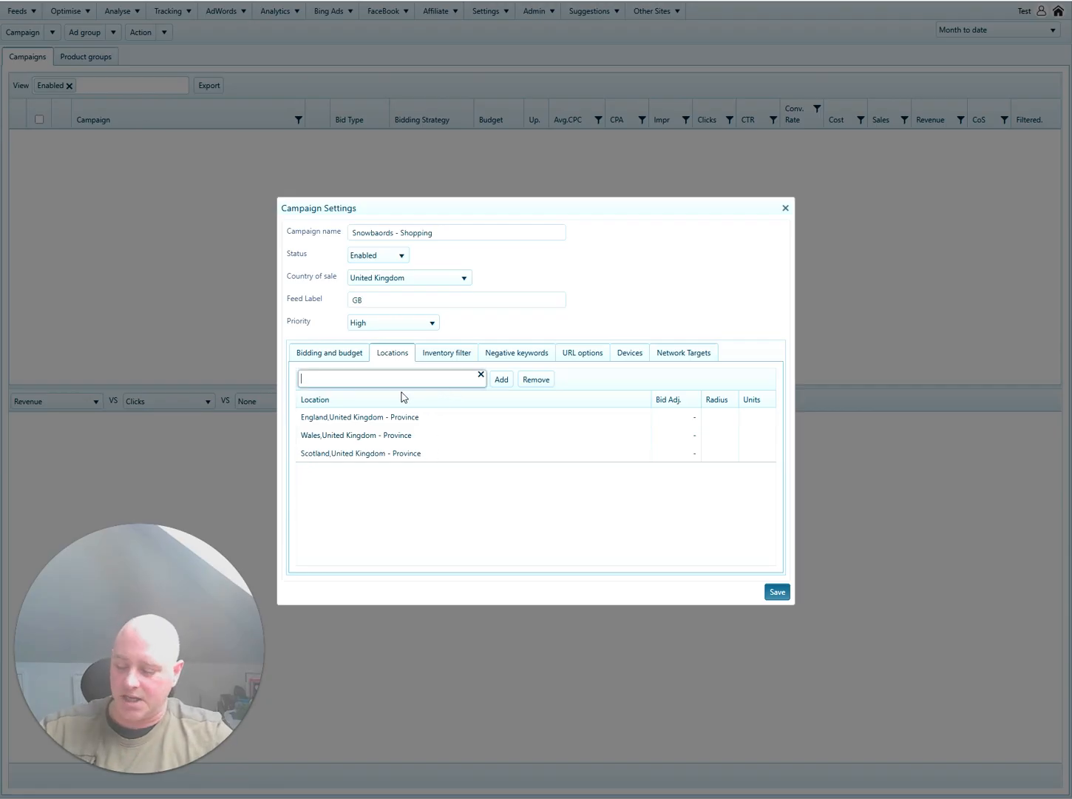
{"action": "type", "text": "united"}
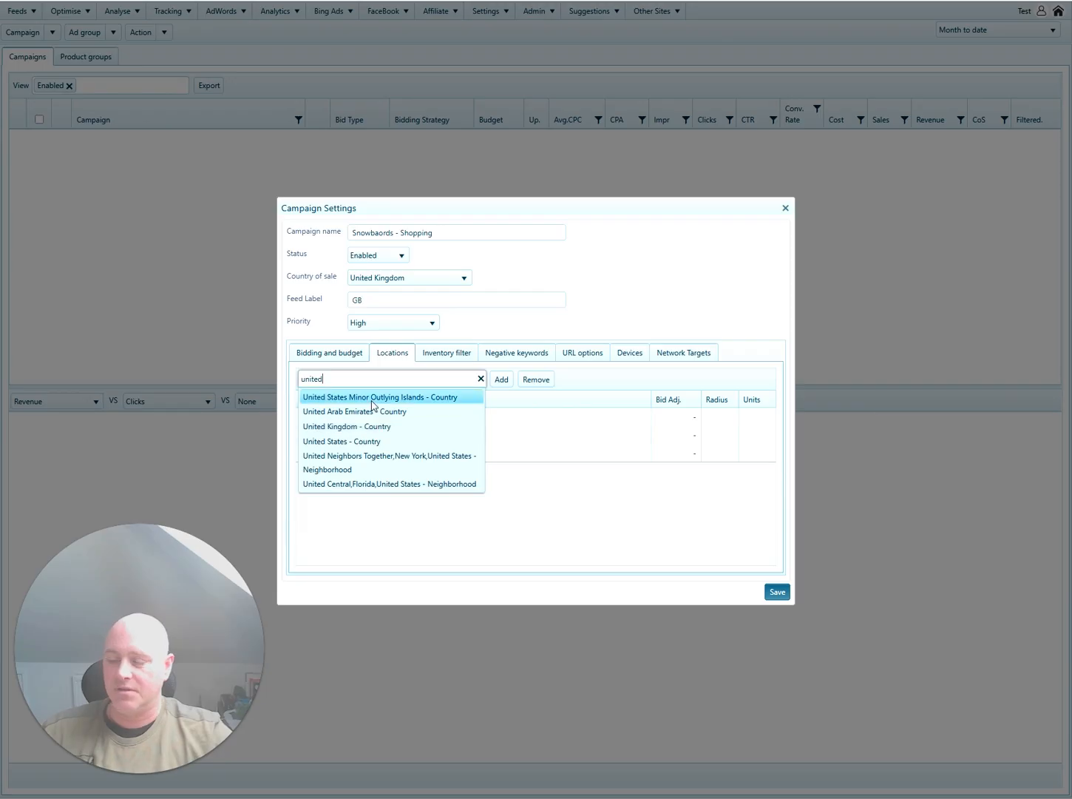
{"action": "left_click", "coordinate": [534, 487]}
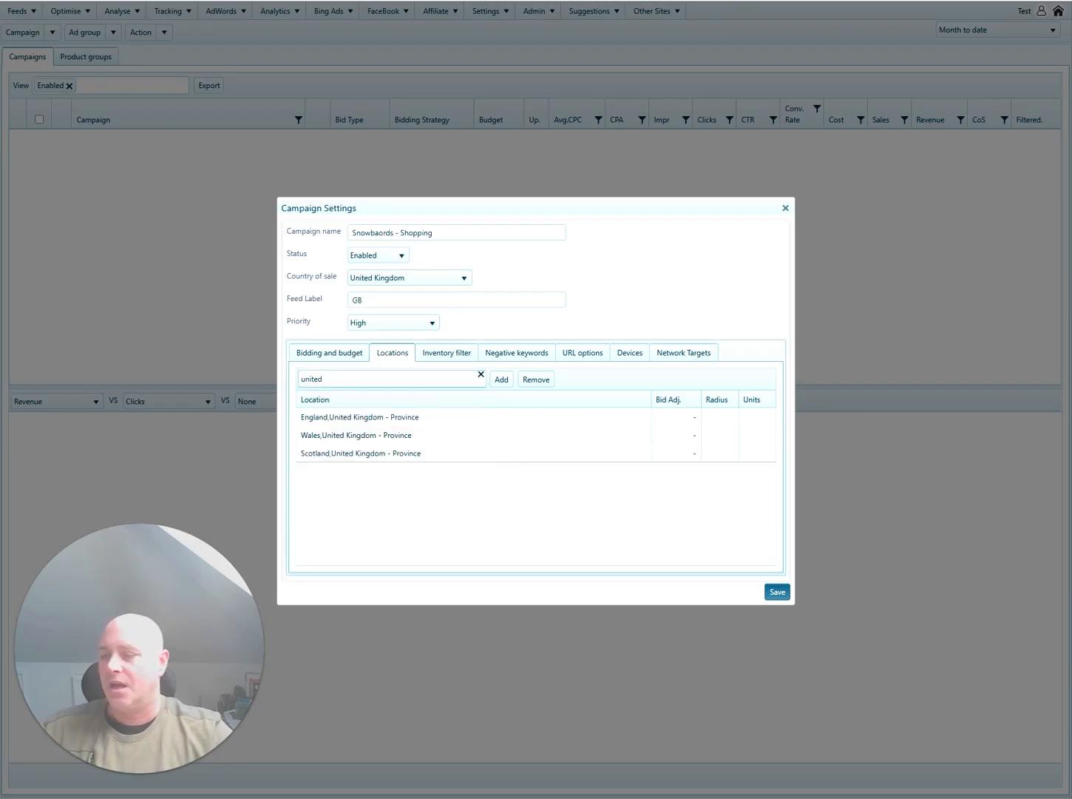
{"action": "left_click", "coordinate": [447, 353]}
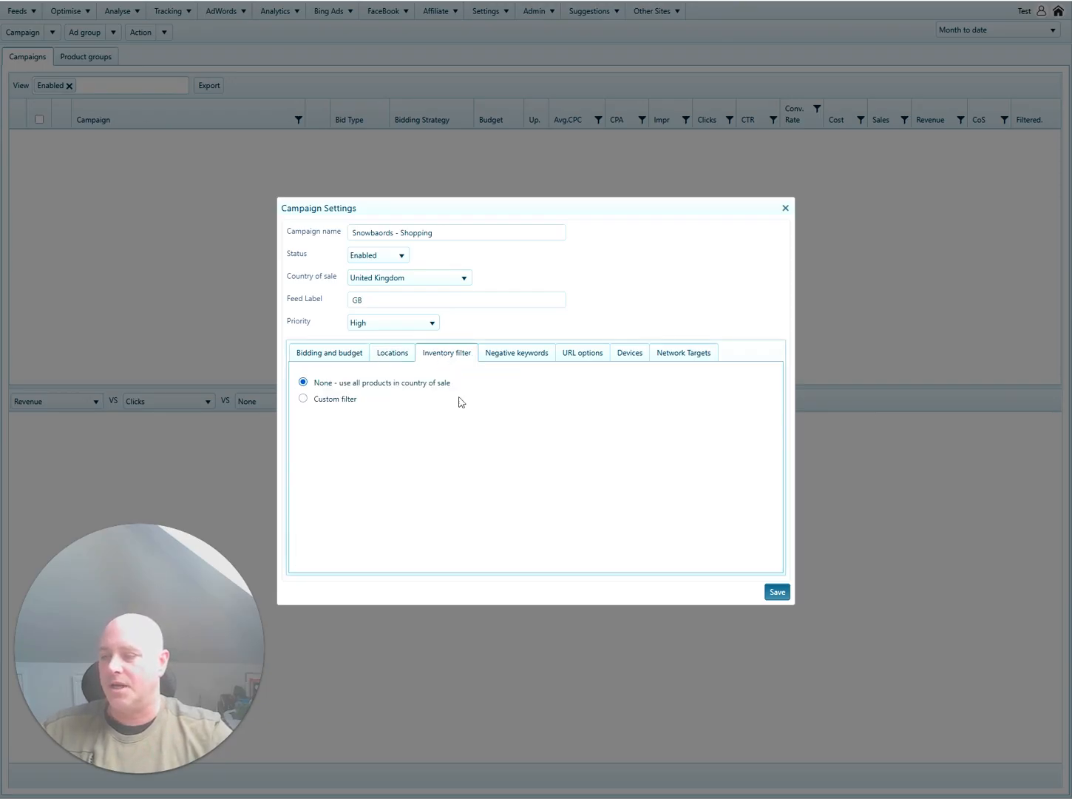
Set a custom inventory filter where Custom label 0 is Snowboards.
{"action": "left_click", "coordinate": [302, 399]}
{"action": "left_click", "coordinate": [386, 444]}
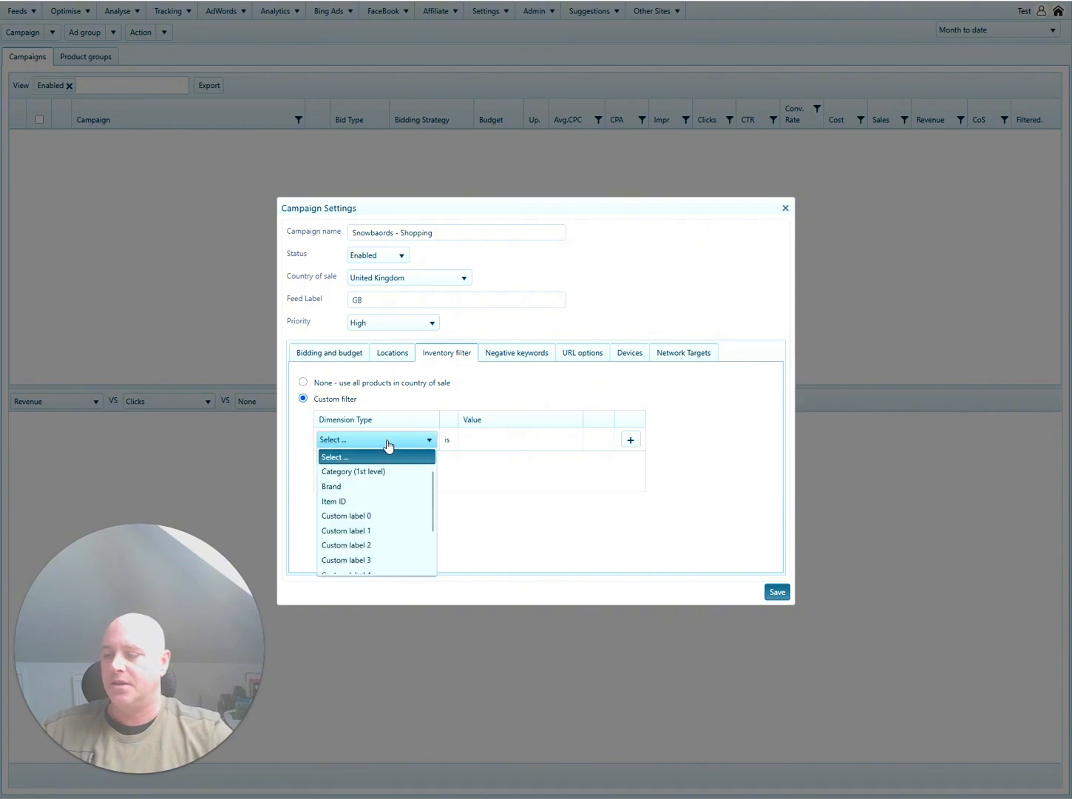
{"action": "left_click", "coordinate": [377, 516]}
{"action": "left_click", "coordinate": [529, 443]}
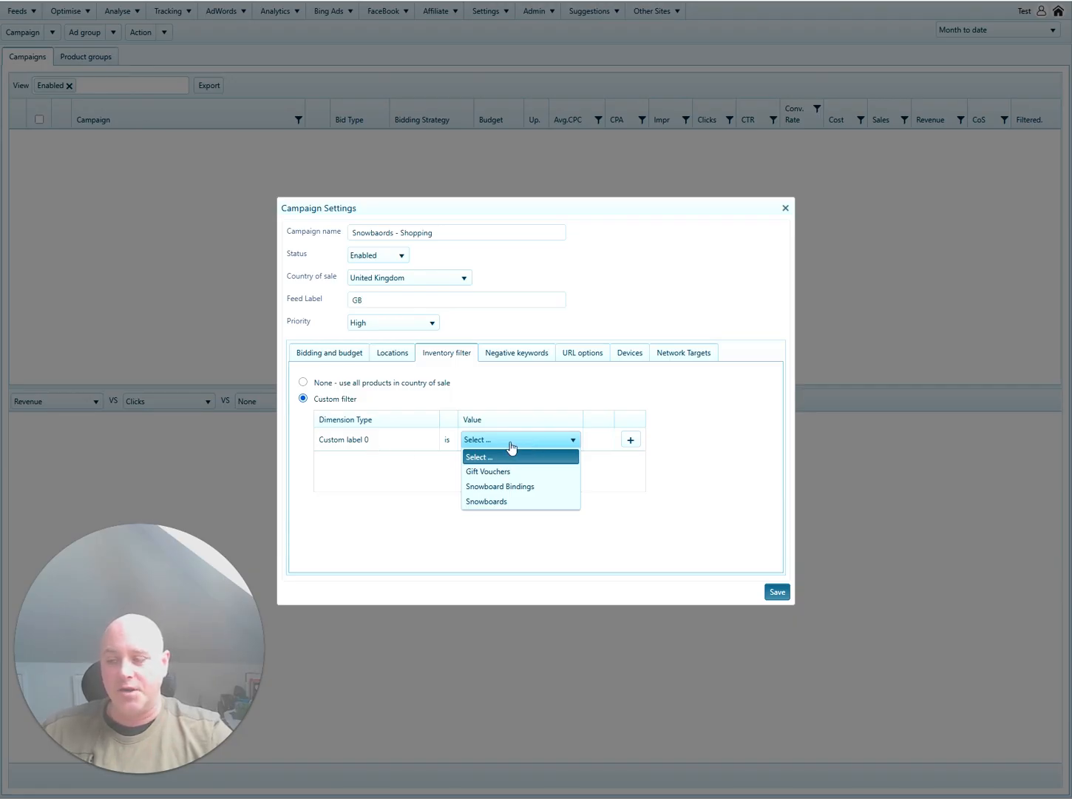
{"action": "left_click", "coordinate": [509, 501]}
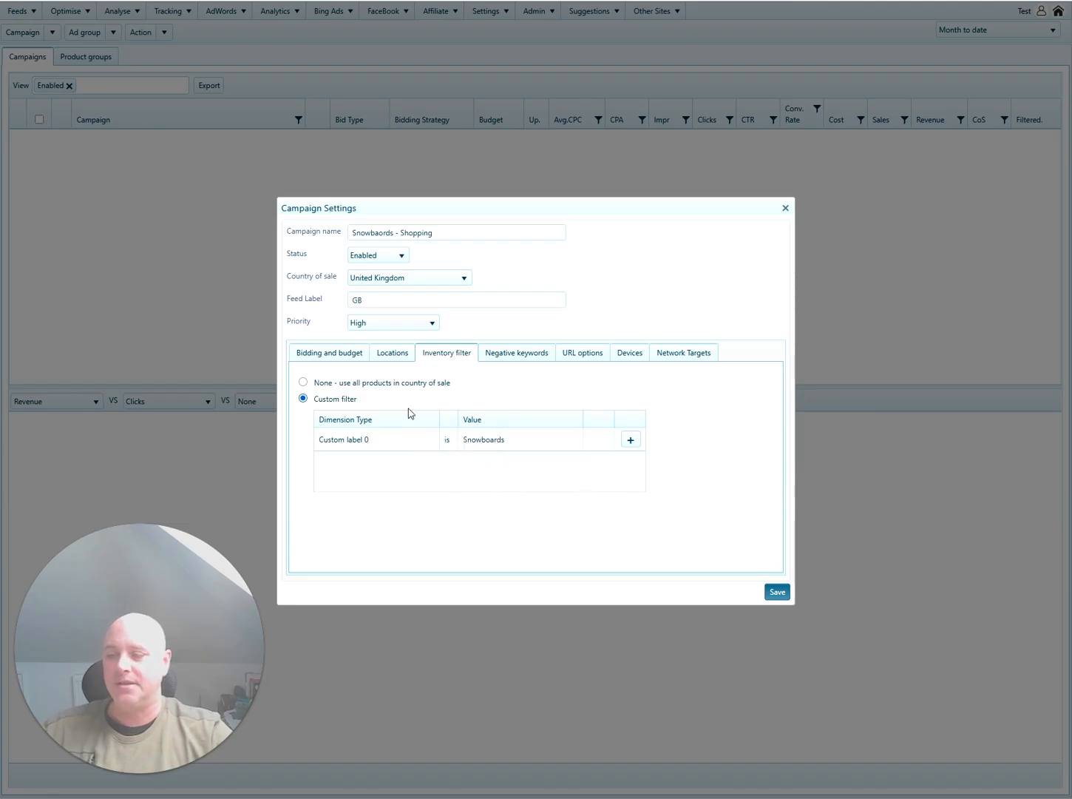
Check negative keywords, then in URL options select the whole tracking template text.
{"action": "left_click", "coordinate": [521, 357]}
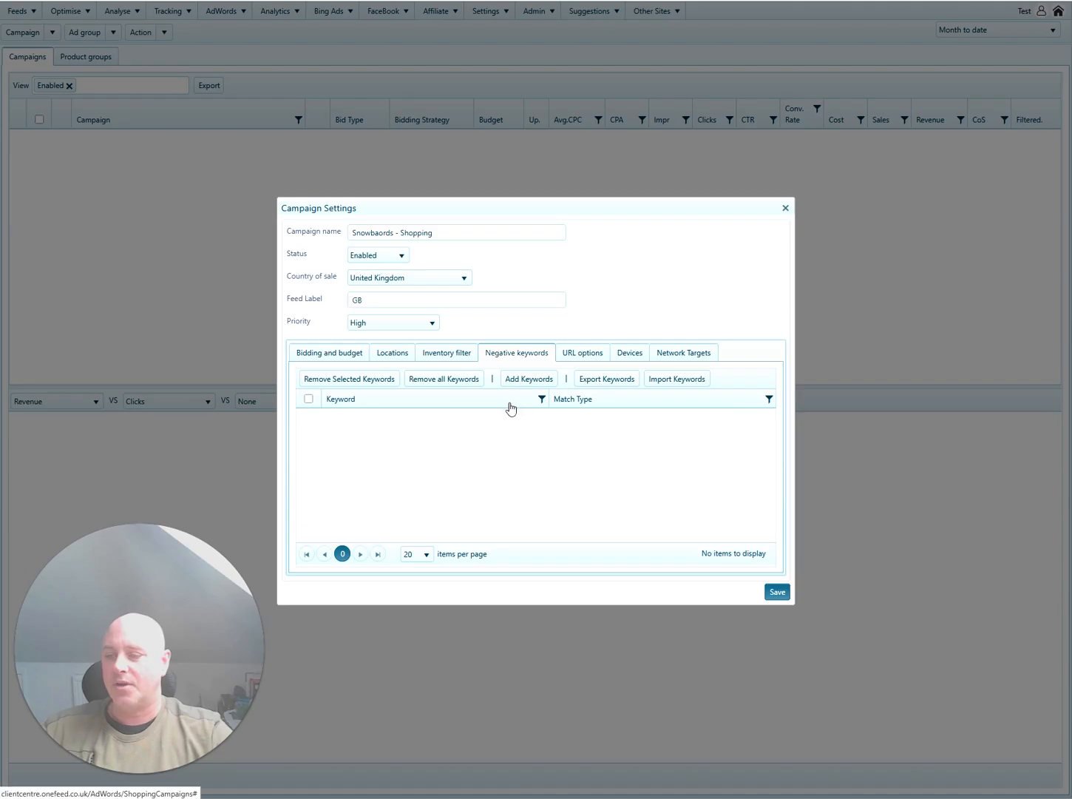
{"action": "left_click", "coordinate": [582, 354]}
{"action": "triple_click", "coordinate": [481, 378]}
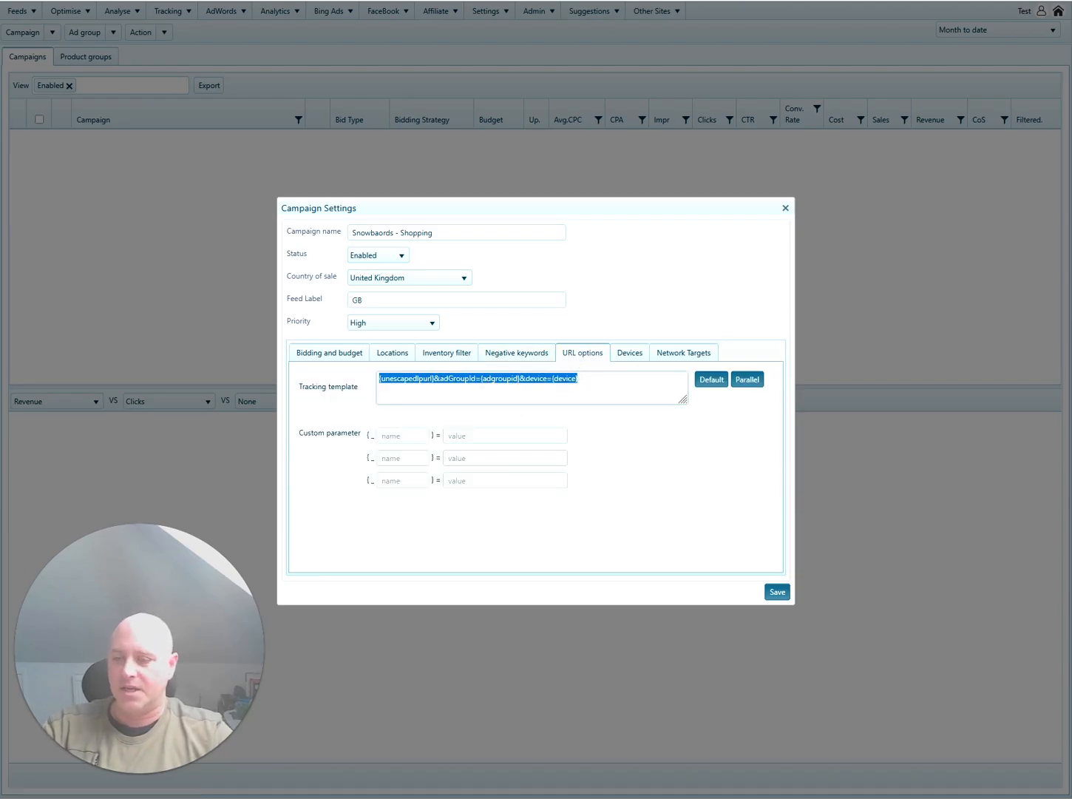
Delete the tracking template text and select the campaign name for copying.
{"action": "key", "text": "BackSpace"}
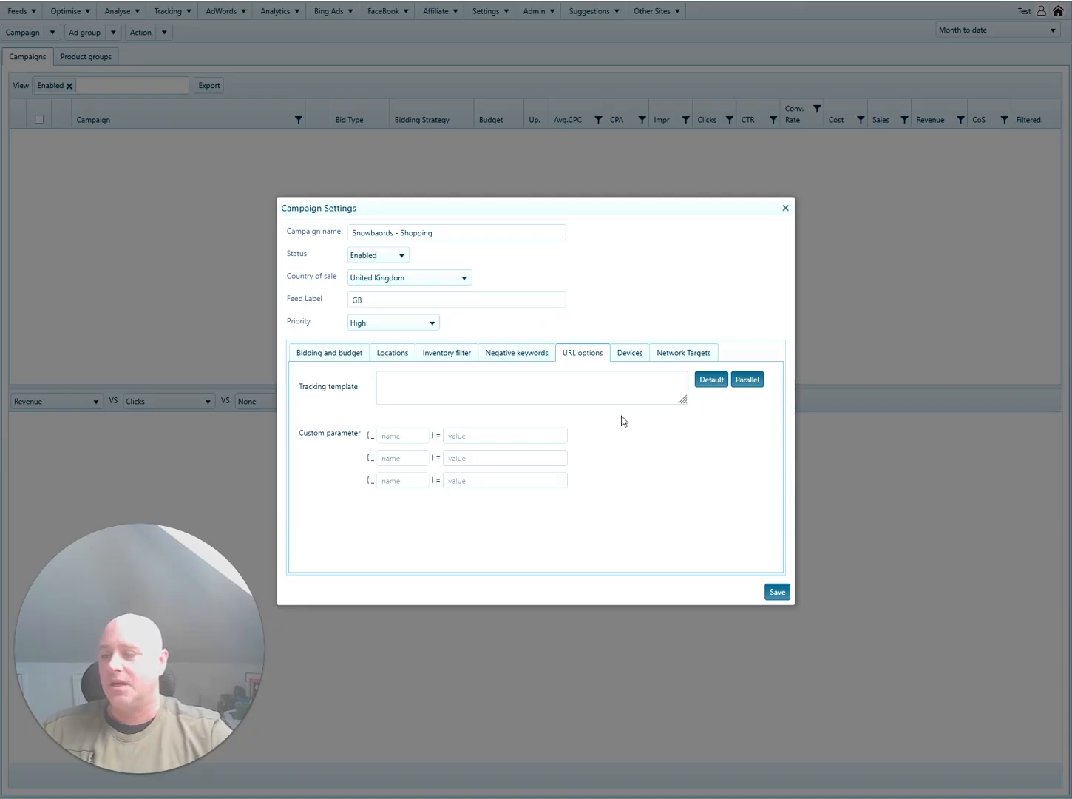
{"action": "left_click_drag", "start_coordinate": [437, 233], "coordinate": [351, 233]}
{"action": "key", "text": "ctrl+c"}
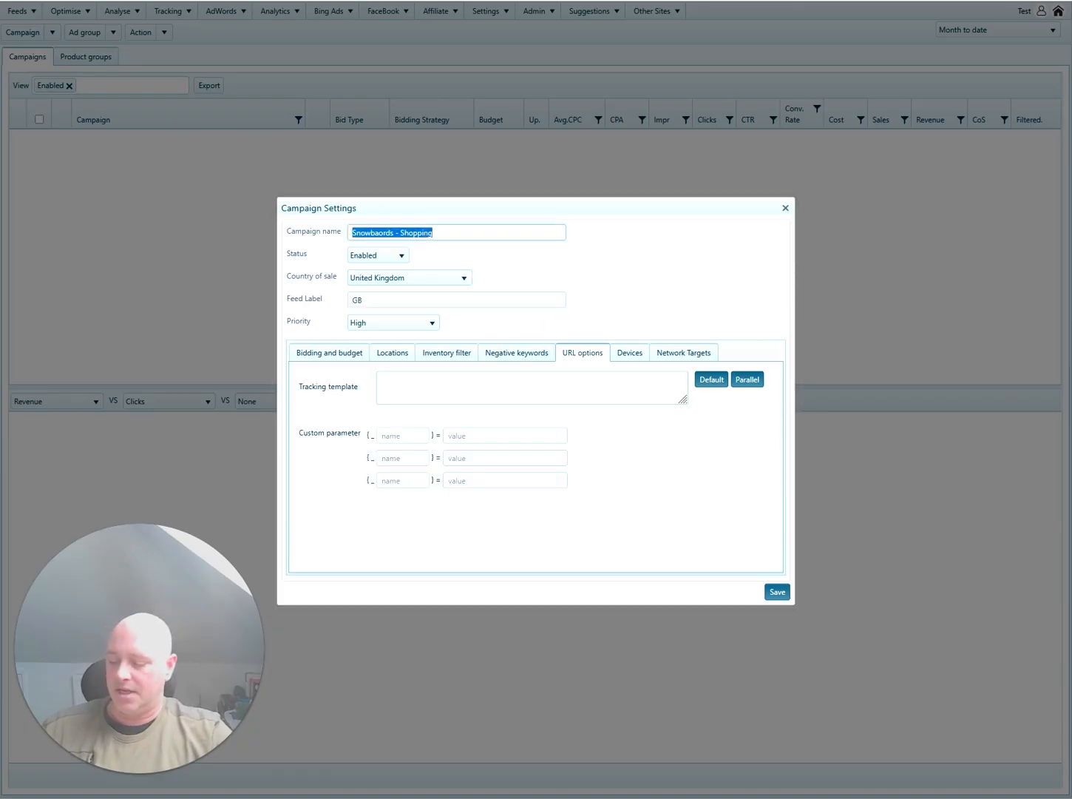
Save the campaign and create a 'Snowboards - Shopping' ad group with default product groups.
{"action": "left_click", "coordinate": [777, 593]}
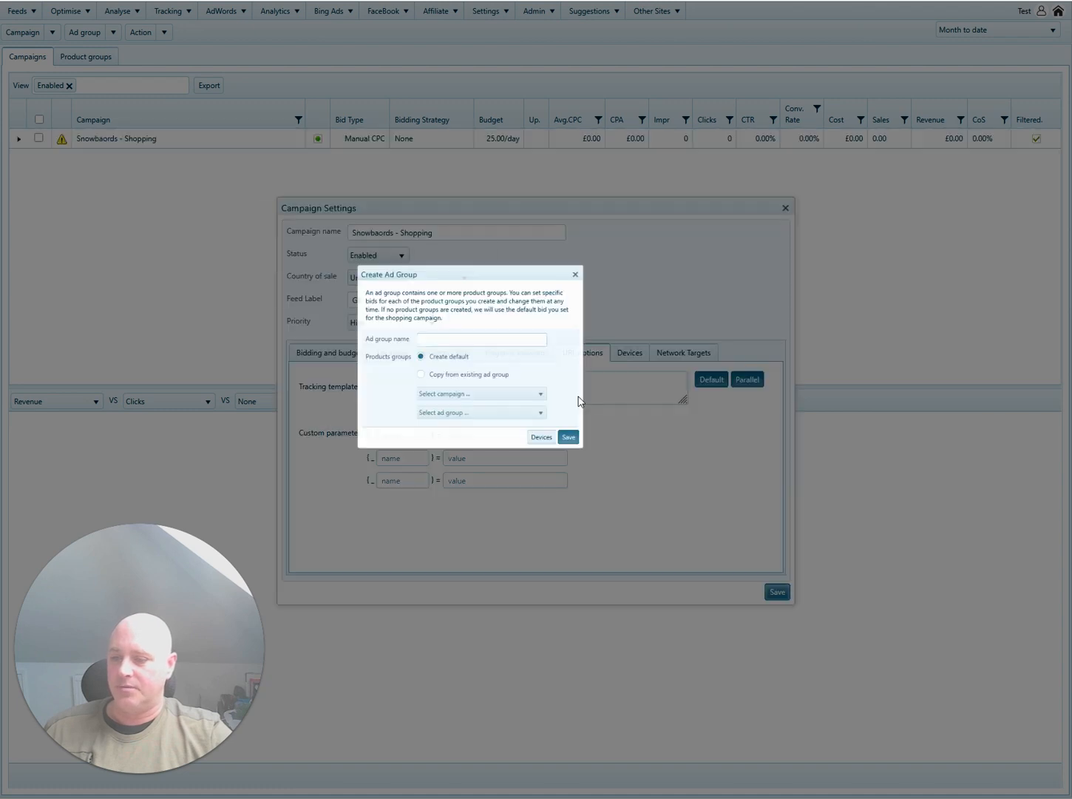
{"action": "key", "text": "ctrl+v"}
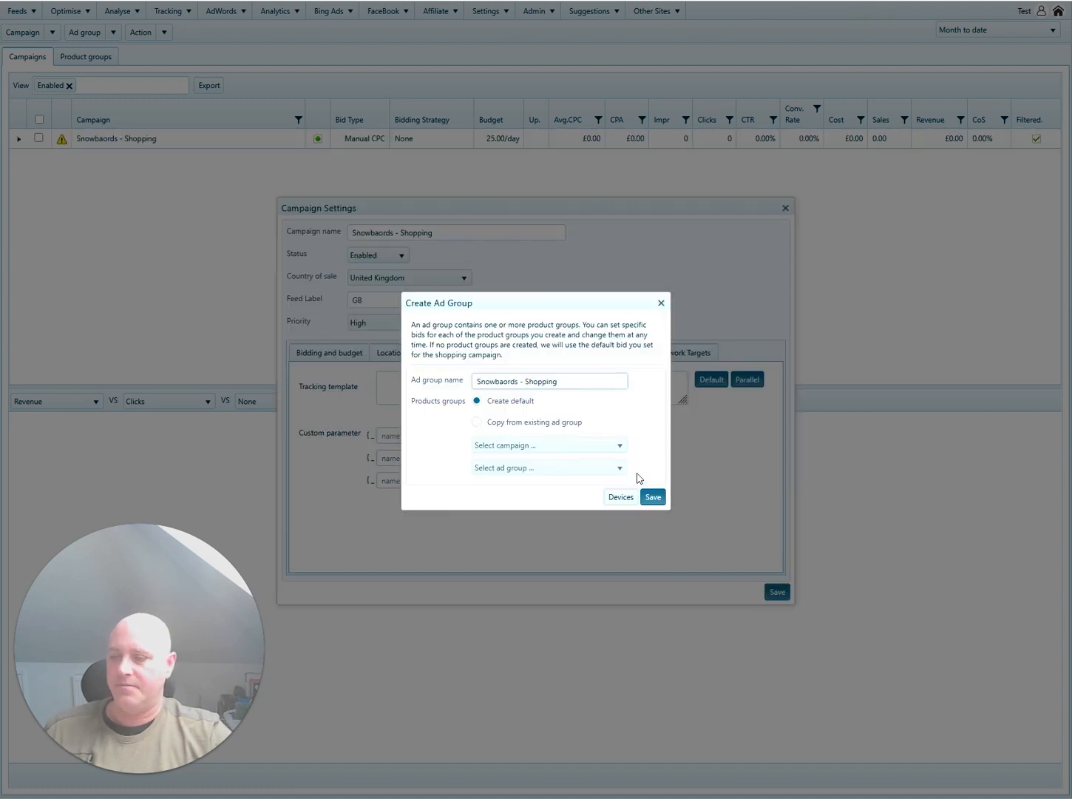
{"action": "left_click", "coordinate": [477, 423]}
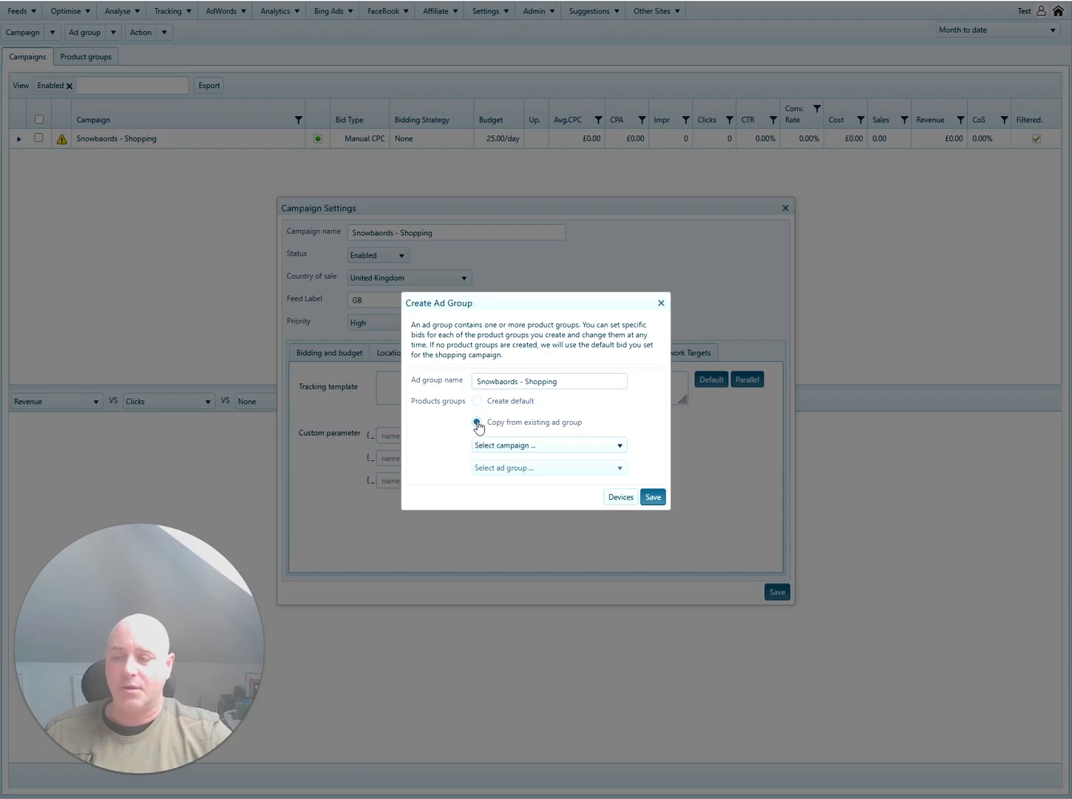
{"action": "left_click", "coordinate": [518, 448]}
{"action": "left_click", "coordinate": [477, 400]}
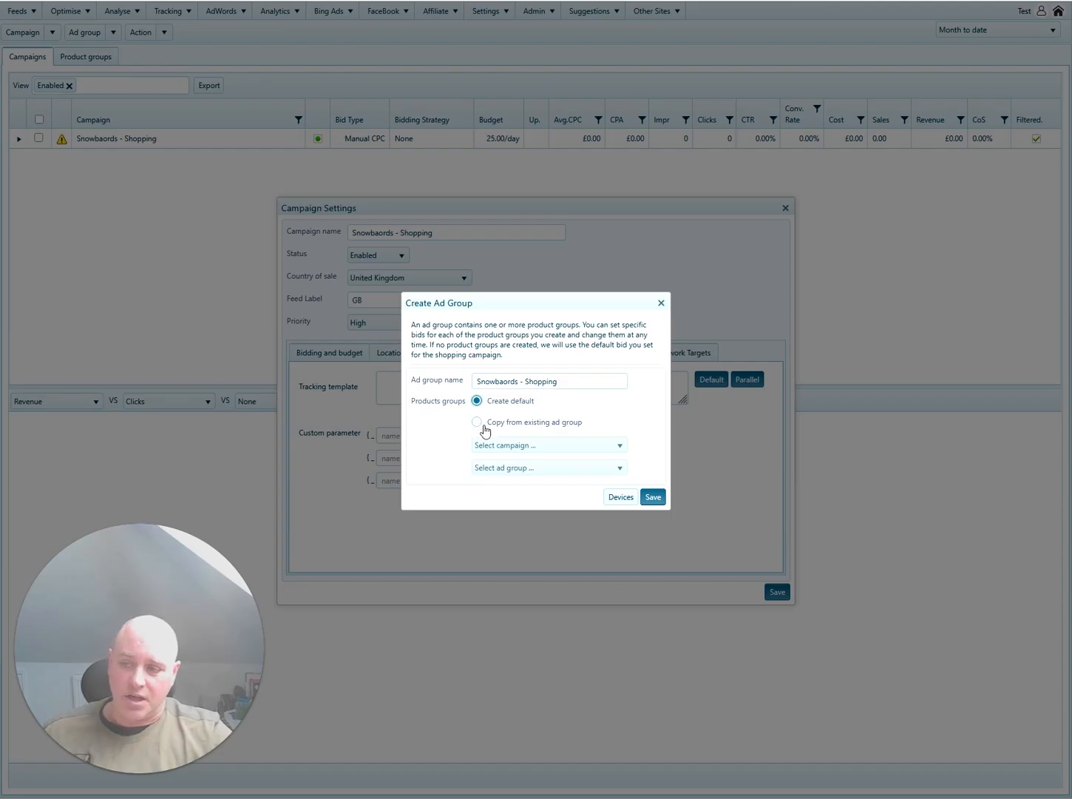
{"action": "left_click", "coordinate": [653, 496]}
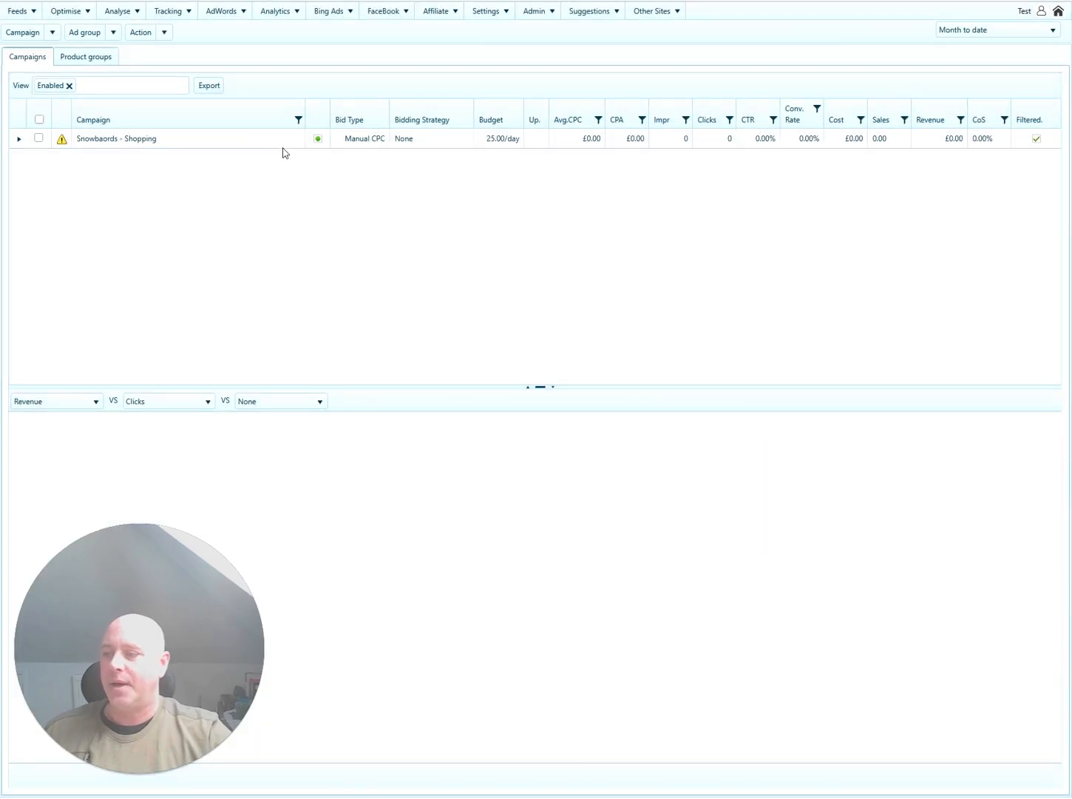
{"action": "left_click", "coordinate": [281, 145]}
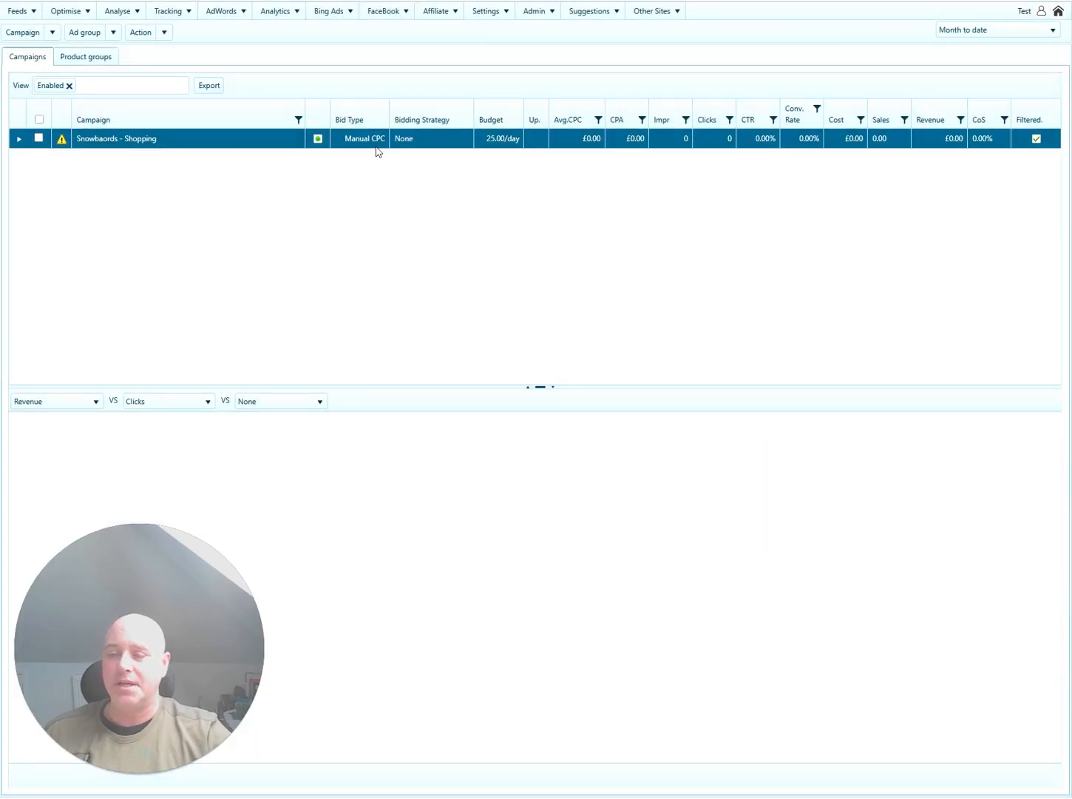
Subdivide All Products by Brand into four vendor groups plus 'Everything else', and save.
{"action": "double_click", "coordinate": [237, 139]}
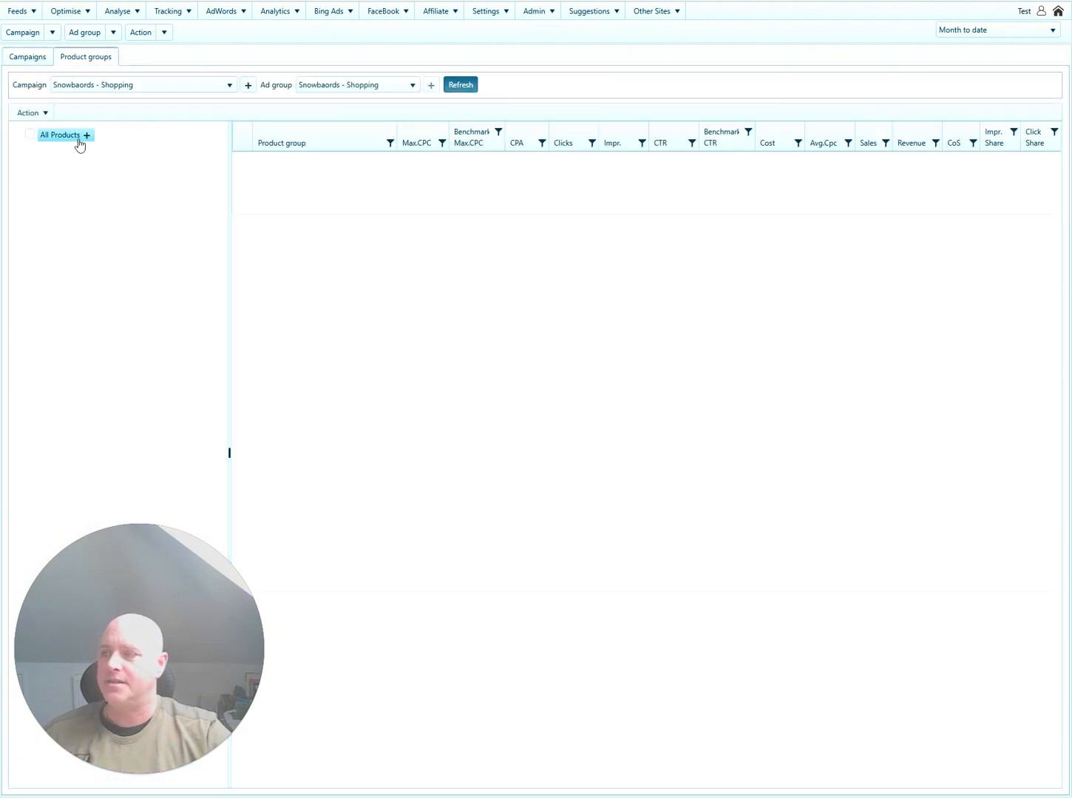
{"action": "left_click", "coordinate": [86, 135]}
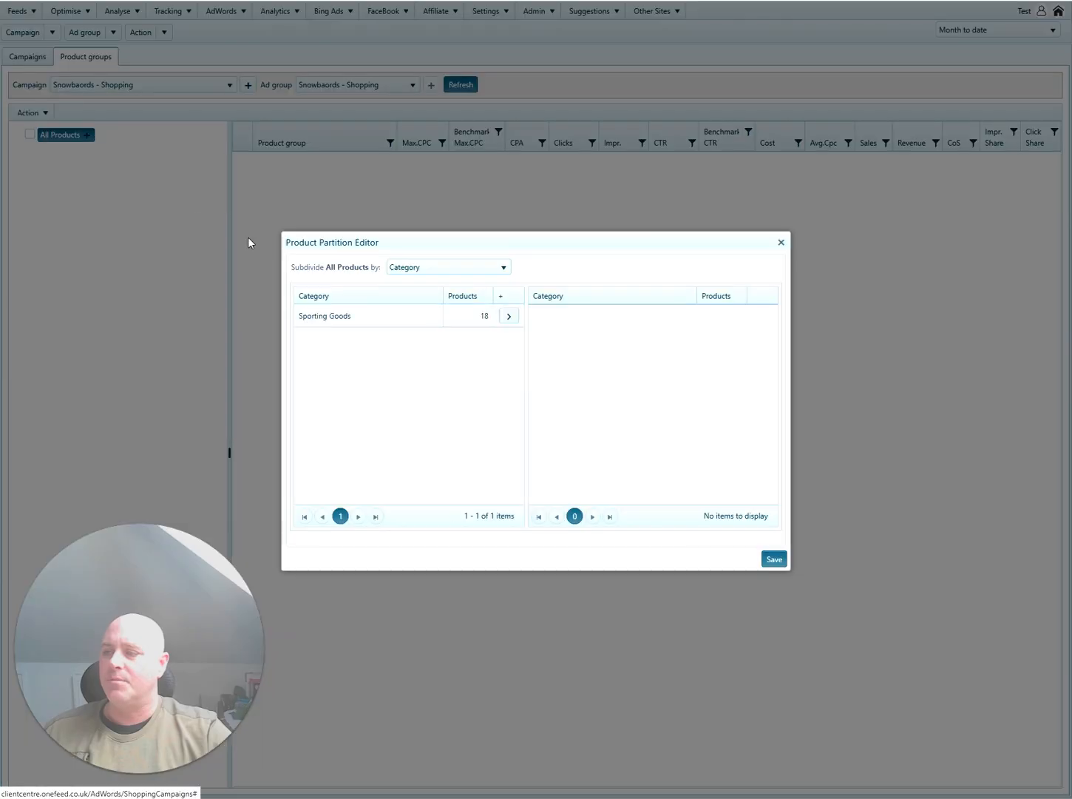
{"action": "left_click", "coordinate": [464, 266]}
{"action": "left_click", "coordinate": [425, 298]}
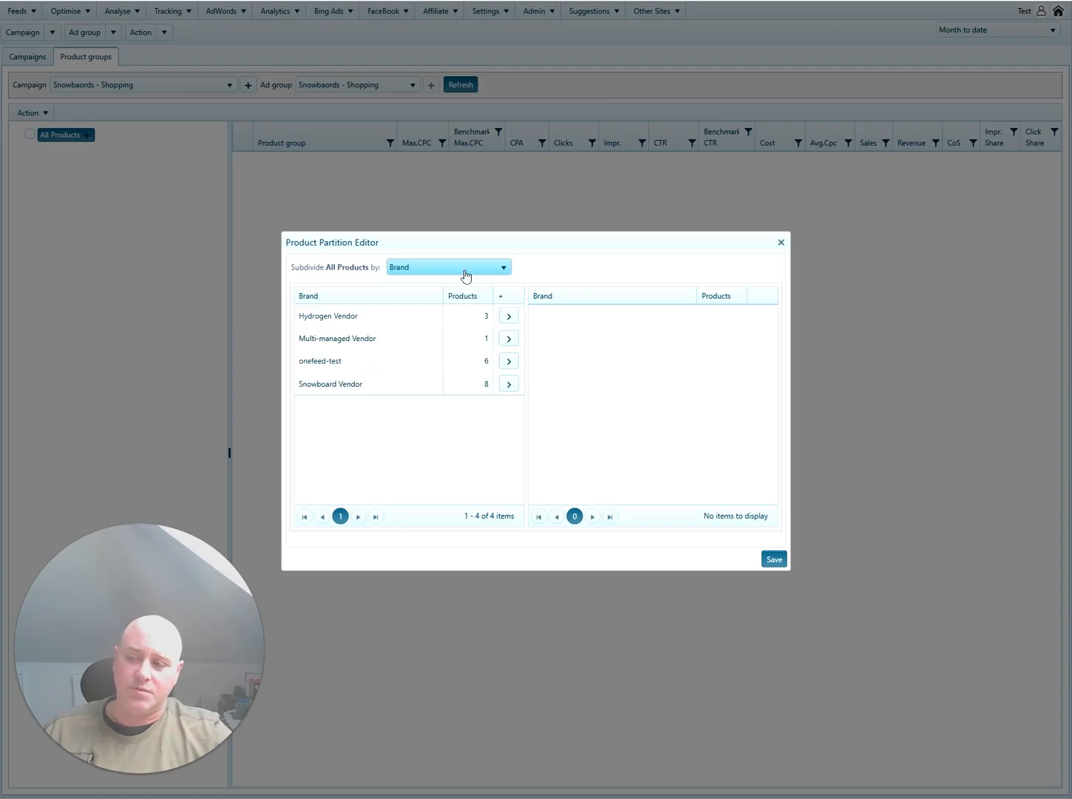
{"action": "left_click", "coordinate": [509, 316]}
{"action": "left_click", "coordinate": [508, 315]}
{"action": "left_click", "coordinate": [508, 316]}
{"action": "left_click", "coordinate": [509, 316]}
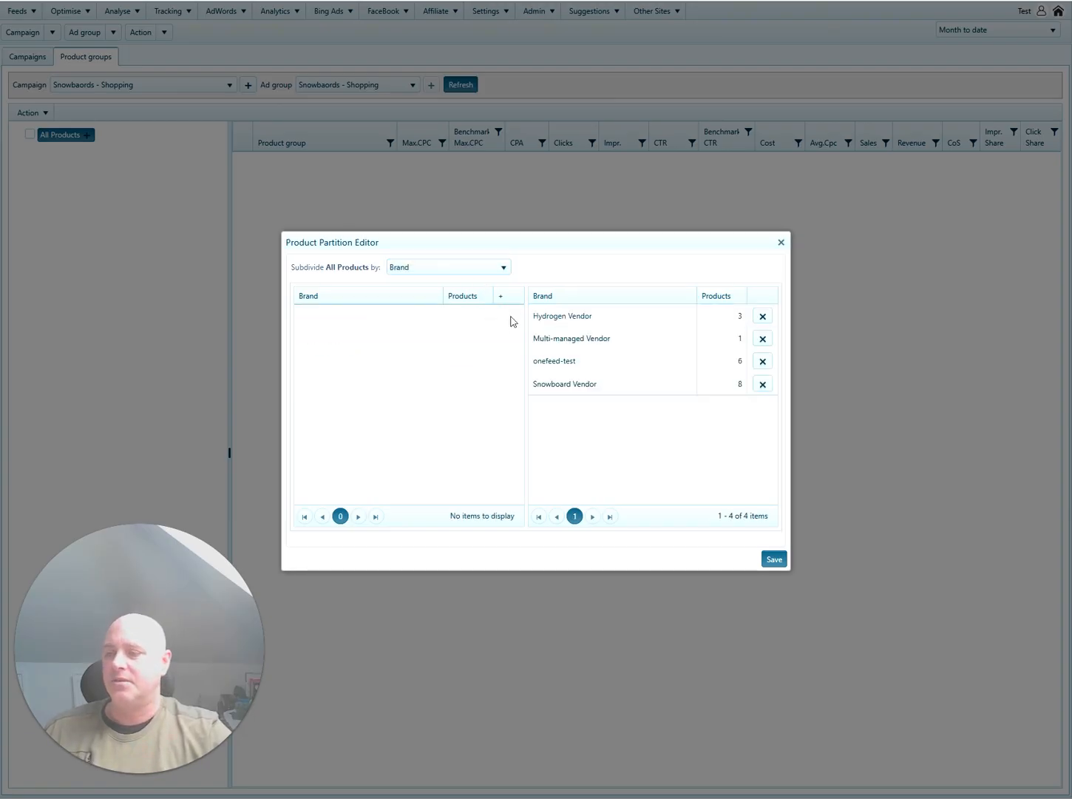
{"action": "left_click", "coordinate": [774, 559]}
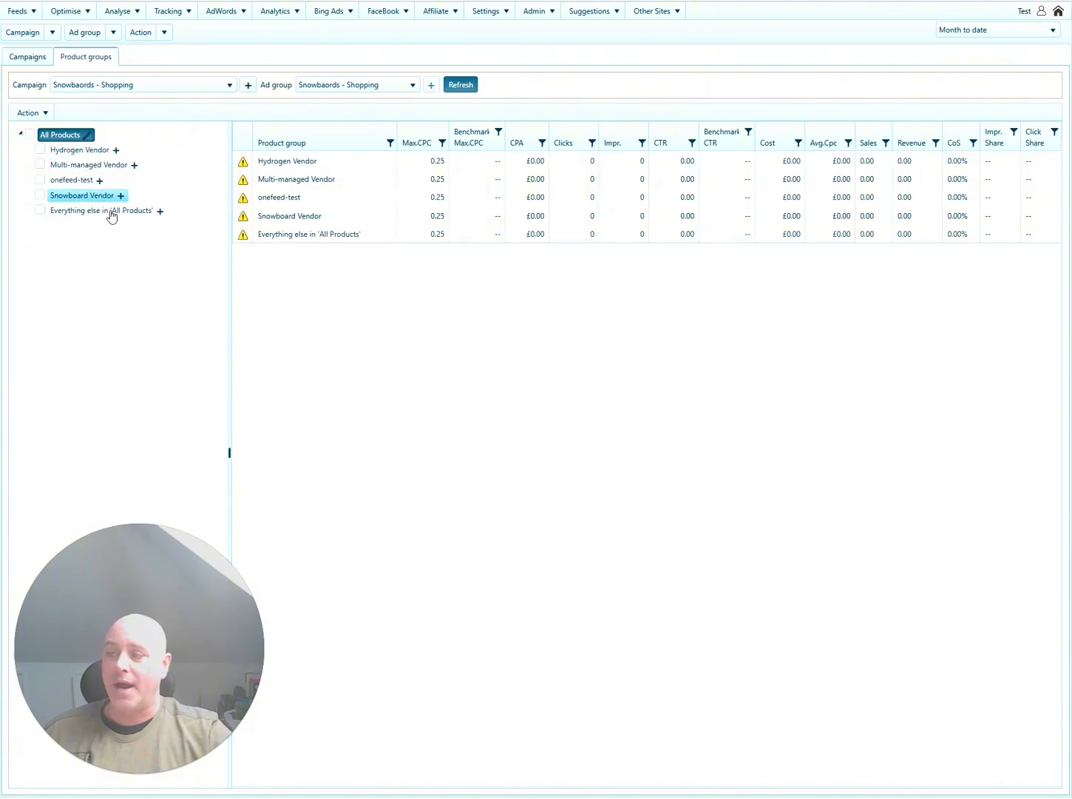
{"action": "left_click", "coordinate": [116, 150]}
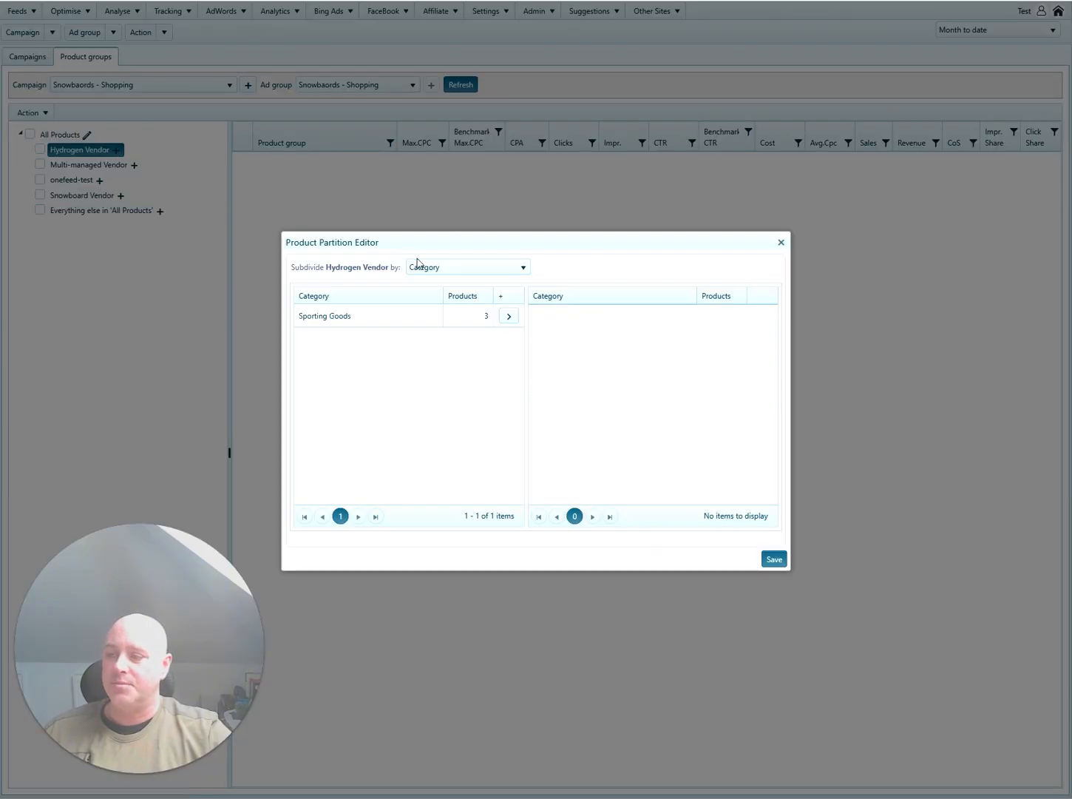
{"action": "left_click", "coordinate": [440, 269]}
{"action": "left_click", "coordinate": [436, 299]}
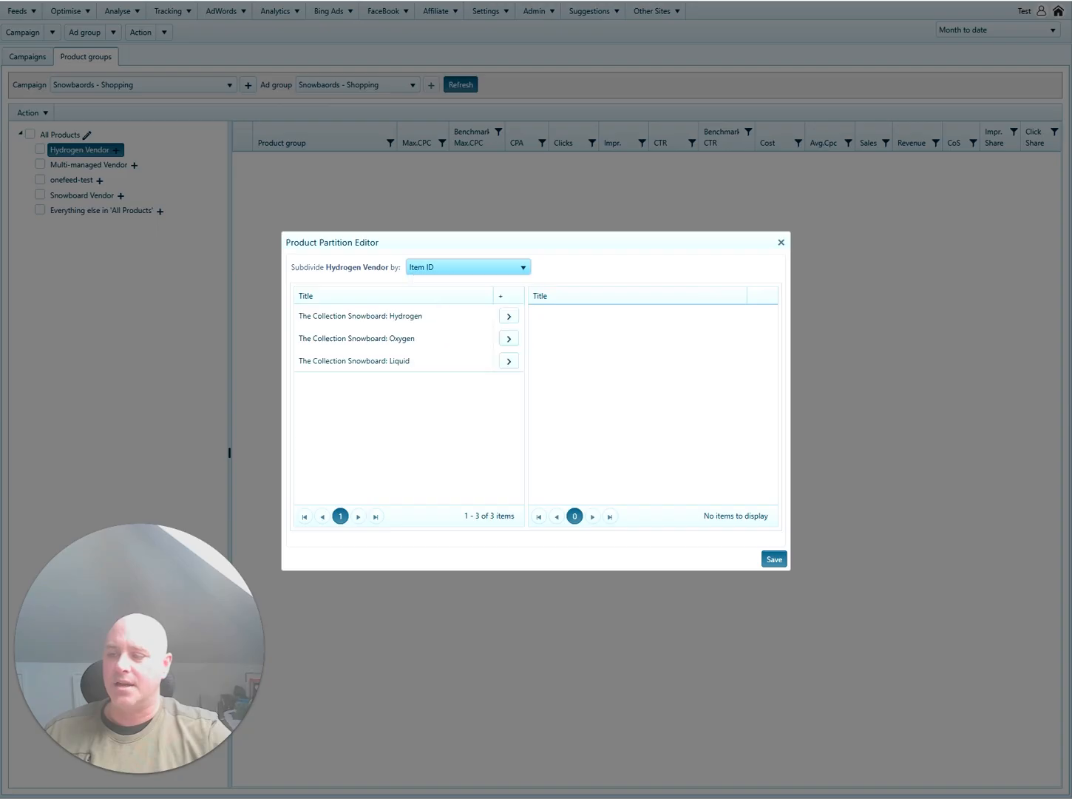
{"action": "left_click", "coordinate": [781, 243]}
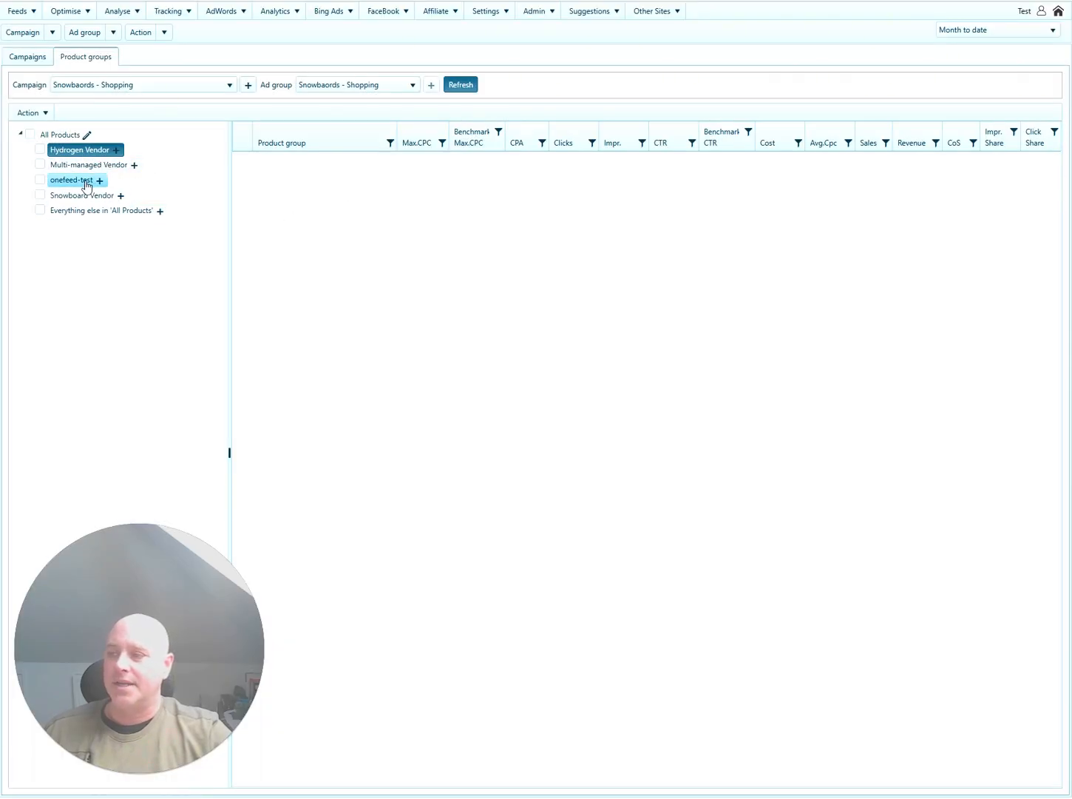
{"action": "left_click", "coordinate": [117, 152]}
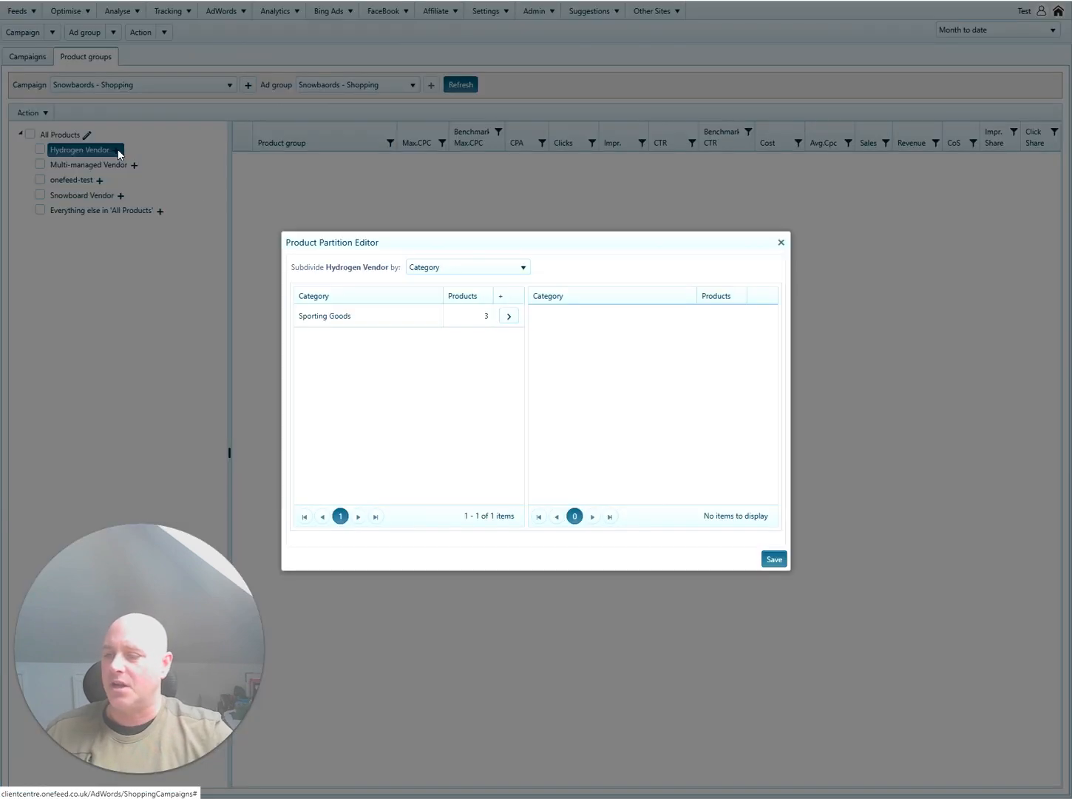
{"action": "left_click", "coordinate": [443, 267]}
{"action": "left_click", "coordinate": [464, 343]}
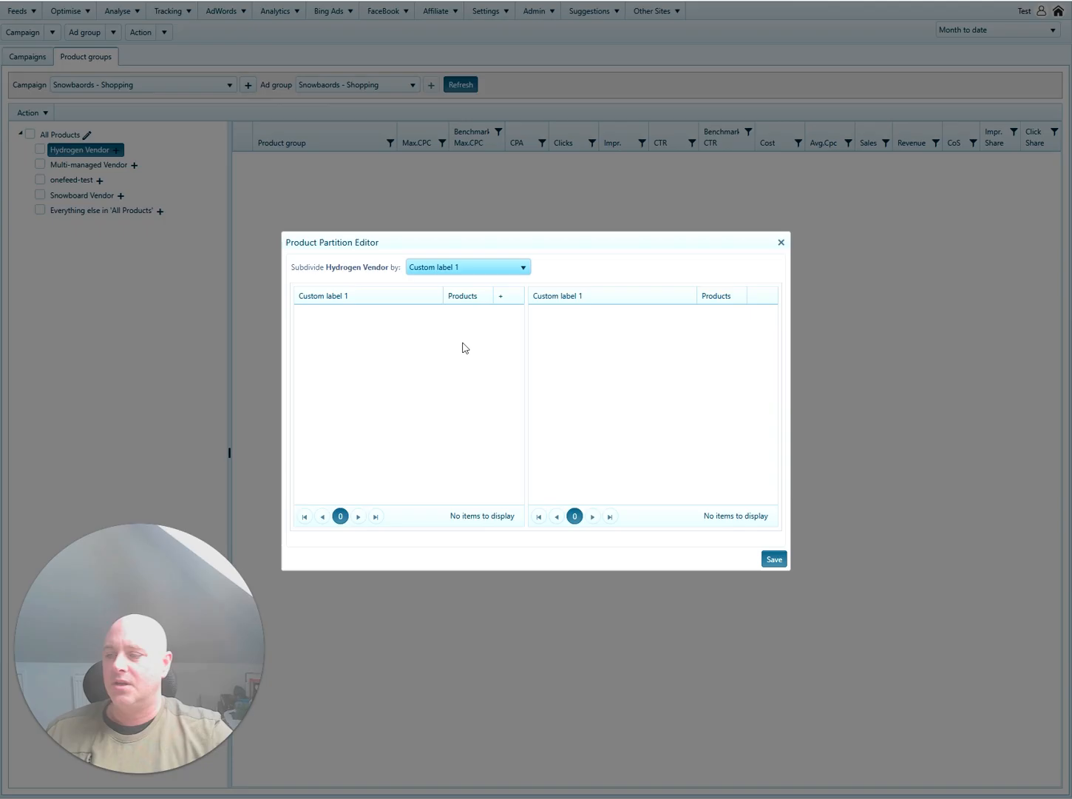
{"action": "left_click", "coordinate": [458, 269]}
{"action": "left_click", "coordinate": [463, 356]}
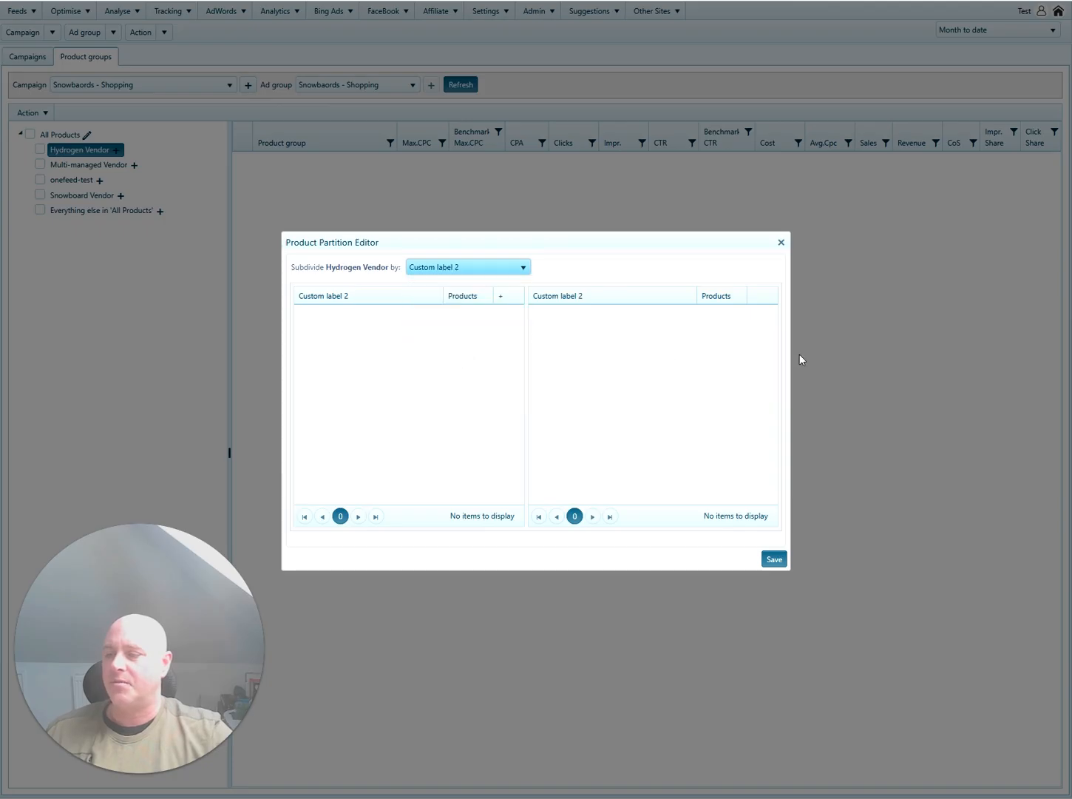
{"action": "left_click", "coordinate": [782, 242]}
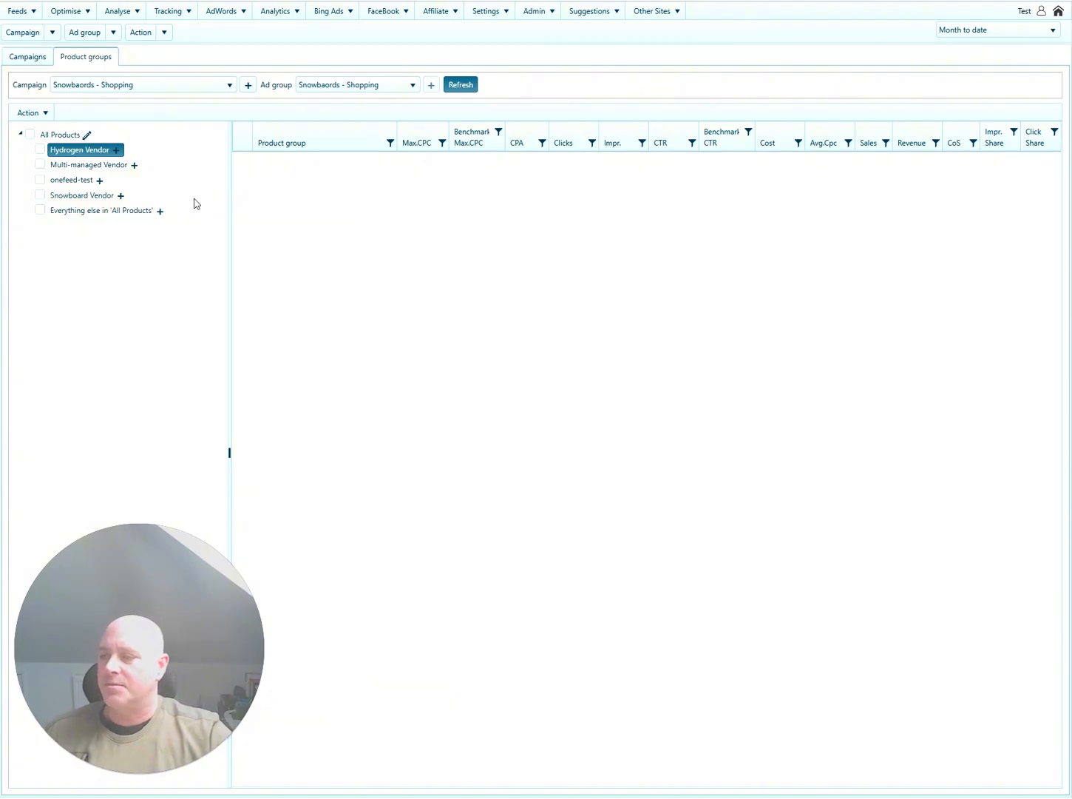
Open the master product list via the Campaigns tab and Optimise > Products.
{"action": "left_click", "coordinate": [29, 57]}
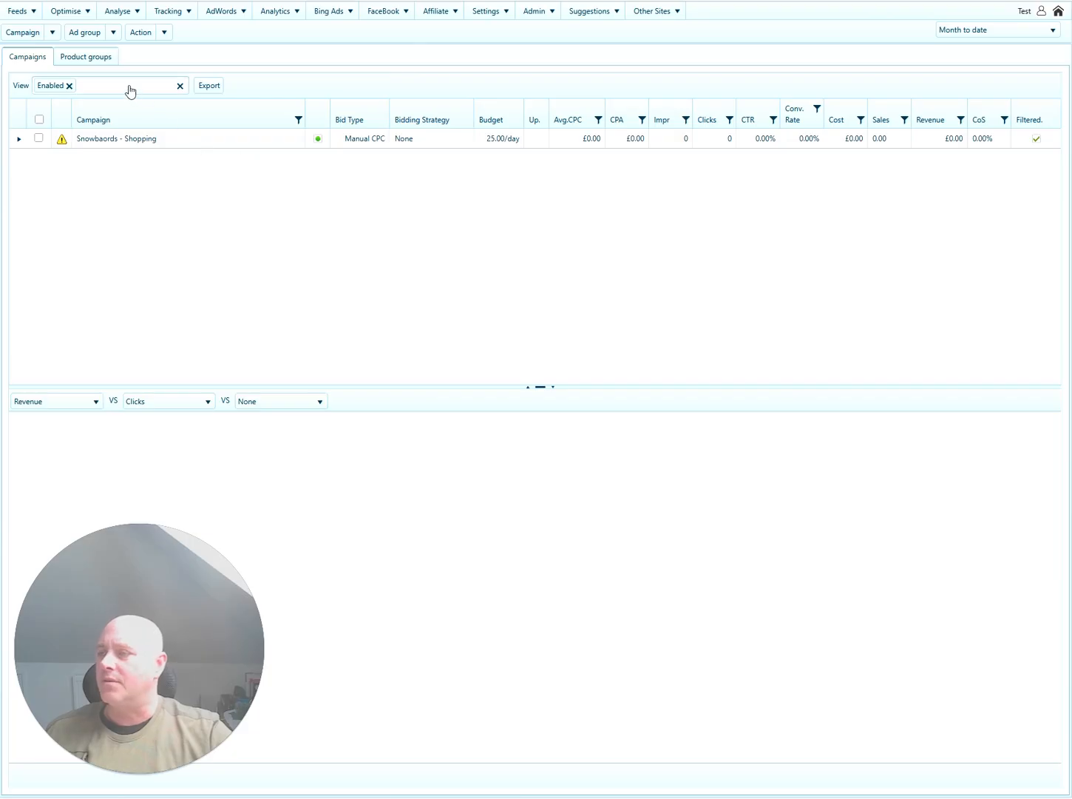
{"action": "left_click", "coordinate": [23, 13]}
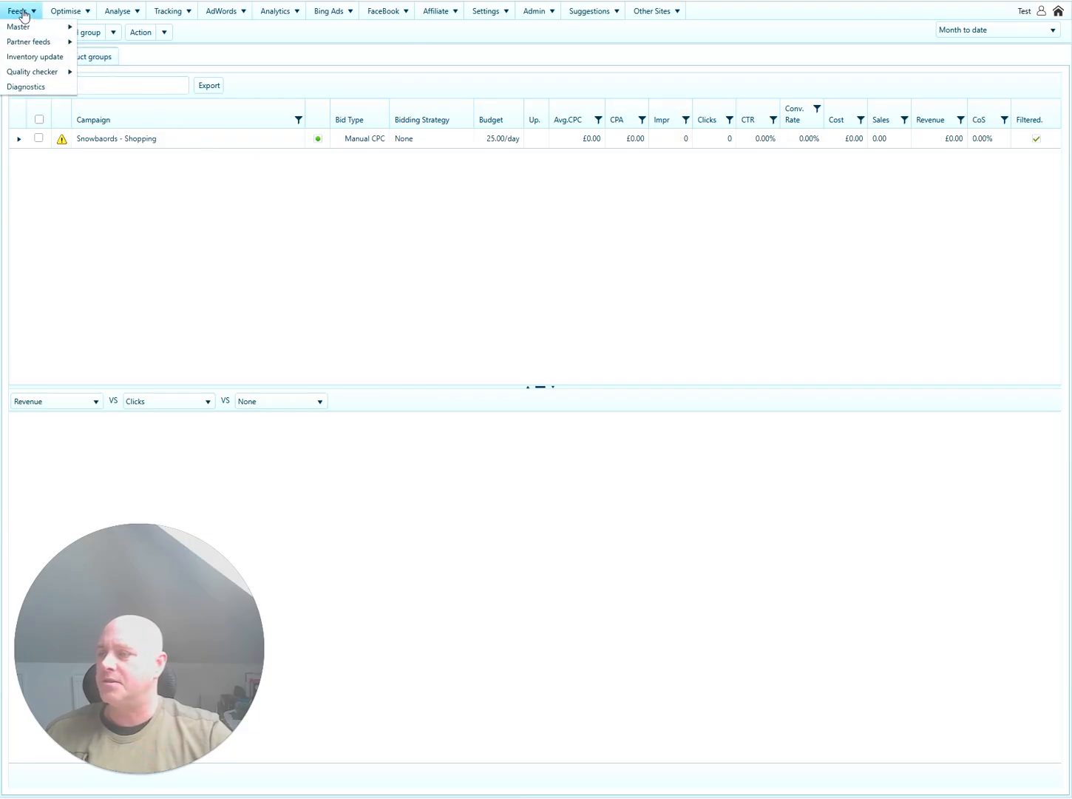
{"action": "left_click", "coordinate": [86, 11]}
{"action": "left_click", "coordinate": [79, 43]}
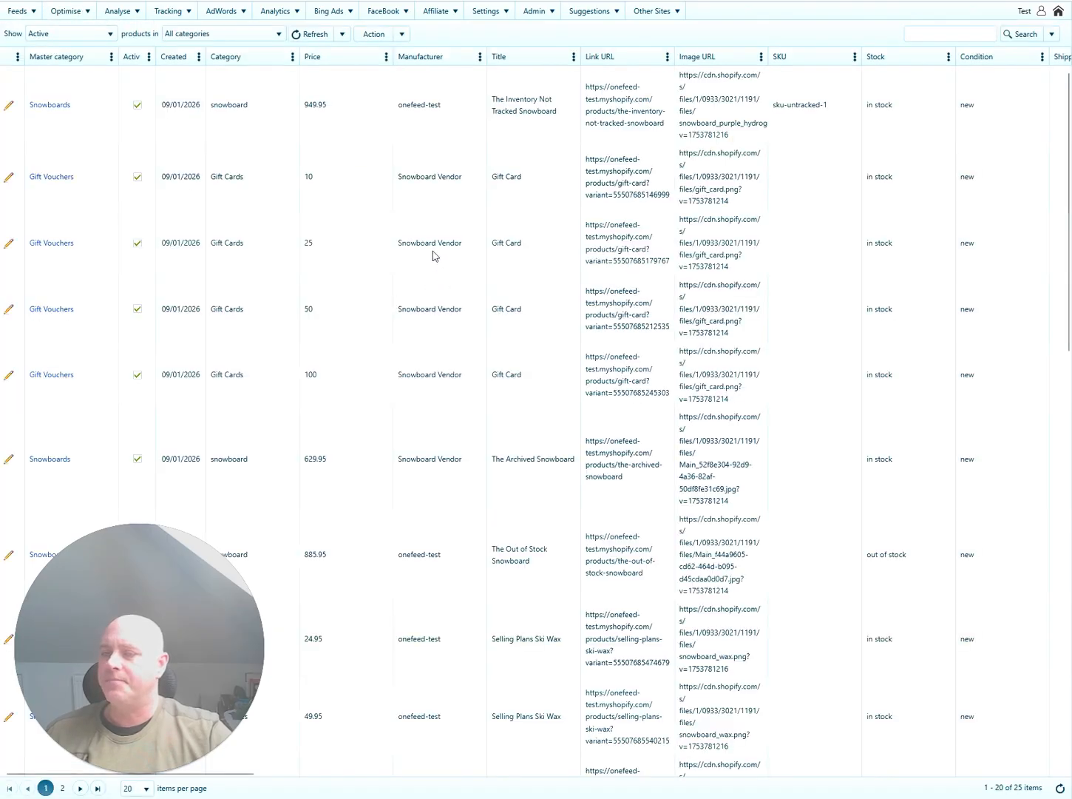
Scroll the product grid right to review the columns through Revenue last 60 days.
{"action": "left_click", "coordinate": [395, 114]}
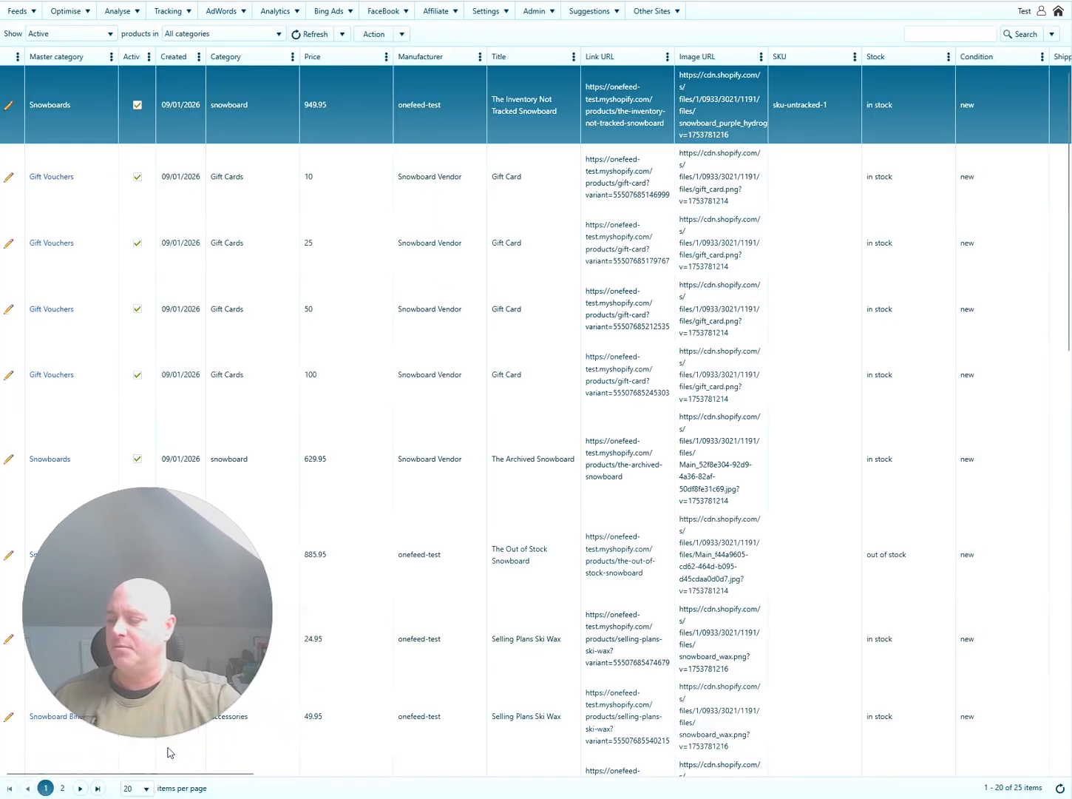
{"action": "left_click", "coordinate": [135, 735]}
{"action": "left_click_drag", "start_coordinate": [120, 644], "coordinate": [901, 717]}
{"action": "left_click_drag", "start_coordinate": [191, 778], "coordinate": [1036, 771]}
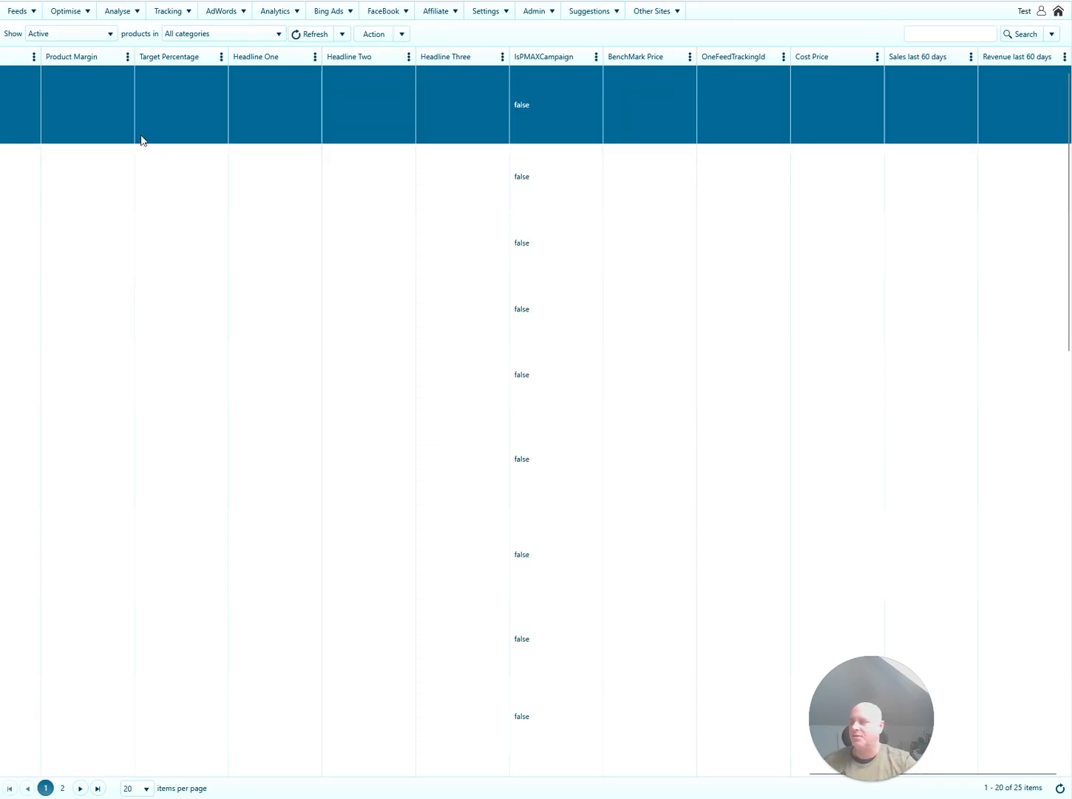
{"action": "left_click", "coordinate": [19, 11]}
{"action": "mouse_move", "coordinate": [23, 27]}
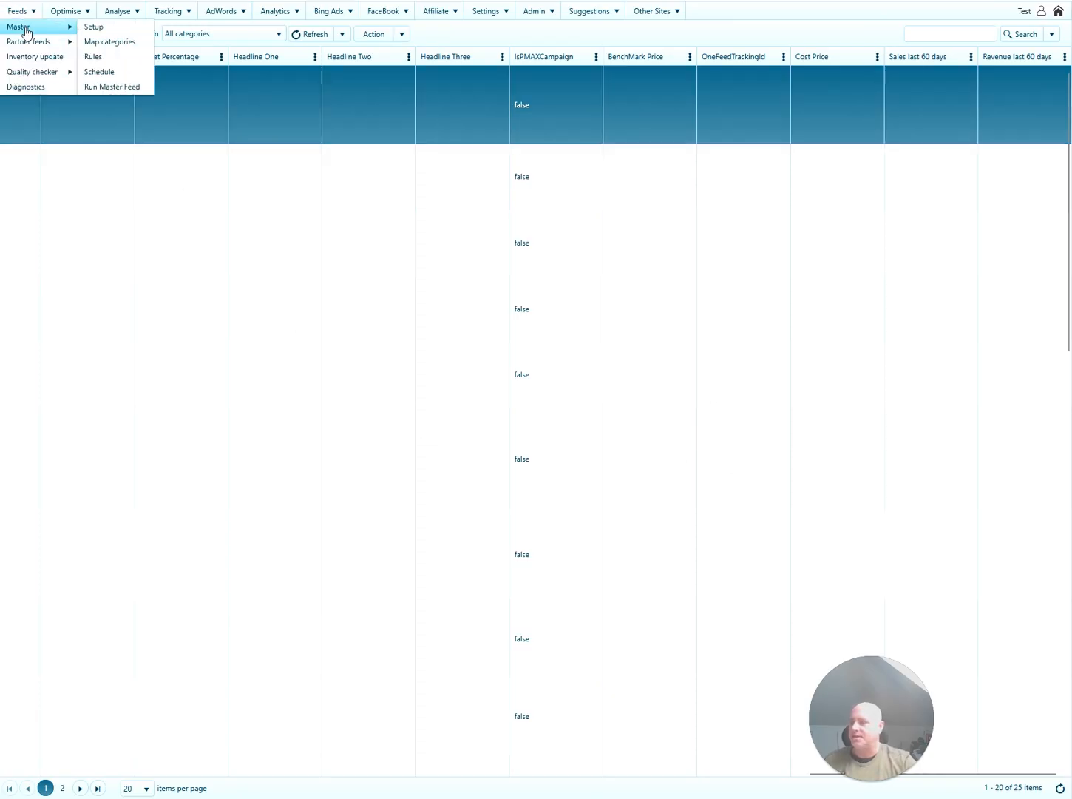
Open the master feed setup and advance past data source and import to Map columns.
{"action": "left_click", "coordinate": [131, 30]}
{"action": "left_click_drag", "start_coordinate": [884, 666], "coordinate": [72, 635]}
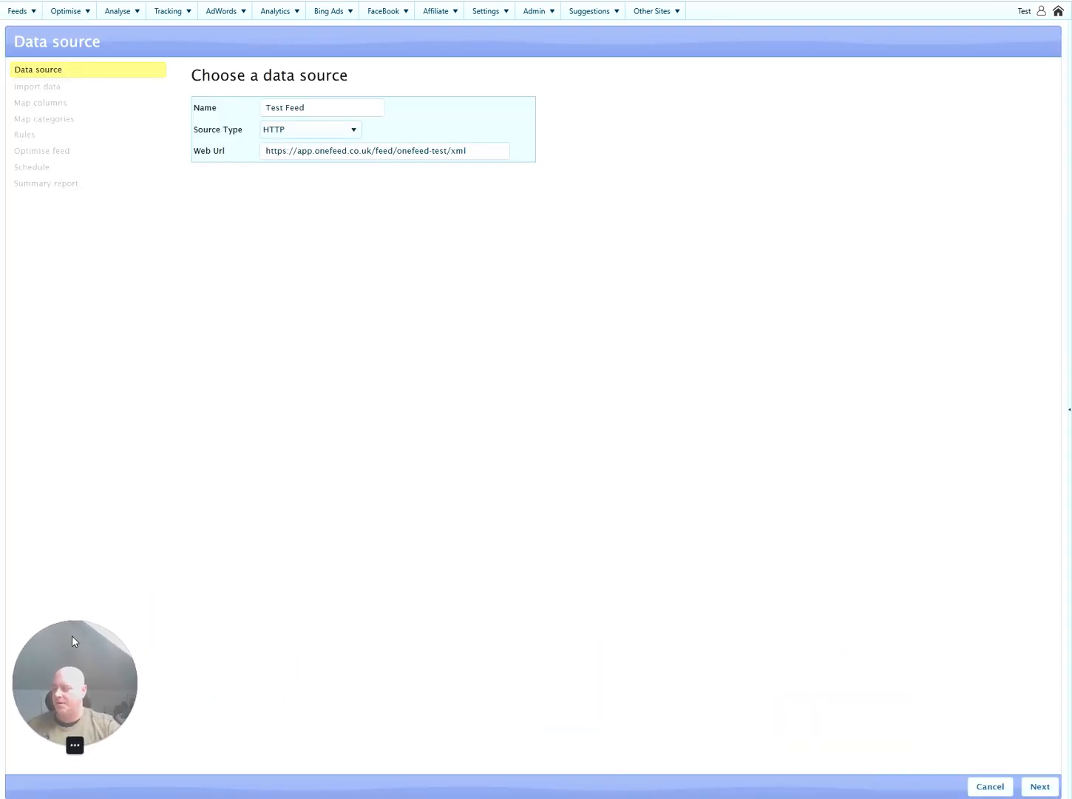
{"action": "left_click", "coordinate": [1039, 791]}
{"action": "left_click", "coordinate": [1040, 789]}
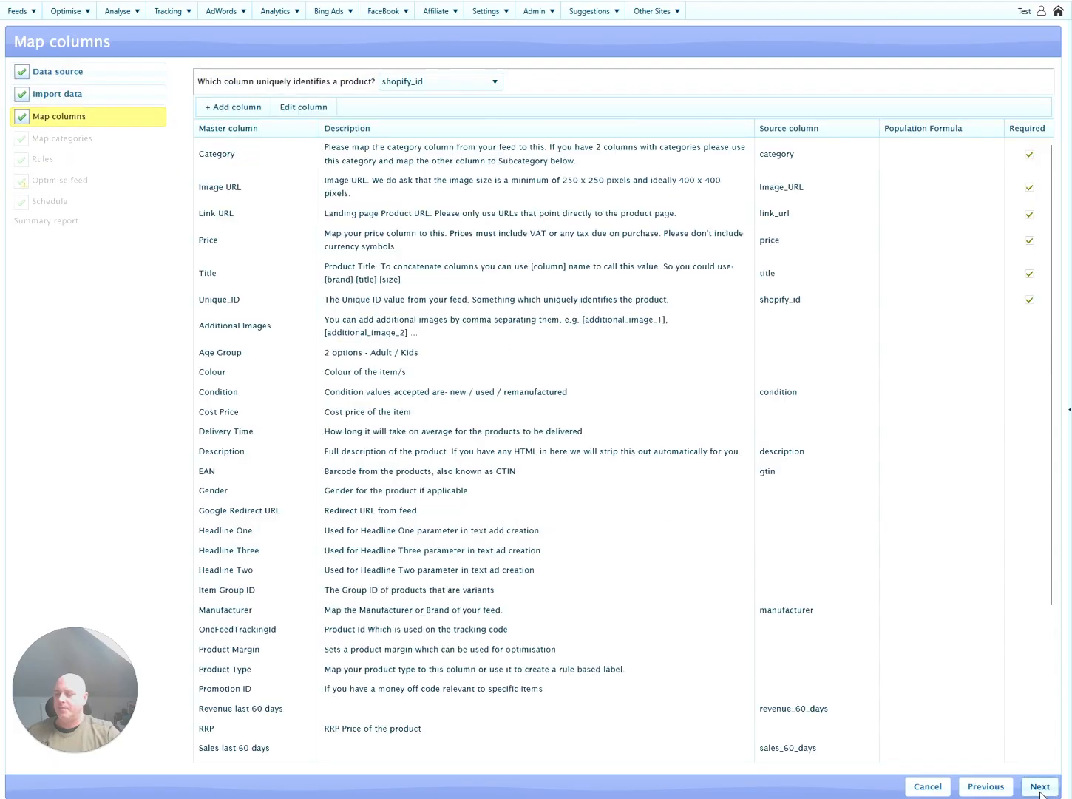
{"action": "scroll", "coordinate": [708, 470], "scroll_direction": "down", "scroll_amount": 3}
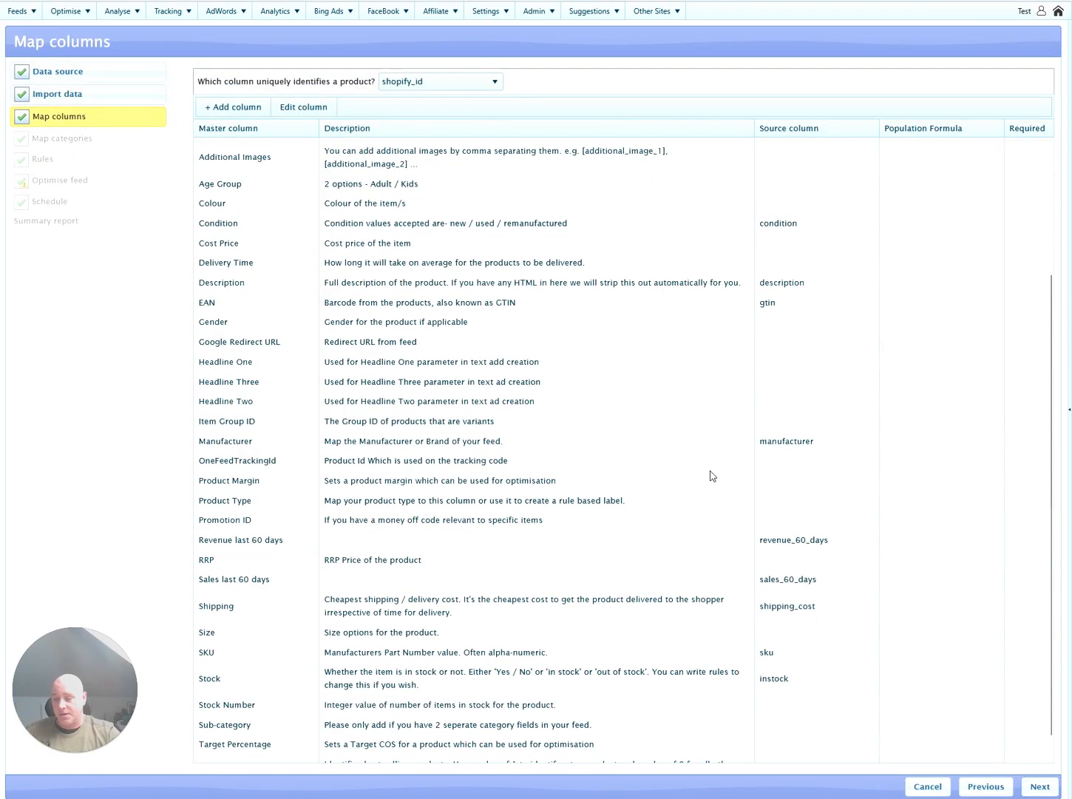
{"action": "scroll", "coordinate": [709, 488], "scroll_direction": "up", "scroll_amount": 3}
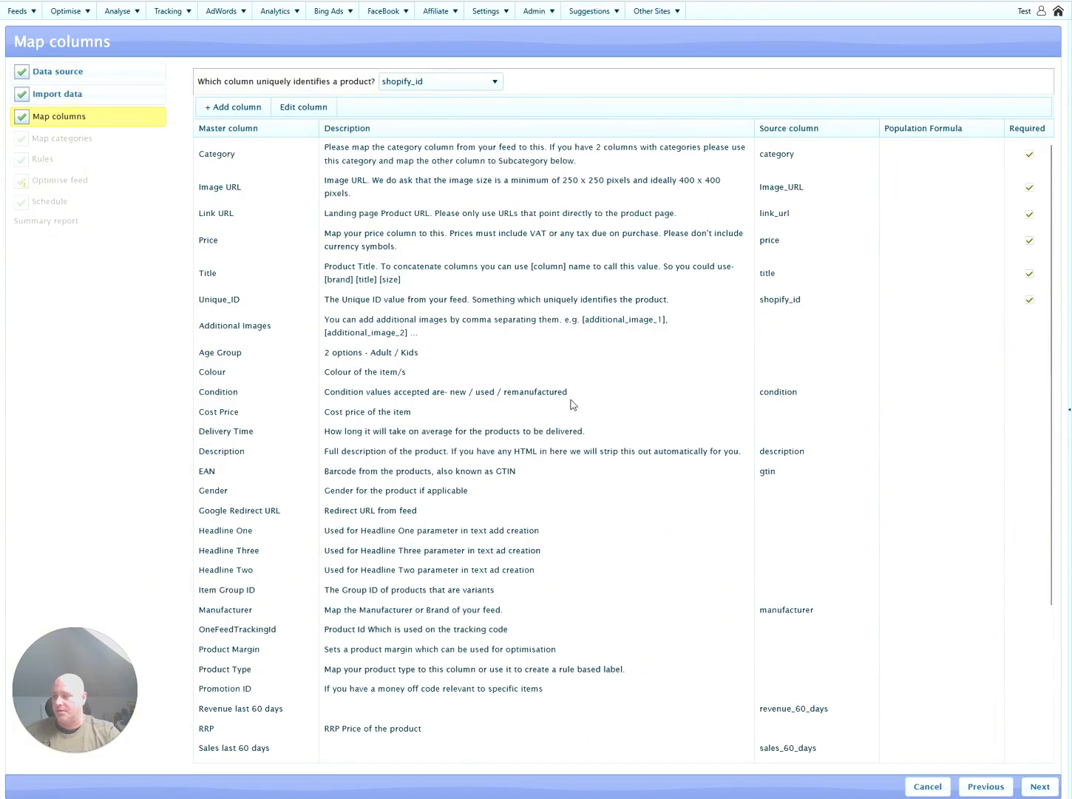
Create a master column named 'Price Competitive' with data type String and save it.
{"action": "left_click", "coordinate": [234, 106]}
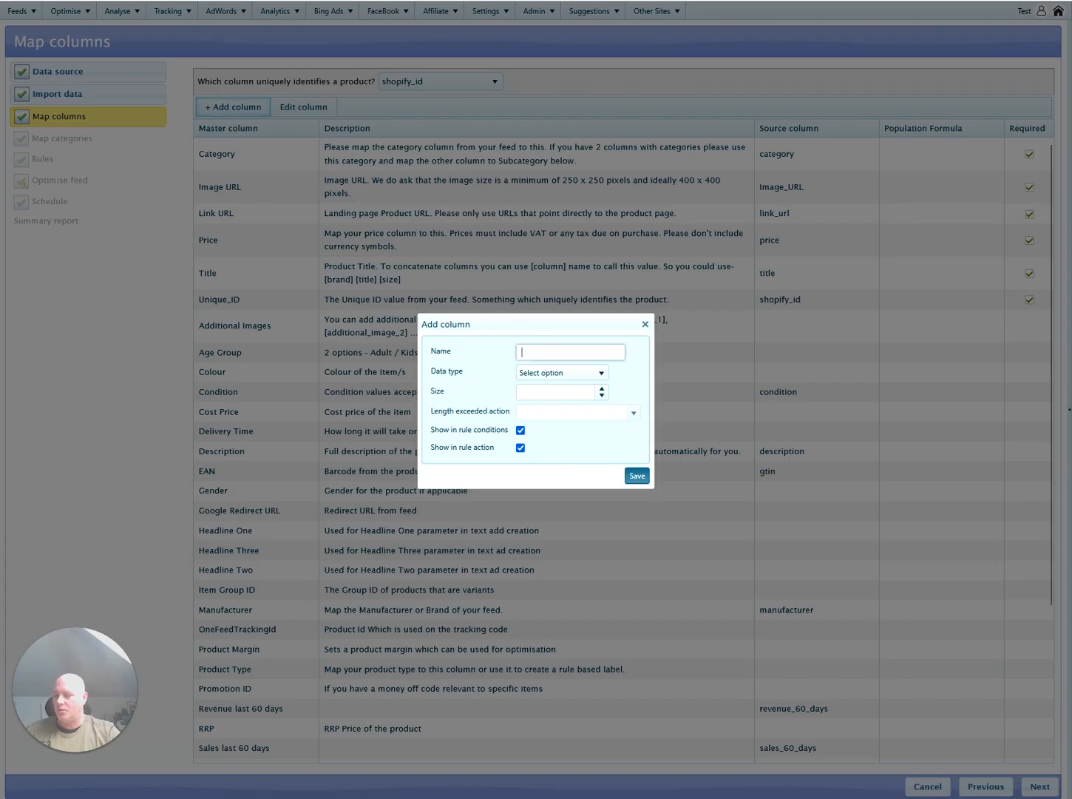
{"action": "type", "text": "Price CO"}
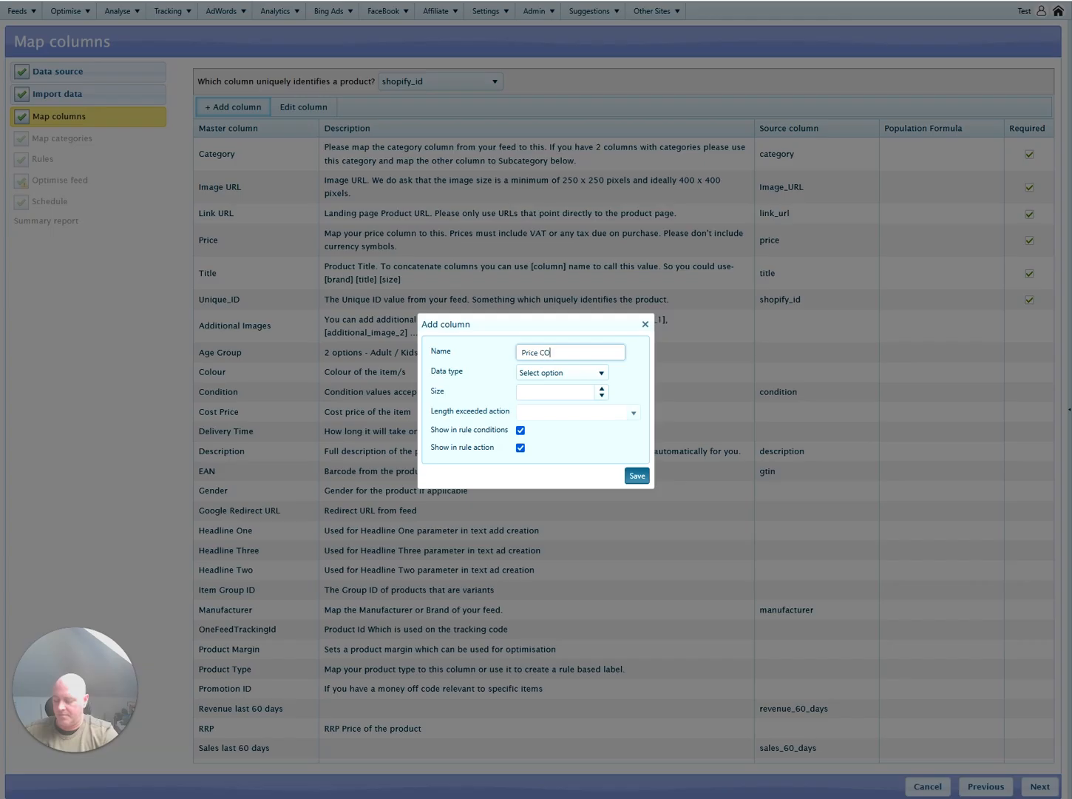
{"action": "type", "text": "mpetitive"}
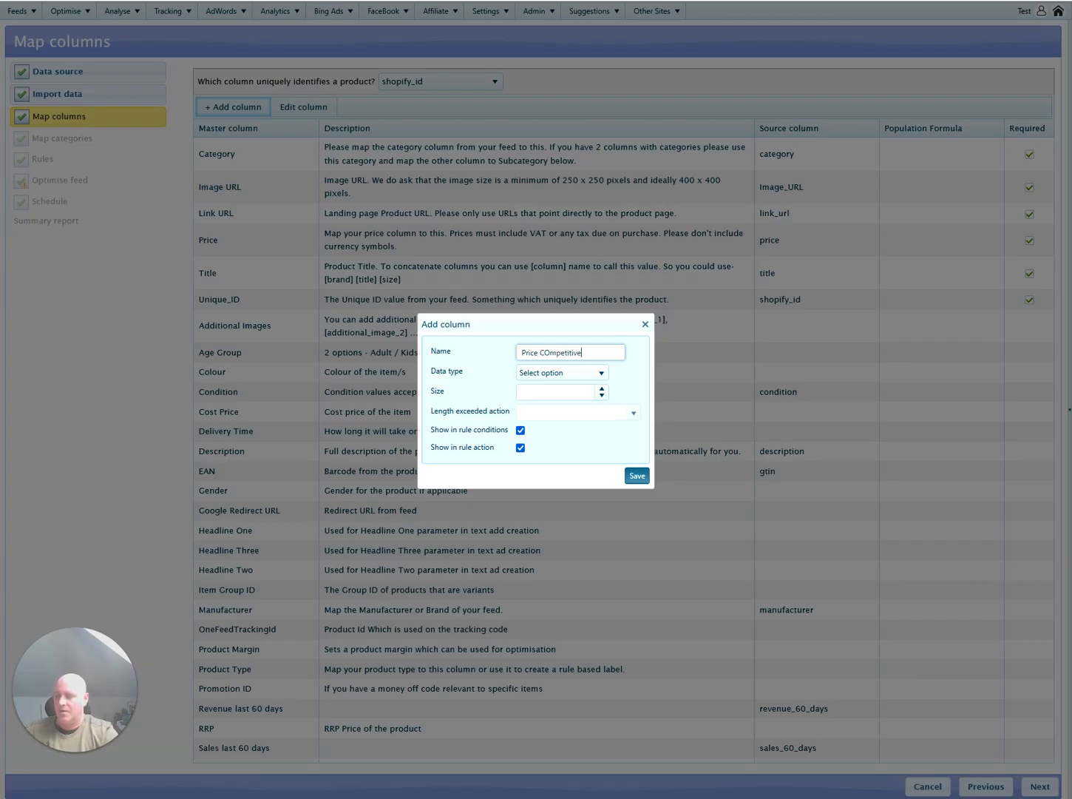
{"action": "left_click", "coordinate": [551, 354]}
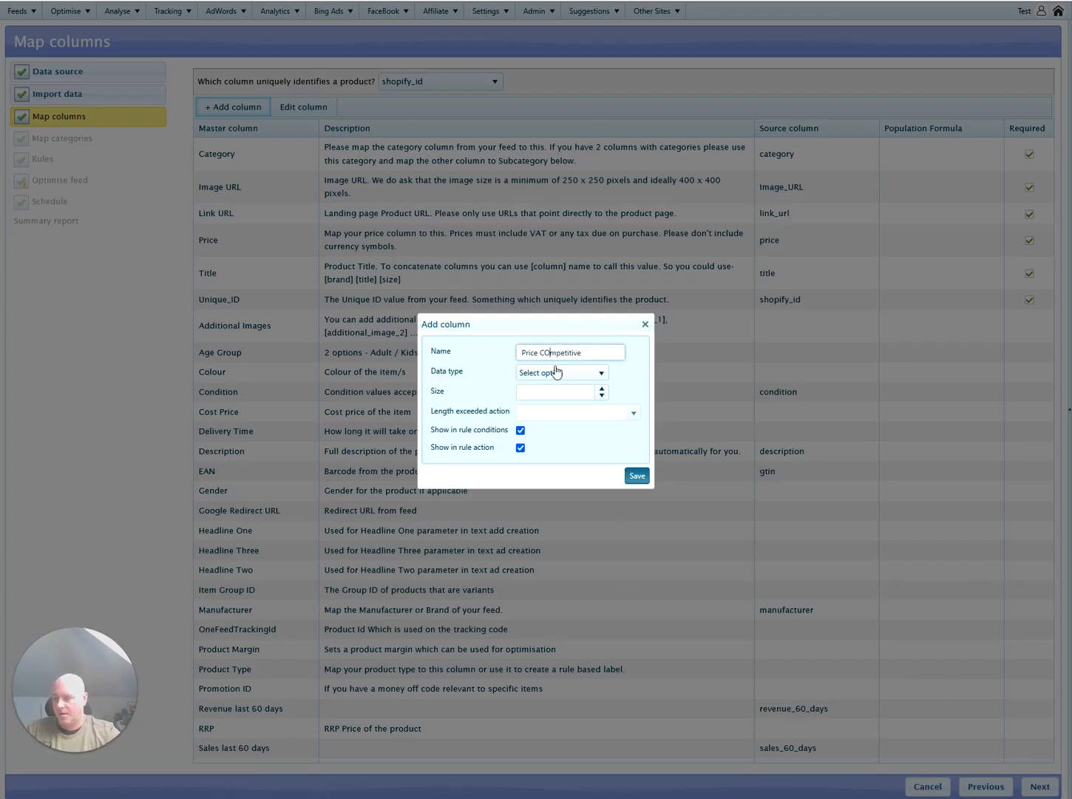
{"action": "key", "text": "BackSpace"}
{"action": "type", "text": "o"}
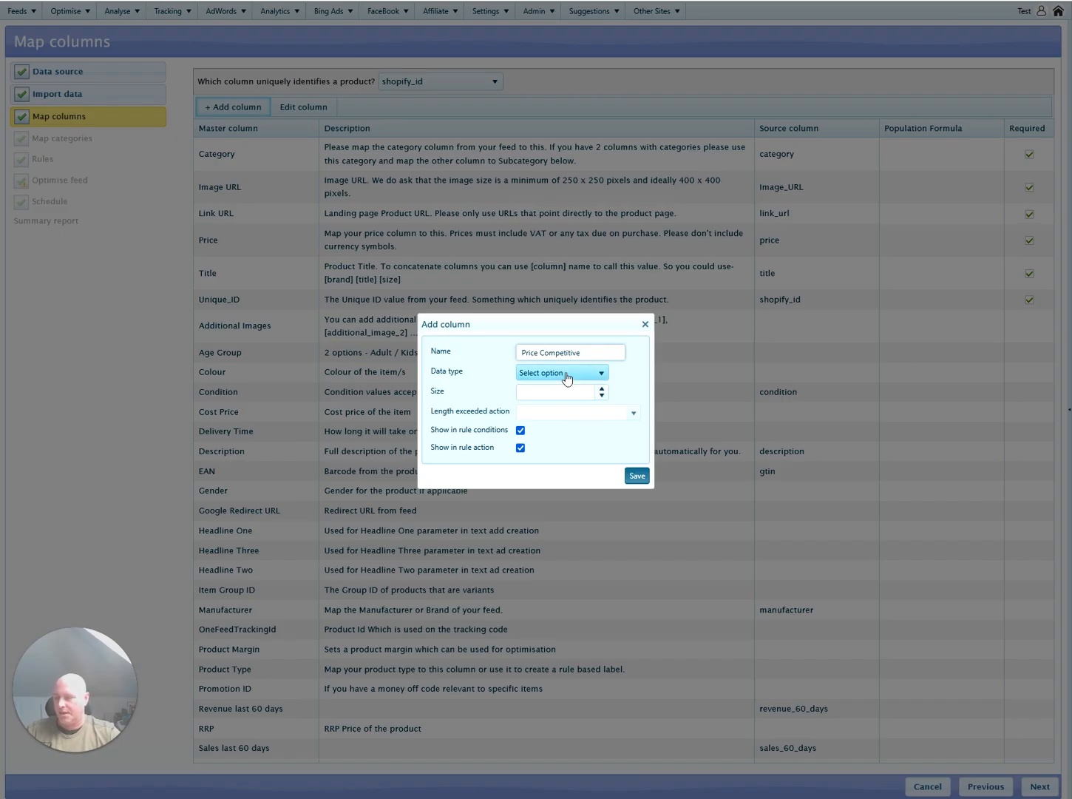
{"action": "left_click", "coordinate": [567, 378]}
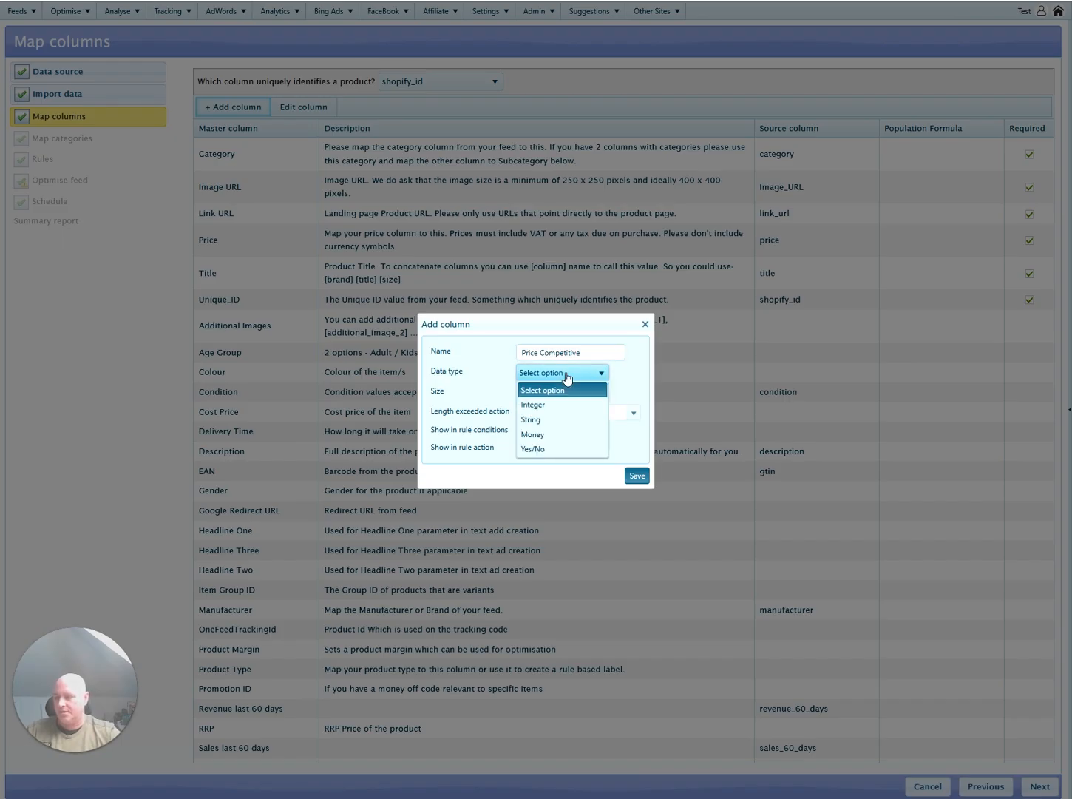
{"action": "left_click", "coordinate": [557, 420]}
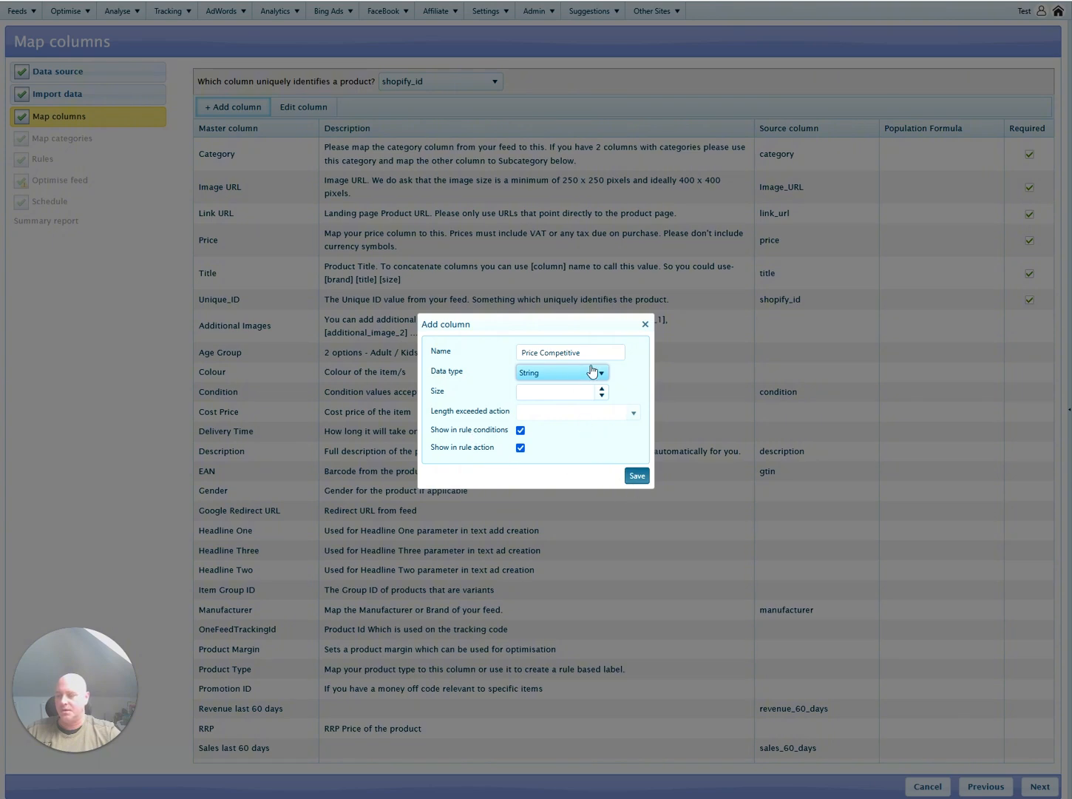
{"action": "left_click", "coordinate": [627, 477]}
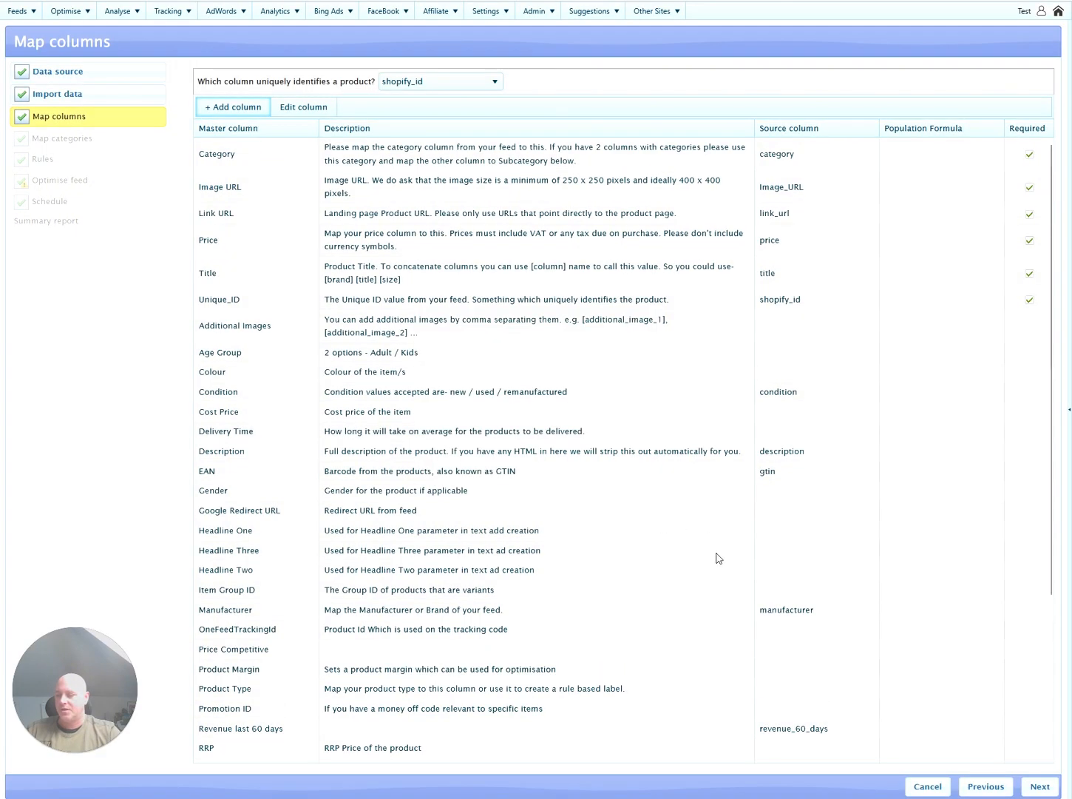
{"action": "scroll", "coordinate": [716, 558], "scroll_direction": "down", "scroll_amount": 5}
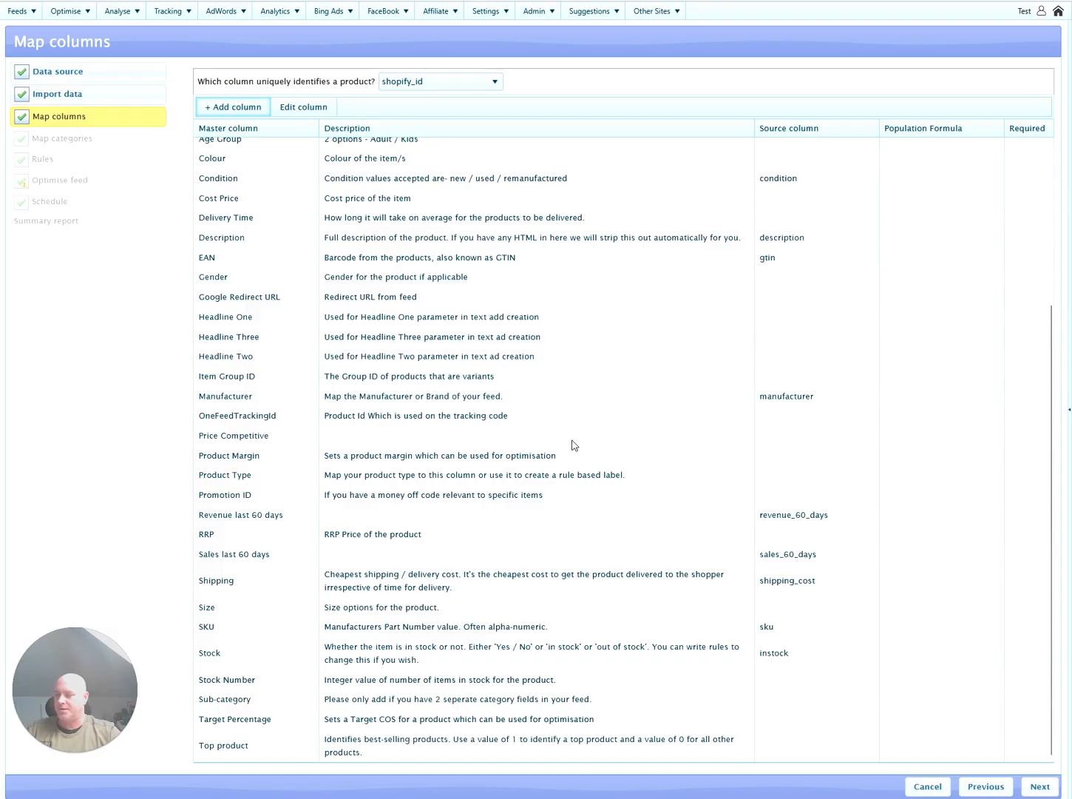
Give the Price Competitive column a population value of N, then advance to Map categories.
{"action": "left_click", "coordinate": [574, 441]}
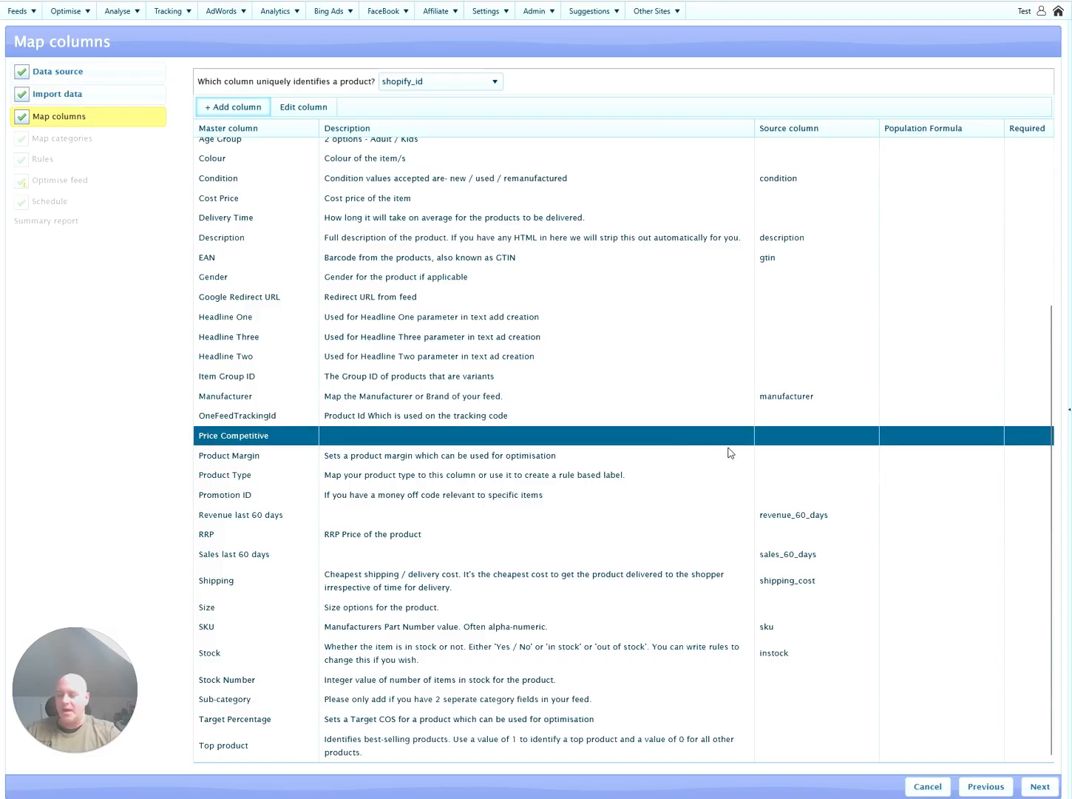
{"action": "left_click", "coordinate": [906, 441]}
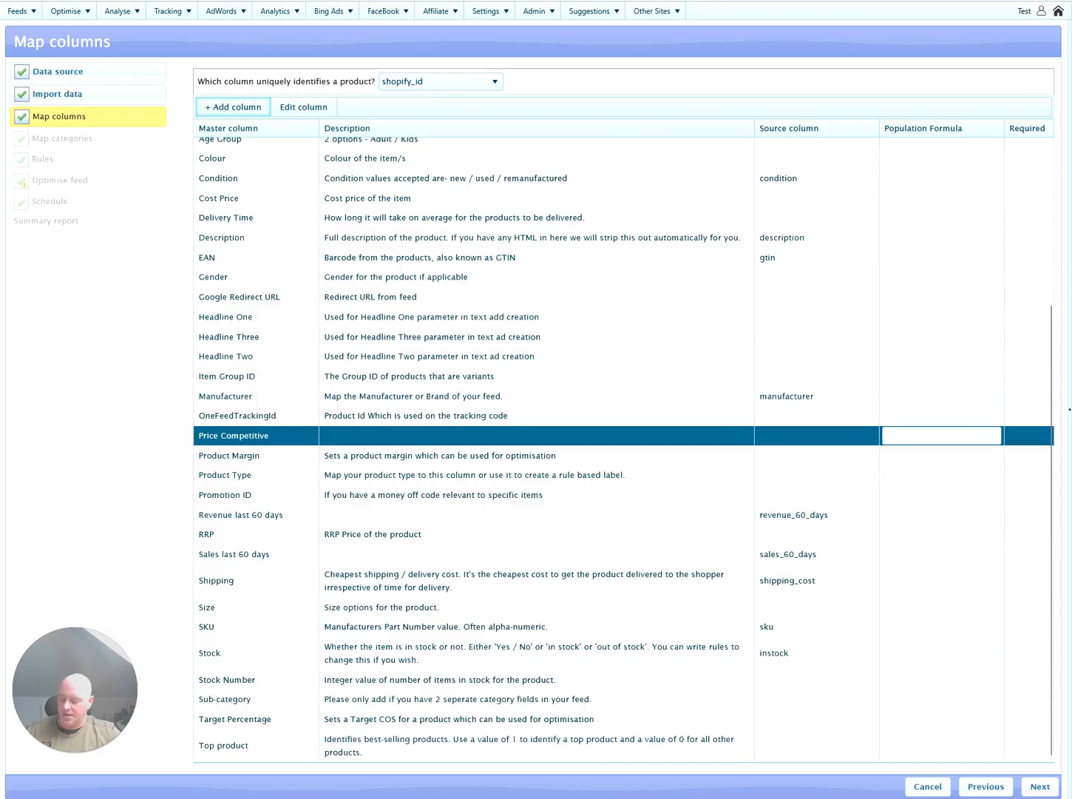
{"action": "type", "text": "N"}
{"action": "key", "text": "Return"}
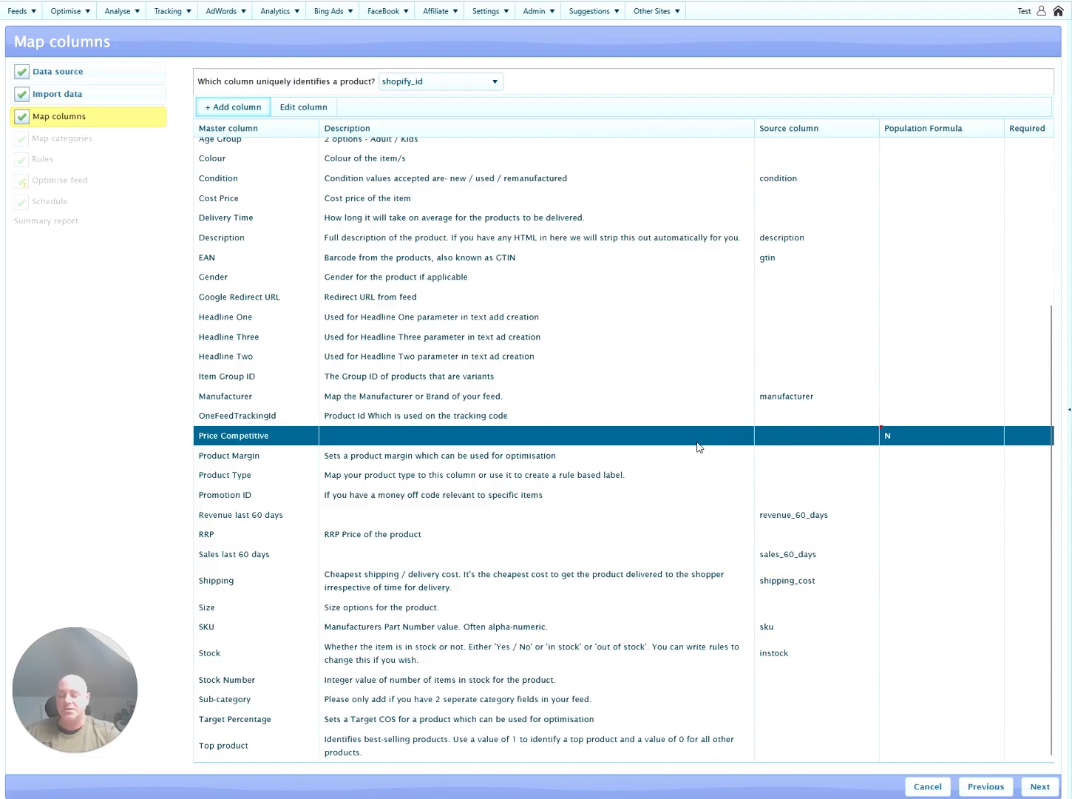
{"action": "left_click", "coordinate": [1040, 786]}
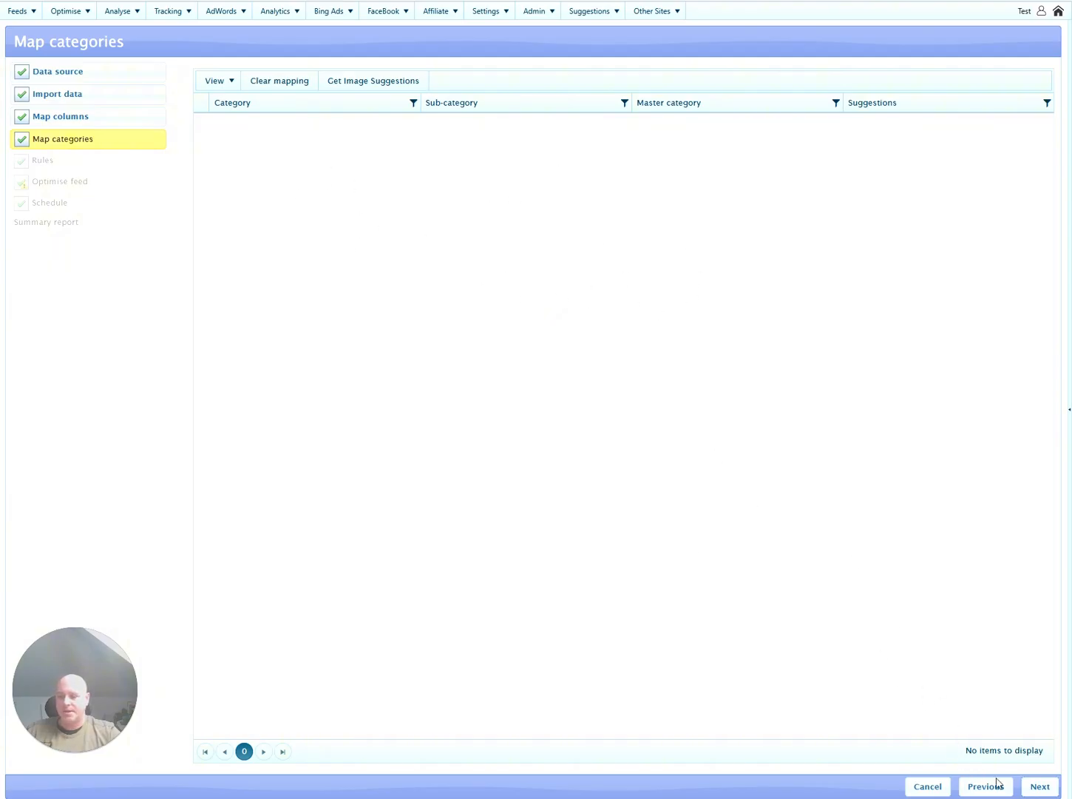
Advance to Rules and start a new rule with condition BenchMark Price >= [Price].
{"action": "left_click", "coordinate": [1039, 787]}
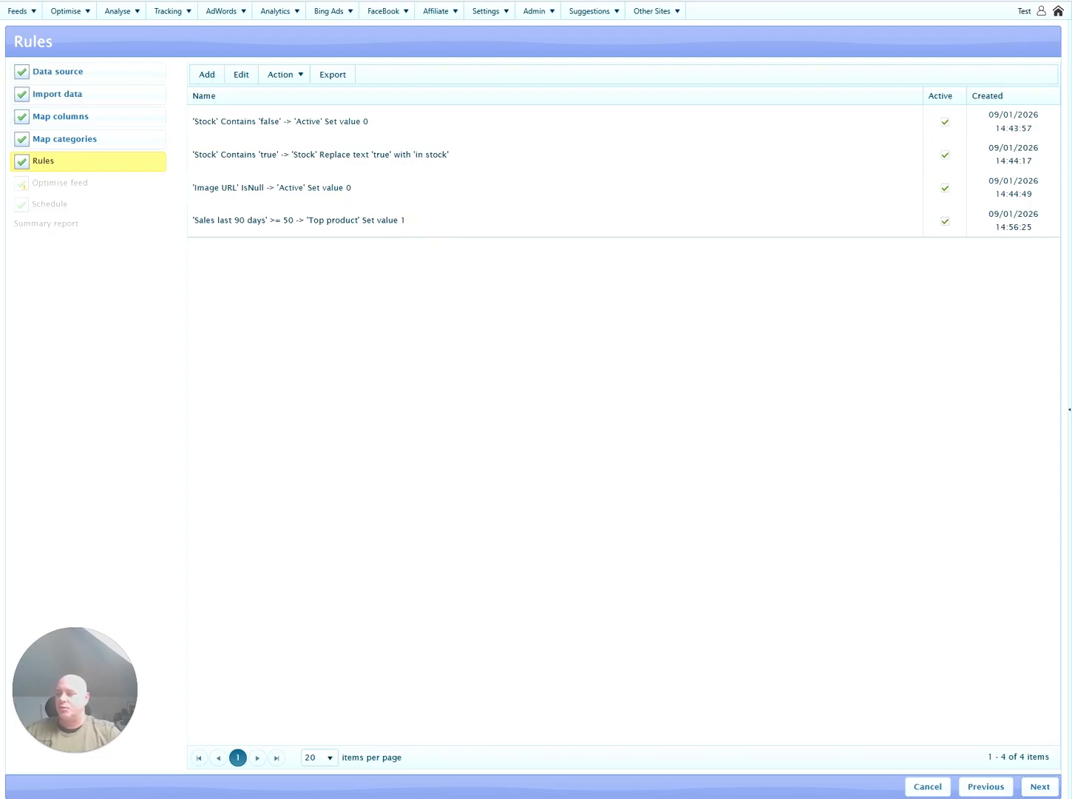
{"action": "left_click", "coordinate": [208, 77]}
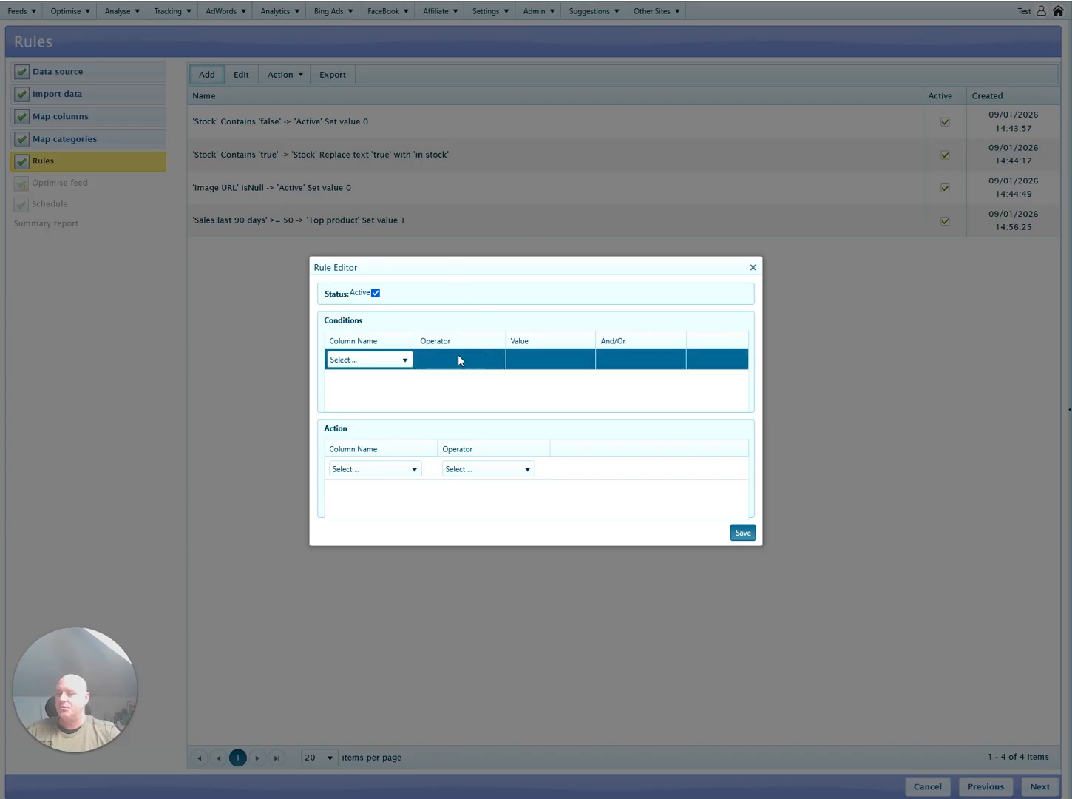
{"action": "left_click", "coordinate": [394, 362]}
{"action": "key", "text": "b"}
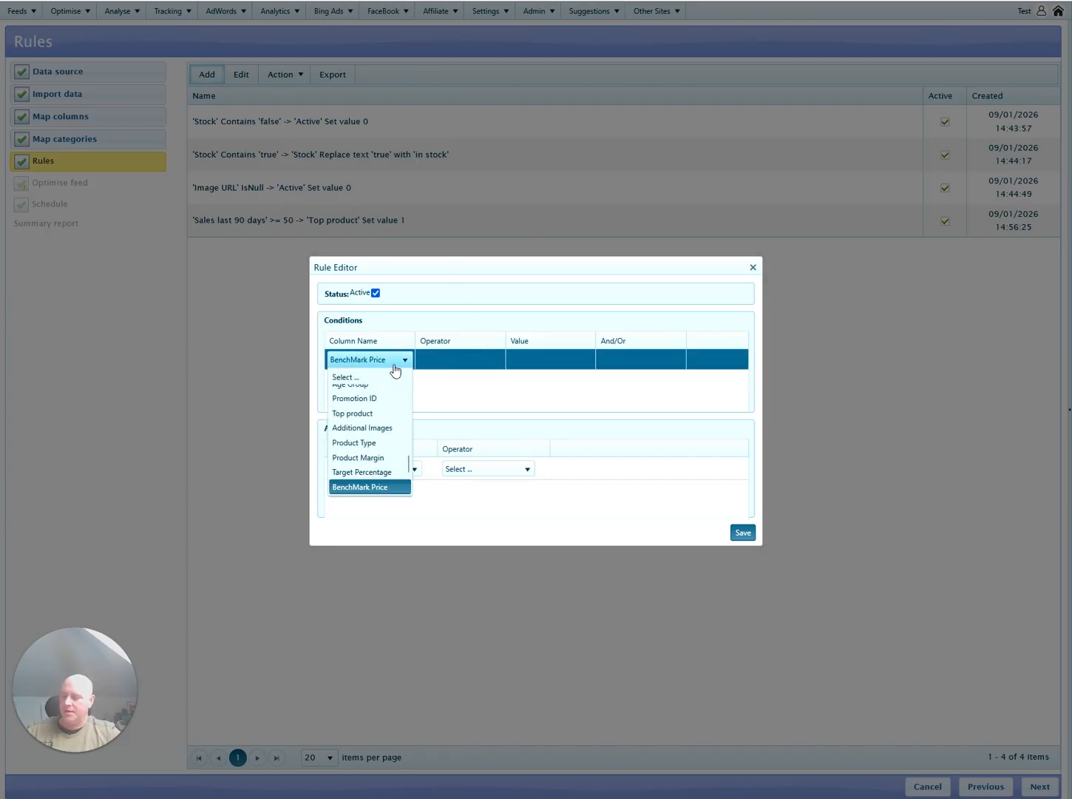
{"action": "left_click", "coordinate": [413, 375]}
{"action": "double_click", "coordinate": [450, 367]}
{"action": "left_click", "coordinate": [451, 361]}
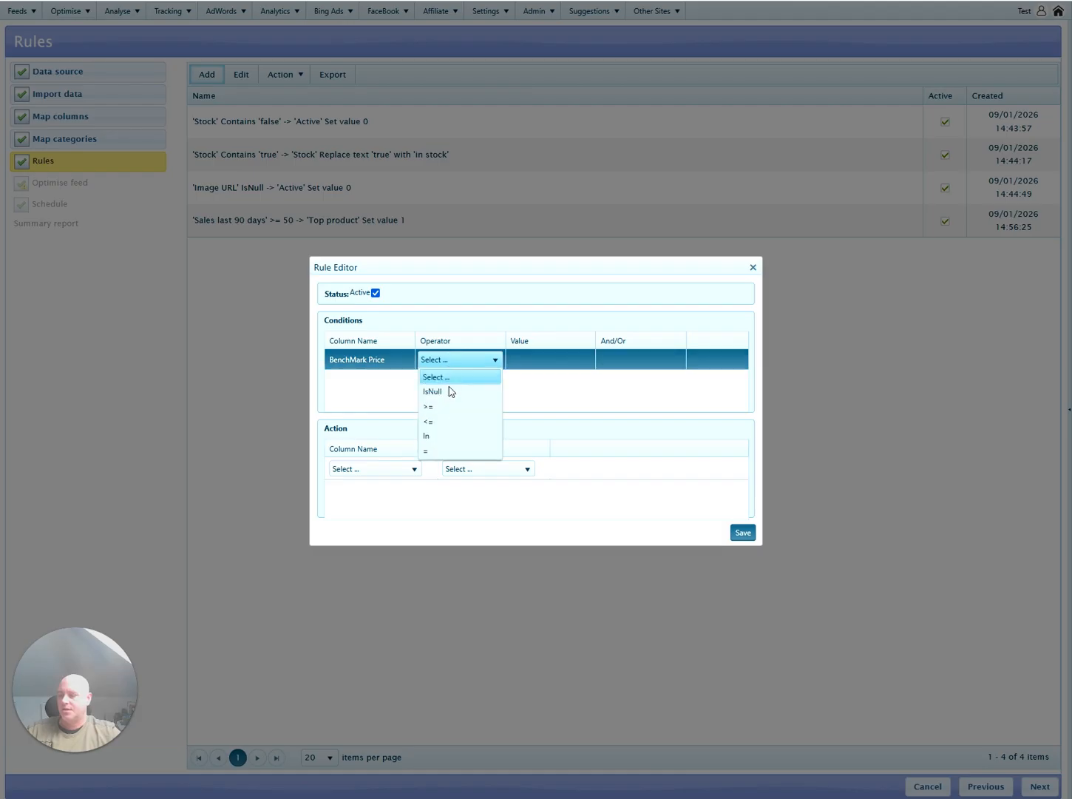
{"action": "left_click", "coordinate": [449, 407]}
{"action": "left_click", "coordinate": [537, 368]}
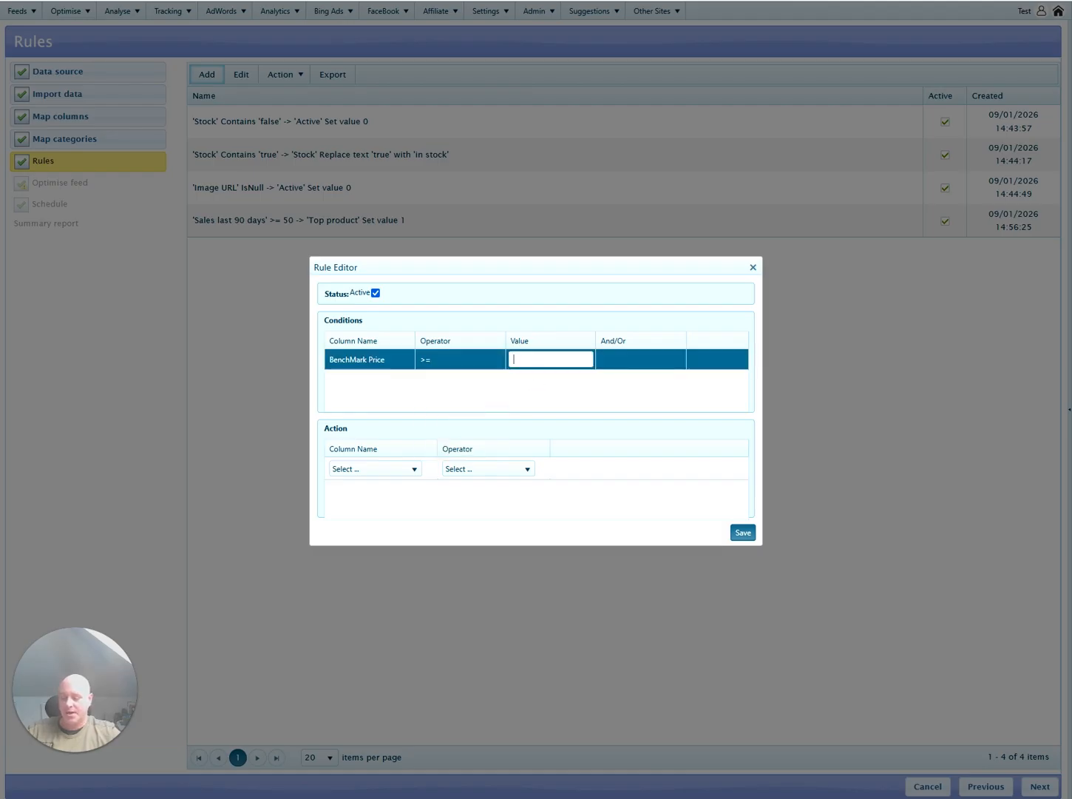
{"action": "type", "text": "[P"}
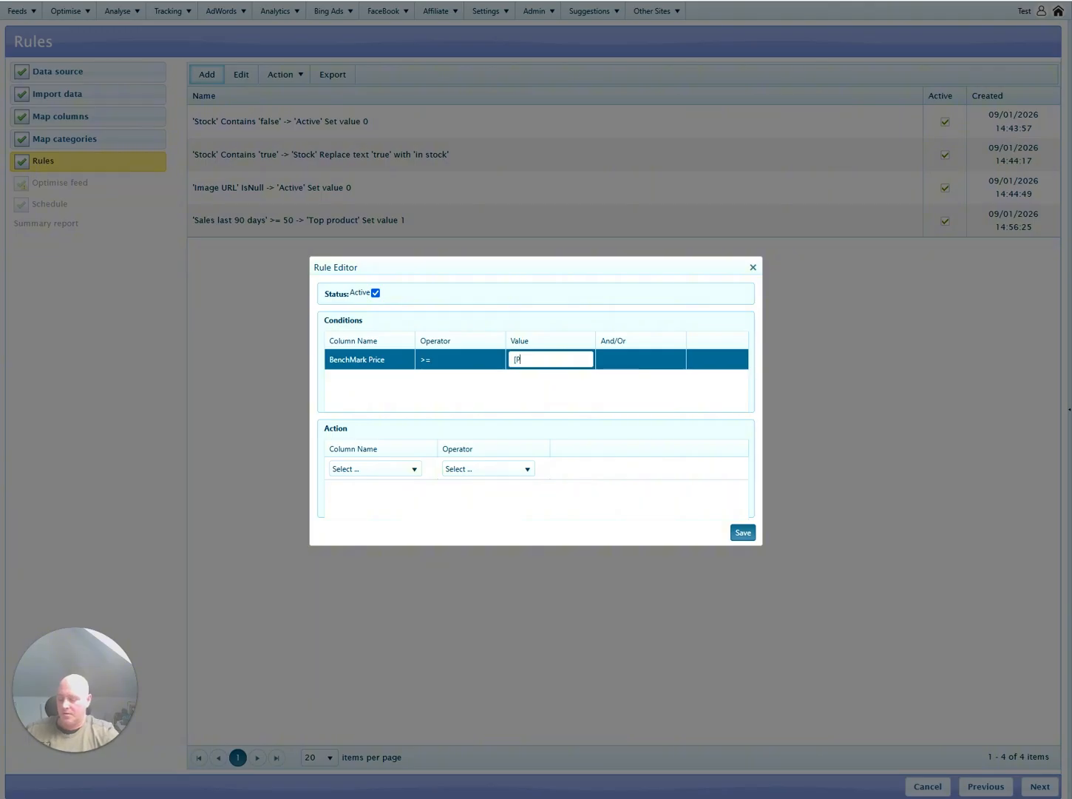
{"action": "type", "text": "rice]"}
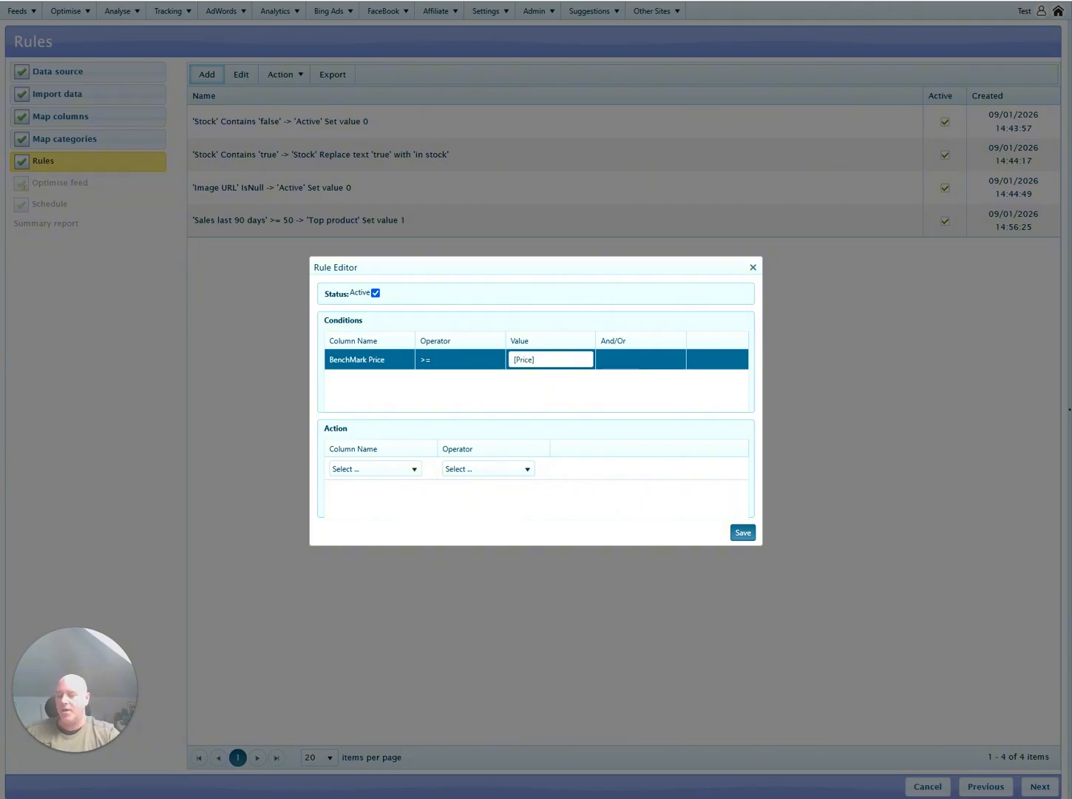
{"action": "key", "text": "ctrl+a"}
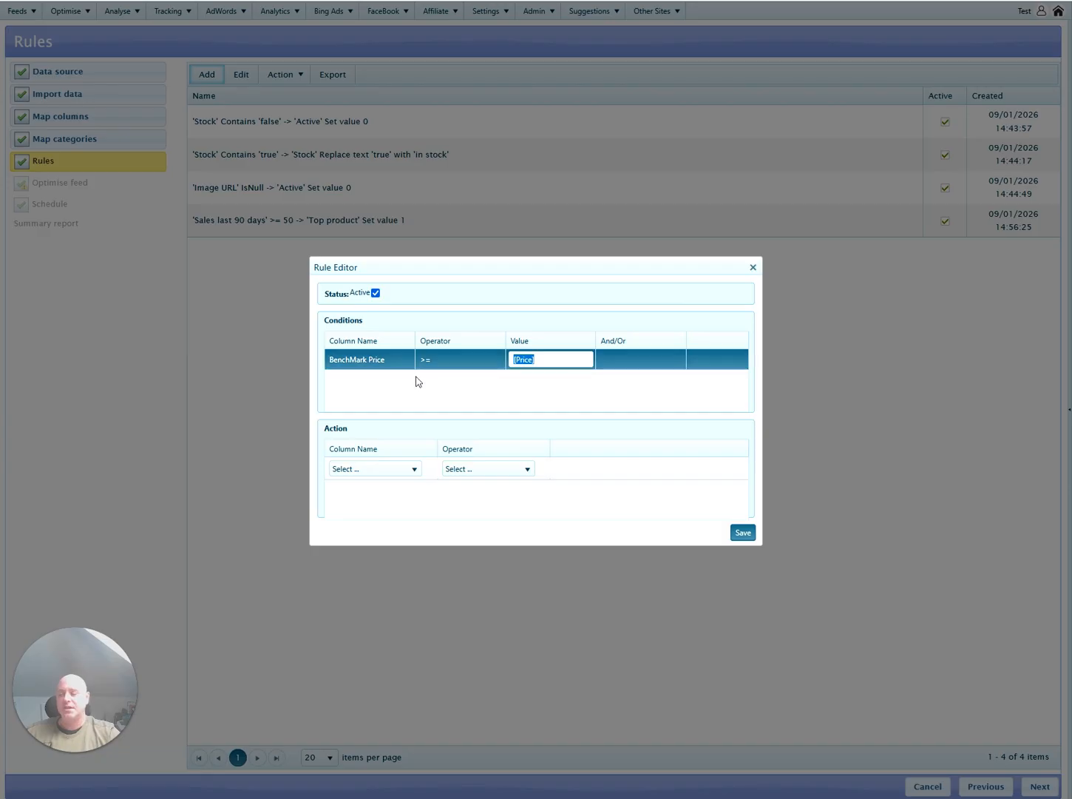
{"action": "left_click_drag", "start_coordinate": [519, 379], "coordinate": [528, 375]}
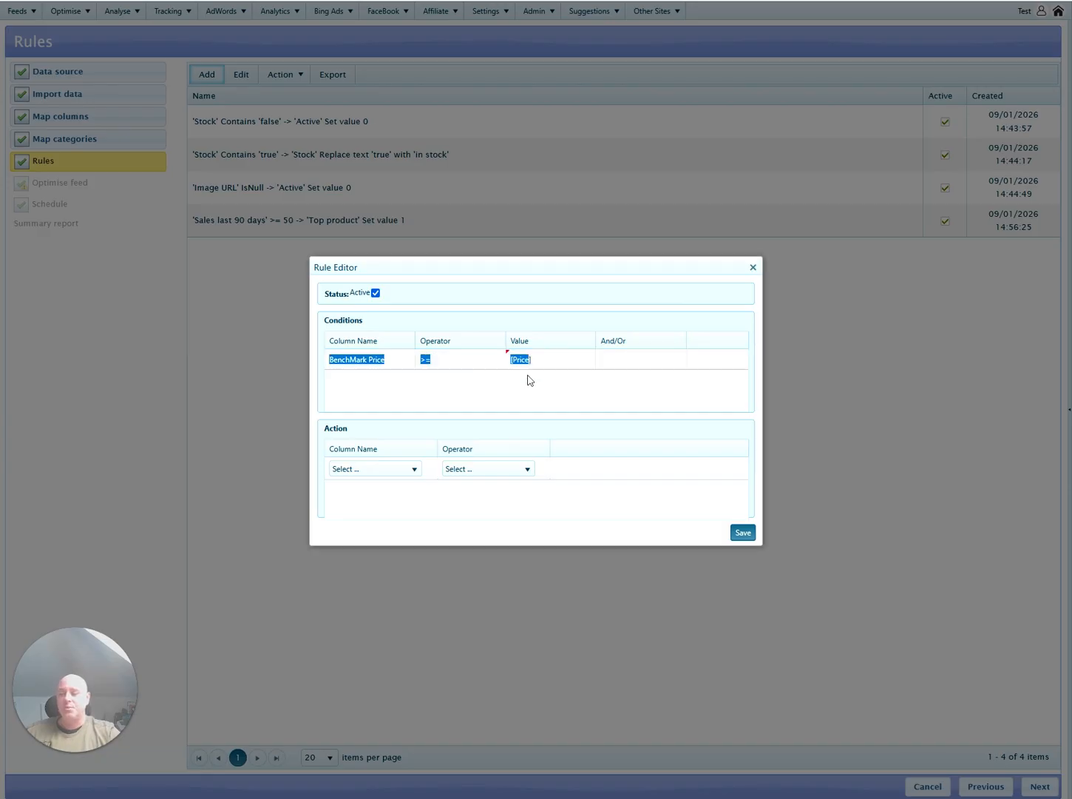
{"action": "left_click", "coordinate": [523, 382]}
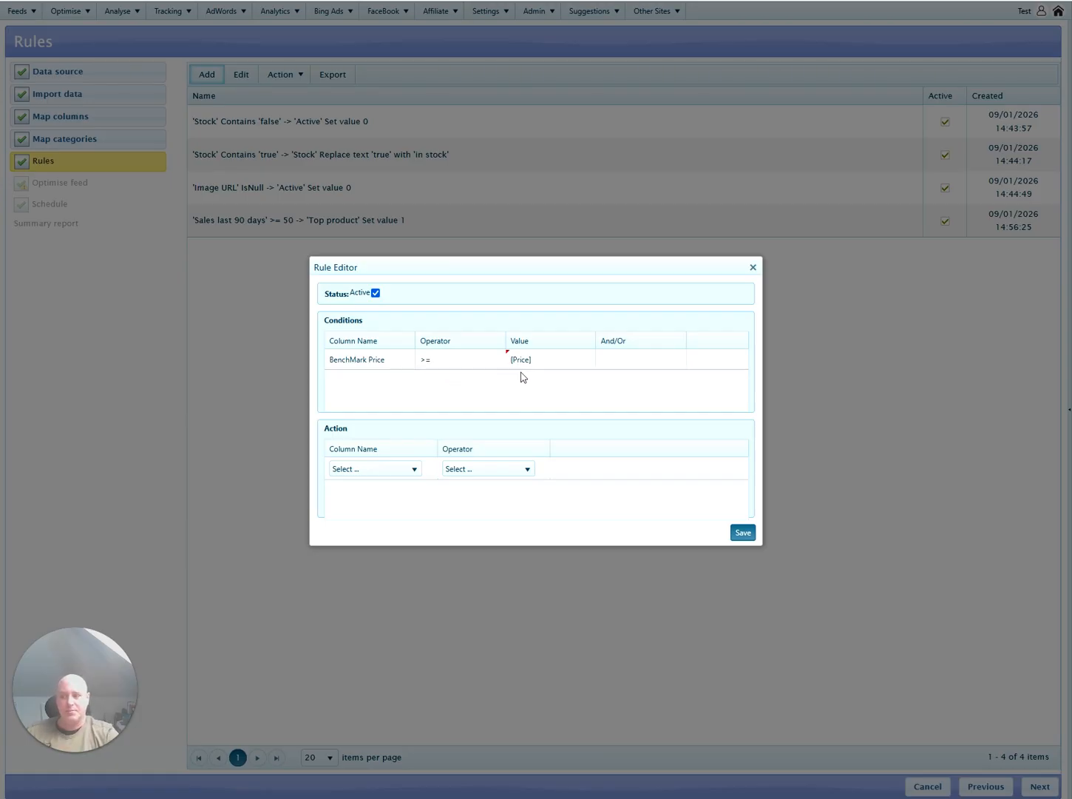
Set the rule's action to replace text N with Y in Price Competitive, and save it.
{"action": "left_click", "coordinate": [400, 474]}
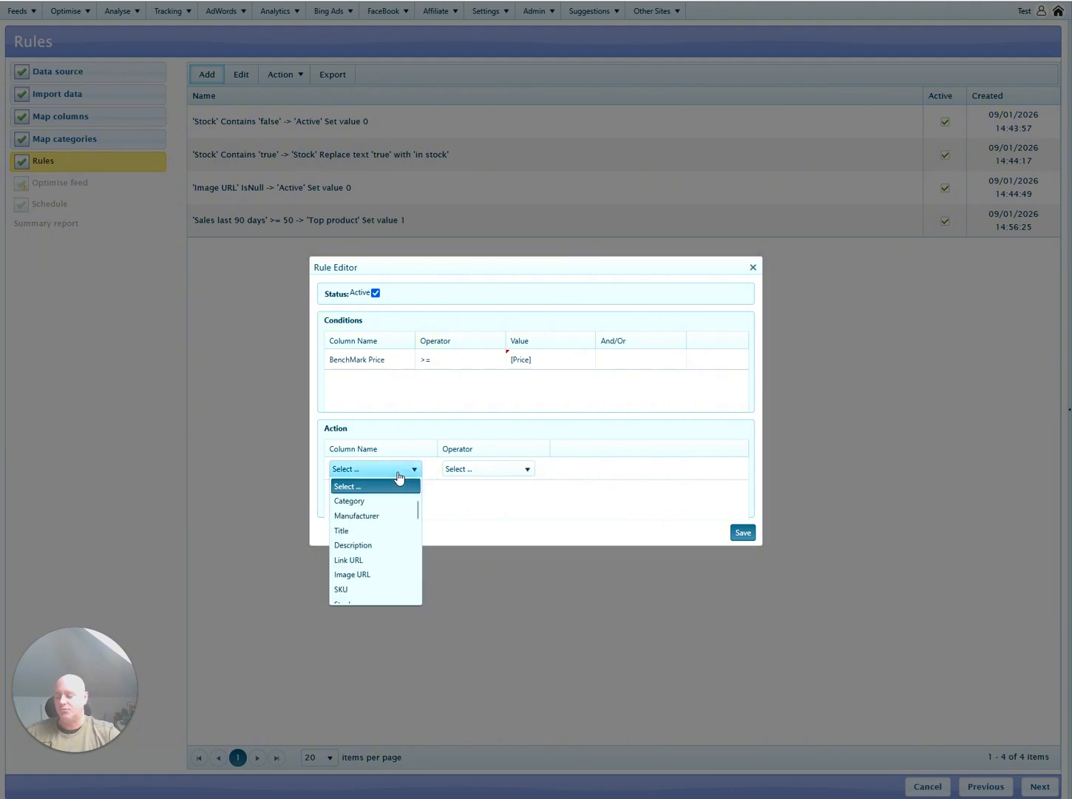
{"action": "key", "text": "Down"}
{"action": "key", "text": "Down"}
{"action": "key", "text": "Down"}
{"action": "key", "text": "Down"}
{"action": "key", "text": "Down"}
{"action": "key", "text": "Down"}
{"action": "key", "text": "Down"}
{"action": "key", "text": "Down"}
{"action": "key", "text": "Down"}
{"action": "key", "text": "Down"}
{"action": "key", "text": "Down"}
{"action": "key", "text": "Down"}
{"action": "key", "text": "Down"}
{"action": "key", "text": "Down"}
{"action": "key", "text": "Down"}
{"action": "key", "text": "Down"}
{"action": "key", "text": "Down"}
{"action": "key", "text": "Down"}
{"action": "key", "text": "Down"}
{"action": "key", "text": "Down"}
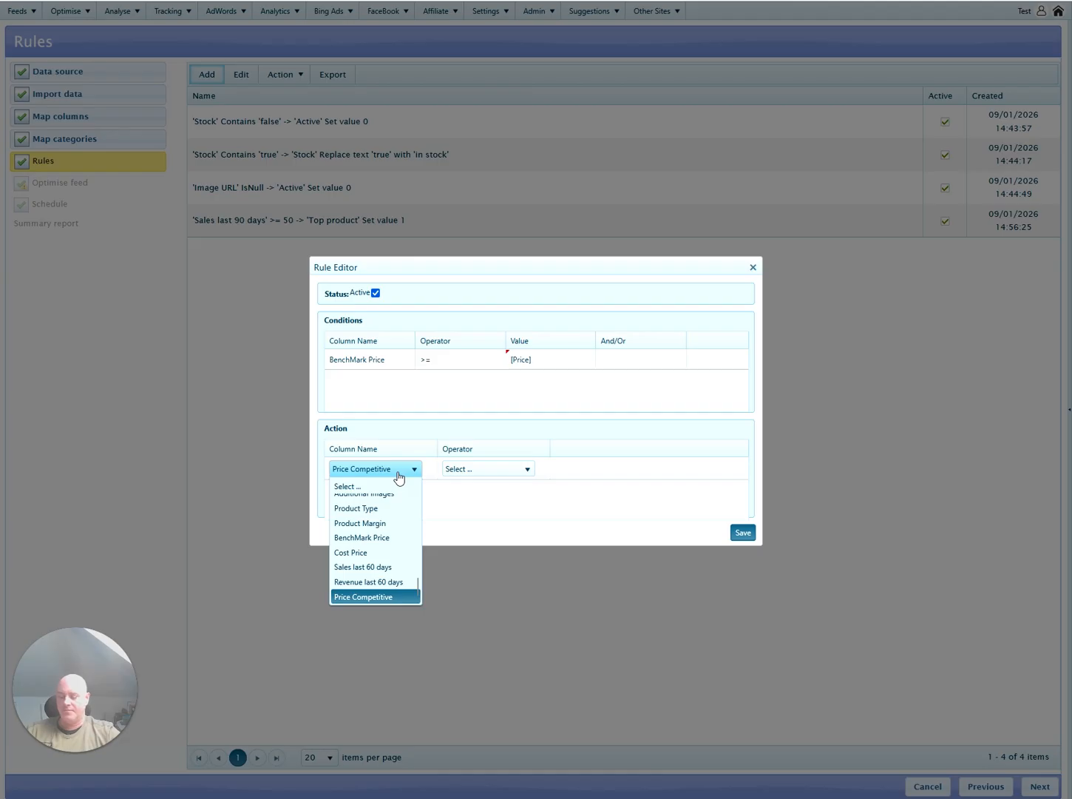
{"action": "left_click", "coordinate": [400, 477]}
{"action": "left_click", "coordinate": [481, 472]}
{"action": "left_click", "coordinate": [490, 500]}
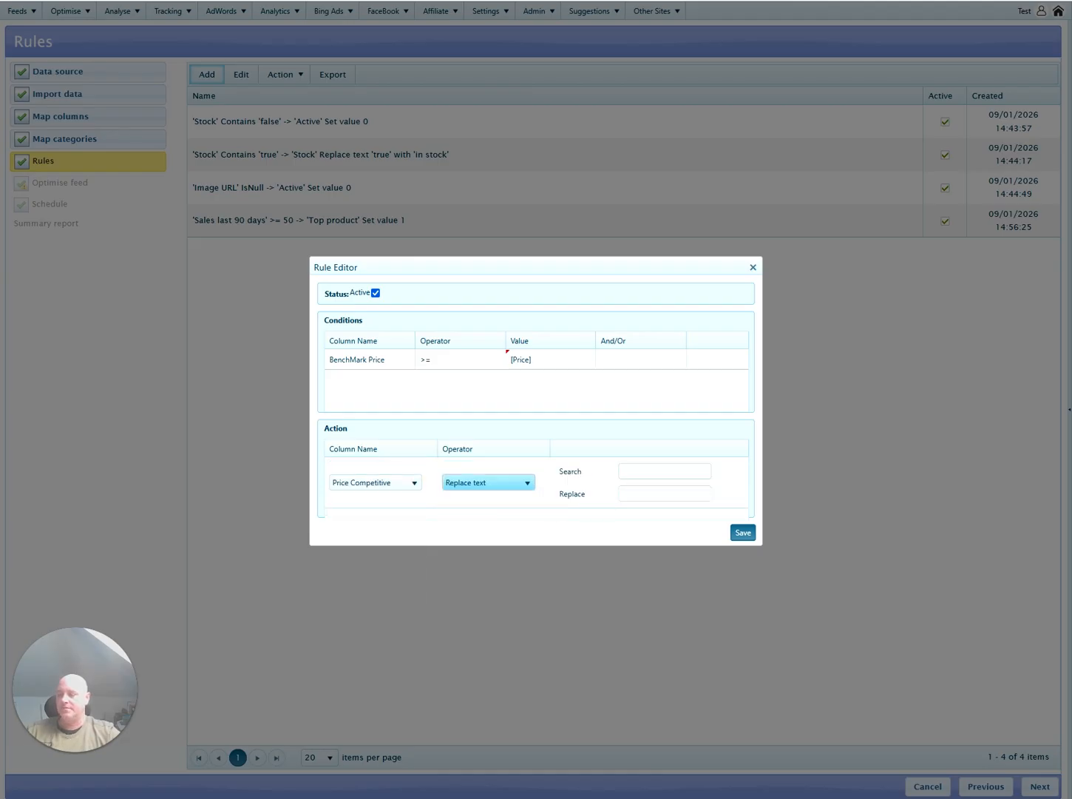
{"action": "key", "text": "Tab"}
{"action": "type", "text": "N"}
{"action": "key", "text": "Tab"}
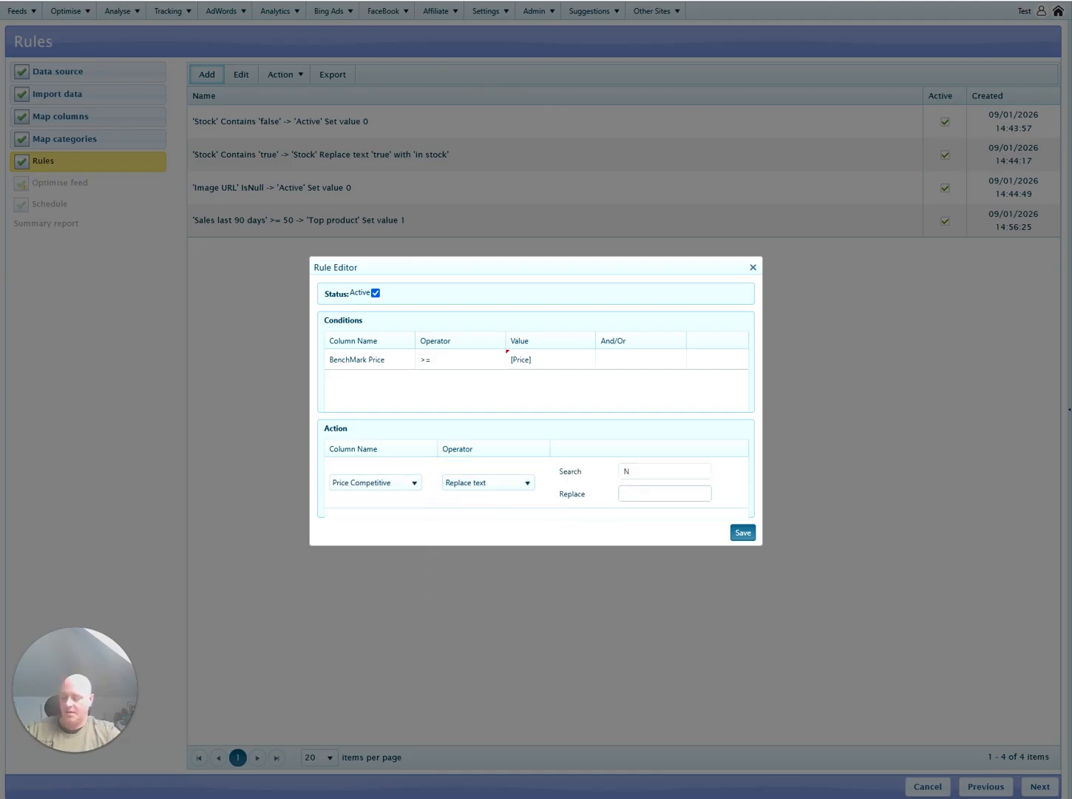
{"action": "type", "text": "Y"}
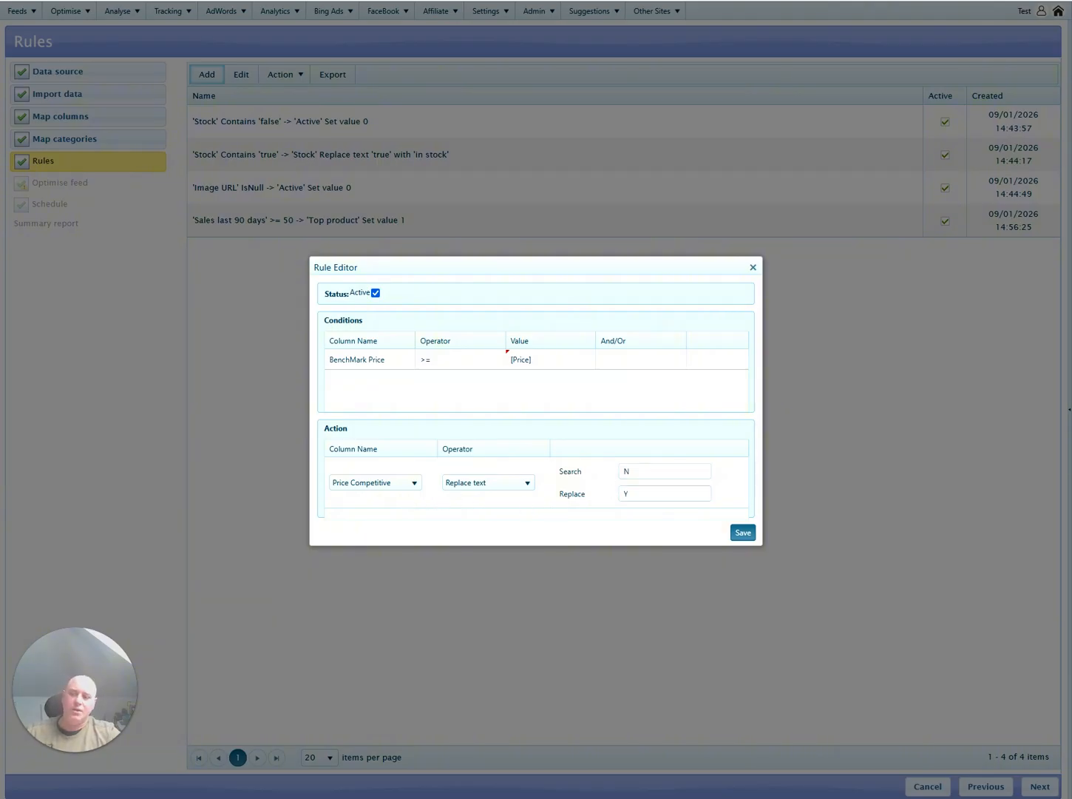
{"action": "left_click", "coordinate": [743, 534]}
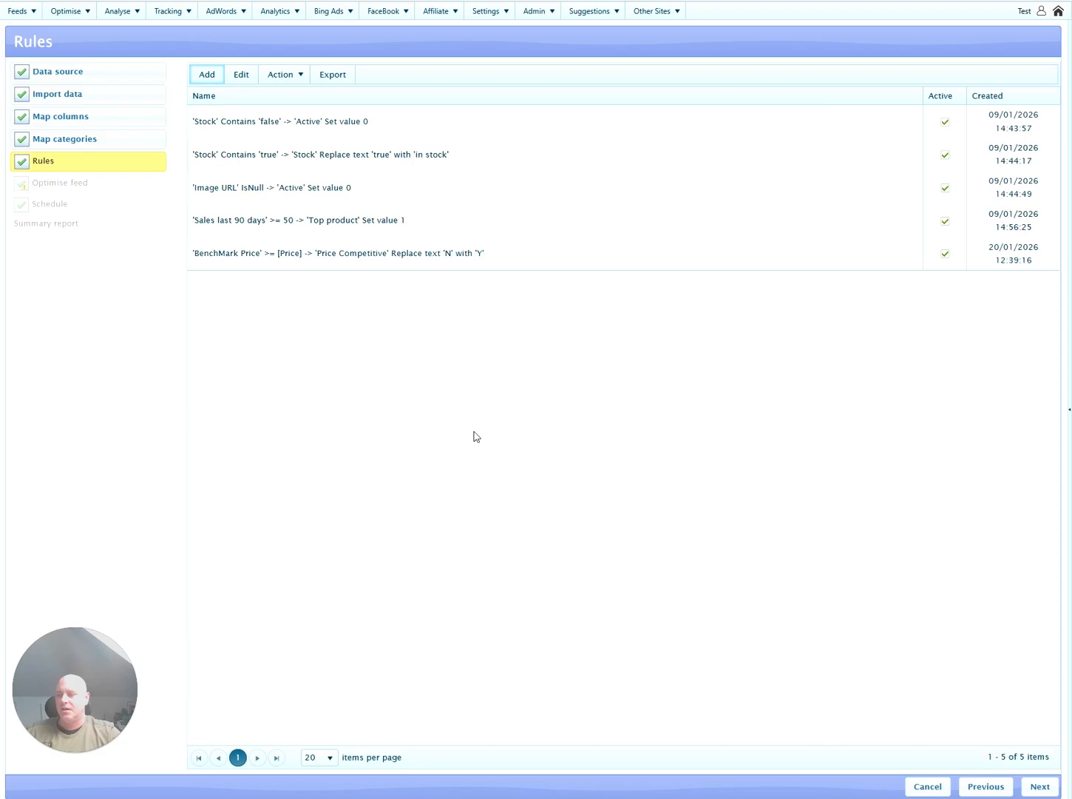
Select the new BenchMark Price rule, then save the rules and proceed to Optimise feed.
{"action": "left_click", "coordinate": [523, 265]}
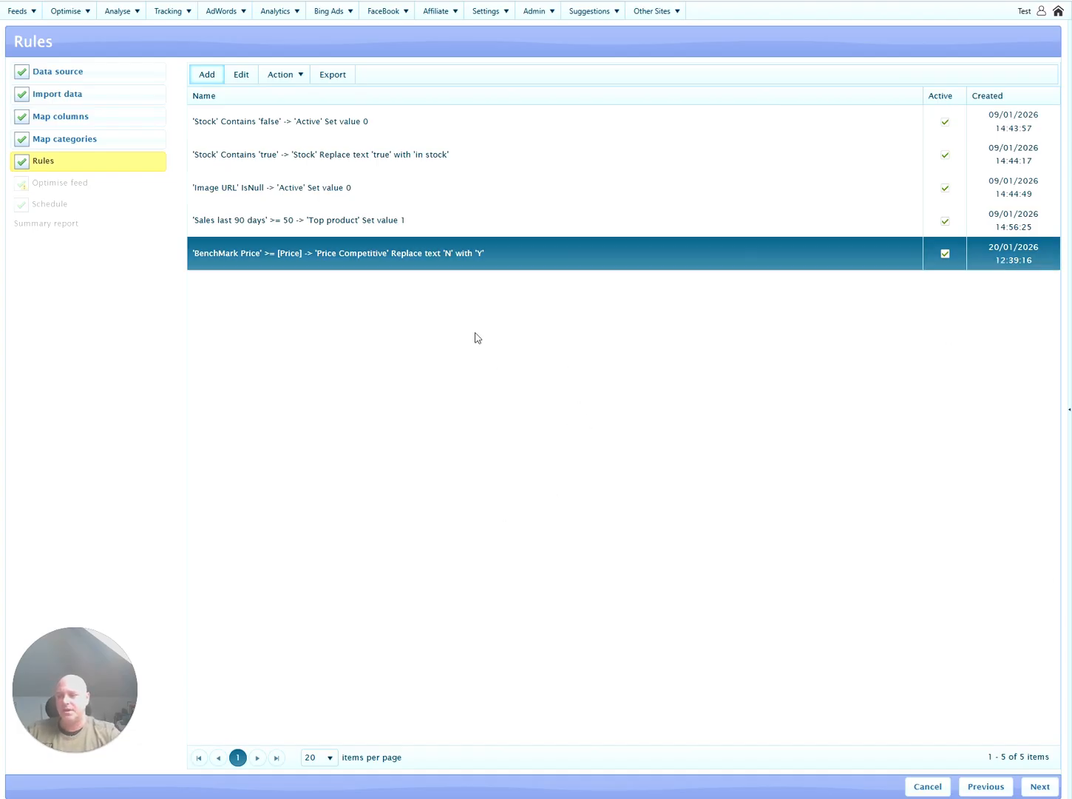
{"action": "left_click", "coordinate": [1038, 787]}
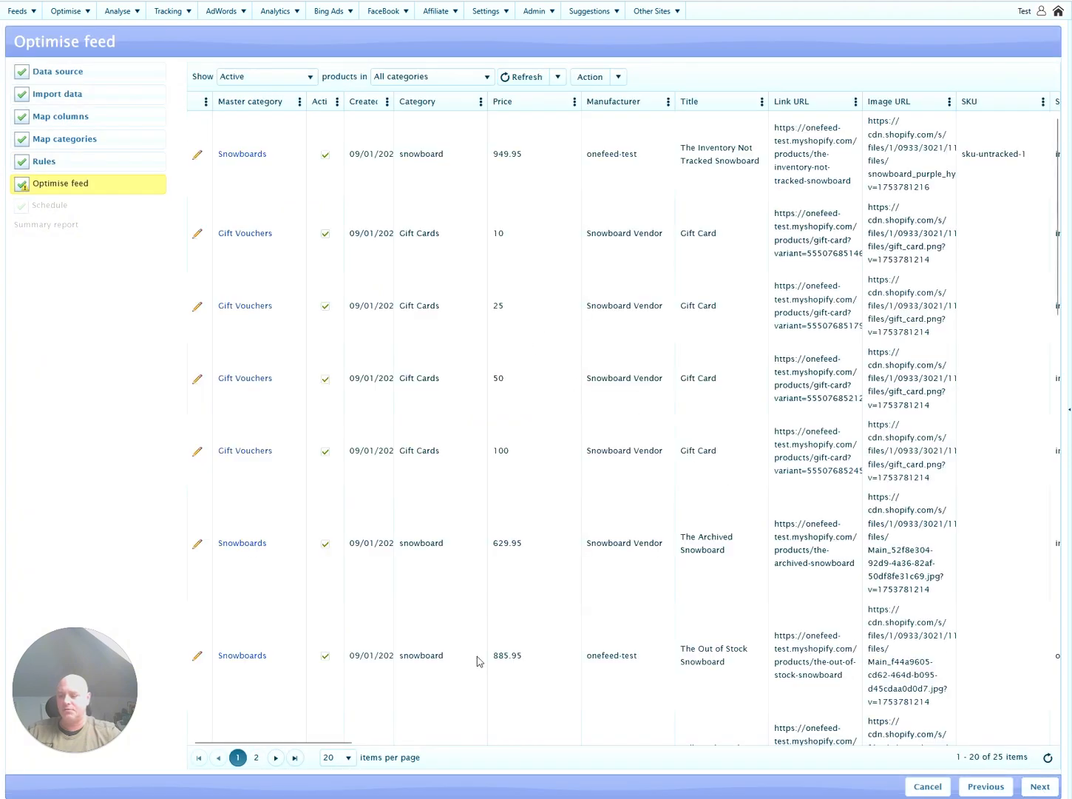
From Home, open the Products table and scroll to confirm Price Competitive reads N.
{"action": "left_click_drag", "start_coordinate": [351, 743], "coordinate": [1039, 708]}
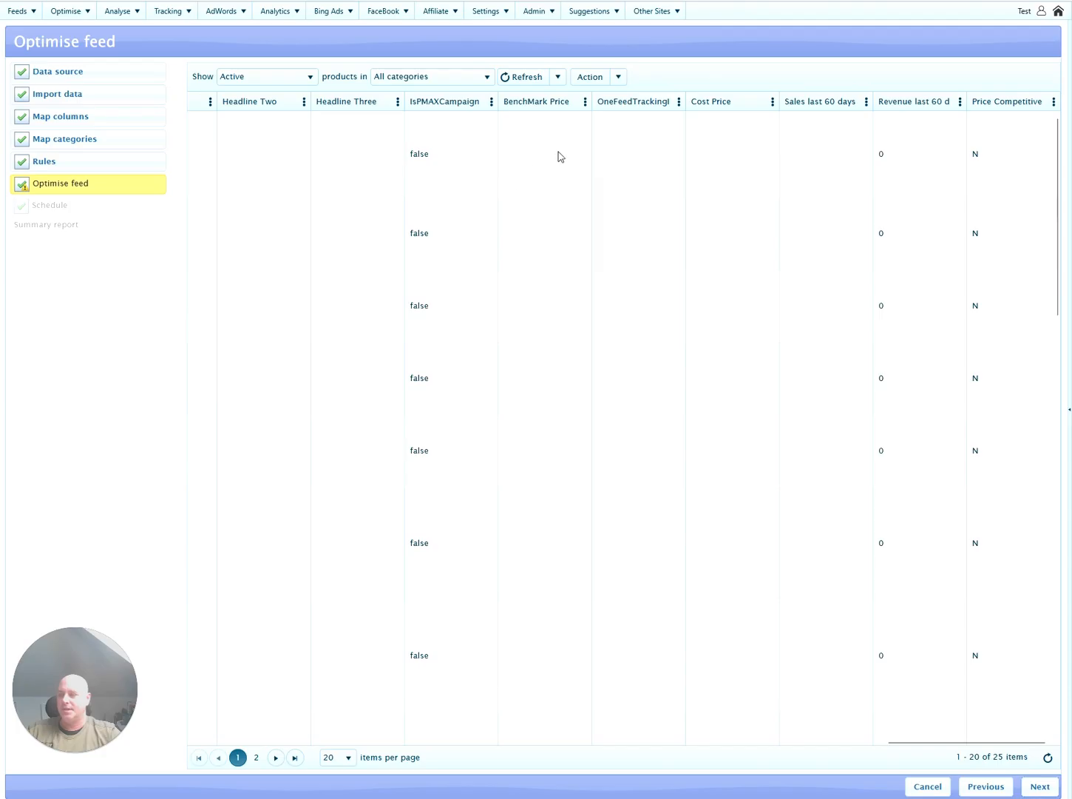
{"action": "left_click", "coordinate": [1059, 13]}
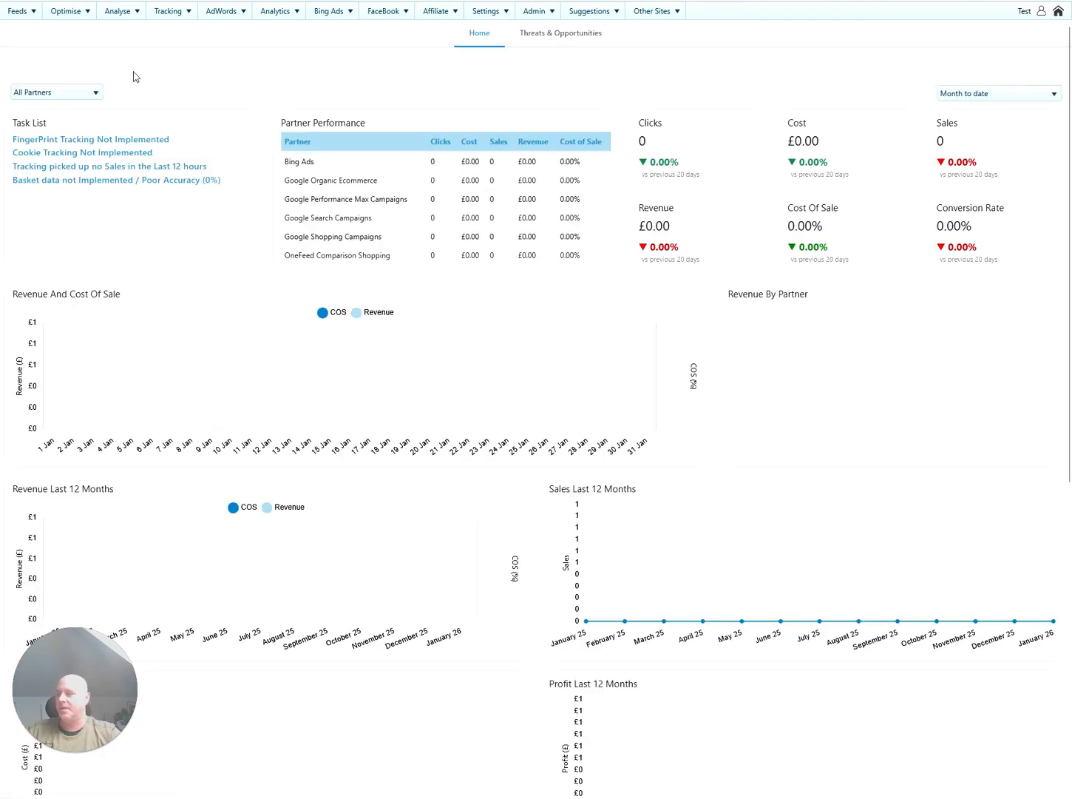
{"action": "left_click", "coordinate": [83, 16]}
{"action": "left_click", "coordinate": [78, 41]}
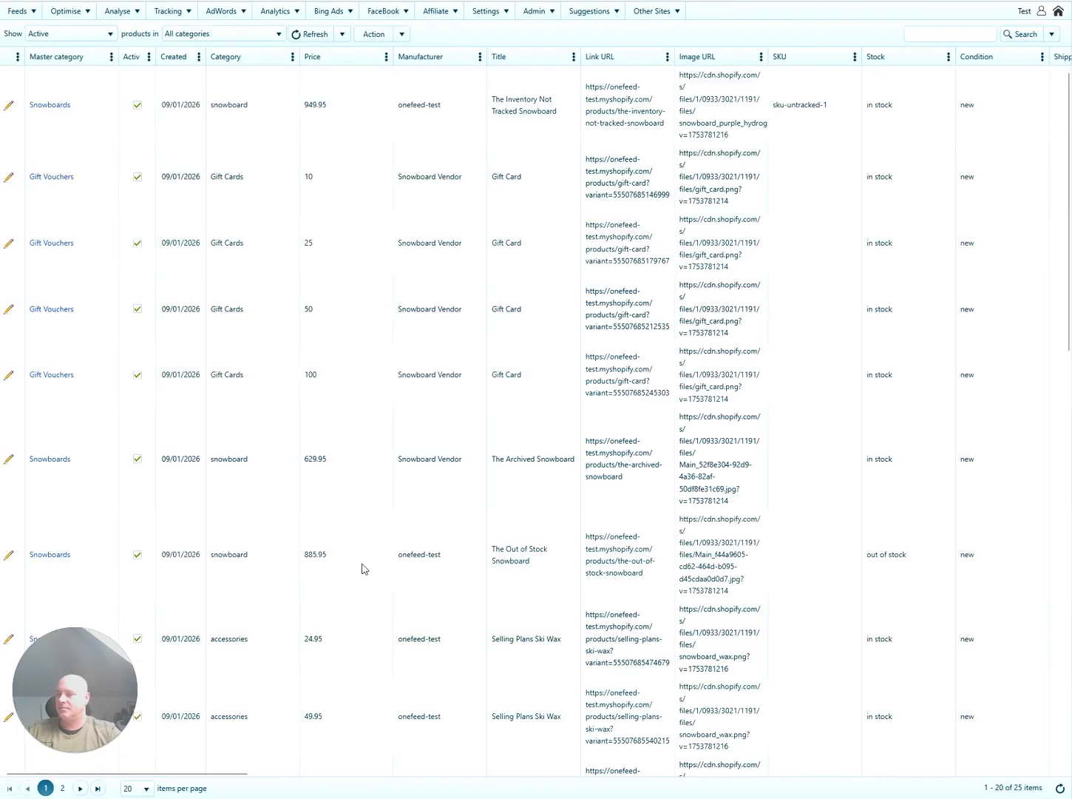
{"action": "left_click_drag", "start_coordinate": [222, 775], "coordinate": [50, 740]}
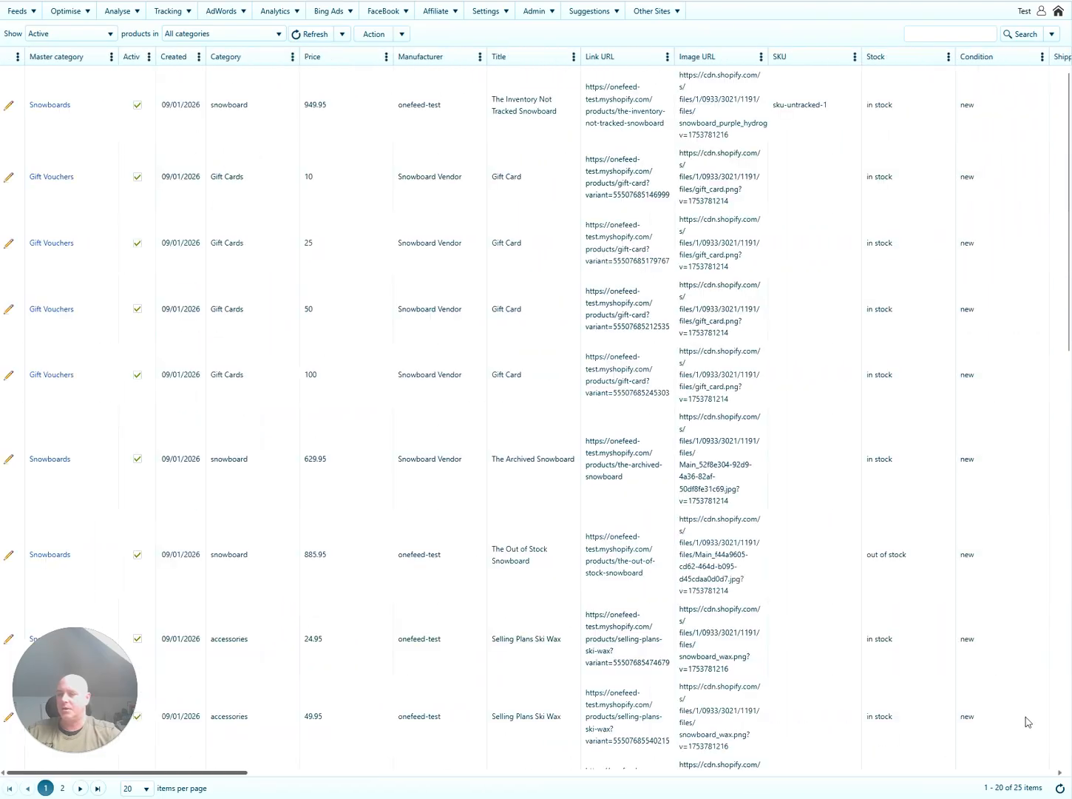
{"action": "scroll", "coordinate": [1066, 672], "scroll_direction": "right", "scroll_amount": 10}
{"action": "left_click", "coordinate": [1000, 115]}
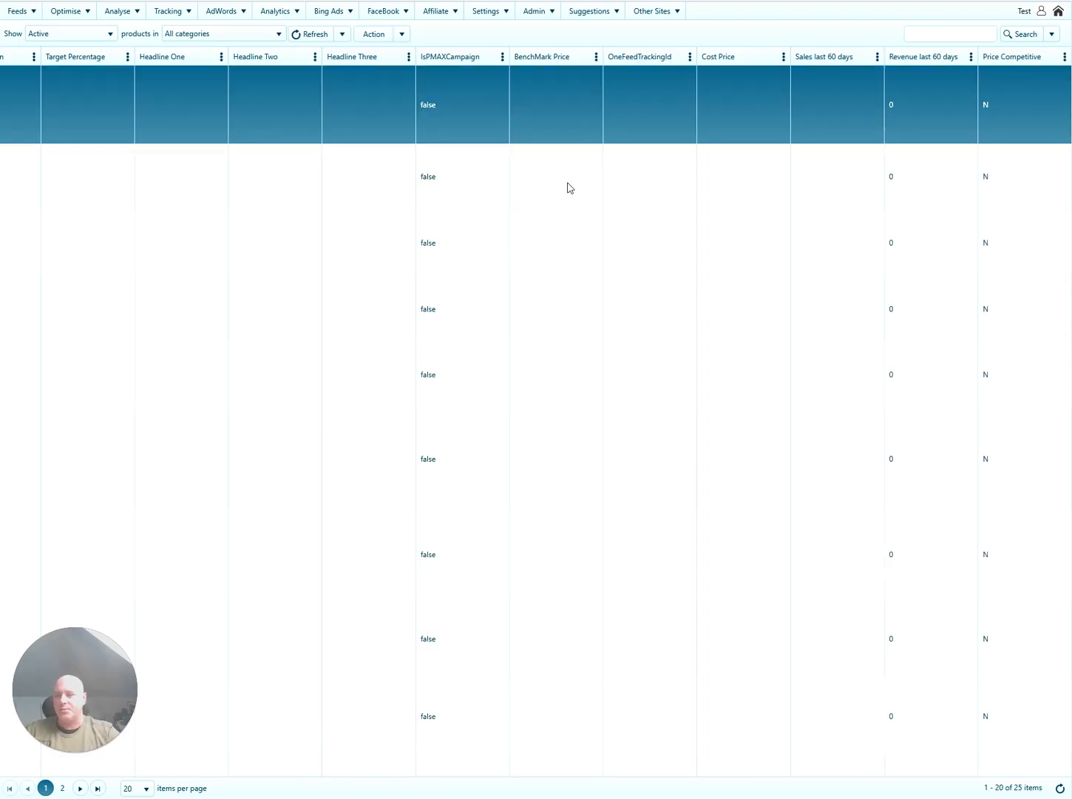
{"action": "scroll", "coordinate": [1003, 285], "scroll_direction": "down", "scroll_amount": 5}
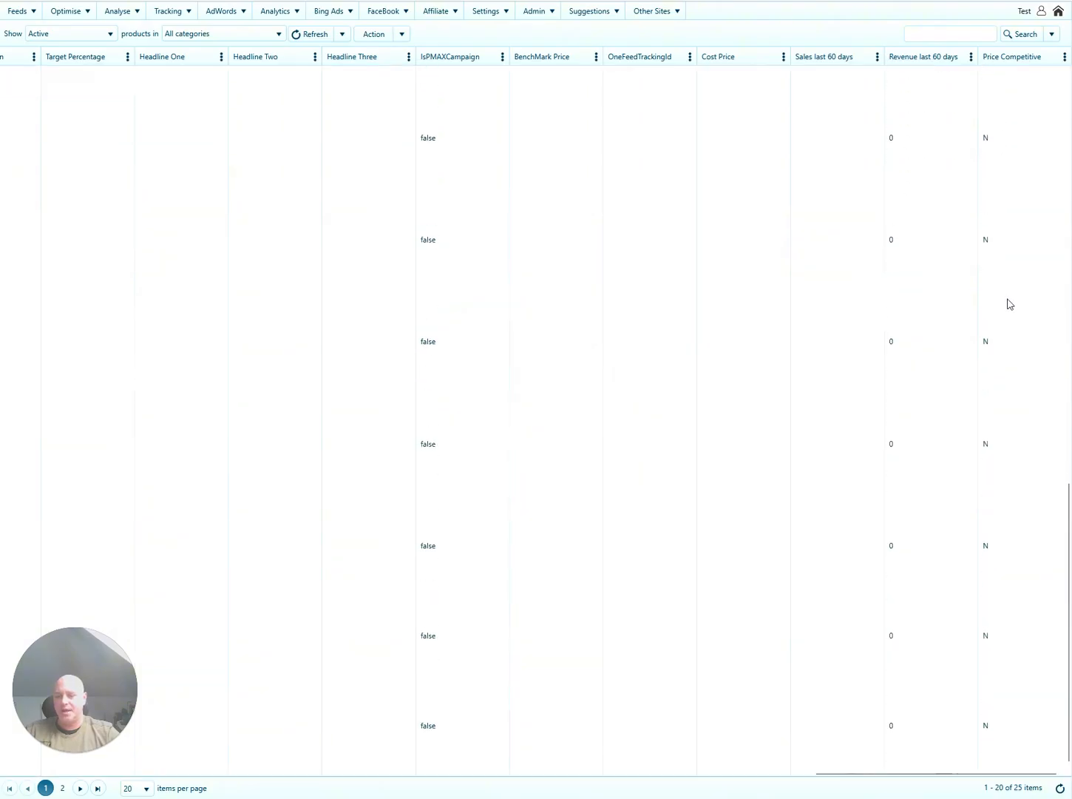
{"action": "left_click", "coordinate": [23, 15]}
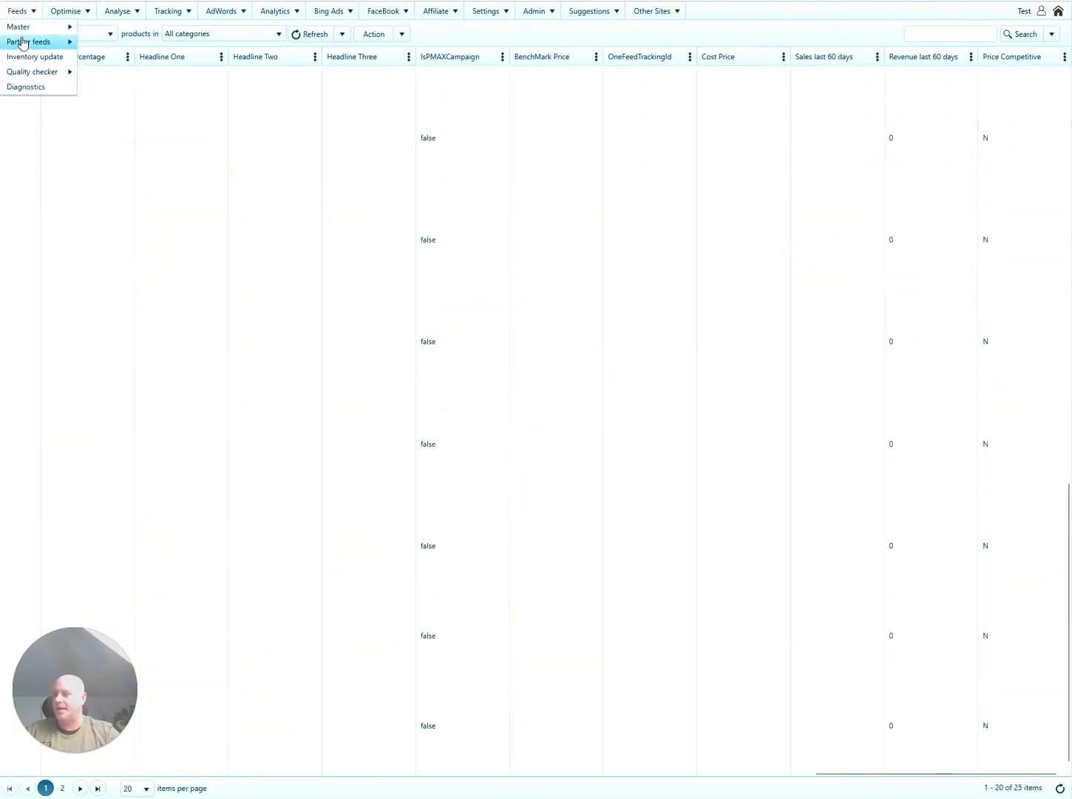
Edit the Test Google Shopping Campaigns partner feed and go to its custom_label column mappings.
{"action": "mouse_move", "coordinate": [22, 42]}
{"action": "left_click", "coordinate": [97, 42]}
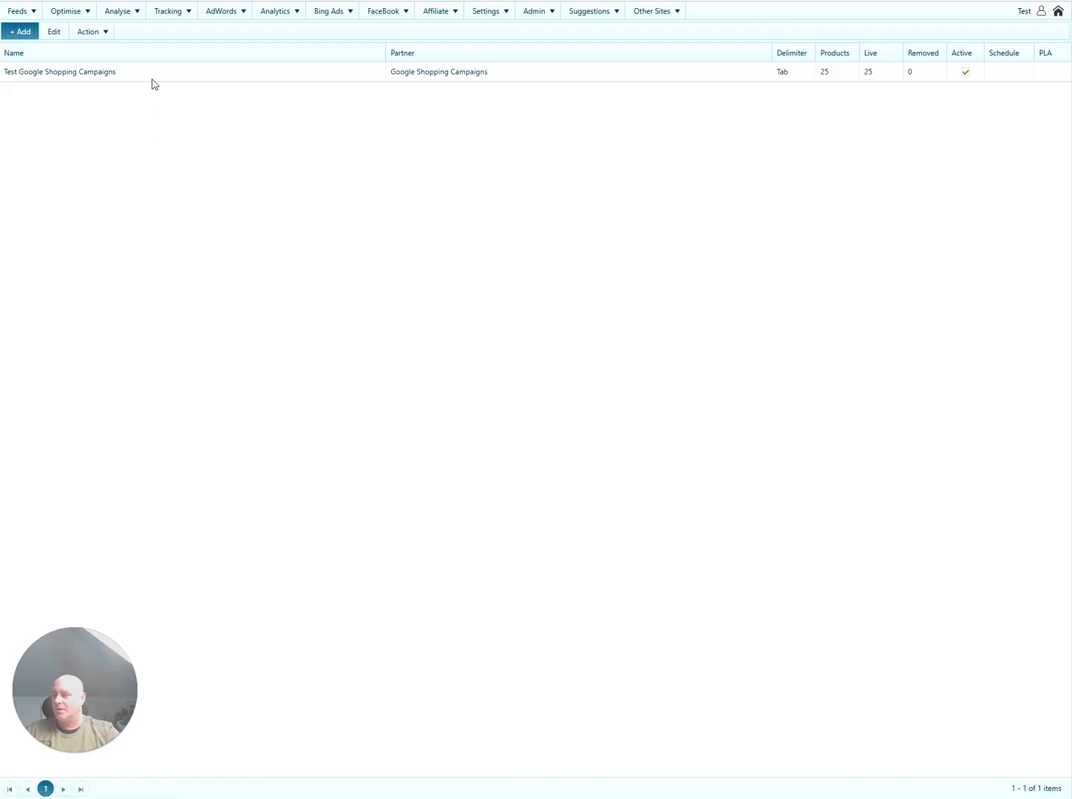
{"action": "left_click", "coordinate": [154, 82]}
{"action": "left_click", "coordinate": [54, 31]}
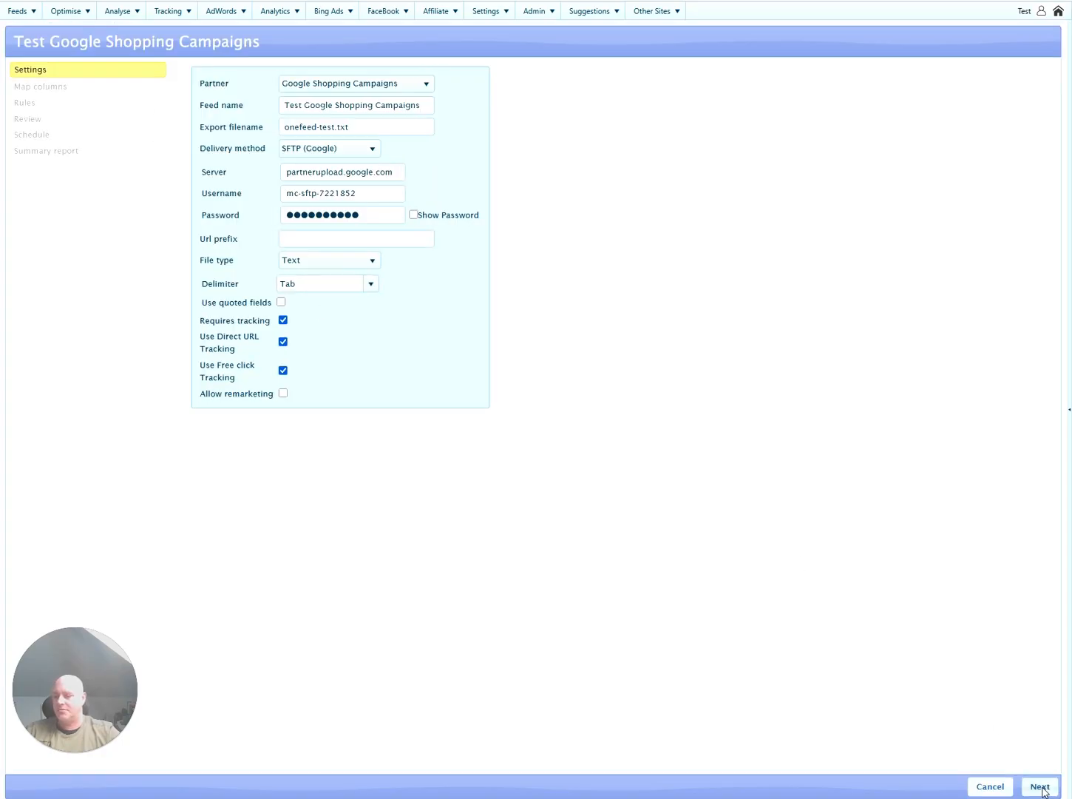
{"action": "left_click", "coordinate": [1041, 787]}
{"action": "left_click", "coordinate": [465, 389]}
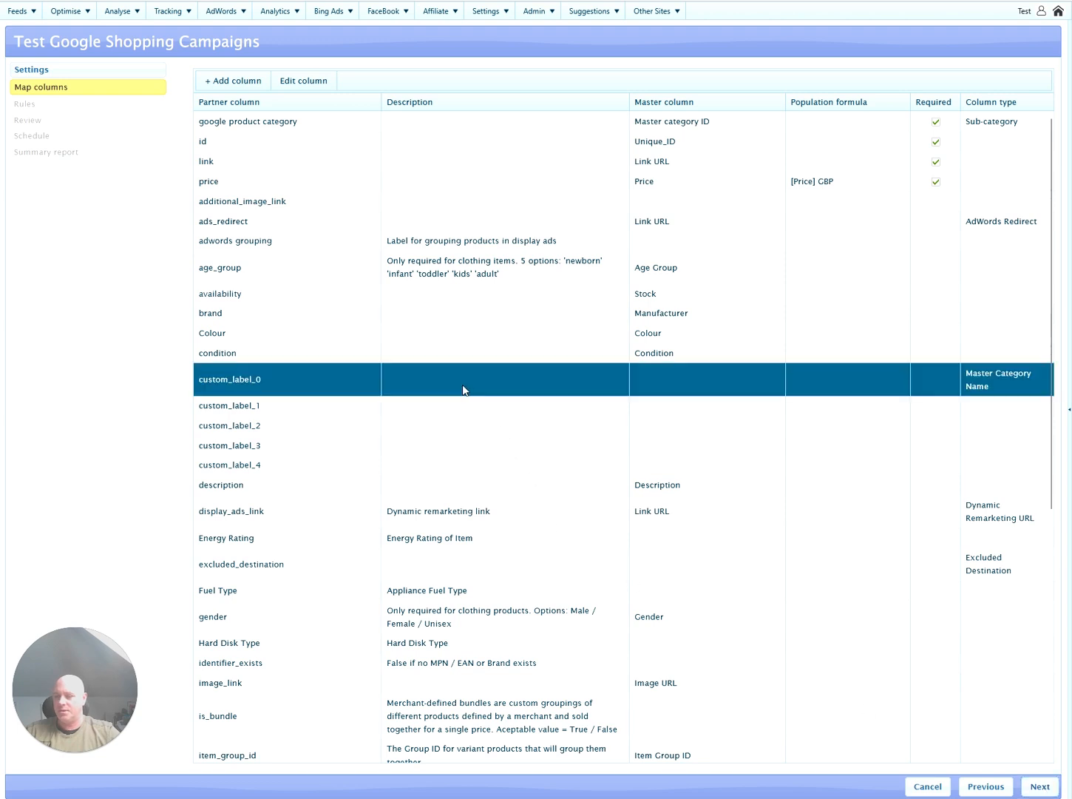
{"action": "left_click", "coordinate": [291, 407]}
{"action": "left_click", "coordinate": [286, 426]}
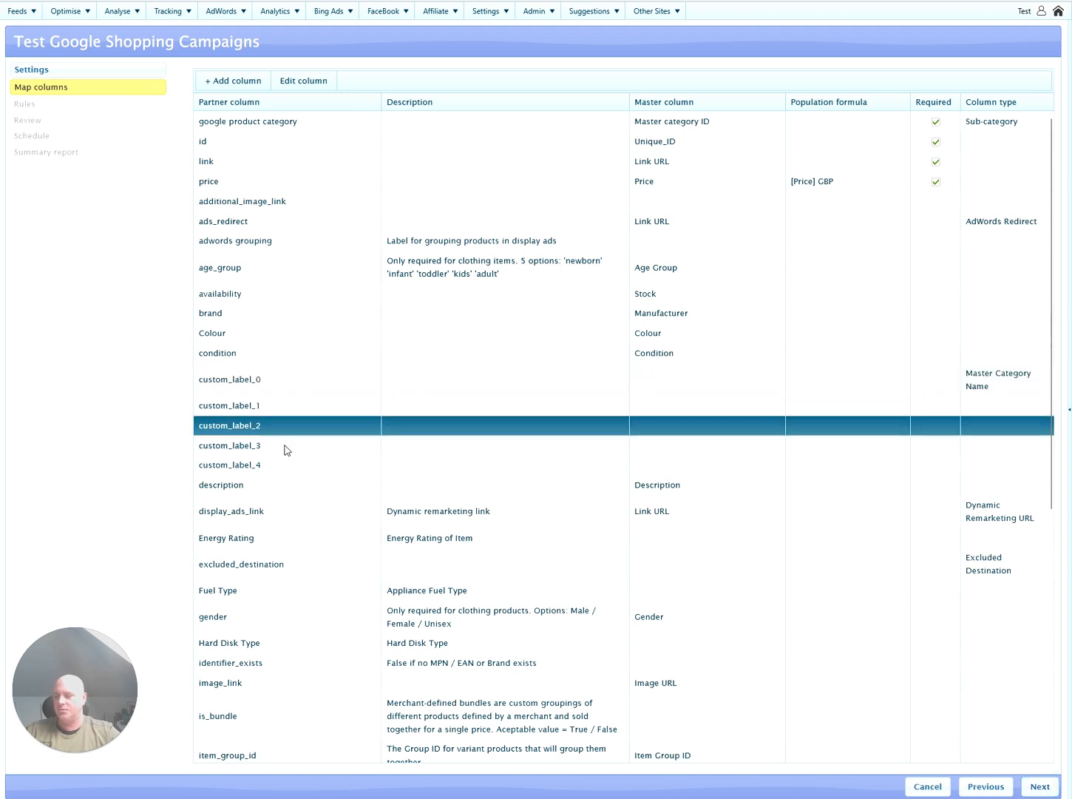
{"action": "left_click", "coordinate": [286, 448]}
{"action": "left_click", "coordinate": [285, 466]}
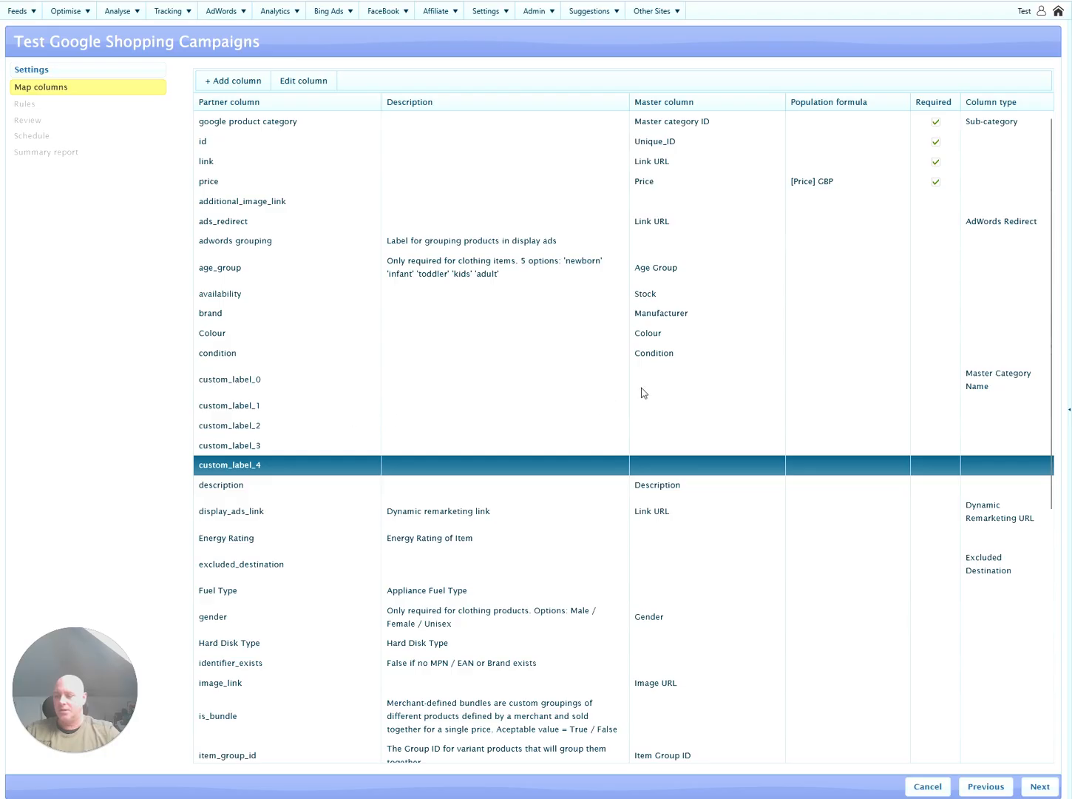
Map custom_label_1 to Price Competitive and advance through Rules to the Review step.
{"action": "left_click", "coordinate": [685, 409]}
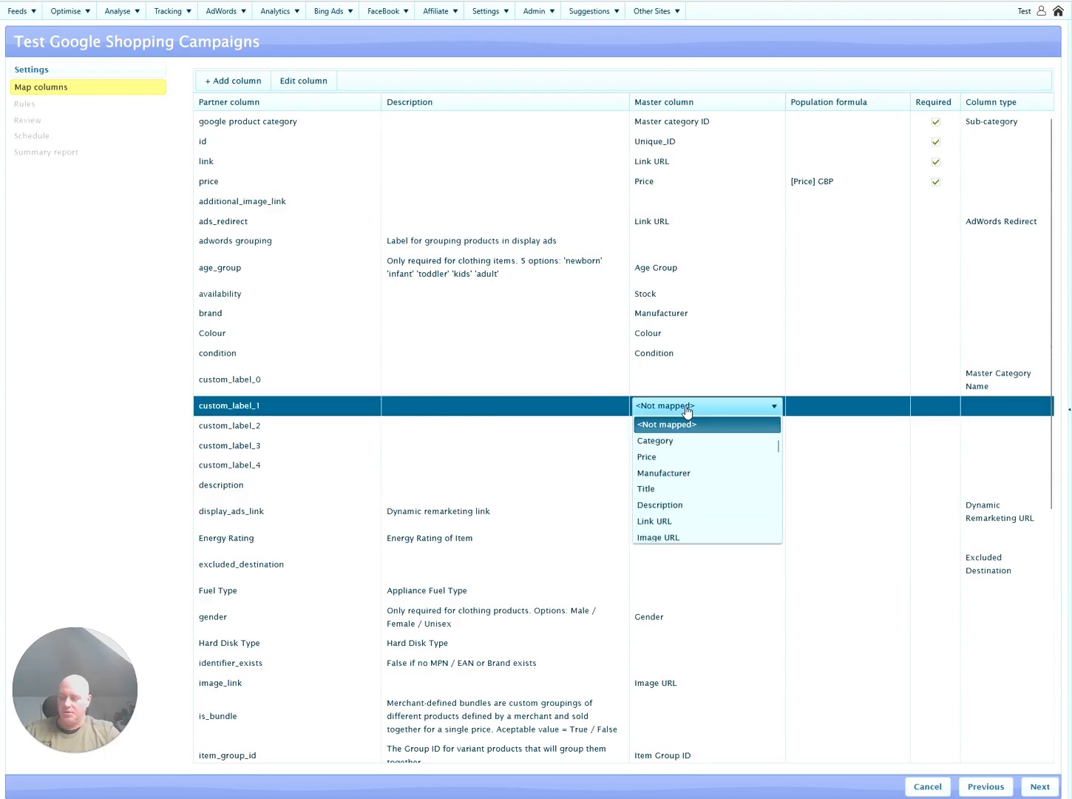
{"action": "key", "text": "p"}
{"action": "key", "text": "p"}
{"action": "key", "text": "p"}
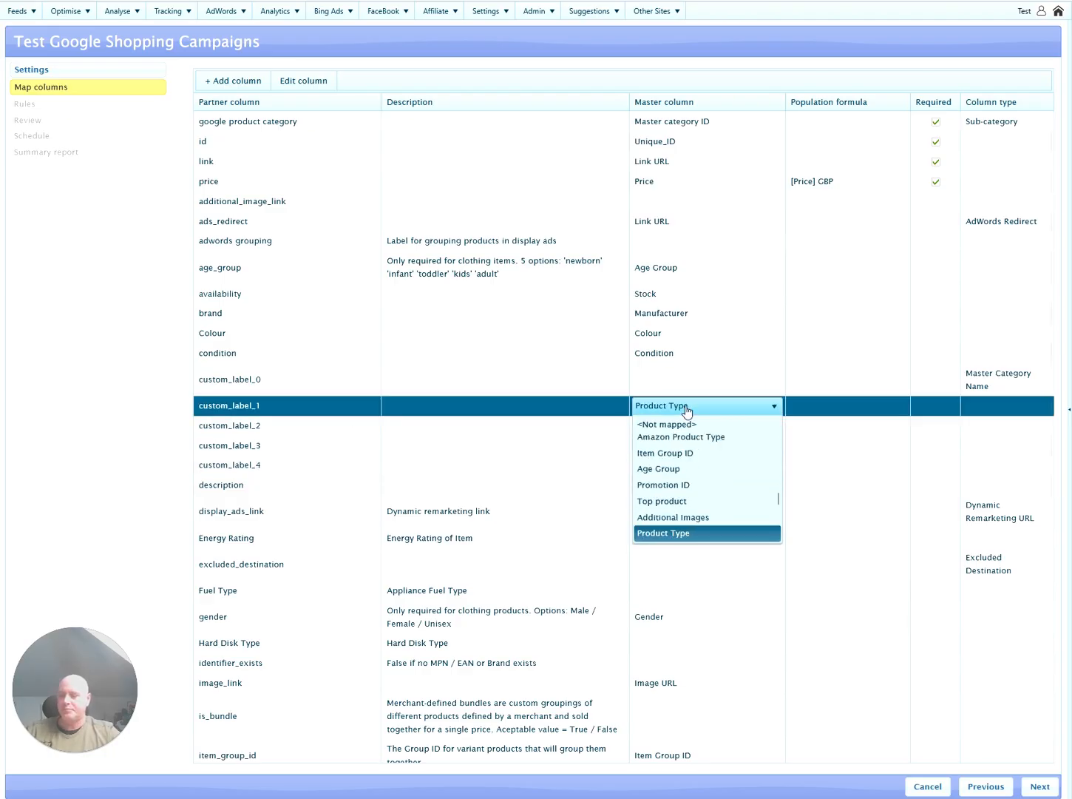
{"action": "key", "text": "p"}
{"action": "key", "text": "p"}
{"action": "left_click", "coordinate": [686, 409]}
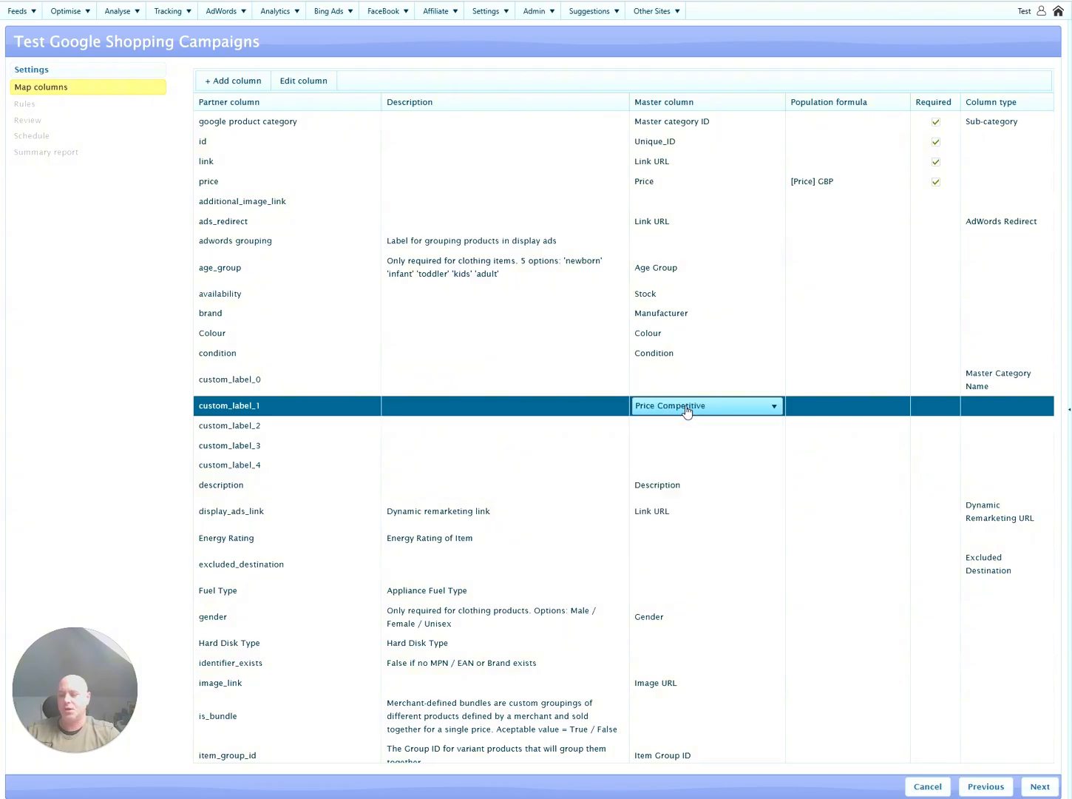
{"action": "left_click", "coordinate": [525, 408]}
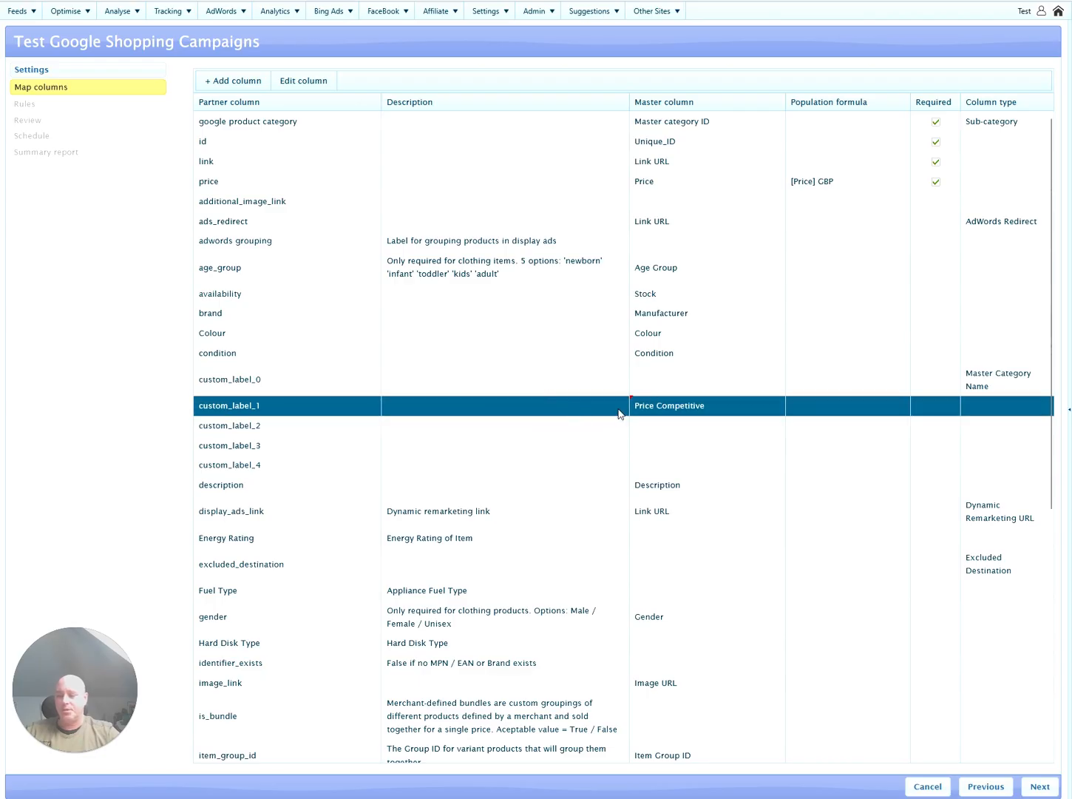
{"action": "left_click", "coordinate": [1040, 786]}
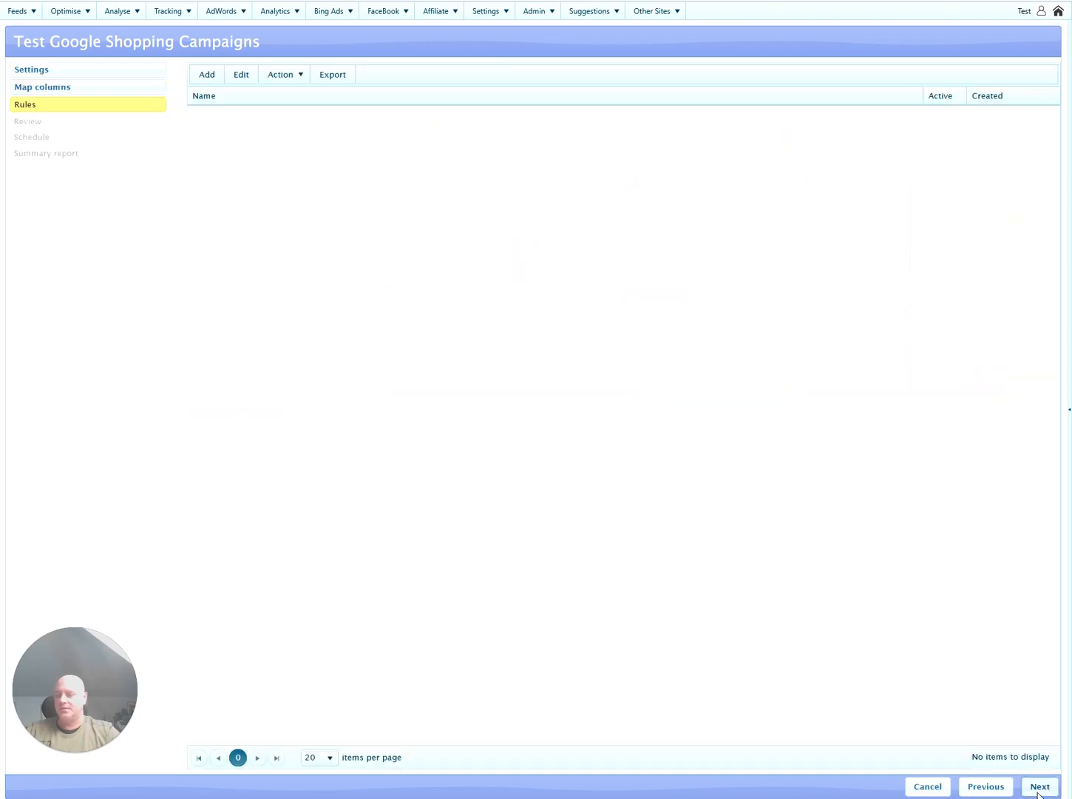
{"action": "left_click", "coordinate": [1039, 788]}
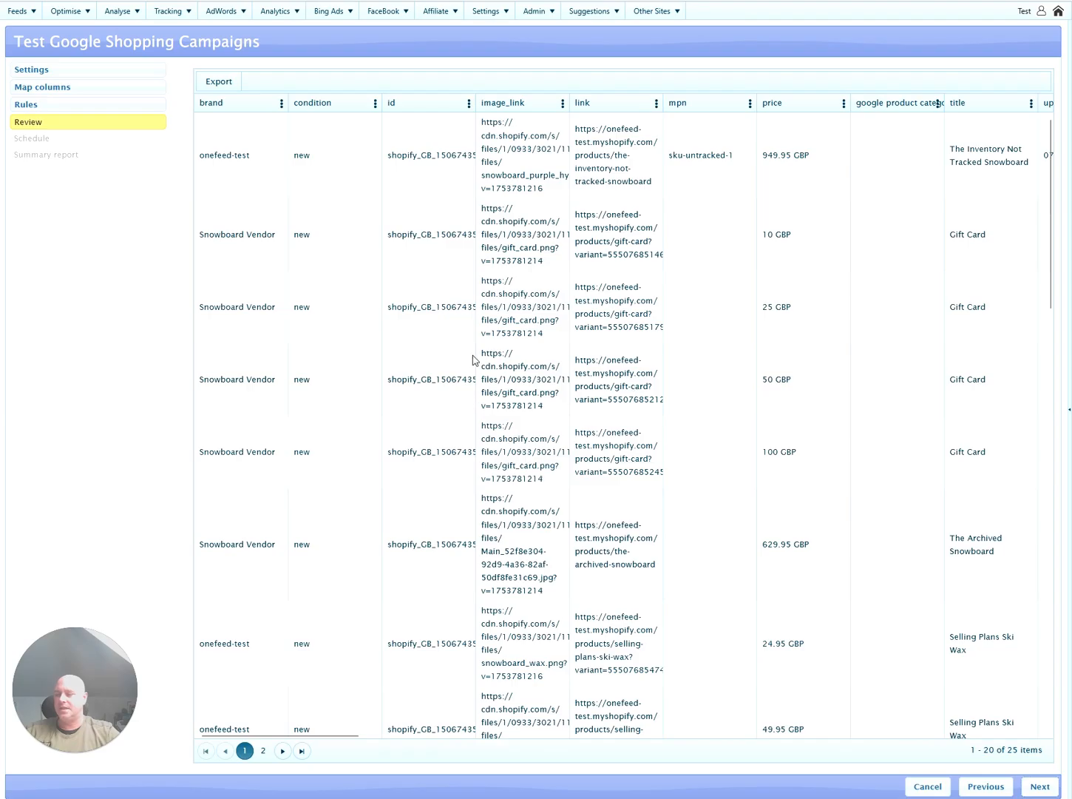
Open the Snowbaords - Shopping campaign for editing from AdWords > Shopping campaigns.
{"action": "left_click", "coordinate": [225, 10]}
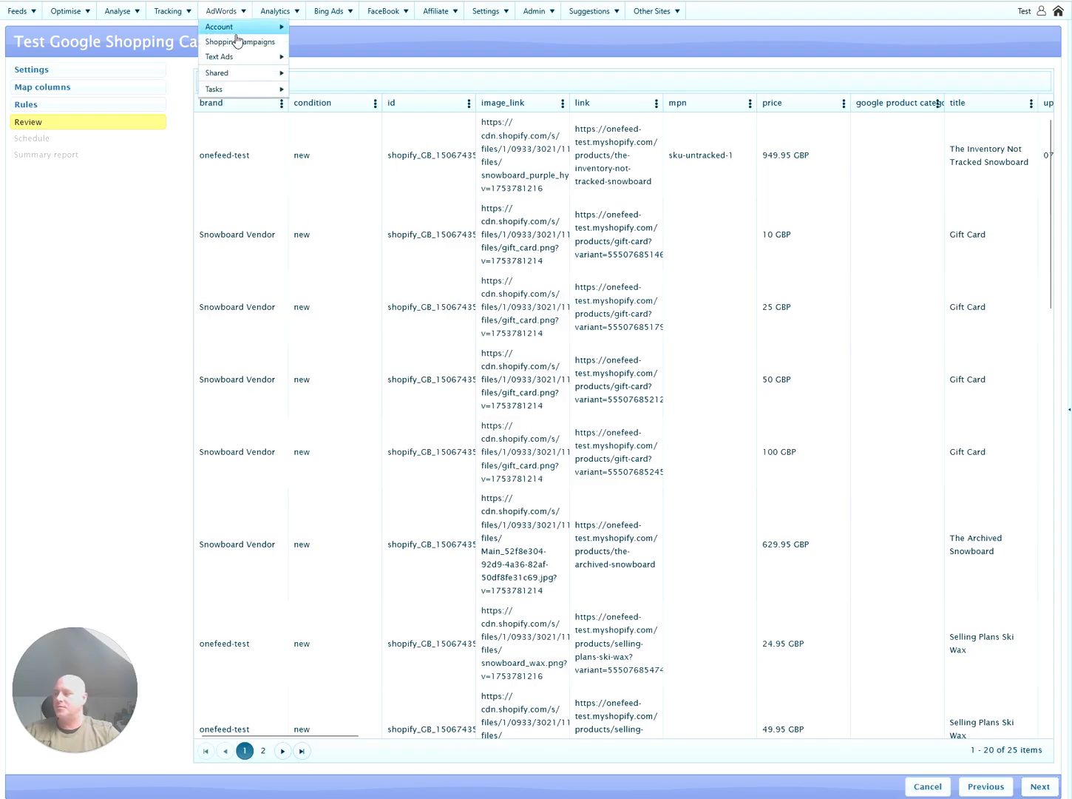
{"action": "left_click", "coordinate": [239, 41]}
{"action": "left_click", "coordinate": [392, 102]}
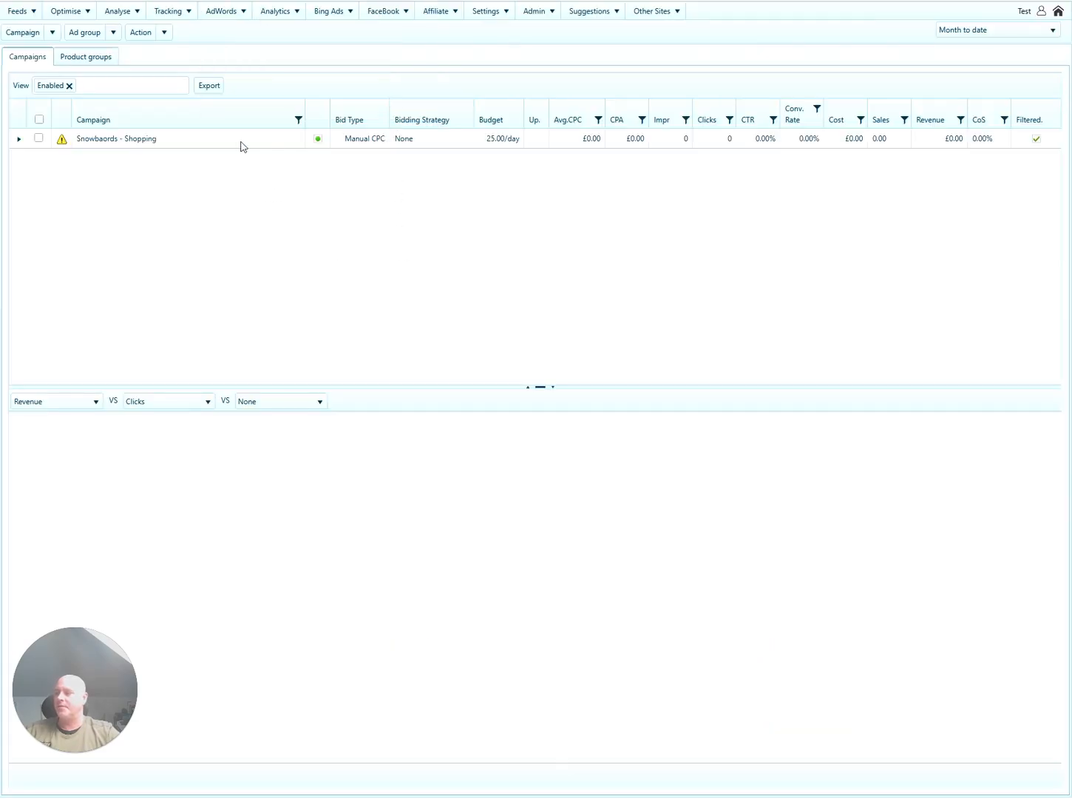
{"action": "left_click", "coordinate": [241, 141]}
{"action": "left_click", "coordinate": [51, 32]}
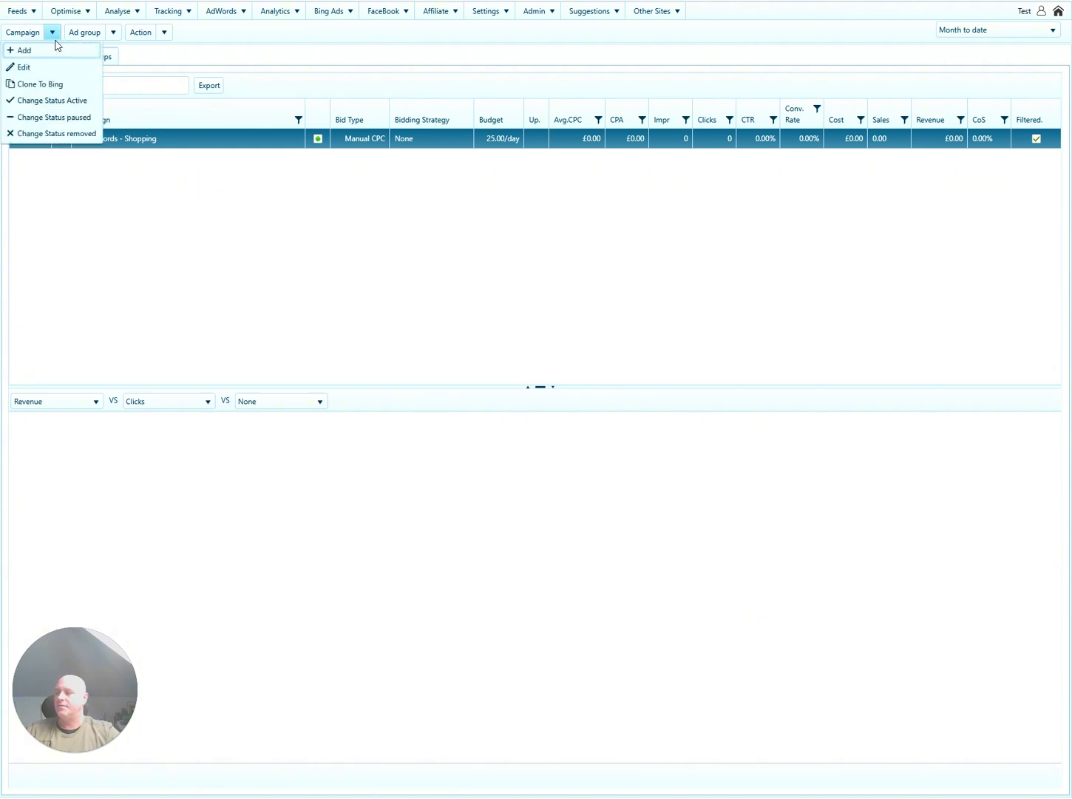
{"action": "left_click", "coordinate": [208, 145]}
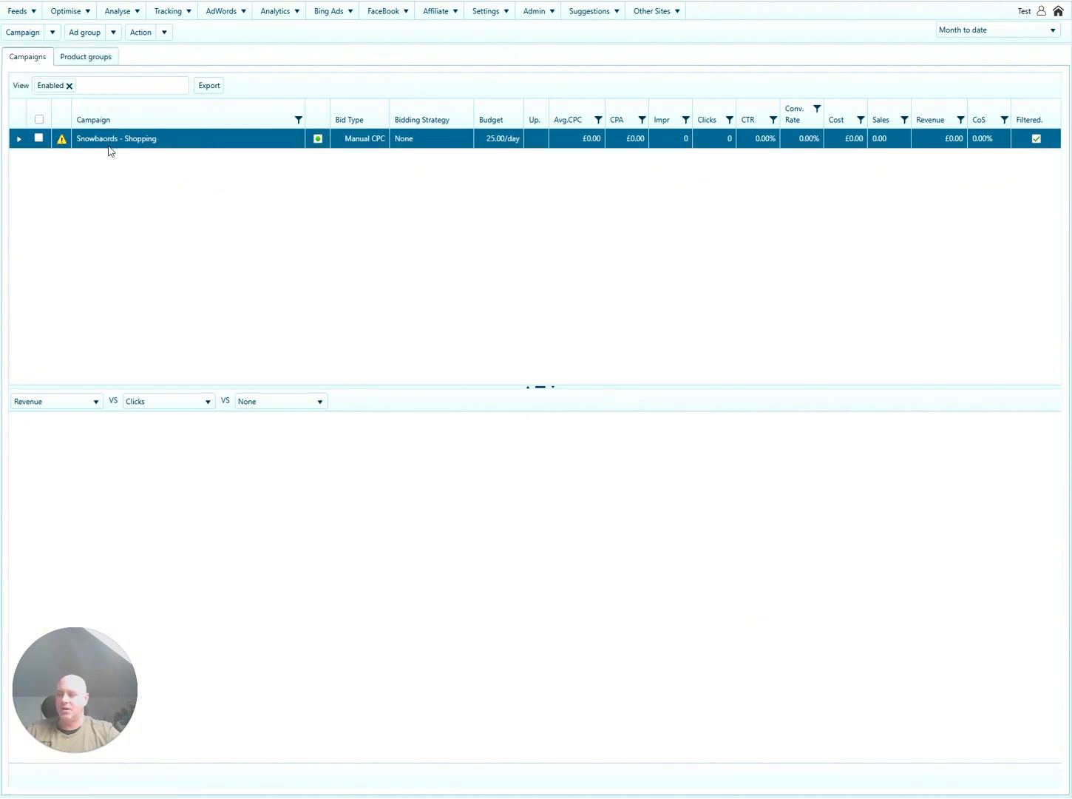
{"action": "left_click", "coordinate": [52, 32]}
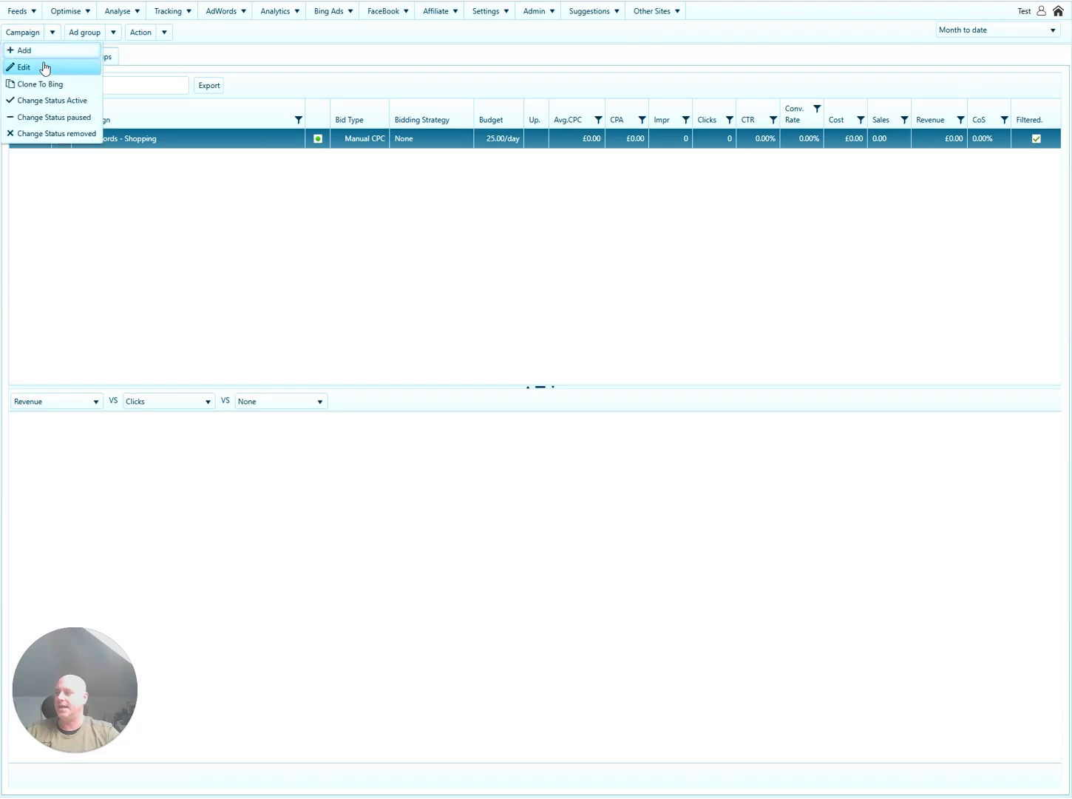
{"action": "left_click", "coordinate": [42, 66]}
Add an inventory filter condition Custom label 1 is N and save the campaign.
{"action": "left_click", "coordinate": [449, 353]}
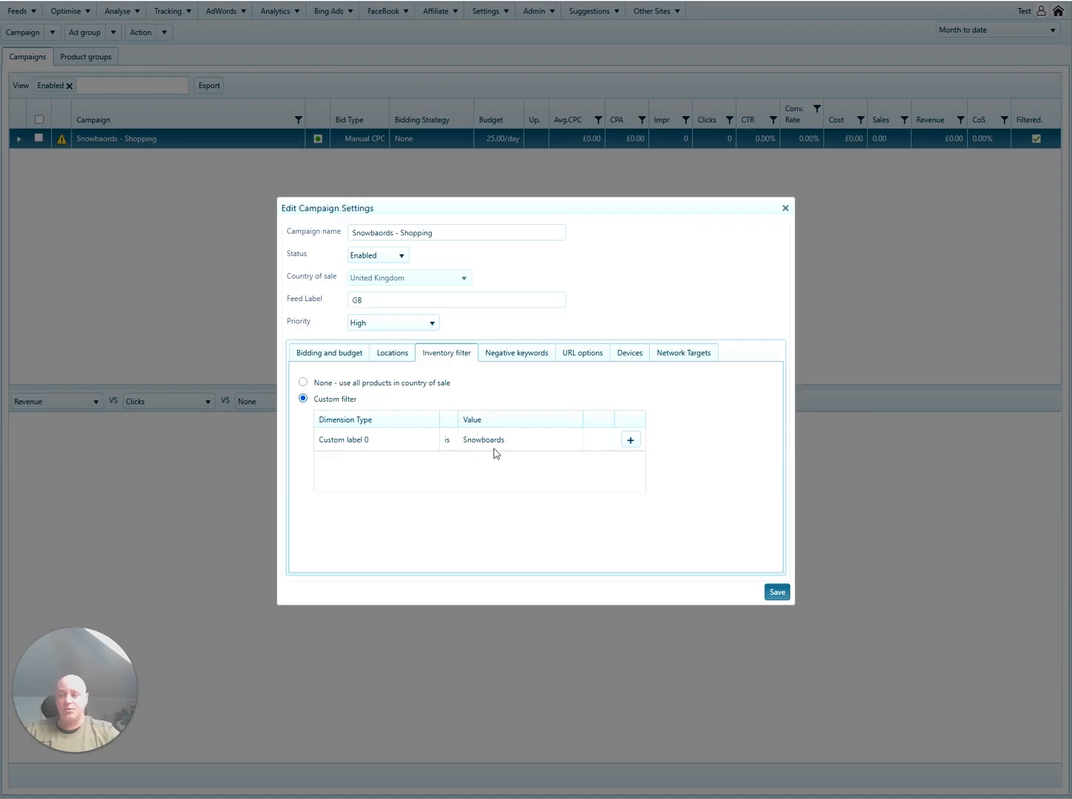
{"action": "left_click", "coordinate": [630, 439]}
{"action": "left_click", "coordinate": [390, 467]}
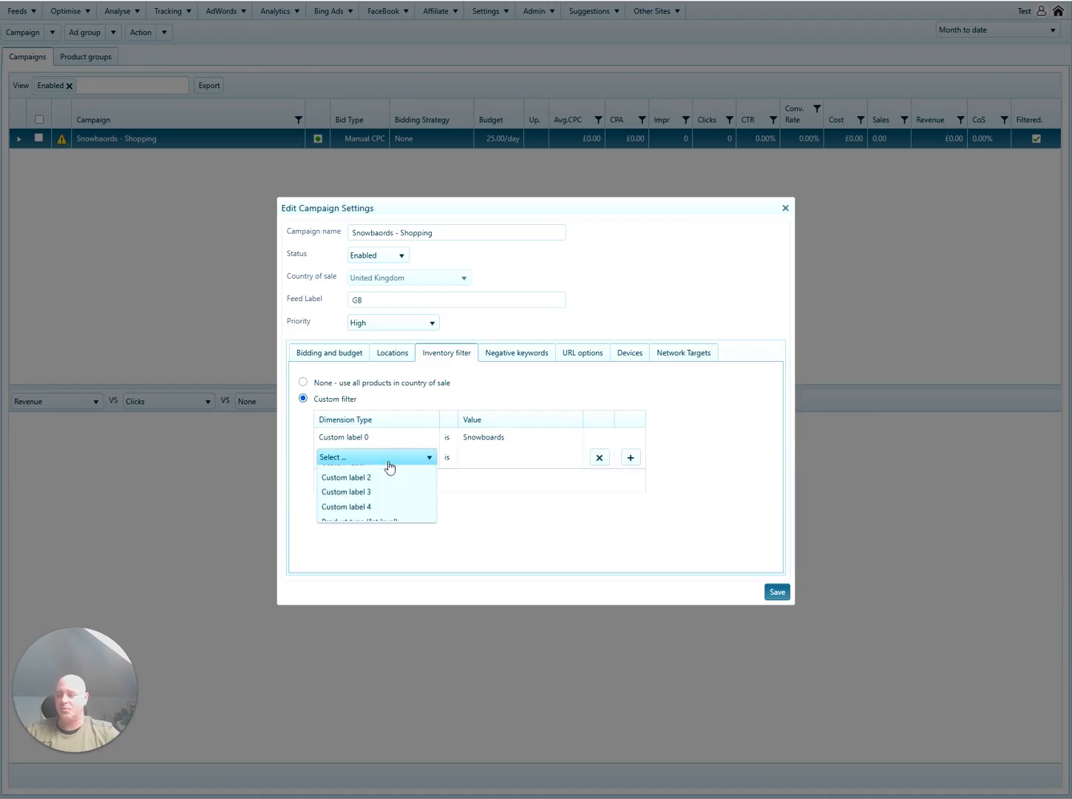
{"action": "left_click", "coordinate": [380, 537]}
{"action": "left_click", "coordinate": [507, 465]}
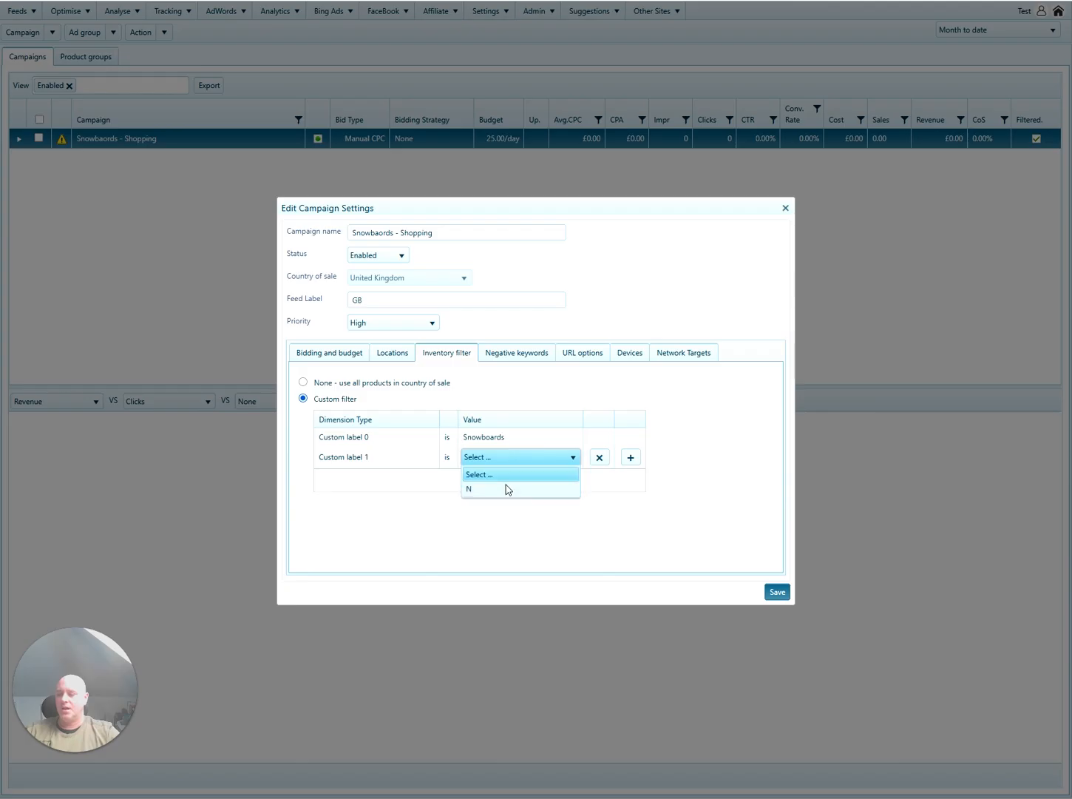
{"action": "left_click", "coordinate": [505, 488]}
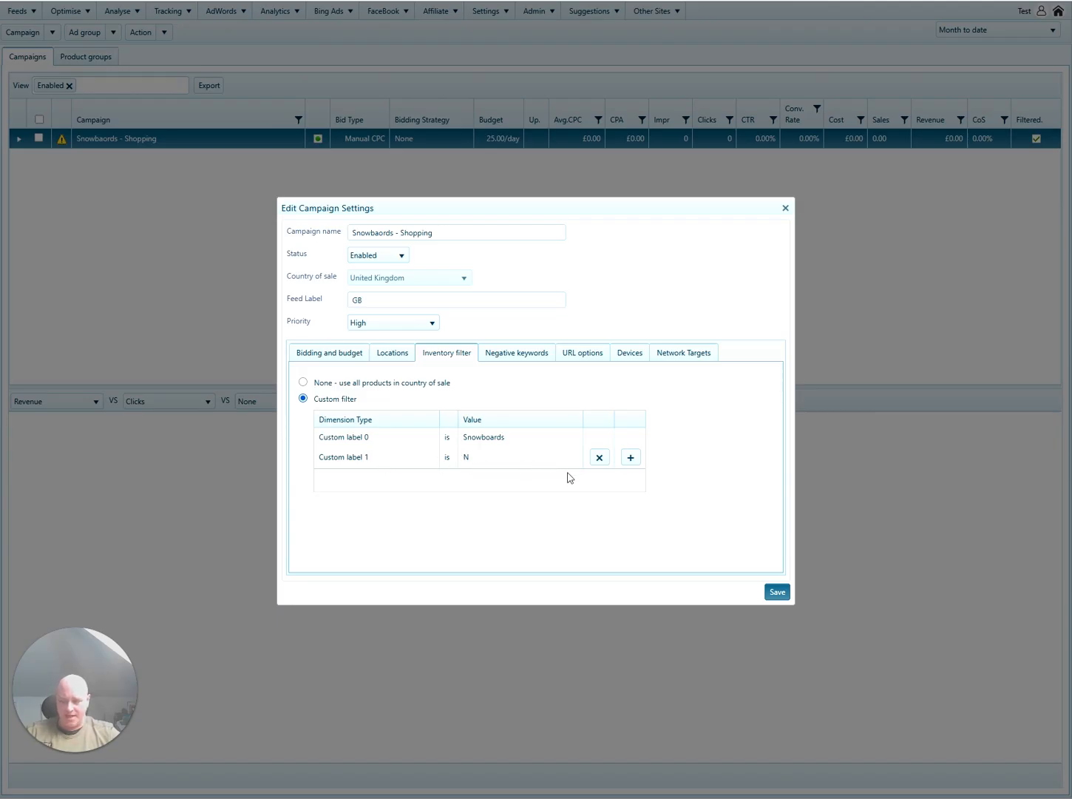
{"action": "left_click", "coordinate": [778, 592]}
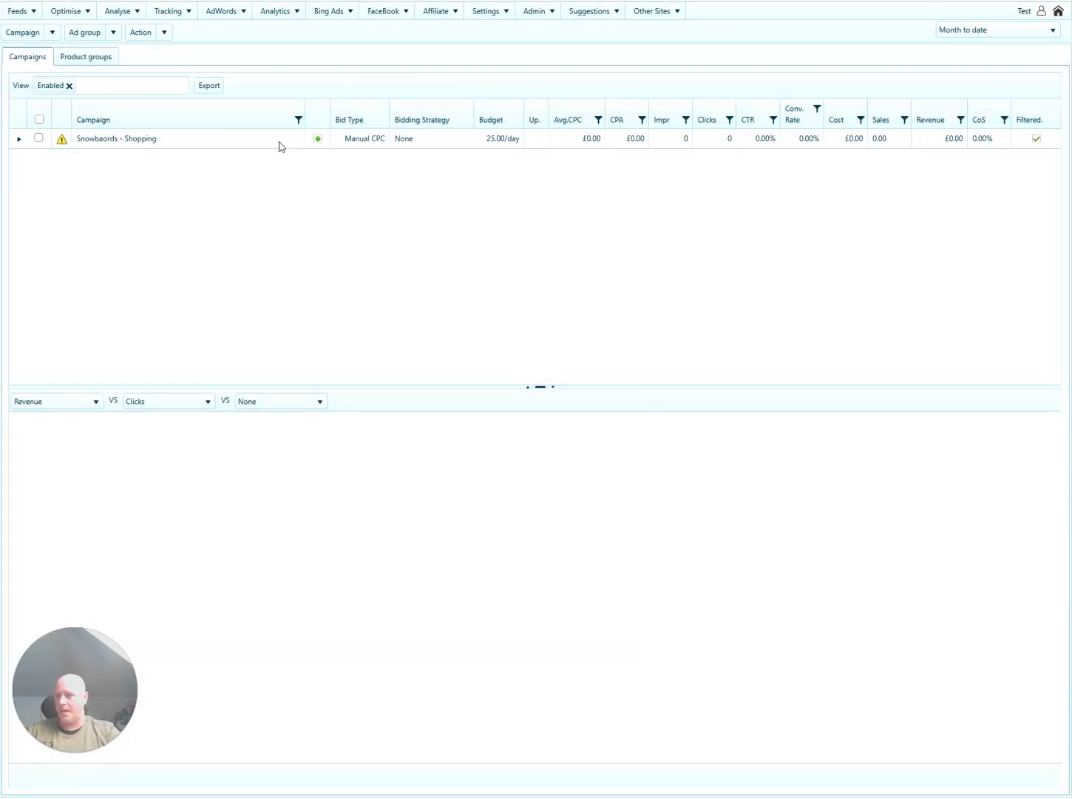
{"action": "left_click", "coordinate": [249, 139]}
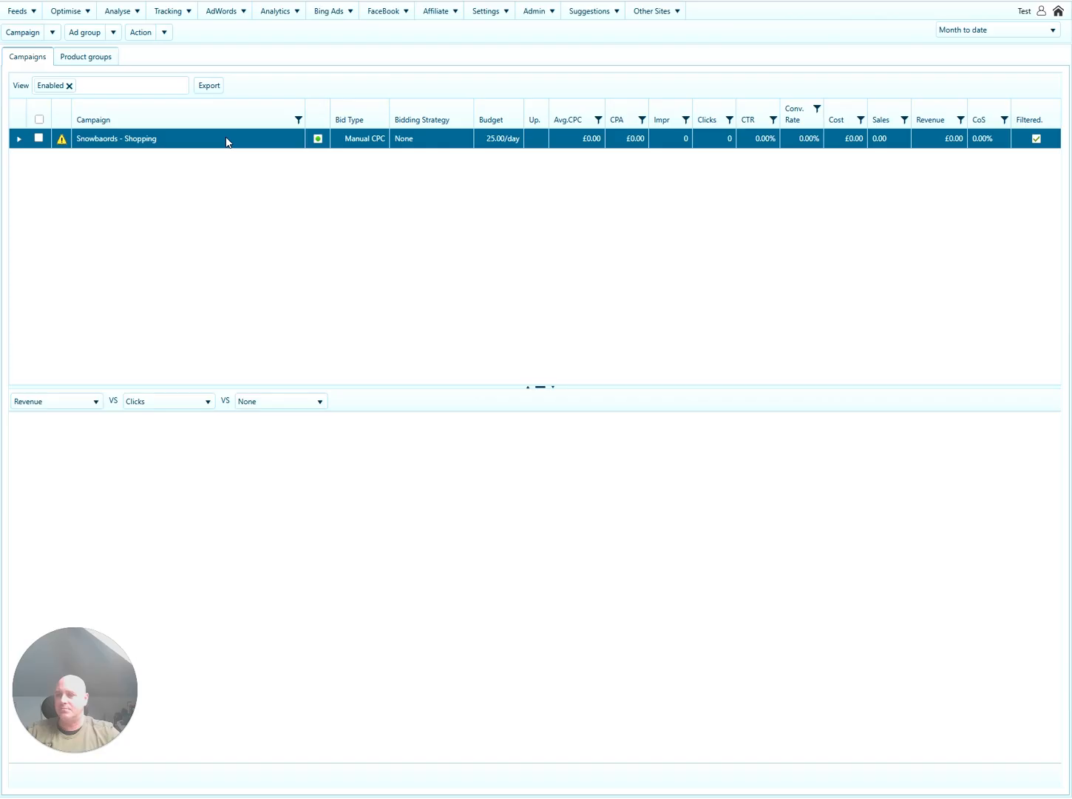
{"action": "left_click", "coordinate": [86, 18]}
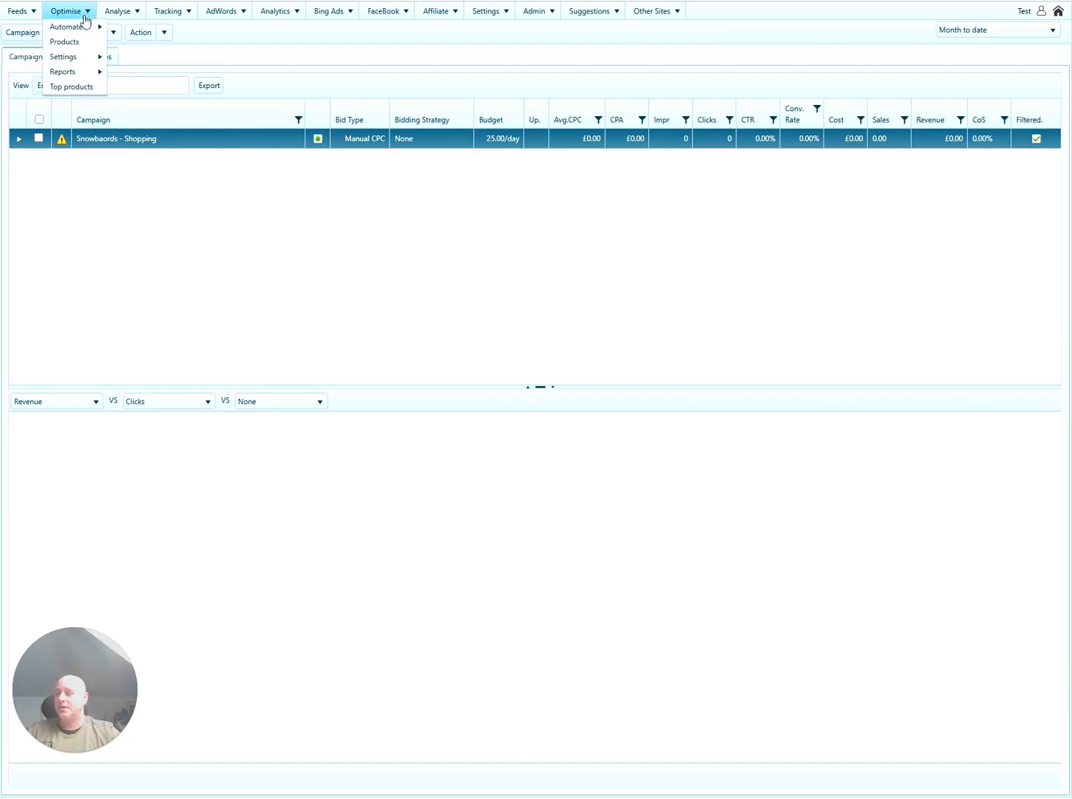
{"action": "mouse_move", "coordinate": [89, 72]}
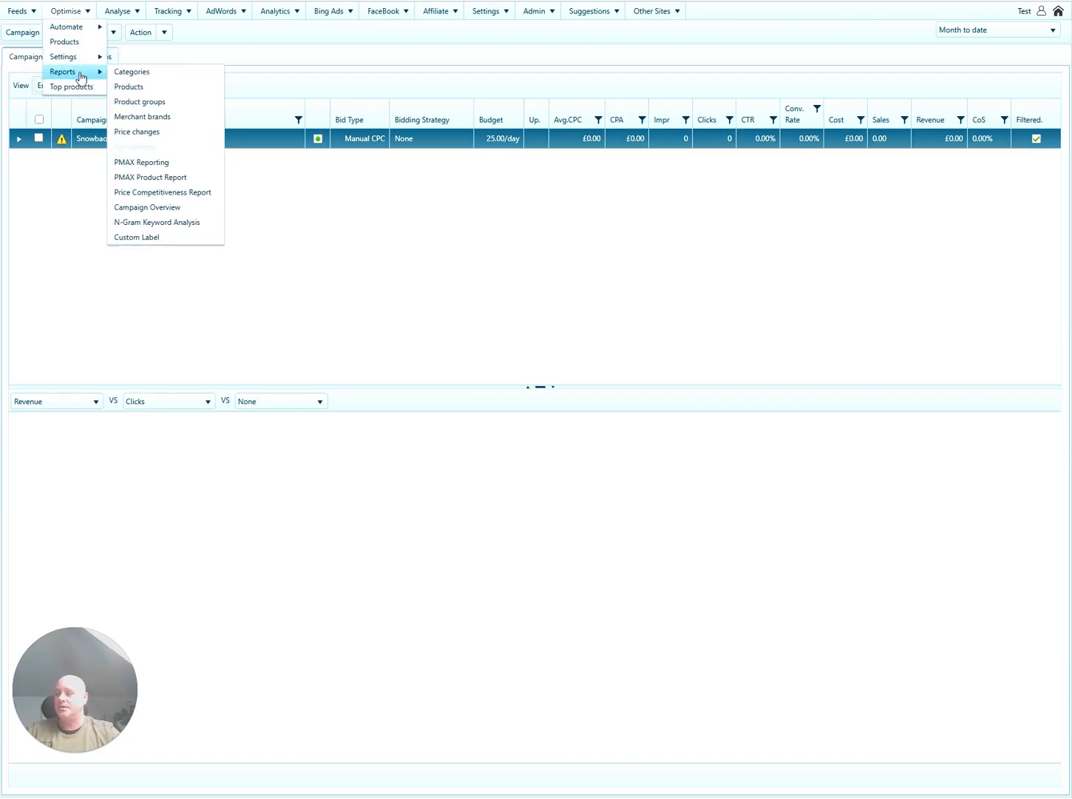
{"action": "left_click", "coordinate": [128, 87]}
{"action": "left_click", "coordinate": [151, 35]}
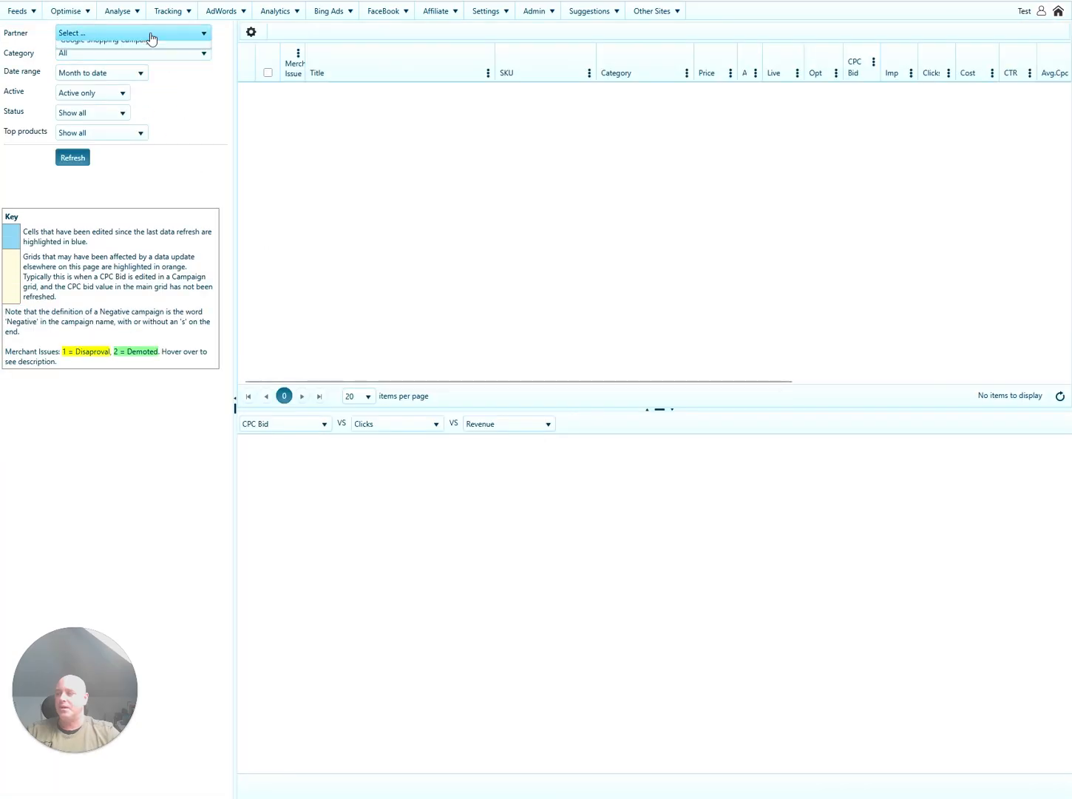
{"action": "left_click", "coordinate": [145, 65]}
{"action": "left_click", "coordinate": [144, 72]}
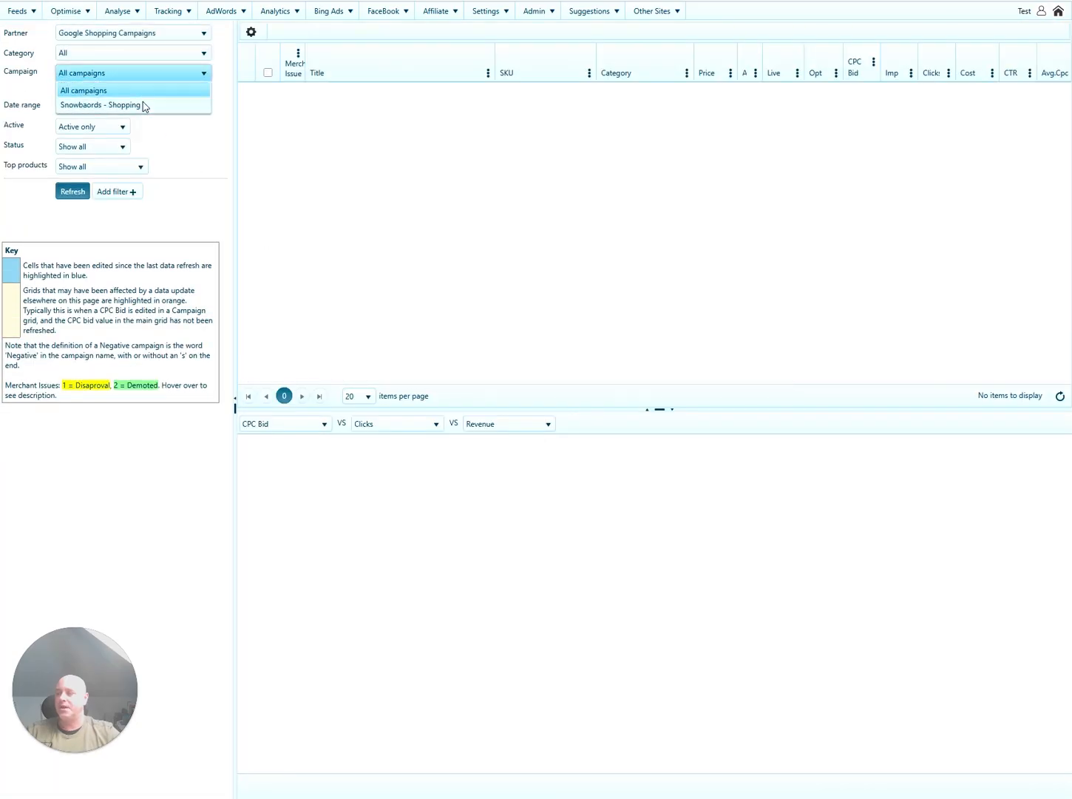
{"action": "left_click", "coordinate": [104, 109]}
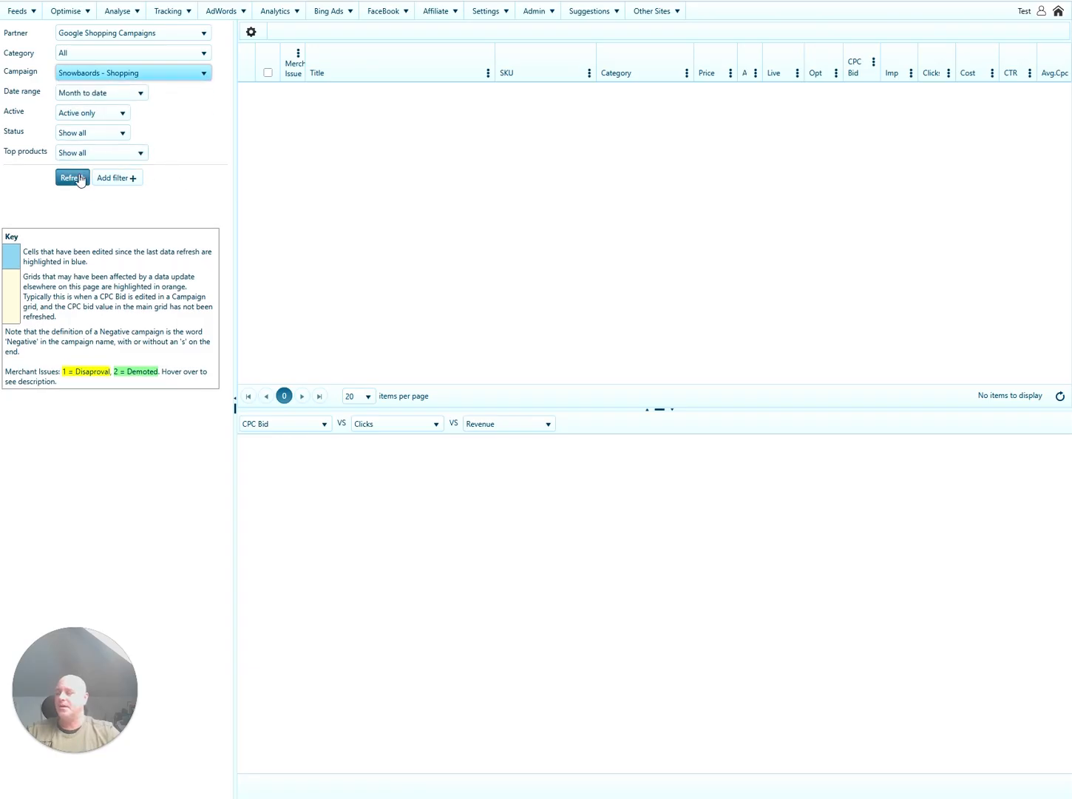
{"action": "left_click", "coordinate": [98, 97]}
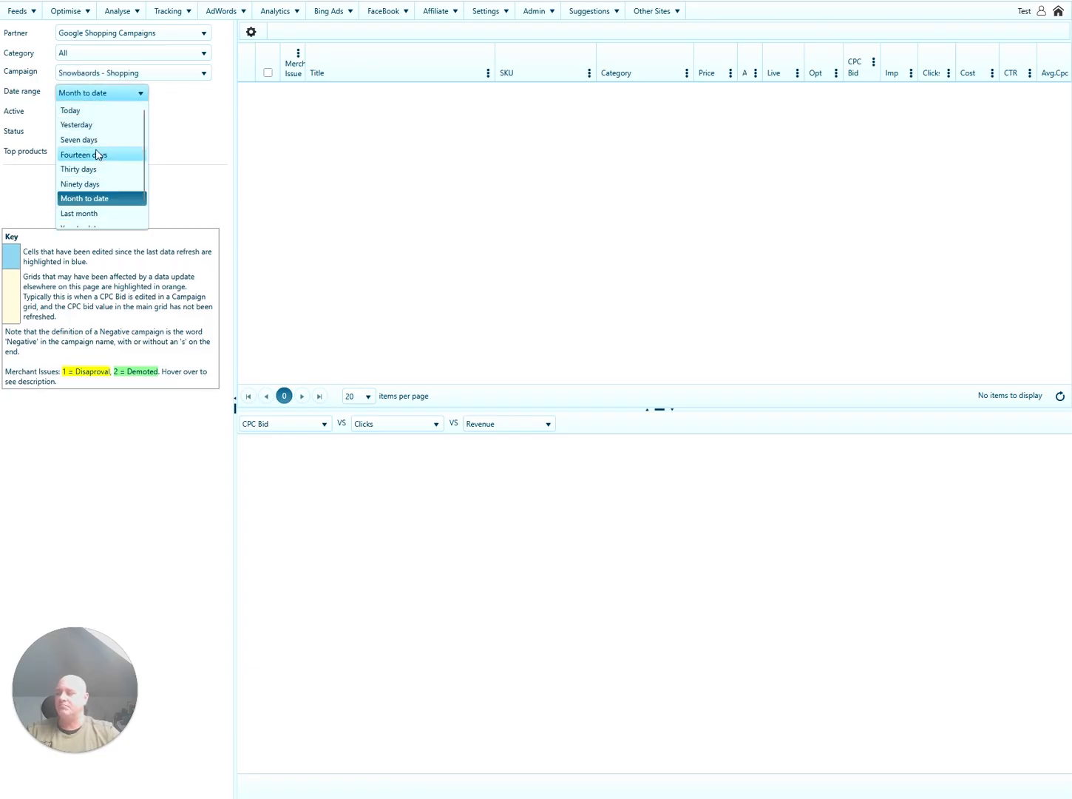
{"action": "left_click", "coordinate": [167, 131]}
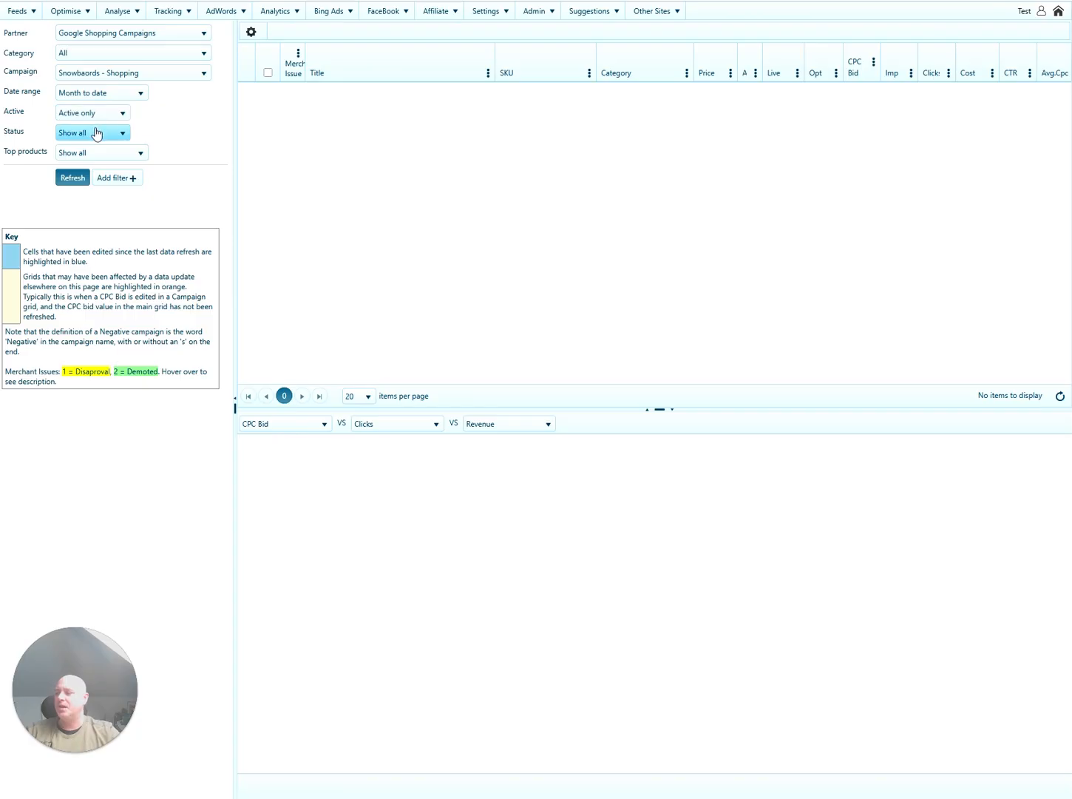
{"action": "left_click", "coordinate": [97, 134]}
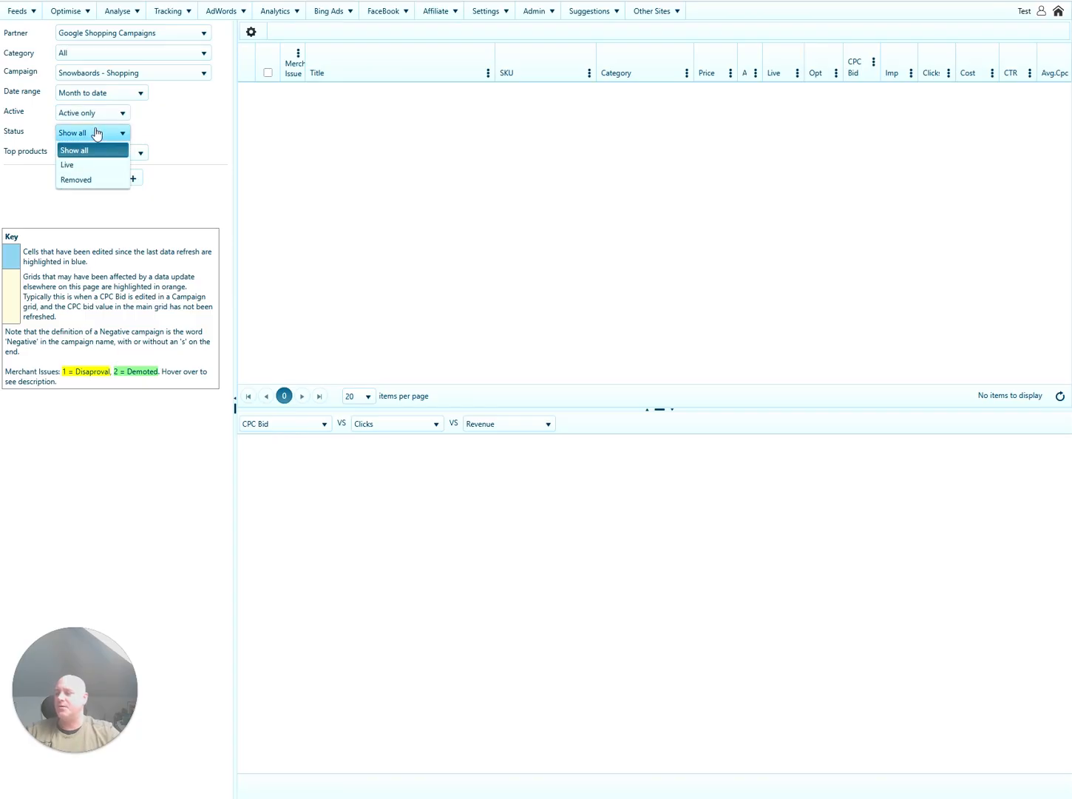
{"action": "left_click", "coordinate": [97, 134]}
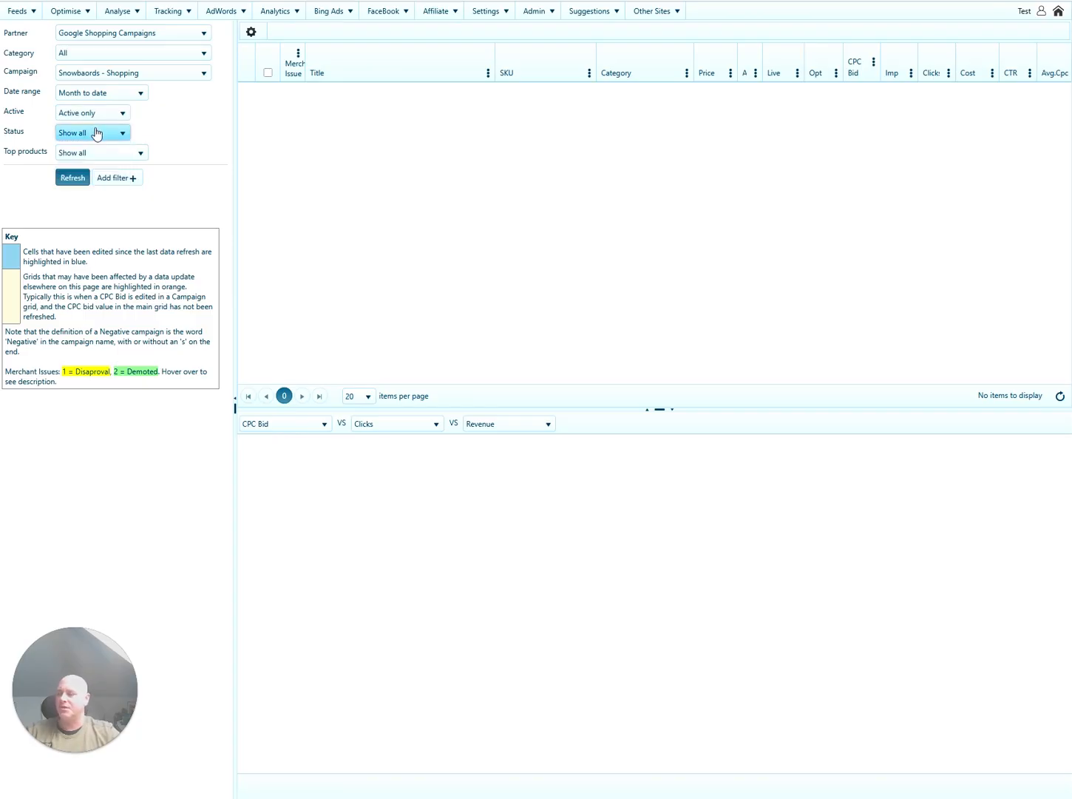
{"action": "left_click", "coordinate": [108, 154]}
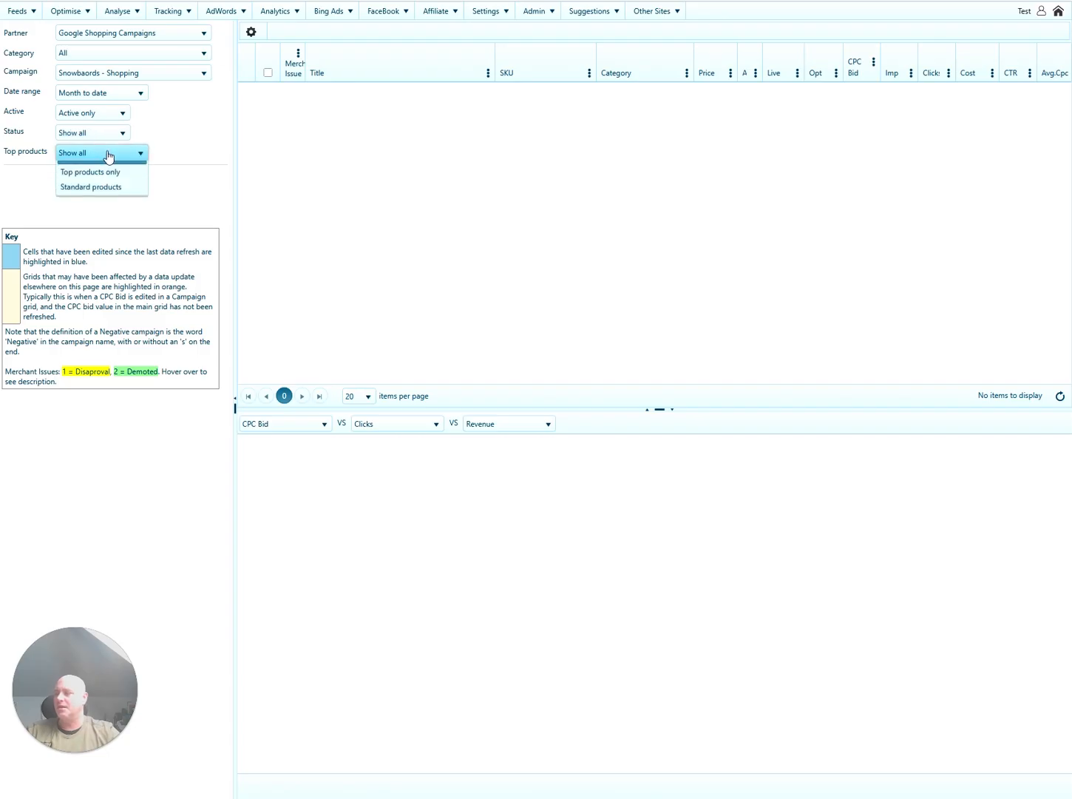
{"action": "left_click", "coordinate": [108, 155]}
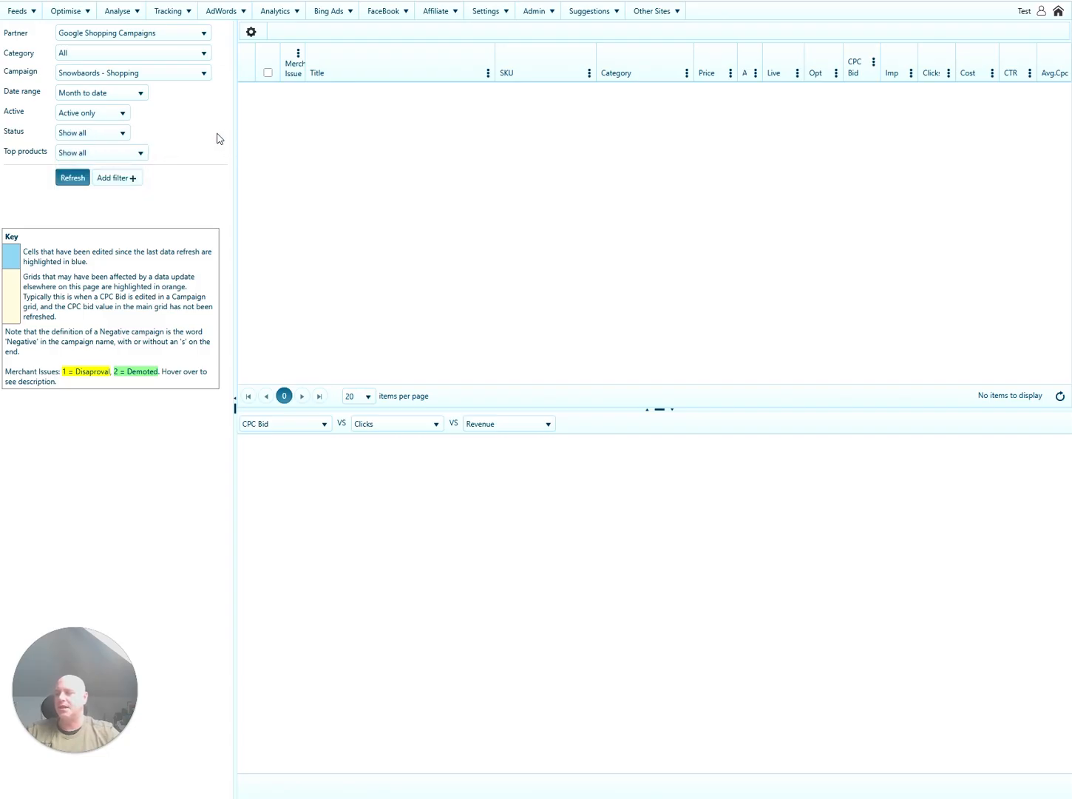
{"action": "left_click", "coordinate": [72, 178]}
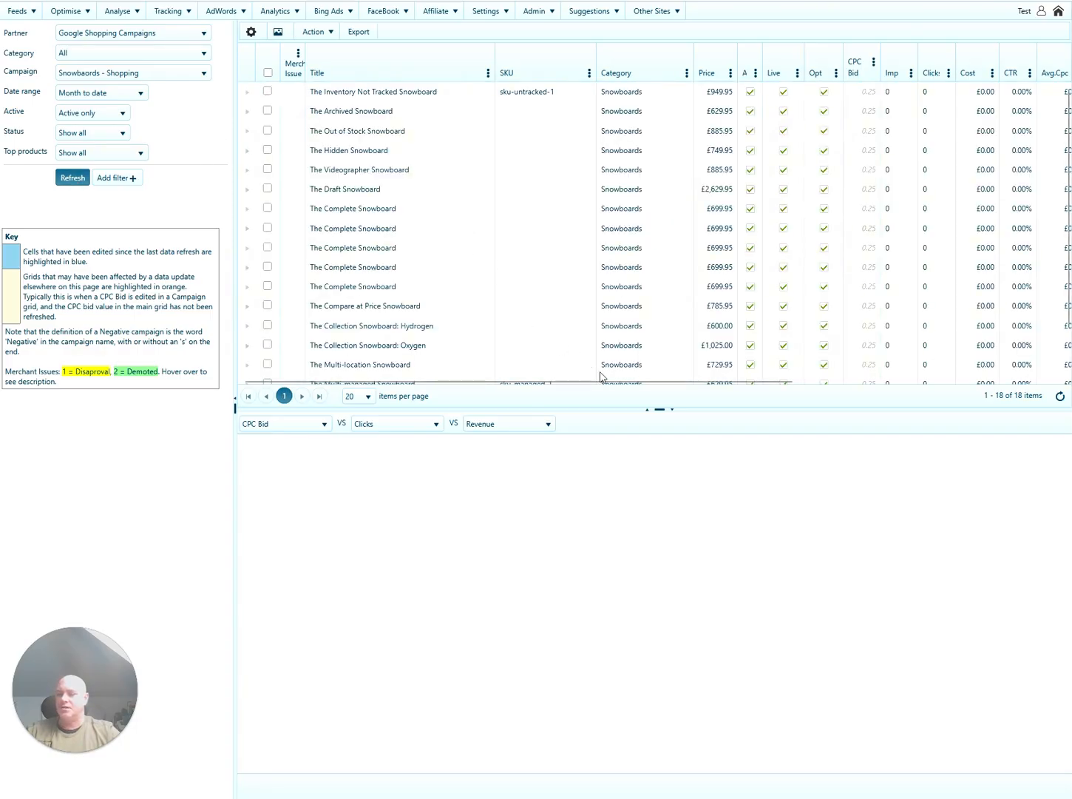
{"action": "left_click_drag", "start_coordinate": [606, 384], "coordinate": [827, 385]}
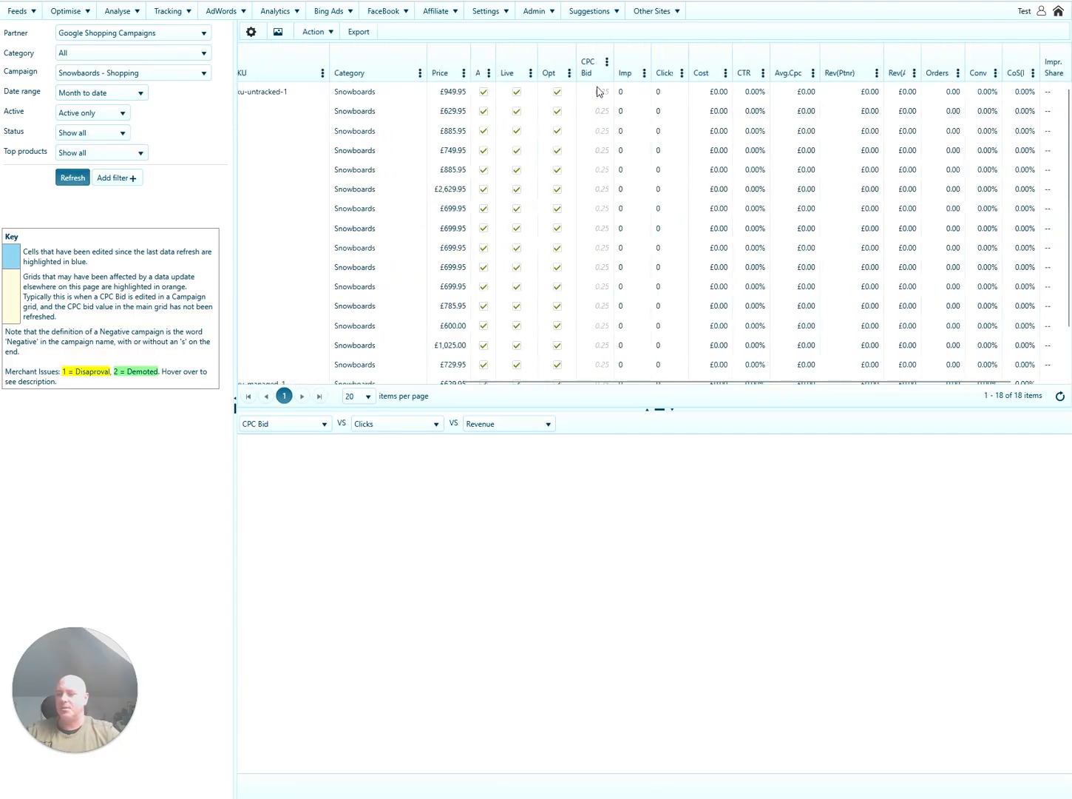
{"action": "scroll", "coordinate": [603, 241], "scroll_direction": "down", "scroll_amount": 2}
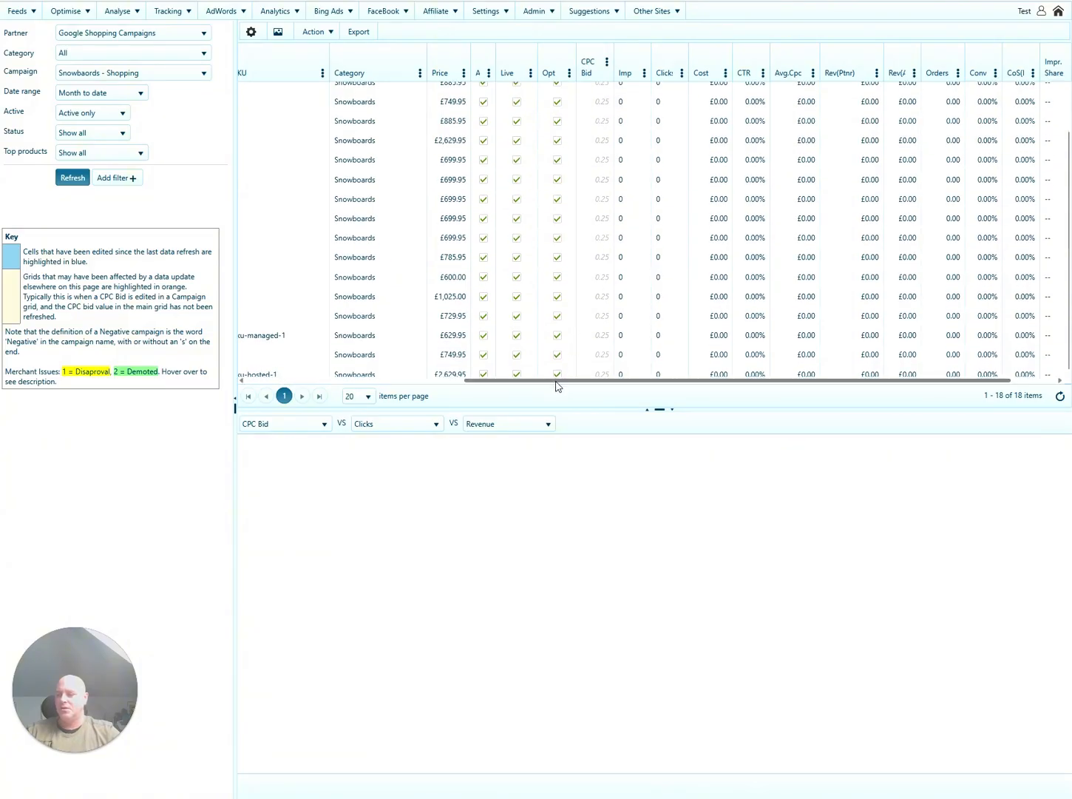
{"action": "scroll", "coordinate": [557, 384], "scroll_direction": "left", "scroll_amount": 3}
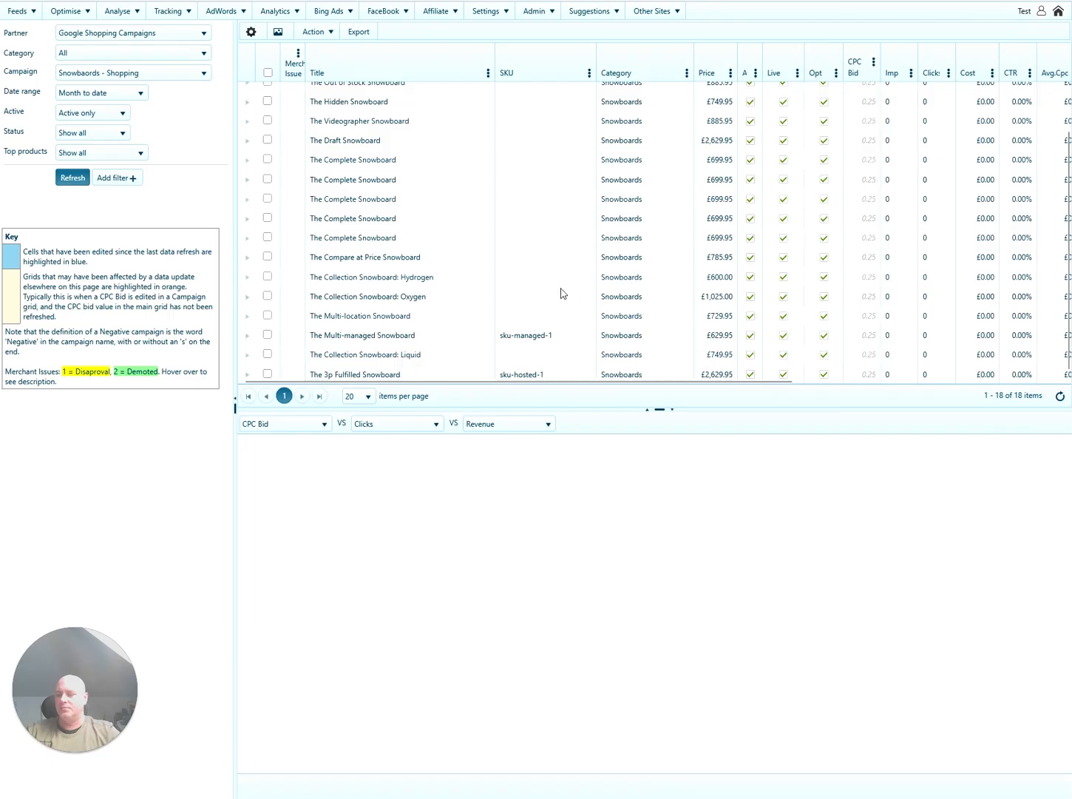
{"action": "left_click", "coordinate": [467, 297]}
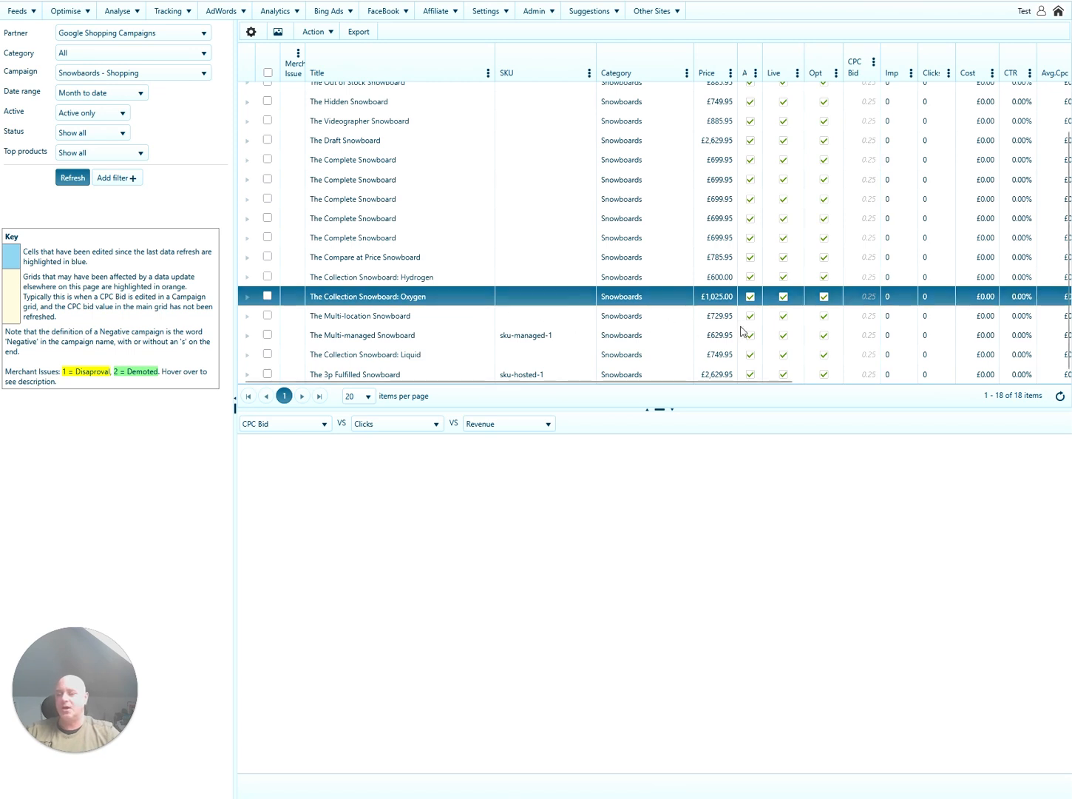
Enter CPC bid 0.65 on the Oxygen row and 0.45 on the Liquid row.
{"action": "left_click", "coordinate": [854, 300]}
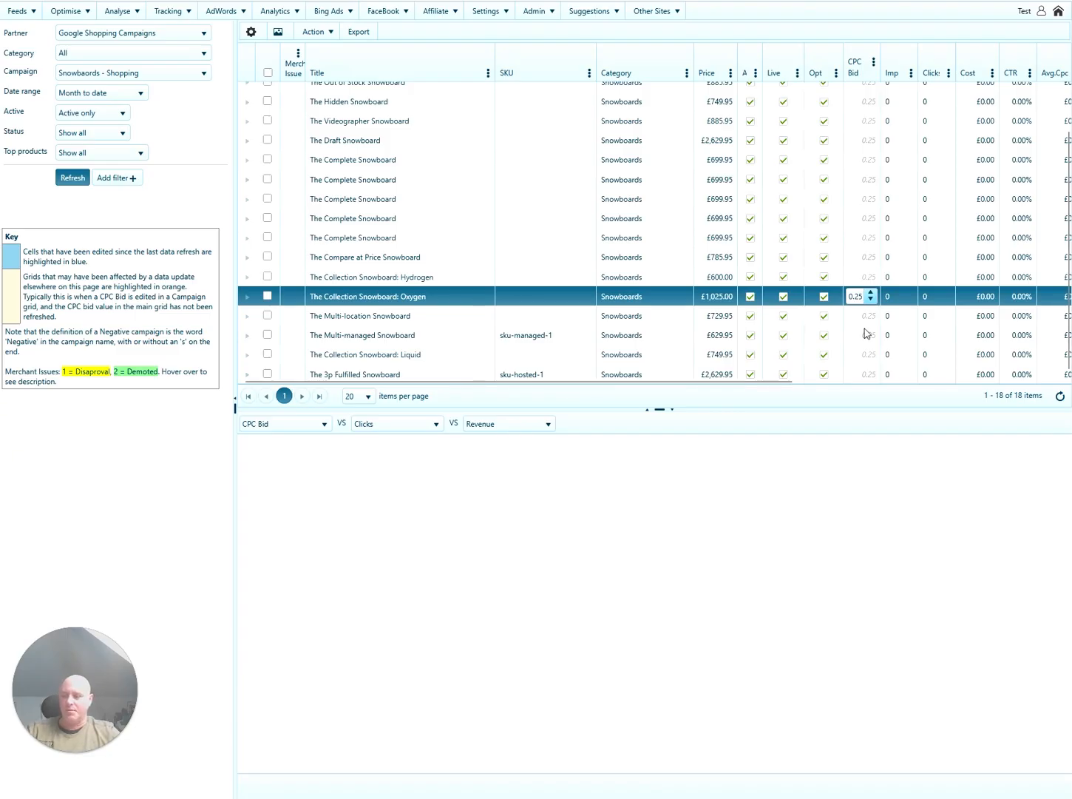
{"action": "type", "text": "65"}
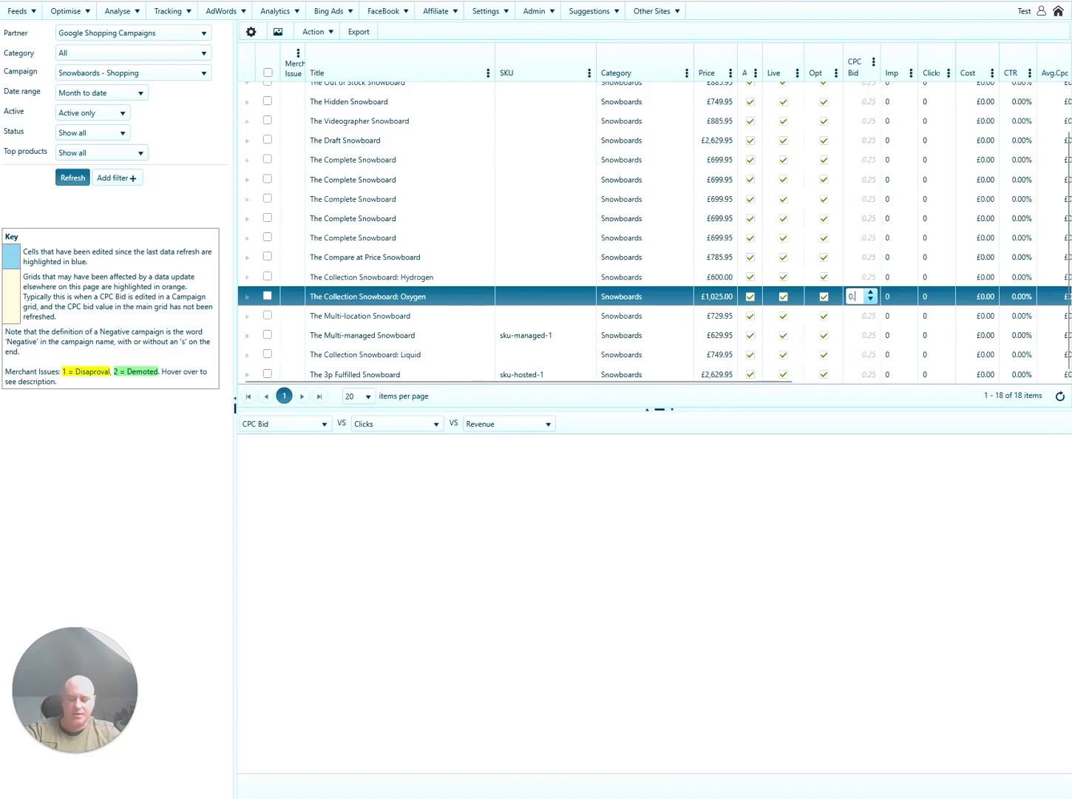
{"action": "left_click", "coordinate": [489, 297]}
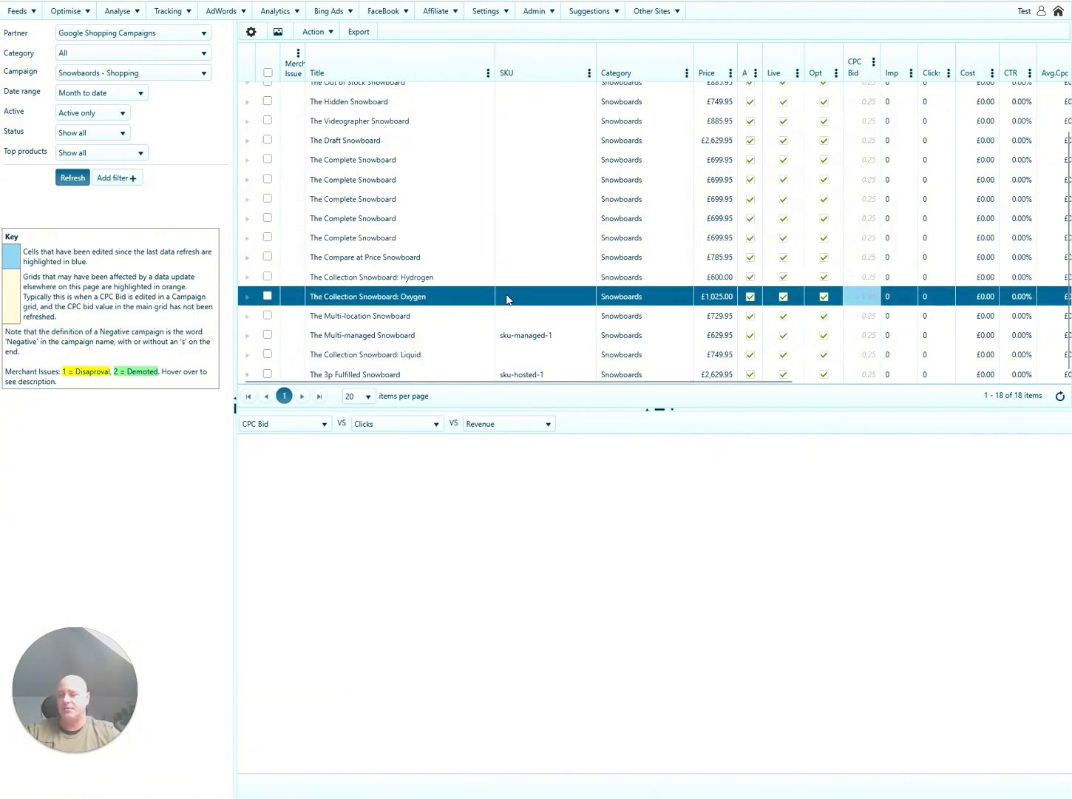
{"action": "left_click", "coordinate": [474, 354]}
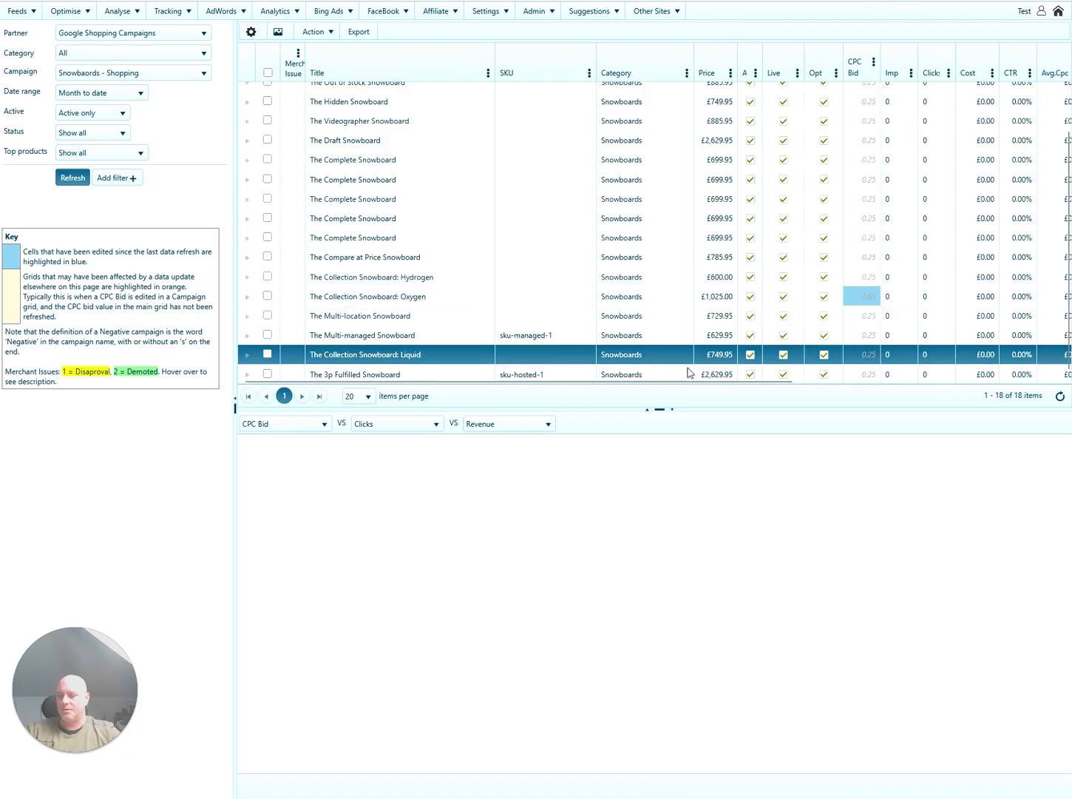
{"action": "left_click", "coordinate": [860, 357]}
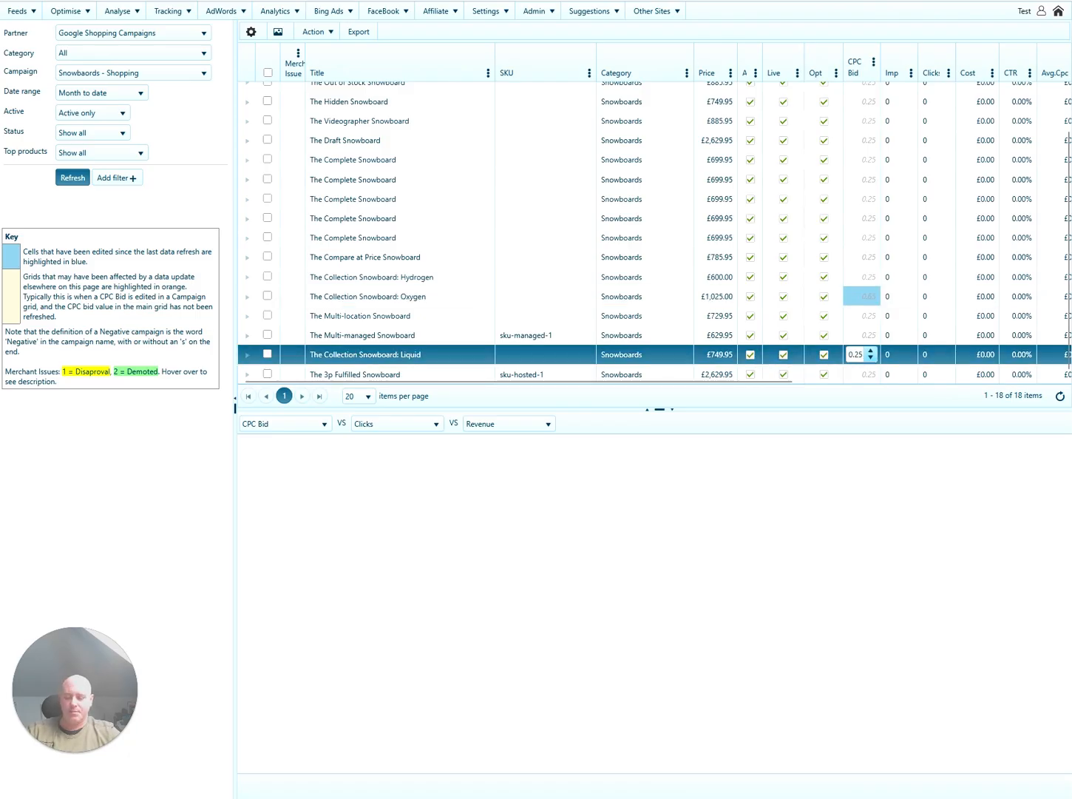
{"action": "key", "text": "BackSpace"}
{"action": "key", "text": "BackSpace"}
{"action": "type", "text": "45"}
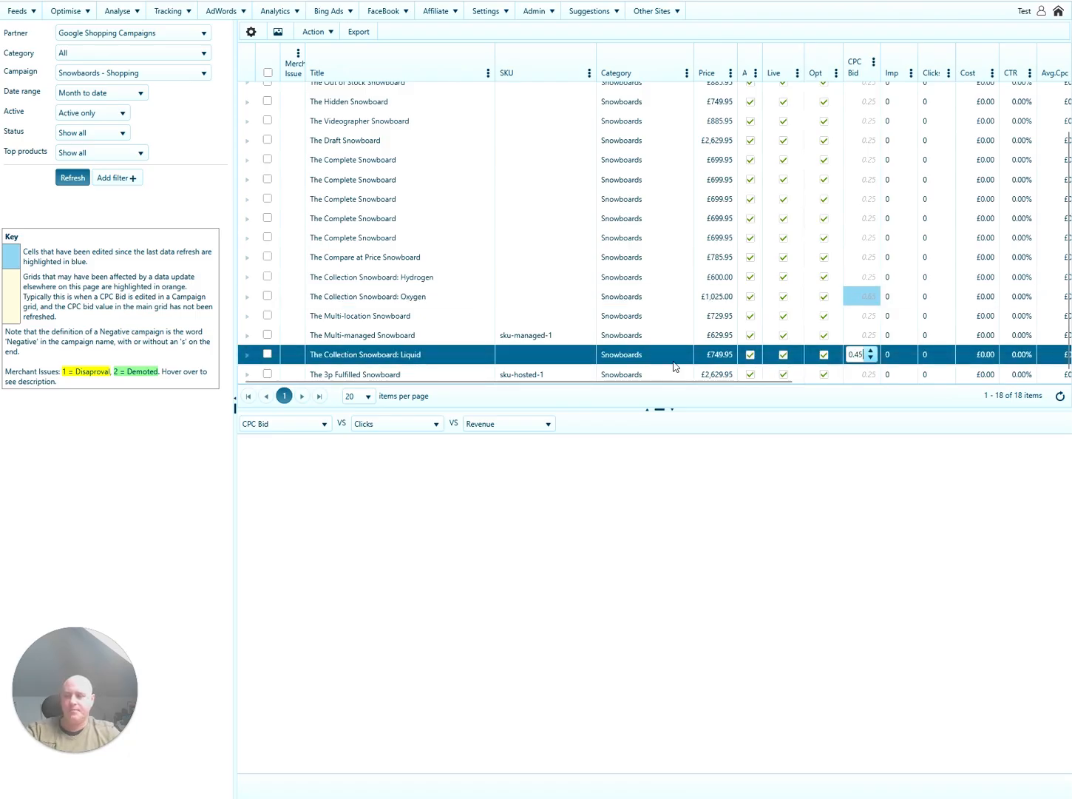
{"action": "left_click", "coordinate": [472, 356]}
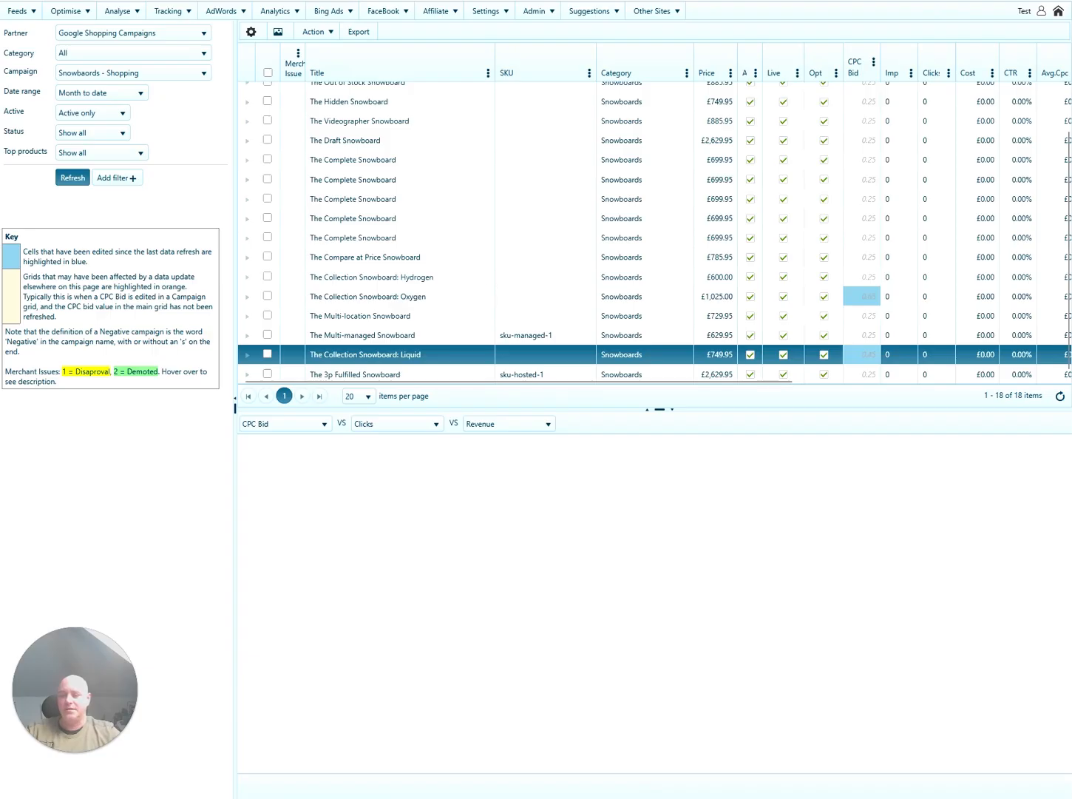
{"action": "left_click_drag", "start_coordinate": [545, 387], "coordinate": [507, 390]}
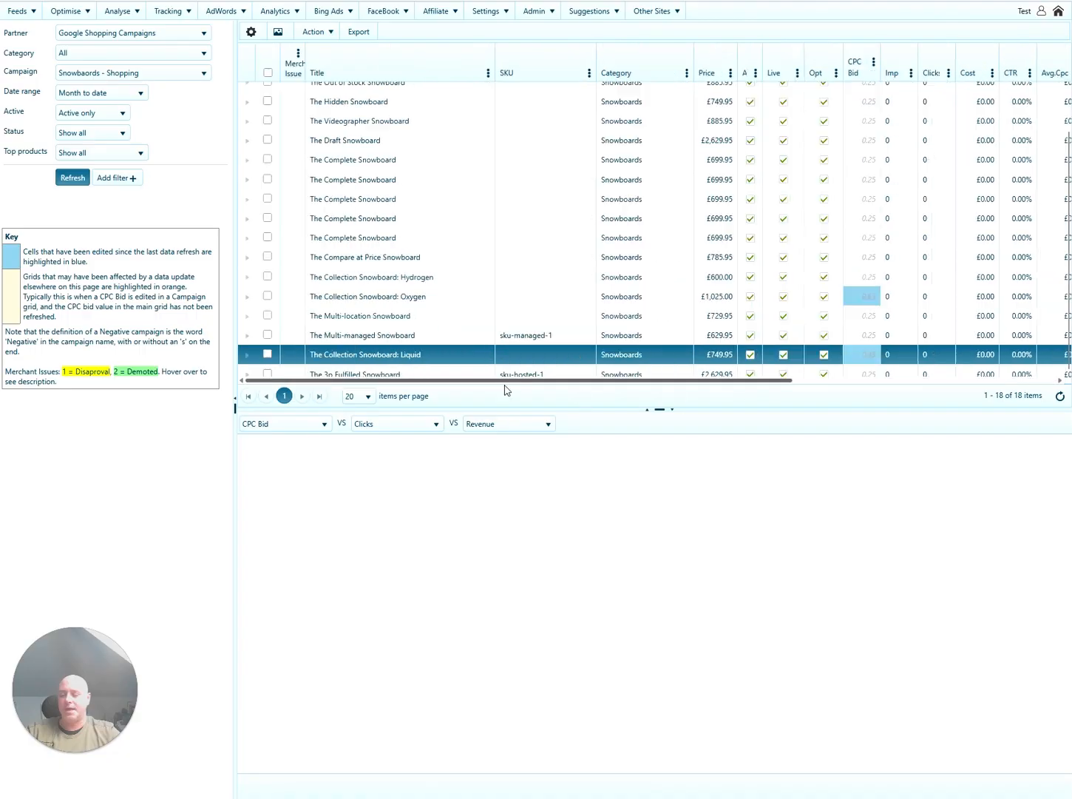
{"action": "left_click", "coordinate": [268, 160]}
Filter the product grid to items with Price less than 1000.
{"action": "left_click", "coordinate": [268, 180]}
{"action": "left_click", "coordinate": [268, 198]}
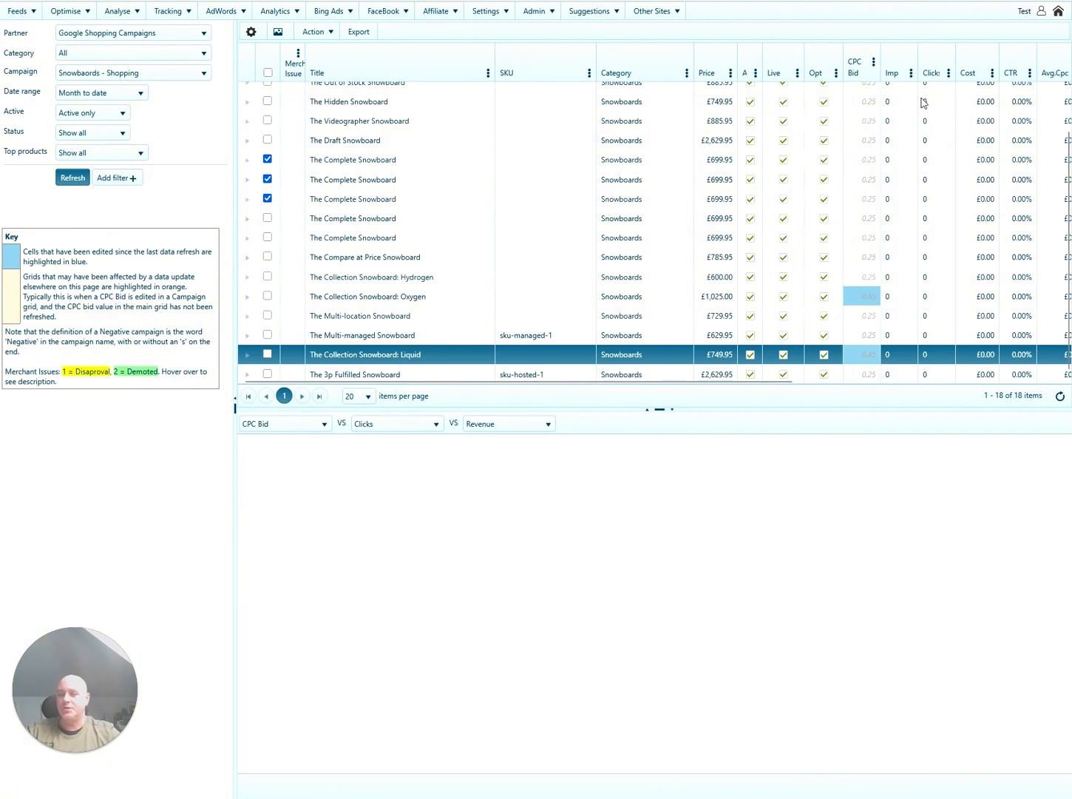
{"action": "left_click", "coordinate": [729, 73]}
{"action": "mouse_move", "coordinate": [752, 147]}
{"action": "left_click", "coordinate": [865, 162]}
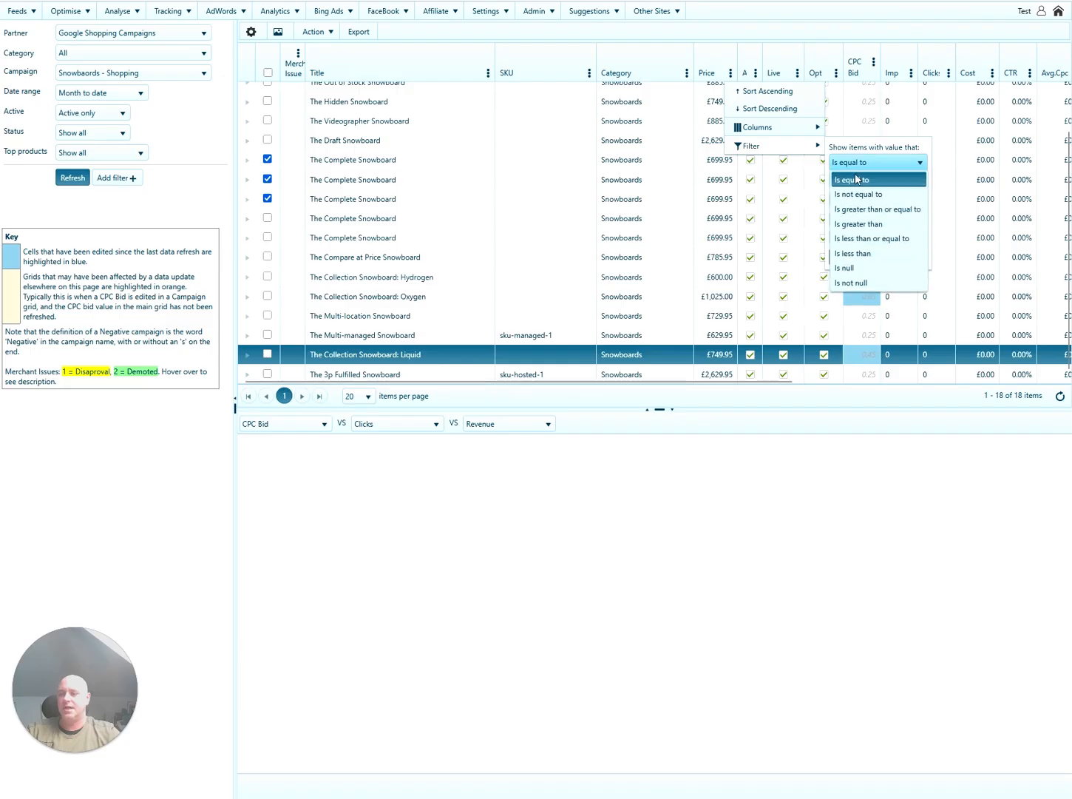
{"action": "left_click", "coordinate": [858, 254]}
{"action": "left_click", "coordinate": [869, 179]}
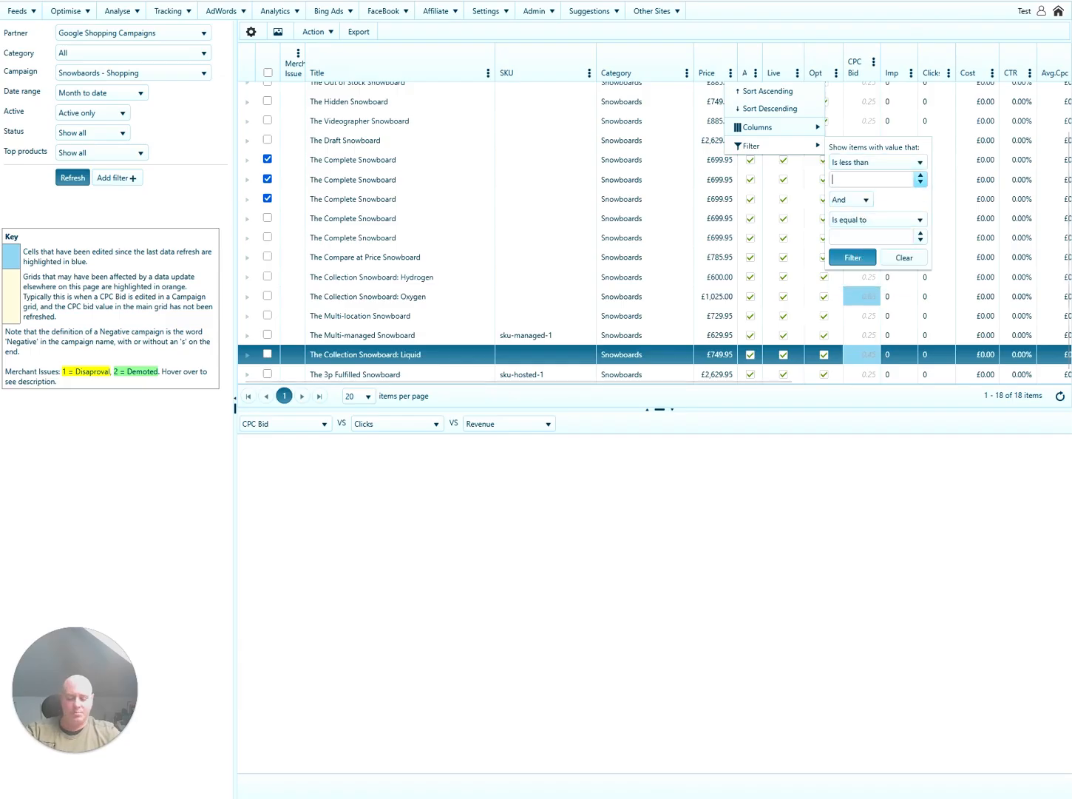
{"action": "type", "text": "2"}
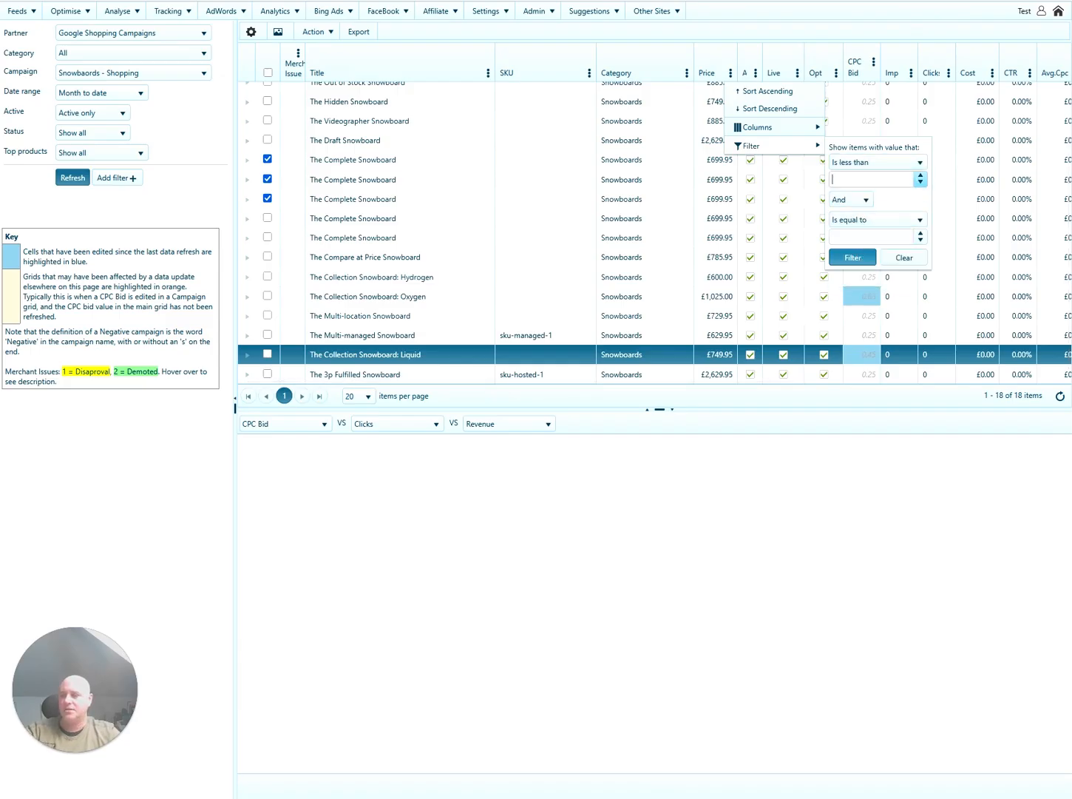
{"action": "type", "text": "1000"}
{"action": "left_click", "coordinate": [853, 258]}
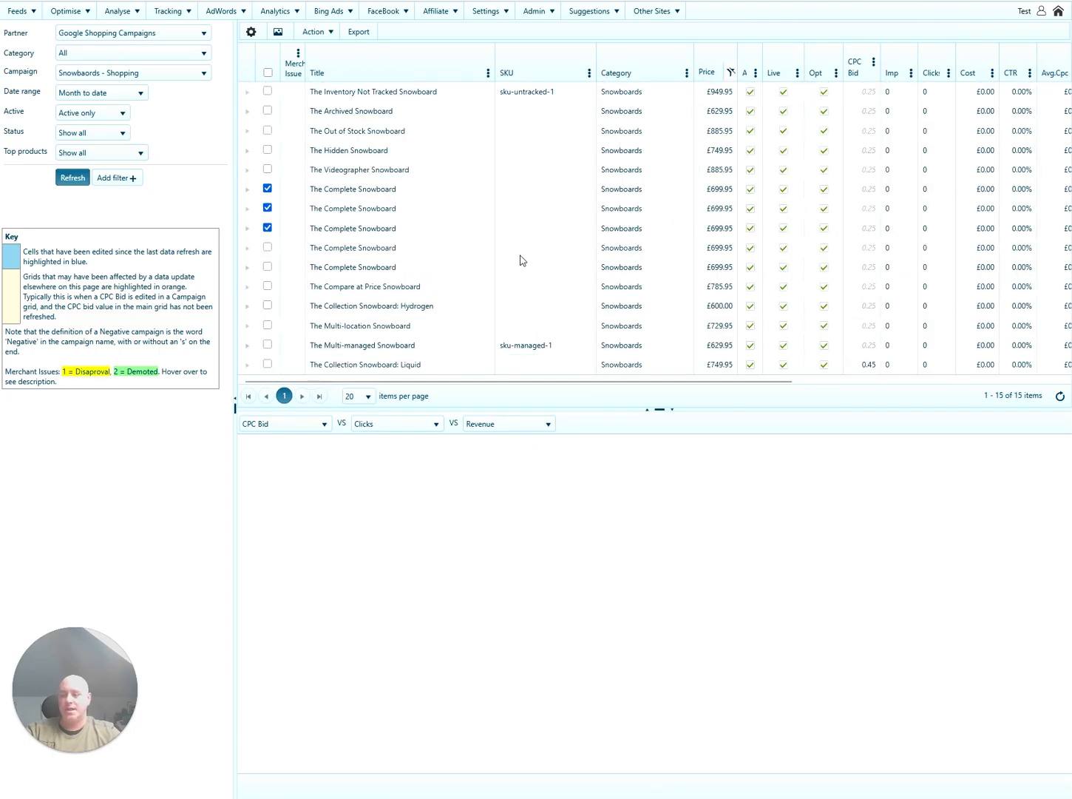
Select all 15 filtered products and cut their CPC bids by 30%.
{"action": "left_click", "coordinate": [268, 72]}
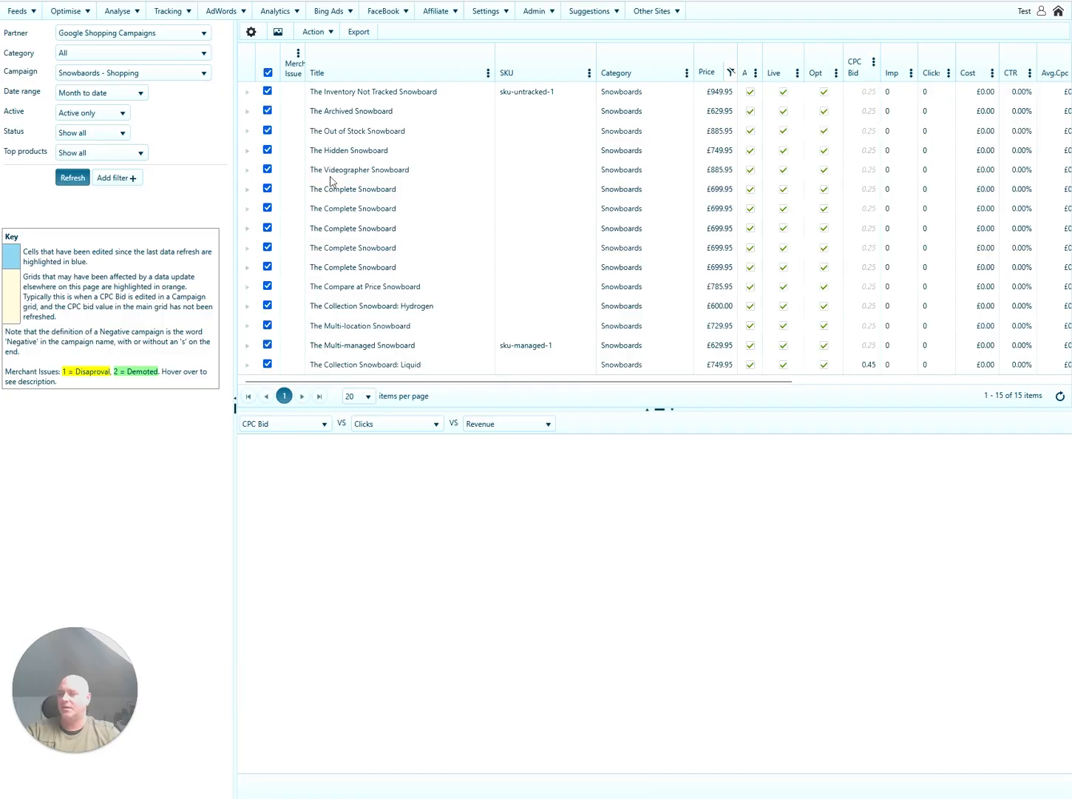
{"action": "left_click", "coordinate": [317, 32]}
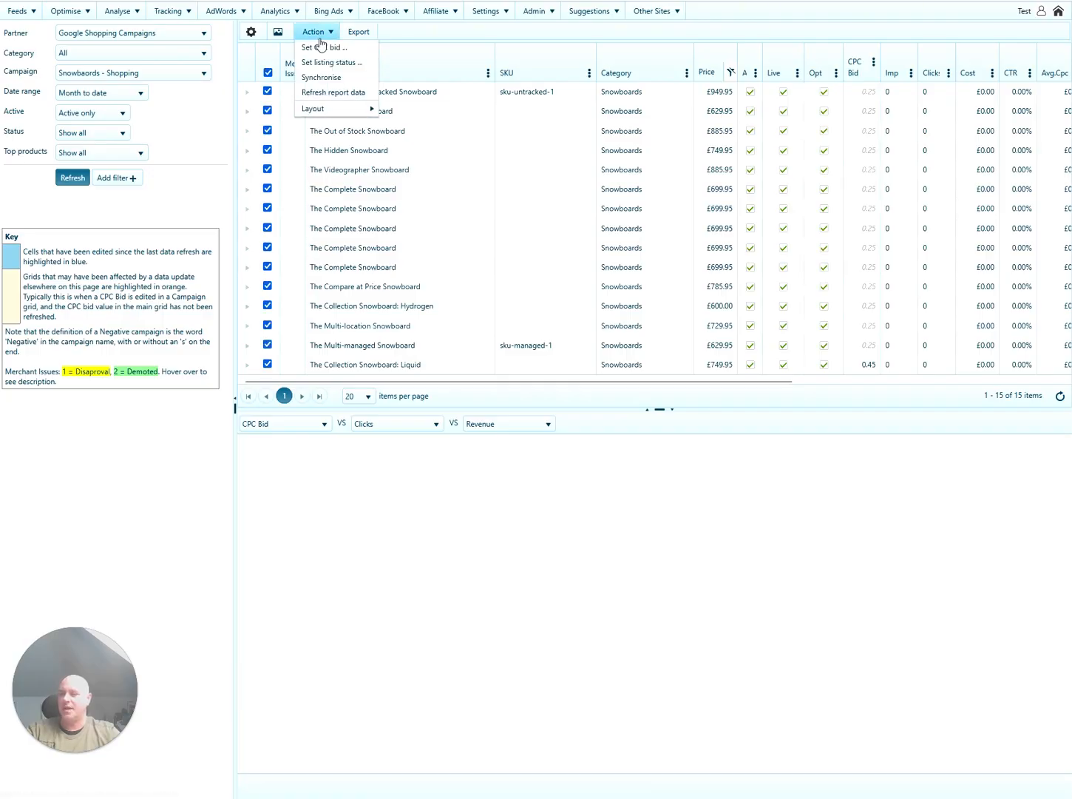
{"action": "left_click", "coordinate": [320, 44]}
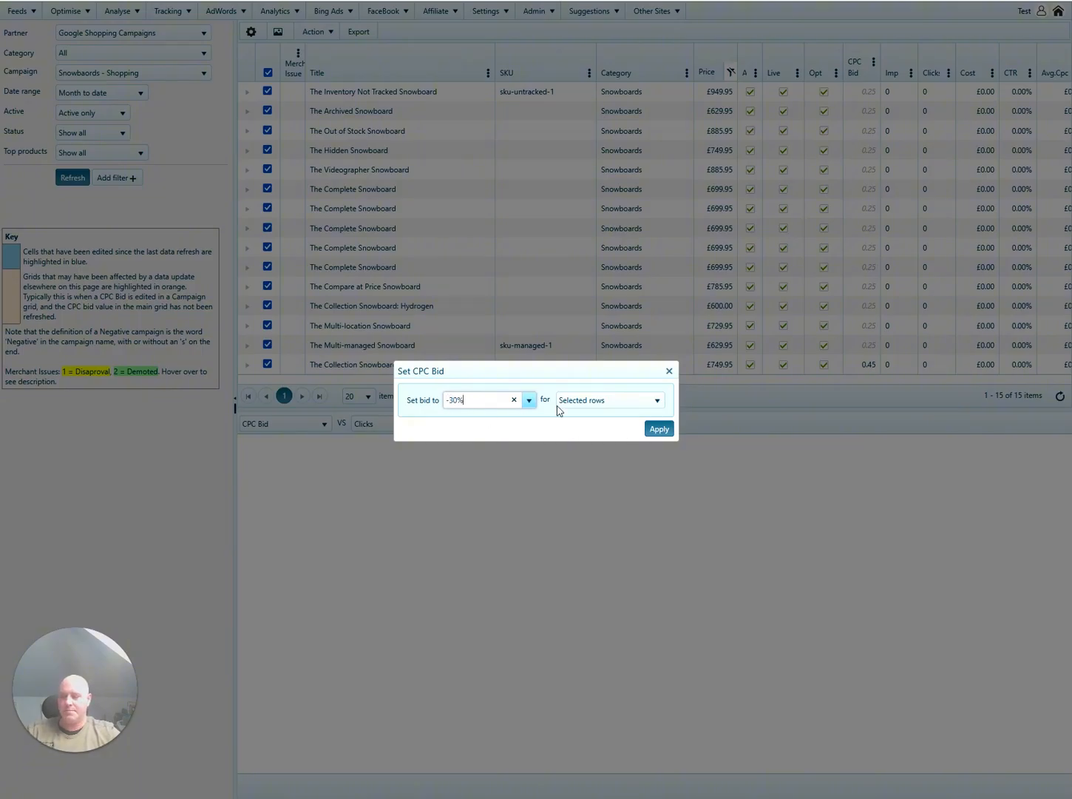
{"action": "left_click", "coordinate": [659, 429]}
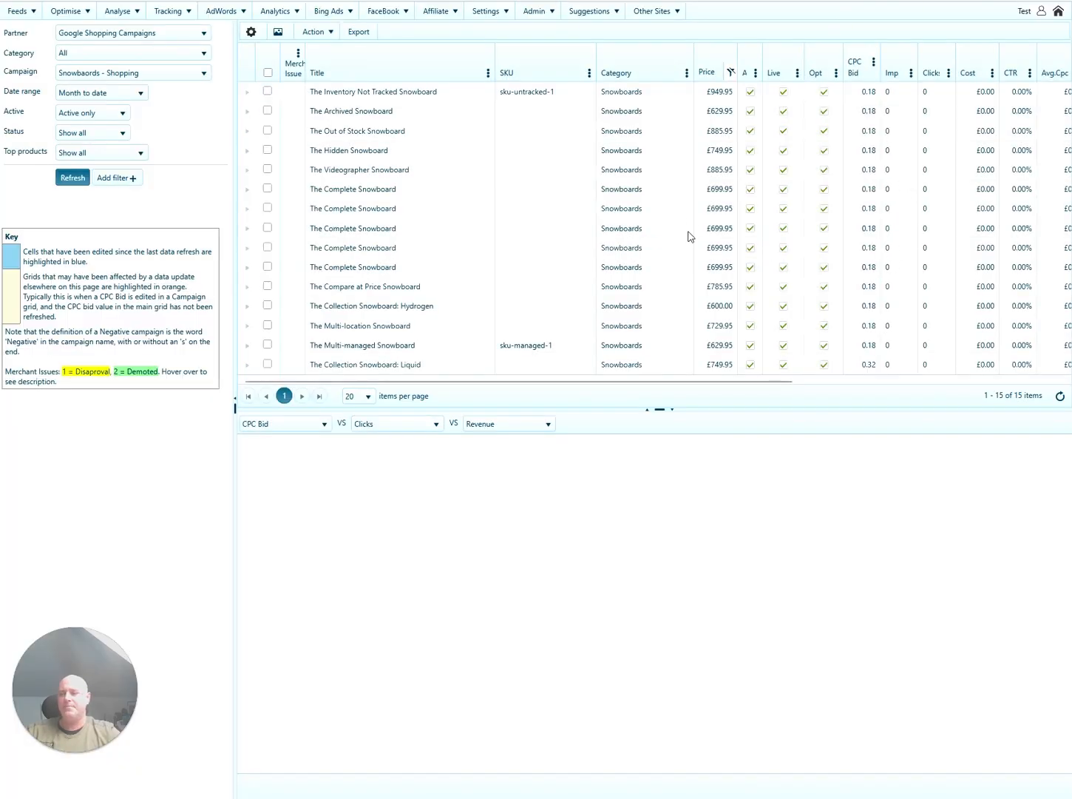
{"action": "left_click_drag", "start_coordinate": [765, 385], "coordinate": [1054, 383]}
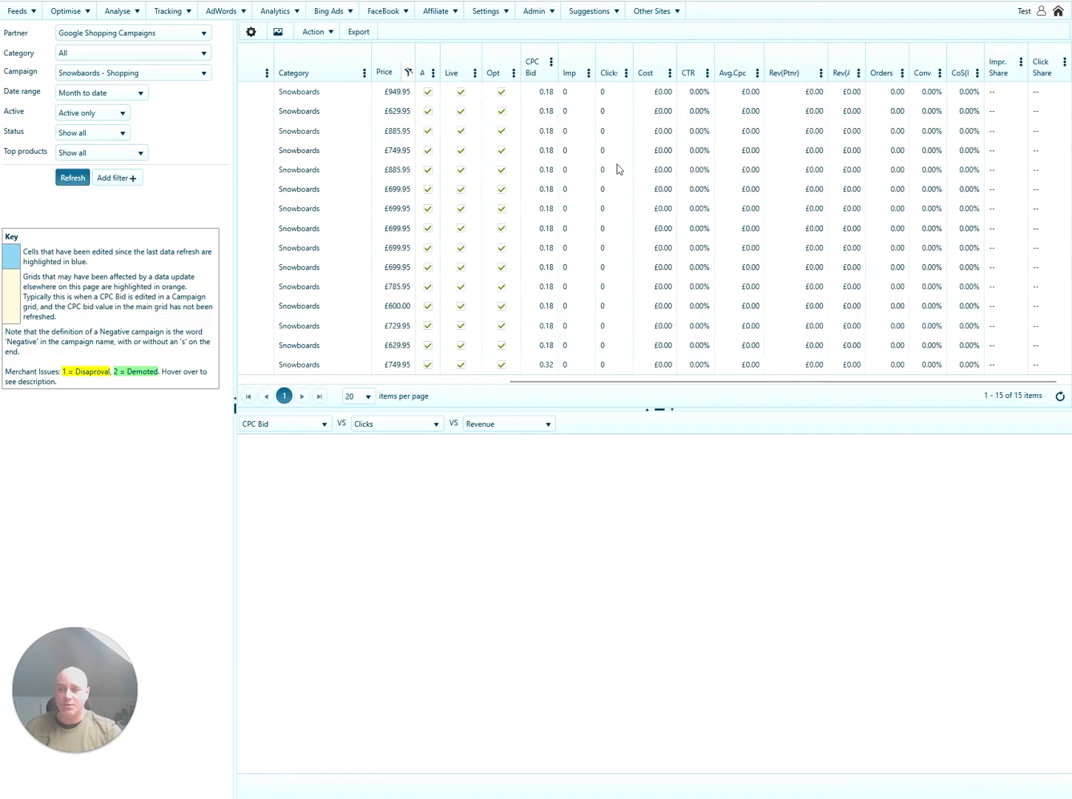
Bring the Title and SKU columns back into view and open the Top products report.
{"action": "left_click", "coordinate": [481, 383]}
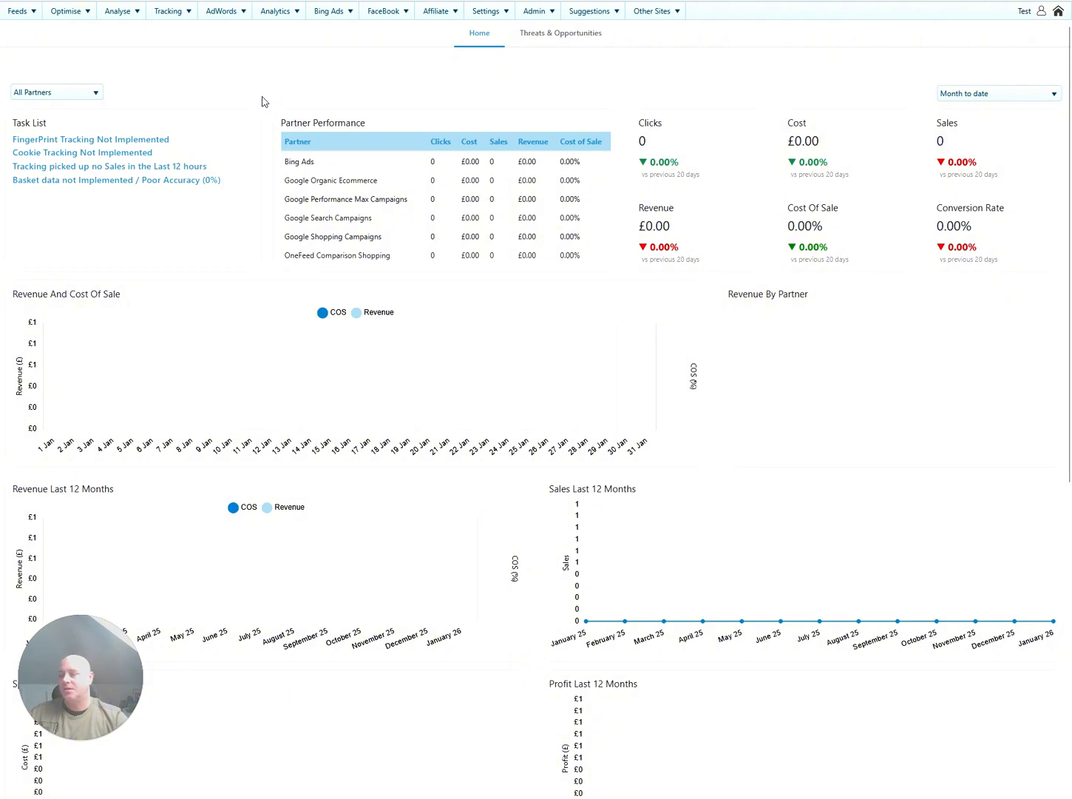
{"action": "mouse_move", "coordinate": [72, 15]}
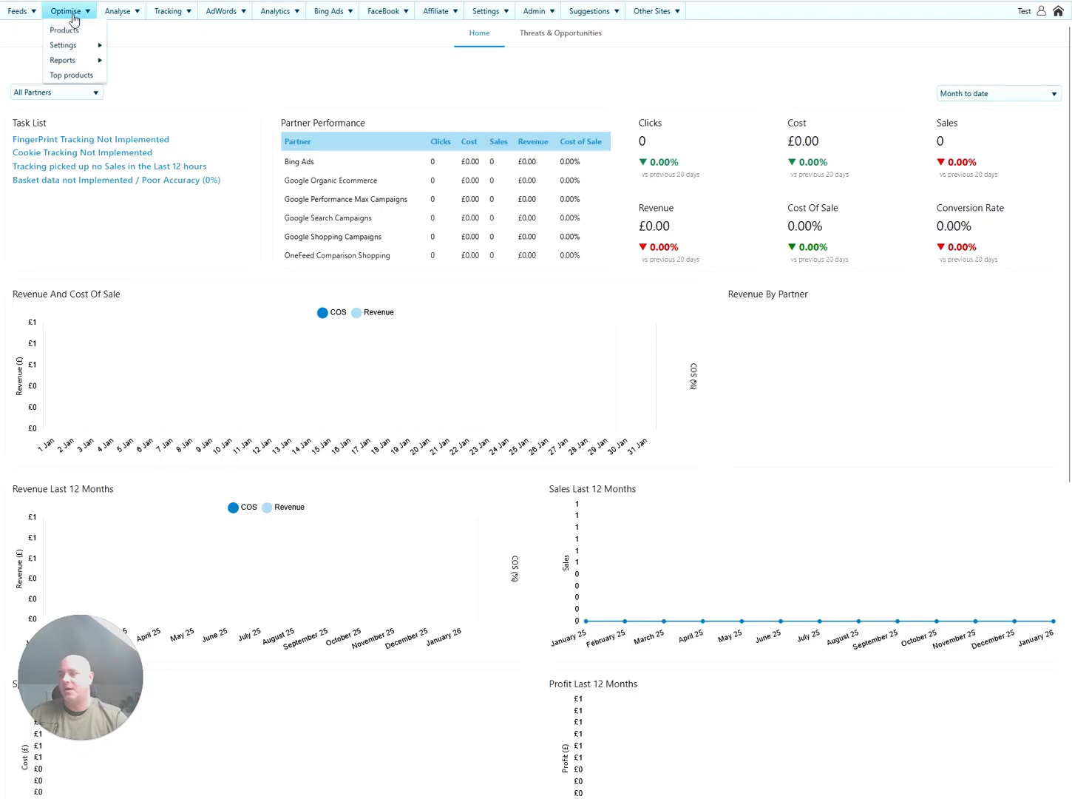
{"action": "left_click", "coordinate": [79, 87]}
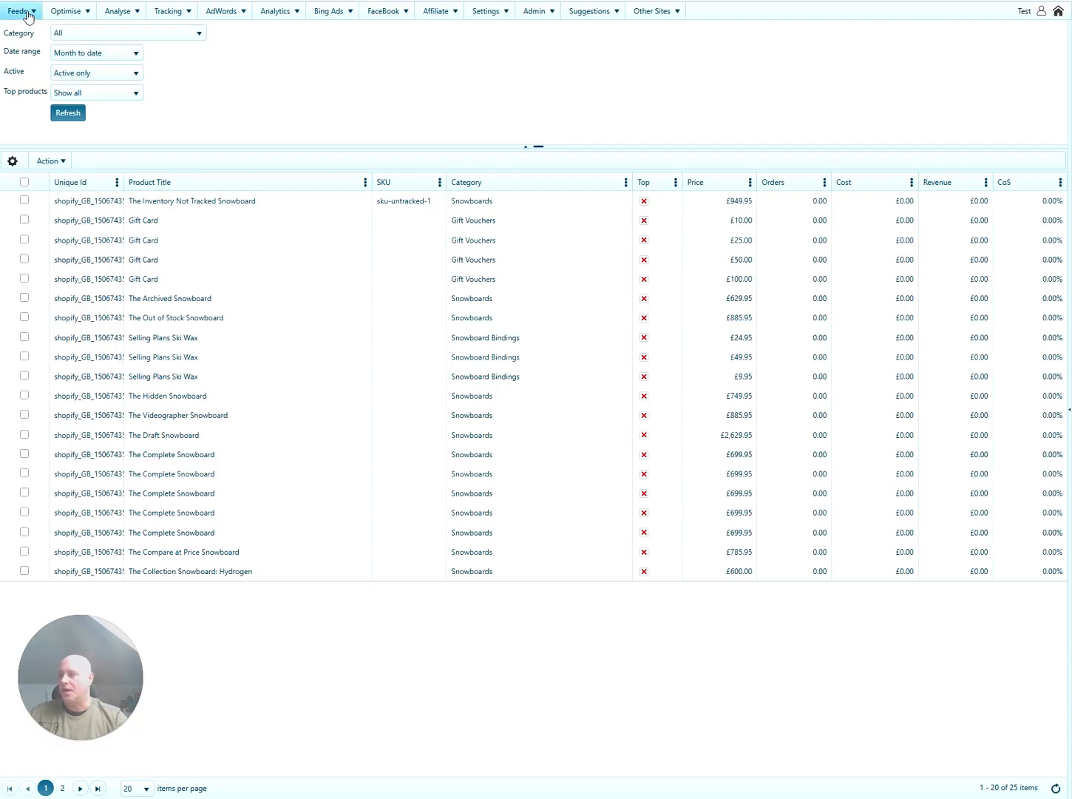
Open the master feed rules list and select the SKU-based Top product rule.
{"action": "mouse_move", "coordinate": [28, 12]}
{"action": "left_click", "coordinate": [94, 57]}
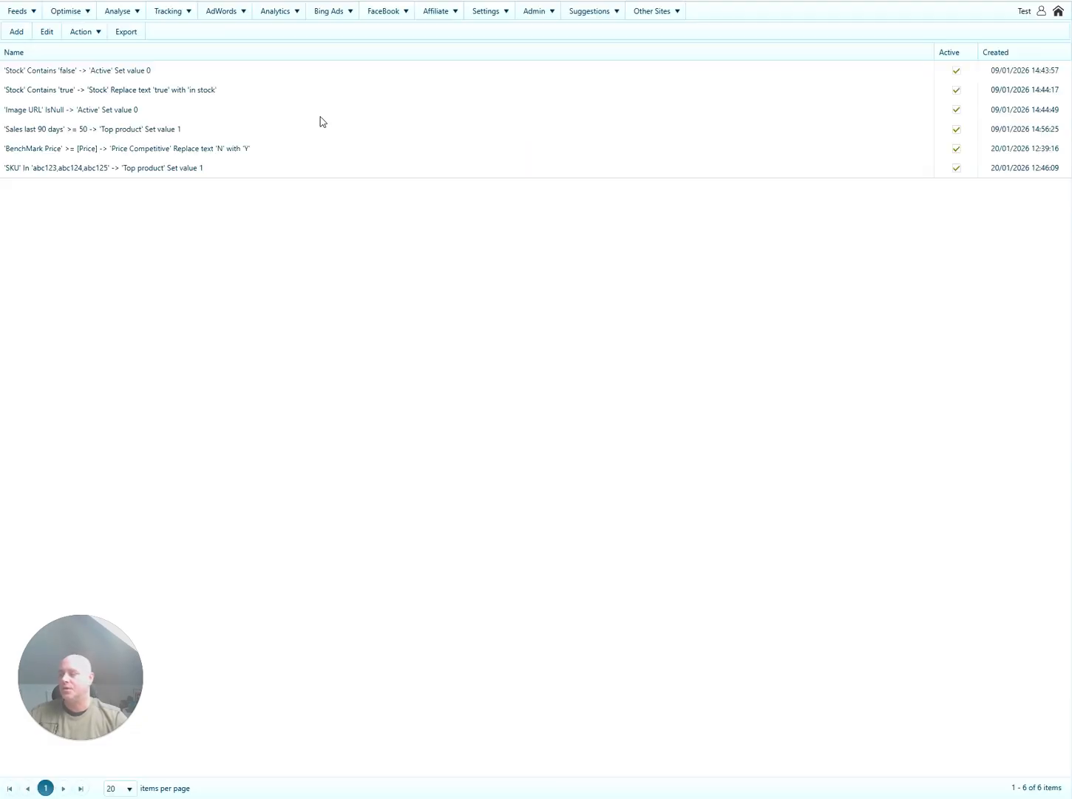
{"action": "left_click", "coordinate": [102, 164]}
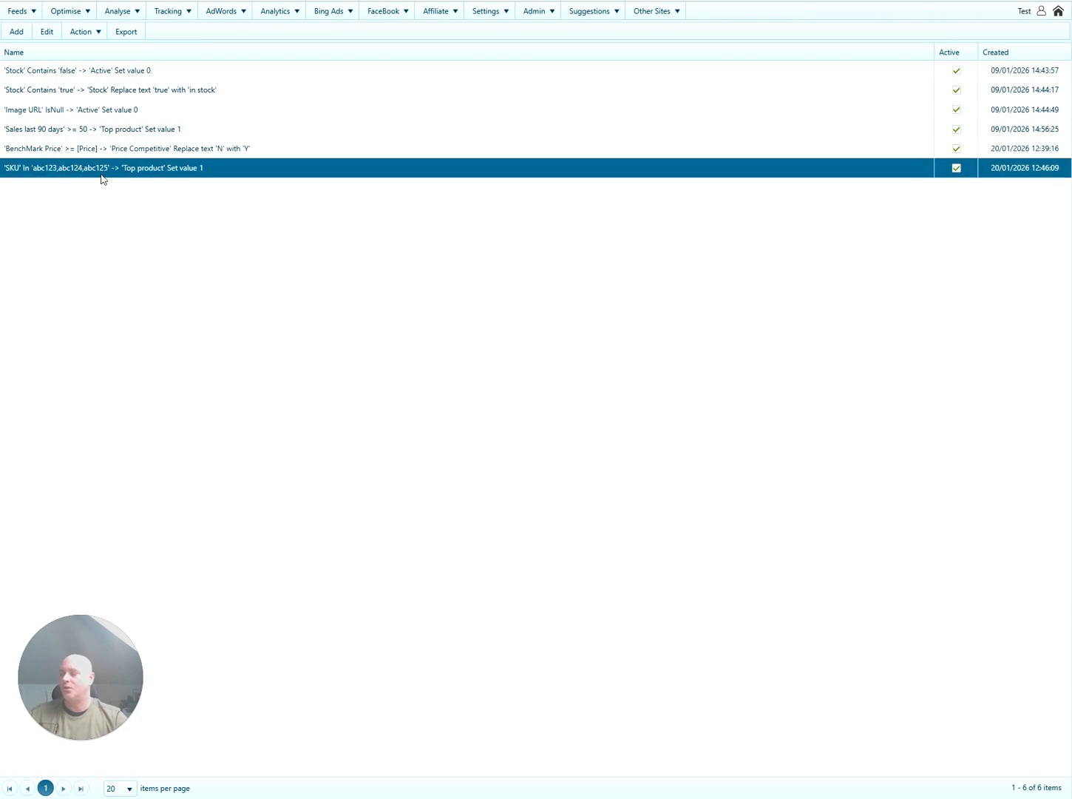
In the master feed wizard's Map columns step, set Top product's population formula to 0.
{"action": "left_click", "coordinate": [17, 11]}
{"action": "mouse_move", "coordinate": [35, 33]}
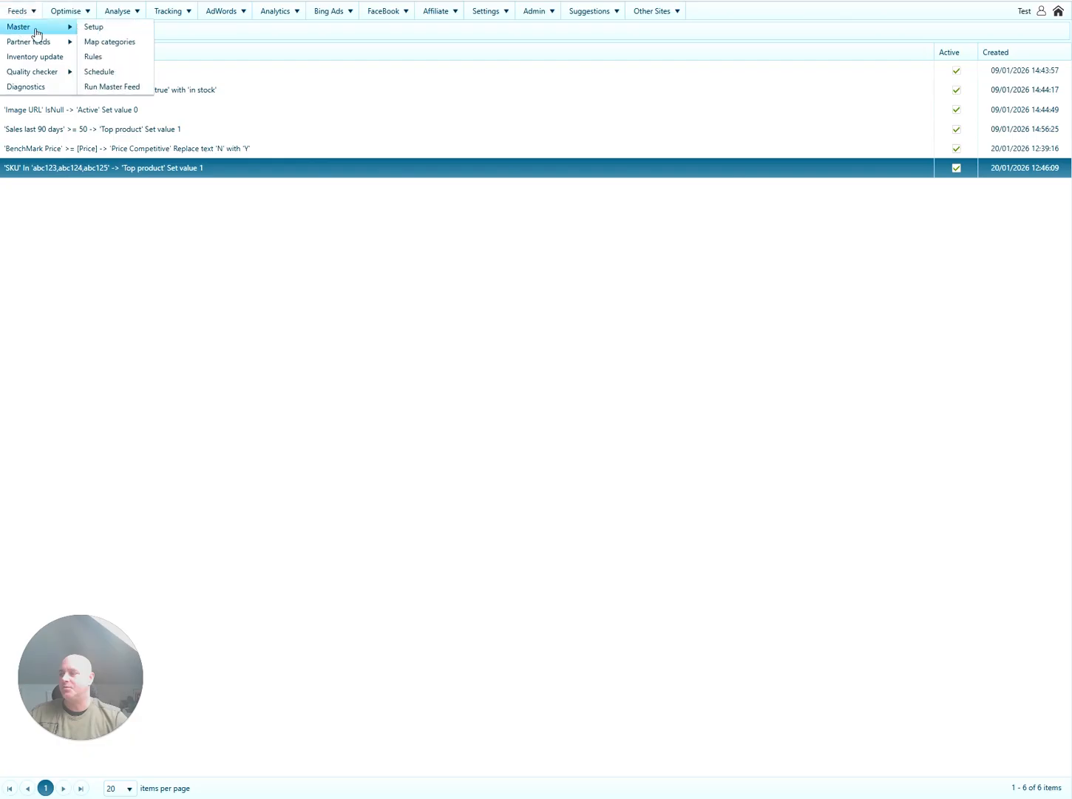
{"action": "left_click", "coordinate": [98, 28]}
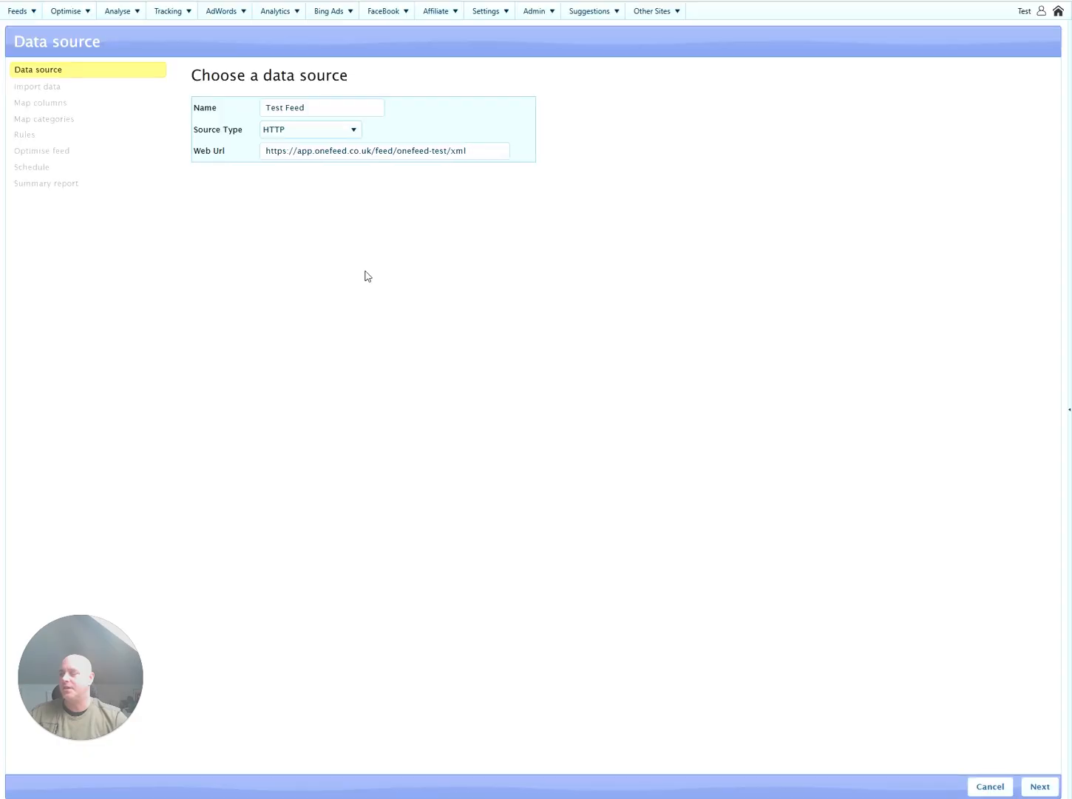
{"action": "left_click", "coordinate": [1038, 785]}
{"action": "left_click", "coordinate": [1039, 785]}
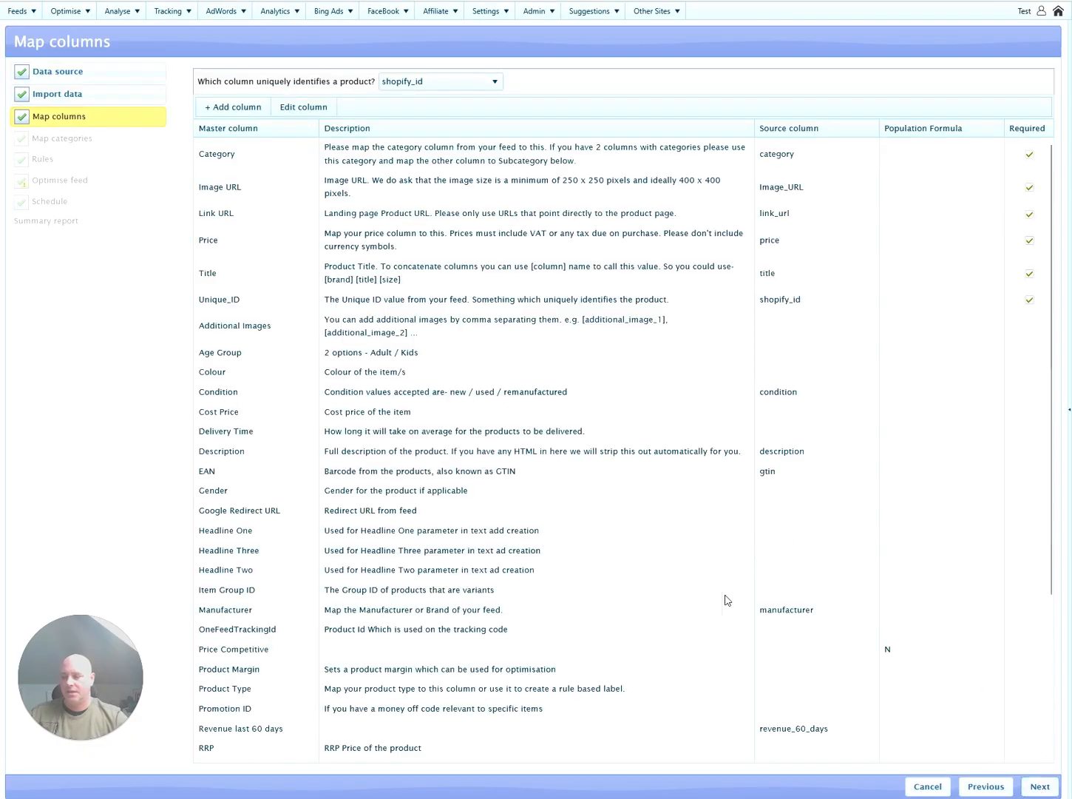
{"action": "scroll", "coordinate": [692, 569], "scroll_direction": "down", "scroll_amount": 3}
{"action": "left_click", "coordinate": [923, 748]}
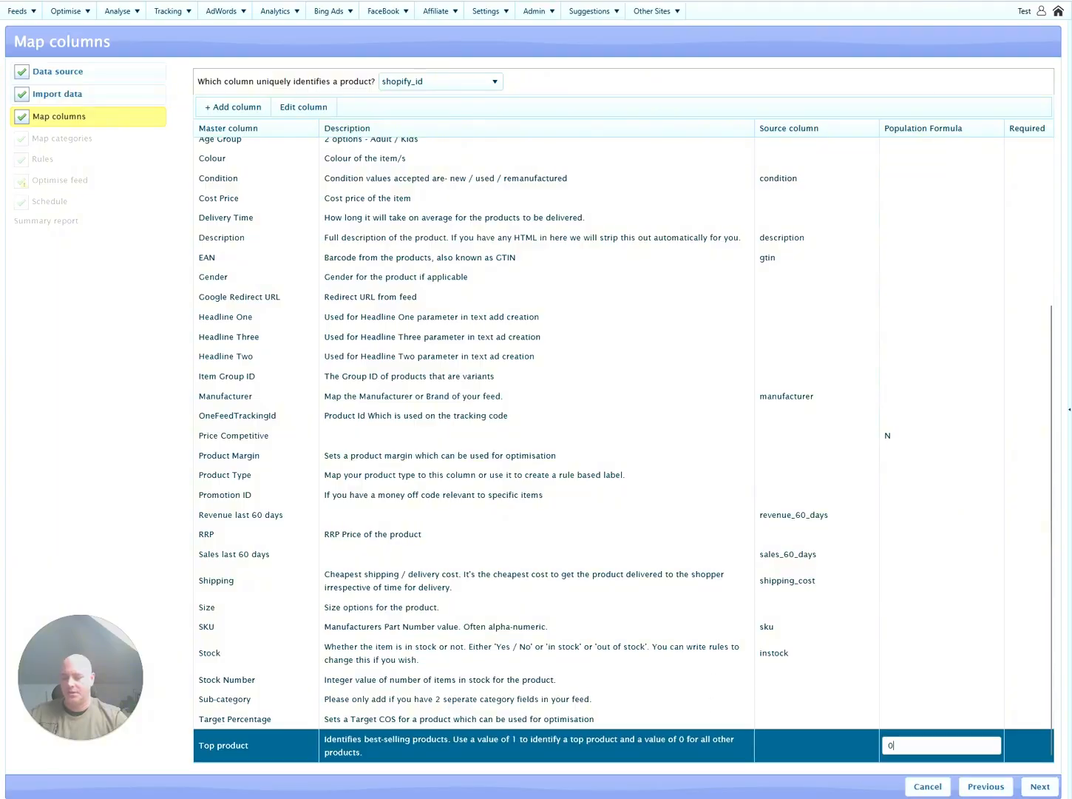
{"action": "left_click", "coordinate": [718, 748]}
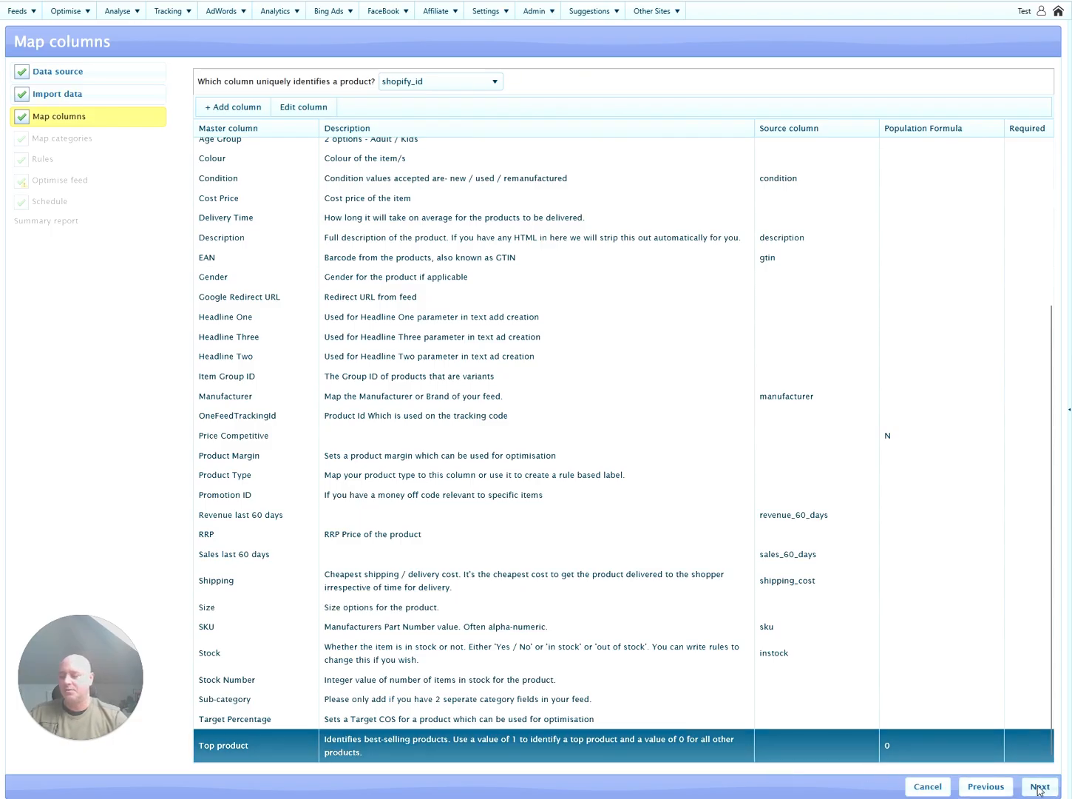
{"action": "left_click", "coordinate": [20, 10]}
Delete the old SKU-based Top product rule from the master rules list.
{"action": "mouse_move", "coordinate": [34, 27]}
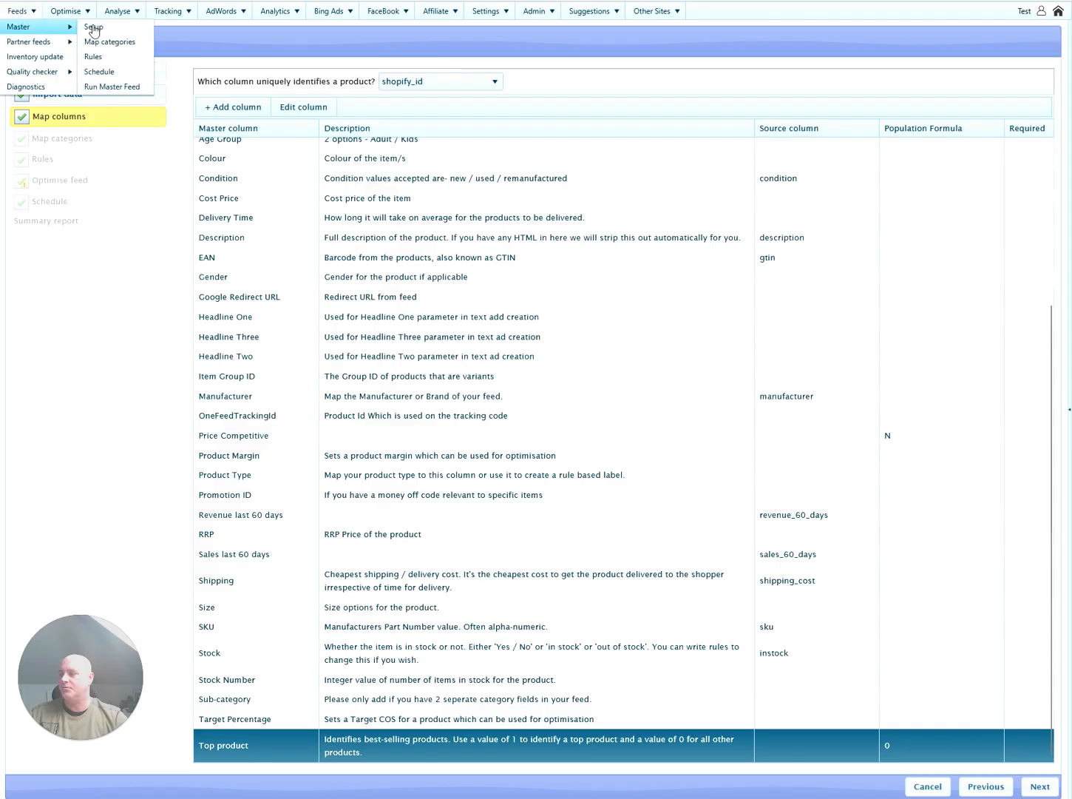
{"action": "left_click", "coordinate": [94, 57]}
{"action": "left_click", "coordinate": [176, 167]}
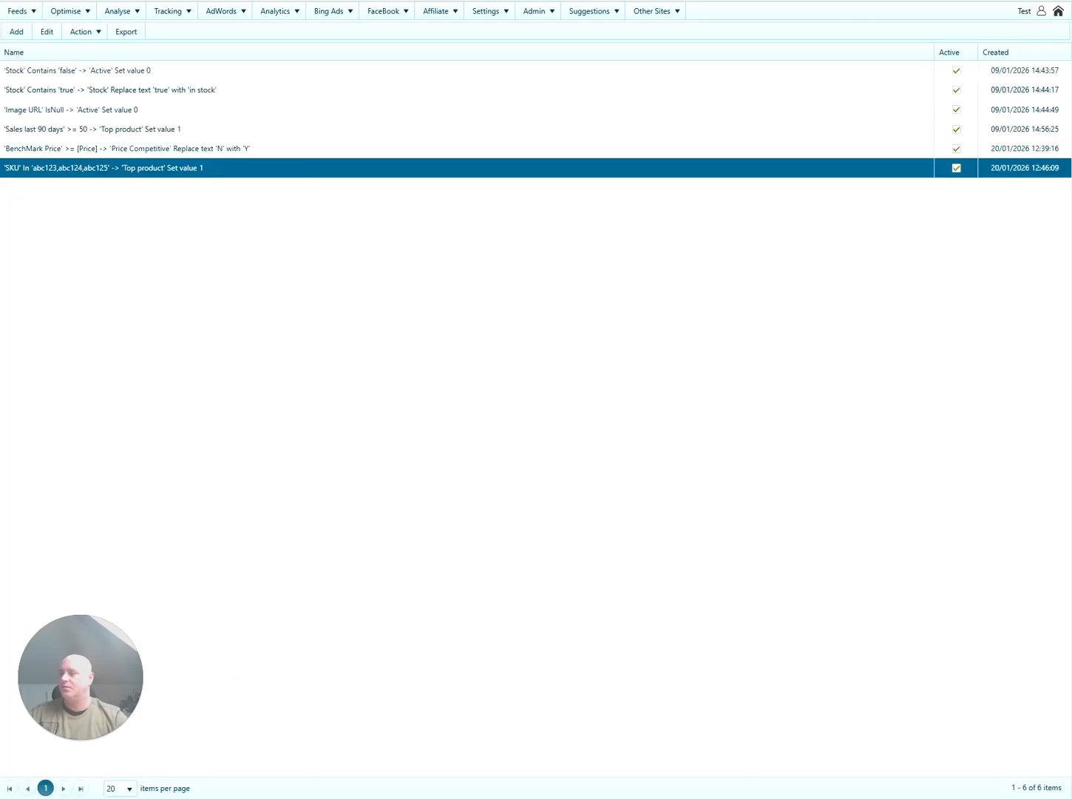
{"action": "left_click", "coordinate": [96, 37]}
{"action": "left_click", "coordinate": [81, 48]}
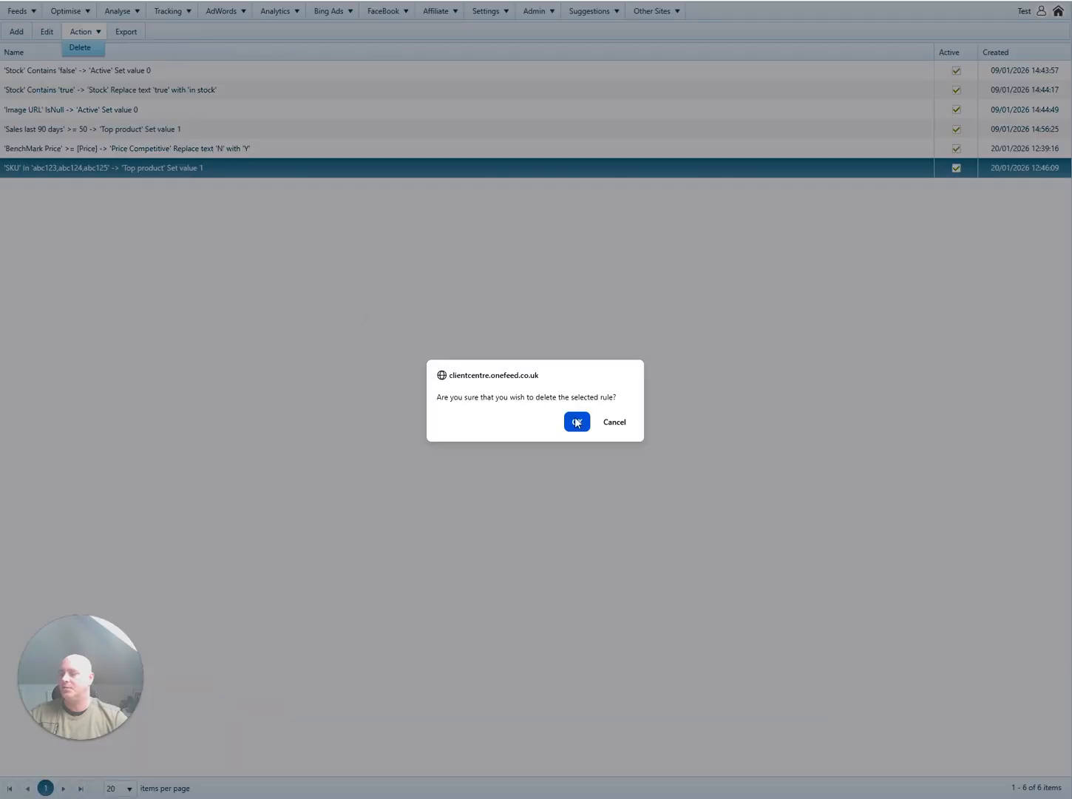
{"action": "key", "text": "Return"}
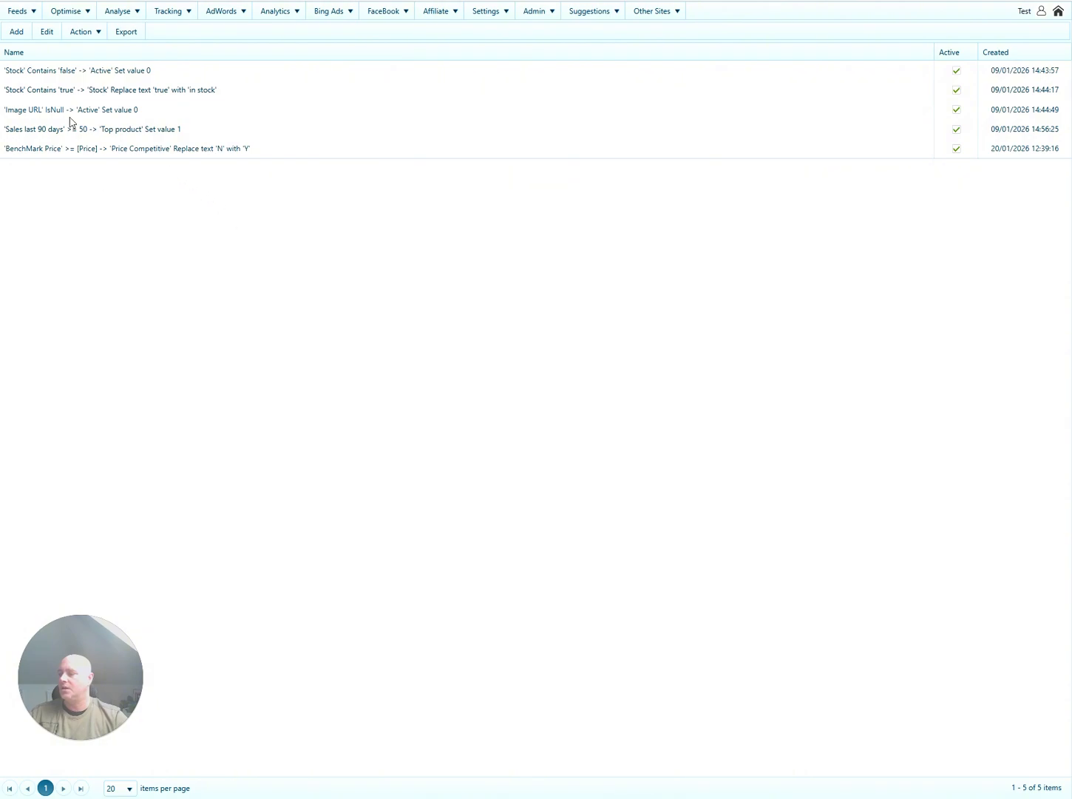
Add a new rule whose condition column is Unique_ID.
{"action": "left_click", "coordinate": [15, 31]}
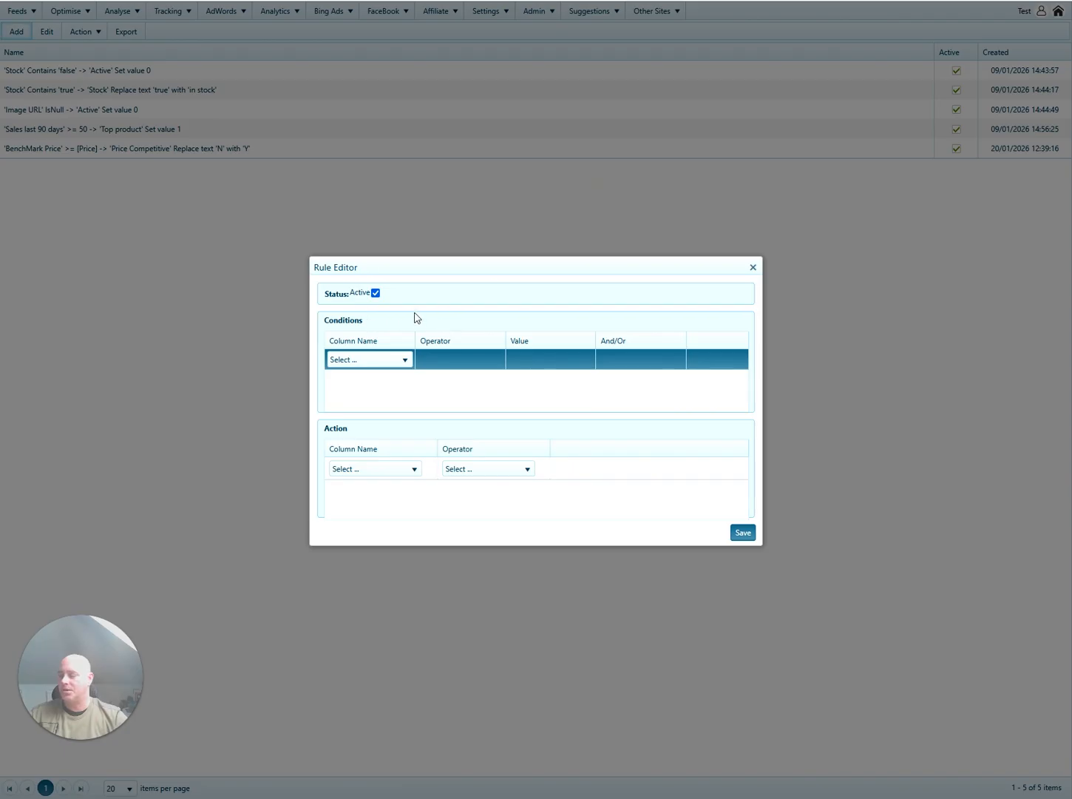
{"action": "left_click", "coordinate": [389, 361]}
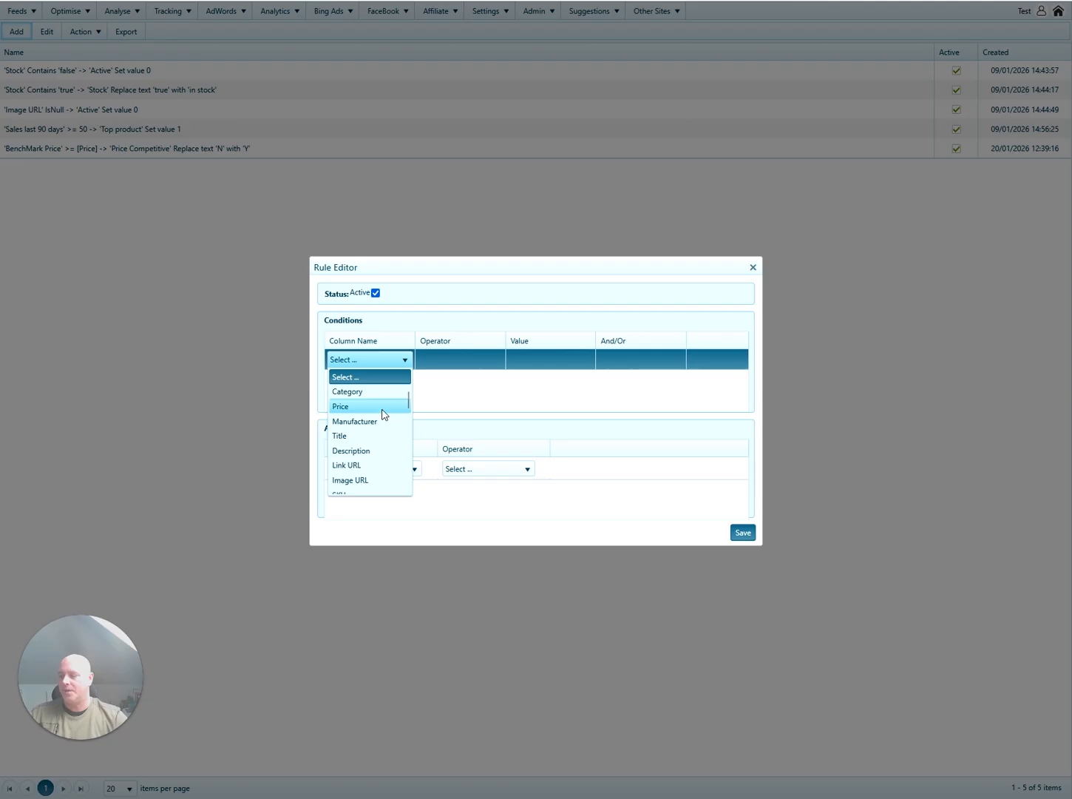
{"action": "scroll", "coordinate": [385, 416], "scroll_direction": "down", "scroll_amount": 6}
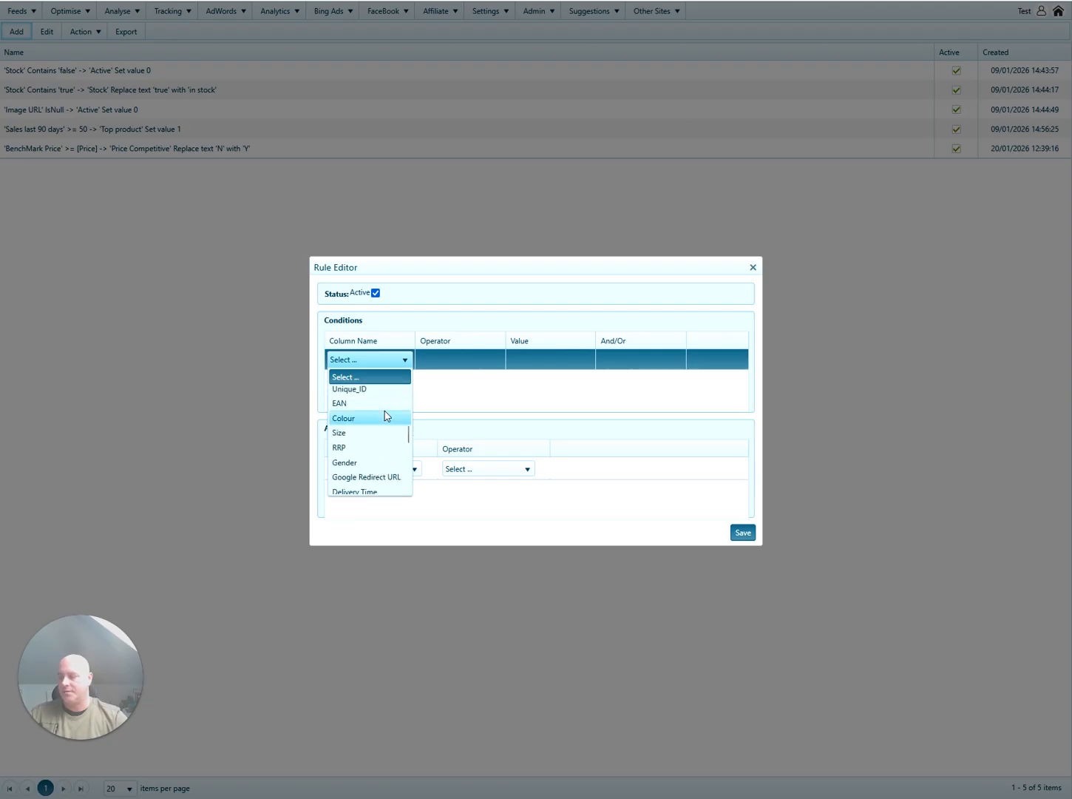
{"action": "scroll", "coordinate": [384, 415], "scroll_direction": "down", "scroll_amount": 8}
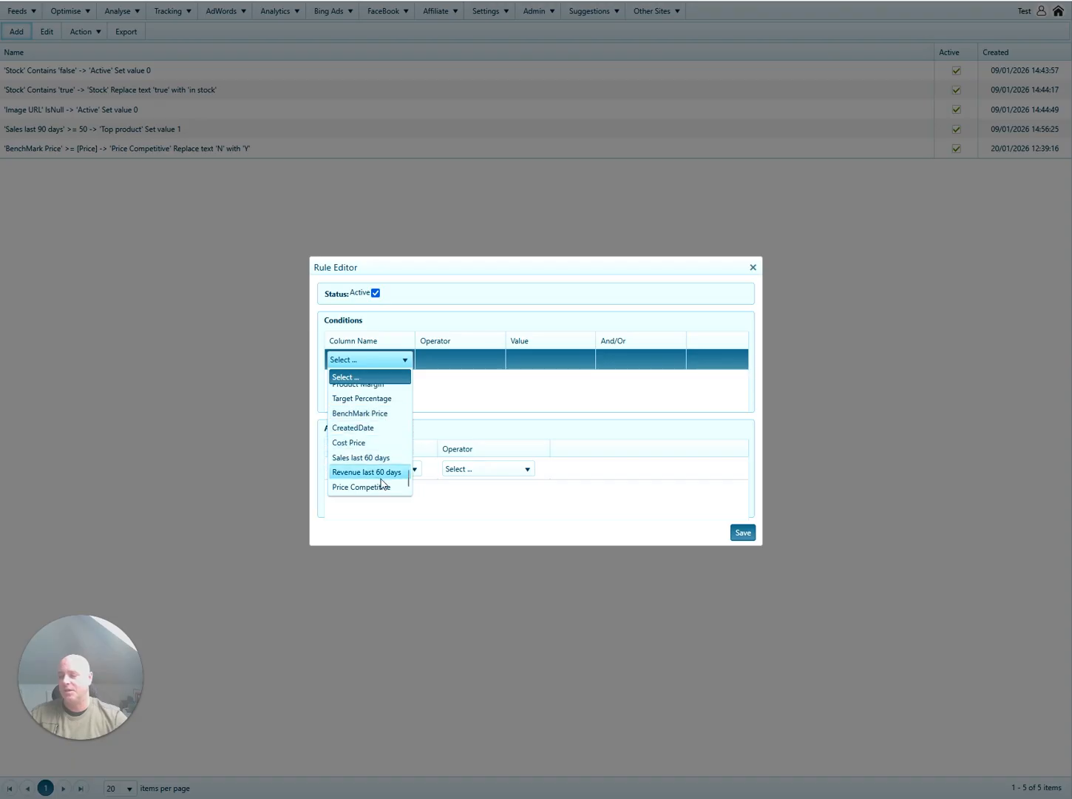
{"action": "scroll", "coordinate": [377, 477], "scroll_direction": "up", "scroll_amount": 8}
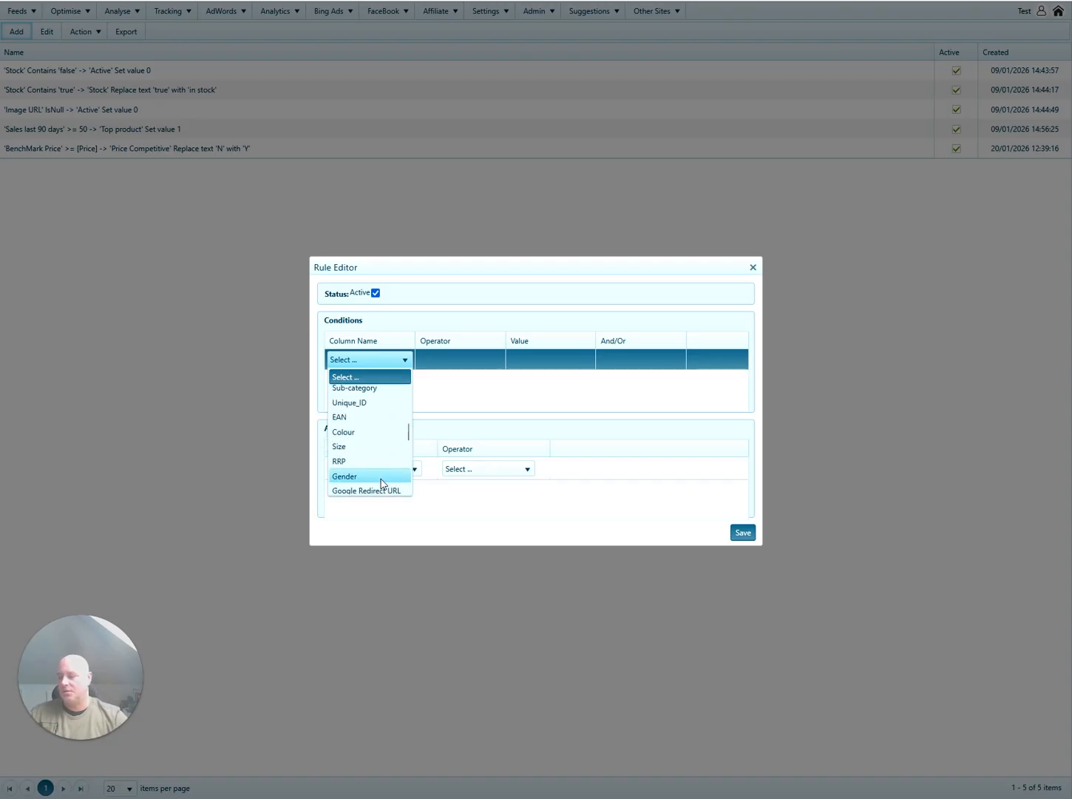
{"action": "scroll", "coordinate": [381, 480], "scroll_direction": "up", "scroll_amount": 4}
{"action": "scroll", "coordinate": [375, 474], "scroll_direction": "down", "scroll_amount": 2}
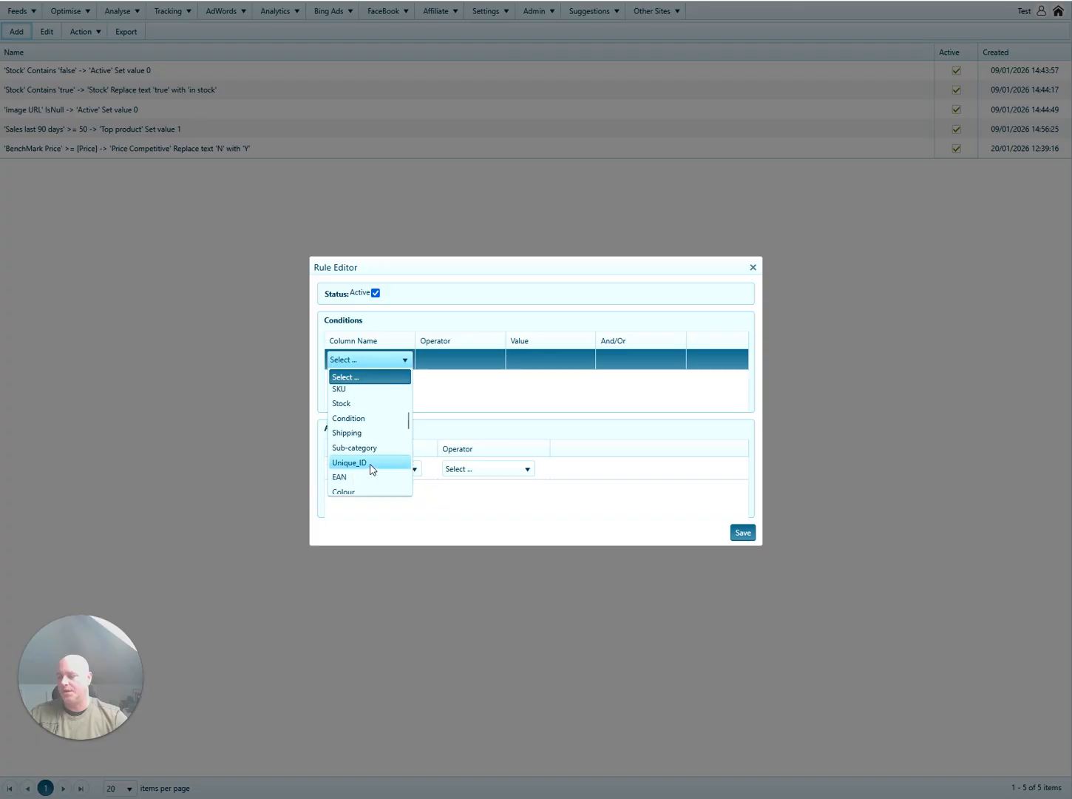
{"action": "left_click", "coordinate": [370, 465]}
Duplicate the browser tab and open Top products showing all 25 items.
{"action": "right_click", "coordinate": [144, 0]}
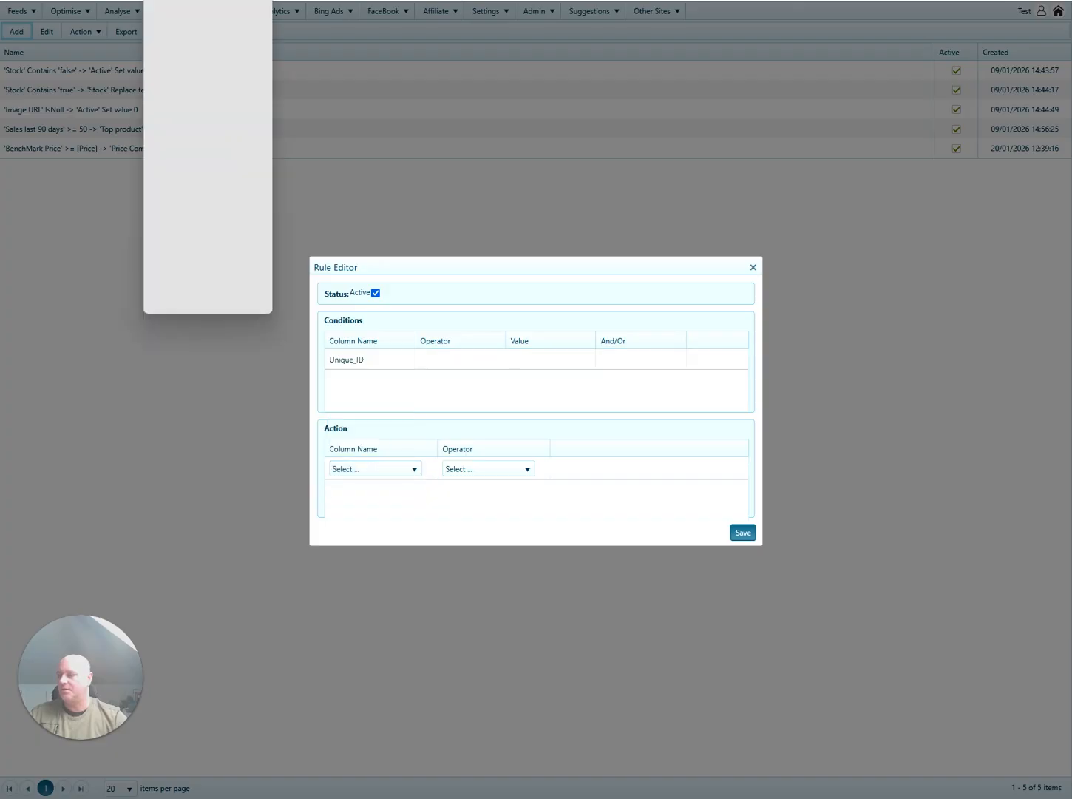
{"action": "left_click", "coordinate": [174, 74]}
{"action": "mouse_move", "coordinate": [81, 11]}
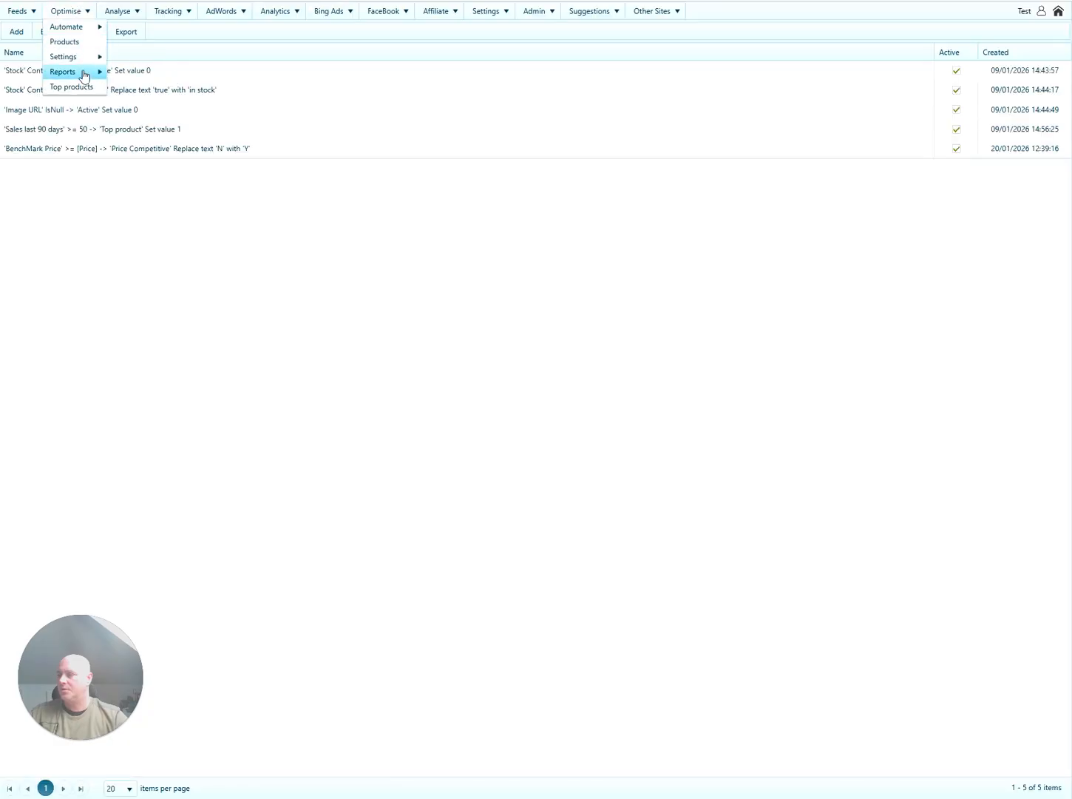
{"action": "left_click", "coordinate": [71, 87]}
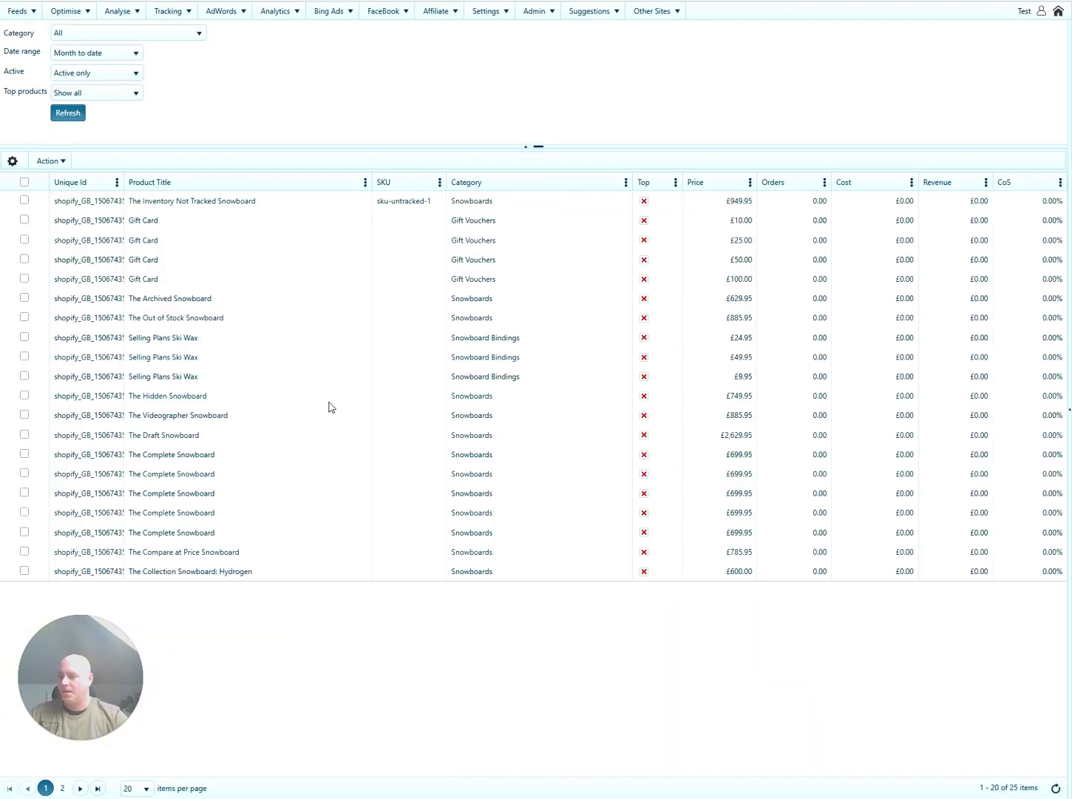
{"action": "left_click", "coordinate": [135, 788]}
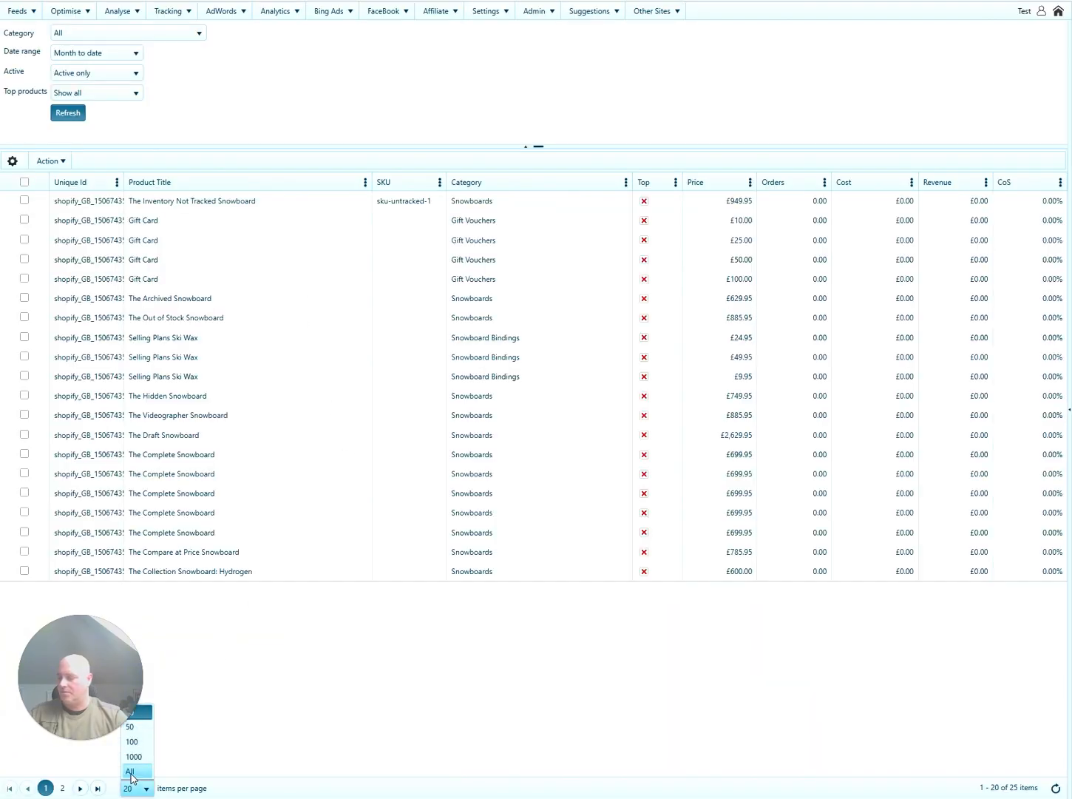
{"action": "left_click", "coordinate": [130, 772]}
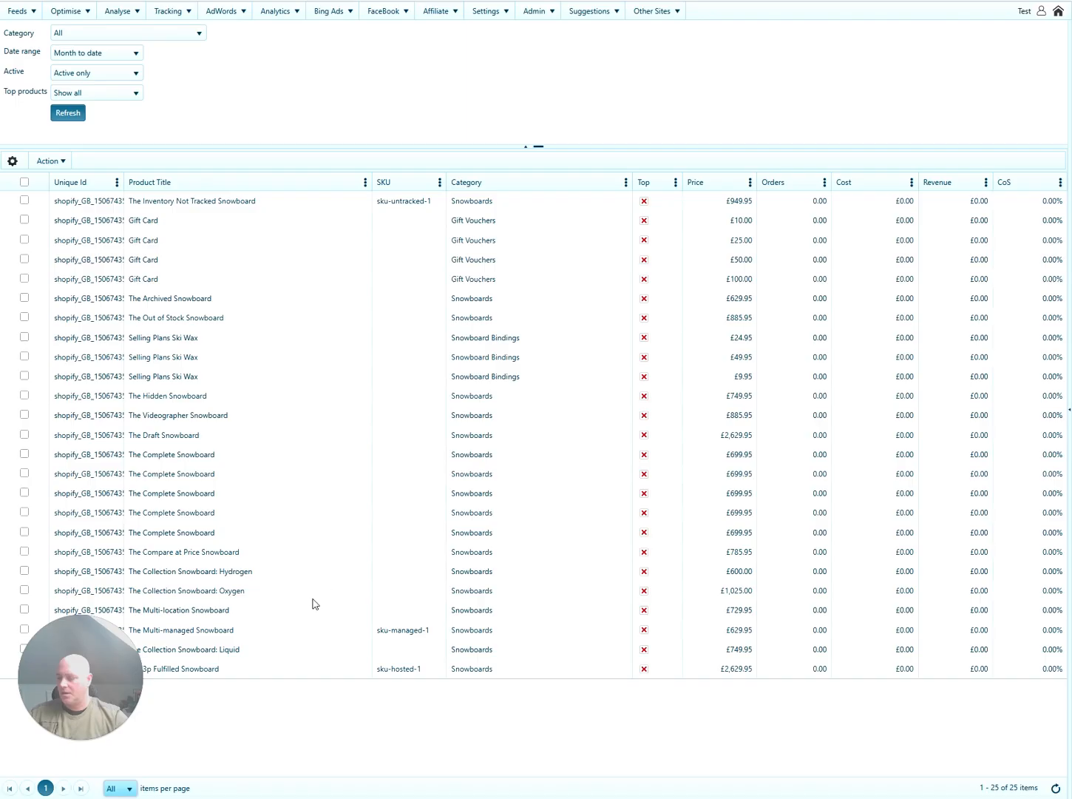
Leave Liquid's Top tick unchanged and copy The Collection Snowboard: Liquid's Unique Id.
{"action": "left_click", "coordinate": [279, 652]}
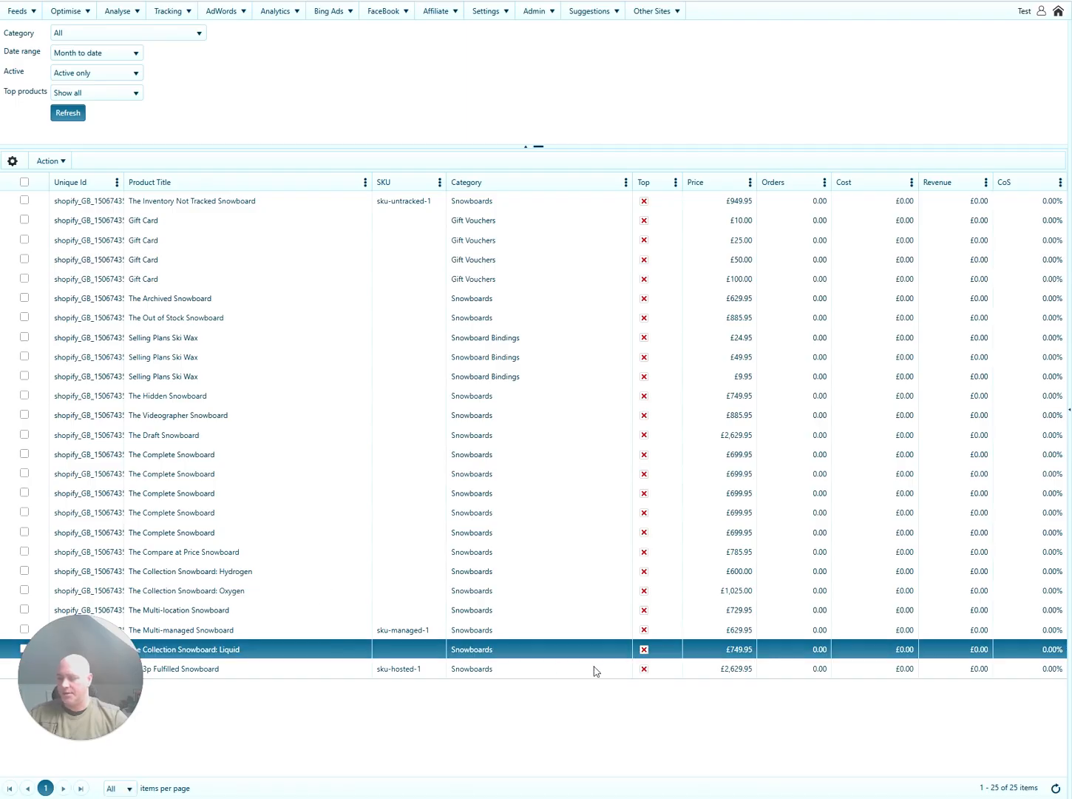
{"action": "left_click", "coordinate": [643, 652]}
{"action": "left_click", "coordinate": [643, 651]}
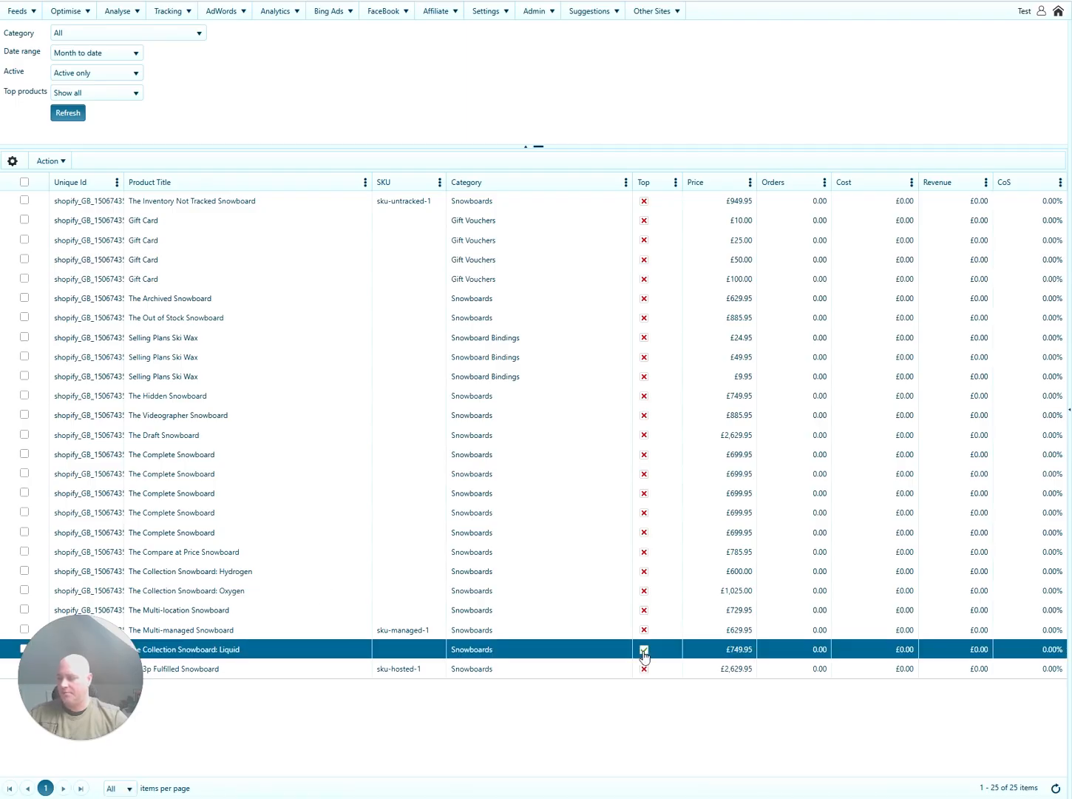
{"action": "left_click", "coordinate": [644, 652]}
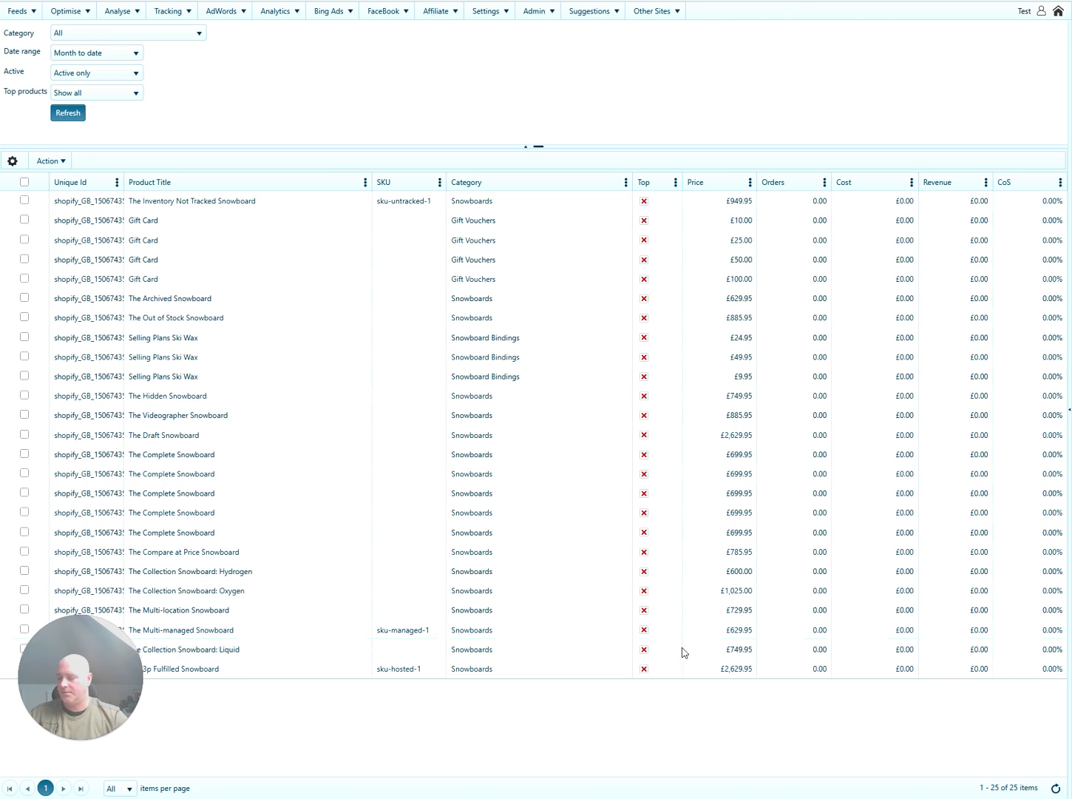
{"action": "left_click_drag", "start_coordinate": [121, 644], "coordinate": [1002, 654]}
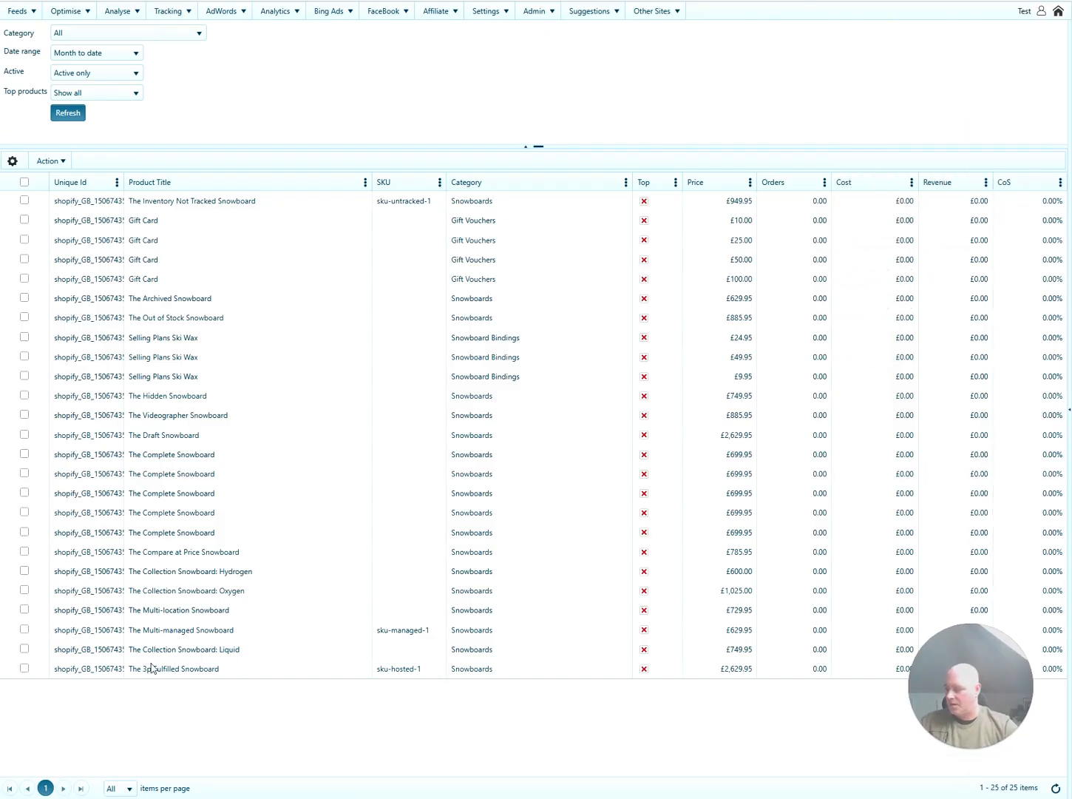
{"action": "left_click", "coordinate": [87, 649]}
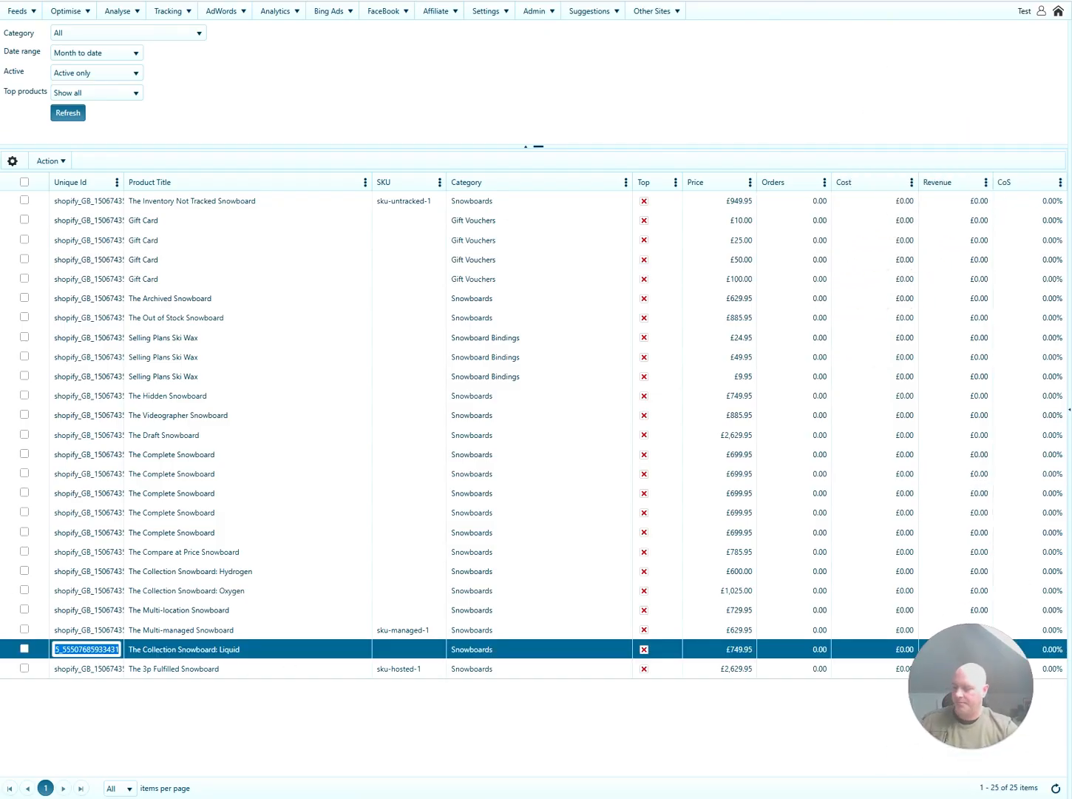
Set the condition operator to In and paste Liquid's Unique Id, followed by a comma.
{"action": "mouse_move", "coordinate": [172, 12]}
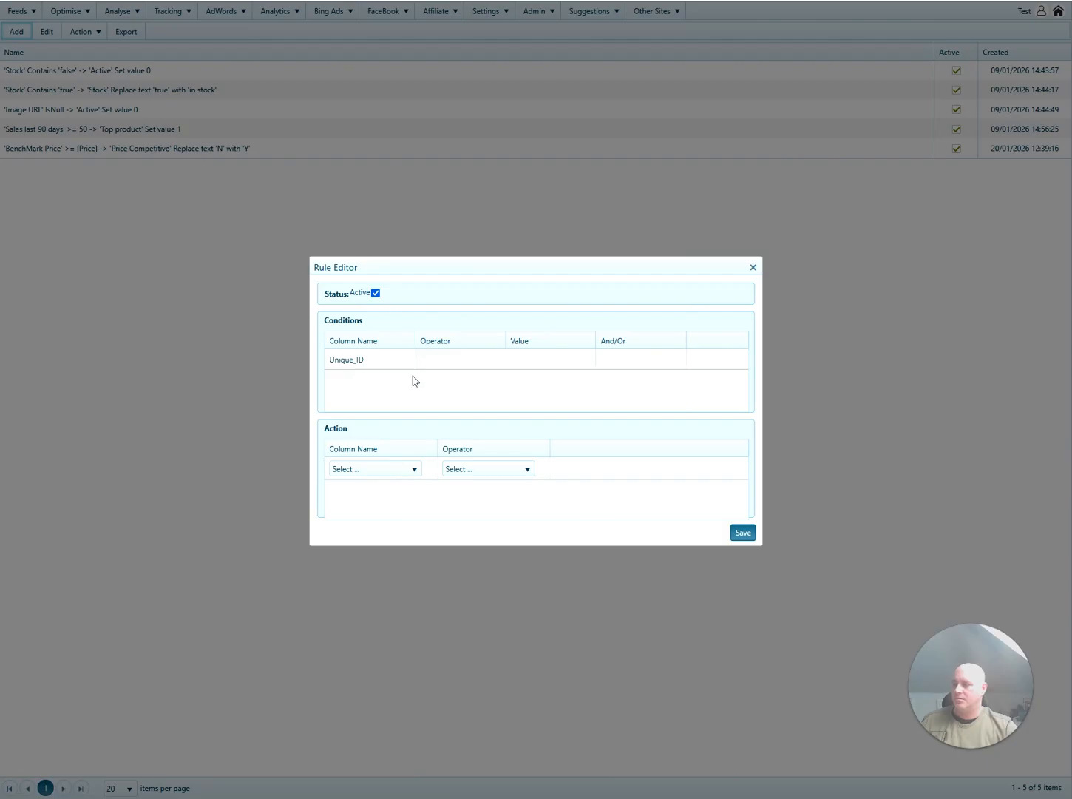
{"action": "left_click", "coordinate": [438, 363]}
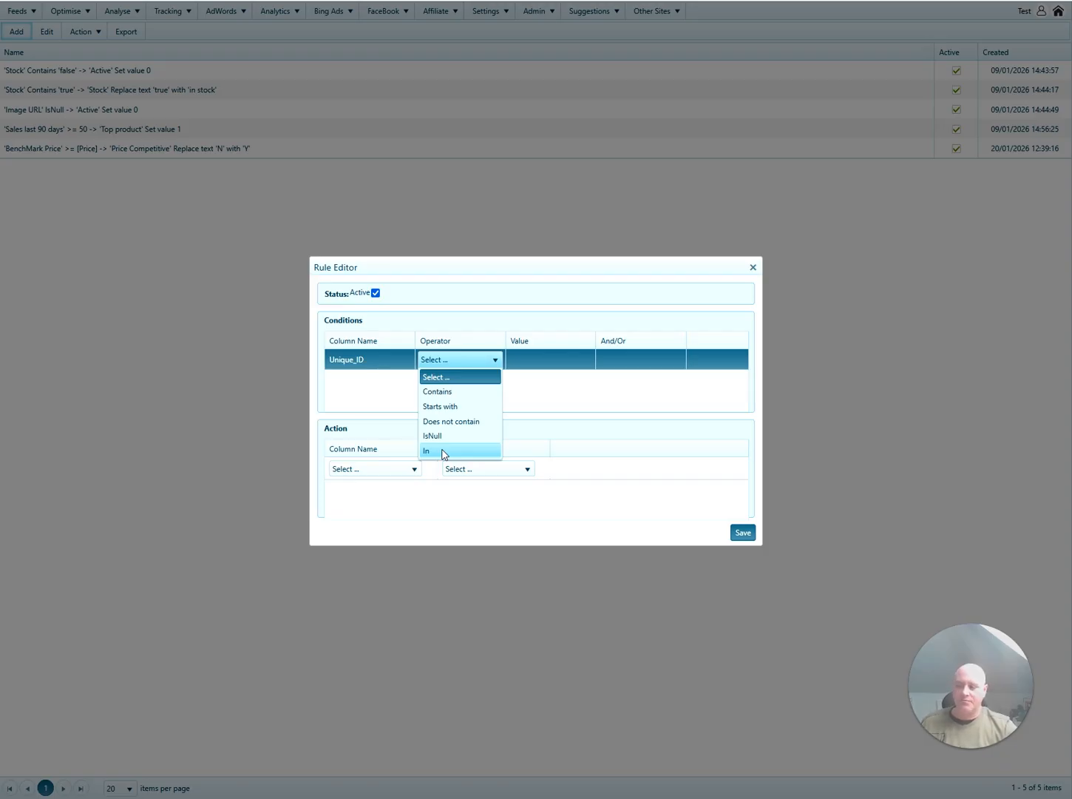
{"action": "left_click", "coordinate": [443, 452]}
{"action": "left_click", "coordinate": [516, 359]}
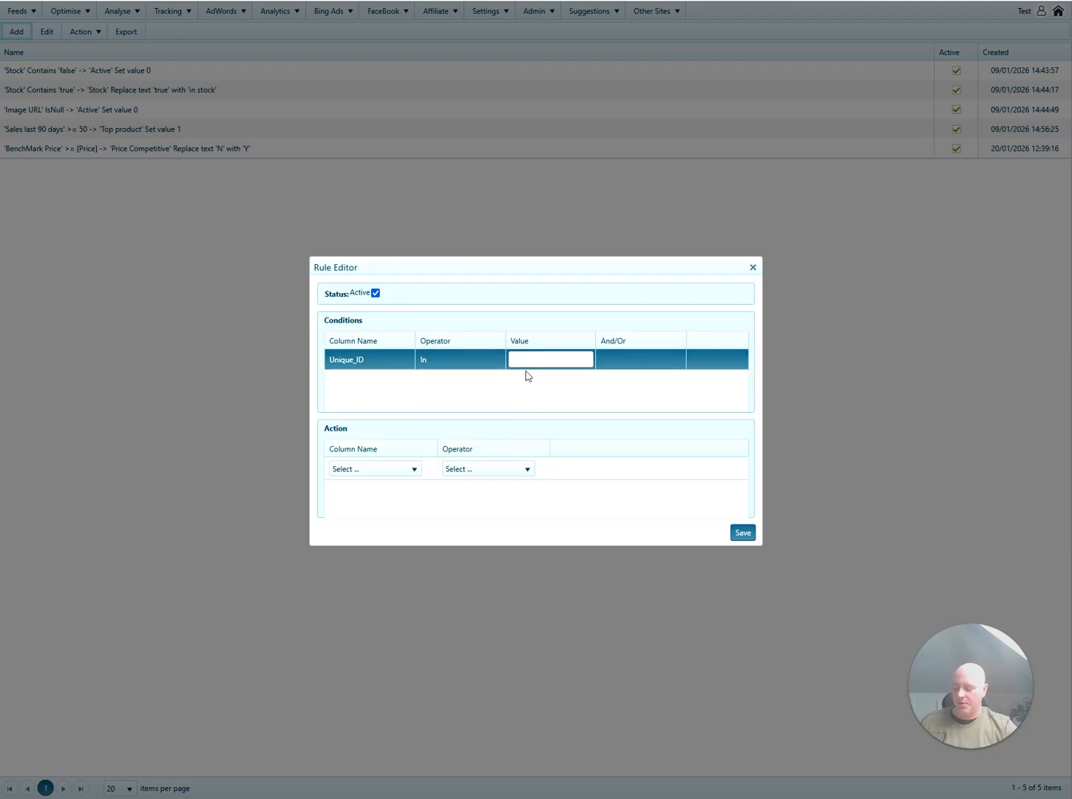
{"action": "key", "text": "ctrl+v"}
{"action": "type", "text": ","}
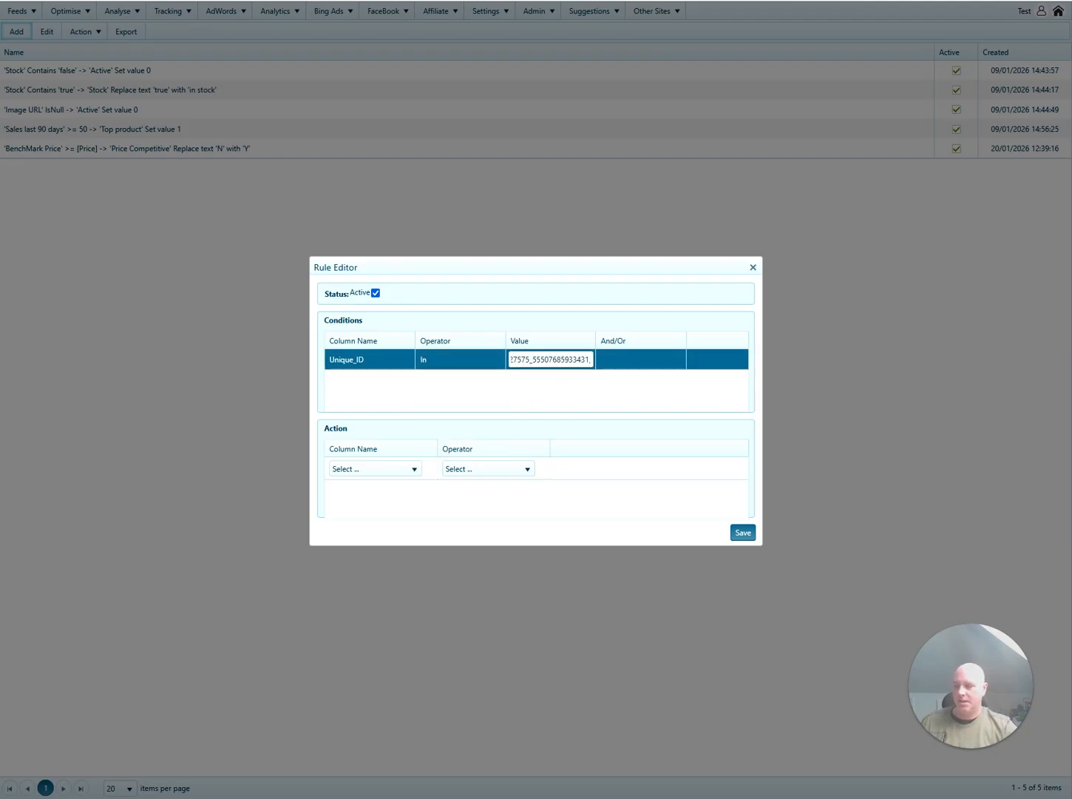
{"action": "left_click_drag", "start_coordinate": [573, 360], "coordinate": [451, 362]}
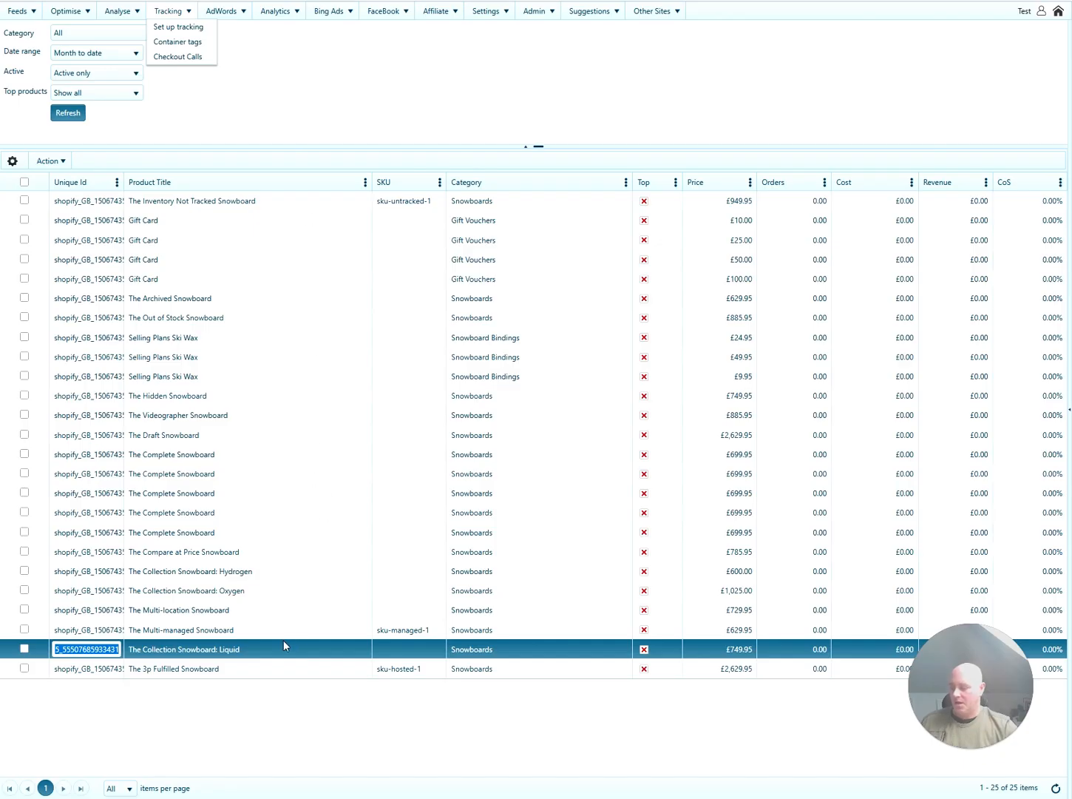
Copy the Oxygen snowboard's Unique Id and append it to the condition's ID list.
{"action": "left_click", "coordinate": [83, 591]}
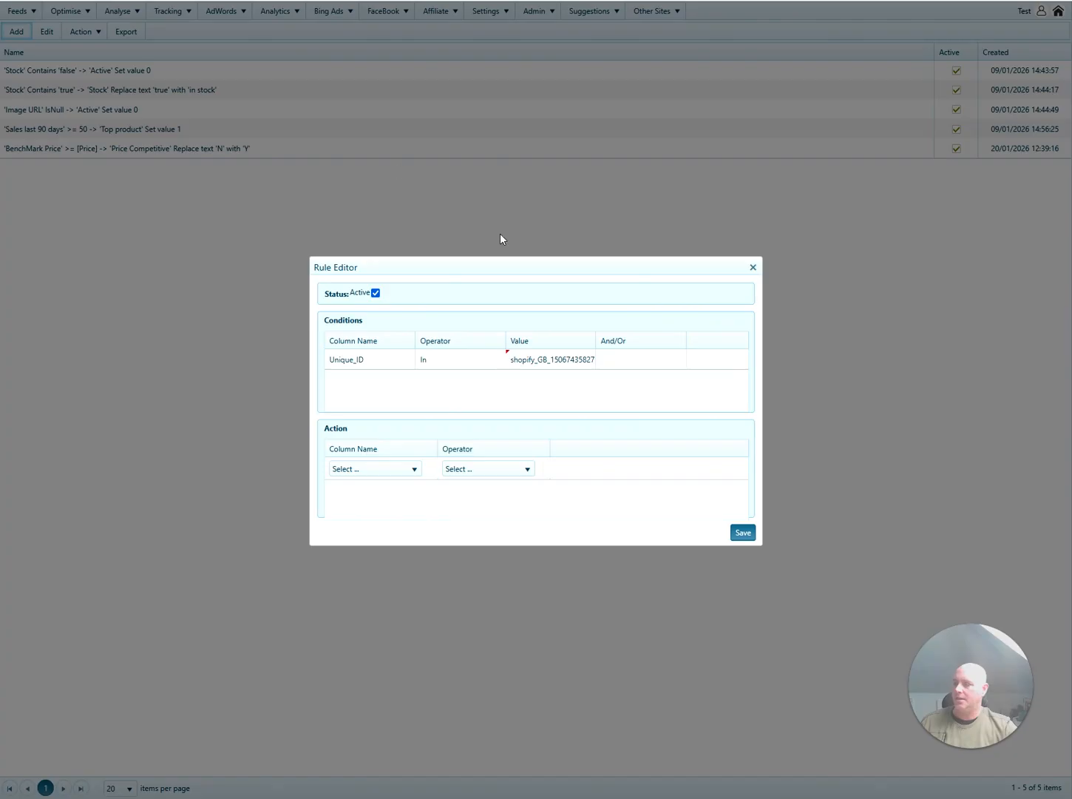
{"action": "left_click", "coordinate": [576, 359]}
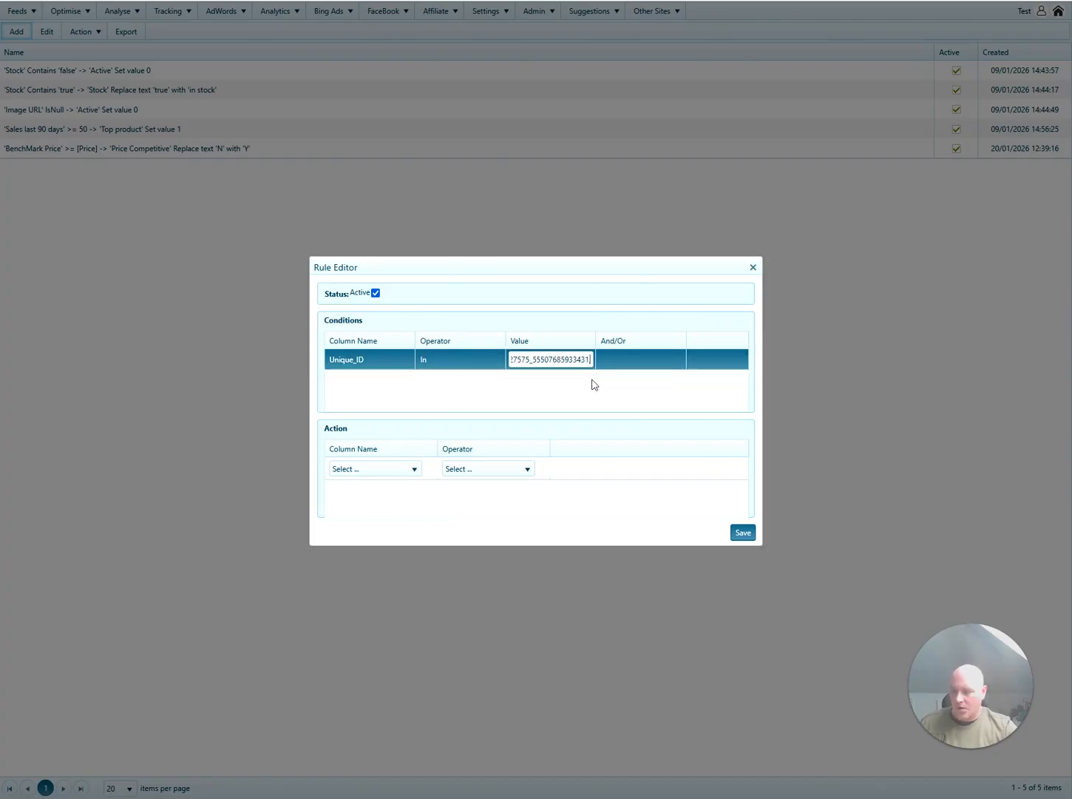
{"action": "type", "text": ","}
{"action": "key", "text": "ctrl+v"}
{"action": "left_click_drag", "start_coordinate": [544, 360], "coordinate": [504, 359]}
{"action": "left_click", "coordinate": [551, 359]}
{"action": "left_click", "coordinate": [555, 360]}
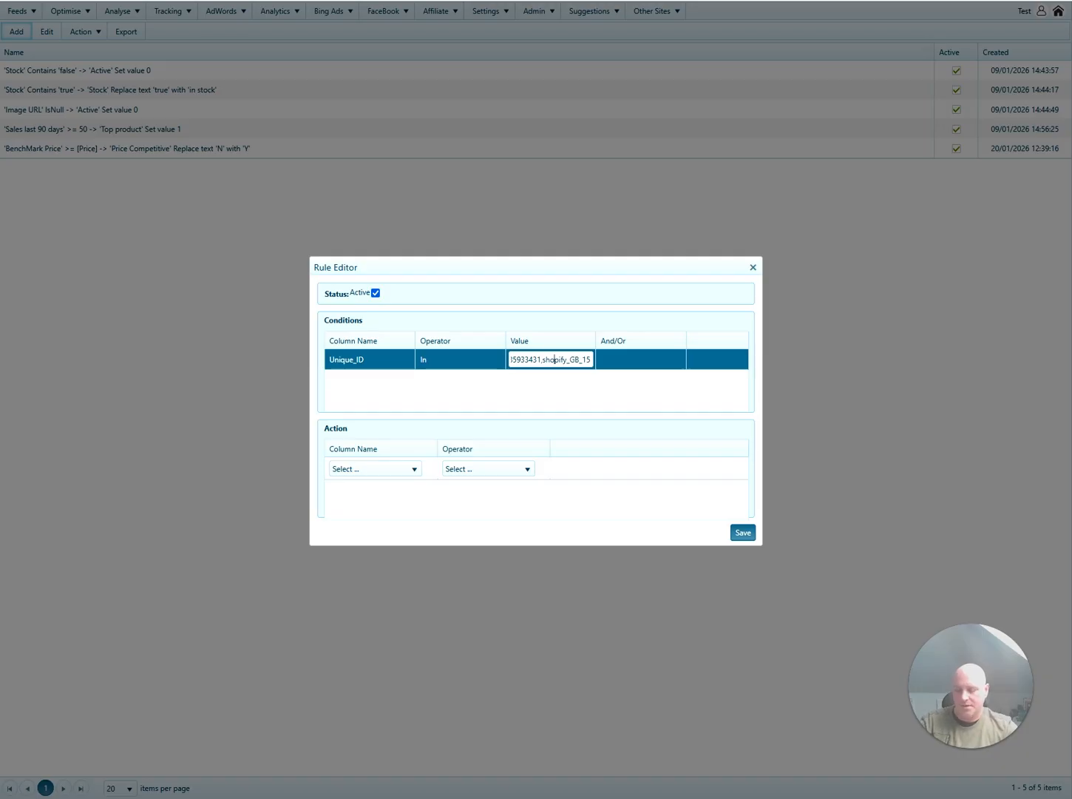
{"action": "key", "text": "End"}
{"action": "type", "text": ","}
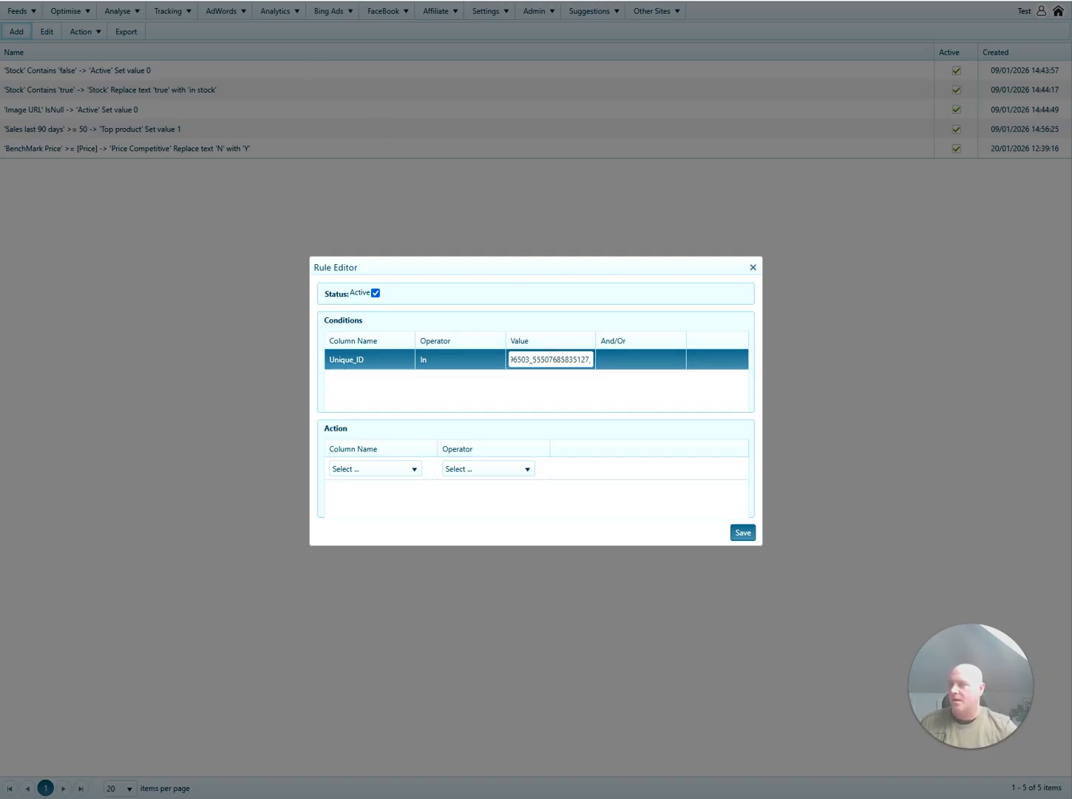
Copy the Hydrogen snowboard's Unique Id and add it to the condition's ID list.
{"action": "left_click", "coordinate": [273, 1]}
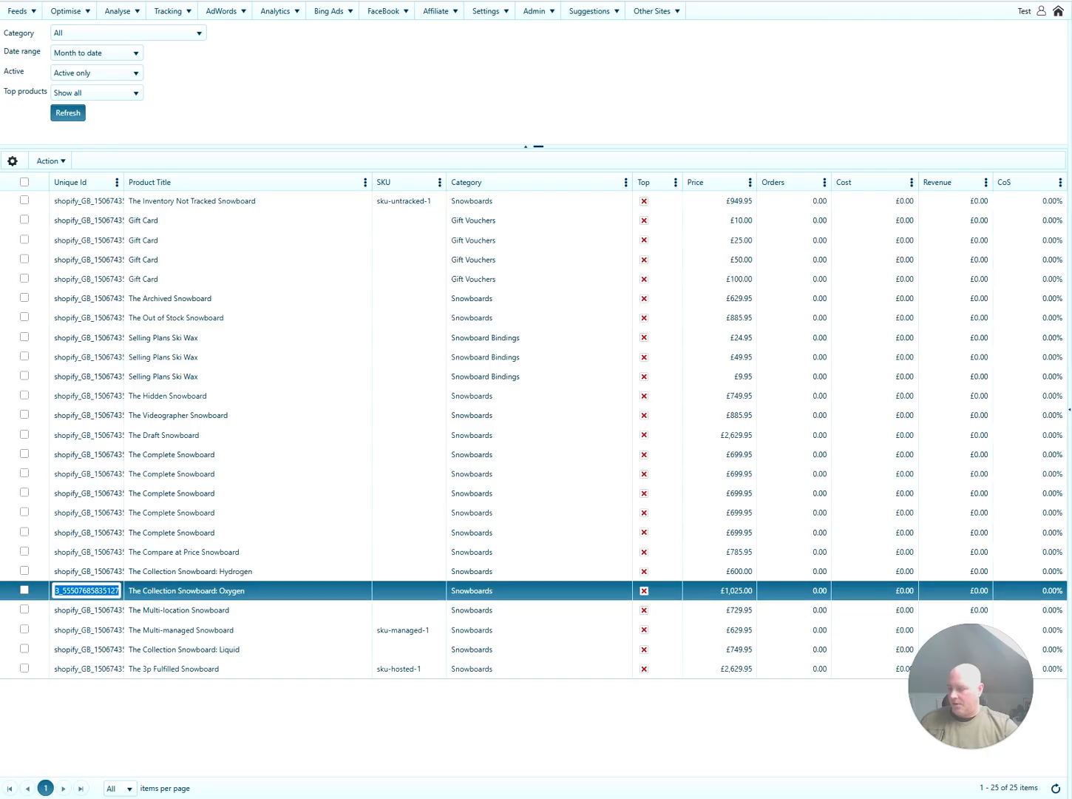
{"action": "left_click", "coordinate": [240, 571]}
{"action": "left_click", "coordinate": [154, 0]}
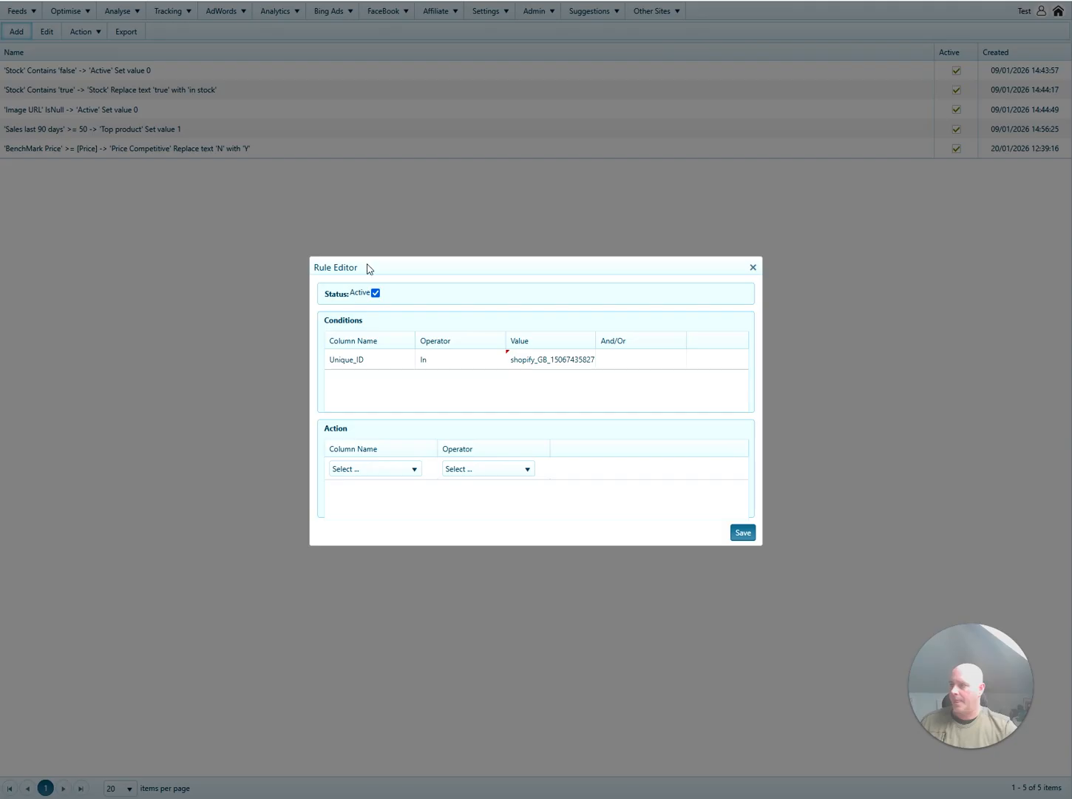
{"action": "left_click", "coordinate": [562, 359]}
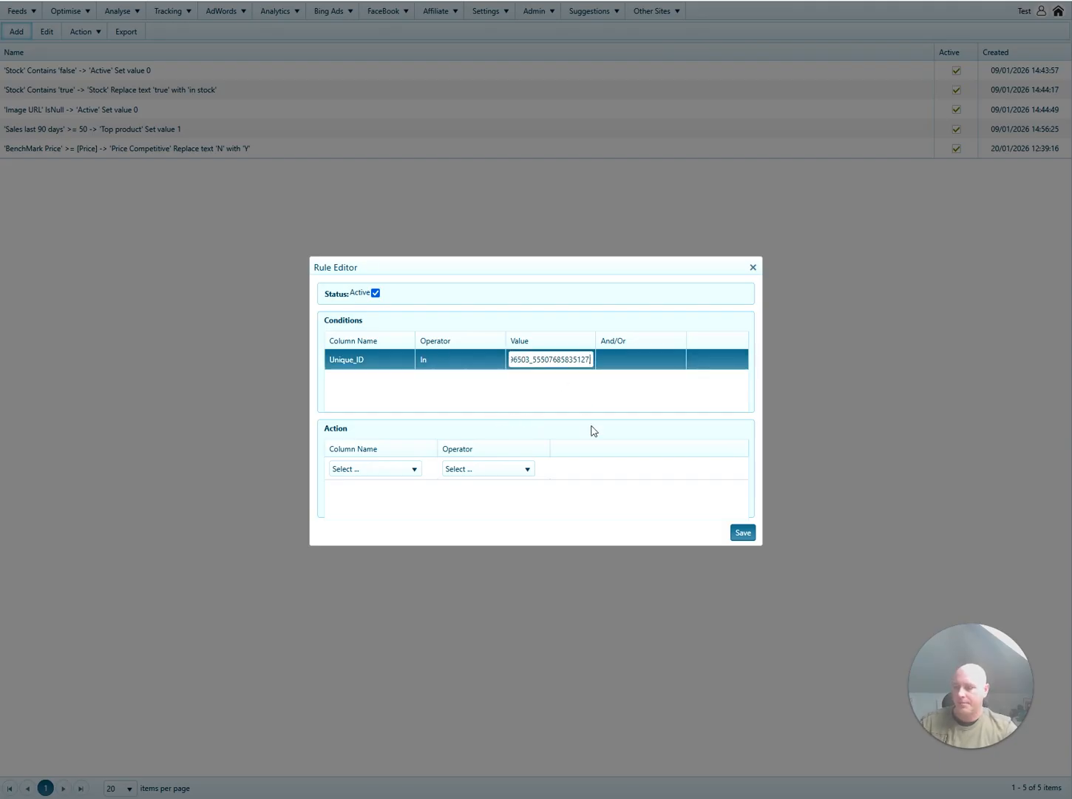
{"action": "left_click", "coordinate": [596, 400]}
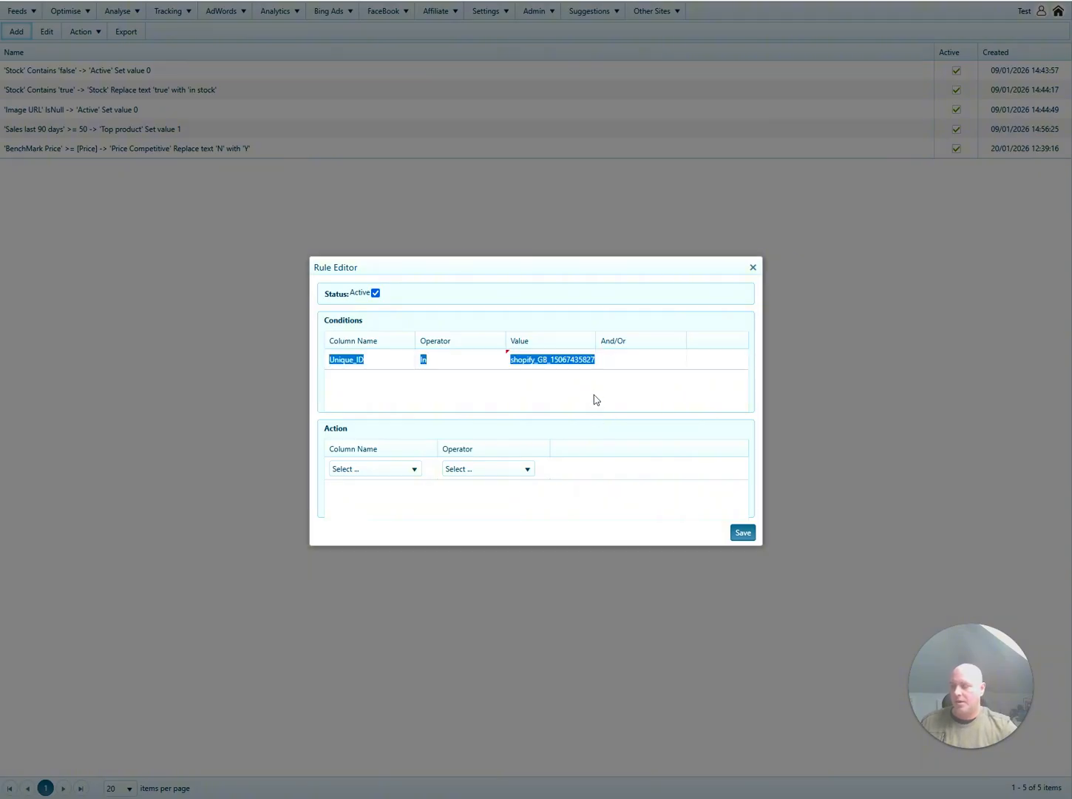
{"action": "left_click", "coordinate": [501, 390]}
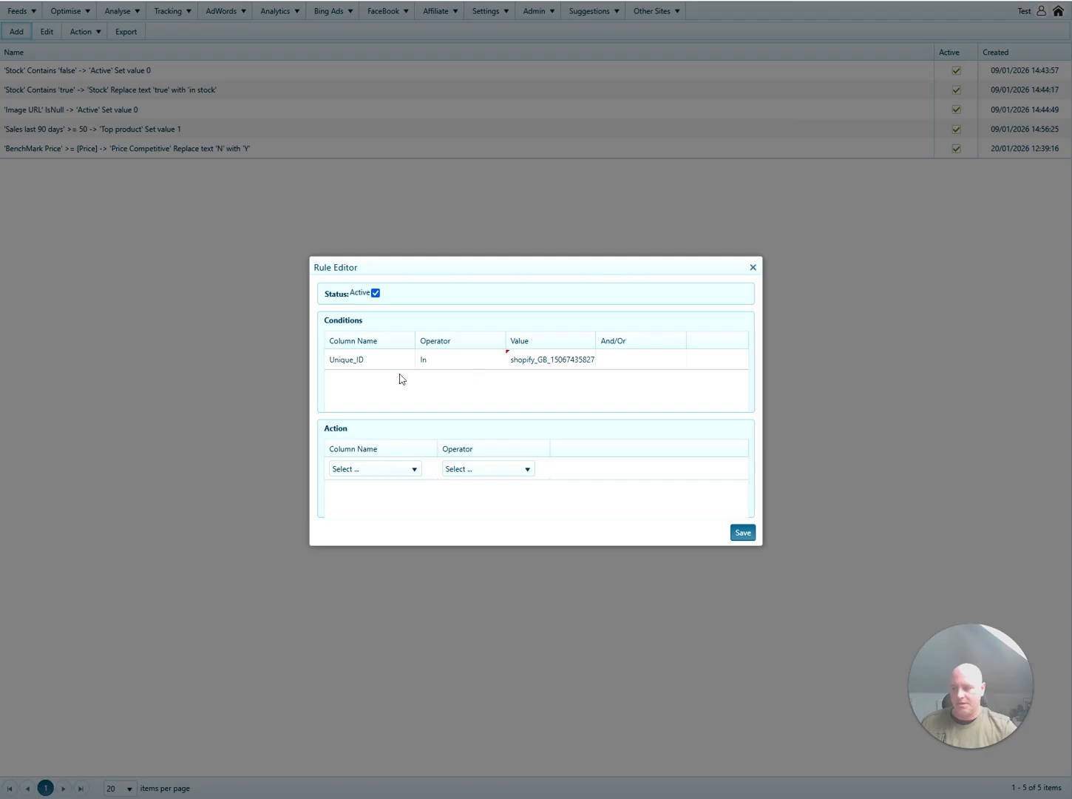
{"action": "left_click", "coordinate": [445, 367]}
{"action": "left_click", "coordinate": [444, 362]}
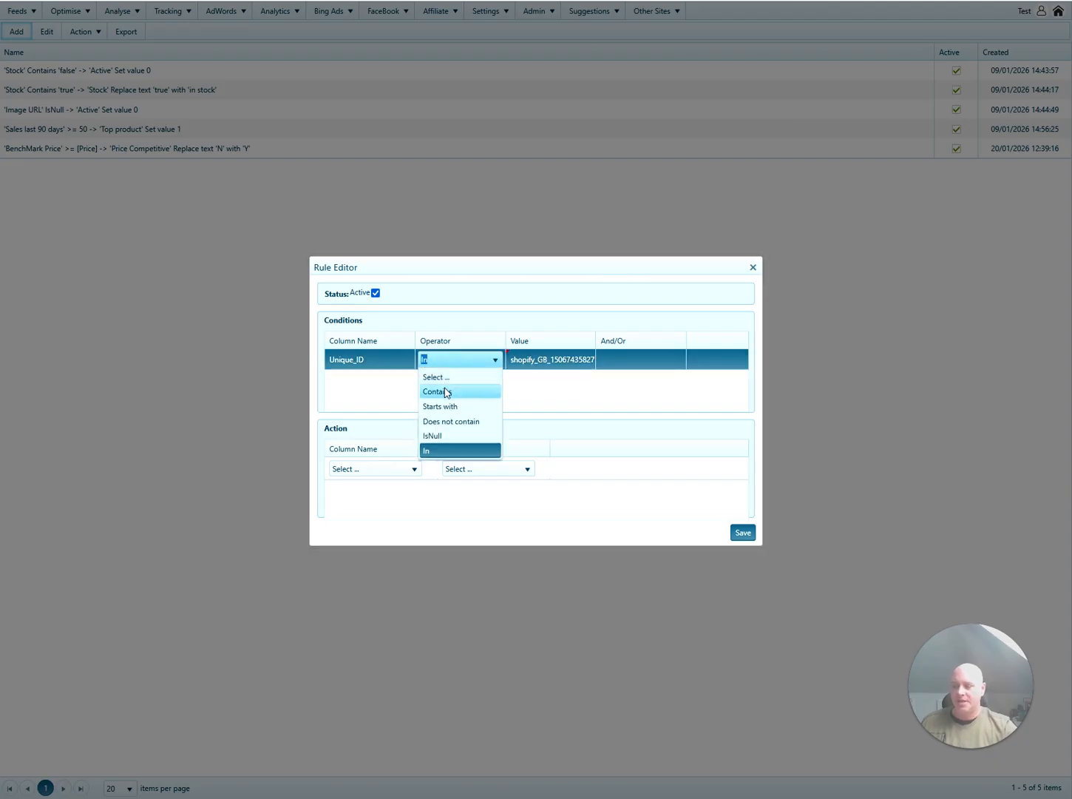
Make the rule's action set Top product to 1, save it, and return home.
{"action": "left_click", "coordinate": [554, 385]}
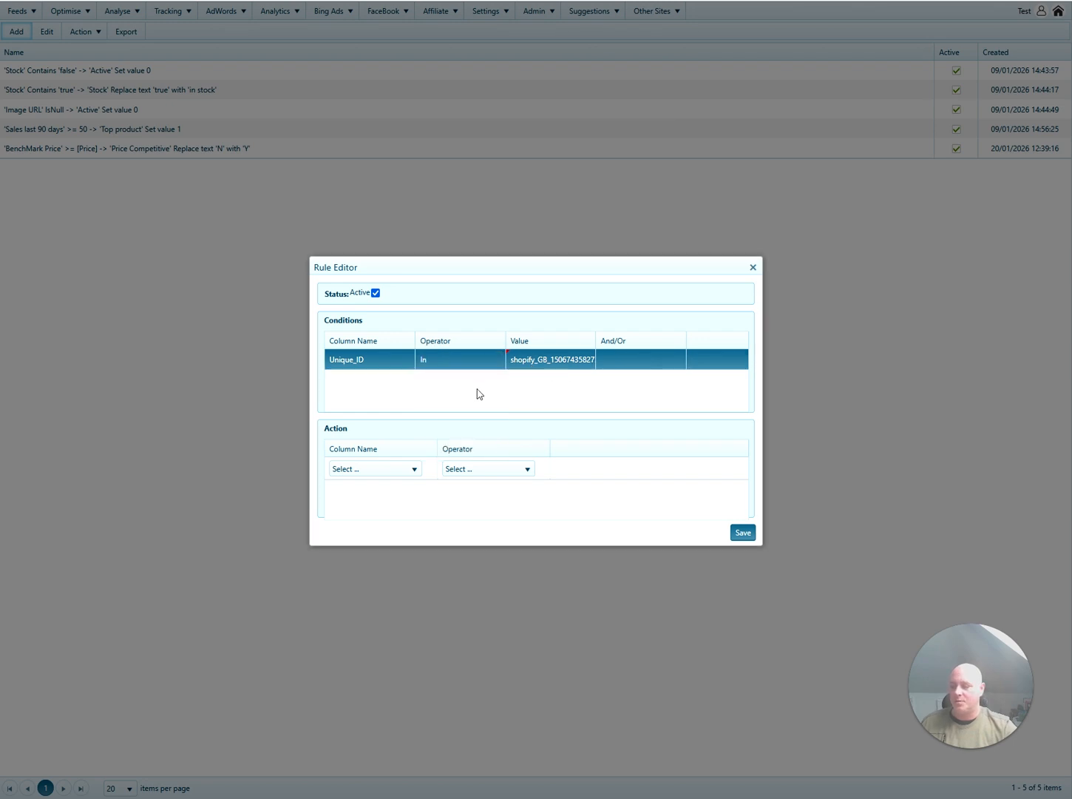
{"action": "left_click", "coordinate": [372, 469]}
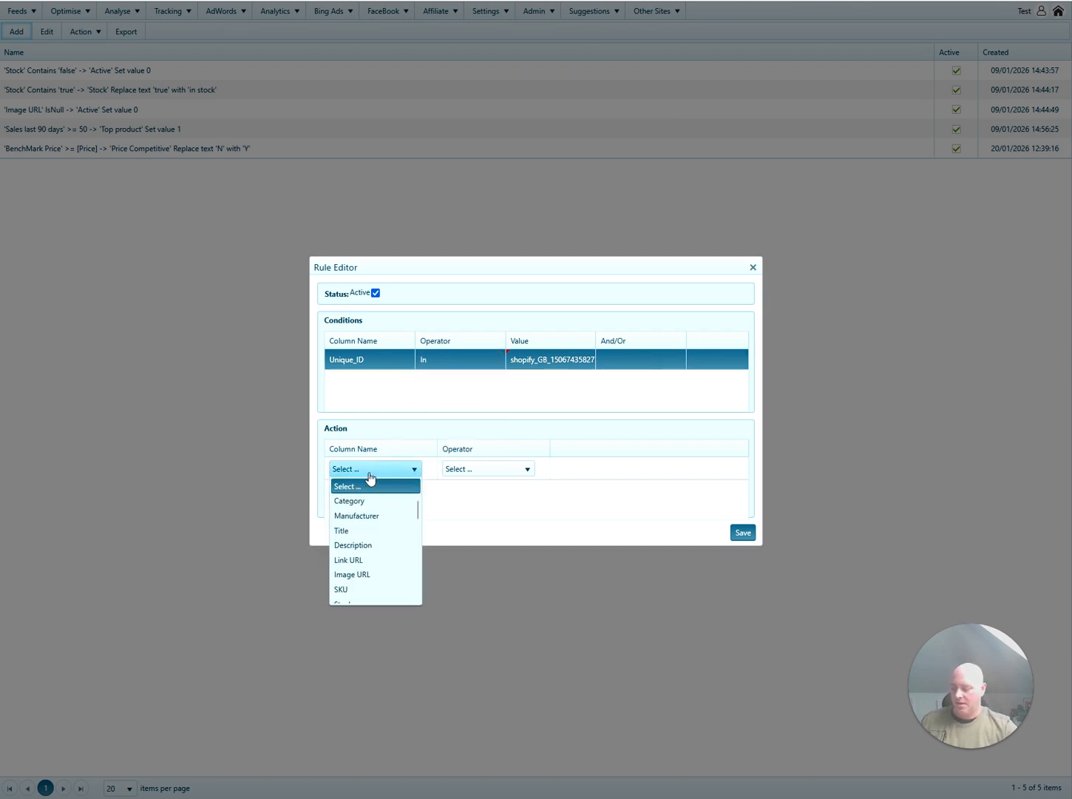
{"action": "type", "text": "to"}
{"action": "left_click", "coordinate": [370, 474]}
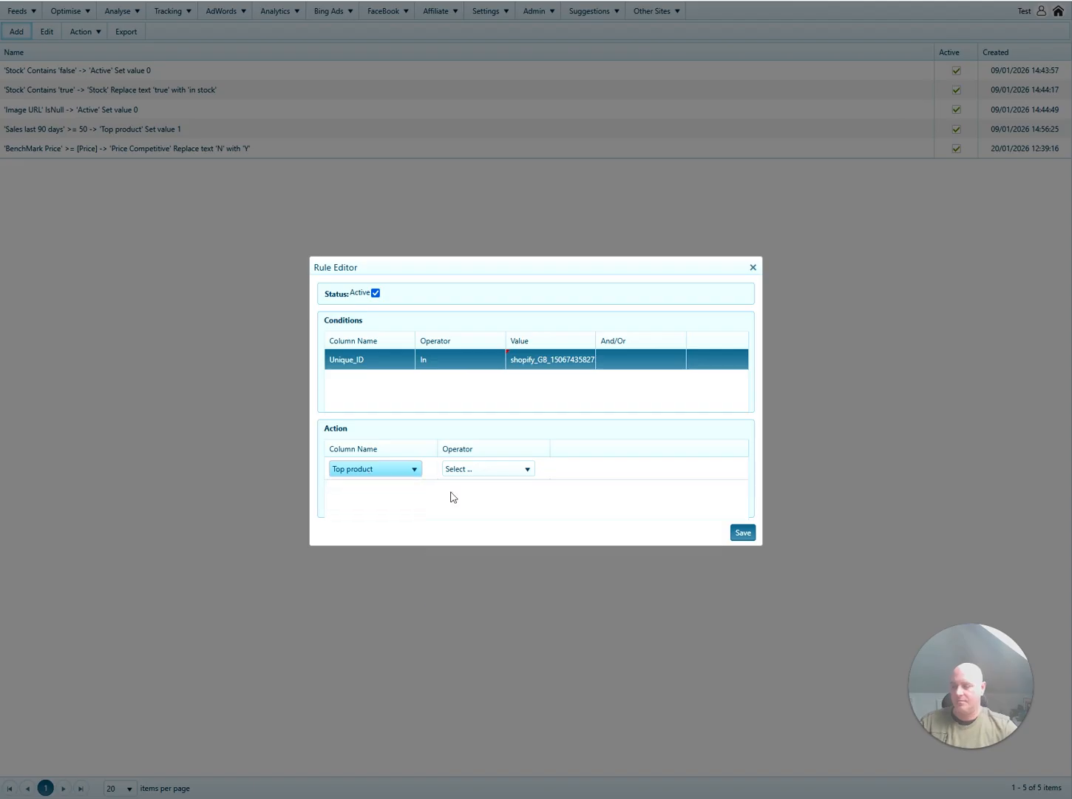
{"action": "left_click", "coordinate": [479, 474]}
{"action": "left_click", "coordinate": [477, 503]}
{"action": "left_click", "coordinate": [661, 472]}
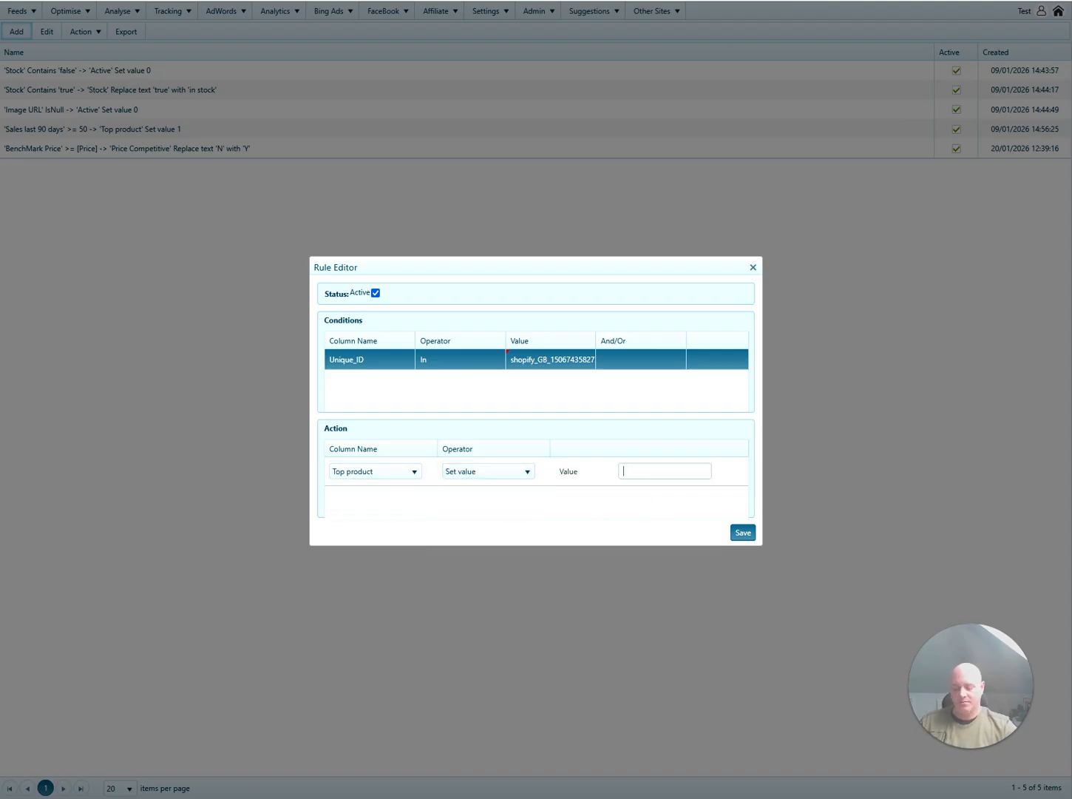
{"action": "type", "text": "1"}
{"action": "left_click", "coordinate": [668, 496]}
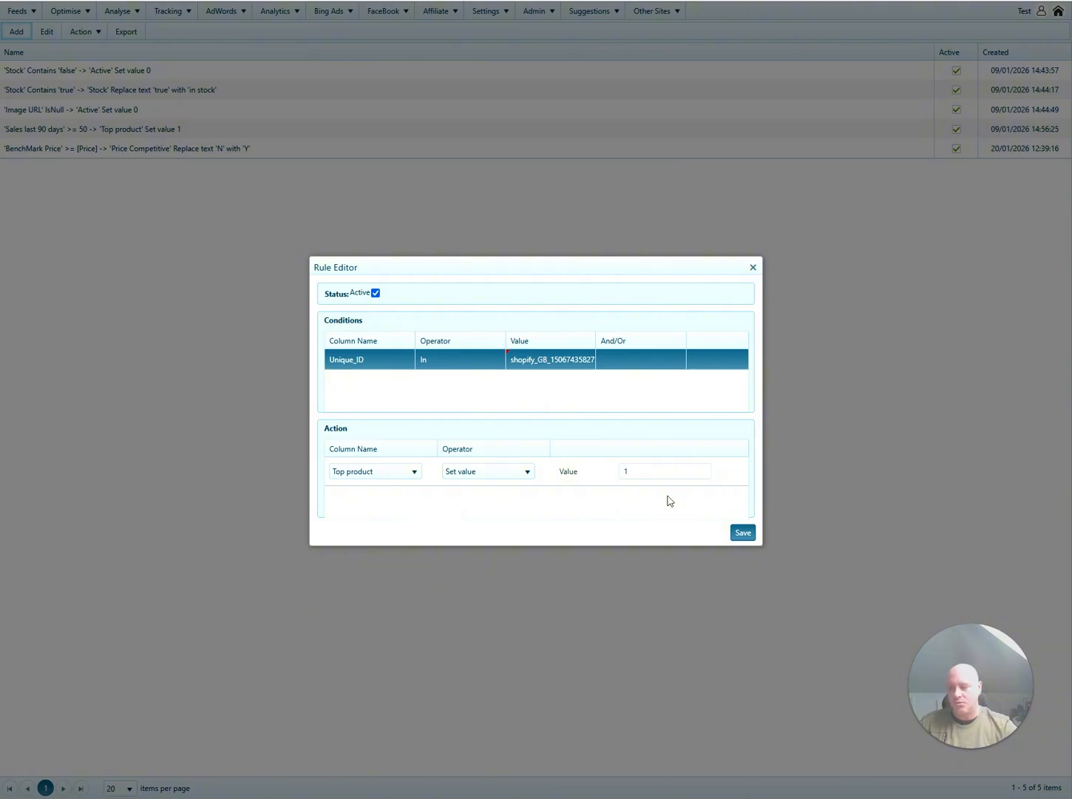
{"action": "left_click", "coordinate": [746, 534]}
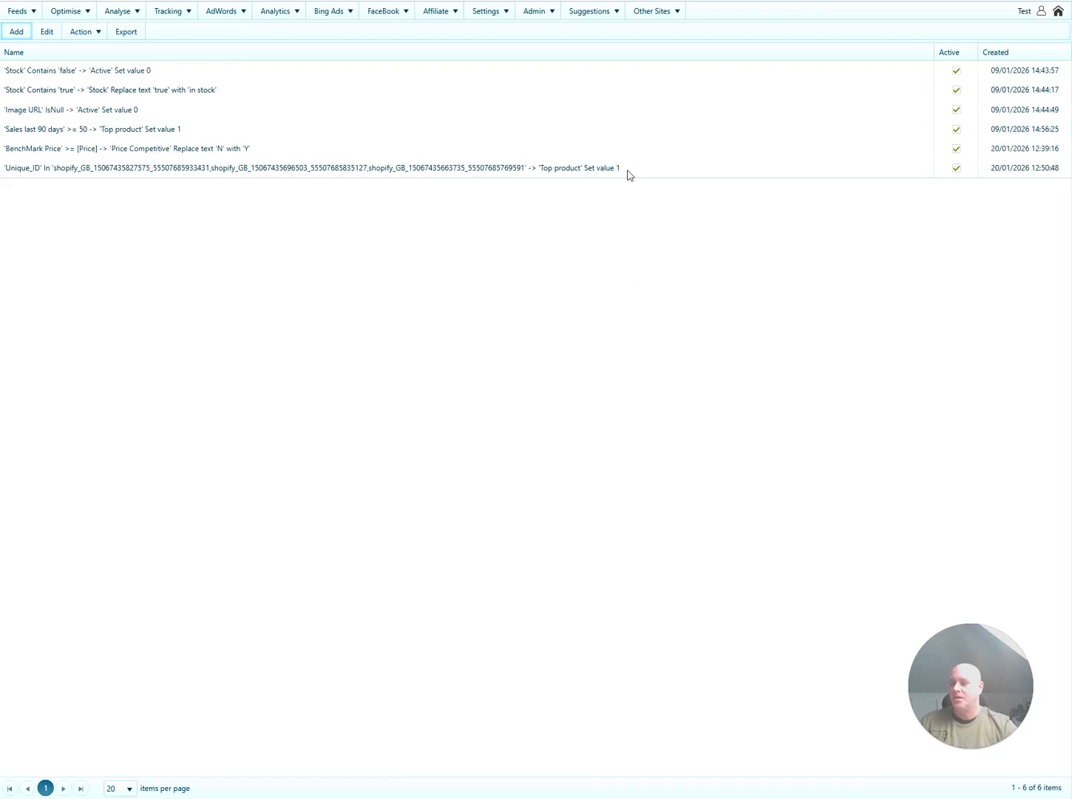
{"action": "left_click", "coordinate": [627, 171]}
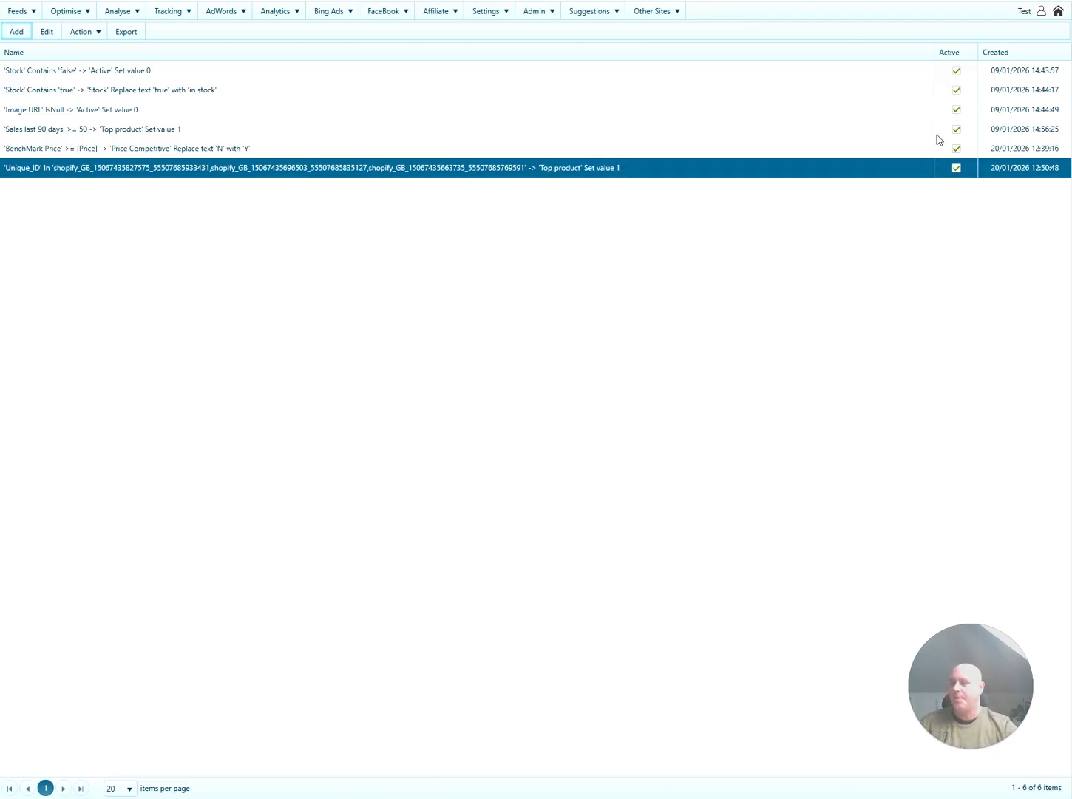
{"action": "left_click", "coordinate": [1059, 12]}
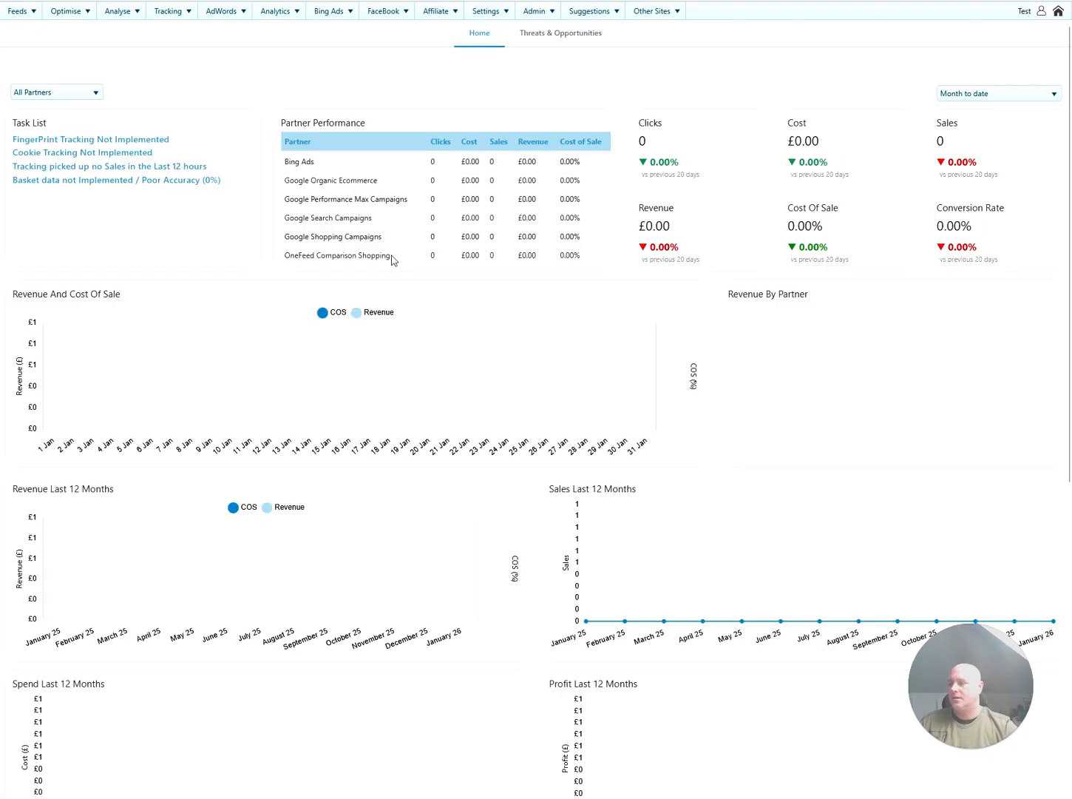
Run the master feed in the background and check its last import, 20/01/2026 12:51:08.
{"action": "left_click", "coordinate": [23, 11]}
{"action": "mouse_move", "coordinate": [34, 26]}
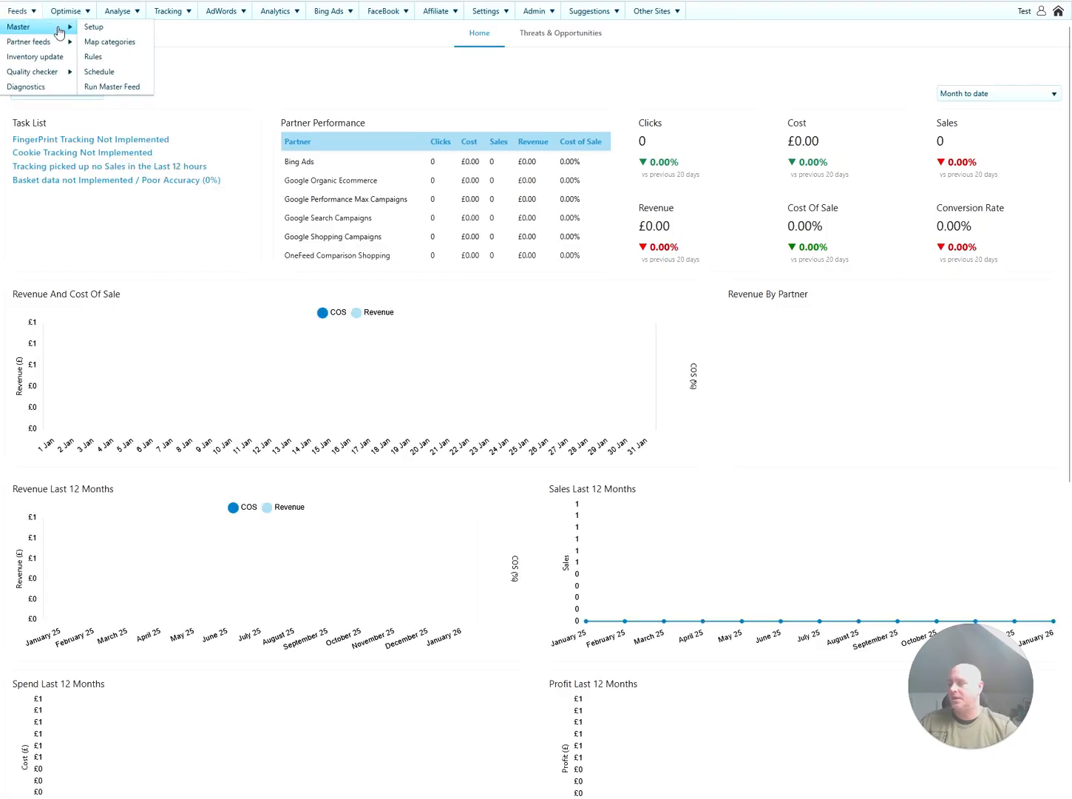
{"action": "left_click", "coordinate": [121, 87]}
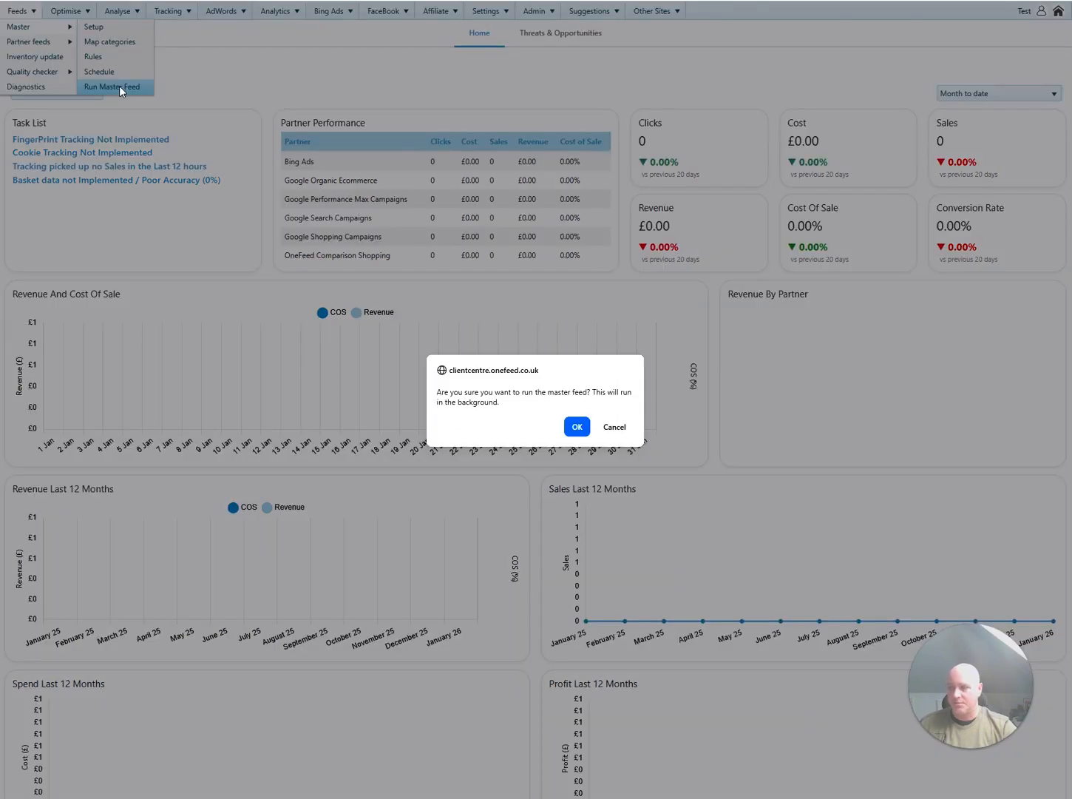
{"action": "left_click", "coordinate": [577, 427]}
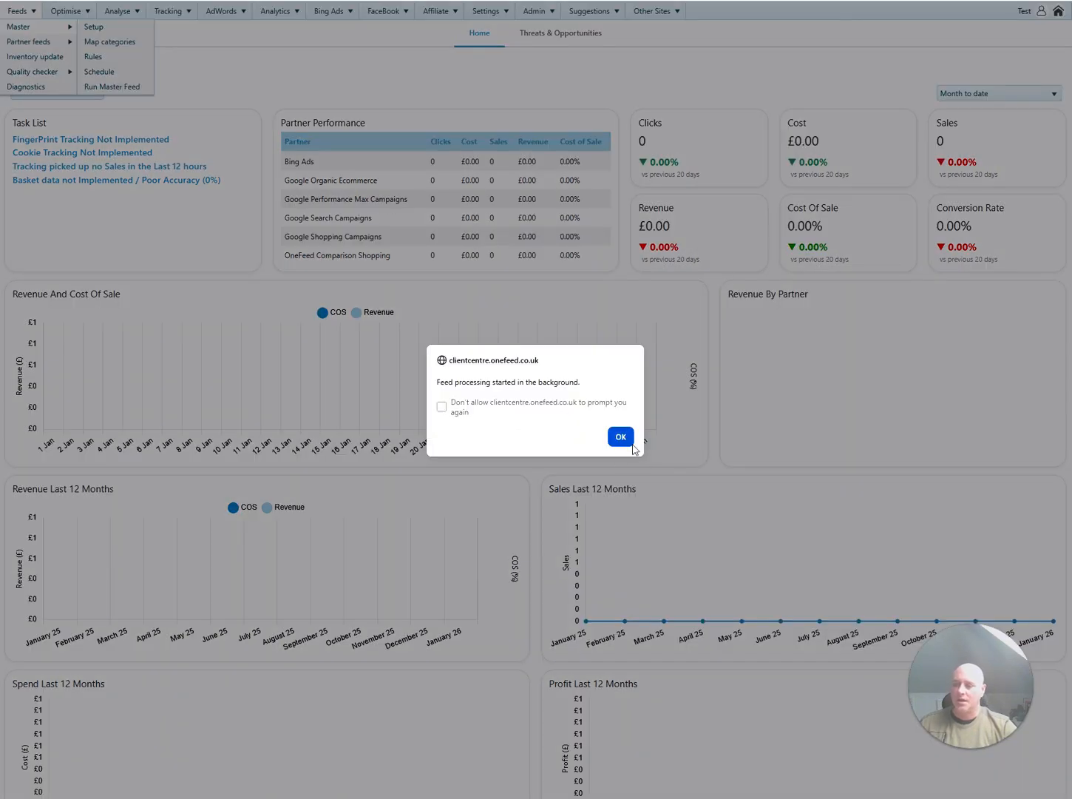
{"action": "left_click", "coordinate": [626, 443]}
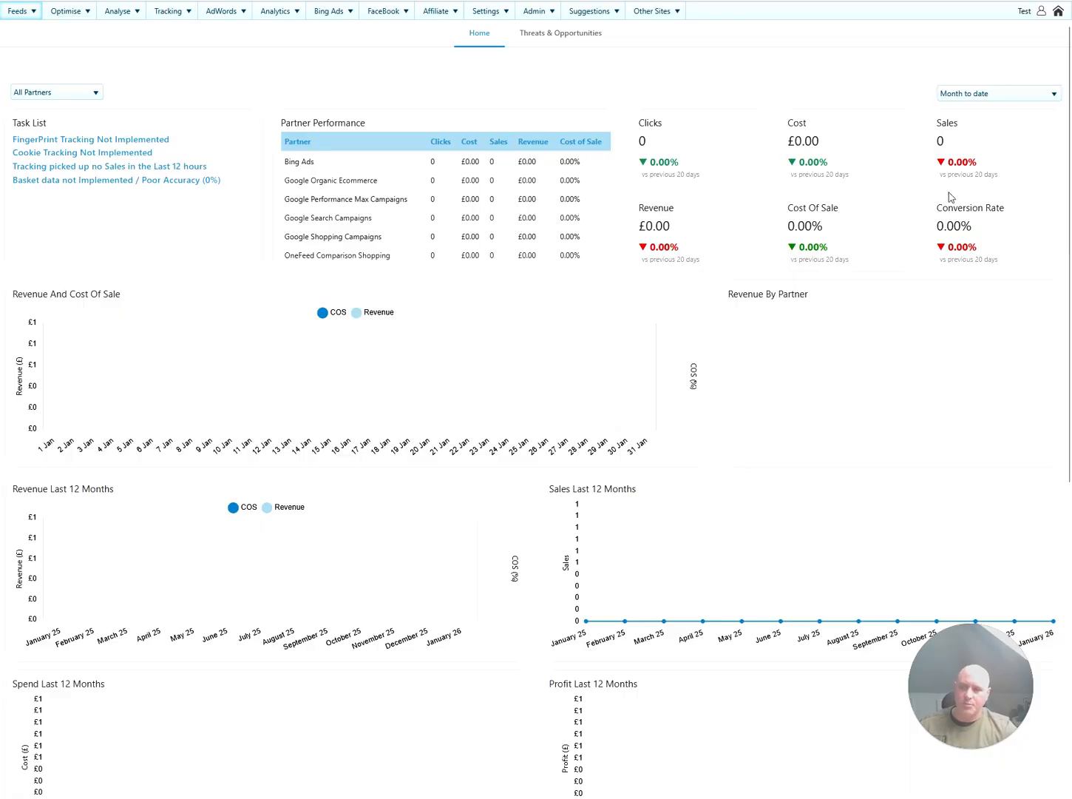
{"action": "left_click", "coordinate": [1059, 11]}
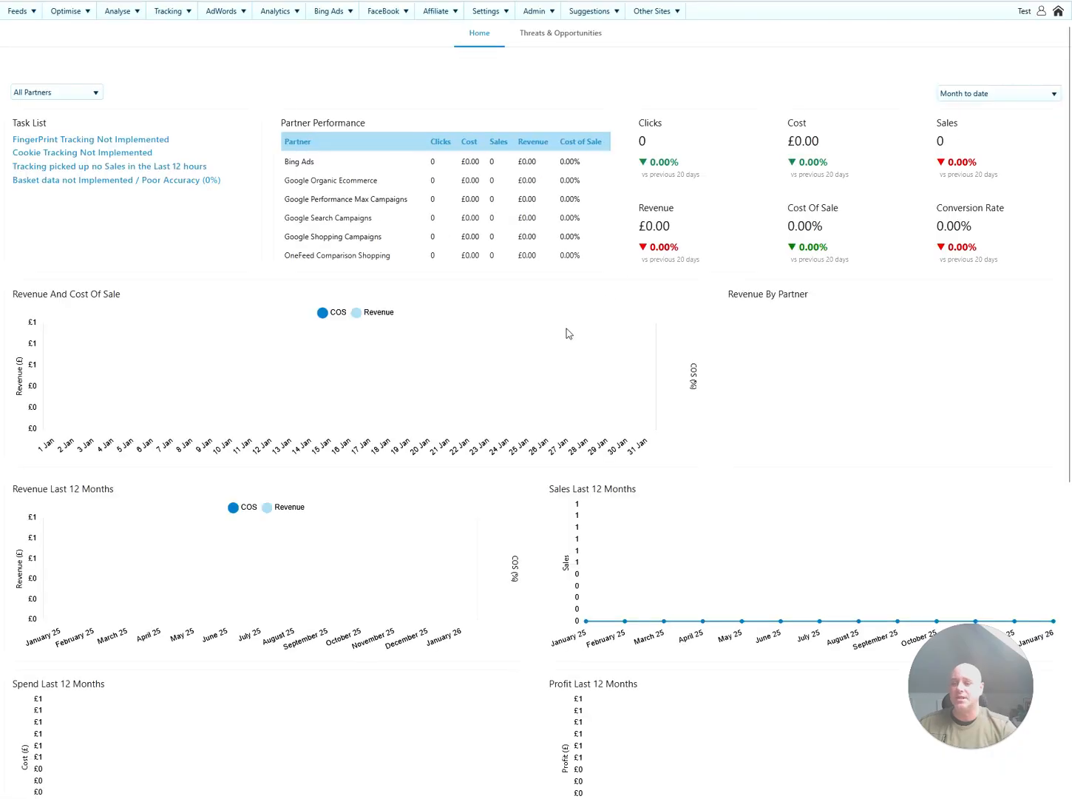
{"action": "scroll", "coordinate": [554, 406], "scroll_direction": "down", "scroll_amount": 7}
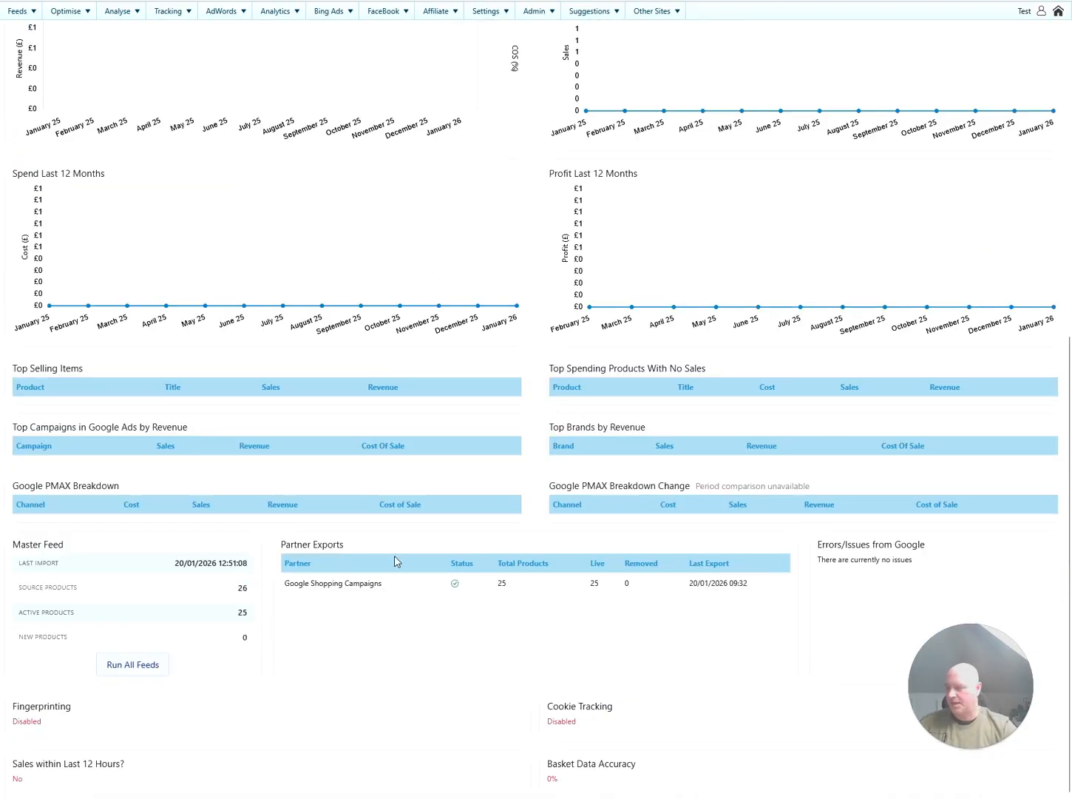
{"action": "scroll", "coordinate": [394, 561], "scroll_direction": "up", "scroll_amount": 7}
Show all 25 Top products and confirm Liquid, Oxygen and Hydrogen are ticked Top.
{"action": "mouse_move", "coordinate": [70, 11]}
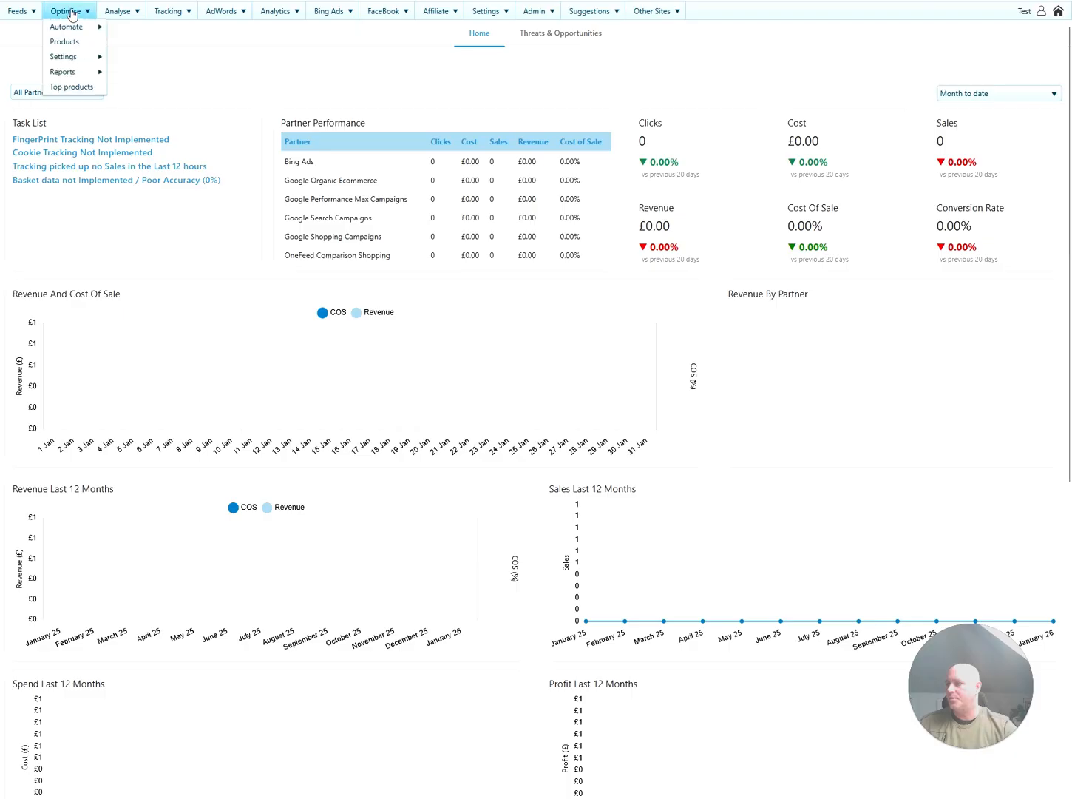
{"action": "left_click", "coordinate": [70, 42]}
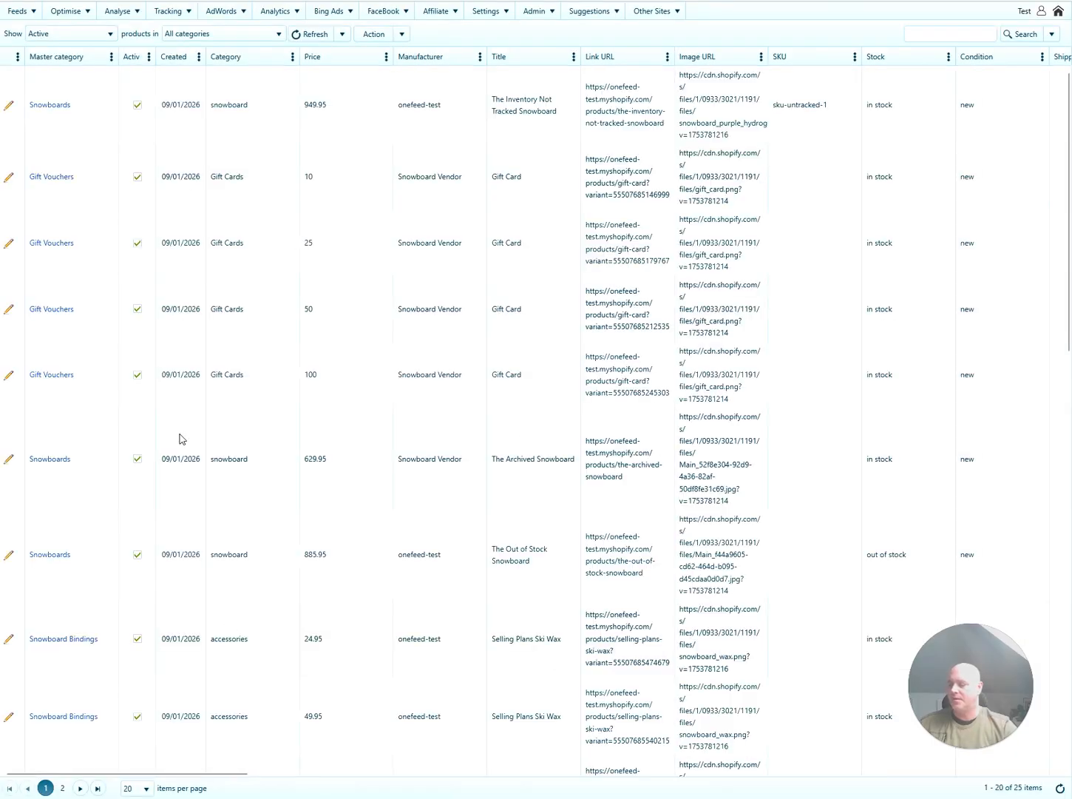
{"action": "mouse_move", "coordinate": [70, 12]}
{"action": "left_click", "coordinate": [74, 86]}
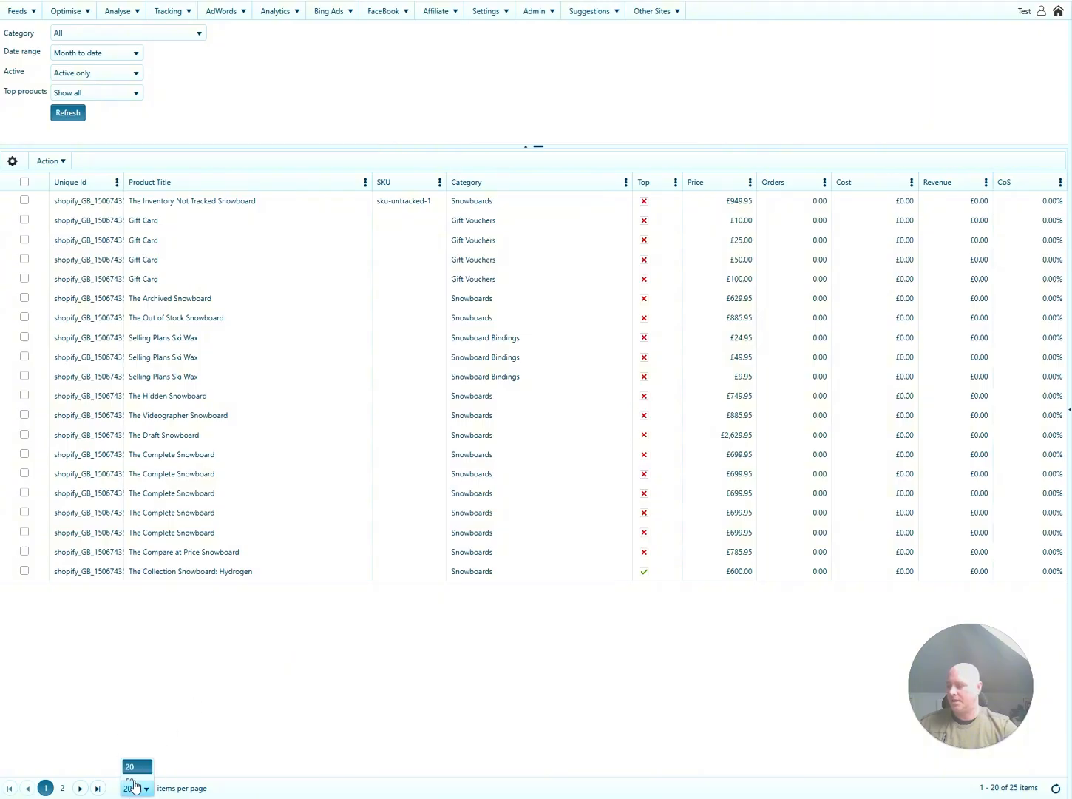
{"action": "left_click", "coordinate": [135, 787]}
{"action": "left_click", "coordinate": [131, 771]}
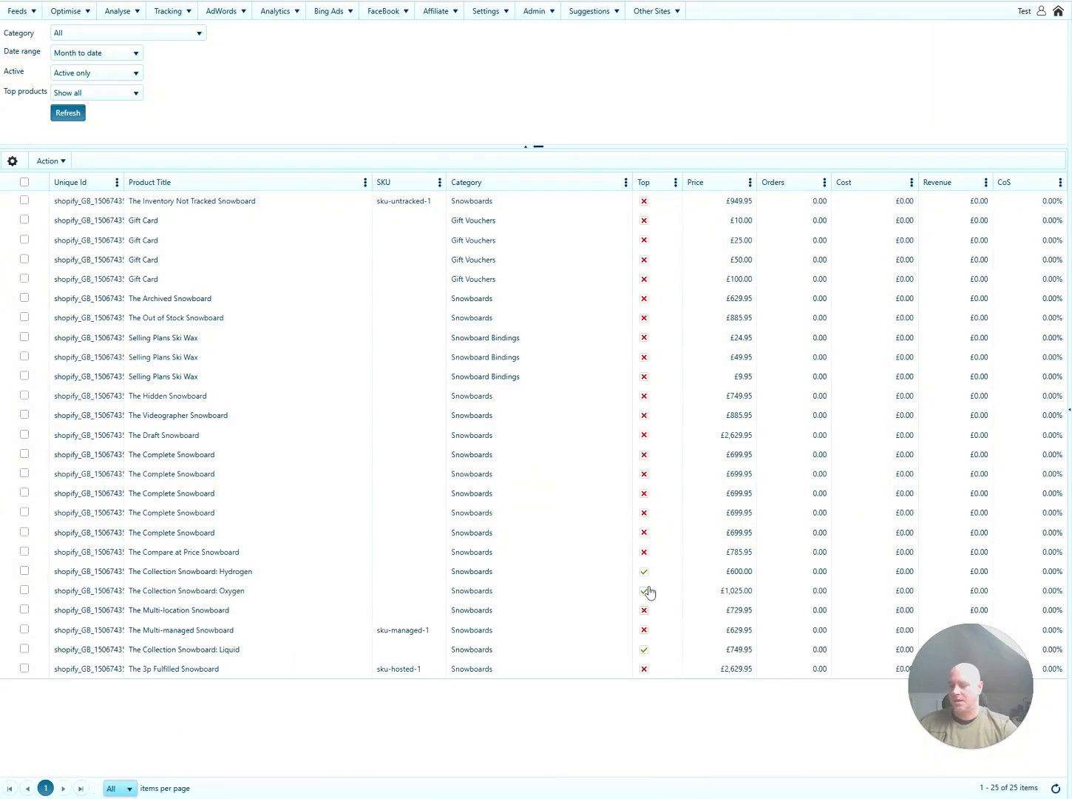
{"action": "left_click", "coordinate": [406, 655]}
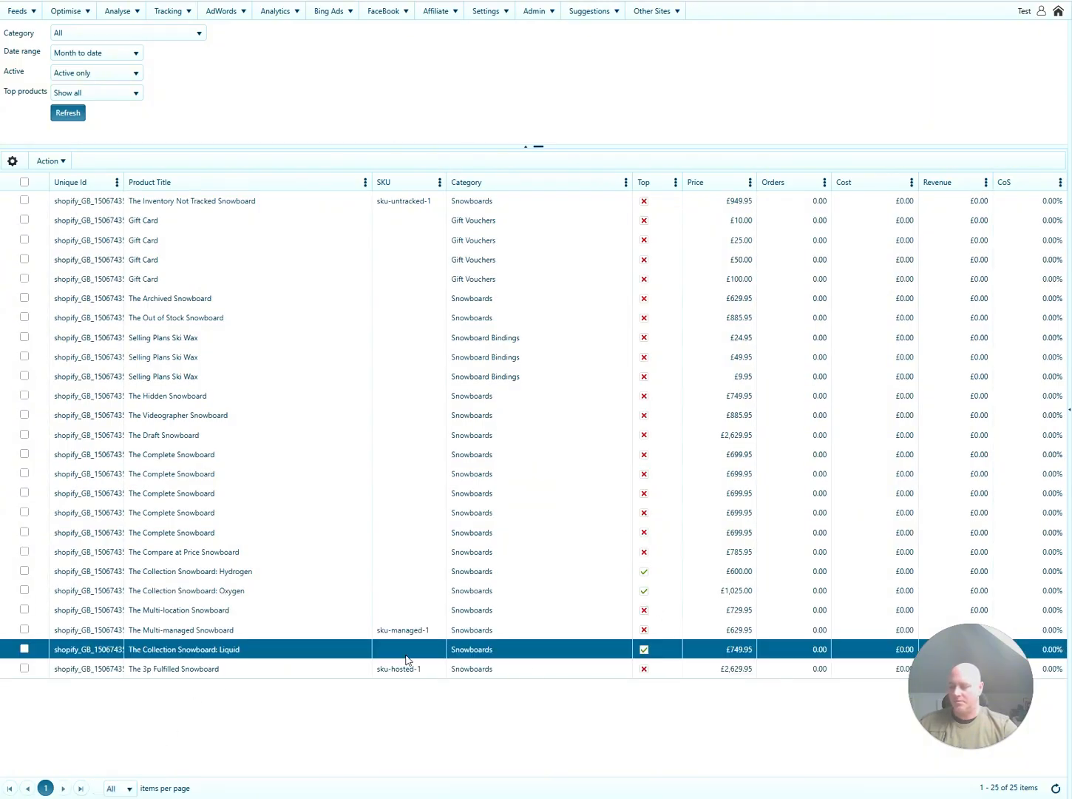
{"action": "left_click", "coordinate": [289, 592]}
{"action": "left_click", "coordinate": [283, 572]}
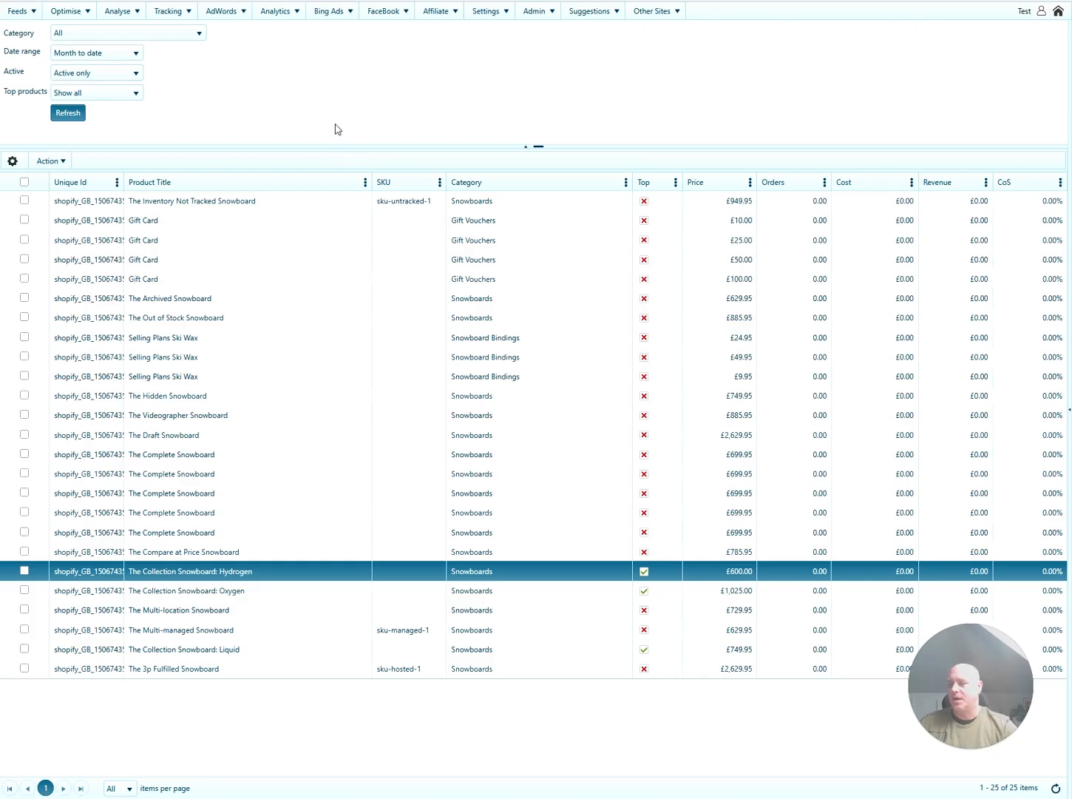
Open Analyse > Basket Level Data and switch to the Best Sellers tab.
{"action": "left_click", "coordinate": [119, 11]}
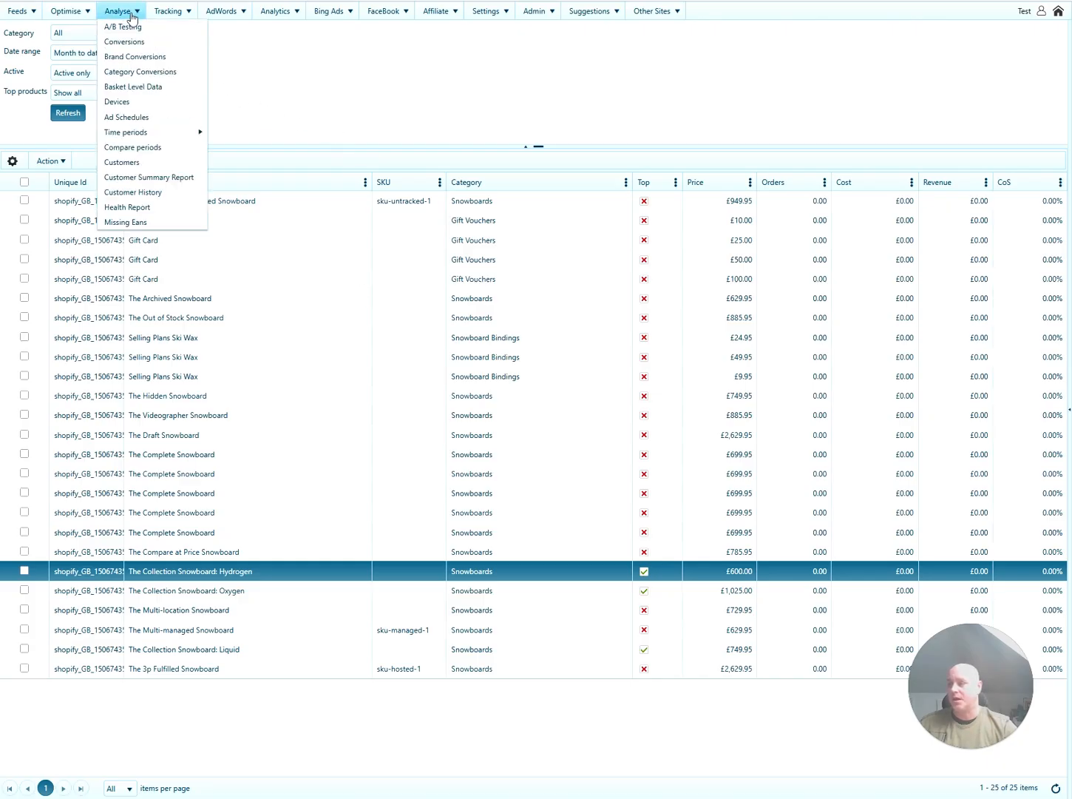
{"action": "left_click", "coordinate": [144, 88]}
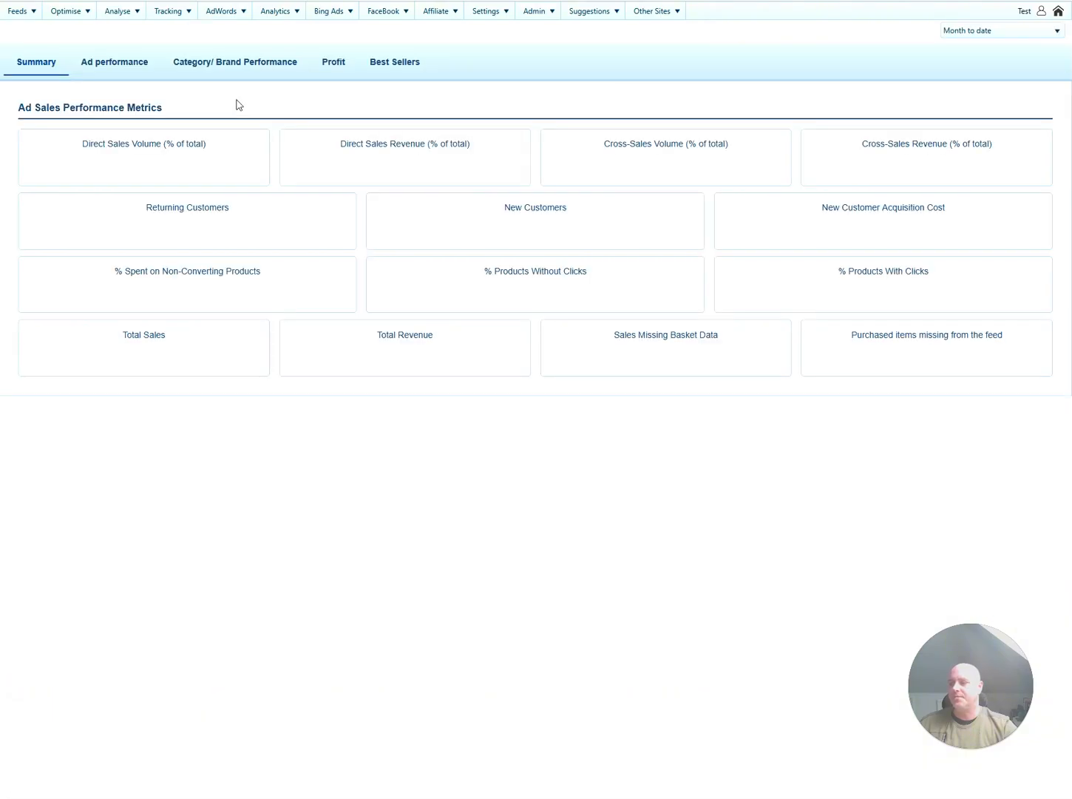
{"action": "left_click", "coordinate": [402, 69]}
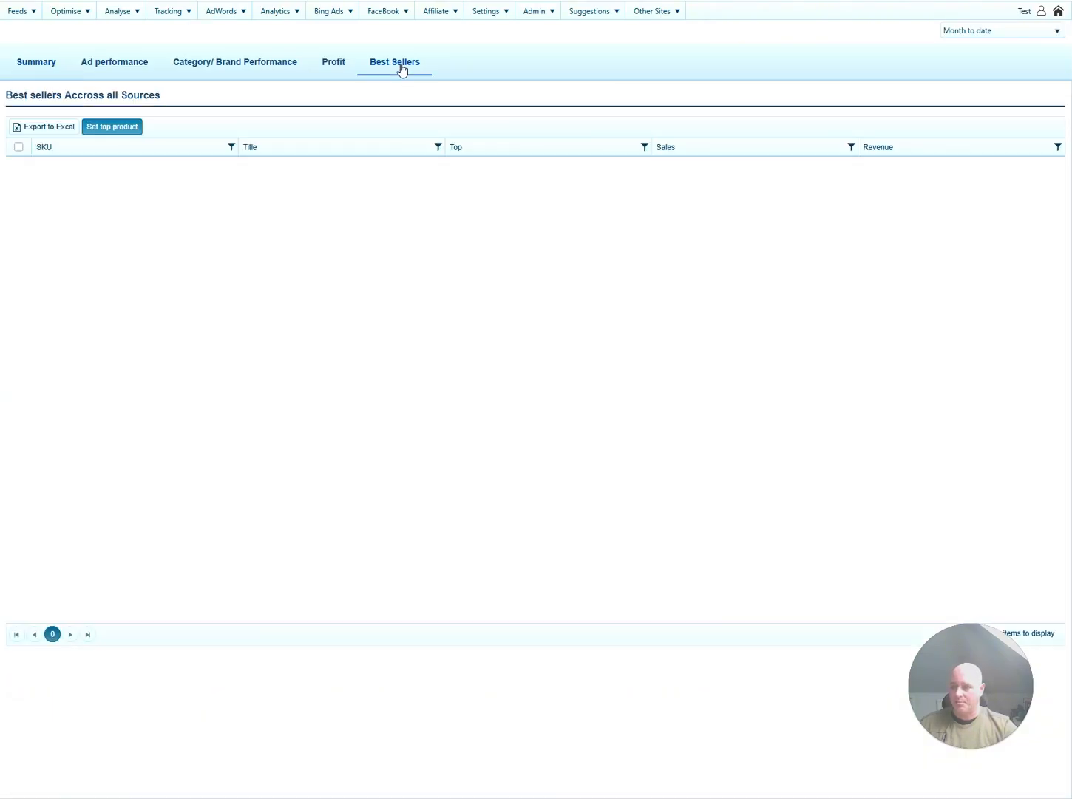
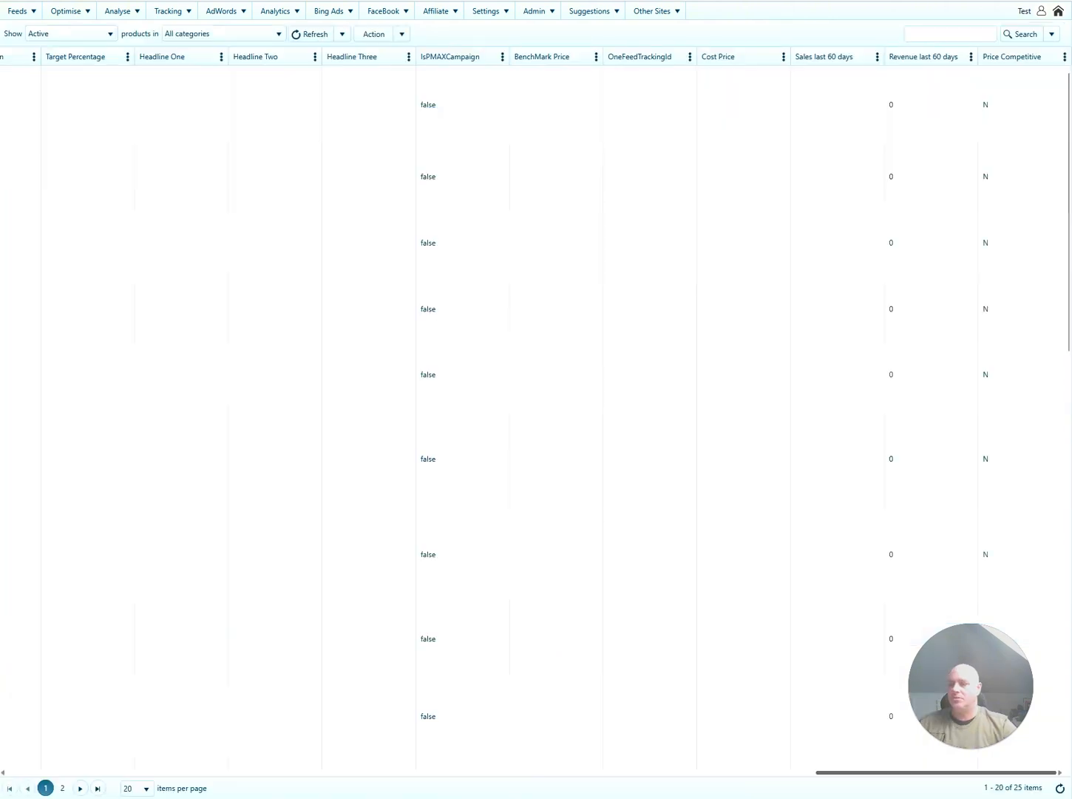
Sort the Top products report by Top, descending, so Liquid, Oxygen and Hydrogen appear first.
{"action": "left_click_drag", "start_coordinate": [1047, 772], "coordinate": [23, 692]}
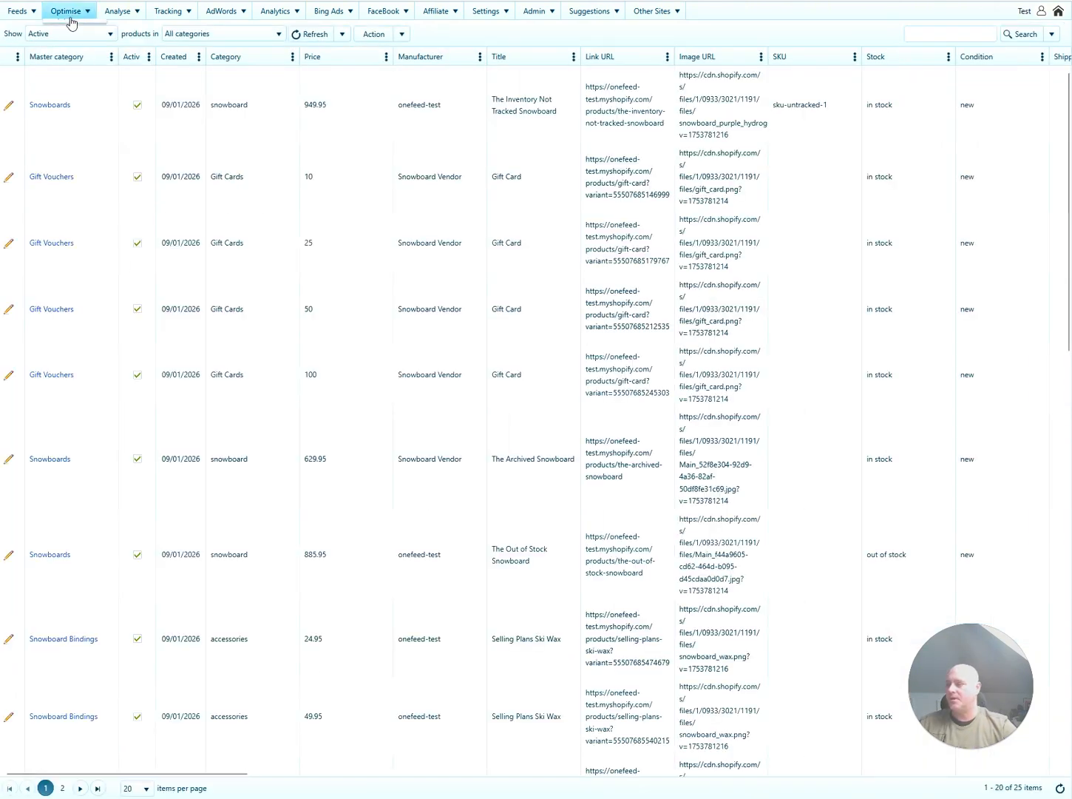
{"action": "left_click", "coordinate": [68, 95]}
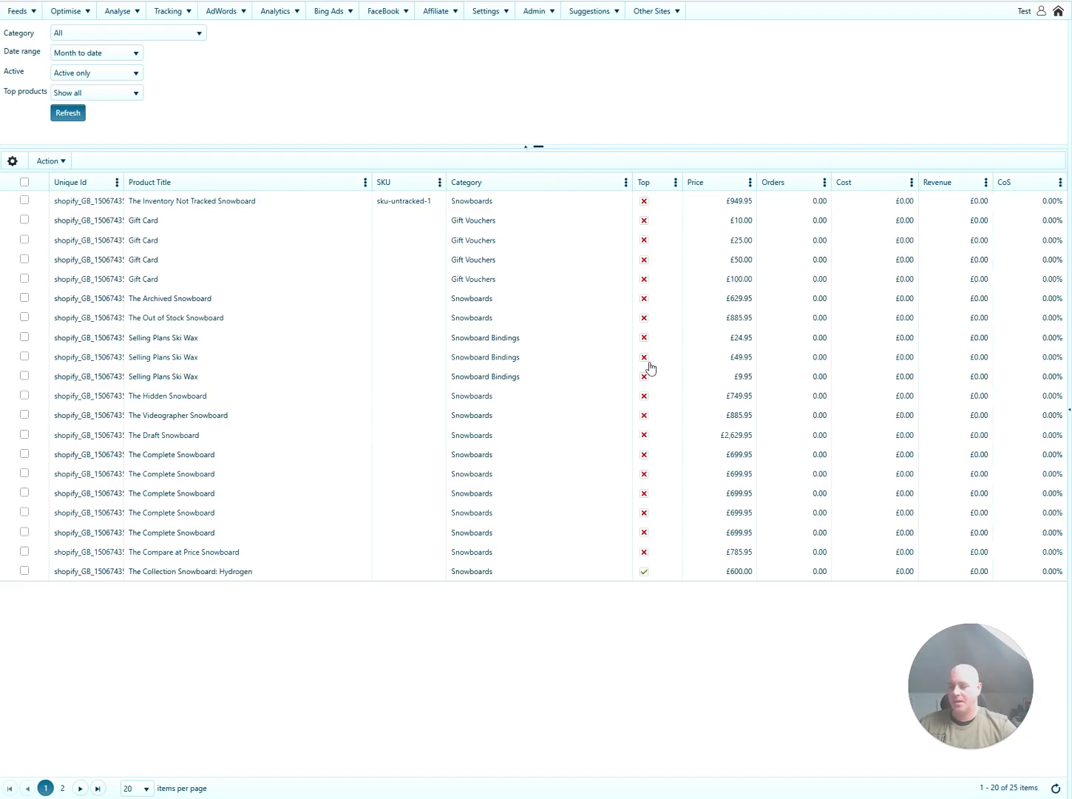
{"action": "left_click", "coordinate": [647, 183]}
{"action": "left_click", "coordinate": [646, 184]}
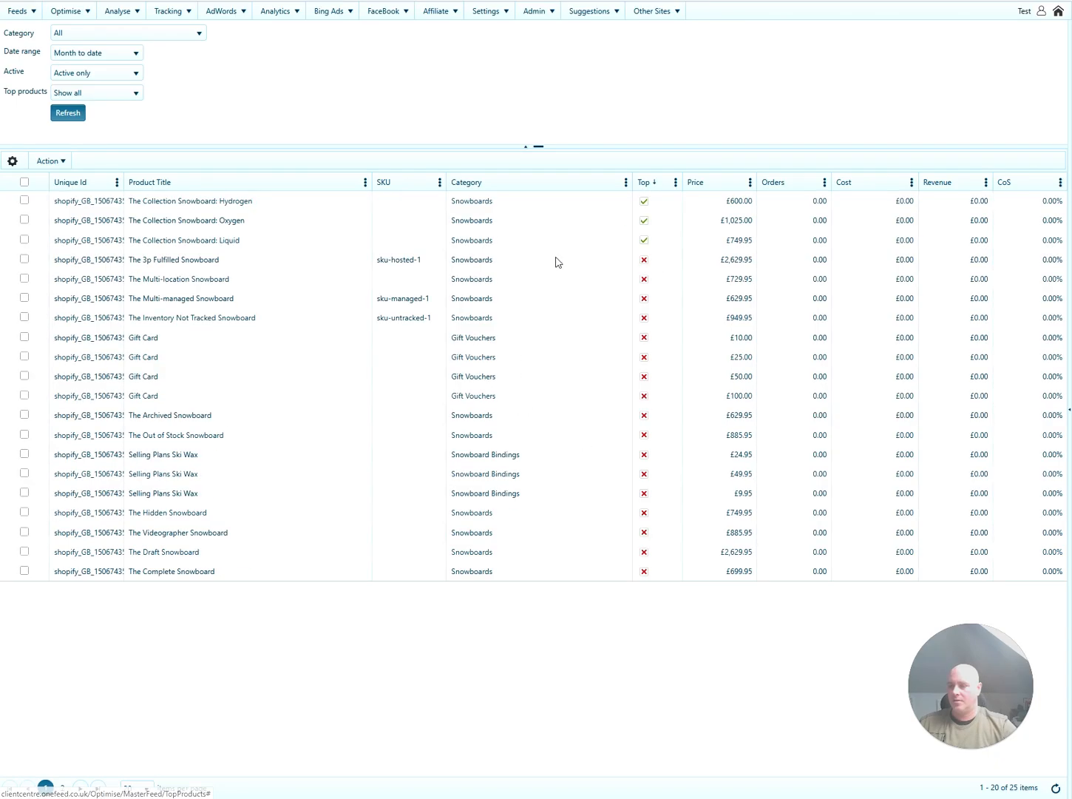
{"action": "left_click", "coordinate": [342, 242]}
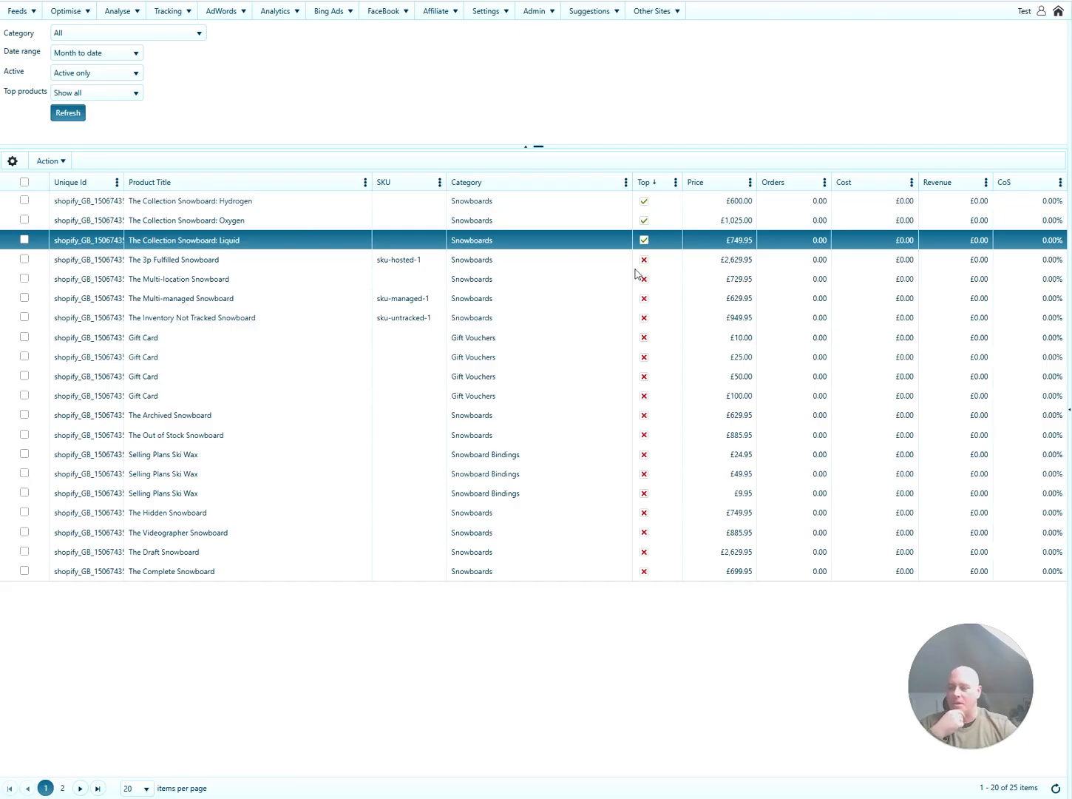
{"action": "left_click", "coordinate": [17, 10]}
Edit the Test Google Shopping Campaigns partner feed and advance to its column mapping.
{"action": "mouse_move", "coordinate": [40, 42]}
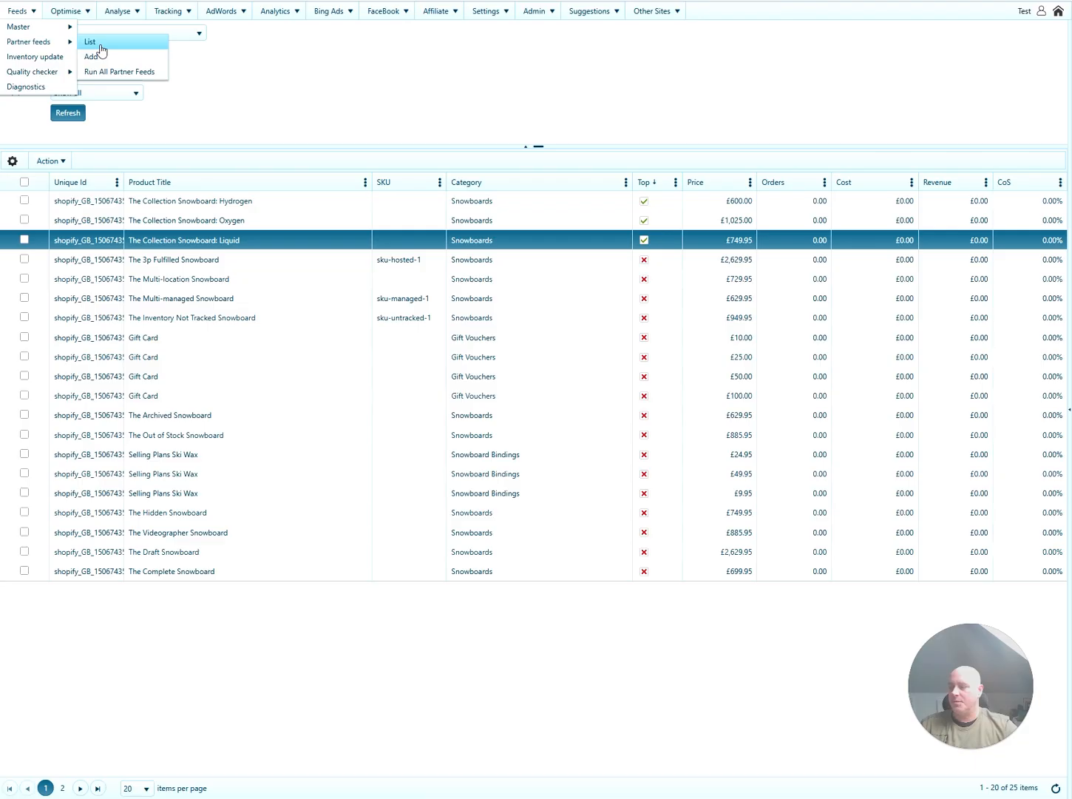
{"action": "left_click", "coordinate": [100, 47]}
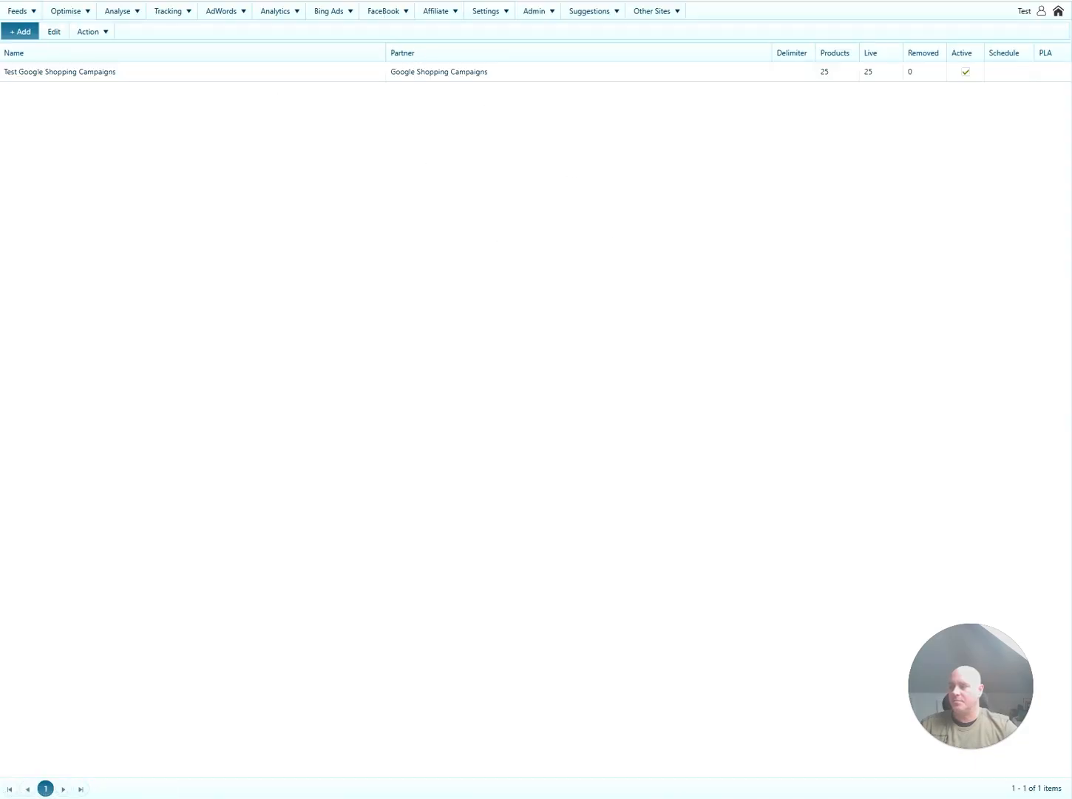
{"action": "left_click", "coordinate": [268, 74]}
{"action": "left_click", "coordinate": [54, 31]}
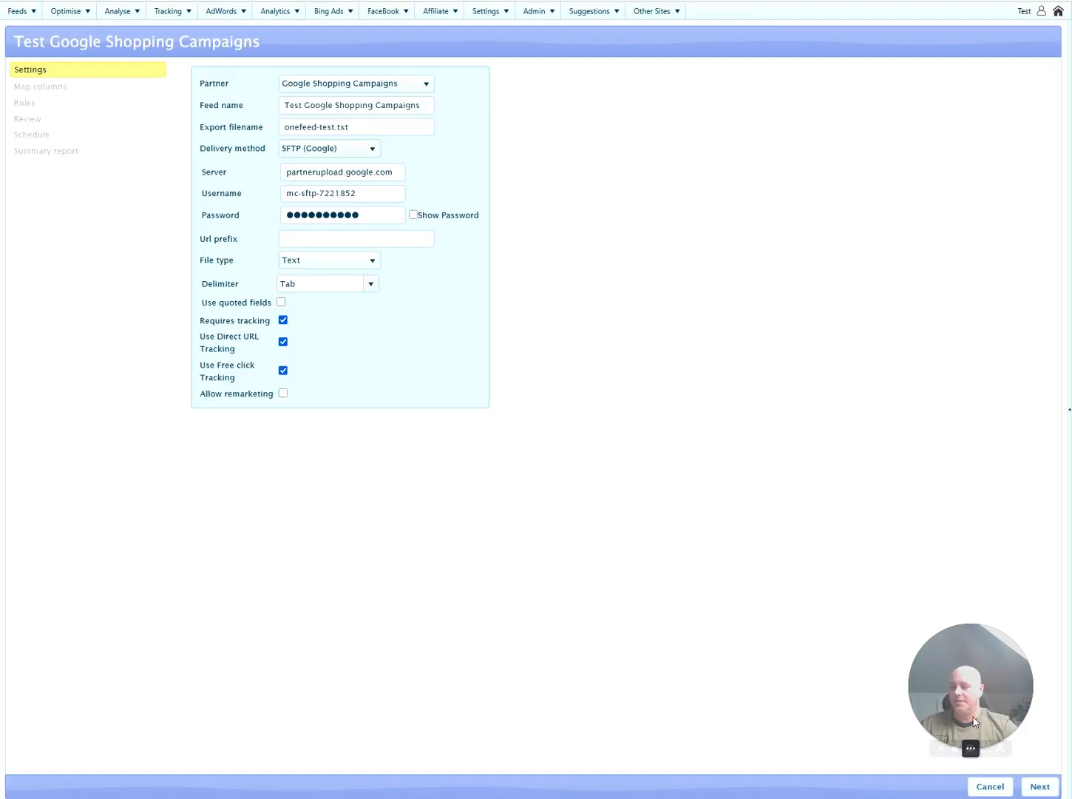
{"action": "left_click_drag", "start_coordinate": [985, 660], "coordinate": [184, 650]}
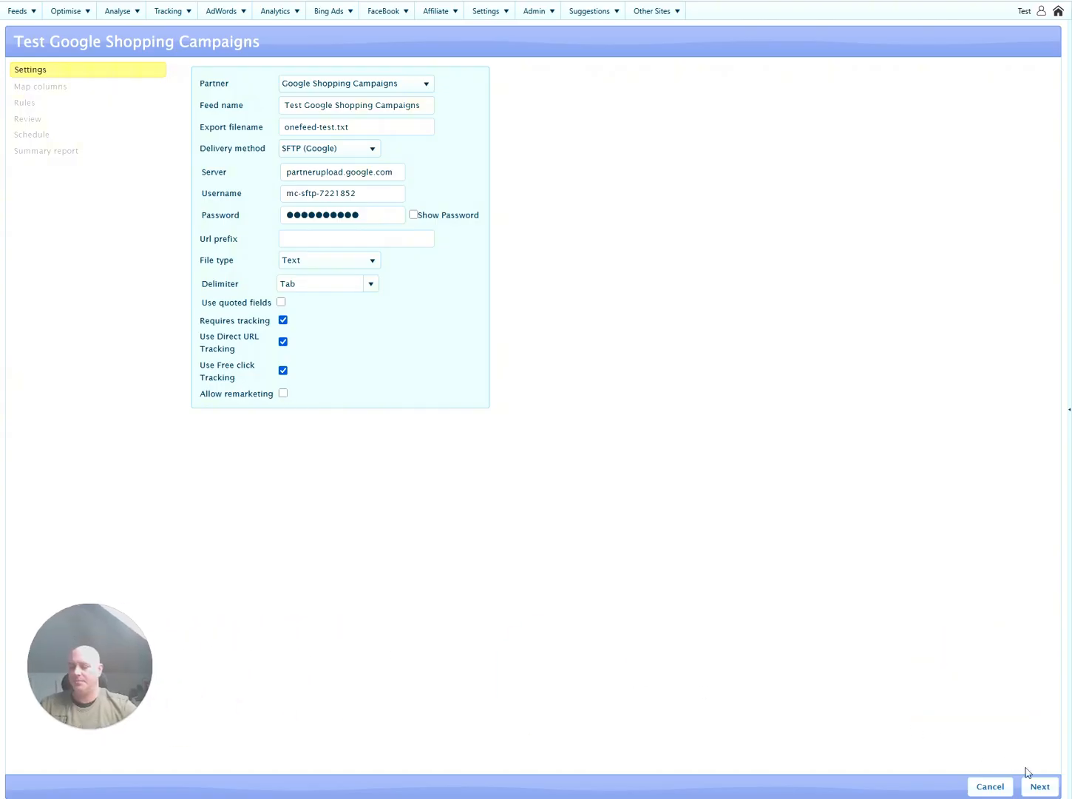
{"action": "left_click", "coordinate": [1040, 786]}
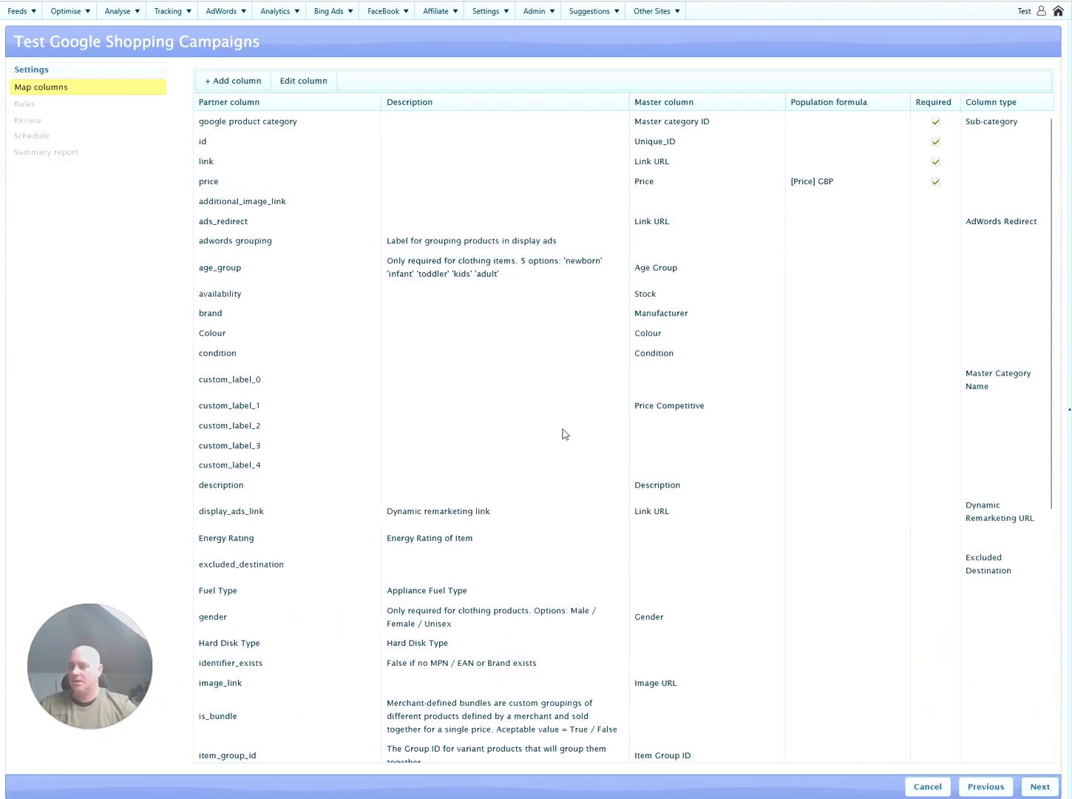
Map custom_label_2's master column to Top product.
{"action": "left_click", "coordinate": [551, 411]}
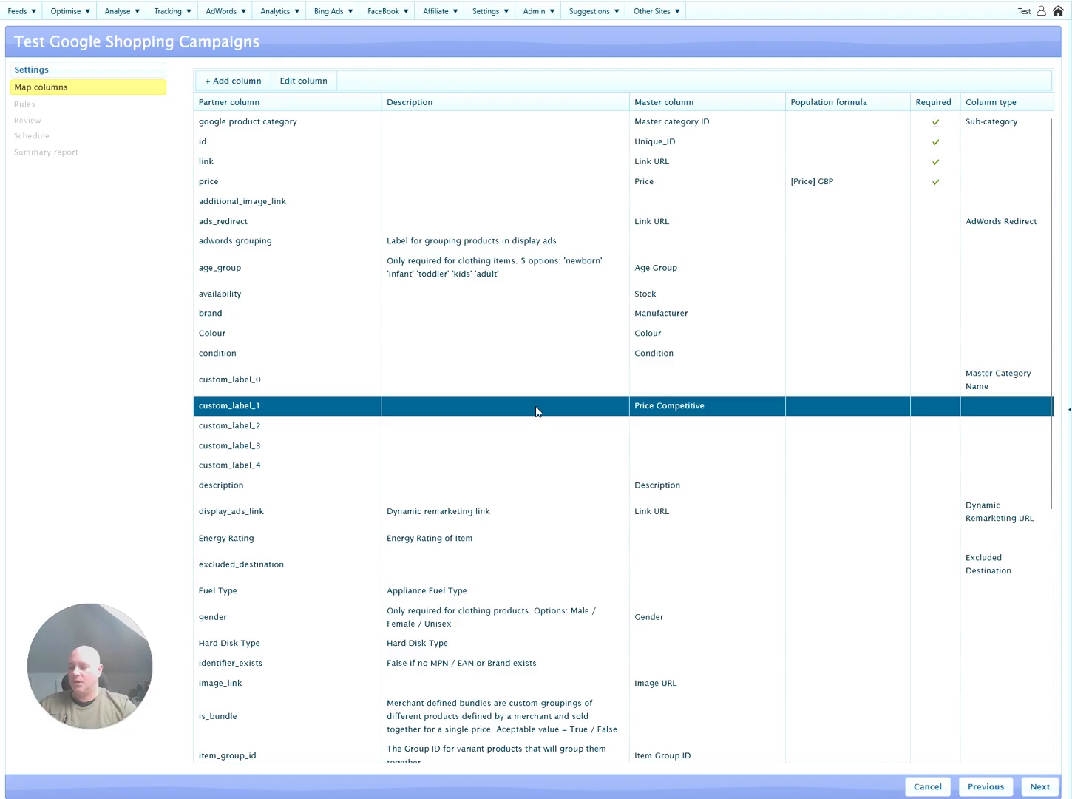
{"action": "left_click", "coordinate": [531, 383]}
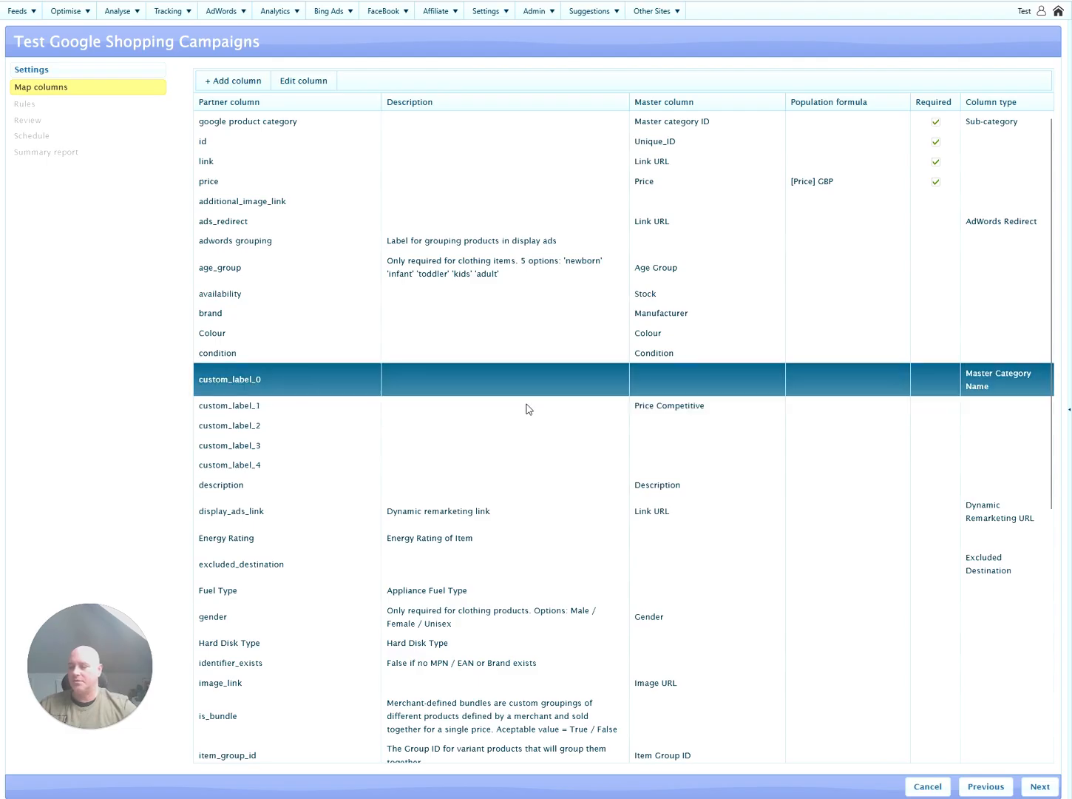
{"action": "left_click", "coordinate": [526, 404]}
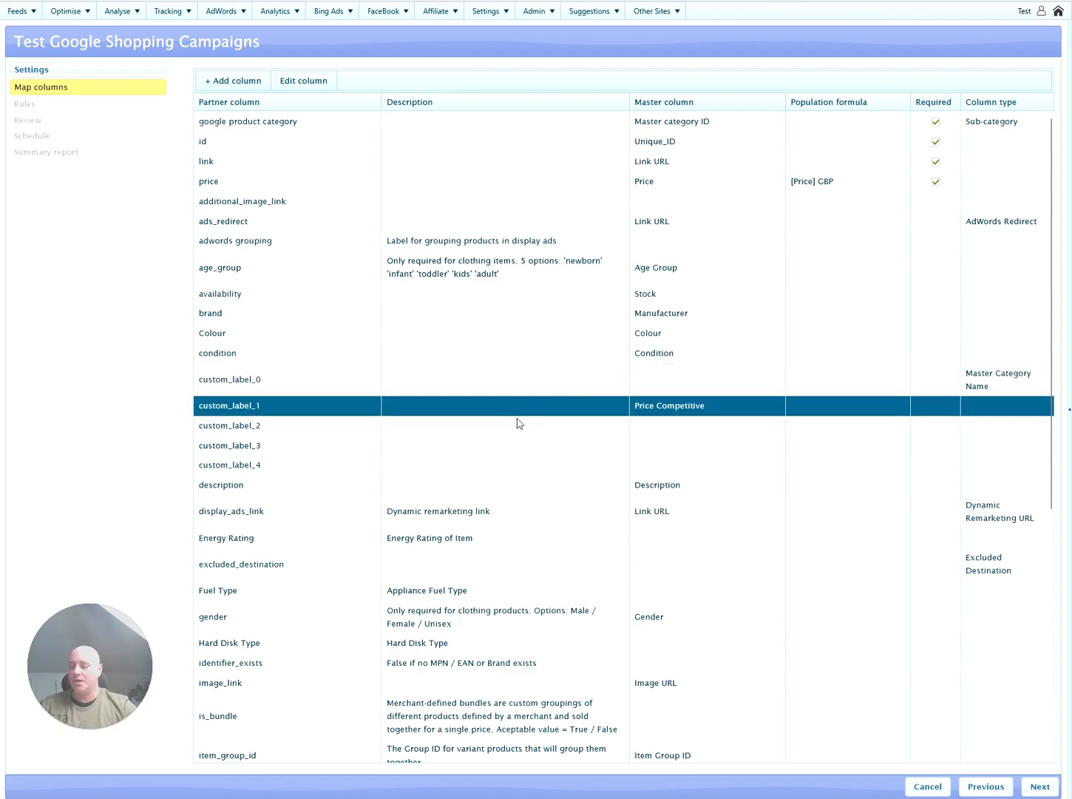
{"action": "left_click", "coordinate": [515, 426]}
{"action": "left_click", "coordinate": [684, 432]}
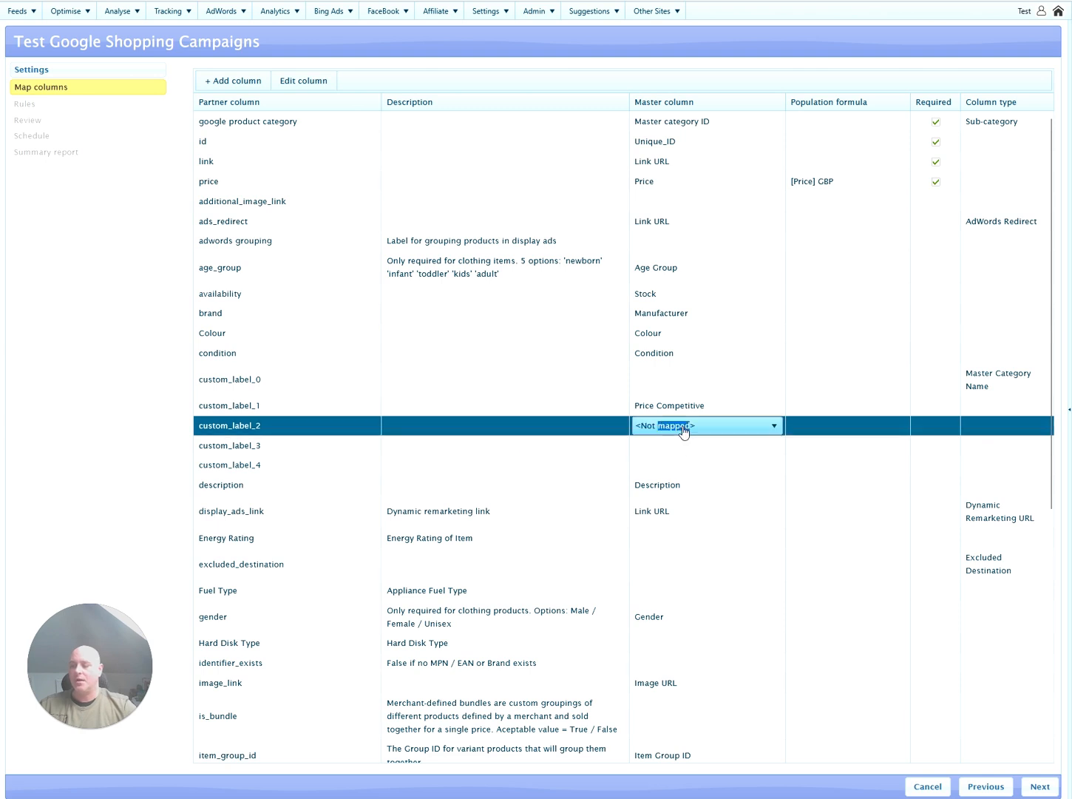
{"action": "left_click", "coordinate": [685, 432]}
{"action": "key", "text": "t"}
{"action": "key", "text": "t"}
{"action": "key", "text": "t"}
{"action": "key", "text": "t"}
{"action": "key", "text": "t"}
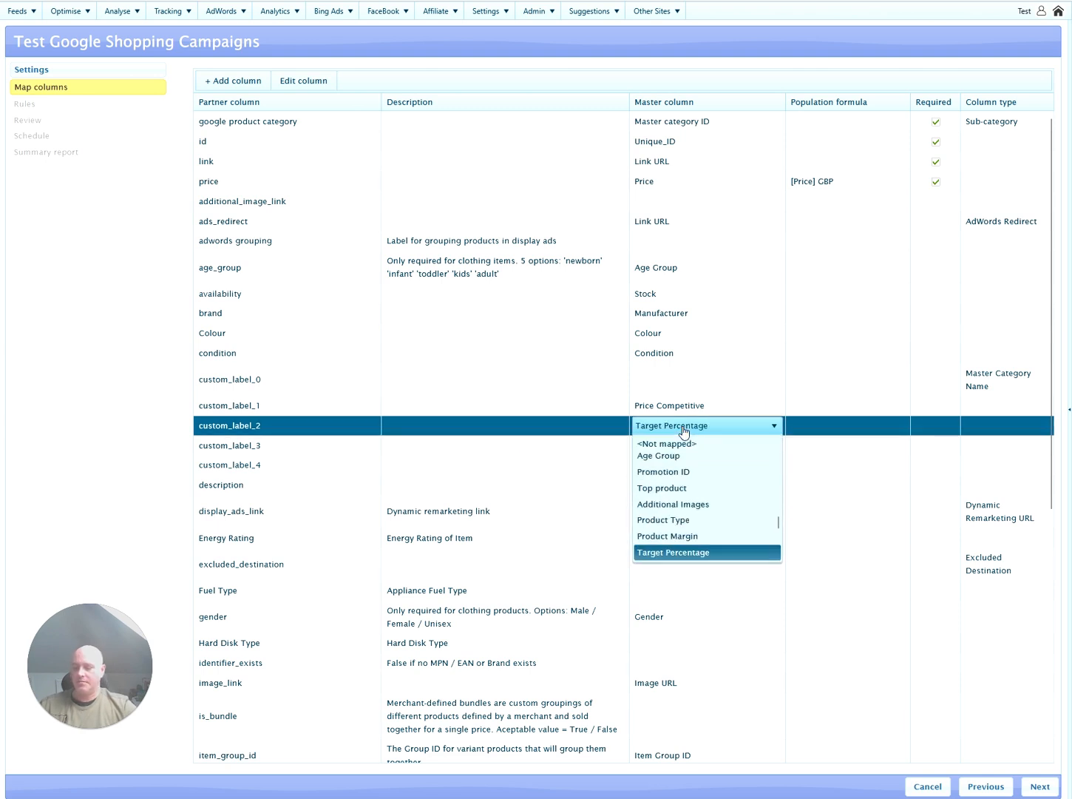
{"action": "key", "text": "Return"}
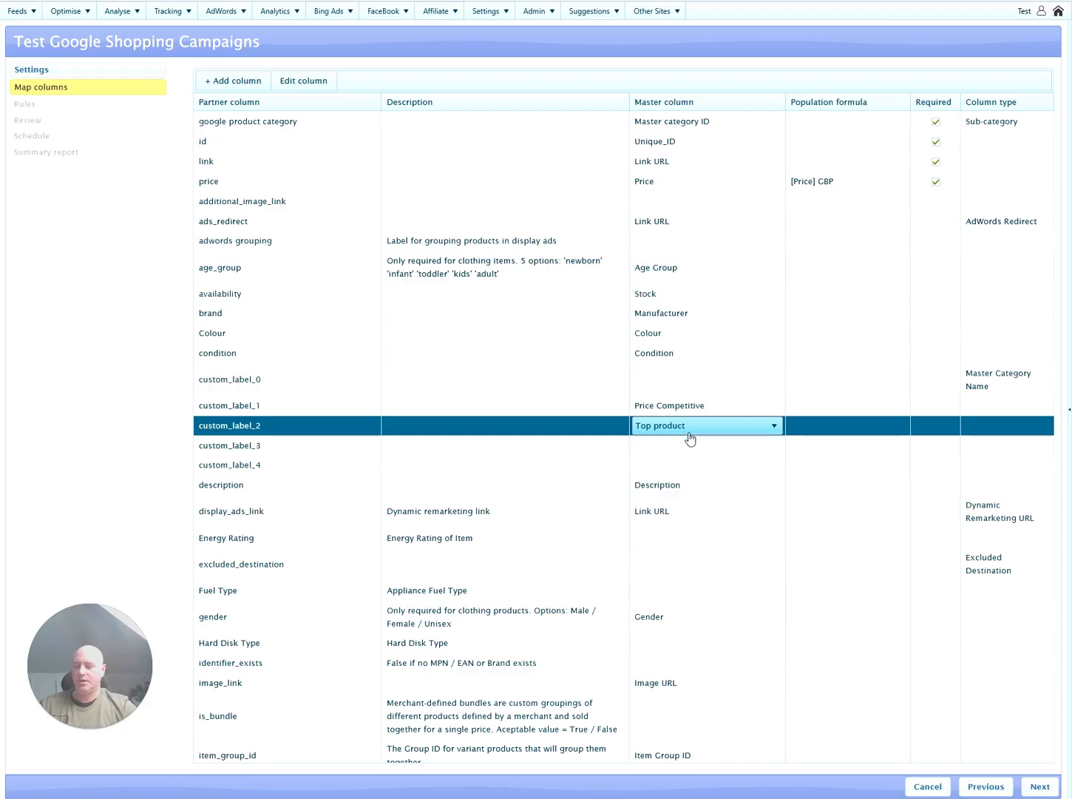
{"action": "left_click", "coordinate": [620, 431]}
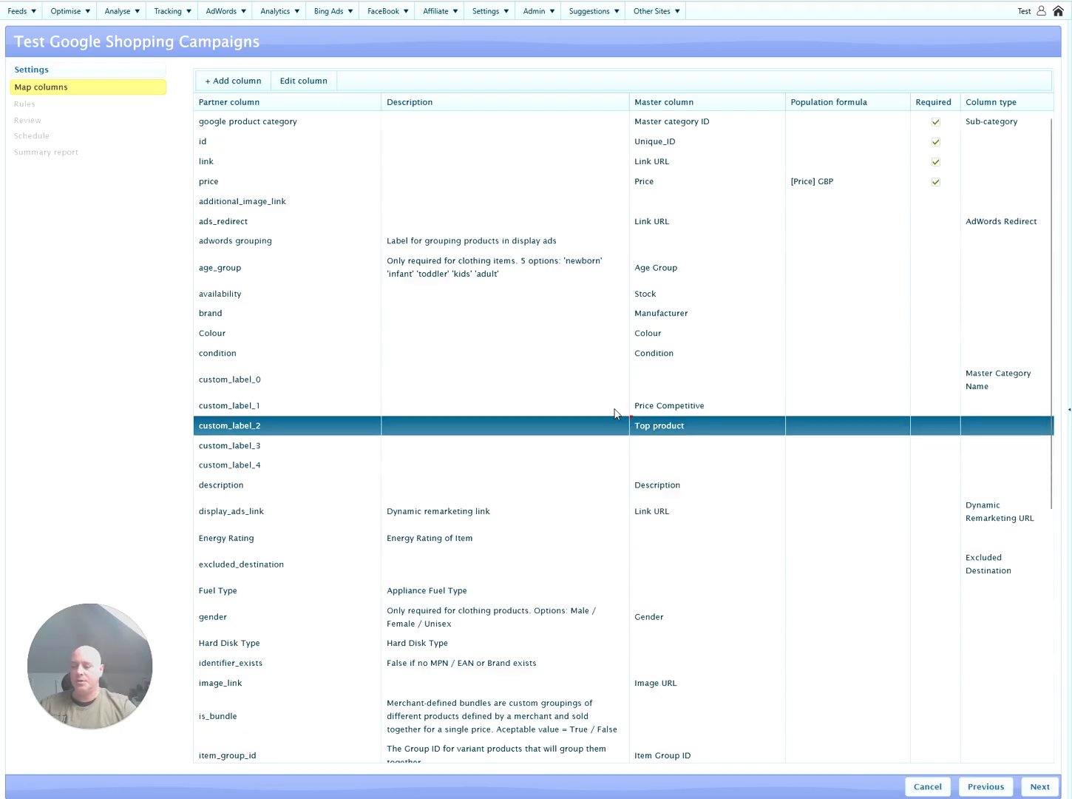
Check the custom_label_0, 1 and 2 mappings and continue to the feed review.
{"action": "left_click", "coordinate": [618, 389]}
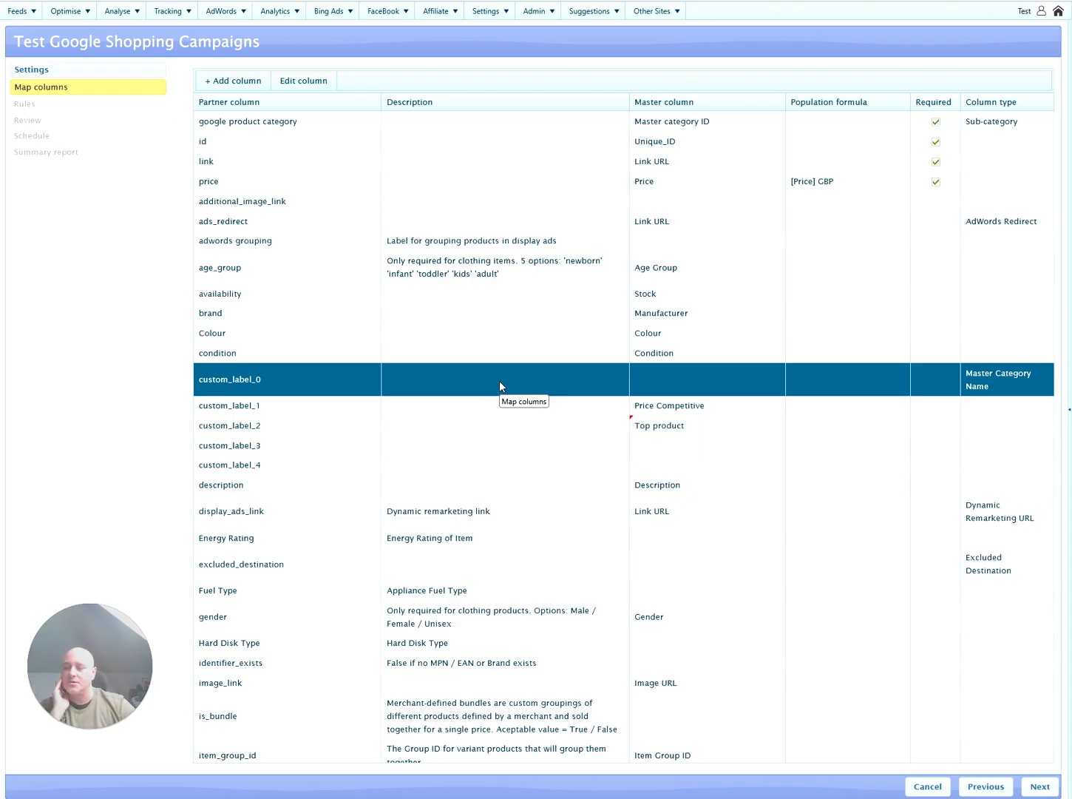
{"action": "left_click", "coordinate": [505, 406]}
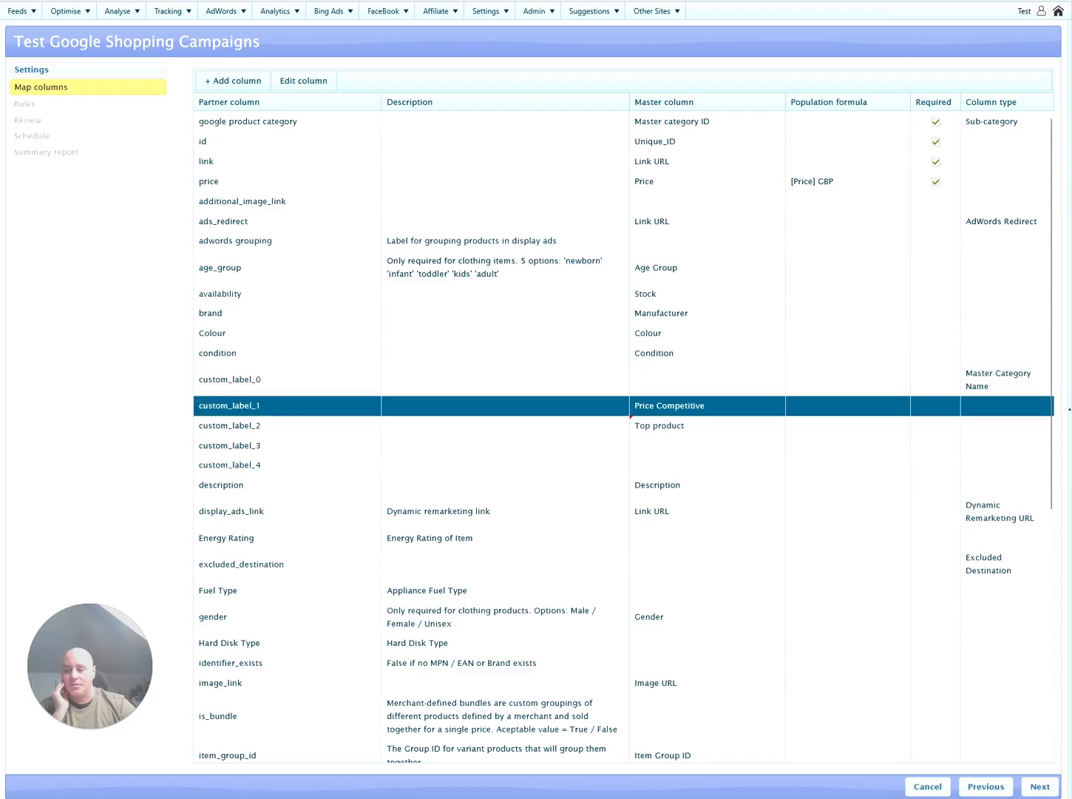
{"action": "left_click", "coordinate": [546, 426]}
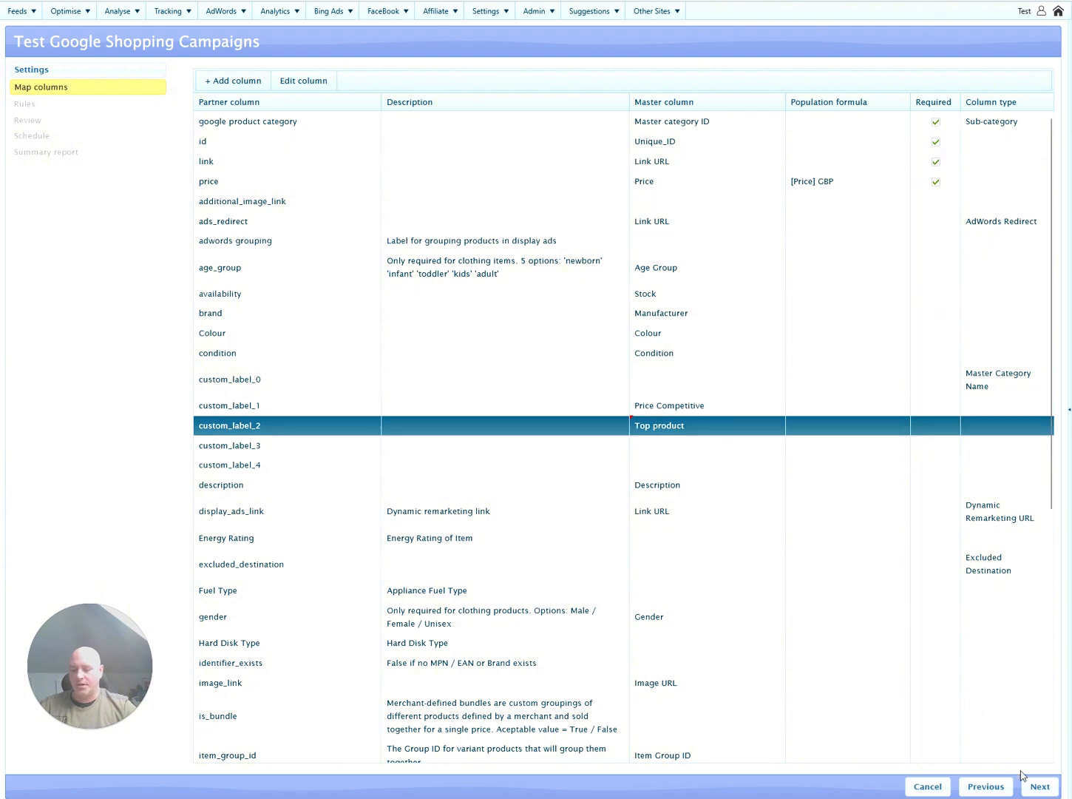
{"action": "left_click", "coordinate": [1038, 785]}
Review the 25 exported products, then select Snowbaords - Shopping under AdWords Shopping Campaigns.
{"action": "left_click", "coordinate": [1039, 785]}
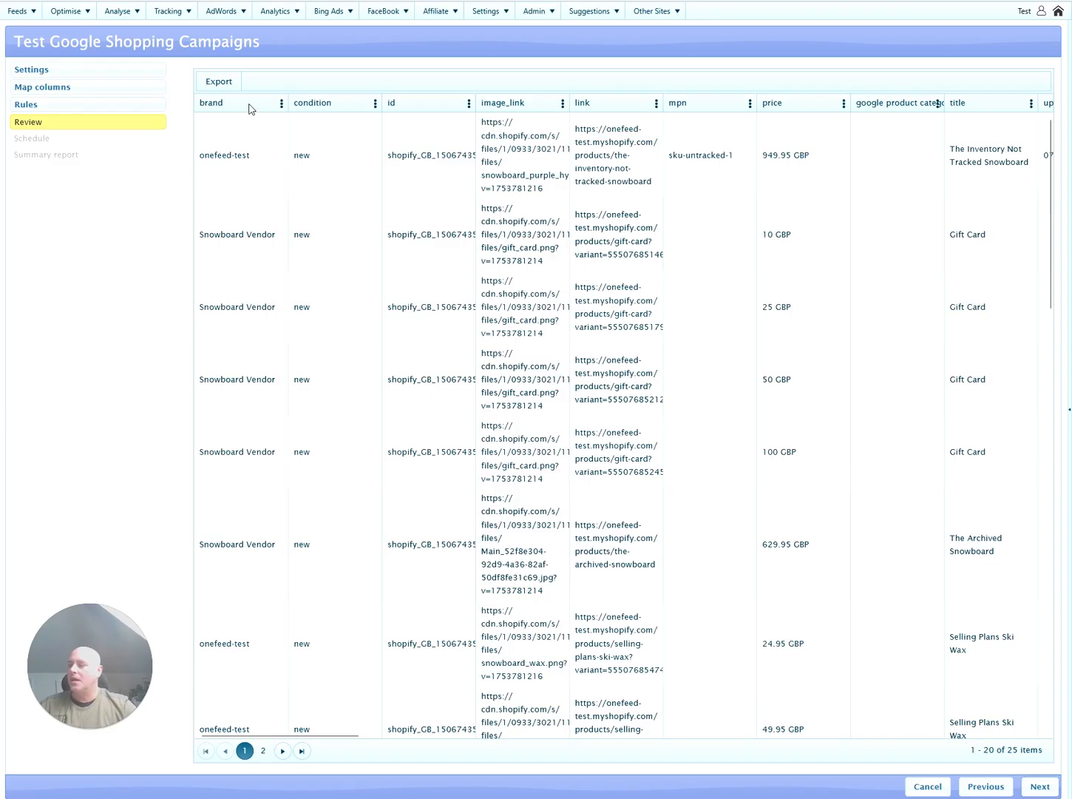
{"action": "mouse_move", "coordinate": [238, 17]}
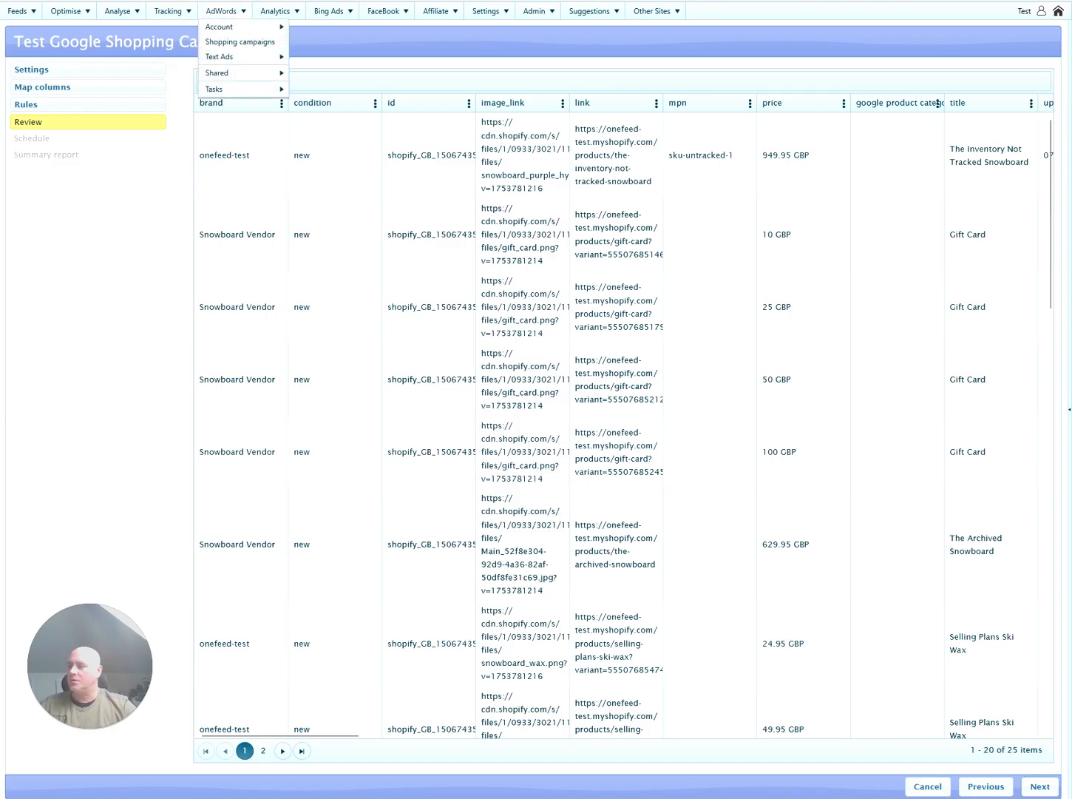
{"action": "left_click", "coordinate": [242, 42]}
{"action": "left_click", "coordinate": [384, 99]}
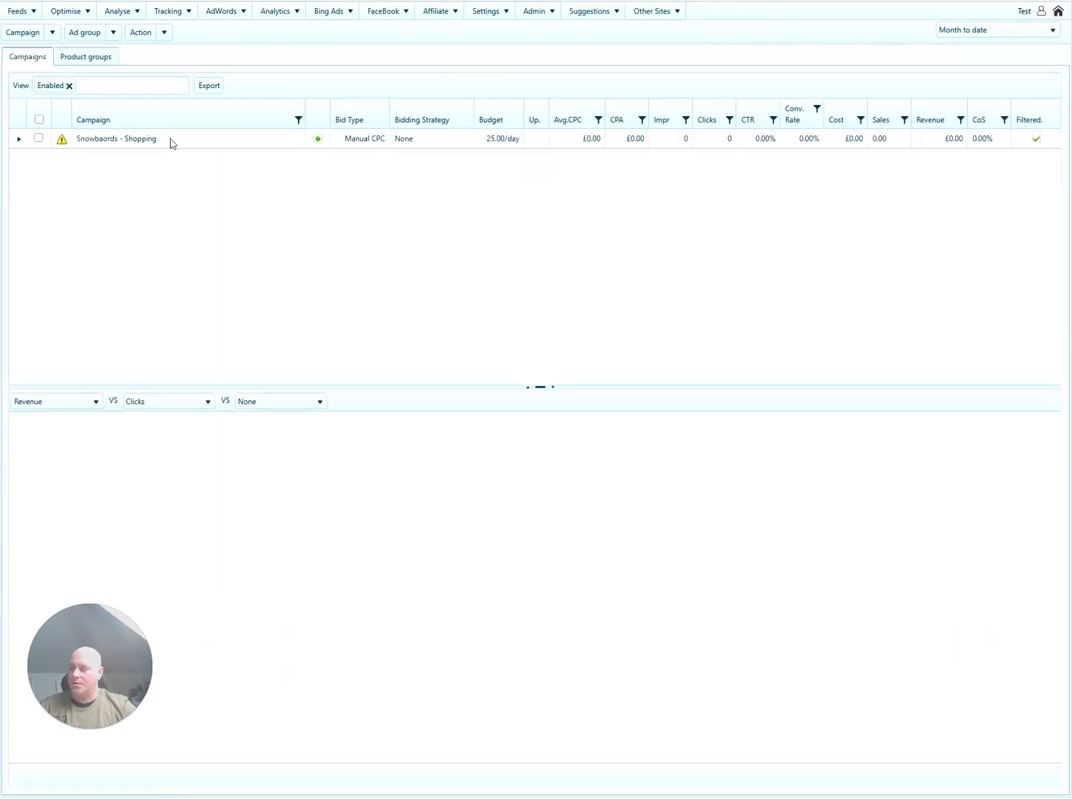
{"action": "left_click_drag", "start_coordinate": [171, 142], "coordinate": [79, 147]}
{"action": "key", "text": "ctrl+c"}
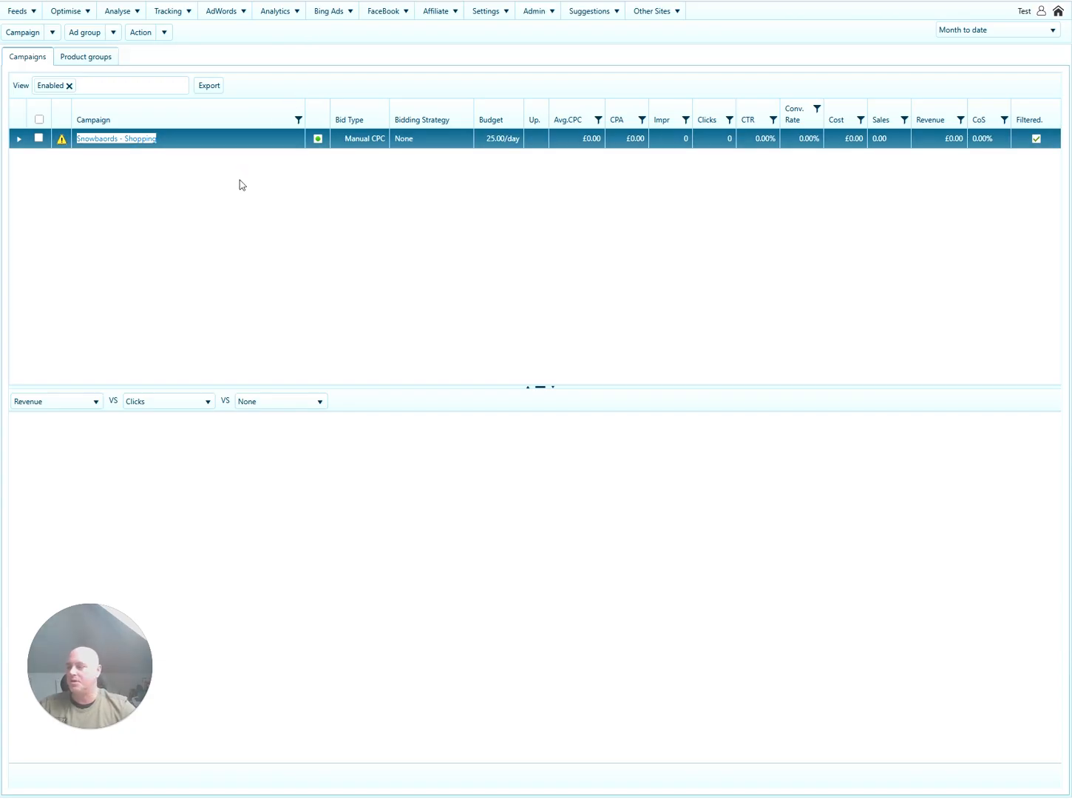
{"action": "left_click", "coordinate": [51, 32]}
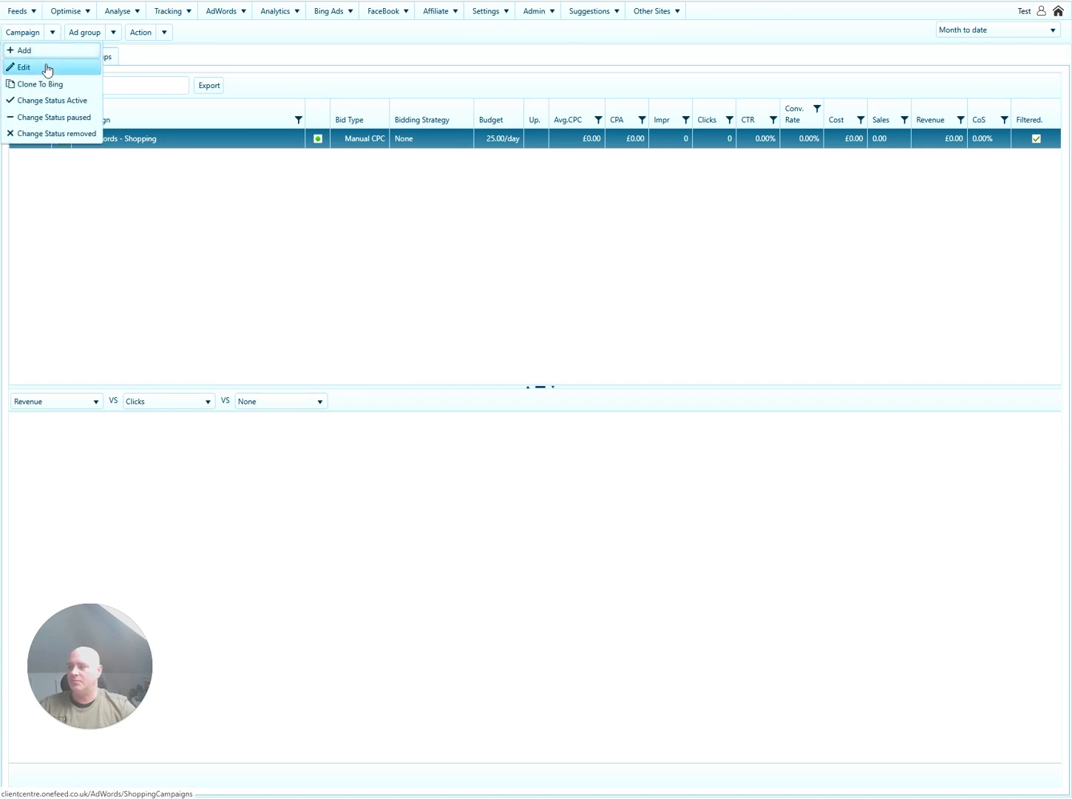
Add the inventory filter condition Custom label 2 = 0 to Snowbaords - Shopping and save.
{"action": "left_click", "coordinate": [48, 70]}
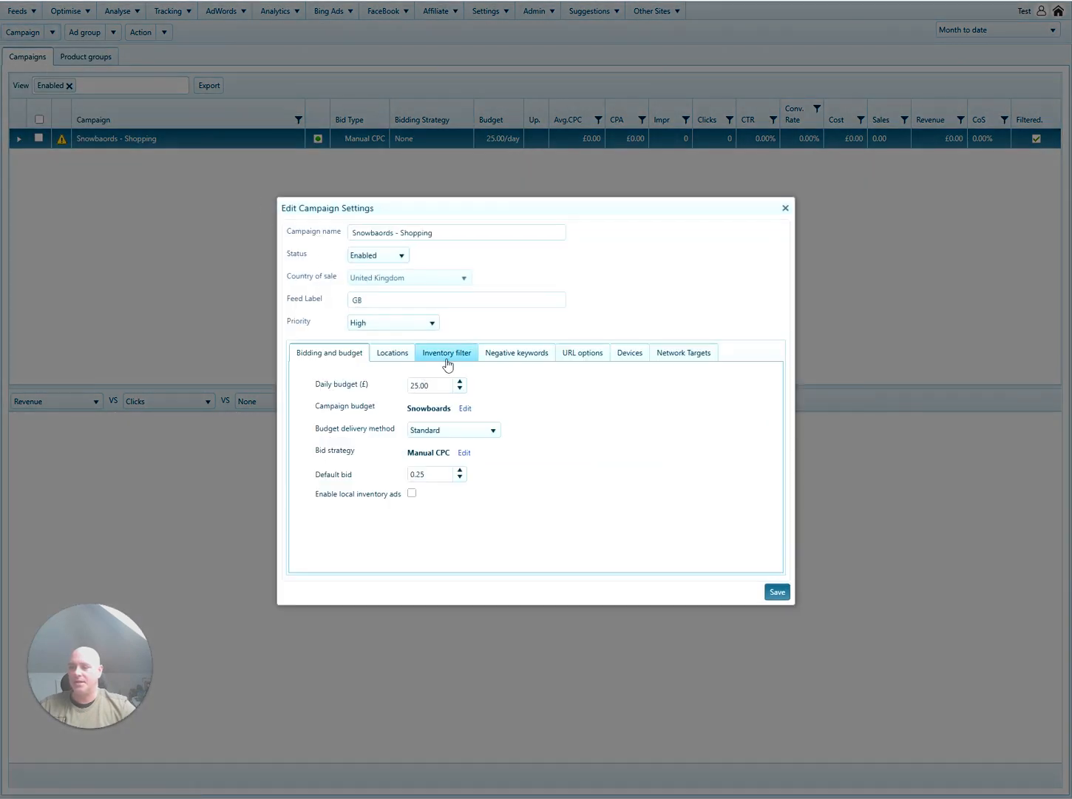
{"action": "left_click", "coordinate": [446, 356]}
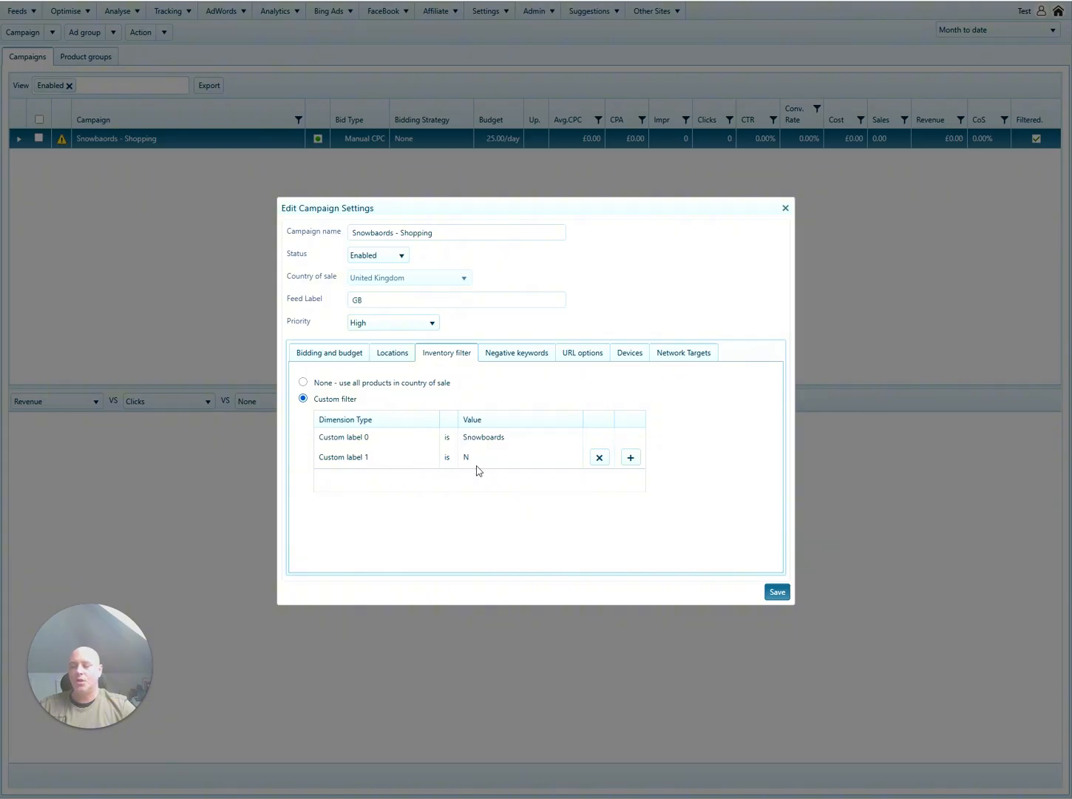
{"action": "left_click", "coordinate": [630, 457]}
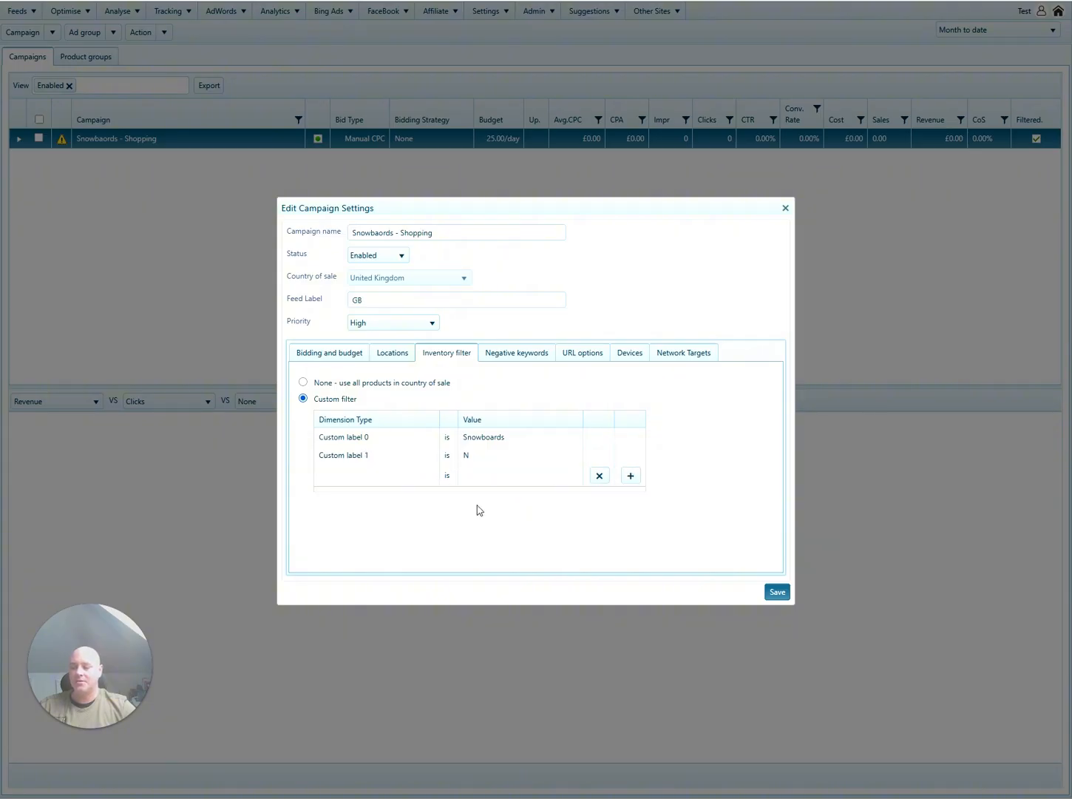
{"action": "left_click", "coordinate": [370, 482]}
{"action": "left_click", "coordinate": [384, 564]}
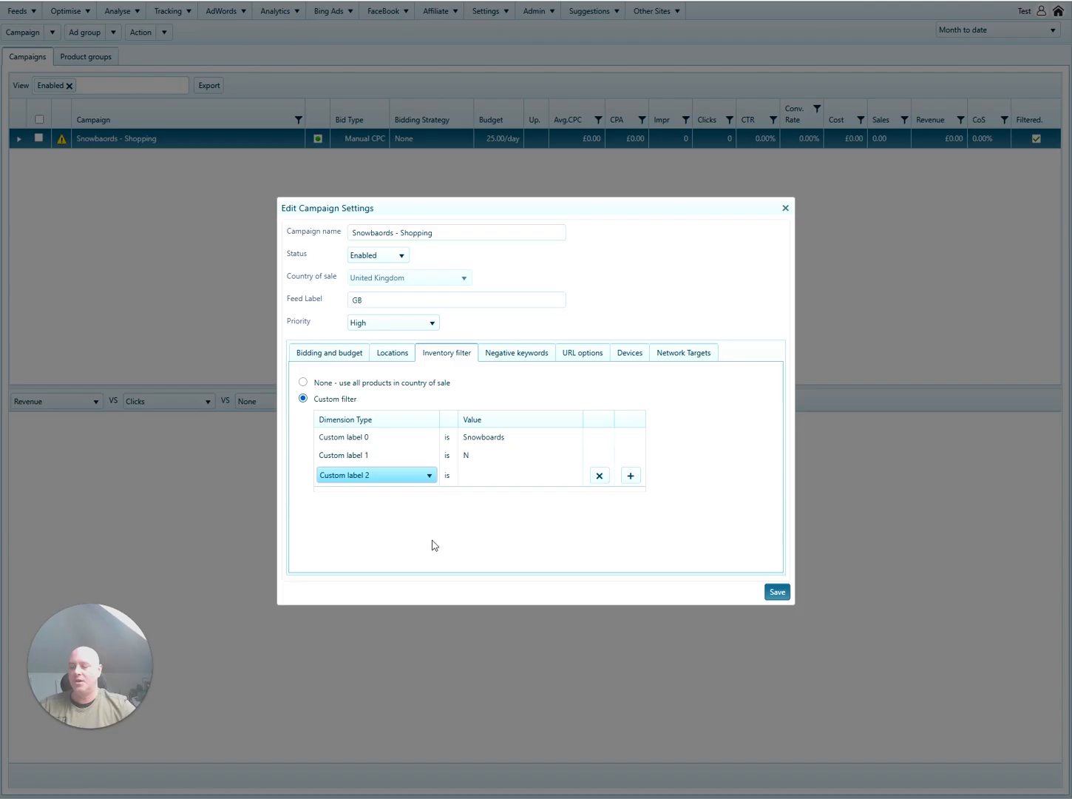
{"action": "left_click", "coordinate": [514, 481]}
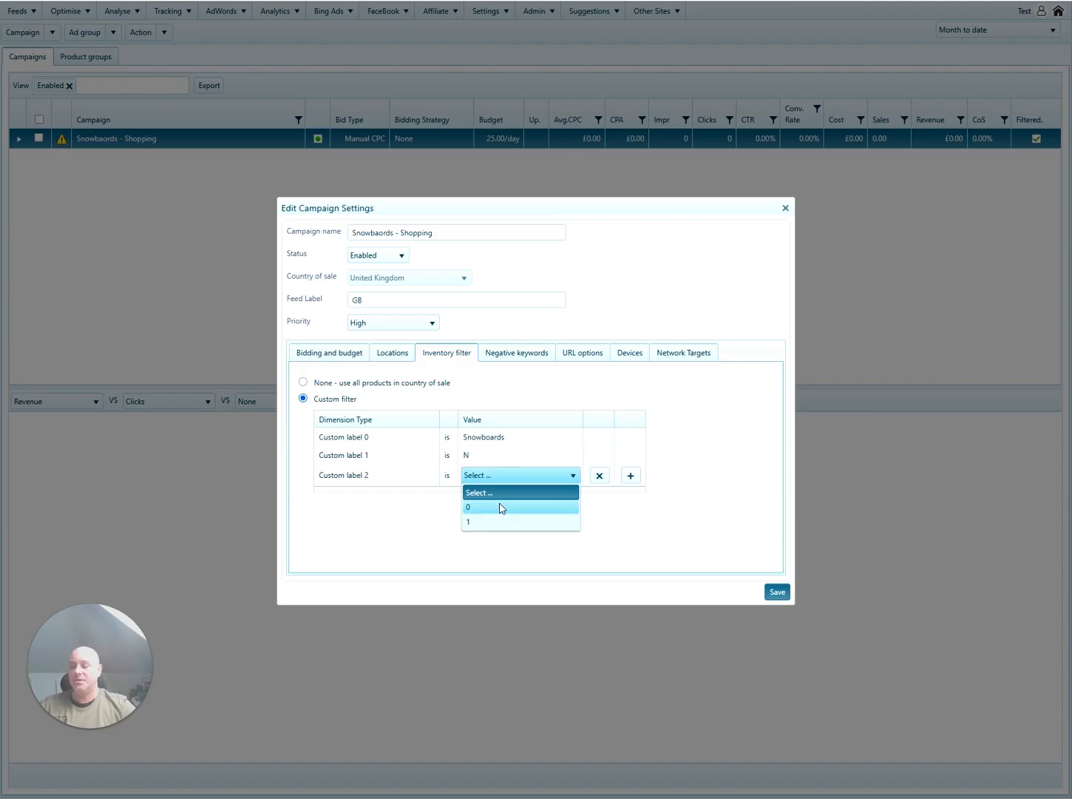
{"action": "left_click", "coordinate": [501, 507]}
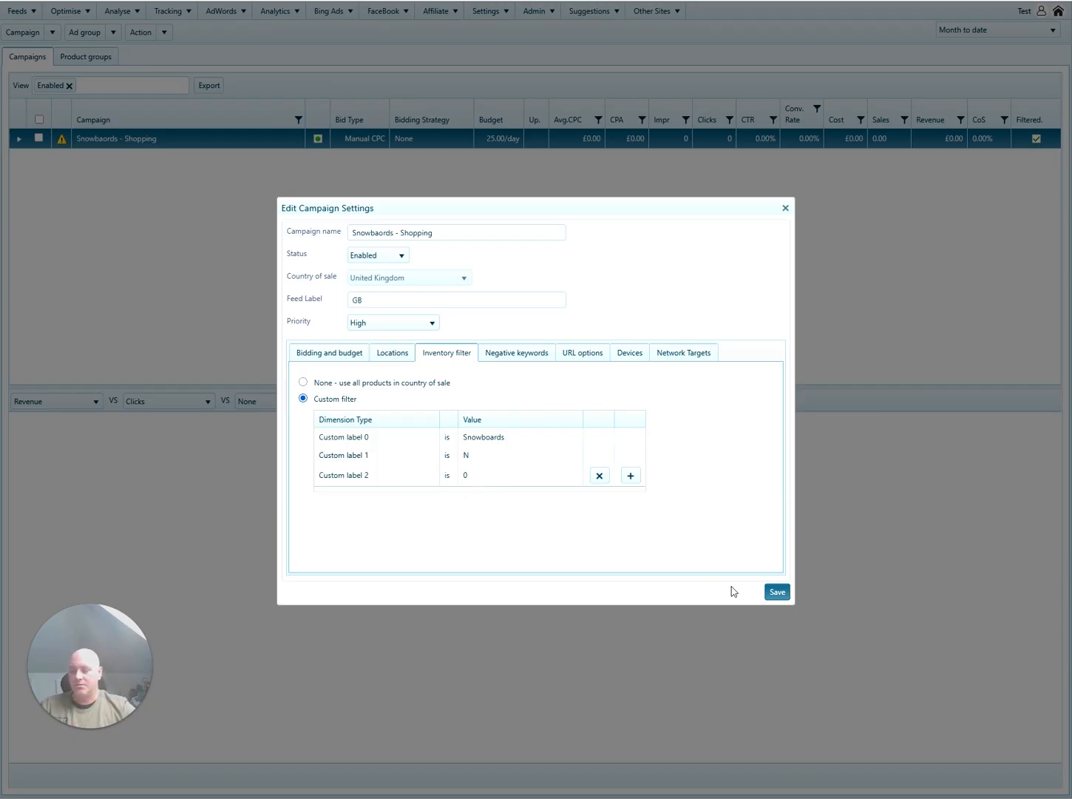
{"action": "left_click", "coordinate": [777, 593]}
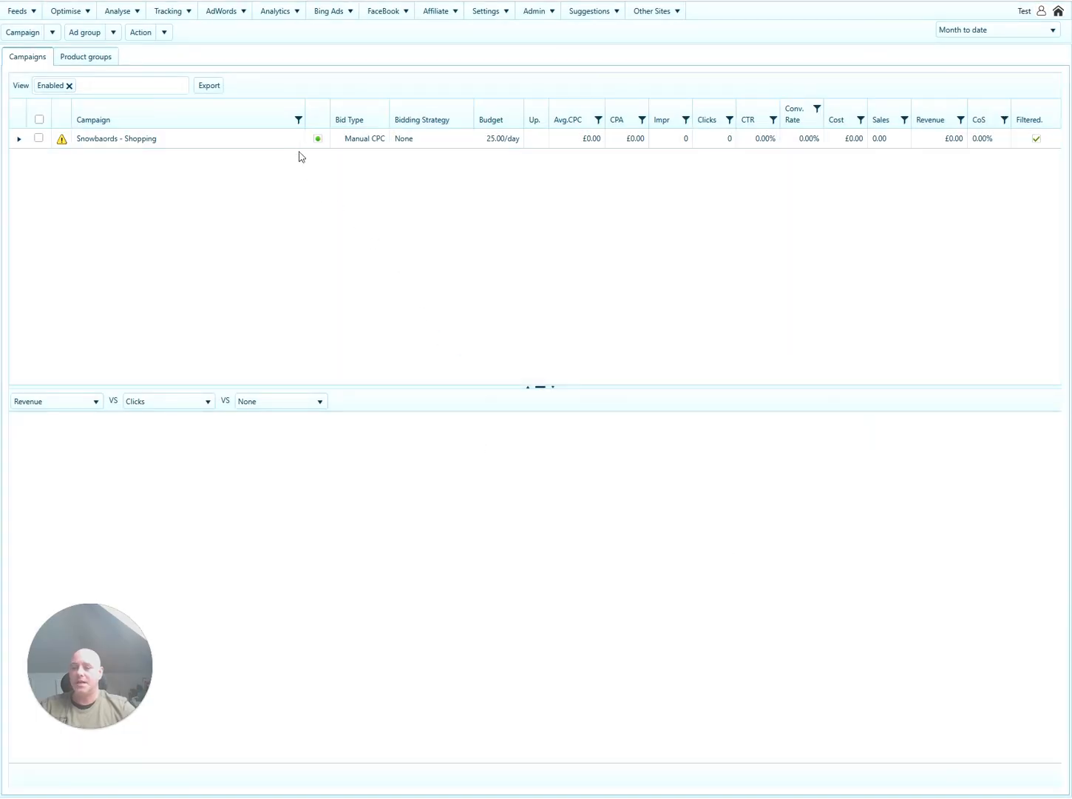
Start a new campaign named 'Best Selling Snowboards - Shopping' from the copied campaign name.
{"action": "left_click_drag", "start_coordinate": [175, 148], "coordinate": [79, 151]}
{"action": "left_click", "coordinate": [79, 147]}
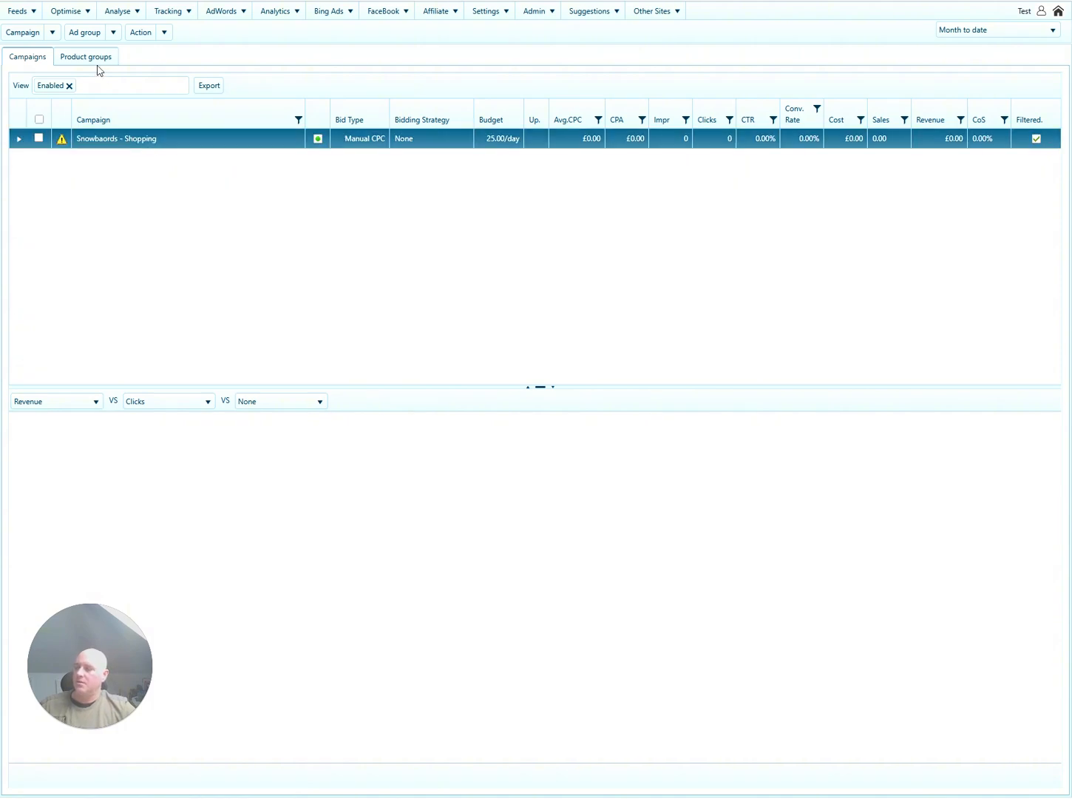
{"action": "left_click", "coordinate": [52, 32]}
{"action": "left_click", "coordinate": [49, 55]}
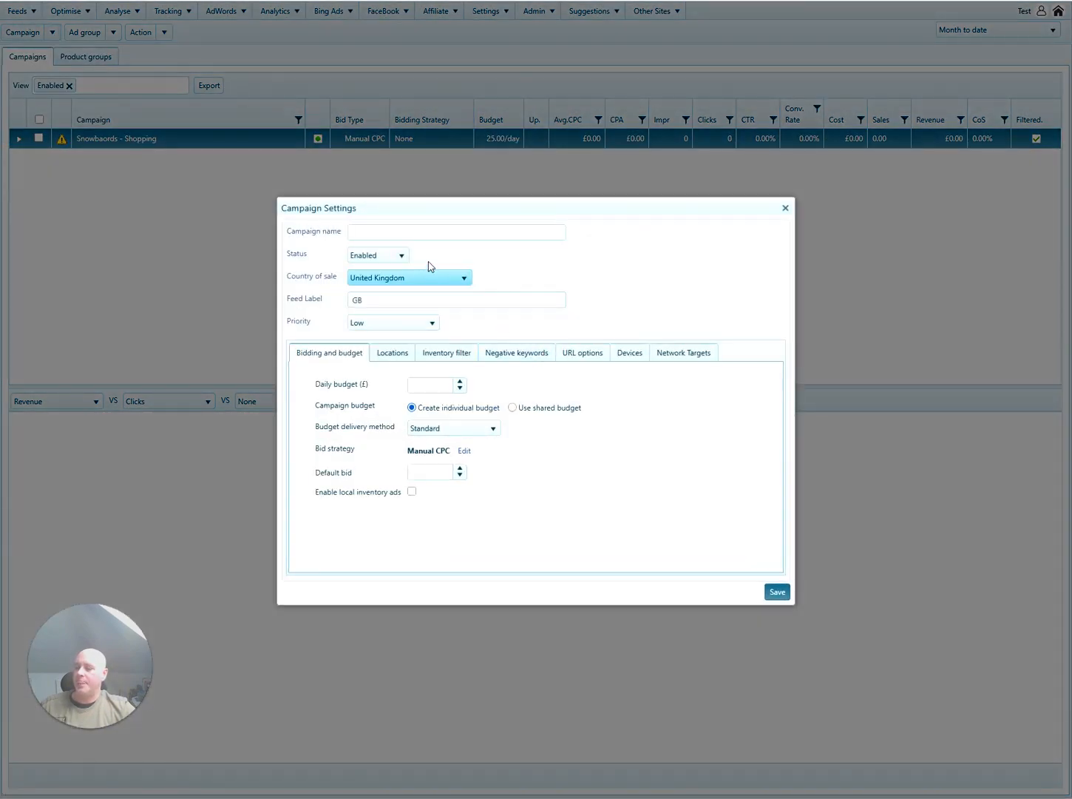
{"action": "key", "text": "ctrl+v"}
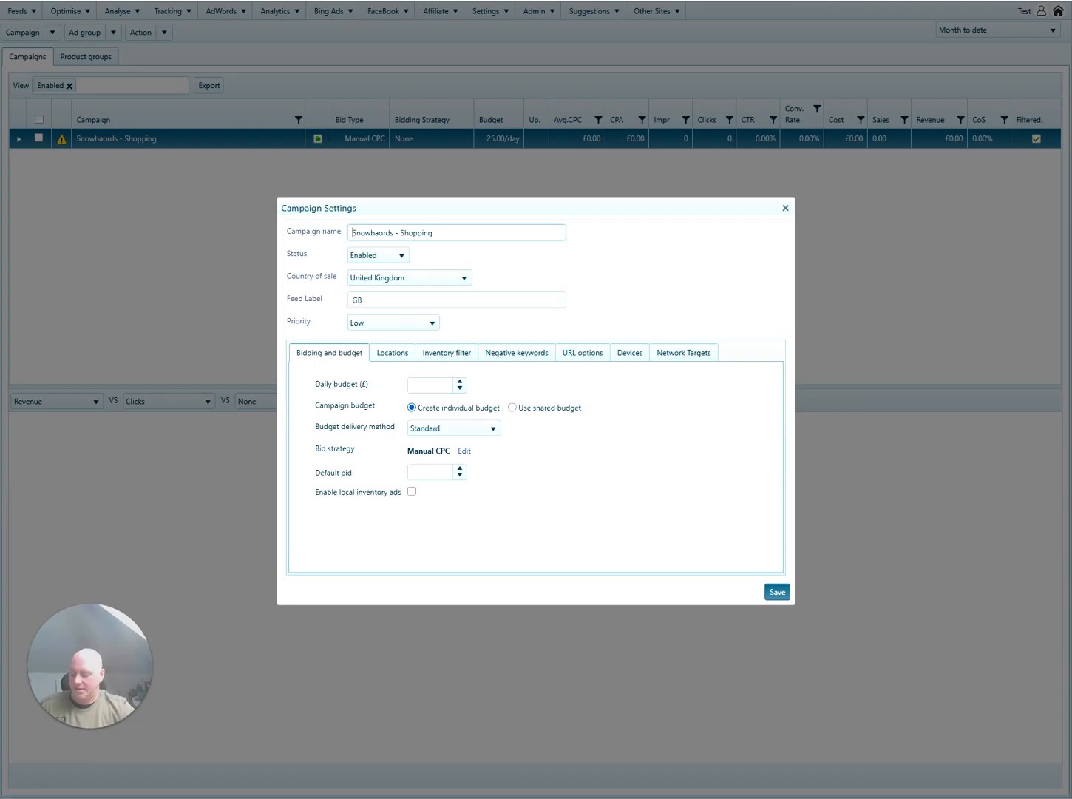
{"action": "key", "text": "Home"}
{"action": "type", "text": "Best Selling"}
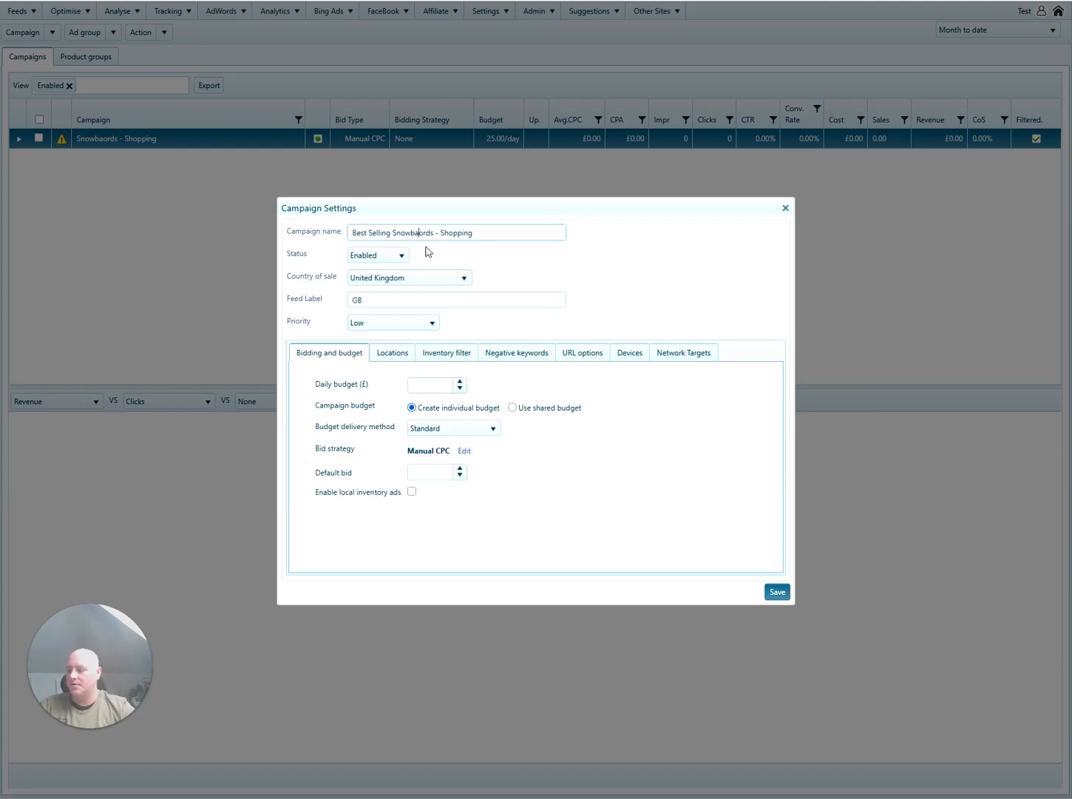
{"action": "key", "text": "BackSpace"}
{"action": "type", "text": "a"}
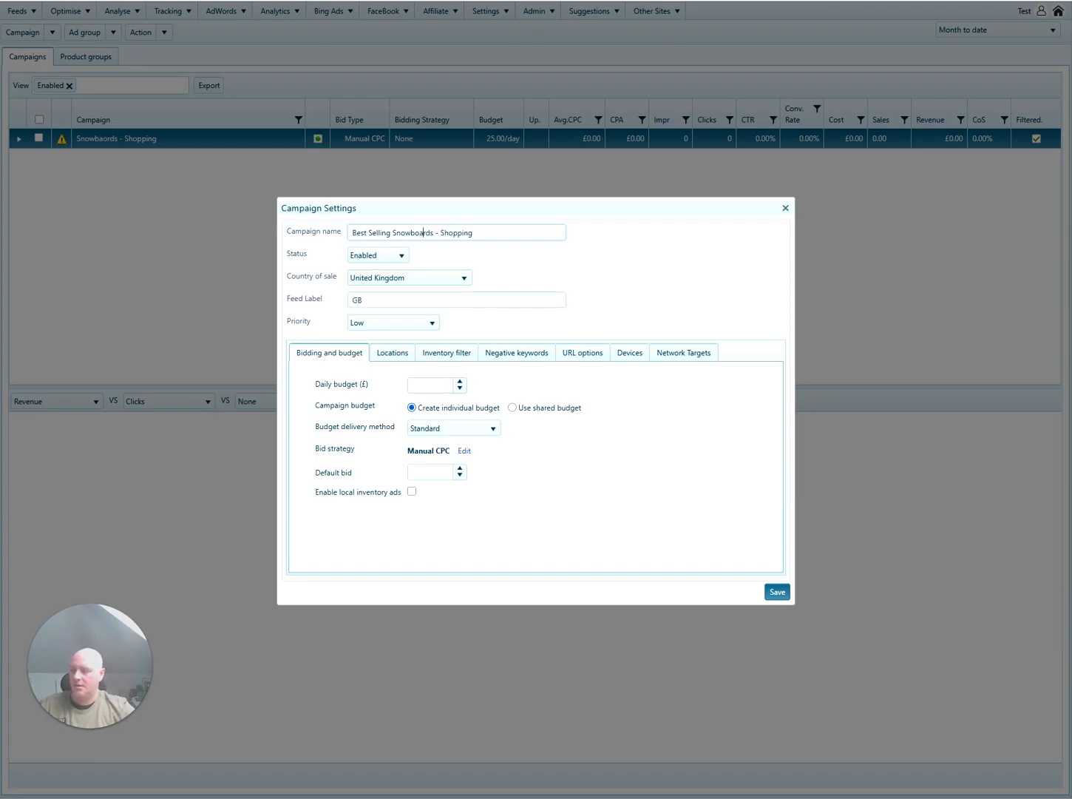
Set the campaign priority to High, daily budget 25 and default bid 0.45.
{"action": "left_click", "coordinate": [395, 323]}
{"action": "left_click", "coordinate": [385, 368]}
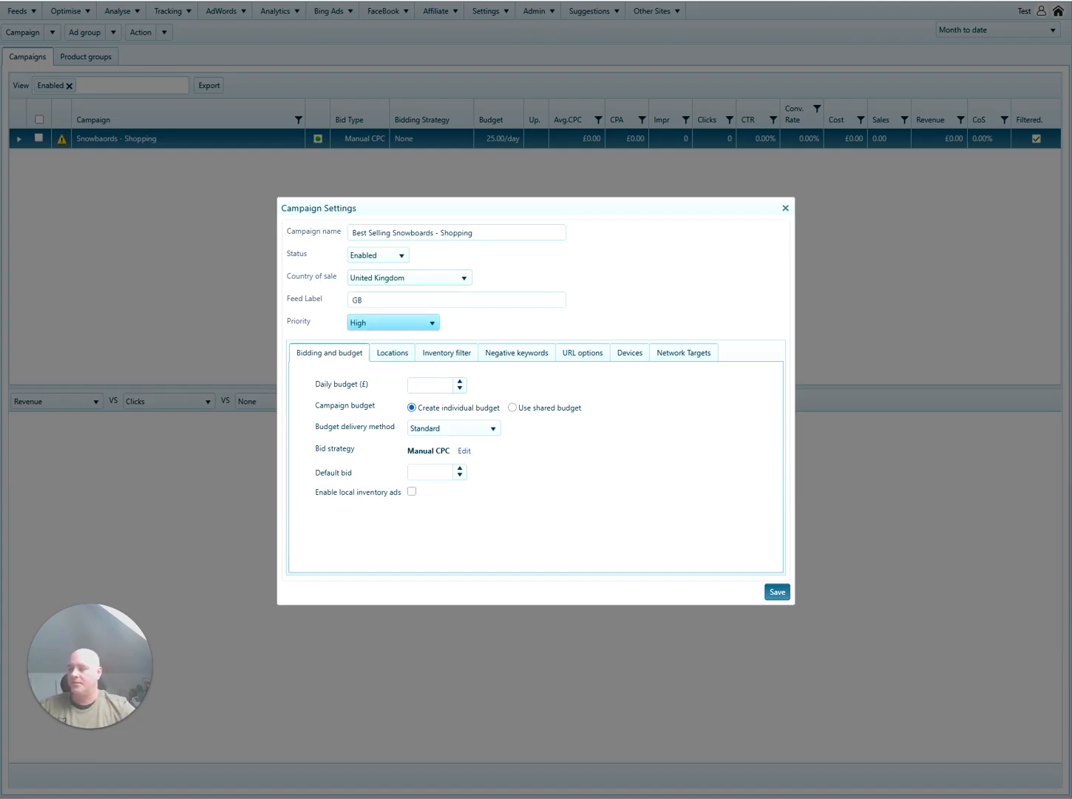
{"action": "left_click", "coordinate": [432, 386]}
{"action": "type", "text": "25"}
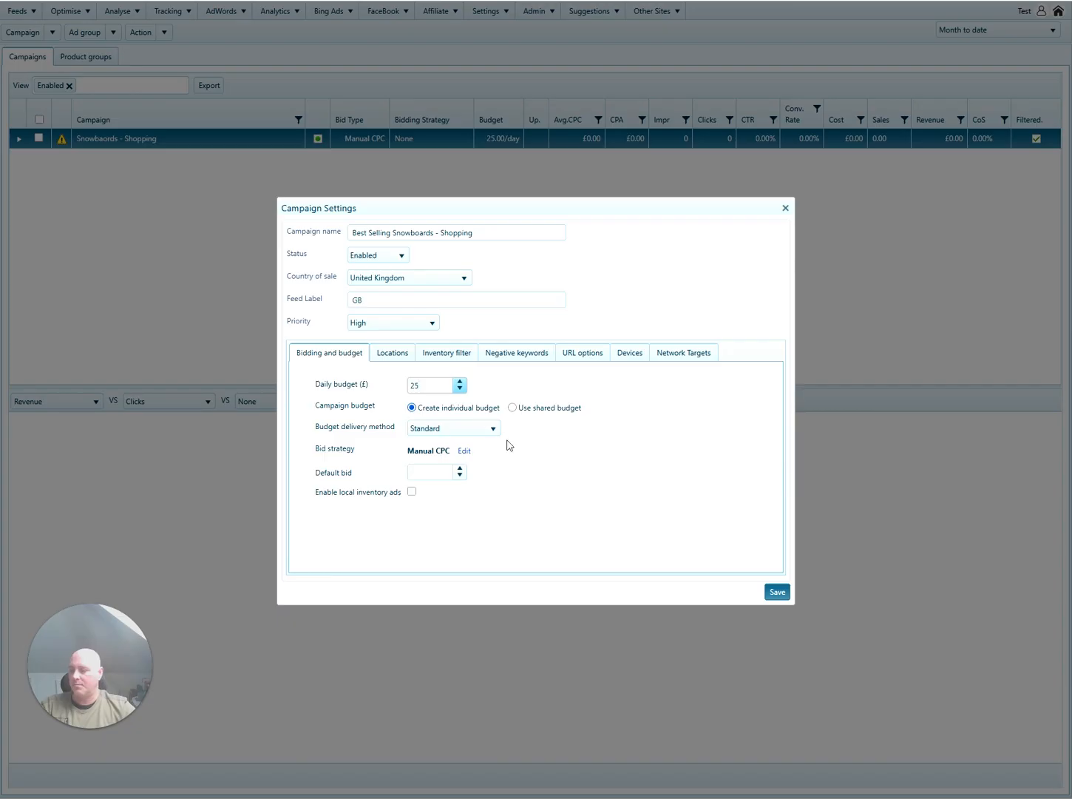
{"action": "left_click", "coordinate": [433, 472]}
{"action": "type", "text": "0.45"}
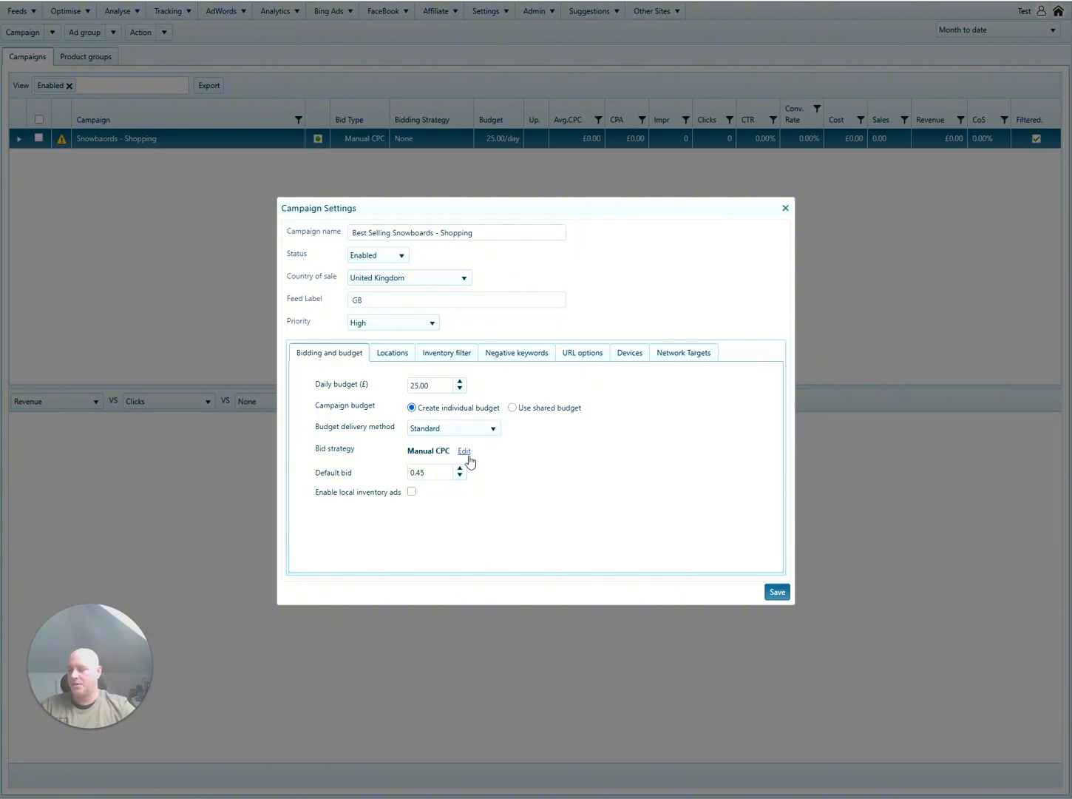
Target the campaign at United Kingdom - Country.
{"action": "left_click", "coordinate": [392, 353]}
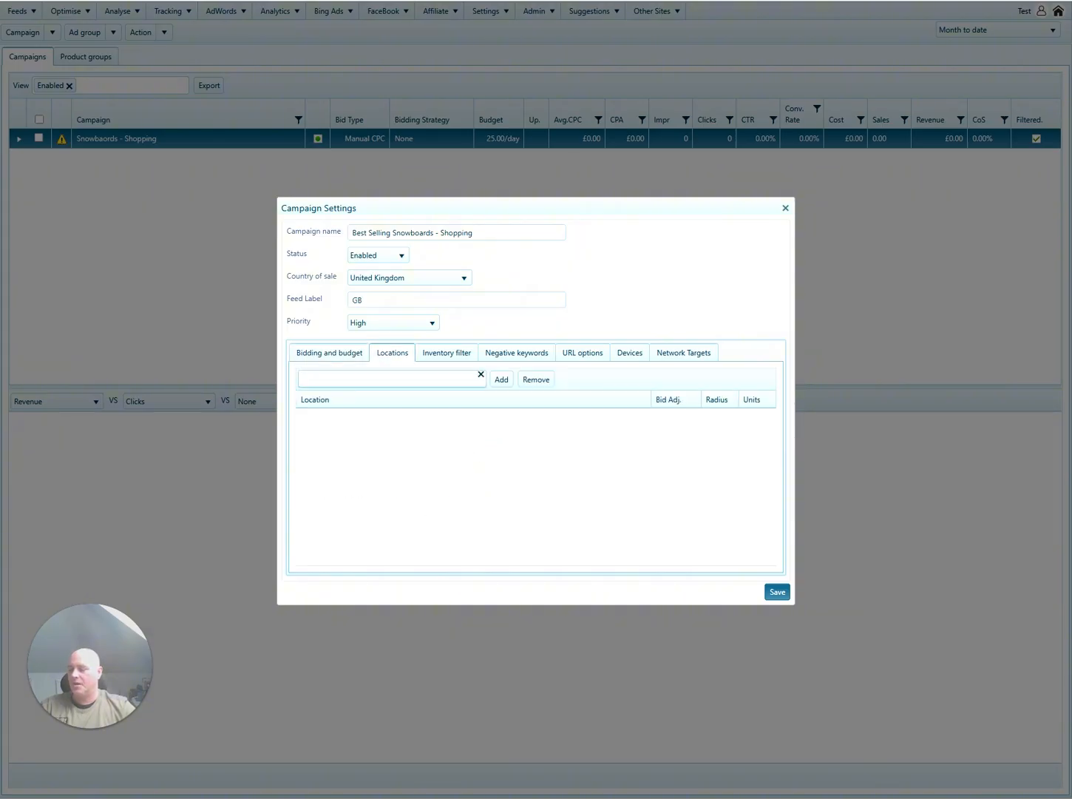
{"action": "type", "text": "unit"}
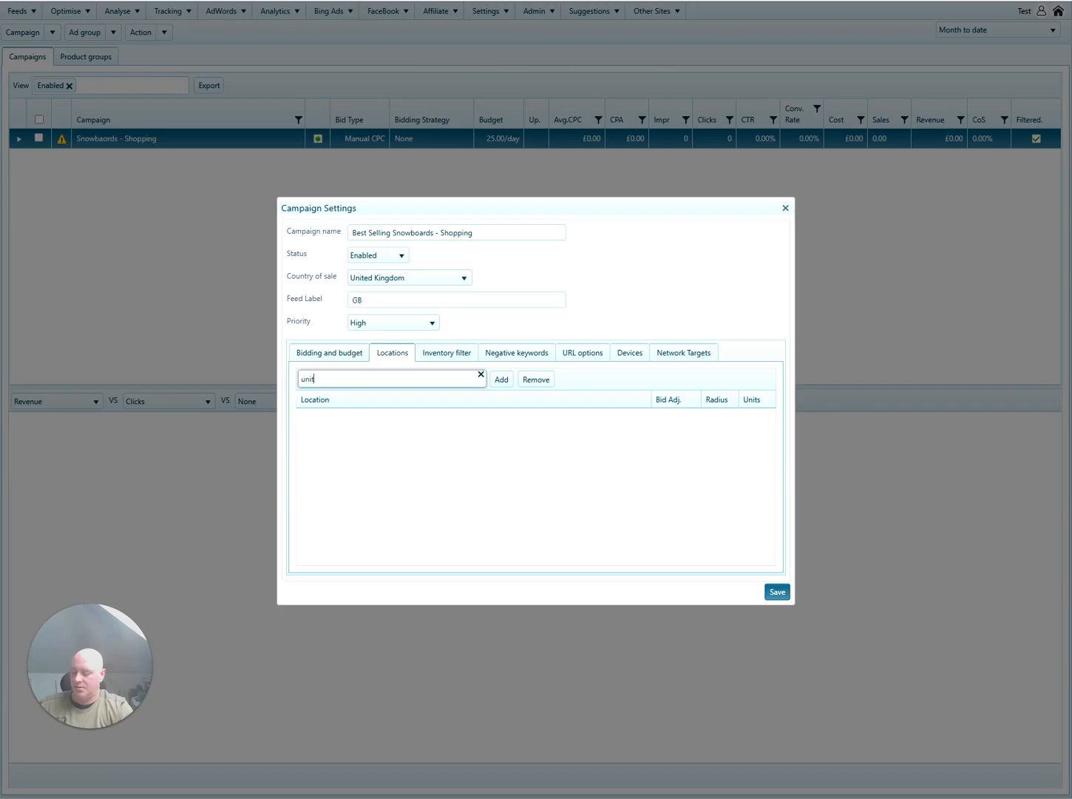
{"action": "type", "text": "ed"}
{"action": "left_click", "coordinate": [392, 427]}
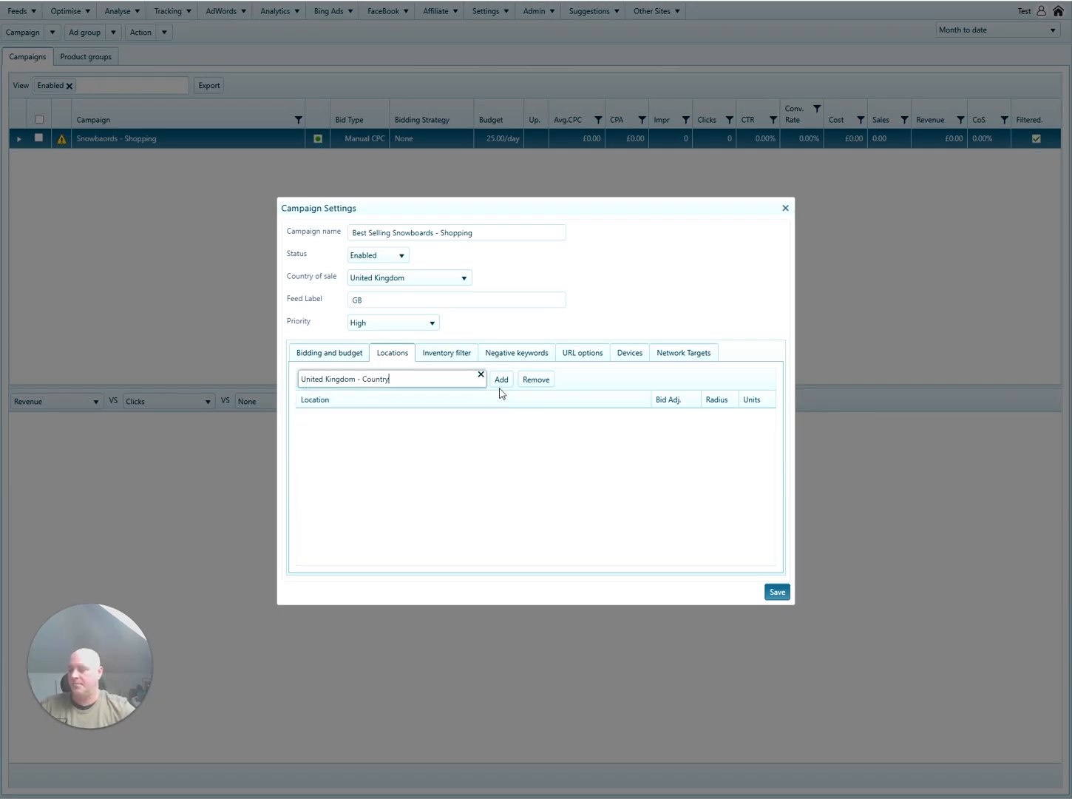
{"action": "left_click", "coordinate": [501, 379]}
Switch to a custom inventory filter with Custom label 0 = Snowboards.
{"action": "left_click", "coordinate": [446, 354]}
{"action": "left_click", "coordinate": [304, 399]}
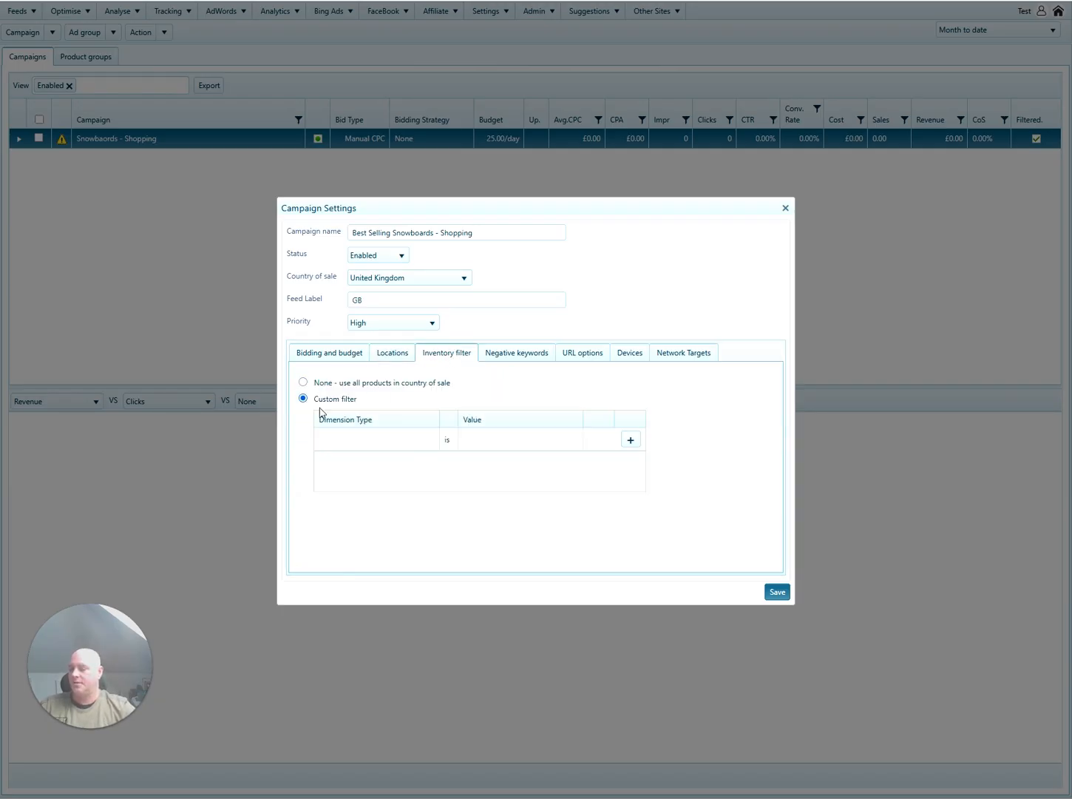
{"action": "left_click", "coordinate": [379, 444]}
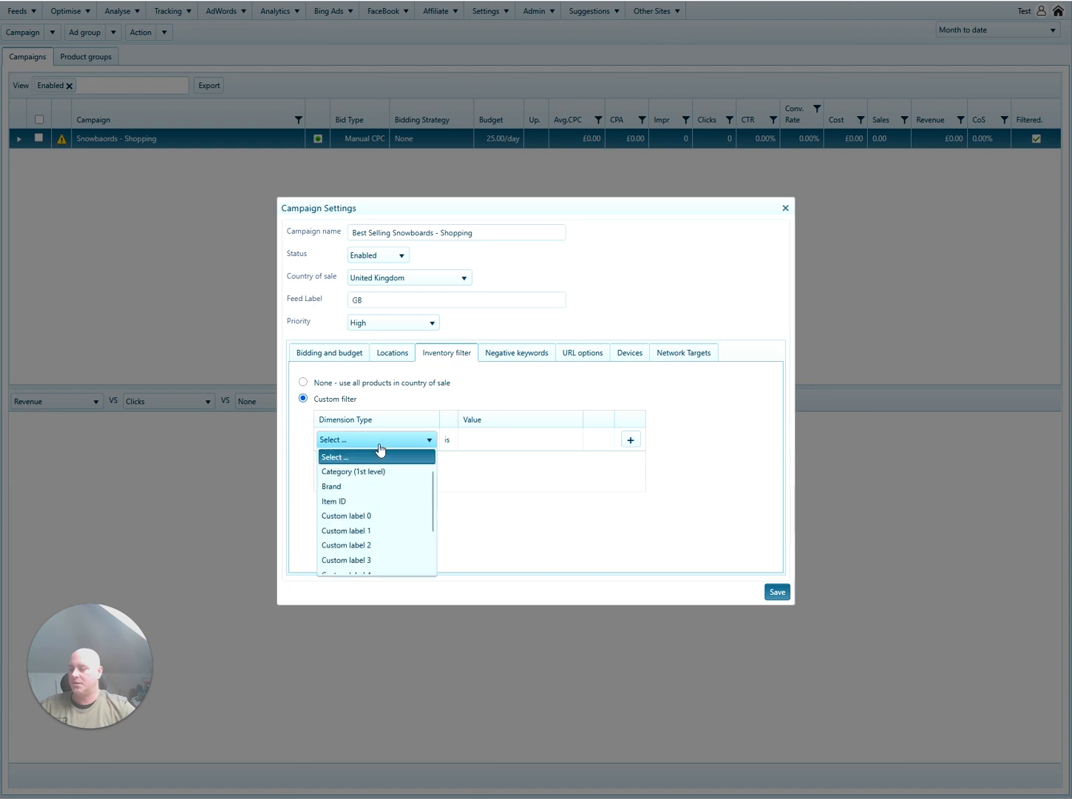
{"action": "left_click", "coordinate": [383, 516]}
{"action": "left_click", "coordinate": [512, 449]}
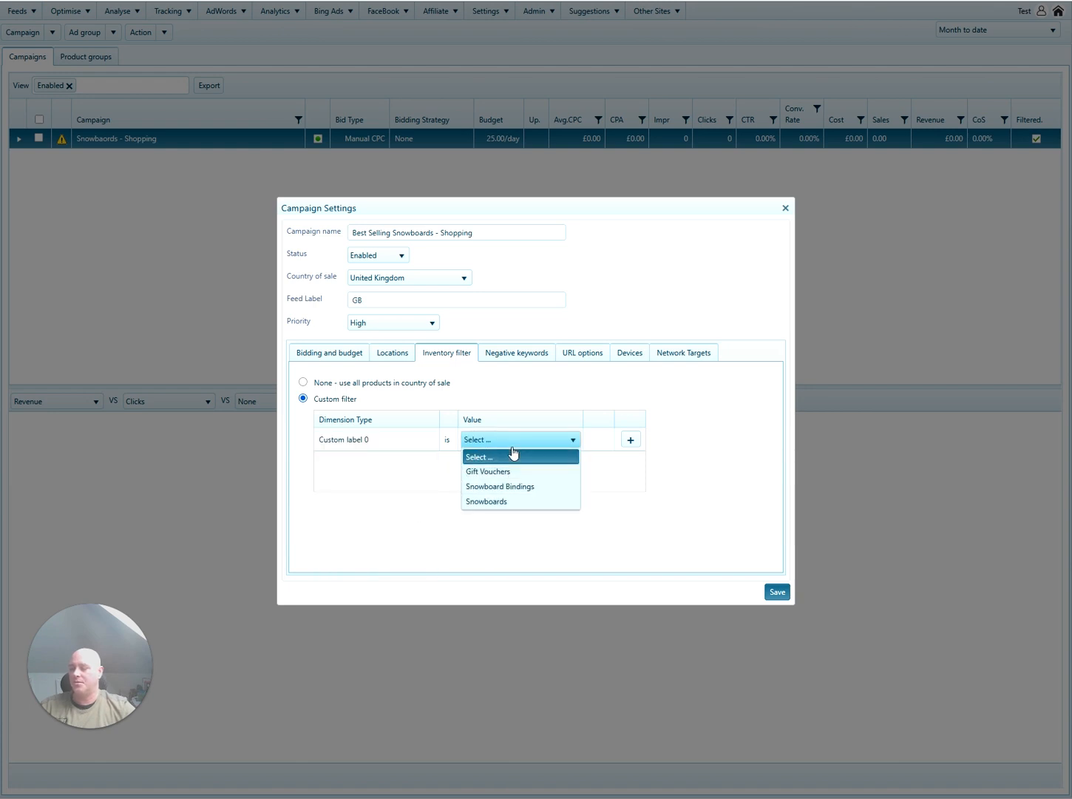
{"action": "left_click", "coordinate": [510, 501]}
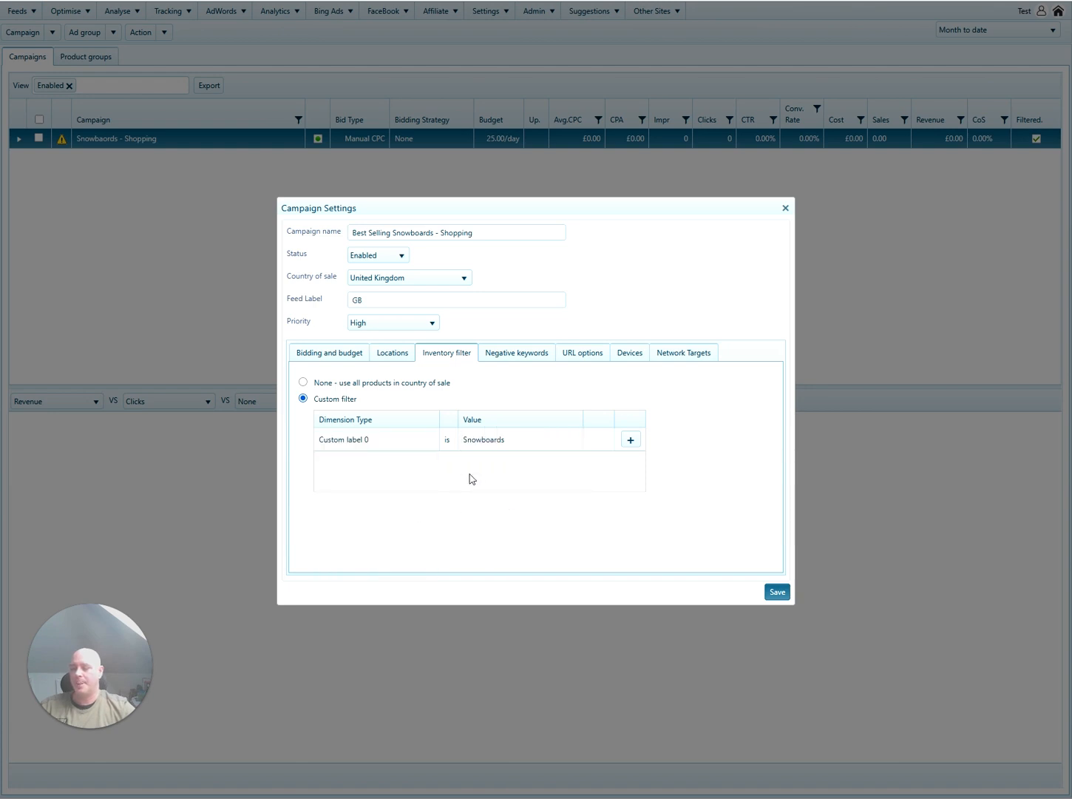
Add the filter conditions Custom label 1 = N and Custom label 2 = 1.
{"action": "left_click", "coordinate": [630, 439]}
{"action": "left_click", "coordinate": [403, 460]}
{"action": "left_click", "coordinate": [393, 533]}
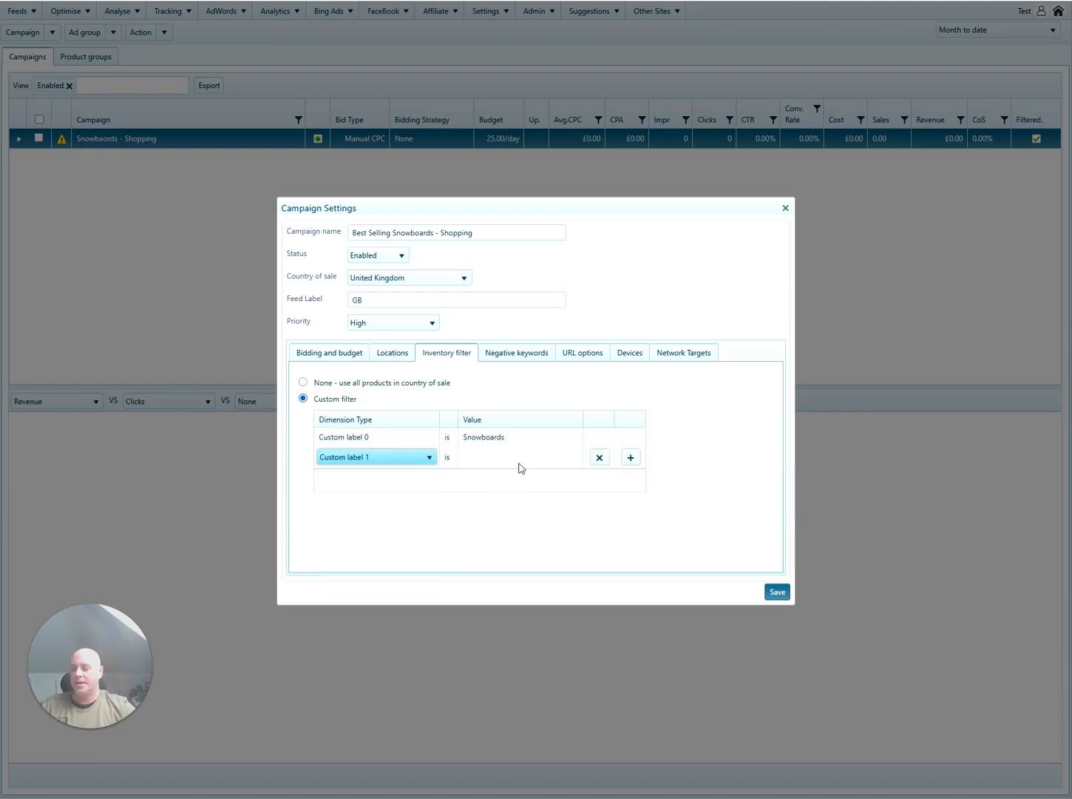
{"action": "left_click", "coordinate": [523, 468]}
{"action": "left_click", "coordinate": [522, 470]}
{"action": "left_click", "coordinate": [507, 490]}
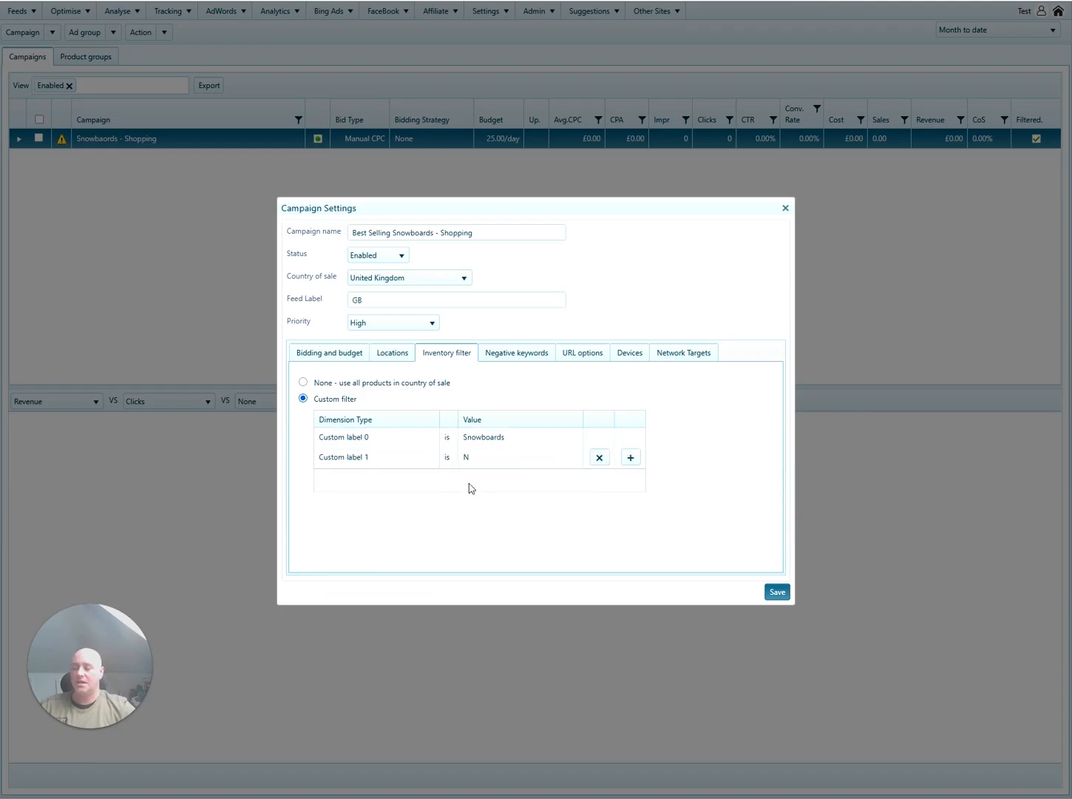
{"action": "left_click", "coordinate": [630, 458]}
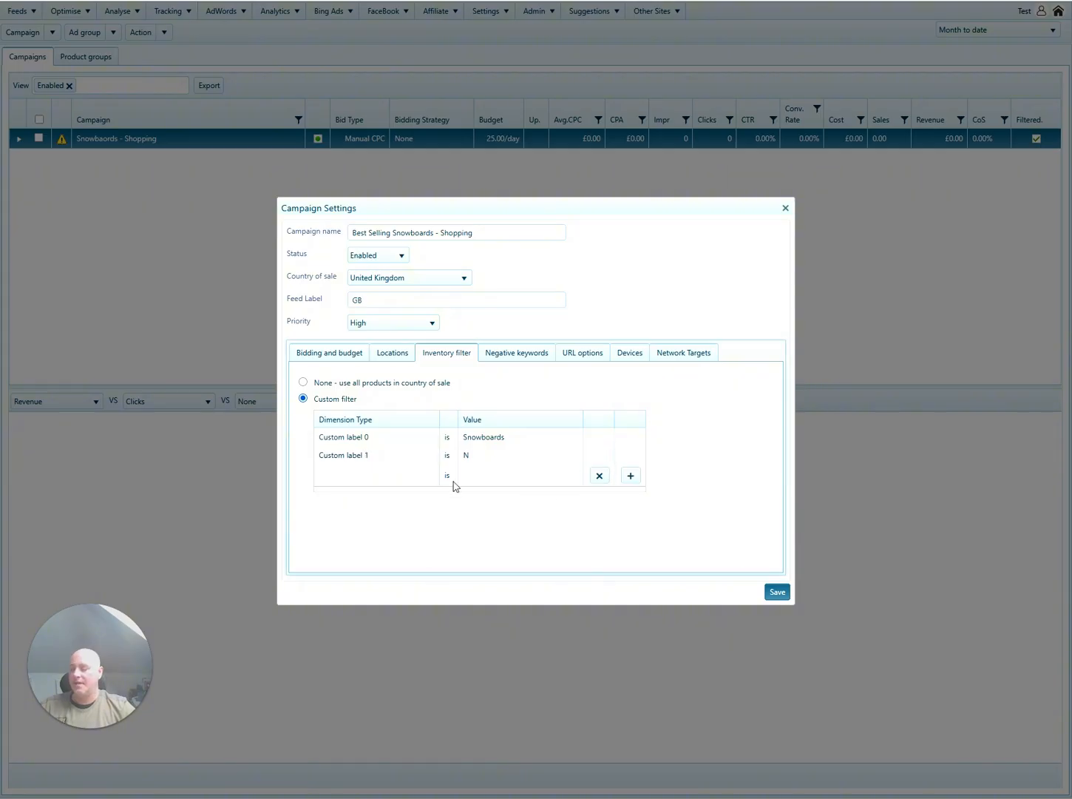
{"action": "left_click", "coordinate": [403, 486]}
{"action": "left_click", "coordinate": [383, 553]}
{"action": "left_click", "coordinate": [525, 481]}
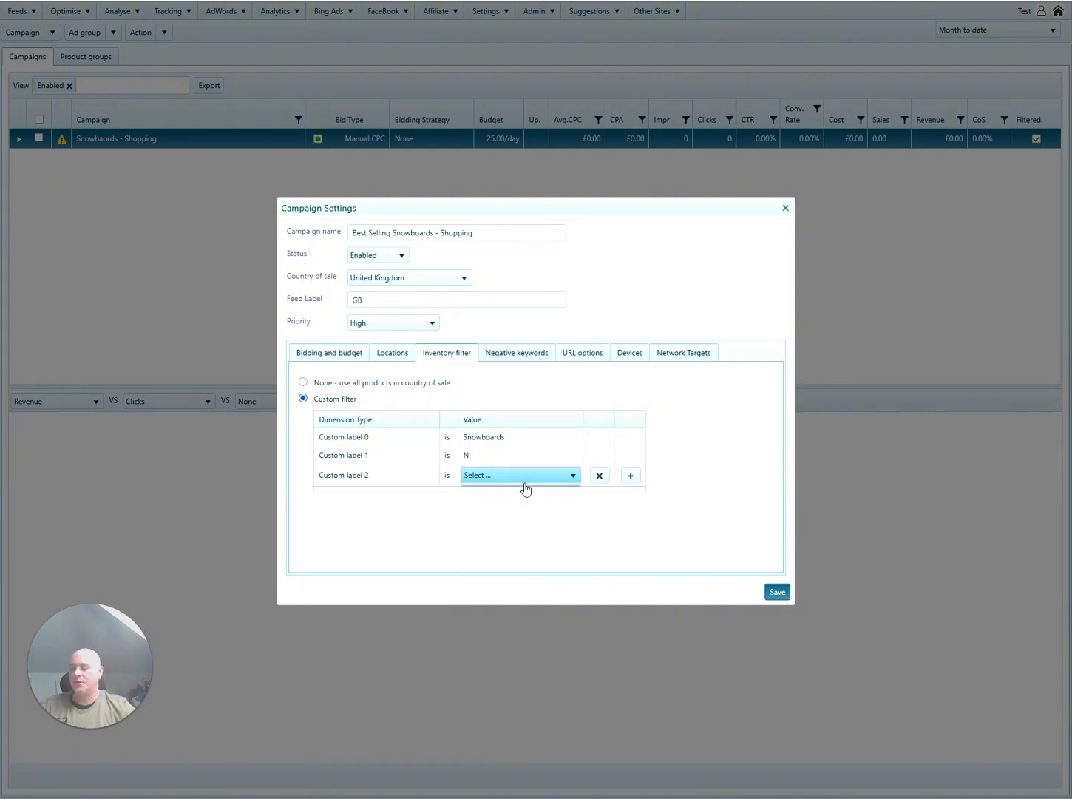
{"action": "left_click", "coordinate": [524, 481]}
{"action": "left_click", "coordinate": [510, 507]}
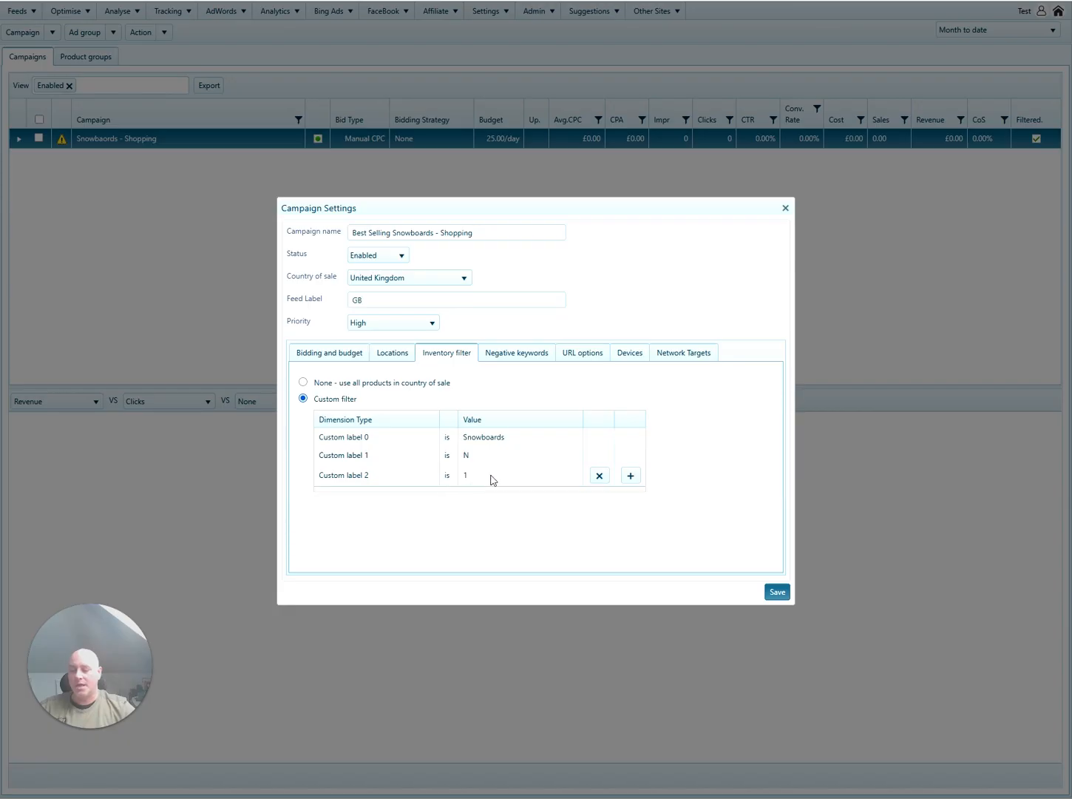
Clear the URL tracking template, copy the campaign name and save the new campaign.
{"action": "left_click", "coordinate": [510, 354]}
{"action": "left_click", "coordinate": [583, 354]}
{"action": "double_click", "coordinate": [478, 378]}
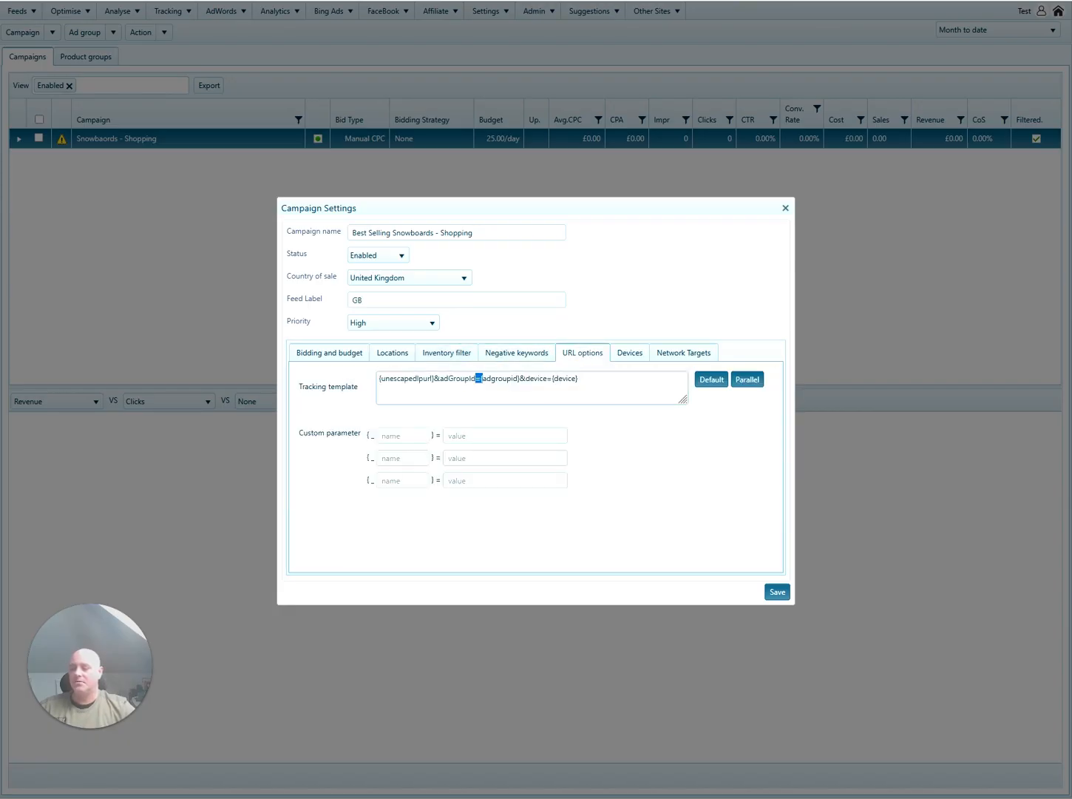
{"action": "key", "text": "ctrl+a"}
{"action": "key", "text": "BackSpace"}
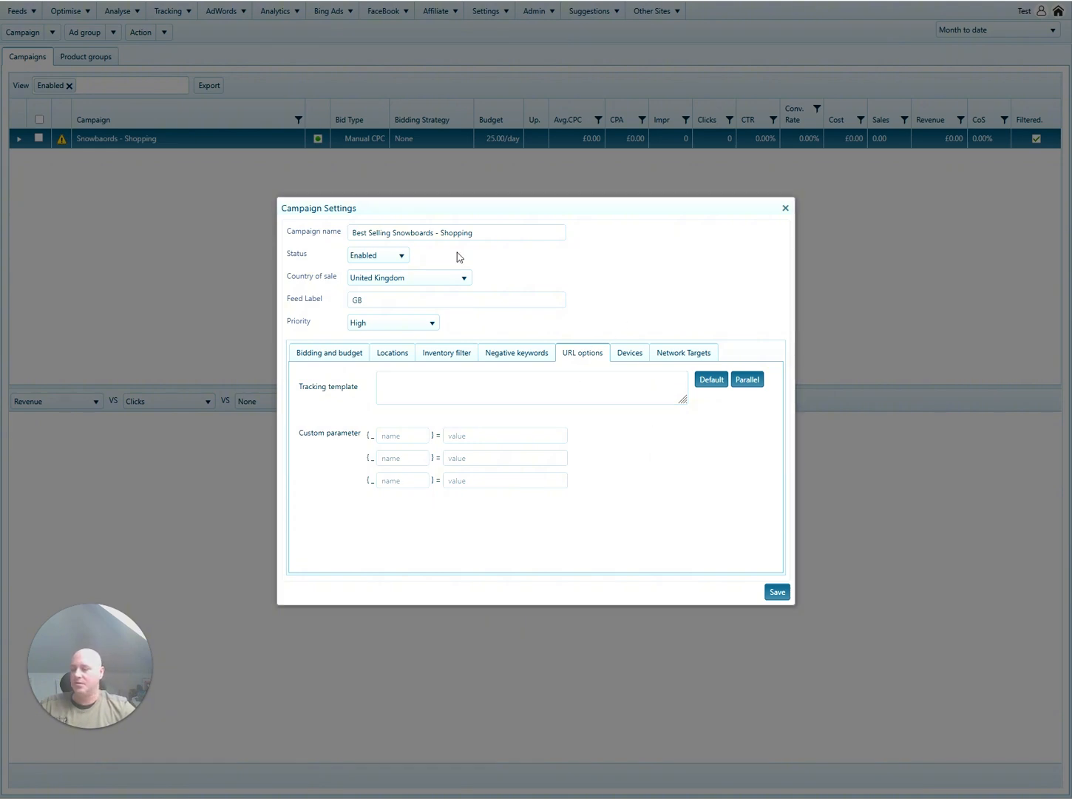
{"action": "left_click_drag", "start_coordinate": [474, 232], "coordinate": [352, 232]}
{"action": "key", "text": "ctrl+c"}
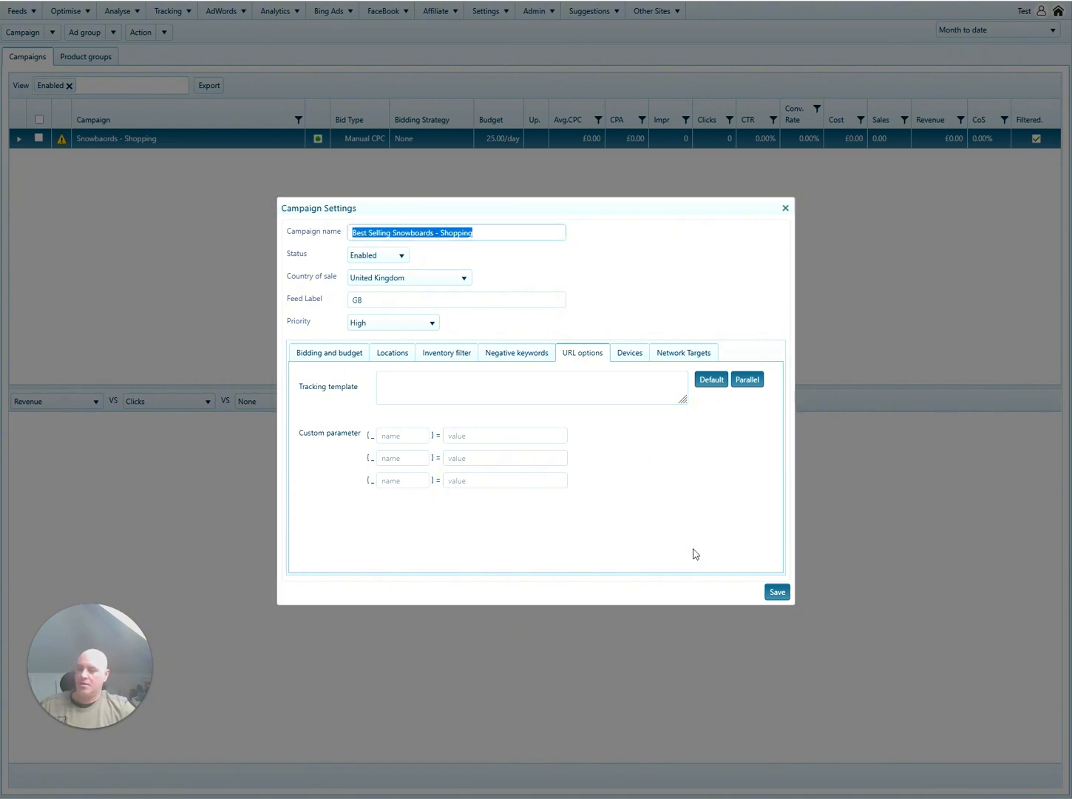
{"action": "left_click", "coordinate": [778, 591]}
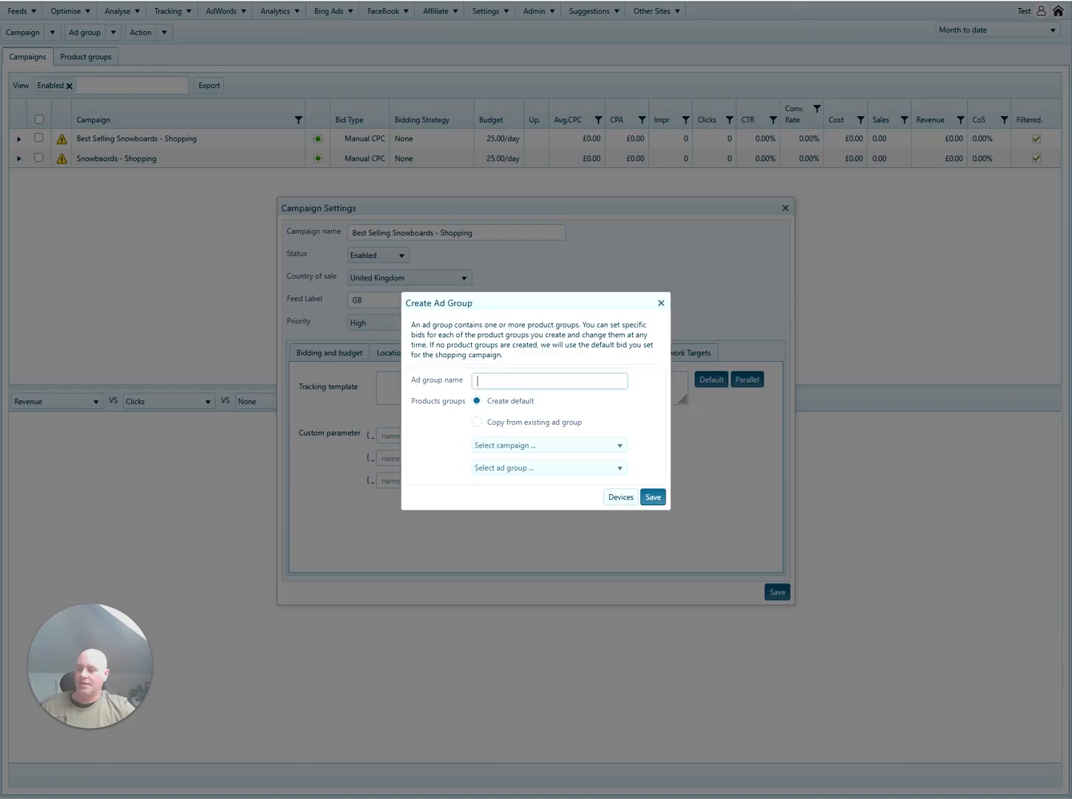
Name the ad group after the campaign, copying product groups from the Snowboards - Shopping ad group.
{"action": "key", "text": "ctrl+v"}
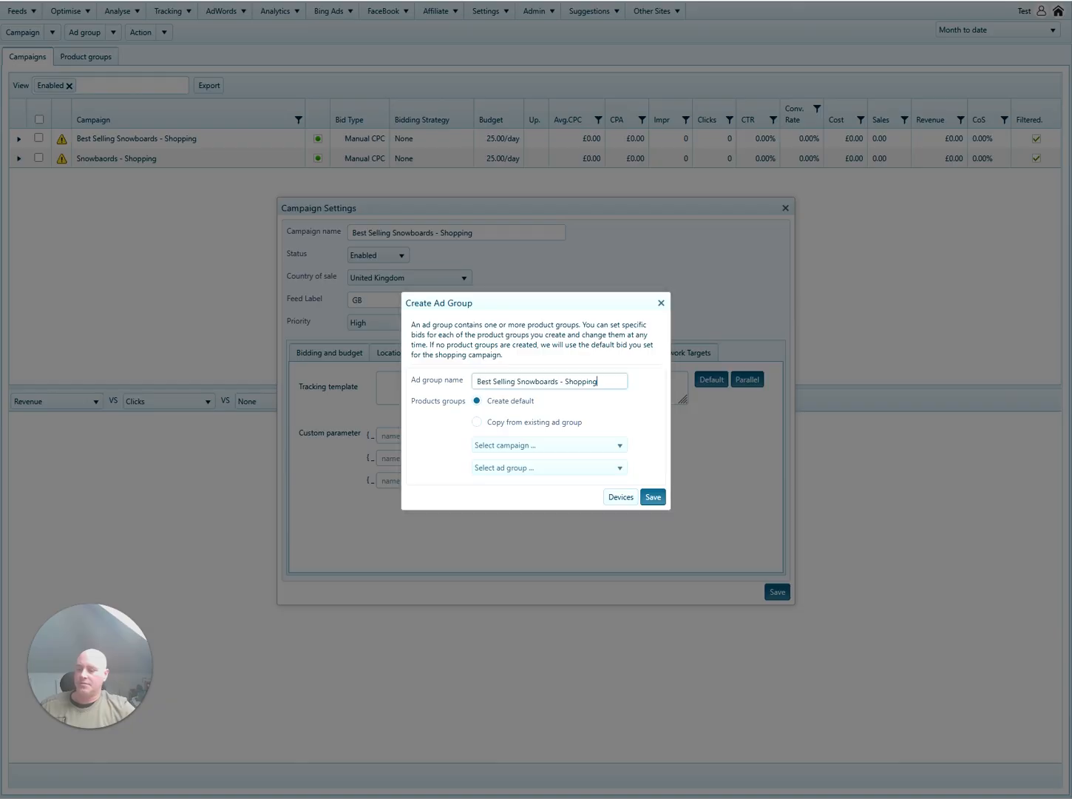
{"action": "left_click", "coordinate": [477, 422]}
{"action": "left_click", "coordinate": [551, 445]}
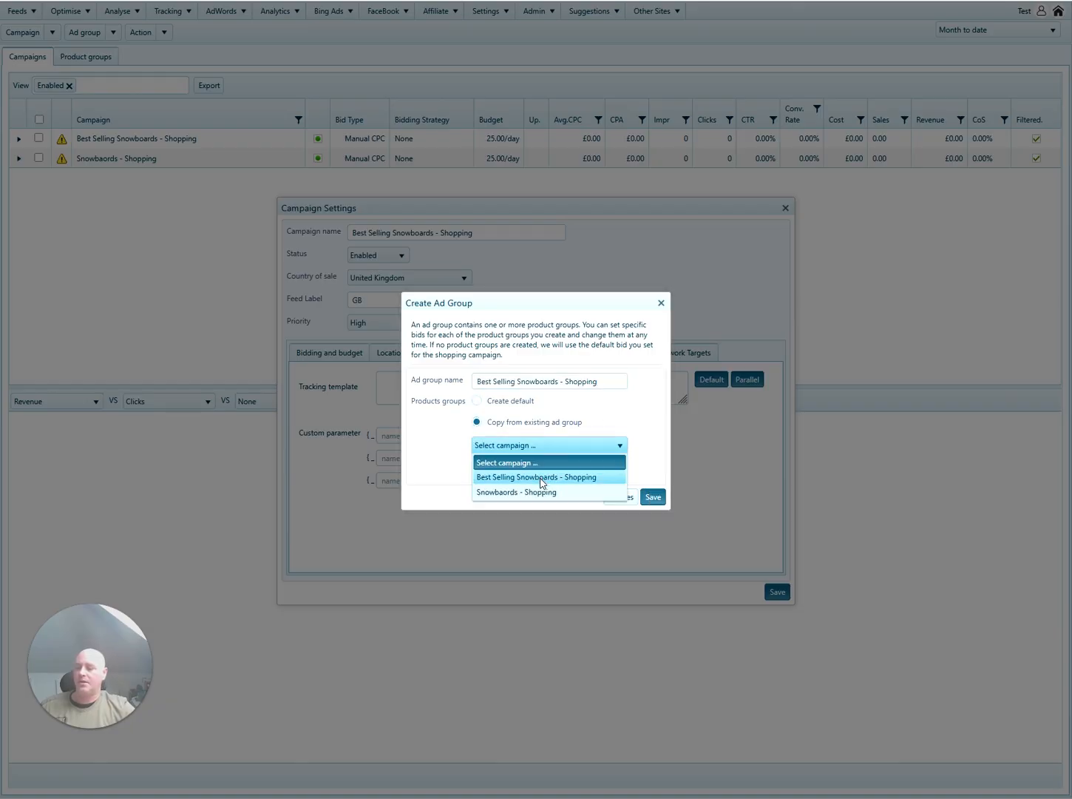
{"action": "left_click", "coordinate": [543, 492]}
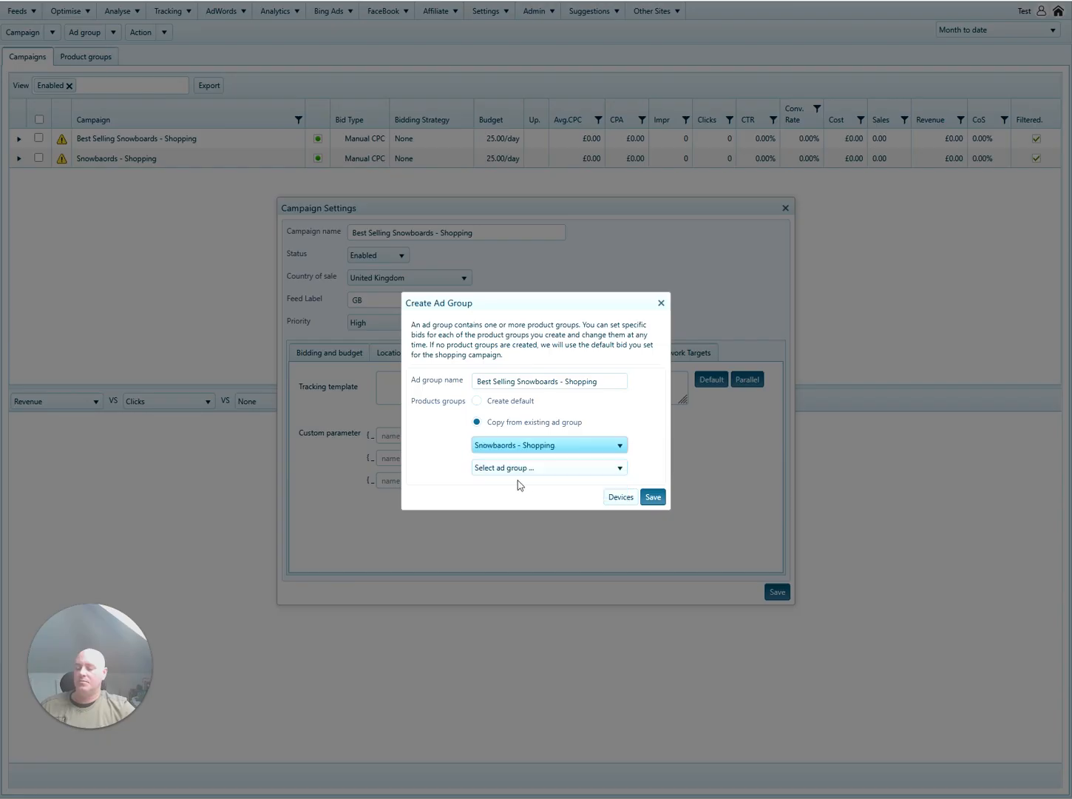
{"action": "left_click", "coordinate": [529, 468]}
{"action": "left_click", "coordinate": [527, 500]}
{"action": "left_click", "coordinate": [653, 496]}
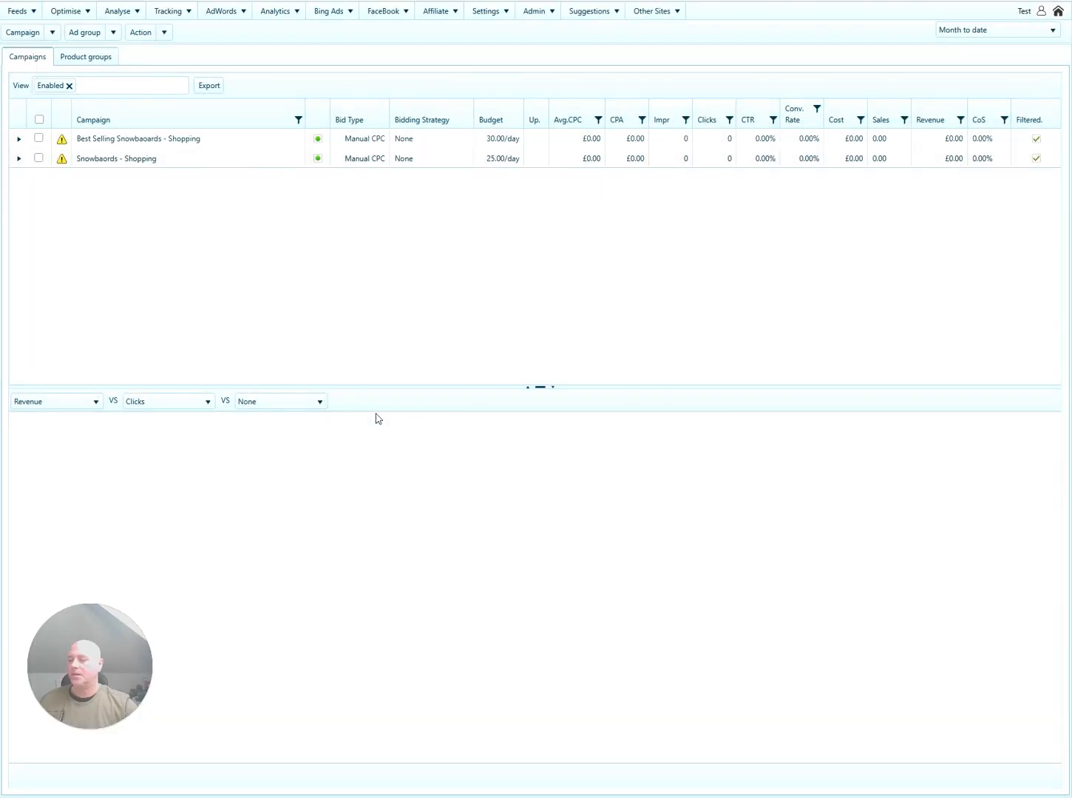
{"action": "left_click", "coordinate": [269, 141]}
Subdivide All Products by Custom label 0 into Snowboards and save.
{"action": "left_click", "coordinate": [87, 136]}
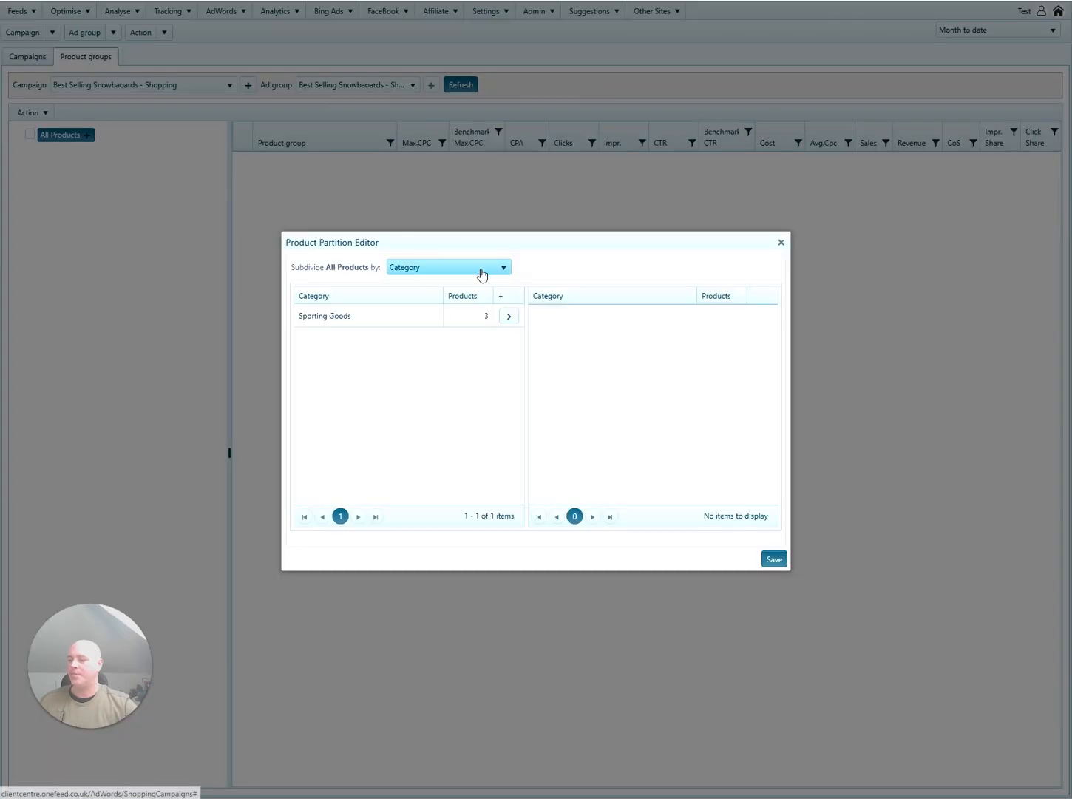
{"action": "left_click", "coordinate": [478, 271]}
{"action": "left_click", "coordinate": [436, 313]}
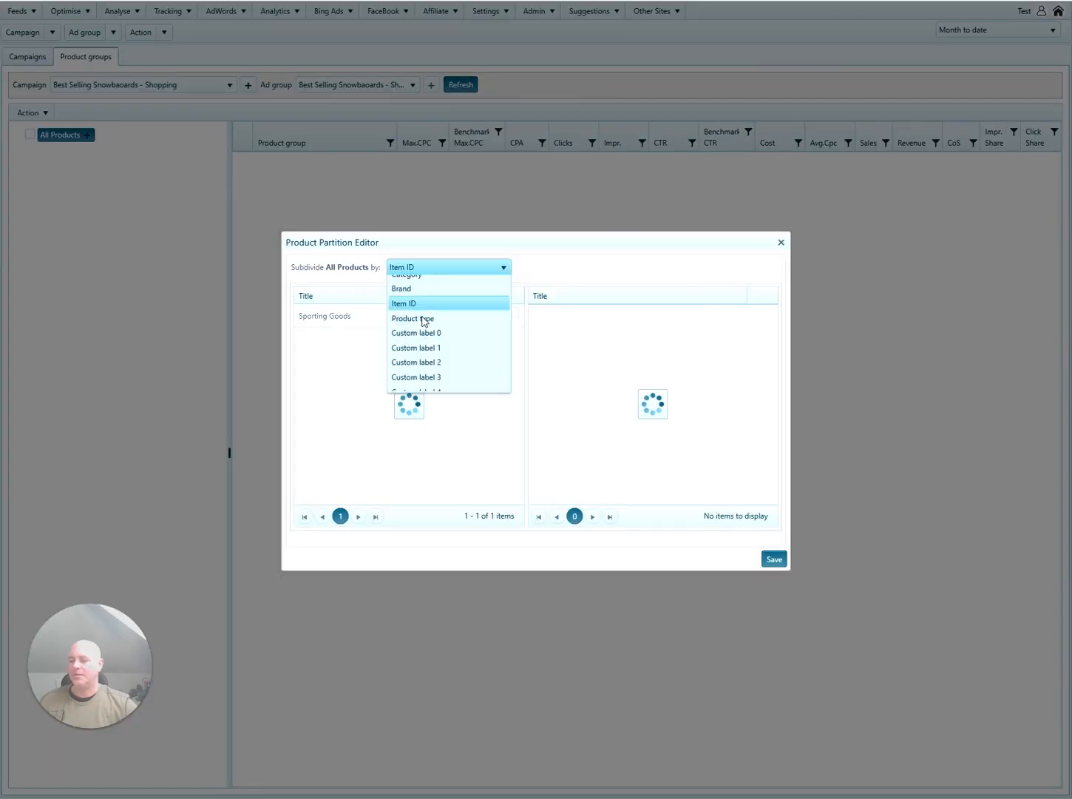
{"action": "left_click", "coordinate": [440, 273]}
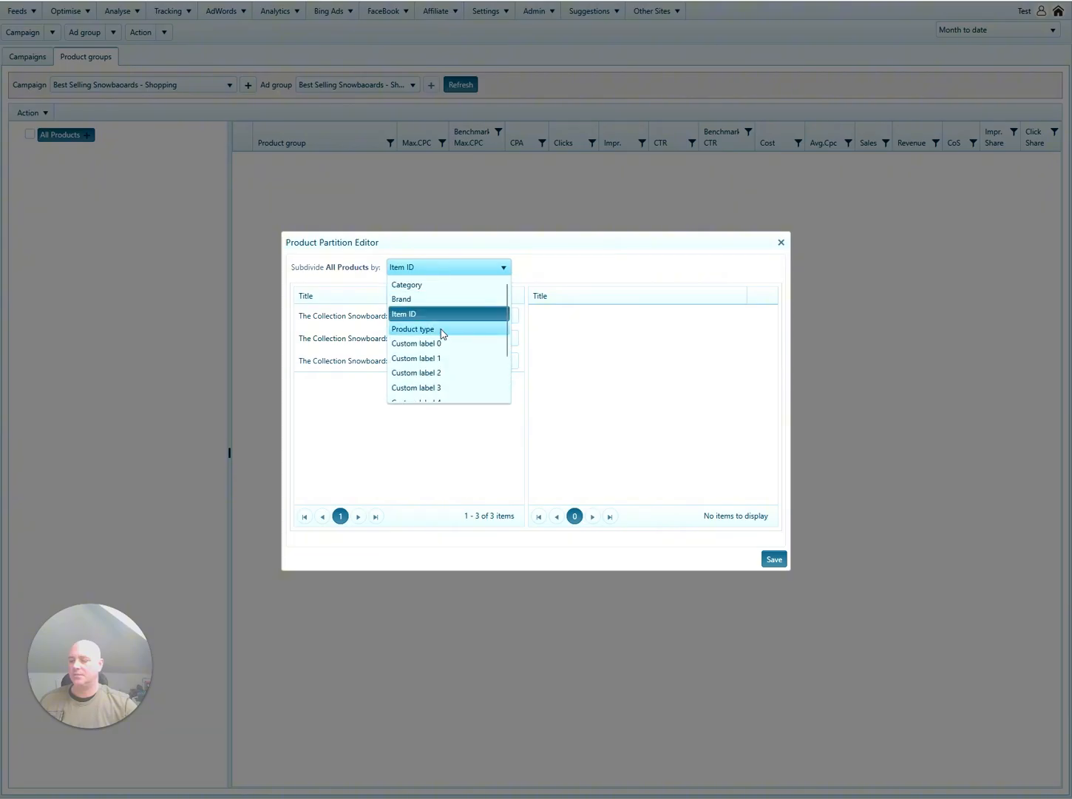
{"action": "left_click", "coordinate": [441, 343]}
{"action": "left_click", "coordinate": [508, 315]}
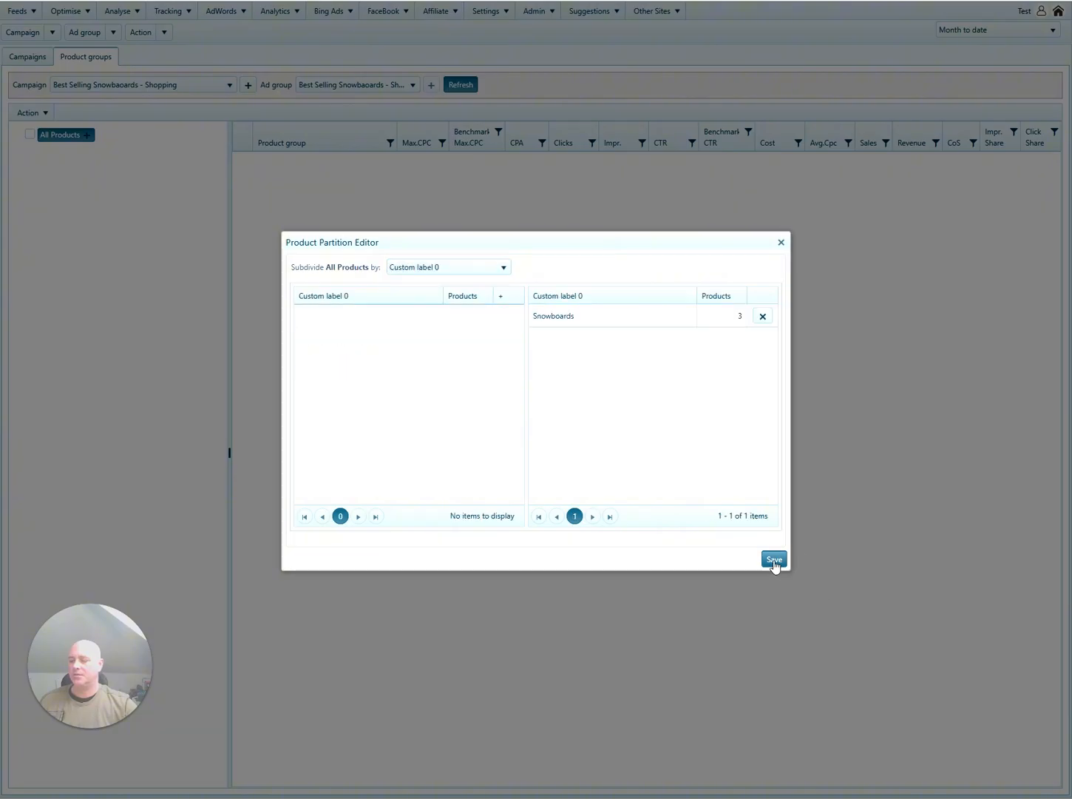
{"action": "left_click", "coordinate": [774, 559]}
Subdivide Snowboards by Brand into Hydrogen Vendor and save.
{"action": "left_click", "coordinate": [98, 150]}
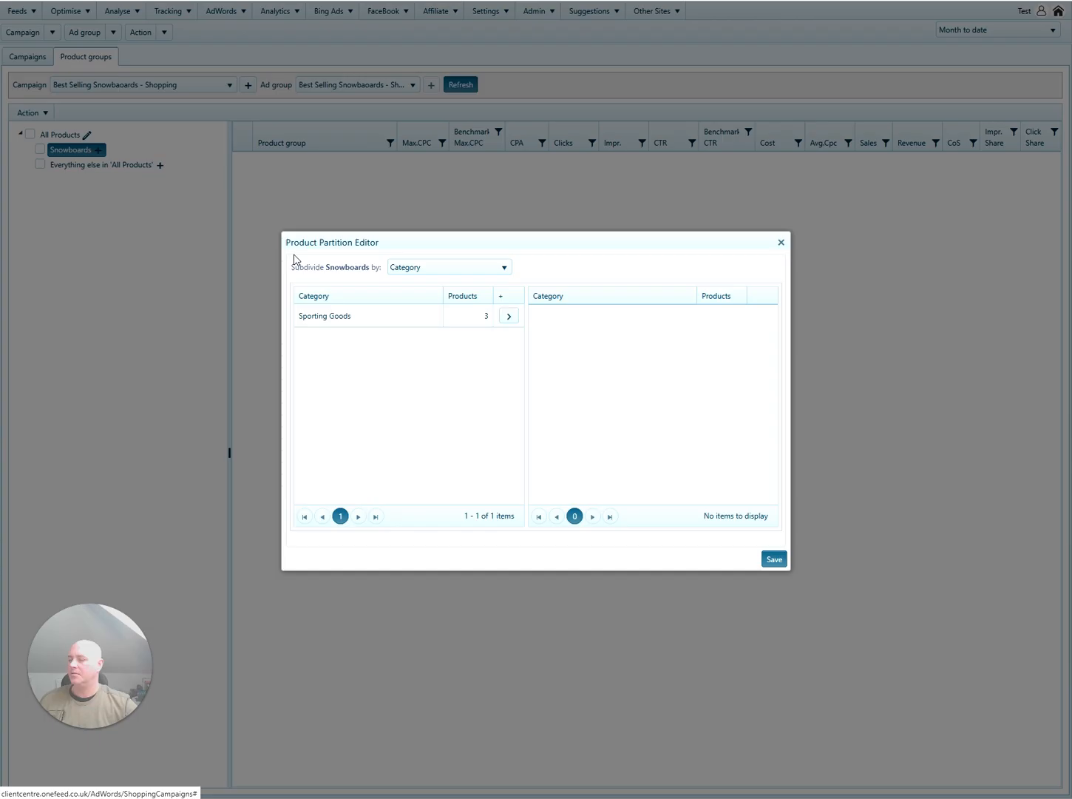
{"action": "left_click", "coordinate": [476, 270]}
{"action": "left_click", "coordinate": [444, 301]}
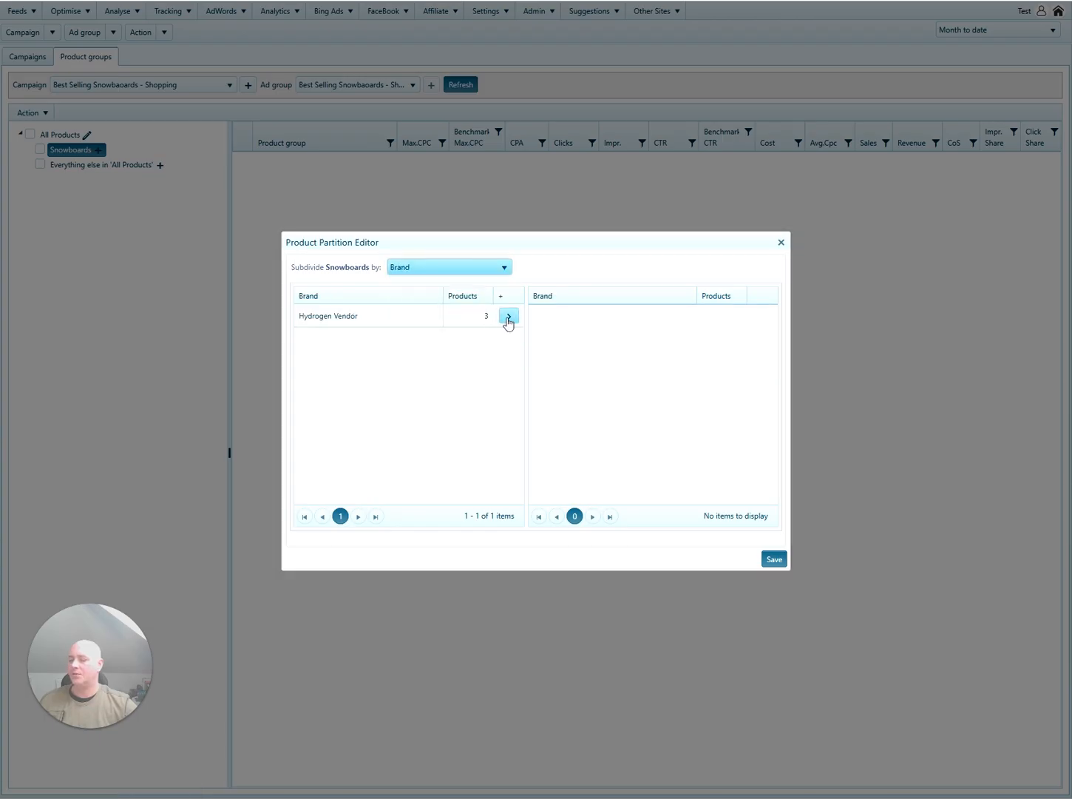
{"action": "left_click", "coordinate": [508, 316]}
{"action": "left_click", "coordinate": [775, 557]}
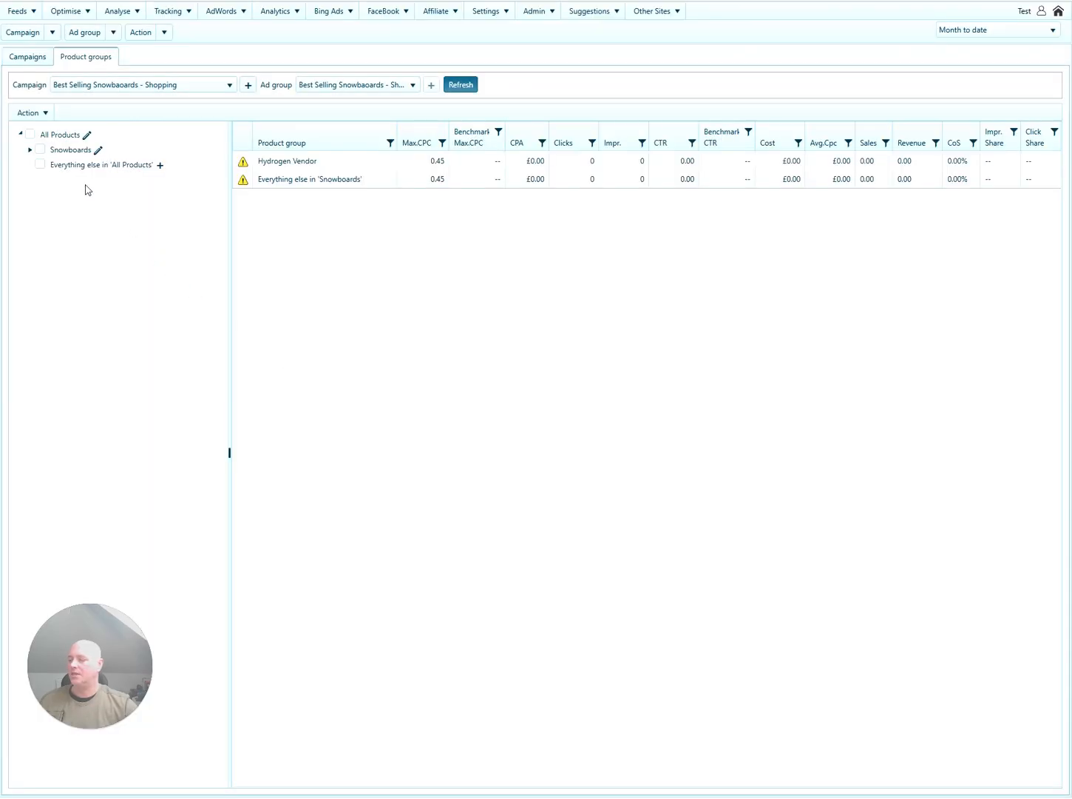
{"action": "left_click", "coordinate": [30, 150]}
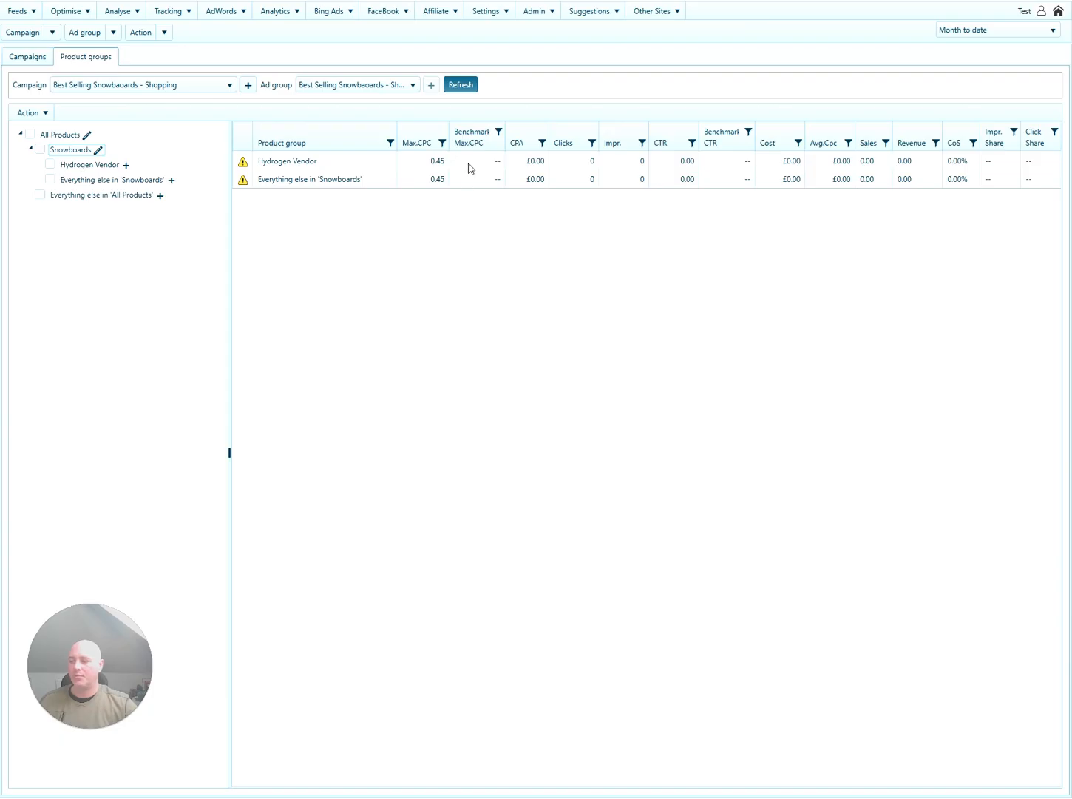
Inspect the Snowboards - Shopping campaign's All Products partition and close it unchanged.
{"action": "left_click", "coordinate": [158, 88]}
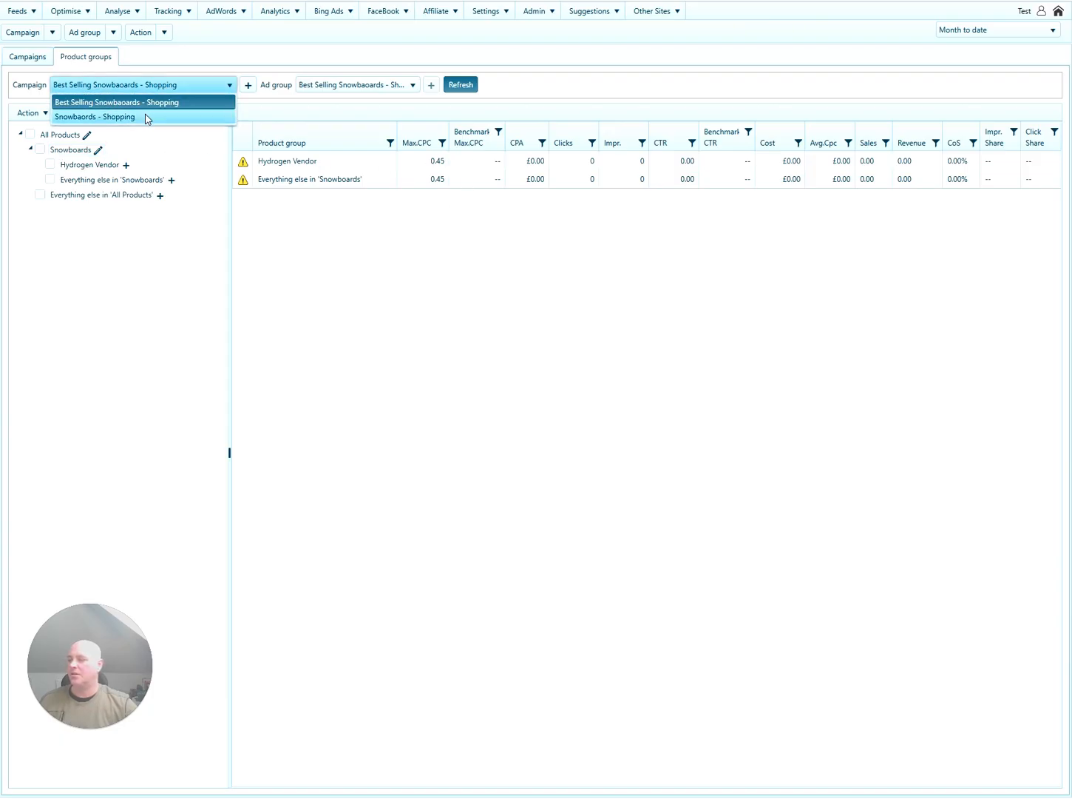
{"action": "left_click", "coordinate": [146, 117]}
{"action": "left_click", "coordinate": [20, 136]}
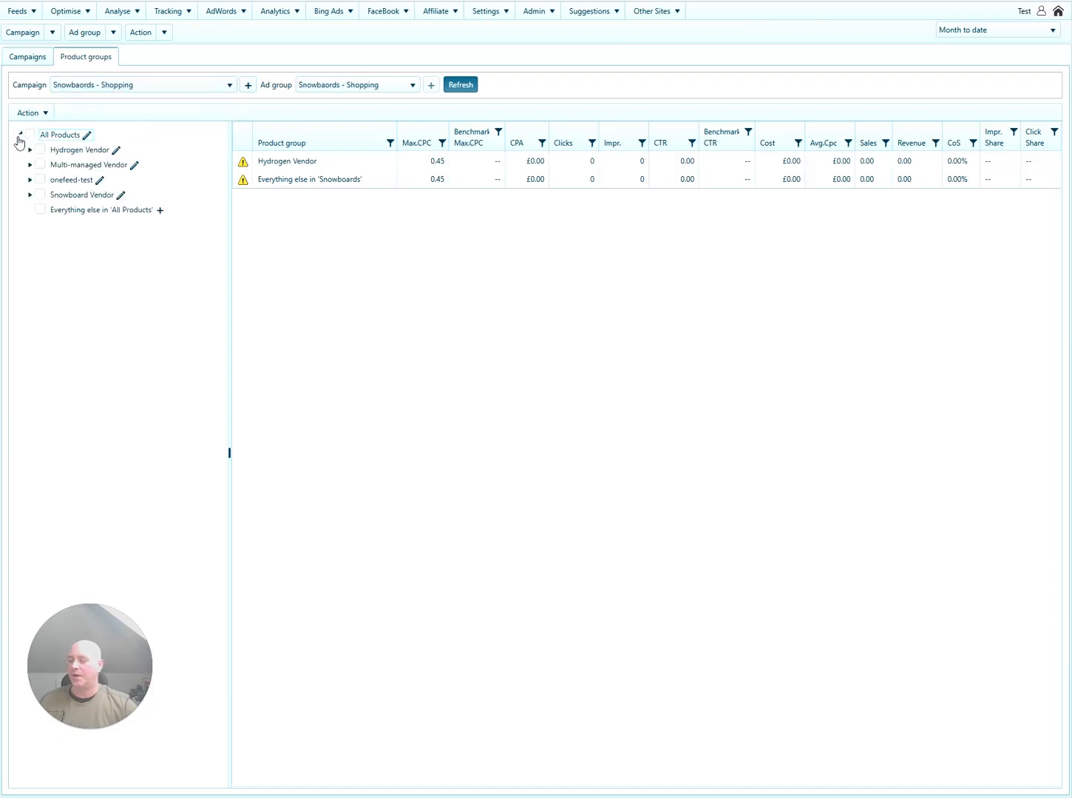
{"action": "left_click", "coordinate": [87, 135]}
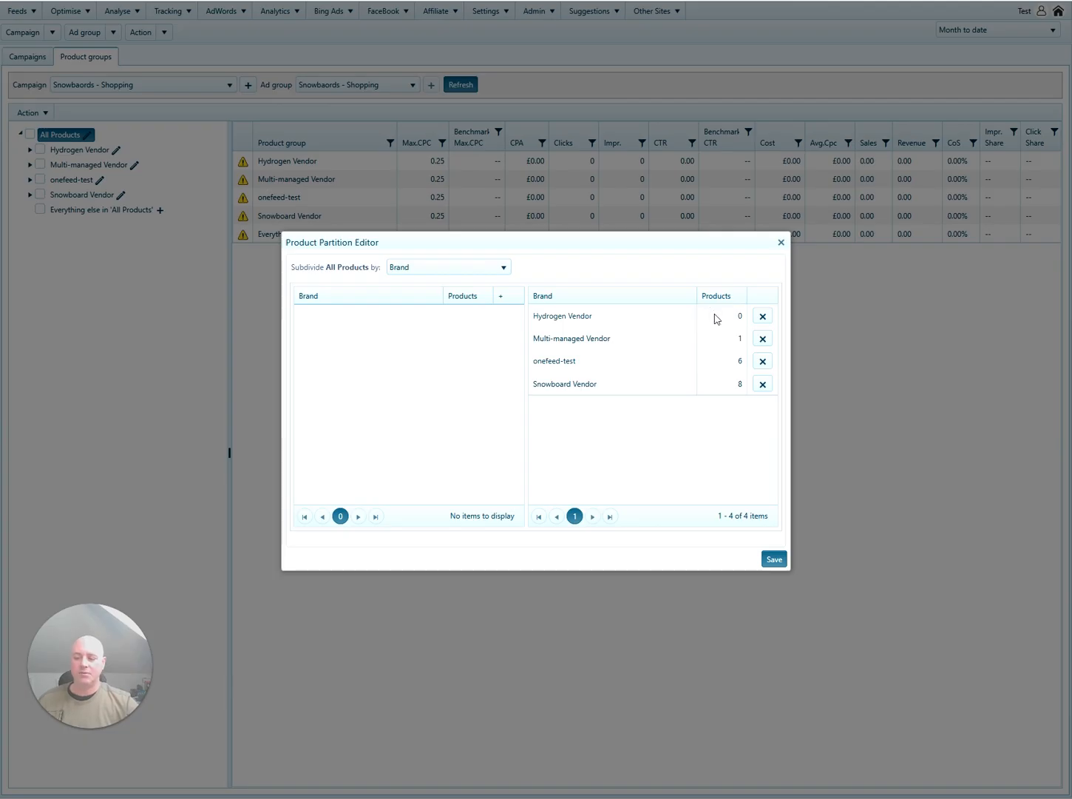
{"action": "left_click", "coordinate": [781, 242]}
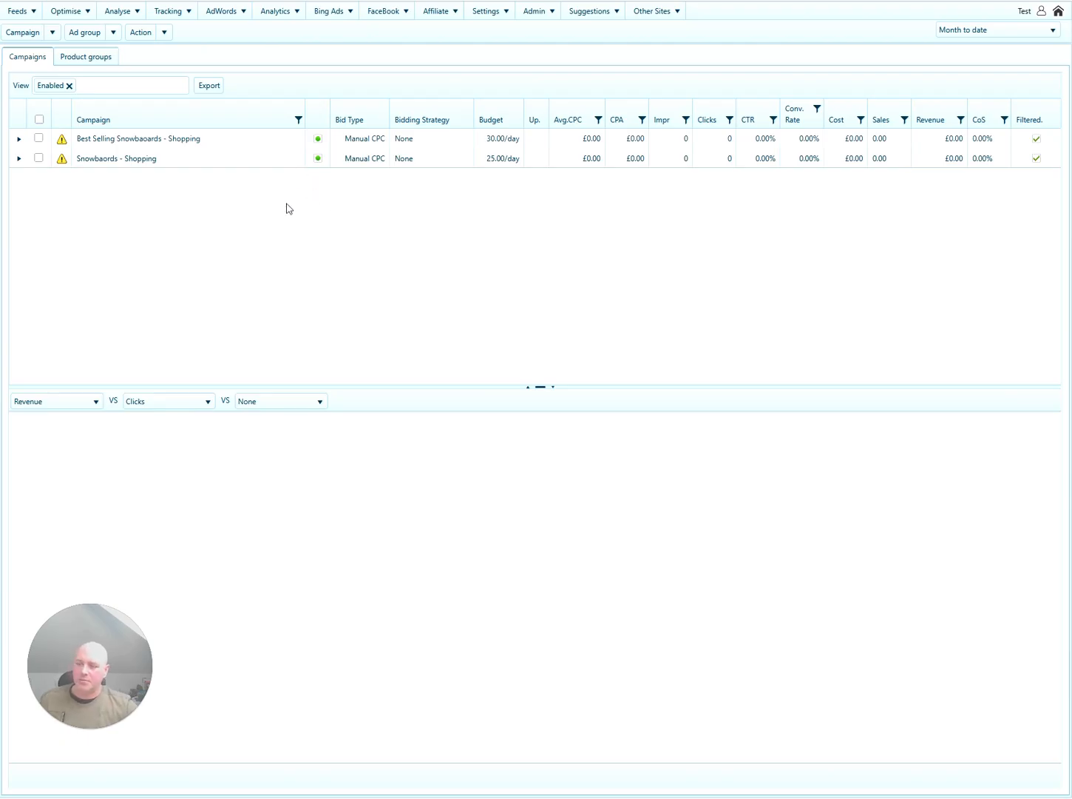
Add 'used' as a PHRASE negative keyword to the Snowboards - Shopping campaign.
{"action": "left_click", "coordinate": [212, 161]}
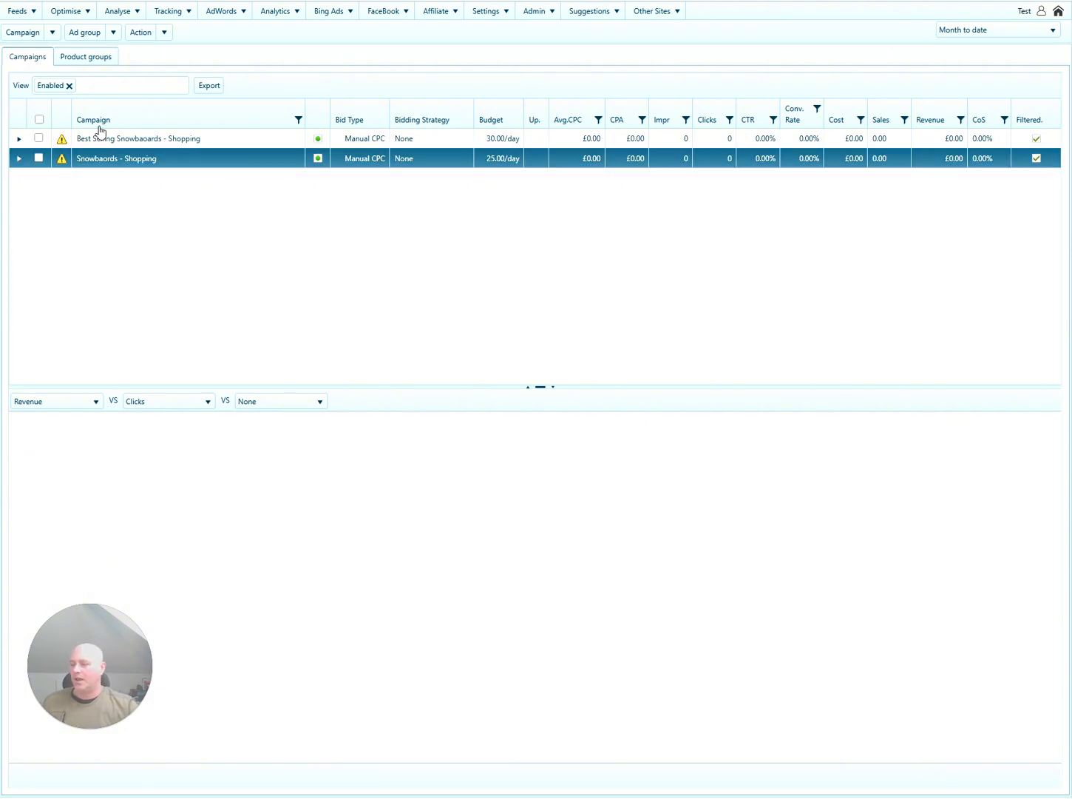
{"action": "left_click", "coordinate": [51, 32]}
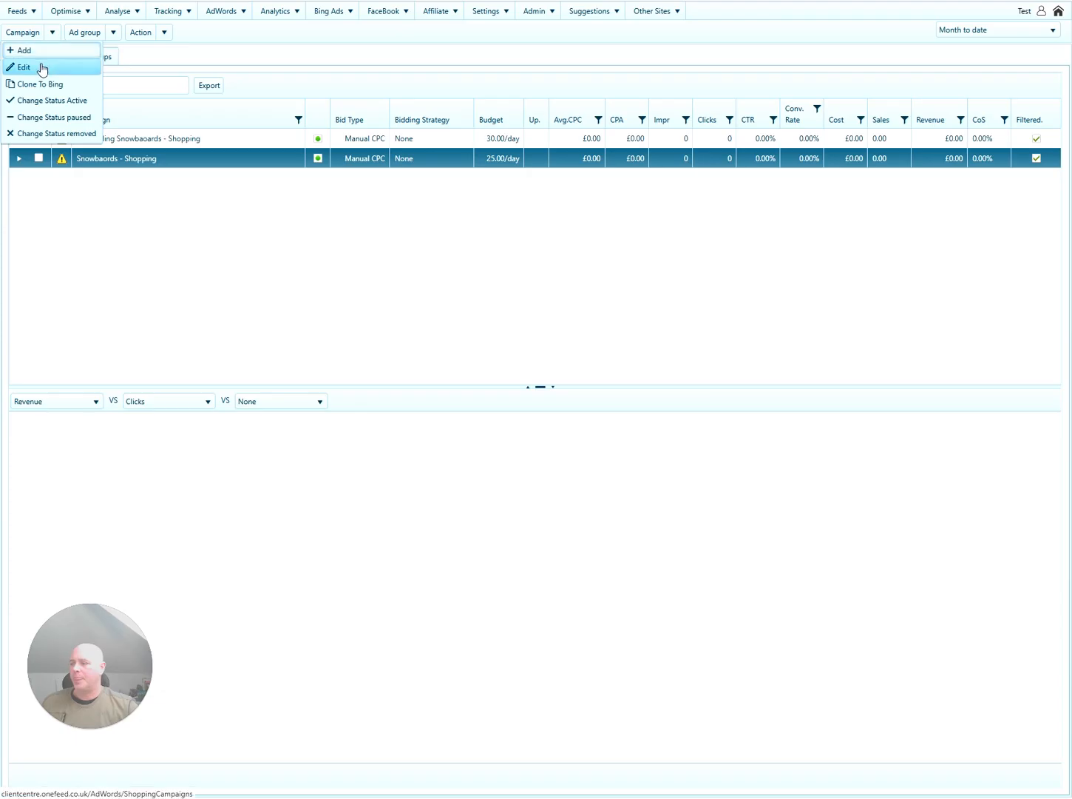
{"action": "left_click", "coordinate": [38, 67]}
{"action": "left_click", "coordinate": [517, 359]}
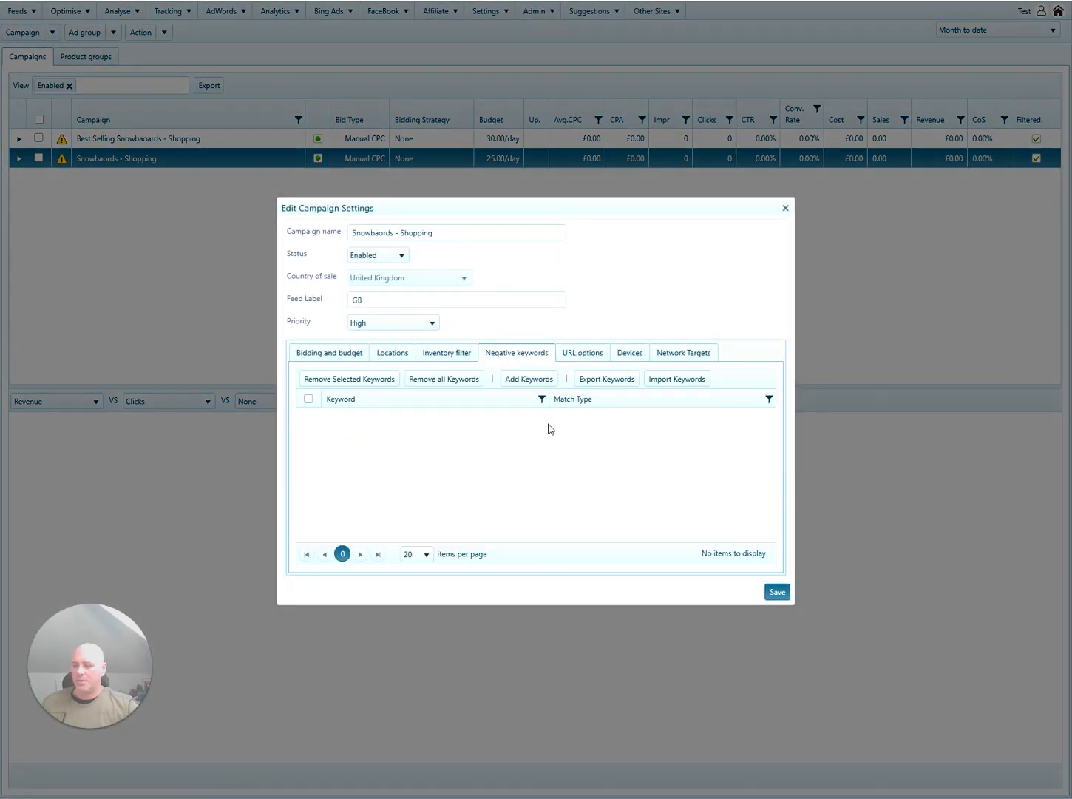
{"action": "left_click", "coordinate": [530, 379]}
{"action": "left_click", "coordinate": [457, 421]}
{"action": "type", "text": "us"}
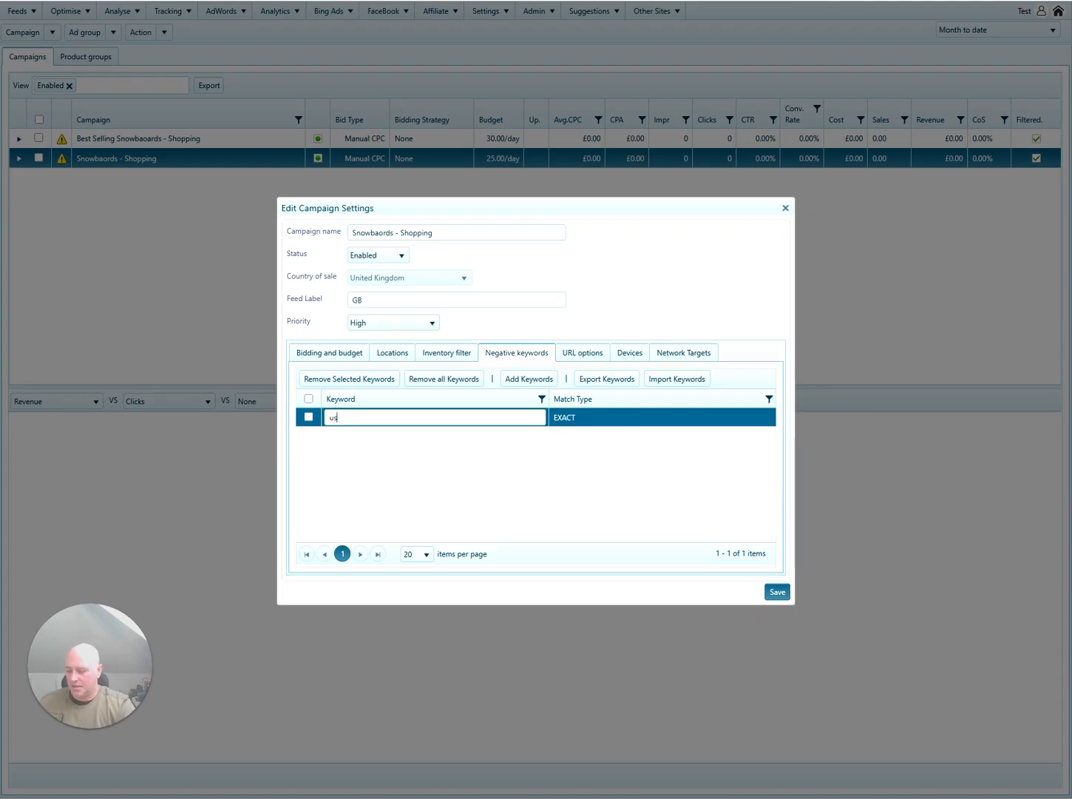
{"action": "type", "text": "ed"}
{"action": "left_click", "coordinate": [615, 418]}
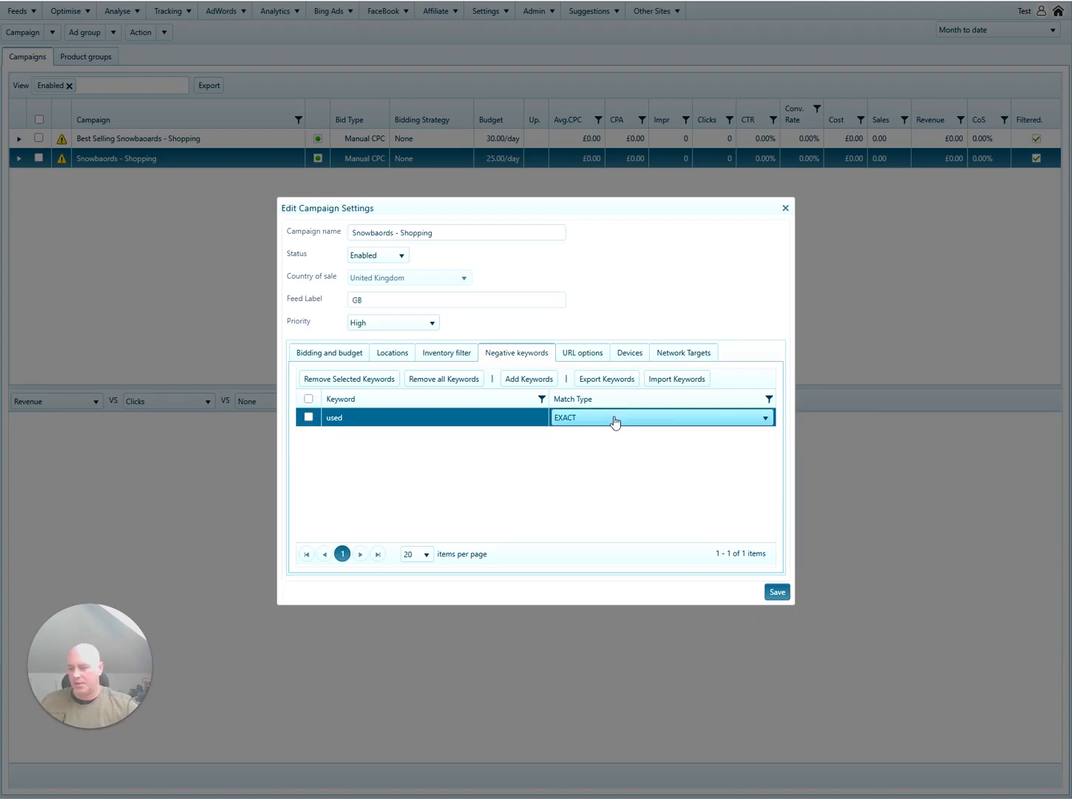
{"action": "left_click", "coordinate": [614, 419]}
{"action": "left_click", "coordinate": [614, 446]}
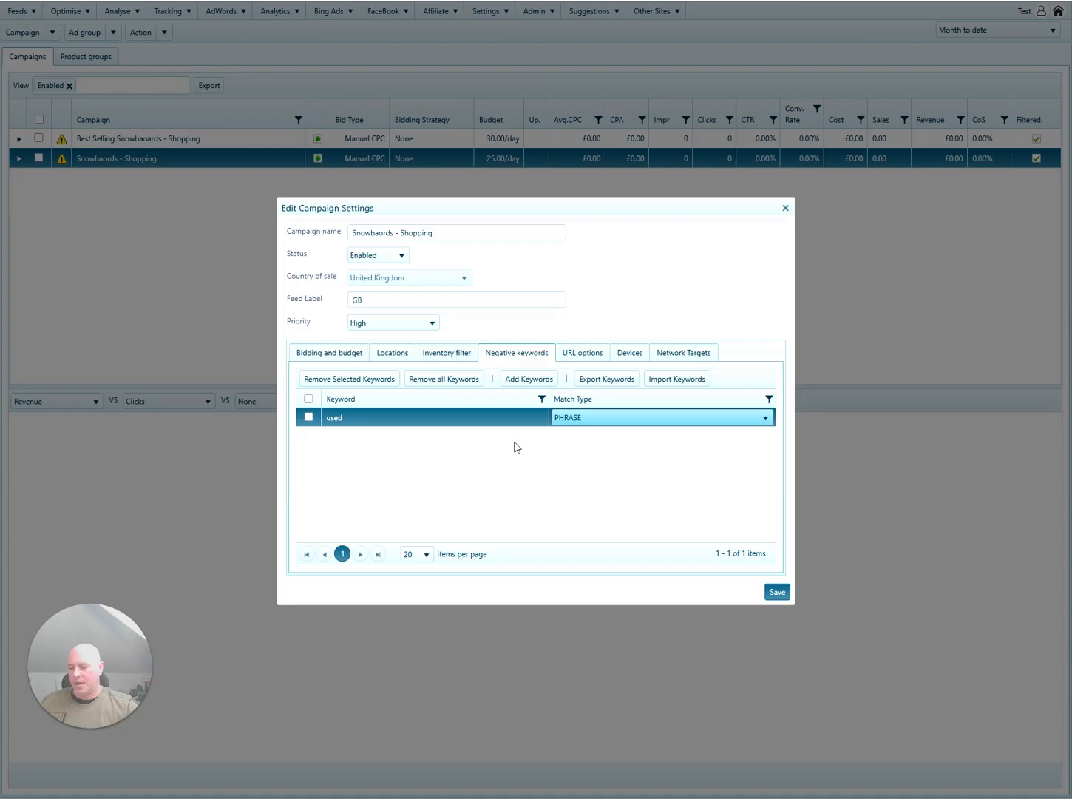
Add 'second hand' and 'snowboard boots' as PHRASE negative keywords.
{"action": "left_click", "coordinate": [528, 378]}
{"action": "left_click", "coordinate": [393, 418]}
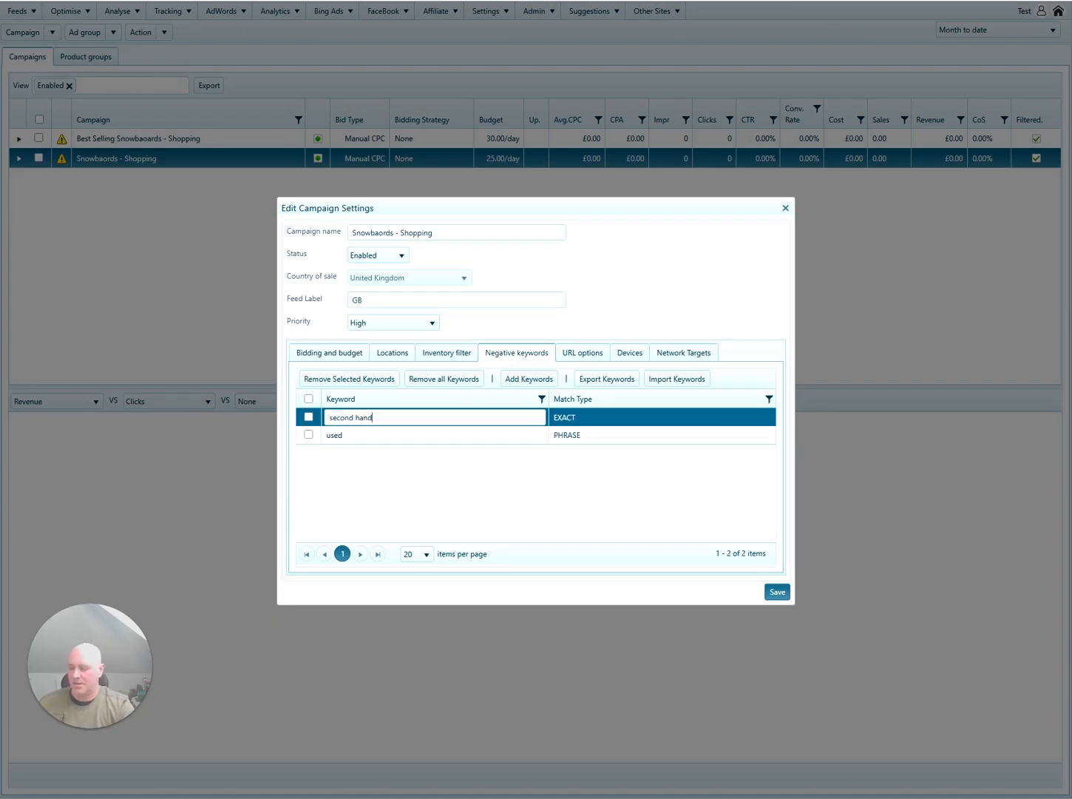
{"action": "left_click", "coordinate": [577, 419]}
{"action": "left_click", "coordinate": [577, 420]}
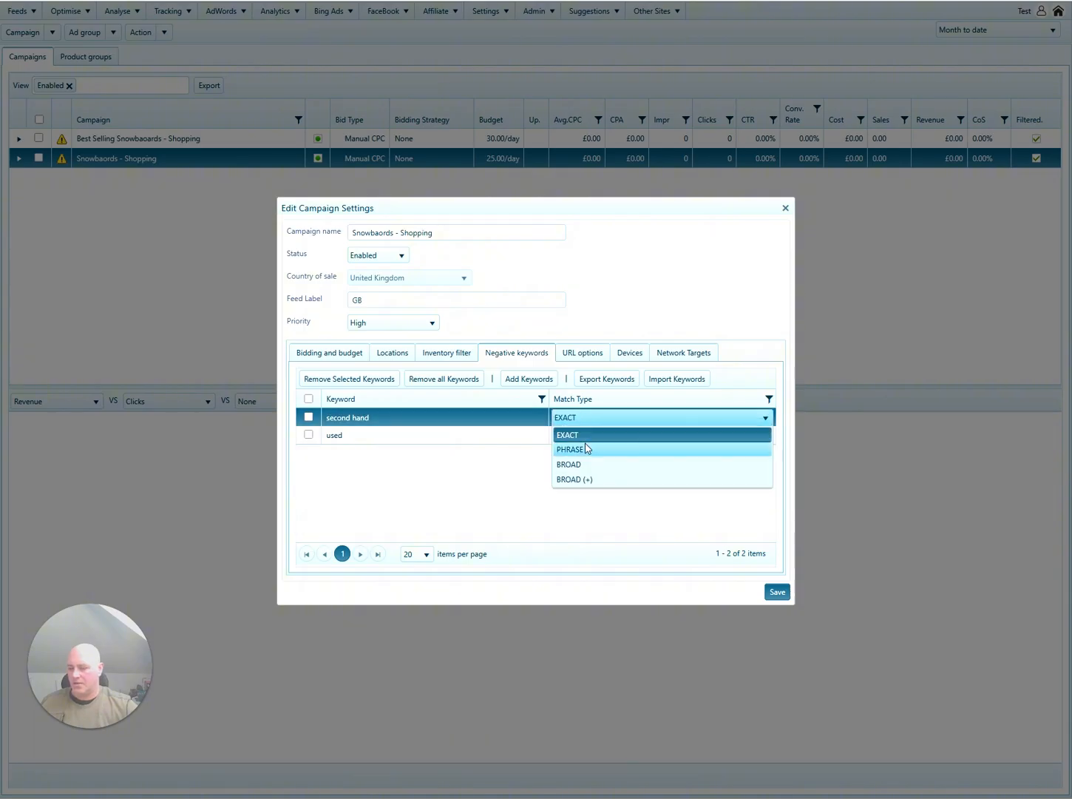
{"action": "left_click", "coordinate": [586, 448]}
{"action": "left_click", "coordinate": [529, 379]}
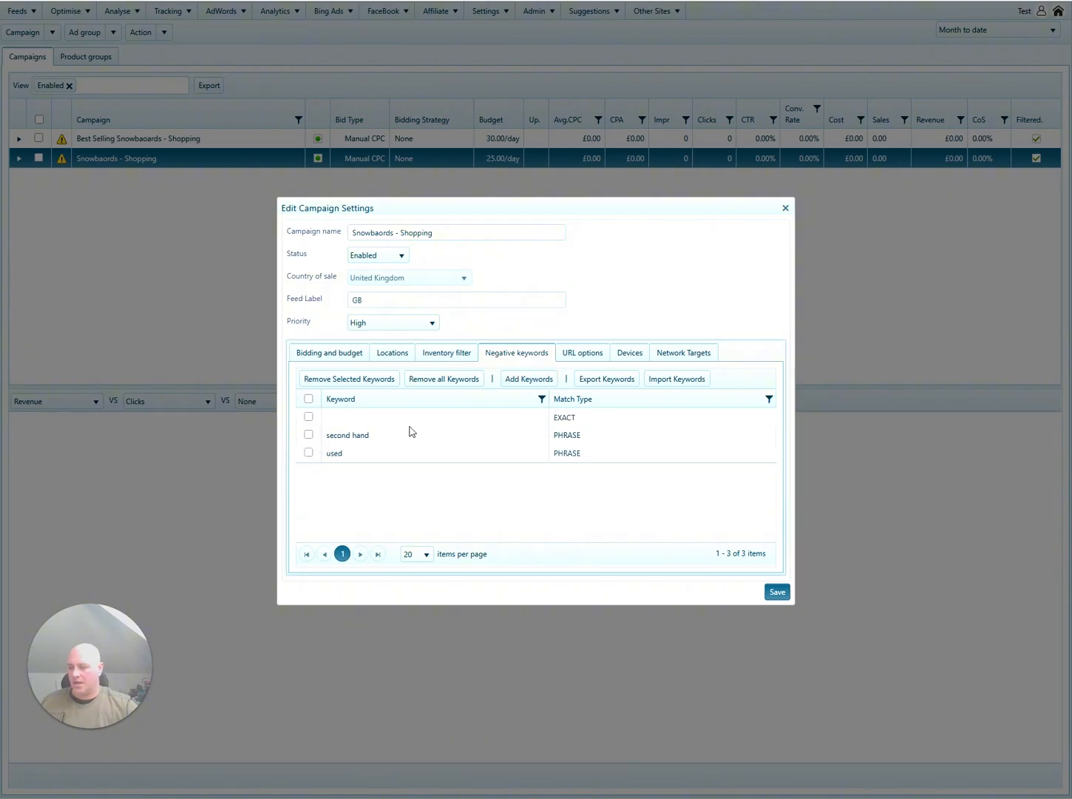
{"action": "left_click", "coordinate": [390, 419]}
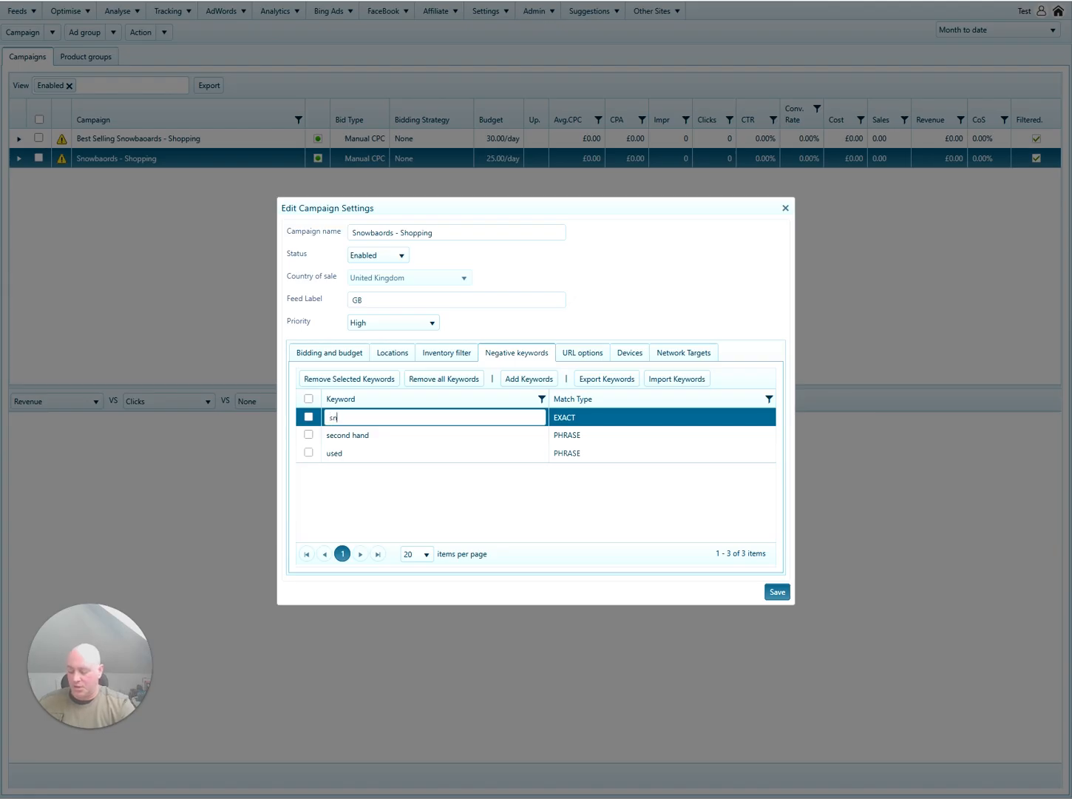
{"action": "type", "text": "snowboard boots"}
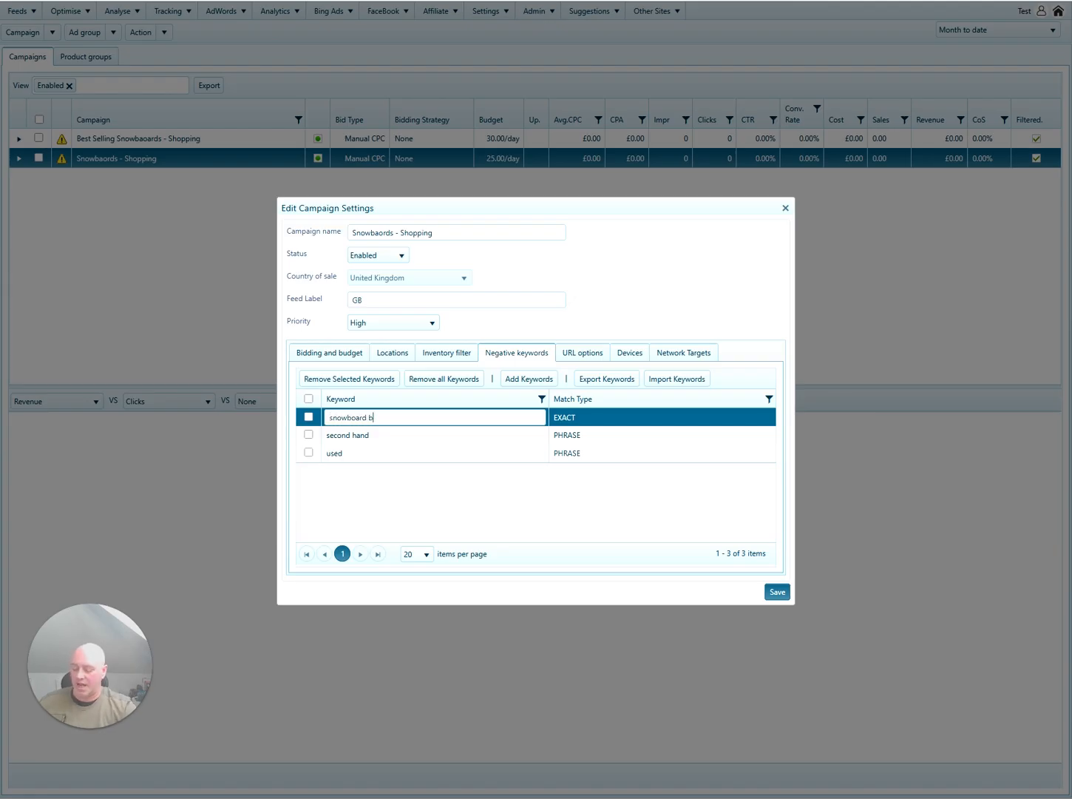
{"action": "left_click", "coordinate": [580, 419]}
{"action": "left_click", "coordinate": [586, 451]}
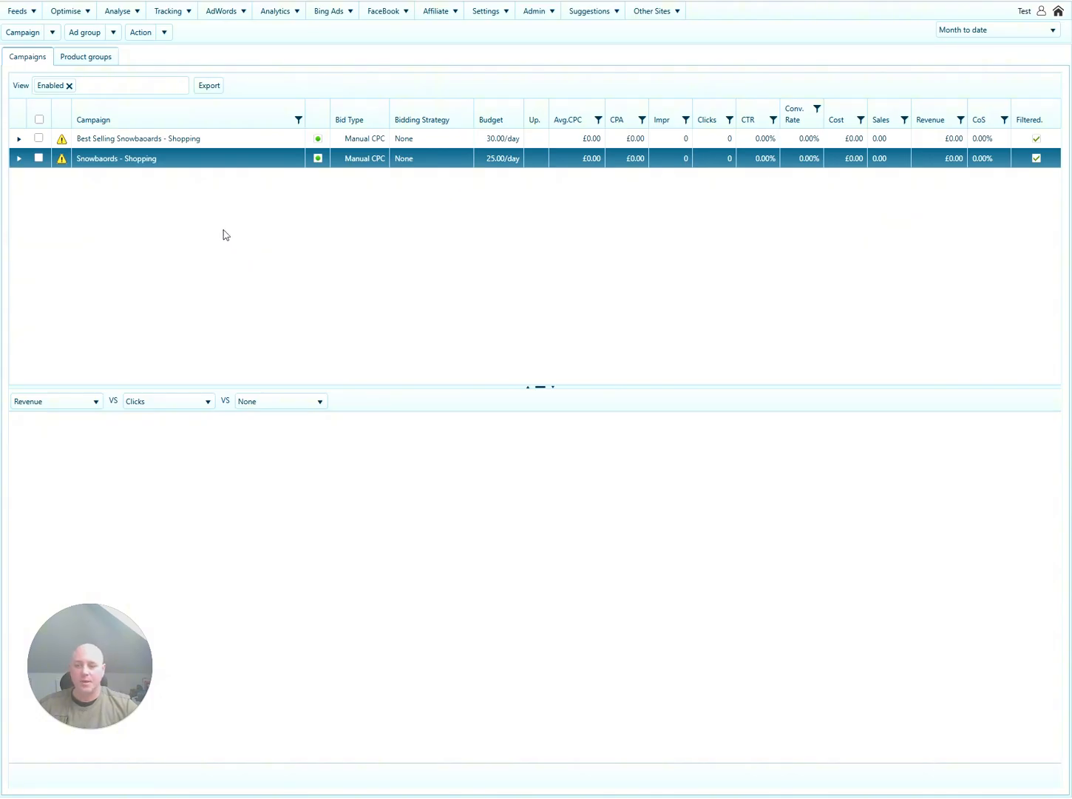
{"action": "left_click", "coordinate": [52, 32]}
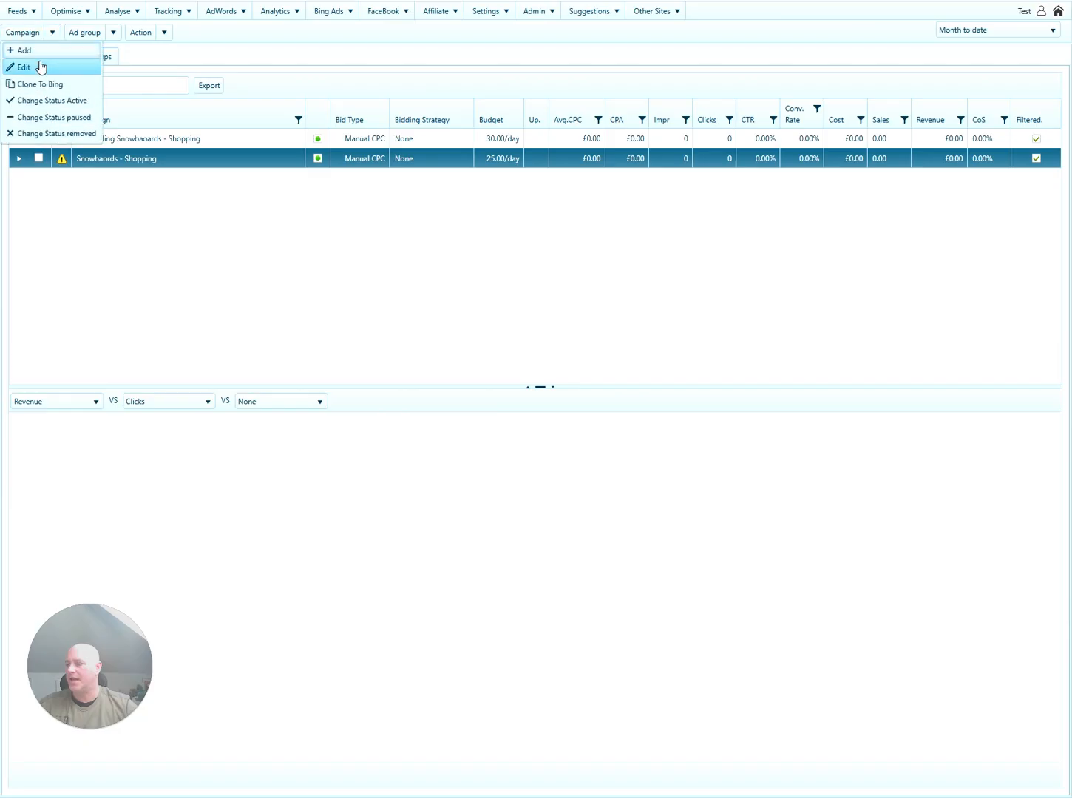
{"action": "left_click", "coordinate": [40, 67]}
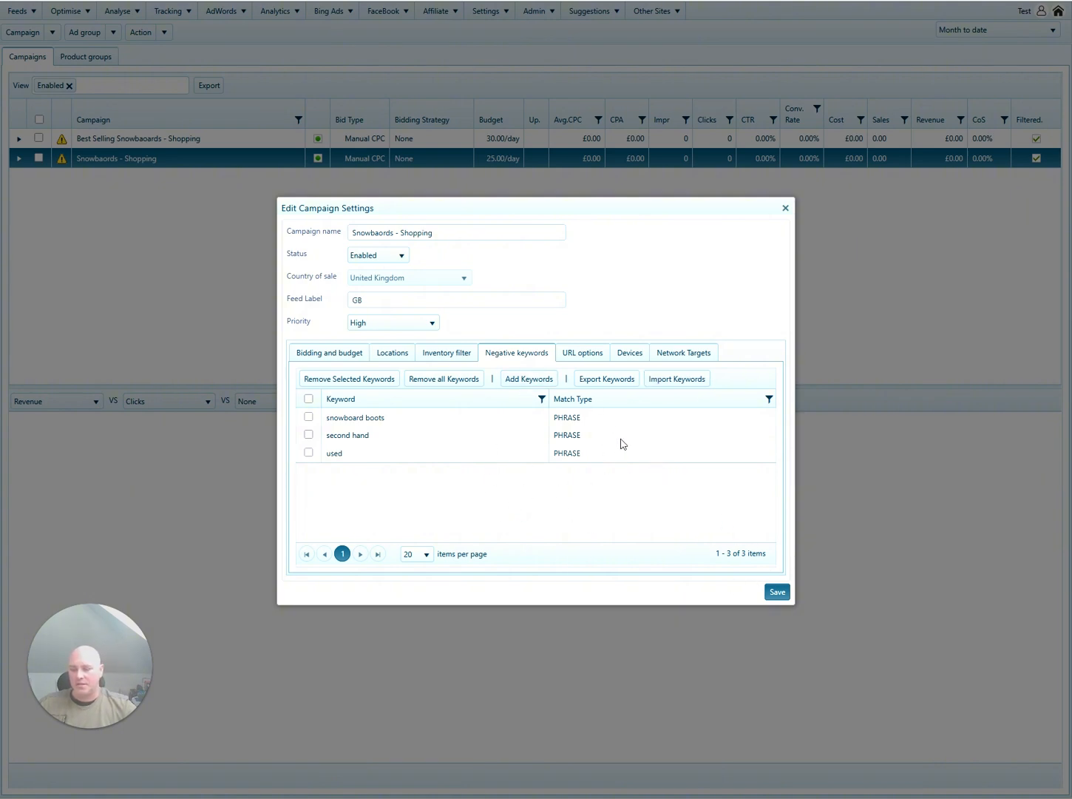
{"action": "left_click", "coordinate": [775, 592]}
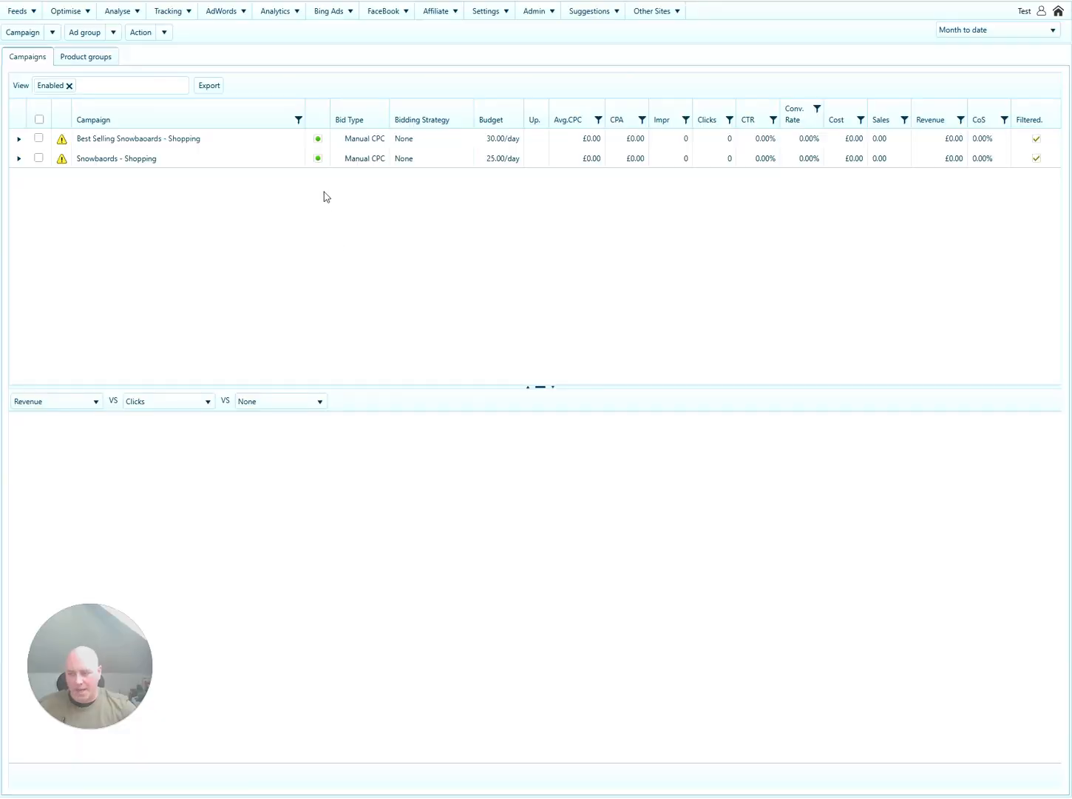
Pick Google Shopping Campaigns in Automate settings and rules and view its empty bid optimisation rules.
{"action": "left_click", "coordinate": [68, 11]}
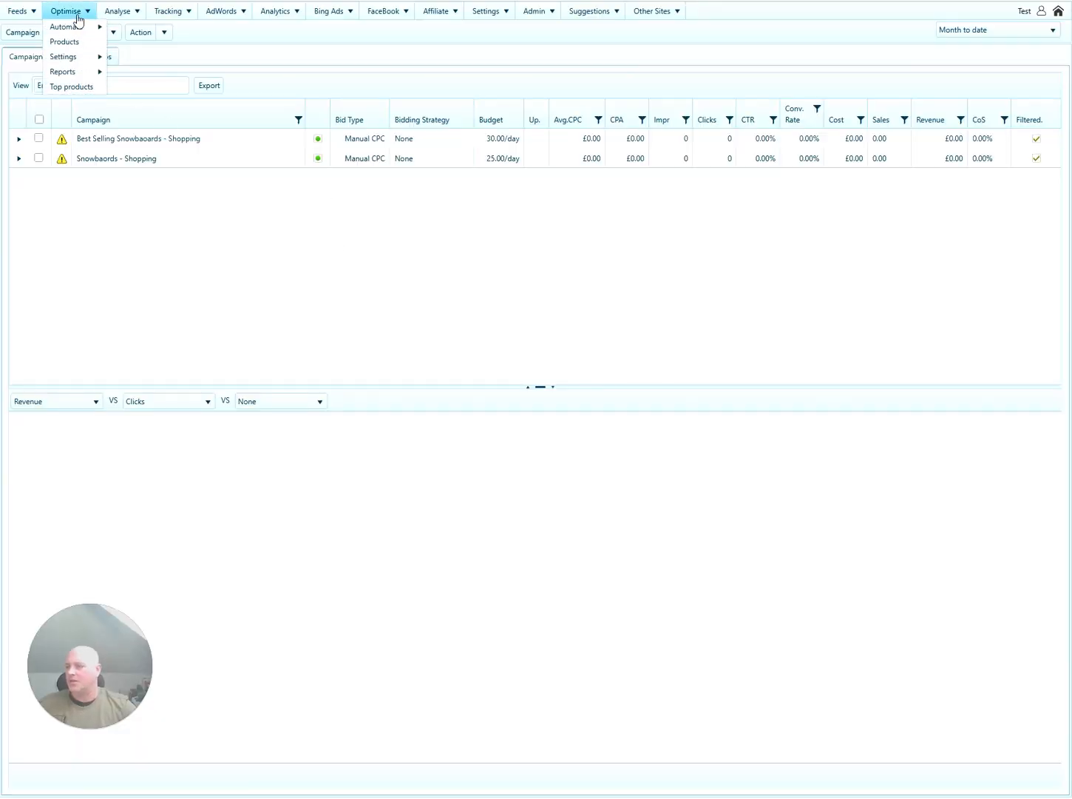
{"action": "mouse_move", "coordinate": [79, 30]}
{"action": "left_click", "coordinate": [139, 28]}
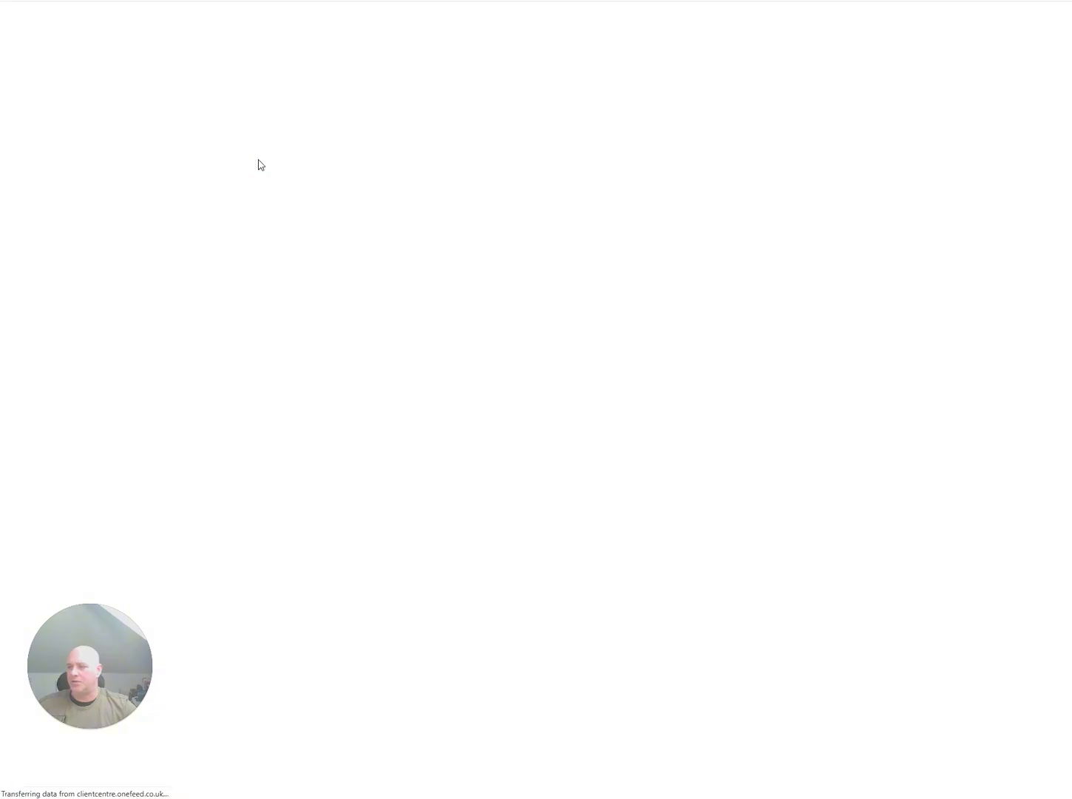
{"action": "left_click", "coordinate": [164, 116]}
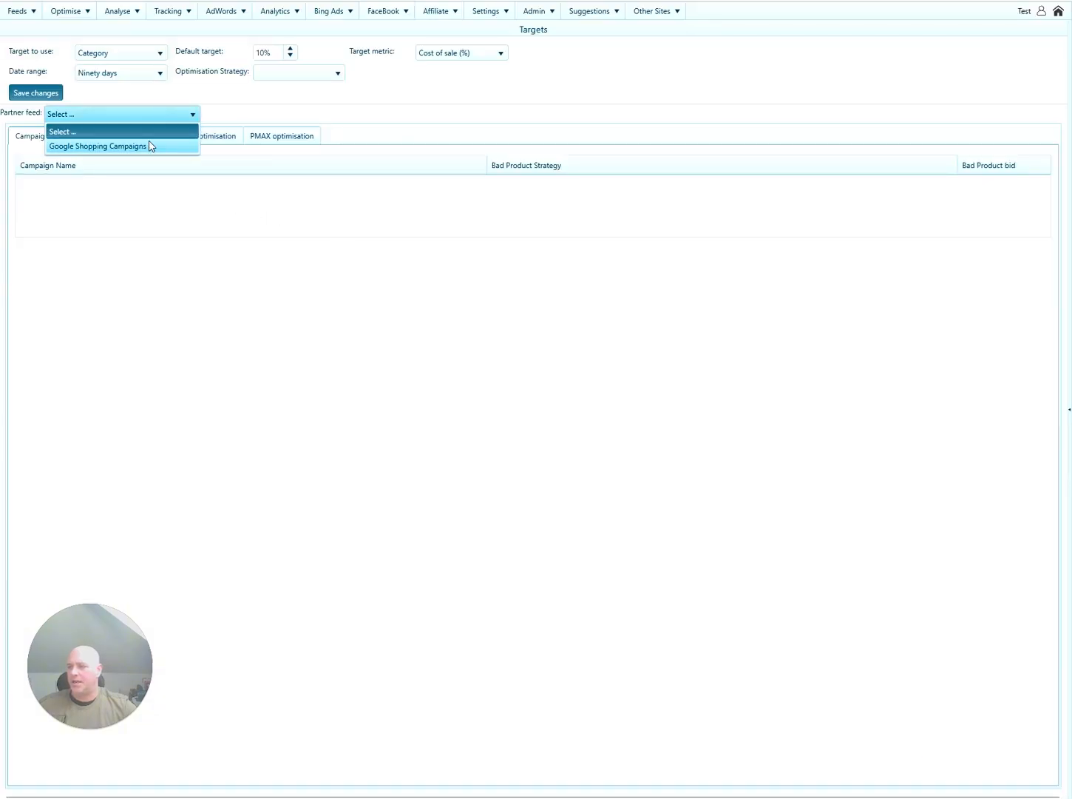
{"action": "left_click", "coordinate": [149, 146]}
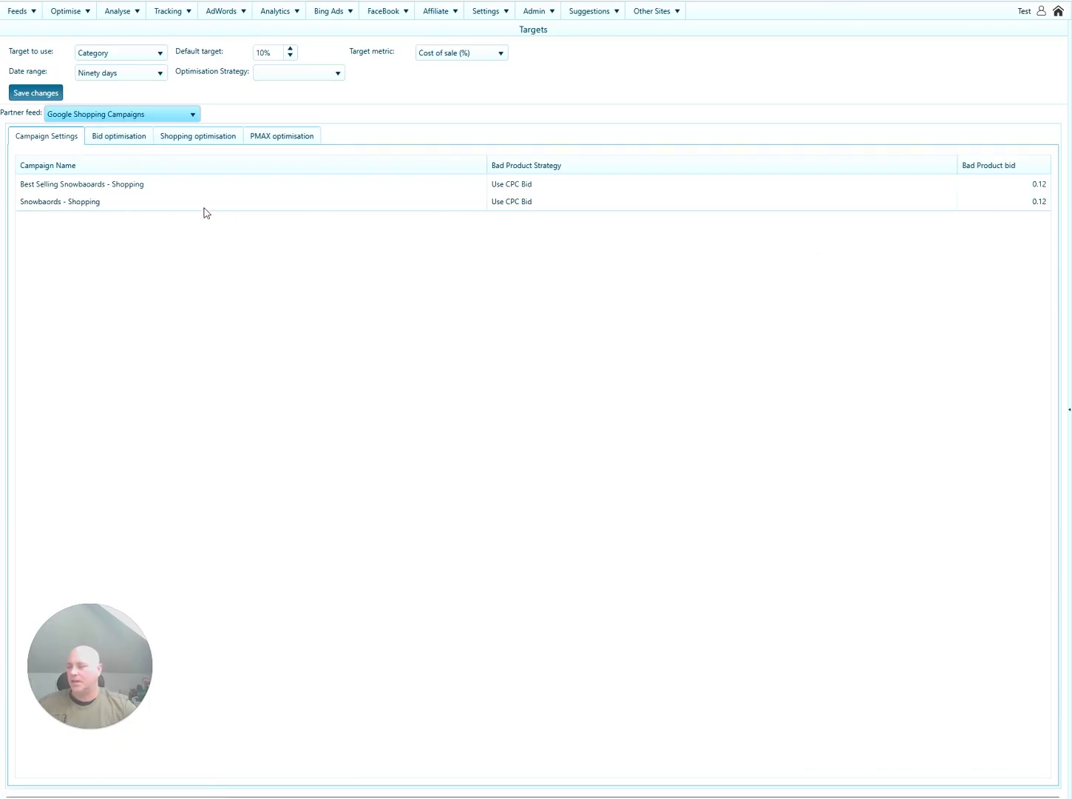
{"action": "left_click", "coordinate": [129, 140]}
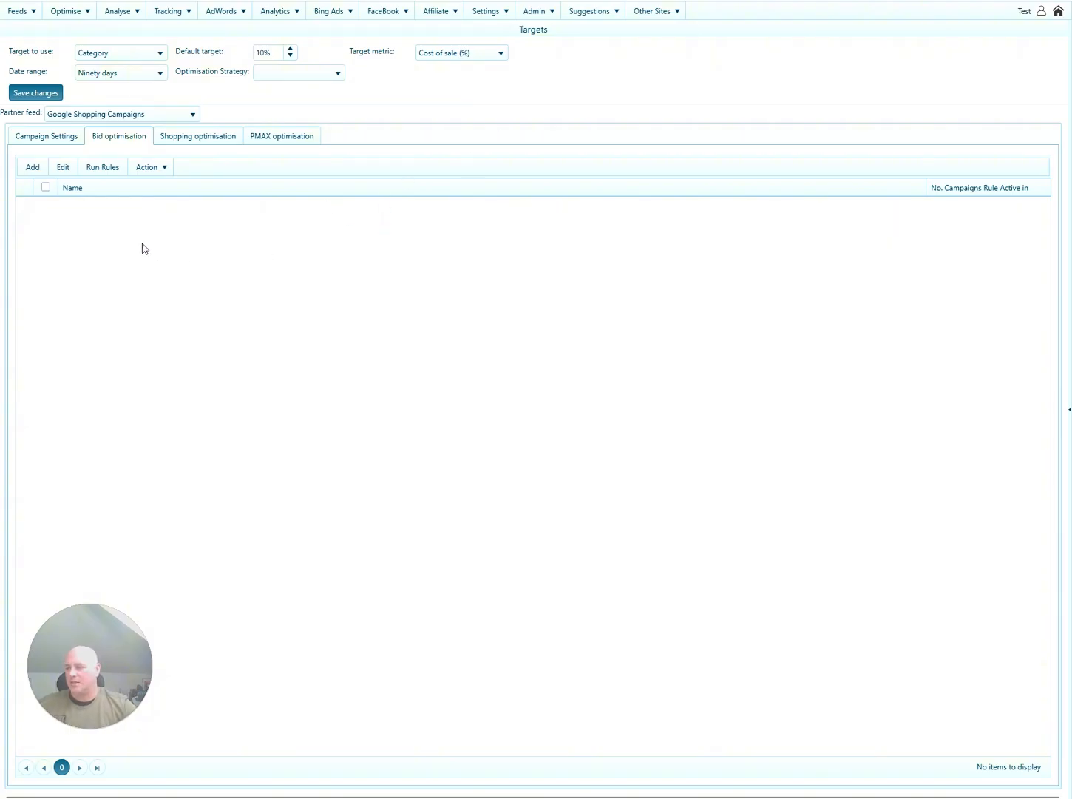
Add an active bid rule with the condition CostOfSale is greater than 0.15.
{"action": "left_click", "coordinate": [33, 170]}
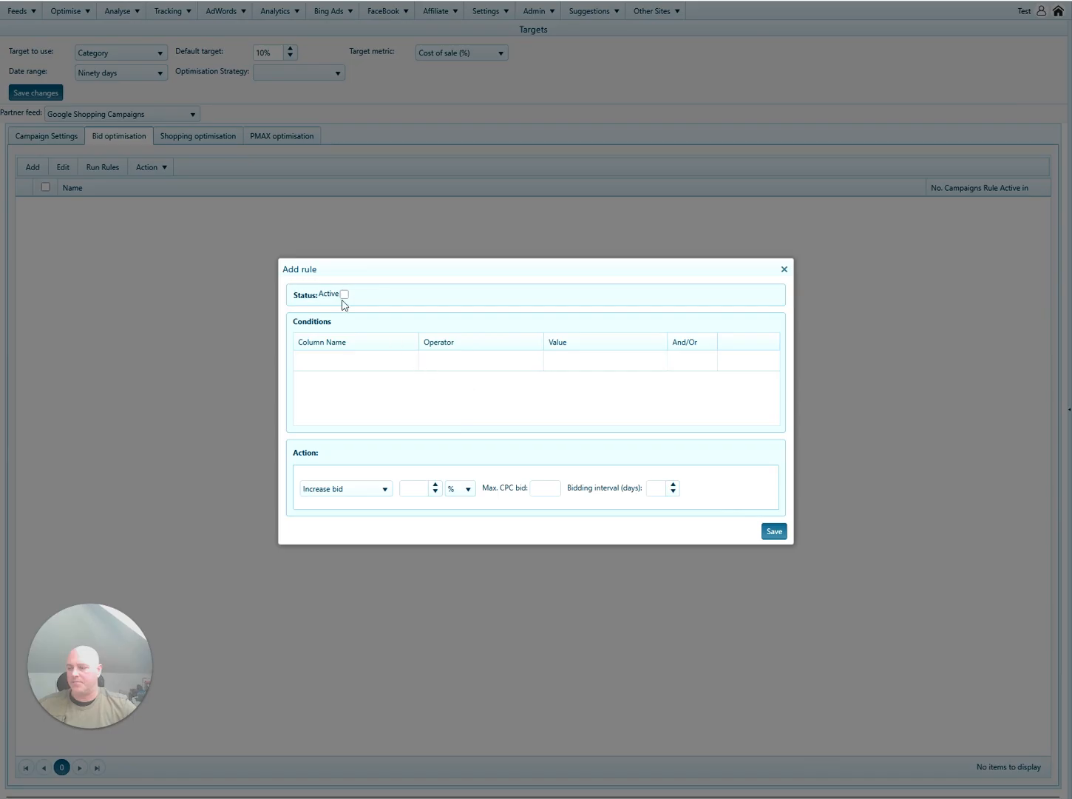
{"action": "left_click", "coordinate": [344, 294]}
{"action": "left_click", "coordinate": [379, 362]}
{"action": "left_click", "coordinate": [380, 362]}
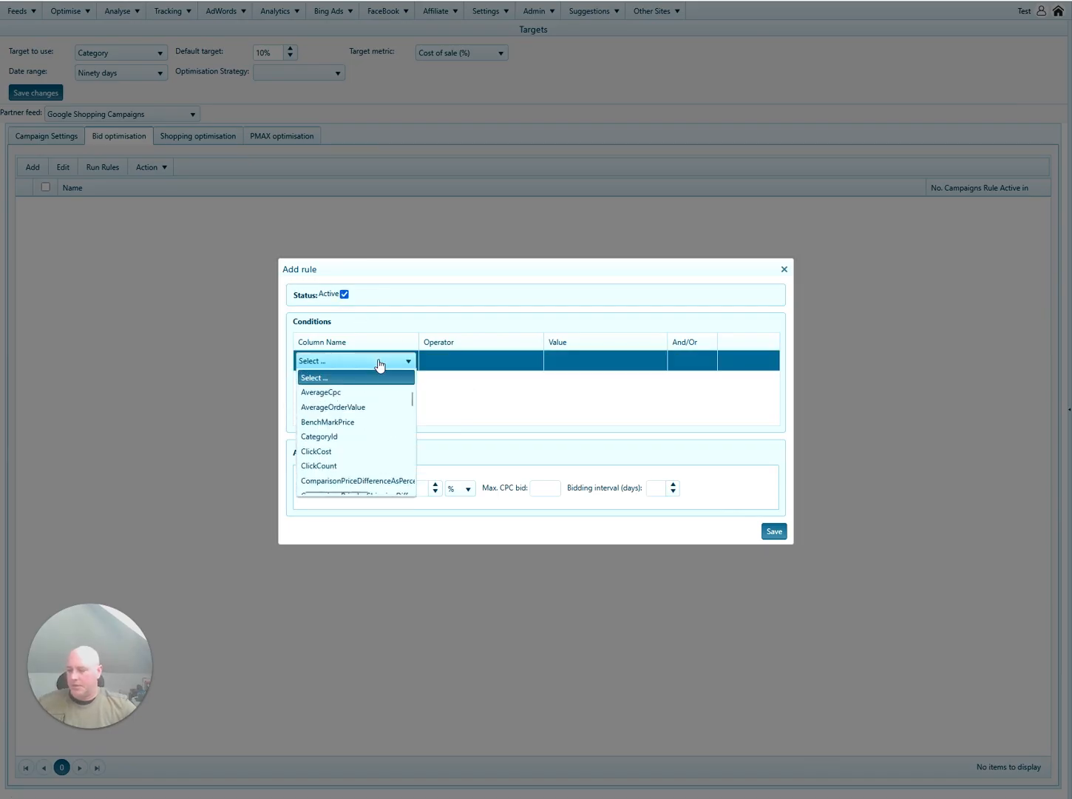
{"action": "key", "text": "c"}
{"action": "key", "text": "c"}
{"action": "key", "text": "c"}
{"action": "key", "text": "c"}
{"action": "key", "text": "c"}
{"action": "key", "text": "c"}
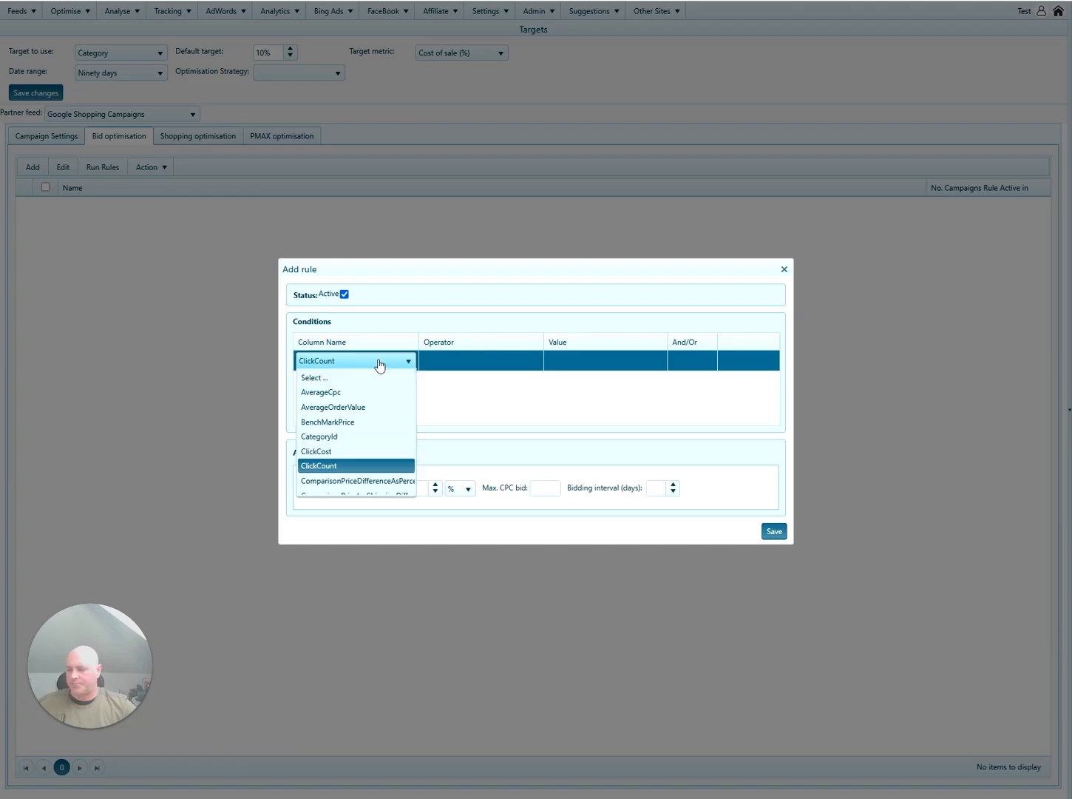
{"action": "key", "text": "c"}
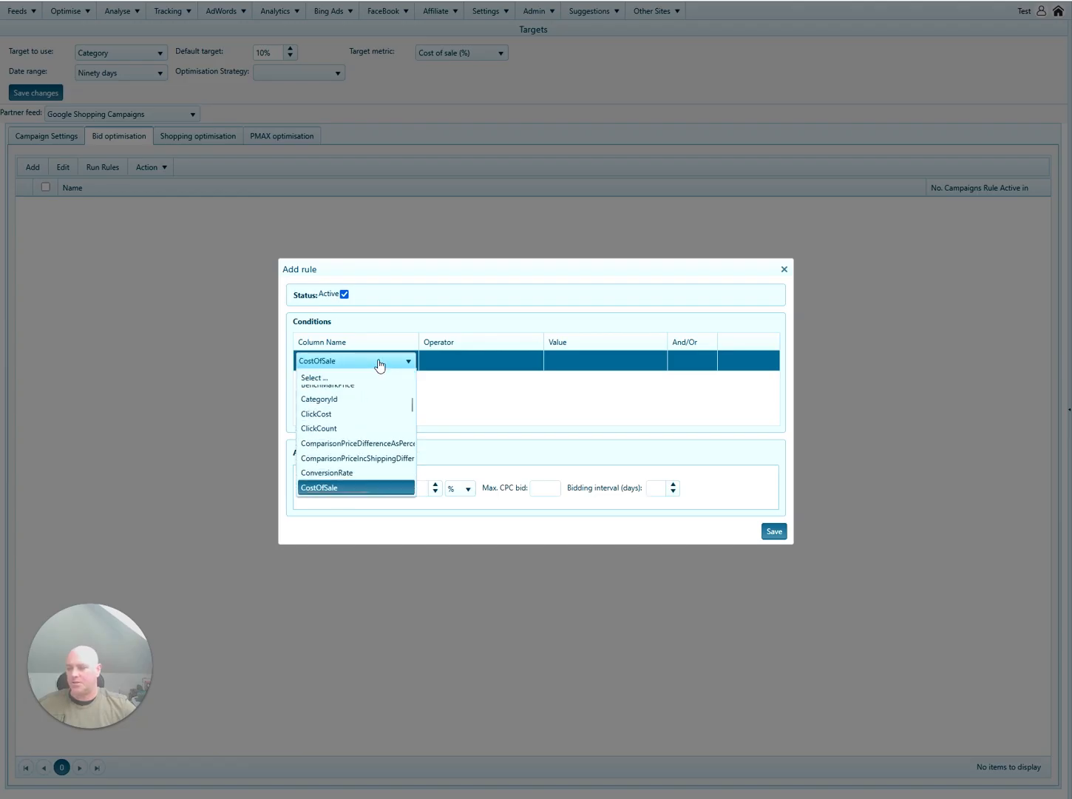
{"action": "key", "text": "Return"}
{"action": "left_click", "coordinate": [479, 362]}
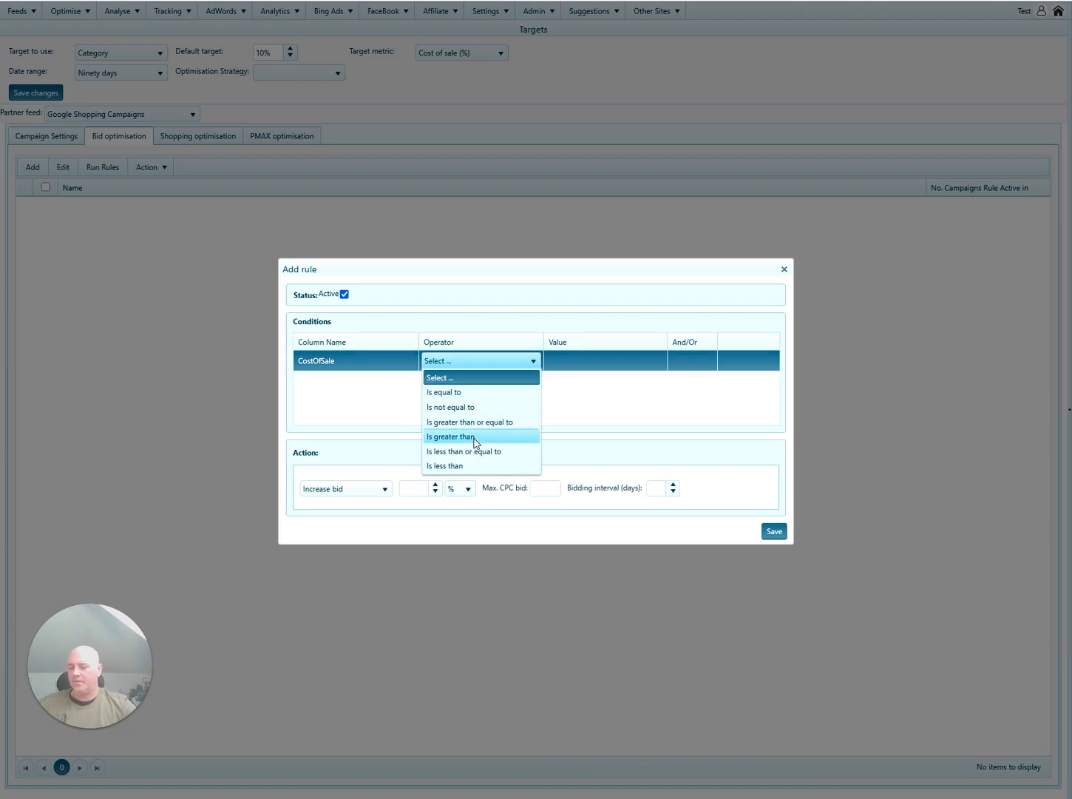
{"action": "left_click", "coordinate": [473, 436]}
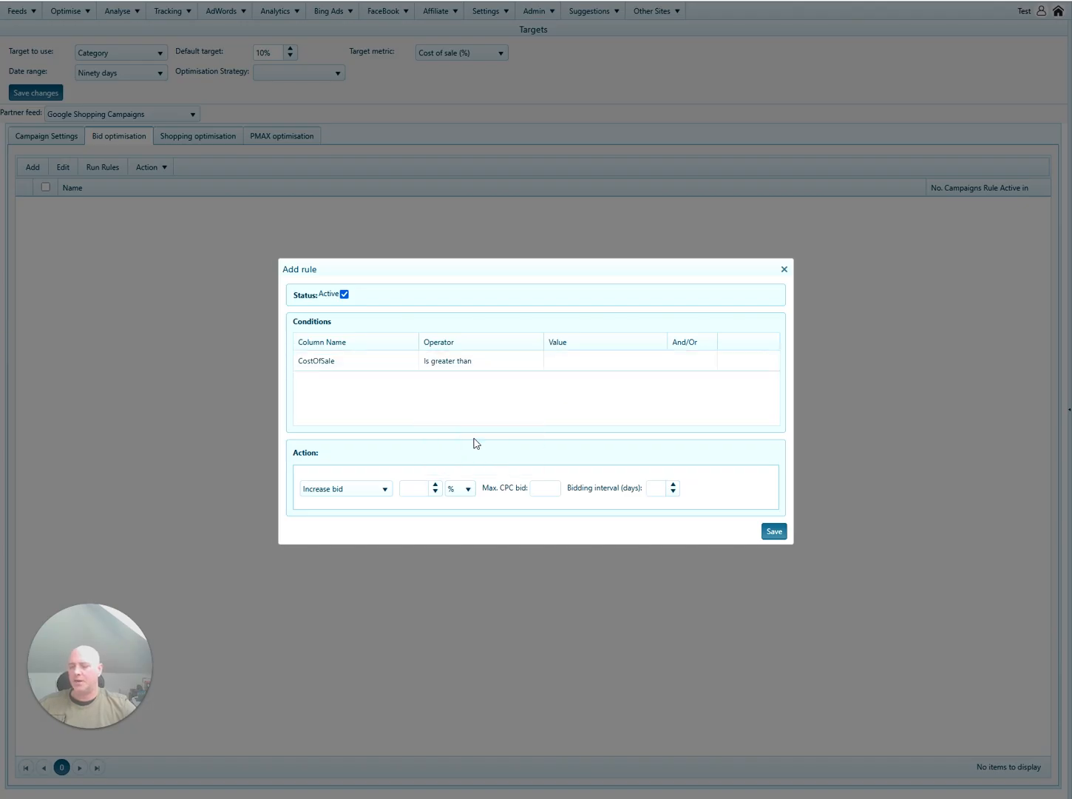
{"action": "left_click", "coordinate": [588, 365]}
{"action": "type", "text": "0.1"}
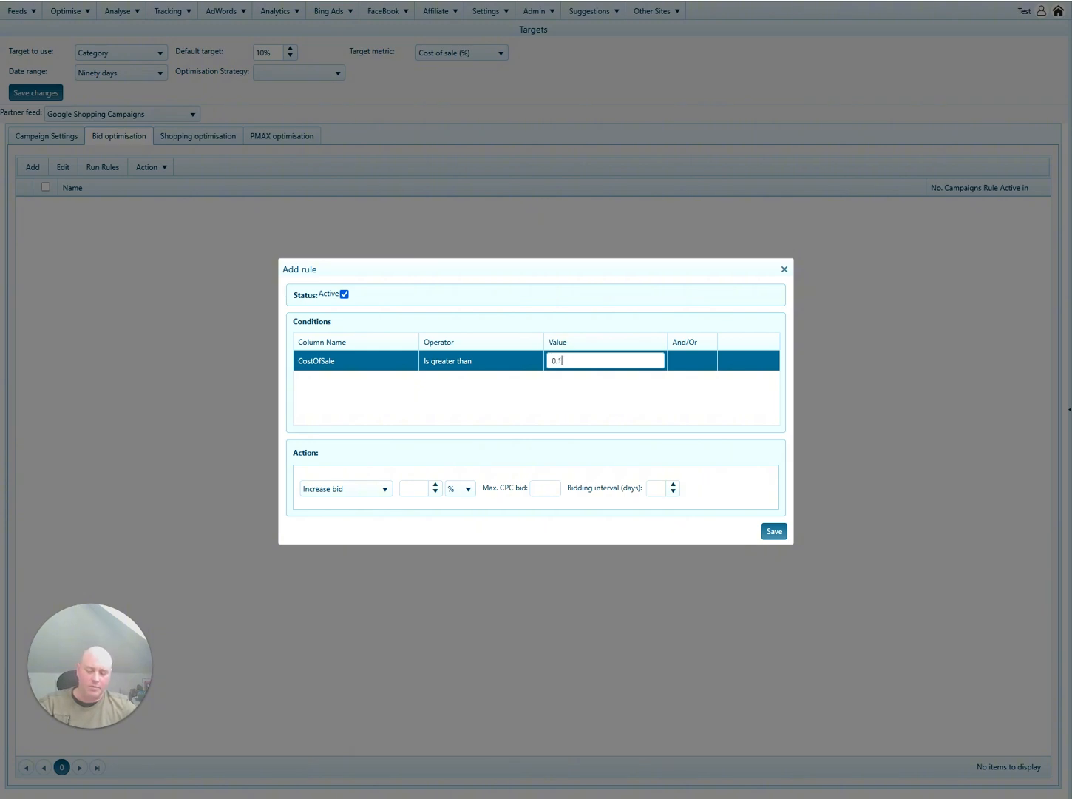
{"action": "type", "text": "5"}
{"action": "left_click", "coordinate": [610, 400]}
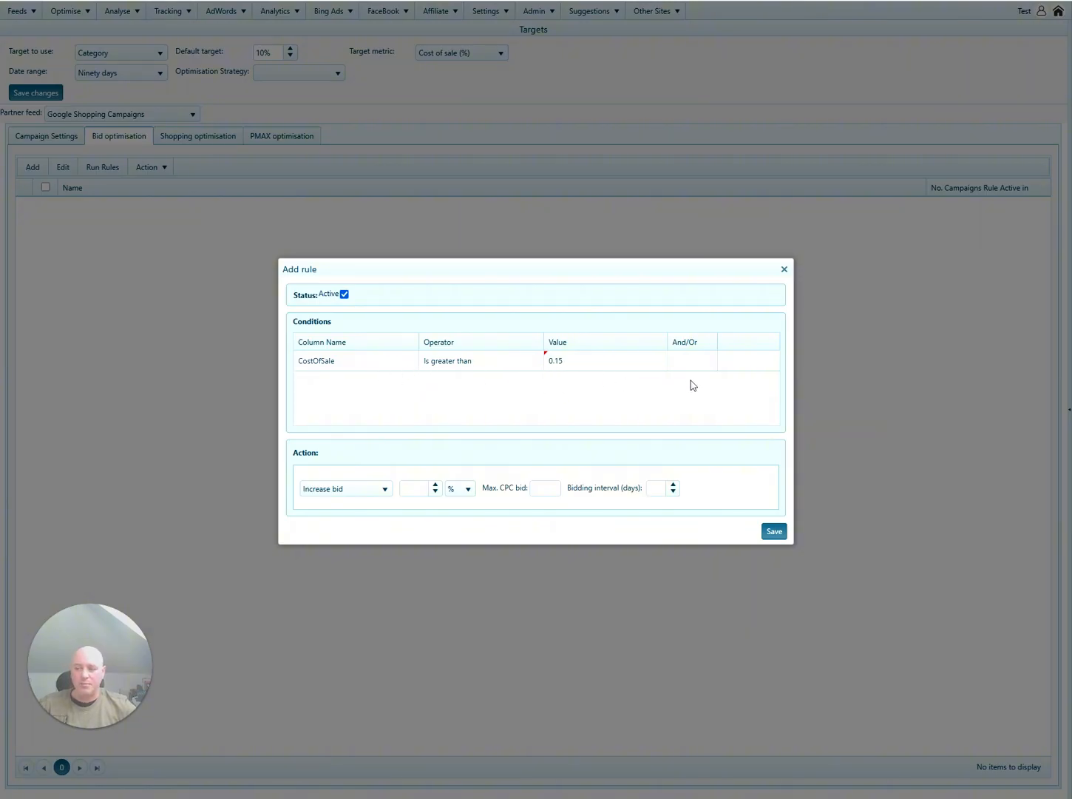
Set the rule's action to Decrease bid by 20% with a 0.1 minimum CPC bid.
{"action": "left_click", "coordinate": [360, 500]}
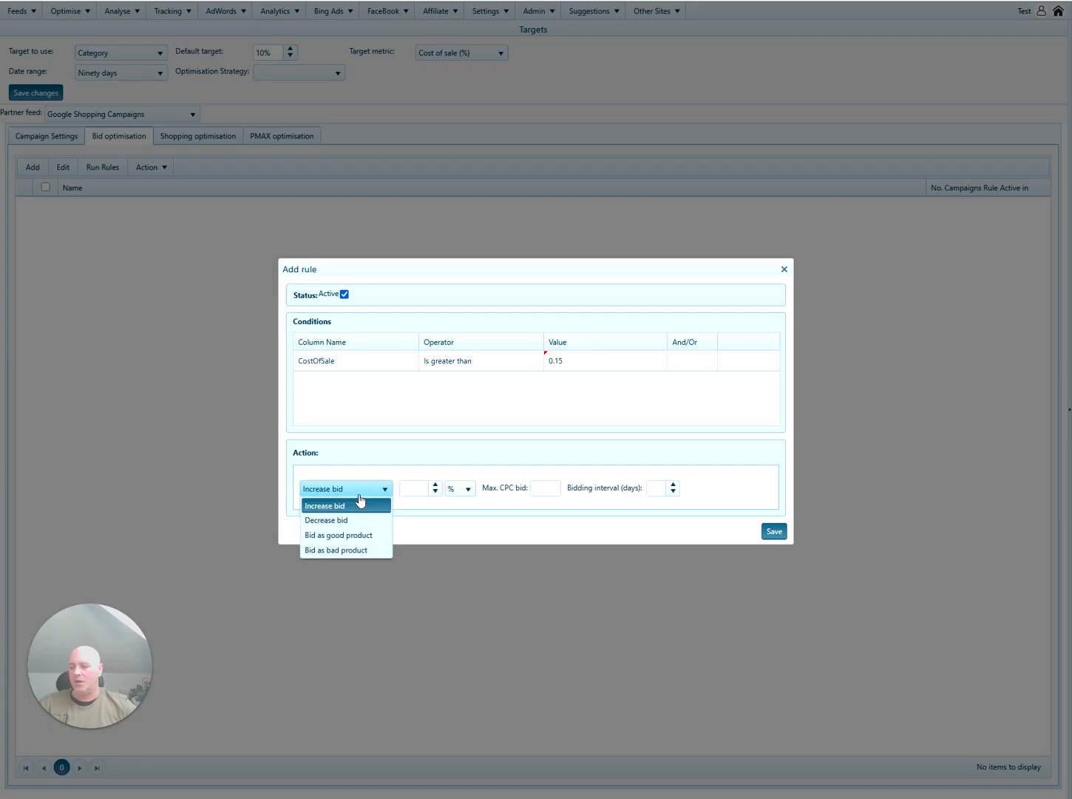
{"action": "left_click", "coordinate": [358, 519]}
{"action": "left_click", "coordinate": [425, 488]}
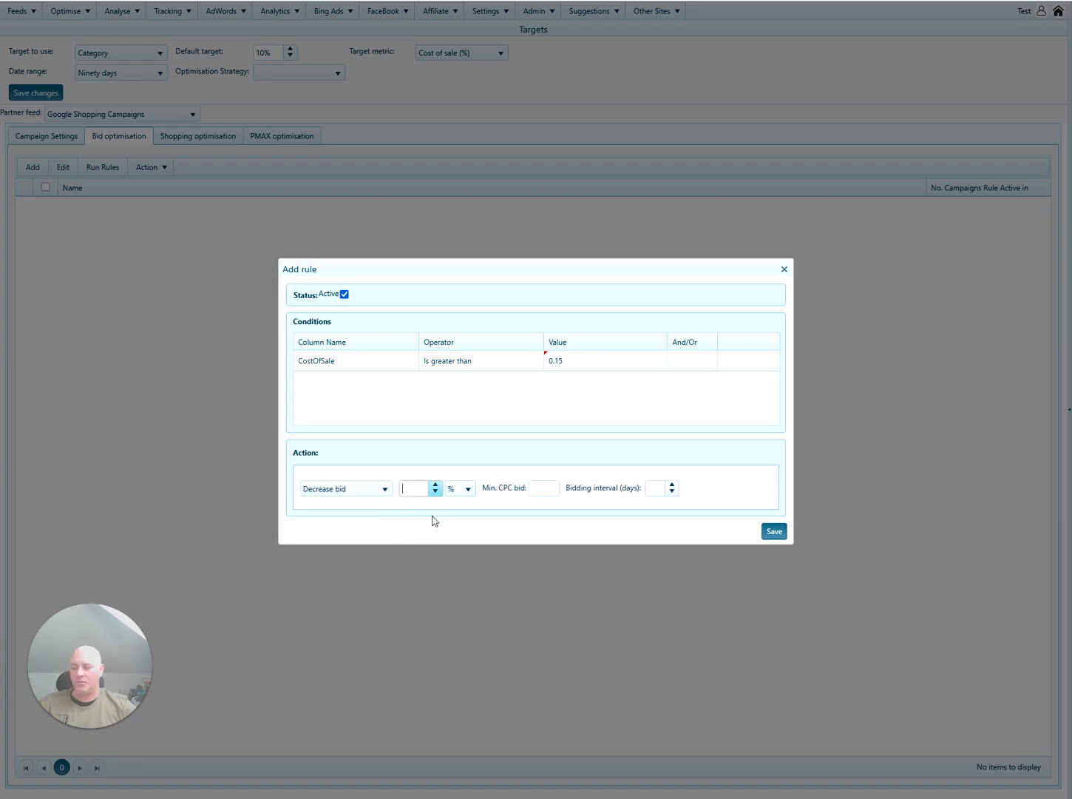
{"action": "type", "text": "20"}
{"action": "left_click", "coordinate": [554, 495]}
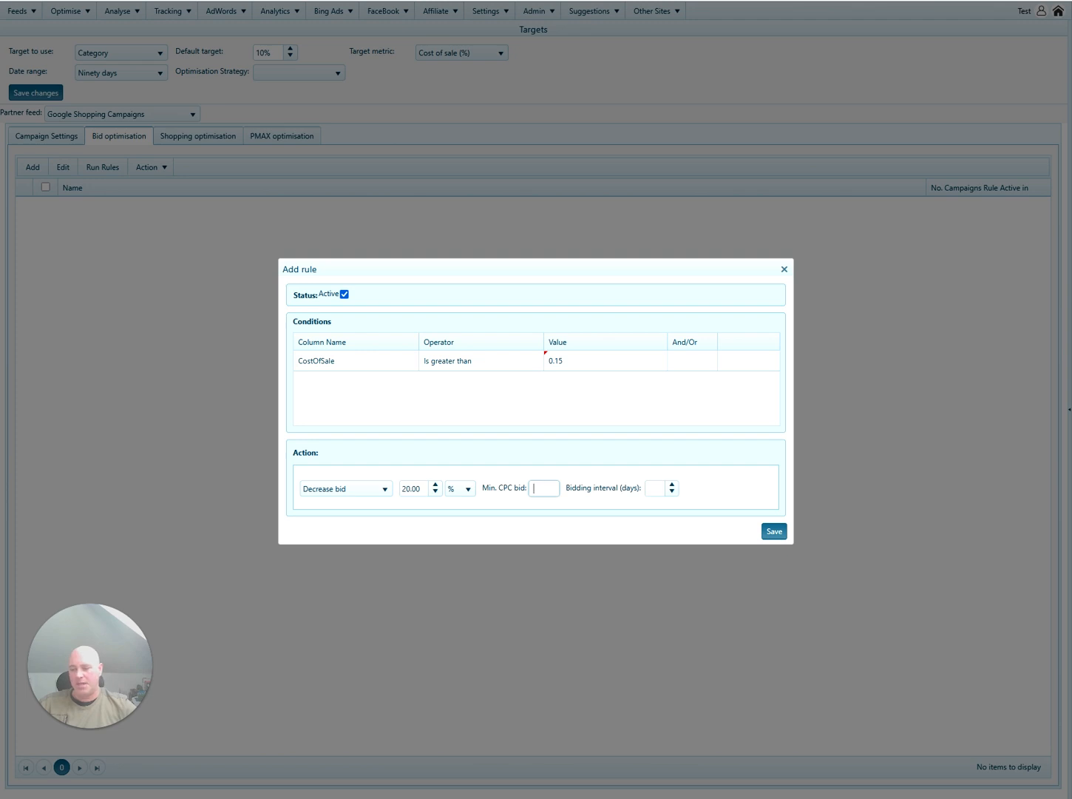
{"action": "type", "text": "0."}
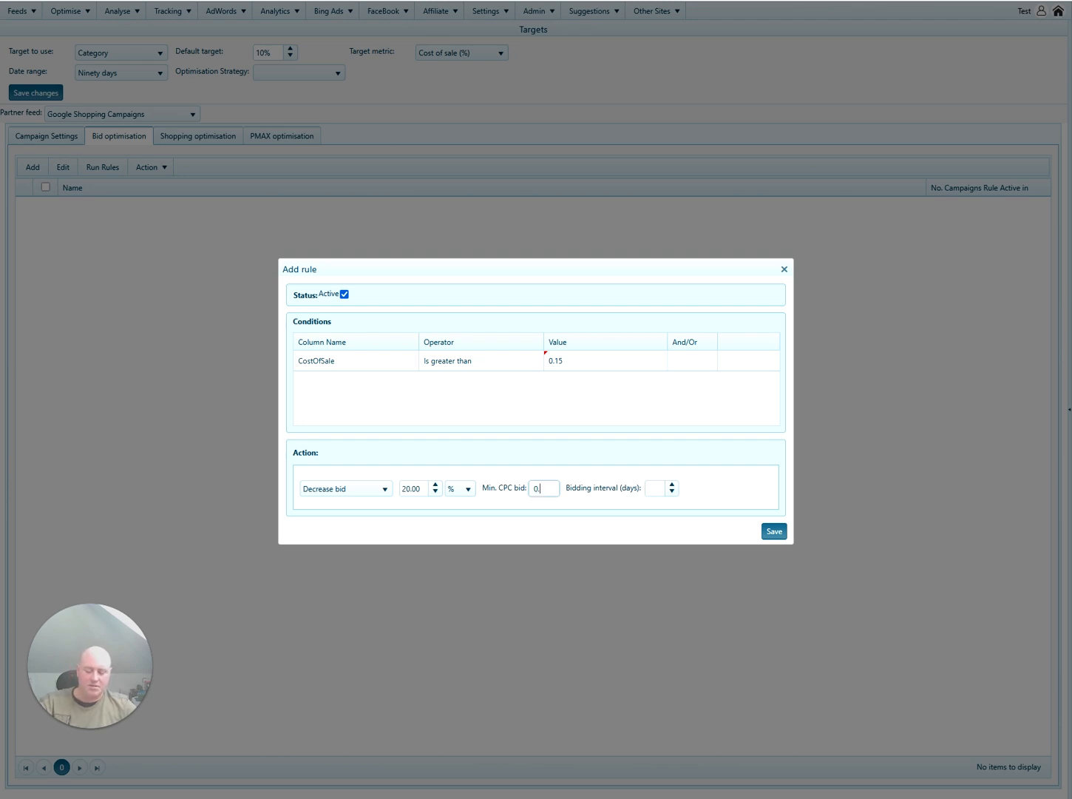
{"action": "type", "text": "1"}
{"action": "key", "text": "Tab"}
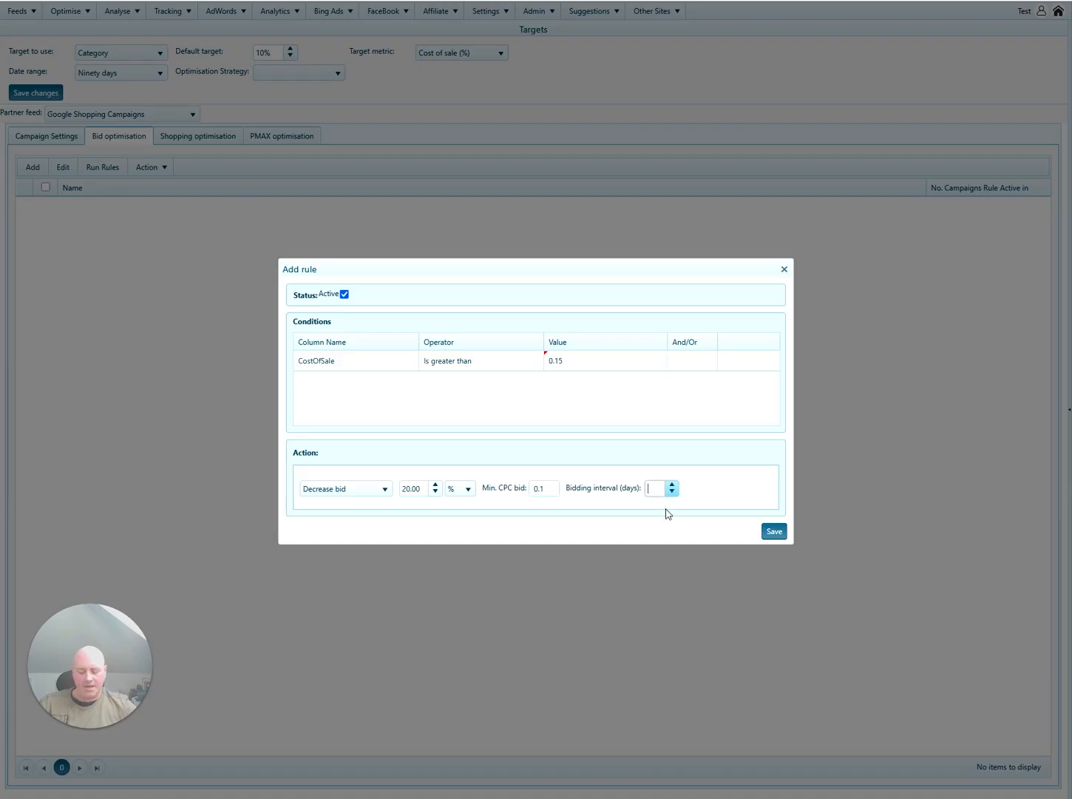
{"action": "left_click", "coordinate": [681, 526]}
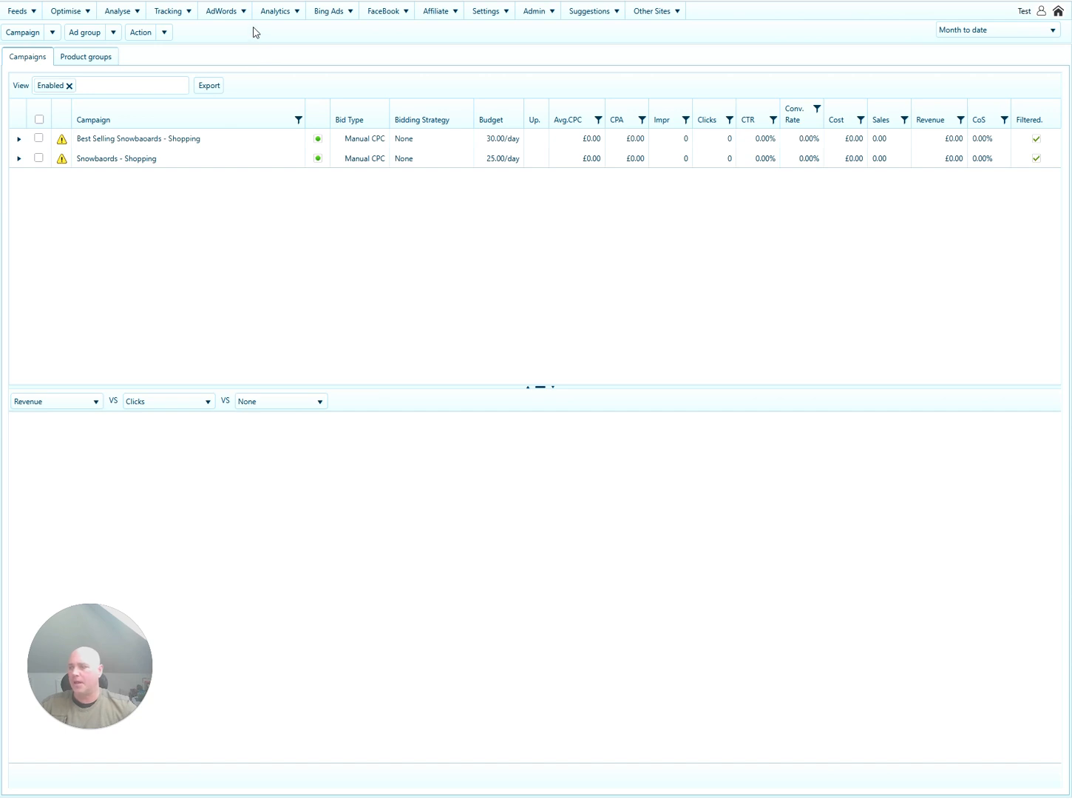
Open the Test Google Shopping Campaigns partner feed for editing.
{"action": "left_click", "coordinate": [18, 11]}
{"action": "mouse_move", "coordinate": [30, 42]}
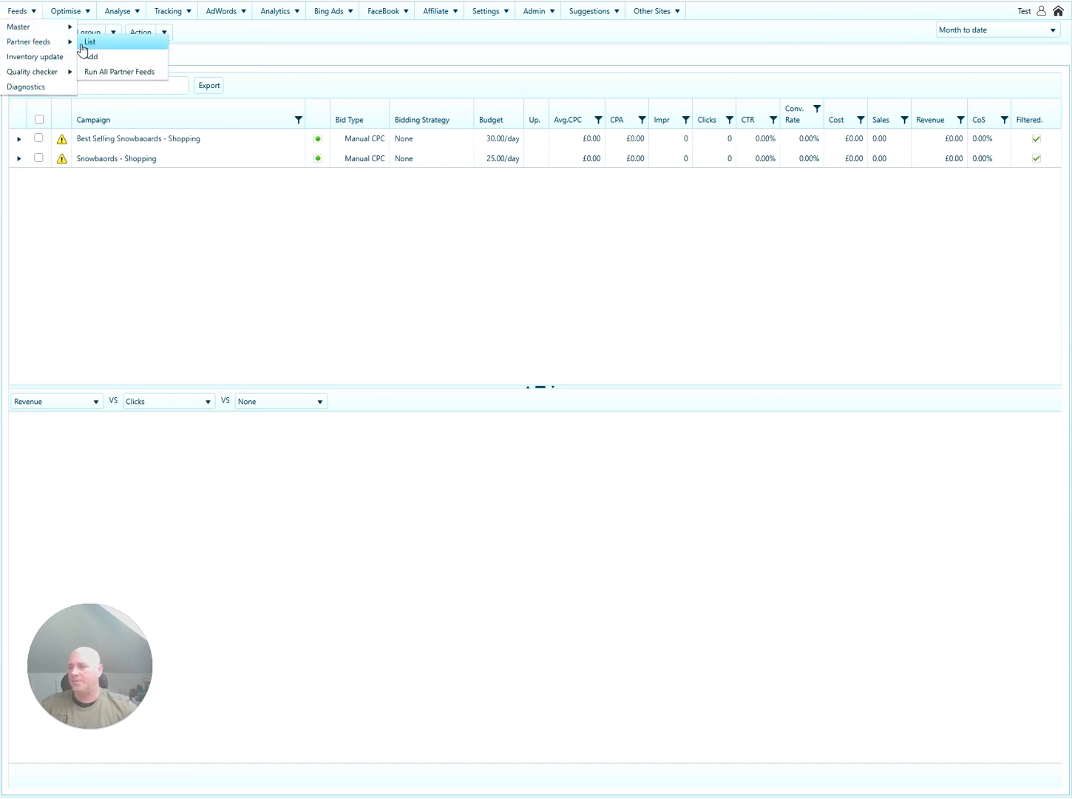
{"action": "left_click", "coordinate": [84, 45]}
{"action": "left_click", "coordinate": [385, 75]}
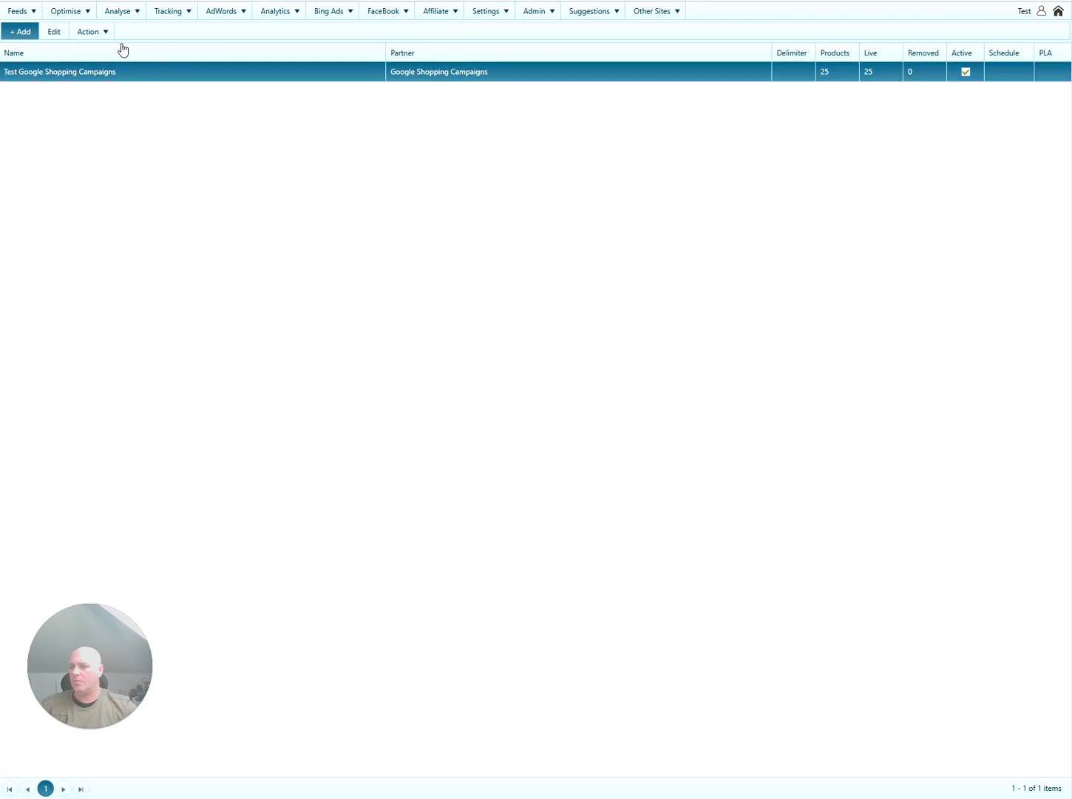
{"action": "left_click", "coordinate": [58, 34]}
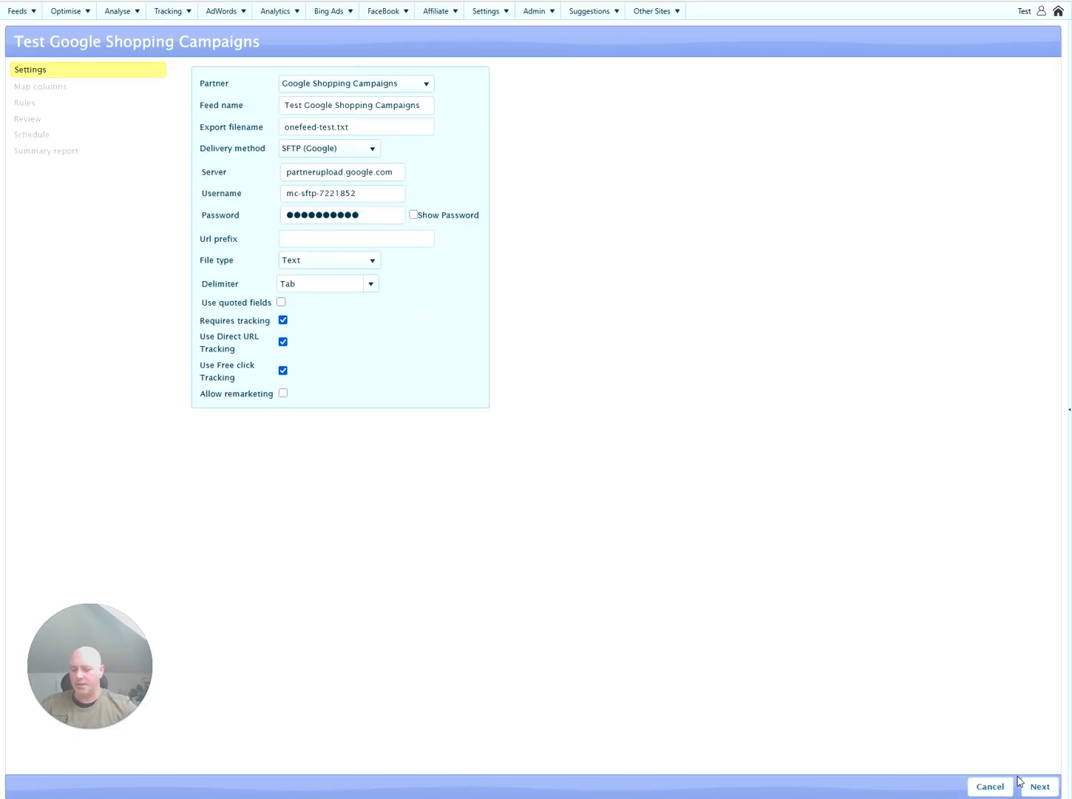
Check the custom_label_3 column mapping, which has no master column.
{"action": "left_click", "coordinate": [1038, 787]}
{"action": "left_click", "coordinate": [557, 451]}
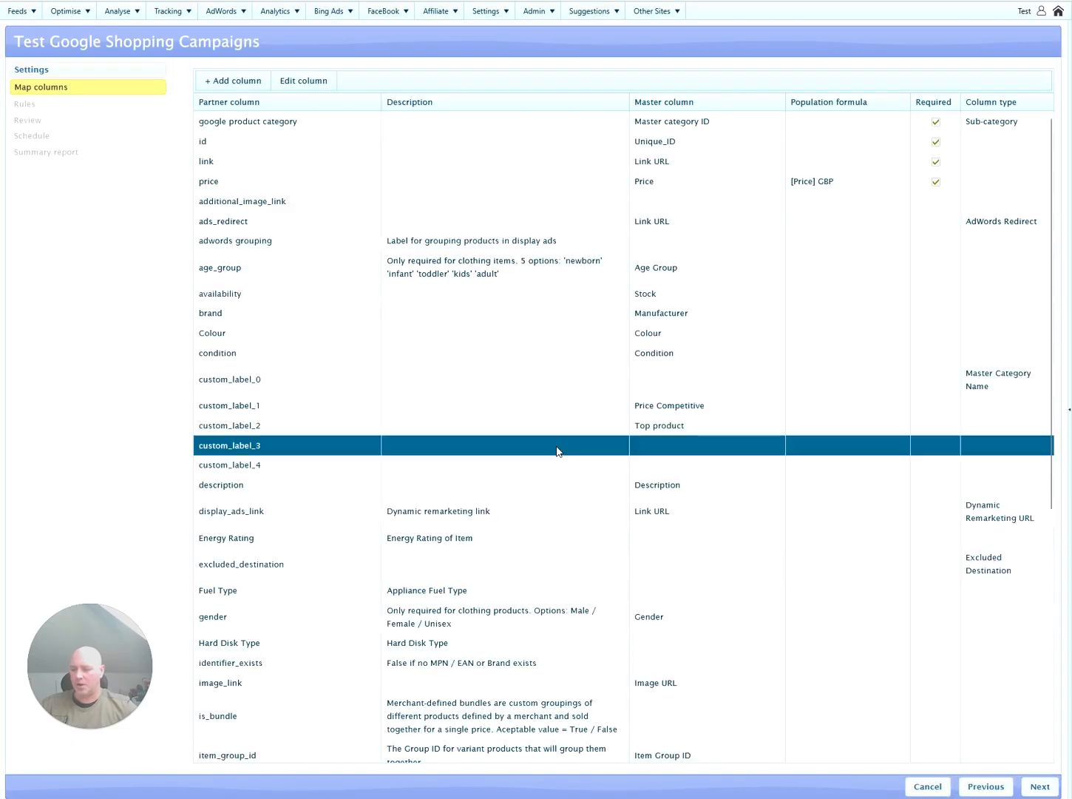
{"action": "left_click", "coordinate": [555, 466]}
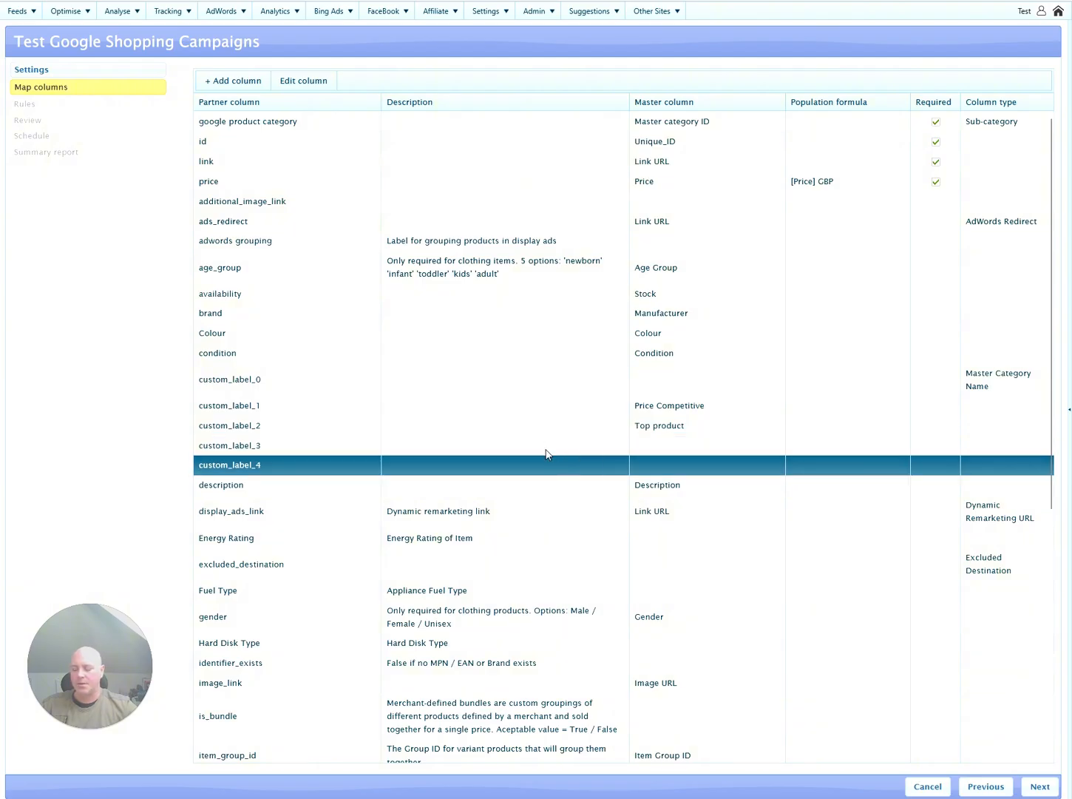
{"action": "left_click", "coordinate": [547, 447]}
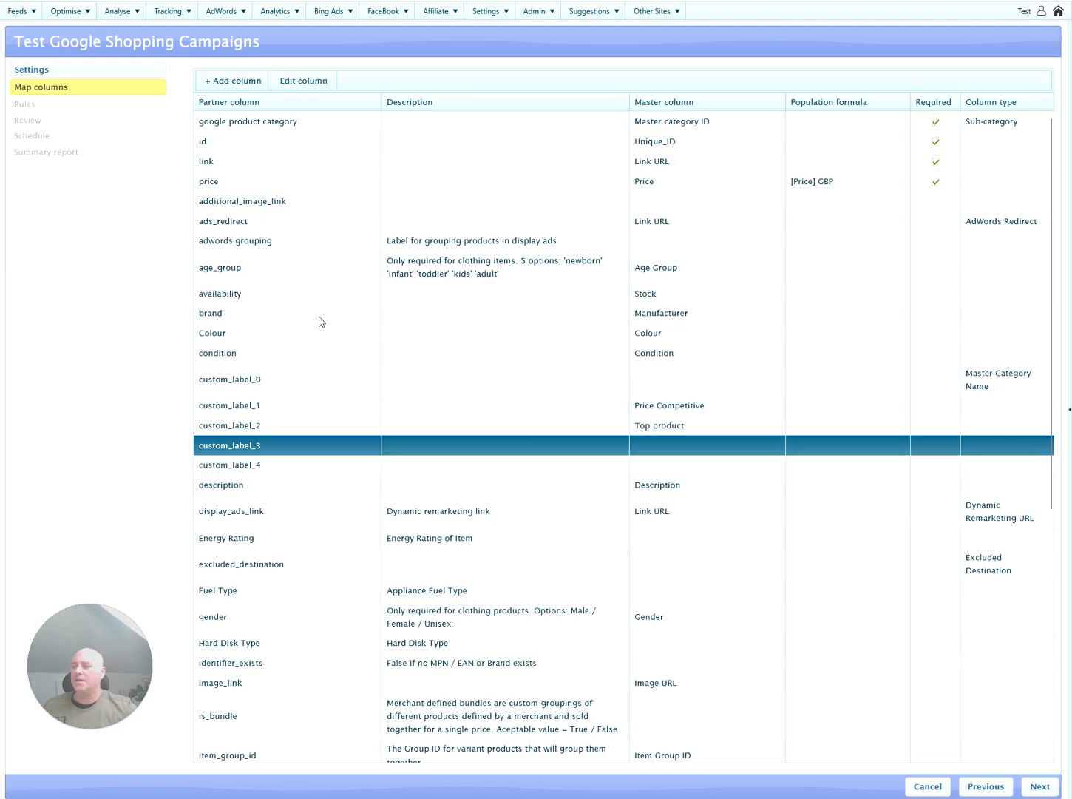
{"action": "left_click", "coordinate": [77, 15]}
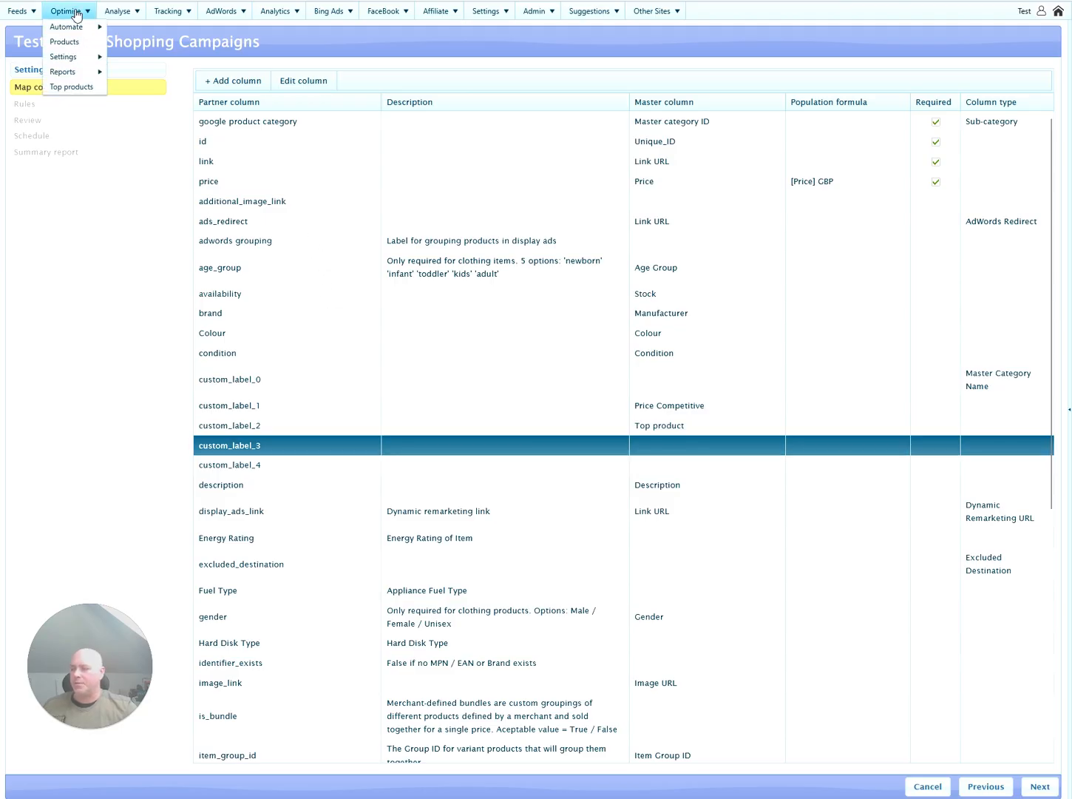
Show the shopping optimisation rules for the Google Shopping Campaigns feed.
{"action": "mouse_move", "coordinate": [74, 27]}
{"action": "left_click", "coordinate": [152, 28]}
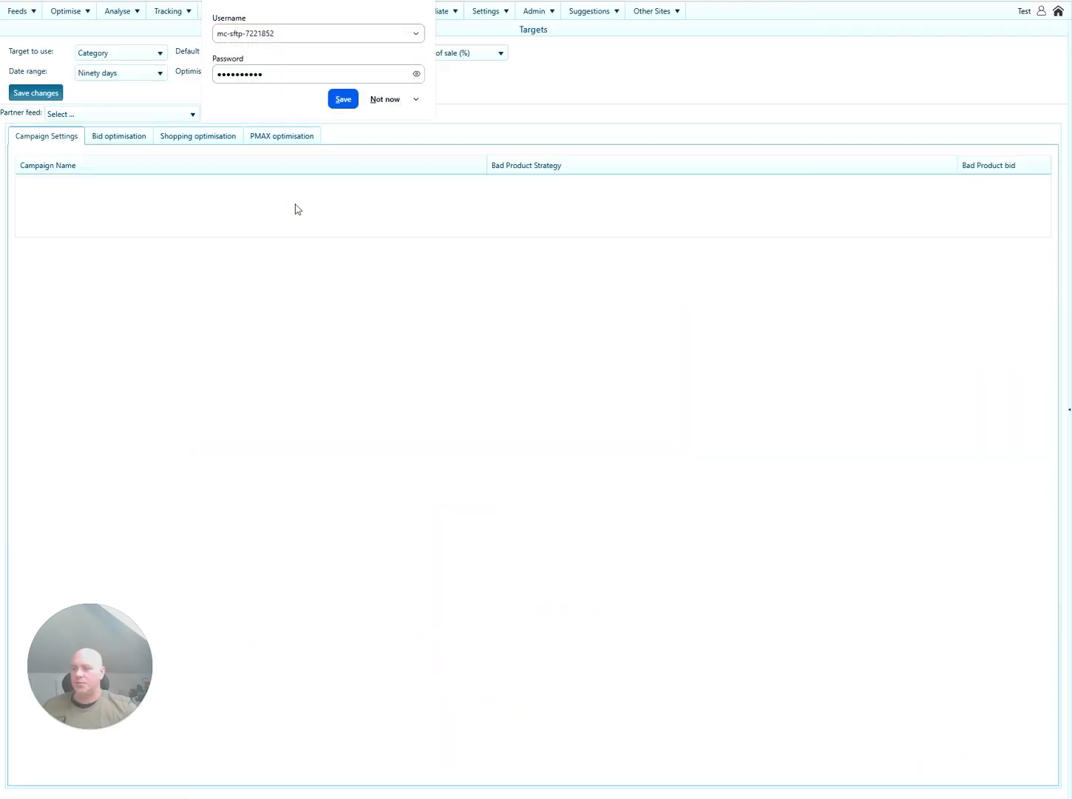
{"action": "left_click", "coordinate": [388, 104]}
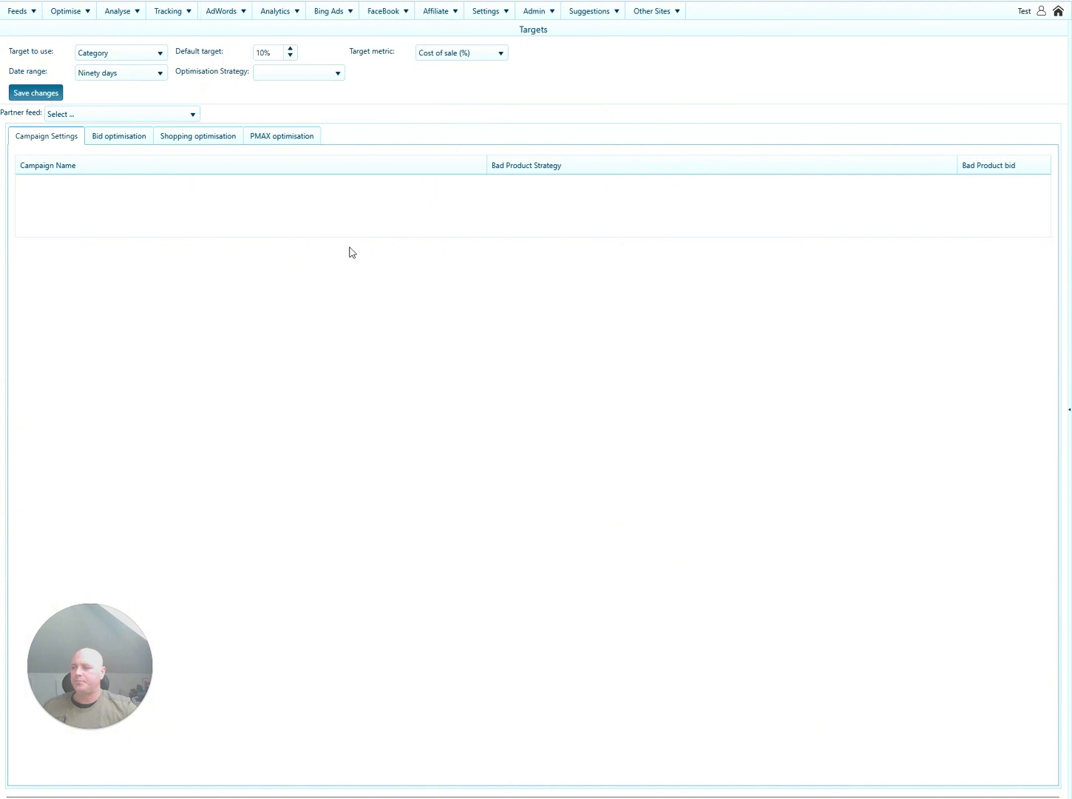
{"action": "left_click", "coordinate": [180, 117]}
{"action": "left_click", "coordinate": [161, 148]}
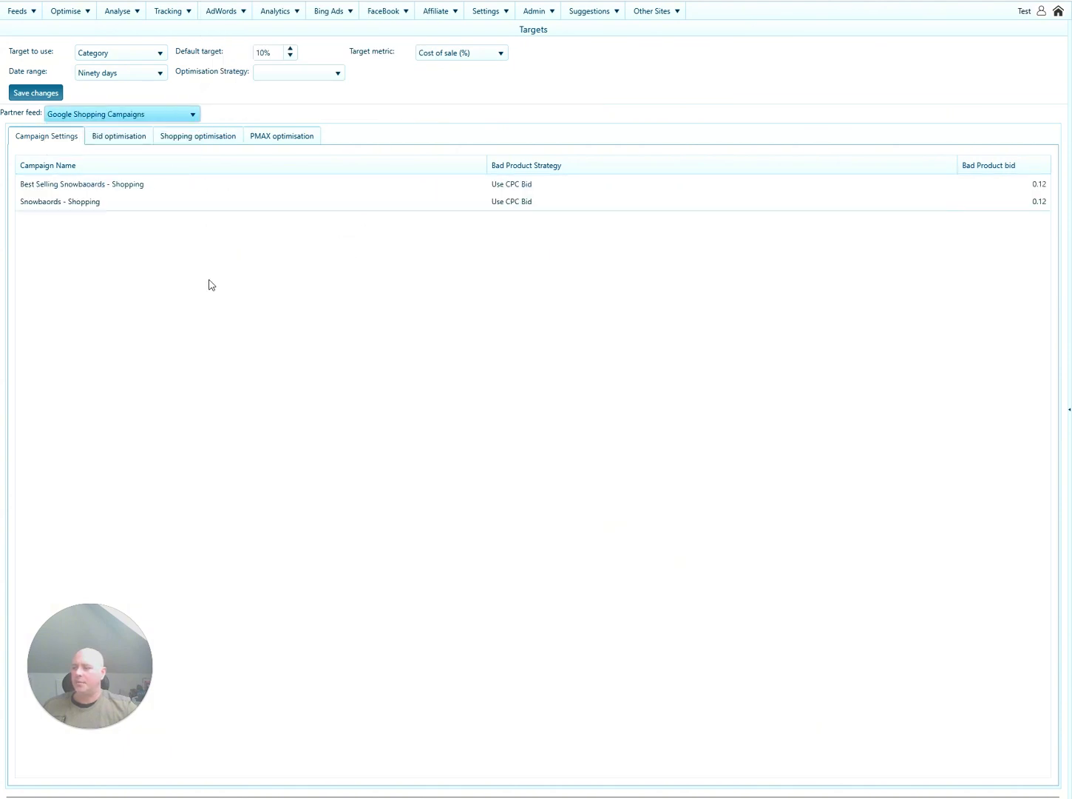
{"action": "left_click", "coordinate": [211, 145]}
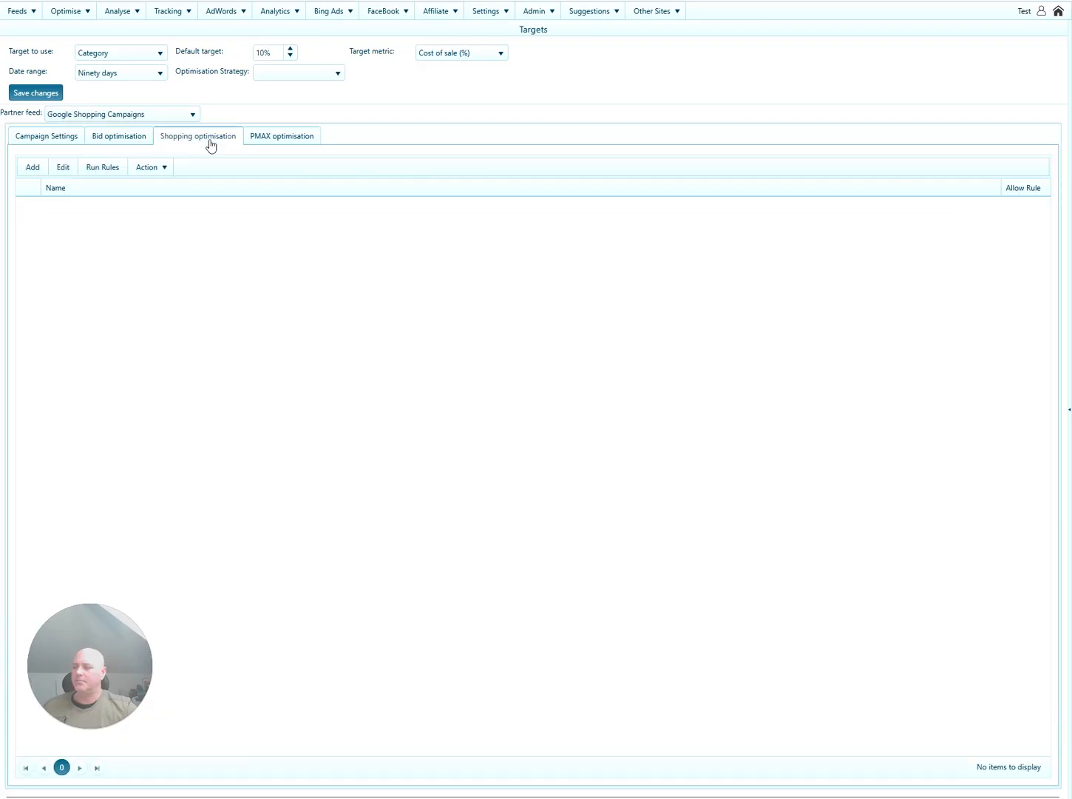
Add an active rule with the condition CostOfSale is greater than 0.18.
{"action": "left_click", "coordinate": [32, 167]}
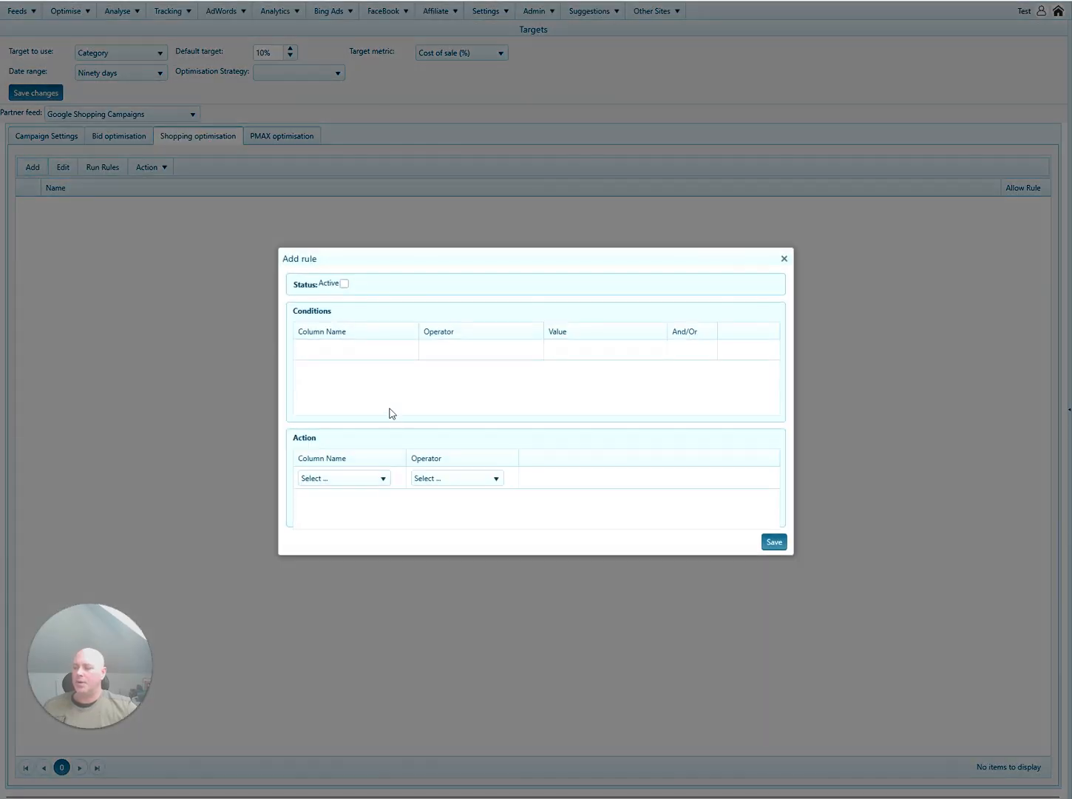
{"action": "left_click", "coordinate": [386, 354]}
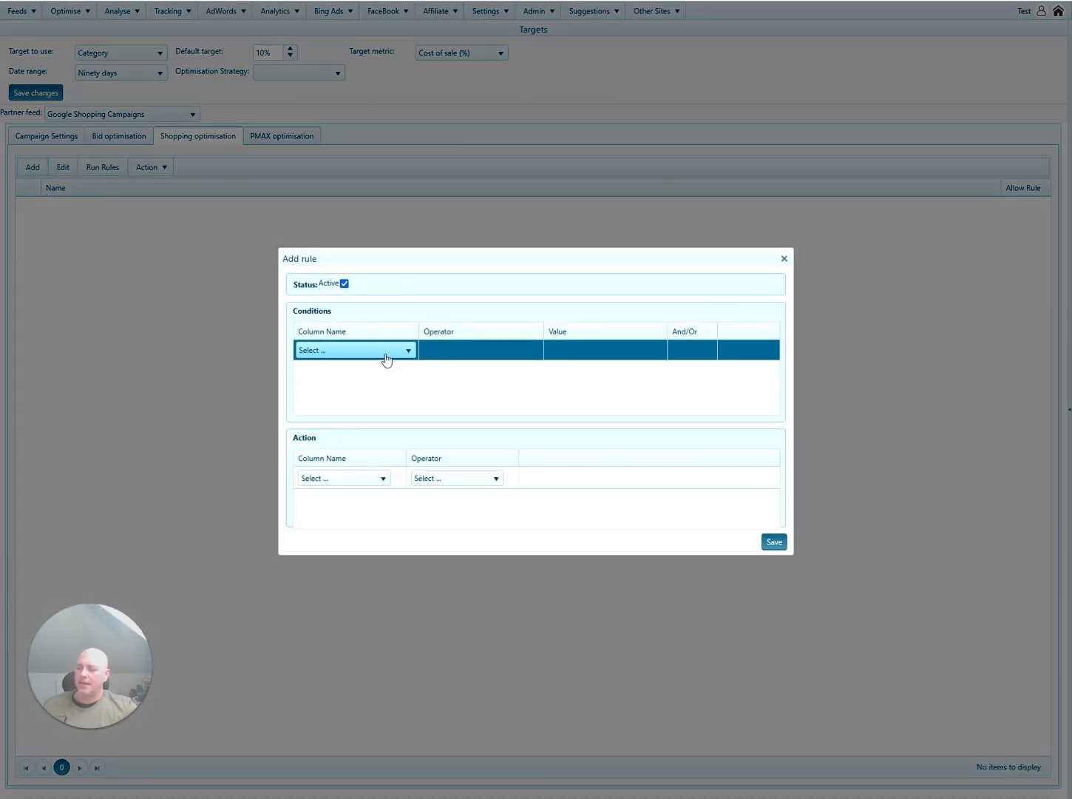
{"action": "left_click", "coordinate": [386, 355]}
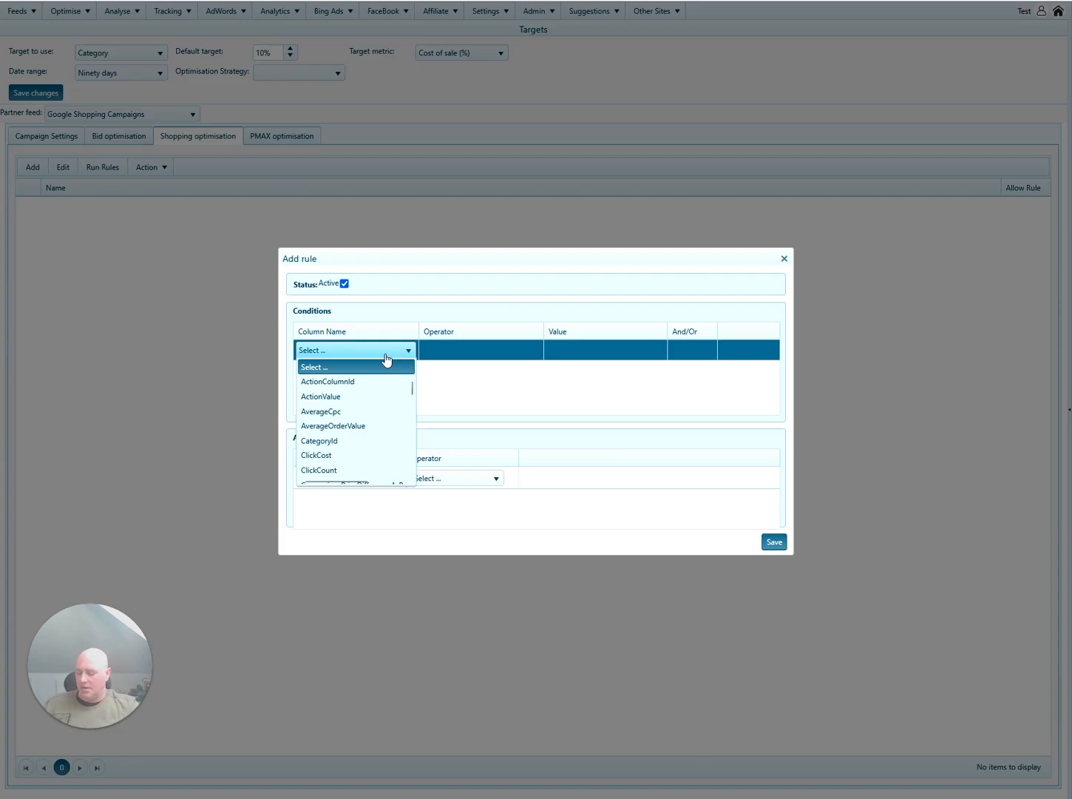
{"action": "key", "text": "Down"}
{"action": "key", "text": "Down"}
{"action": "key", "text": "Down"}
{"action": "key", "text": "Down"}
{"action": "key", "text": "Down"}
{"action": "key", "text": "Down"}
{"action": "key", "text": "Down"}
{"action": "key", "text": "Down"}
{"action": "key", "text": "Down"}
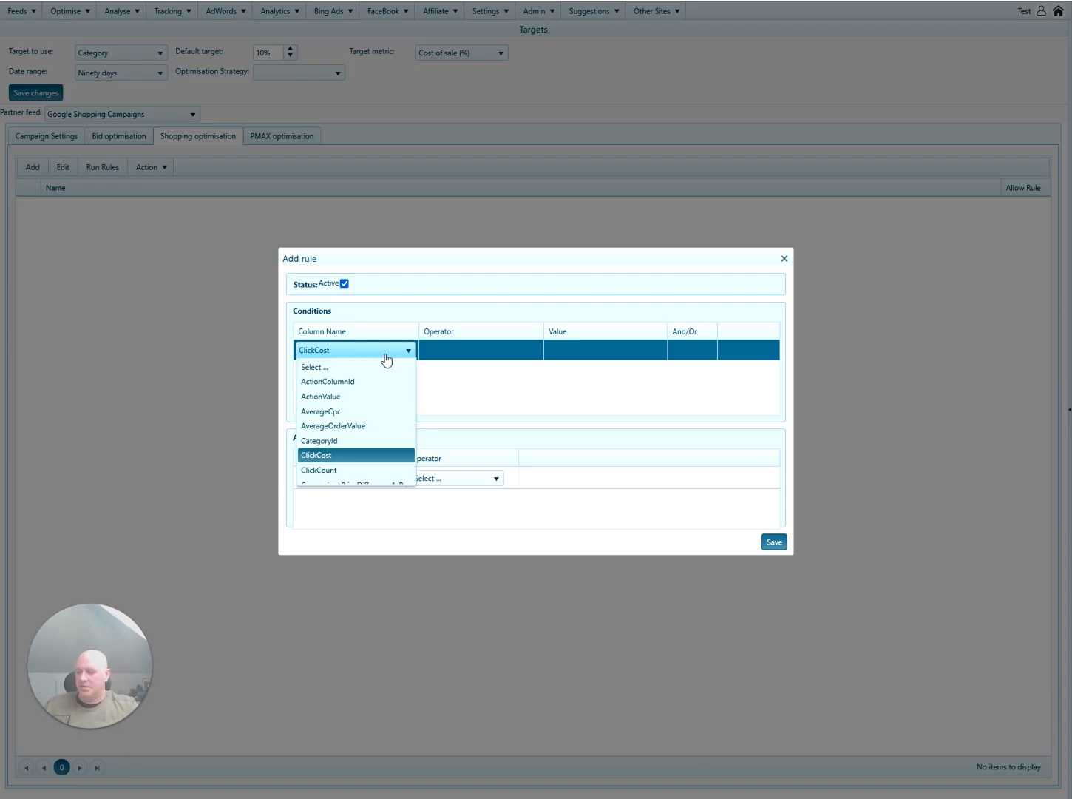
{"action": "key", "text": "Down"}
{"action": "key", "text": "Down"}
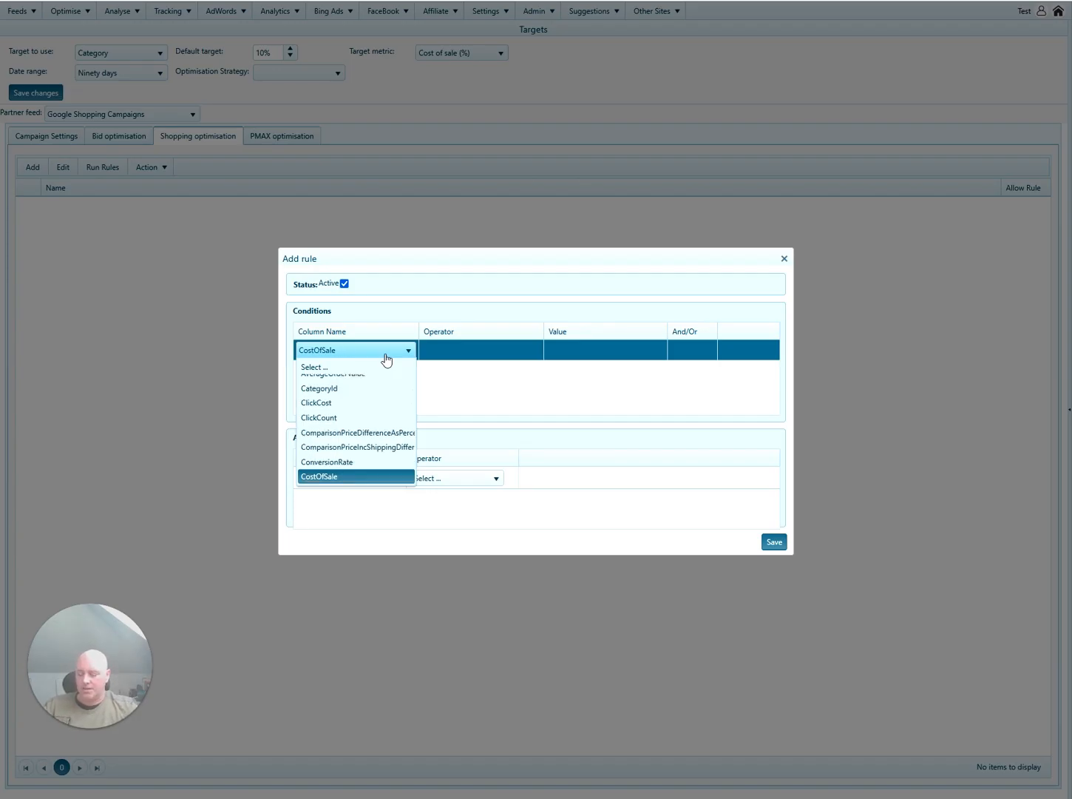
{"action": "key", "text": "Return"}
{"action": "left_click", "coordinate": [478, 354]}
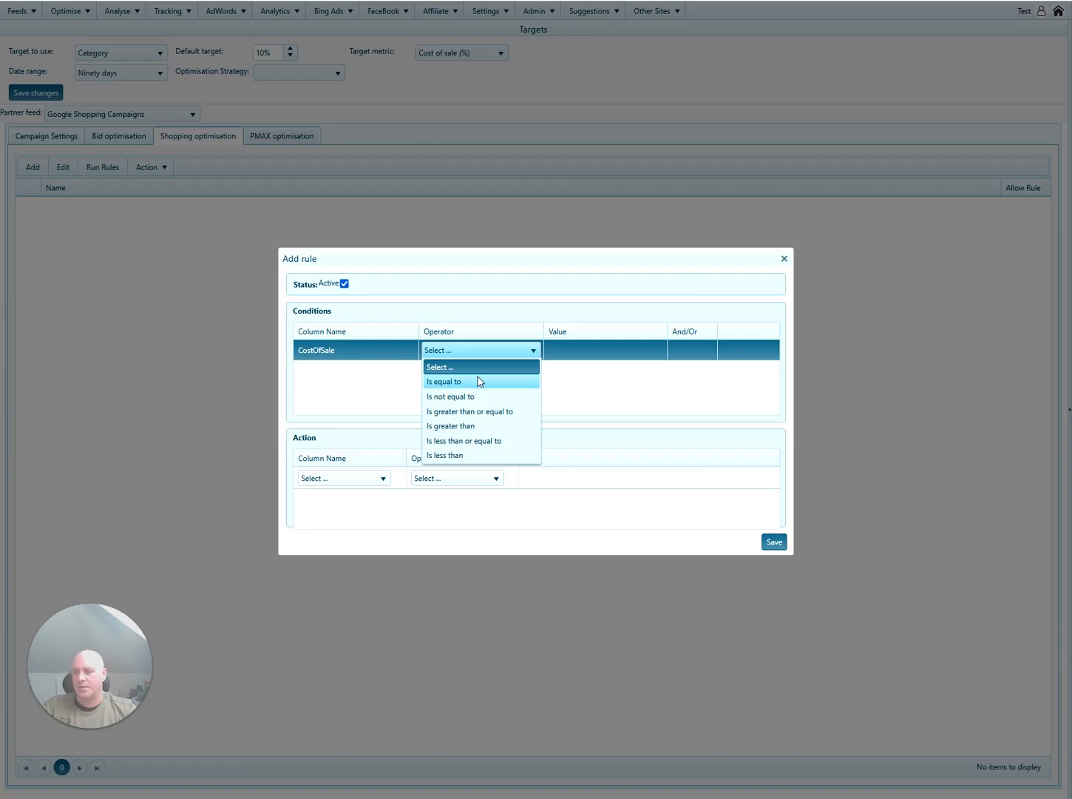
{"action": "left_click", "coordinate": [479, 427]}
{"action": "left_click", "coordinate": [582, 353]}
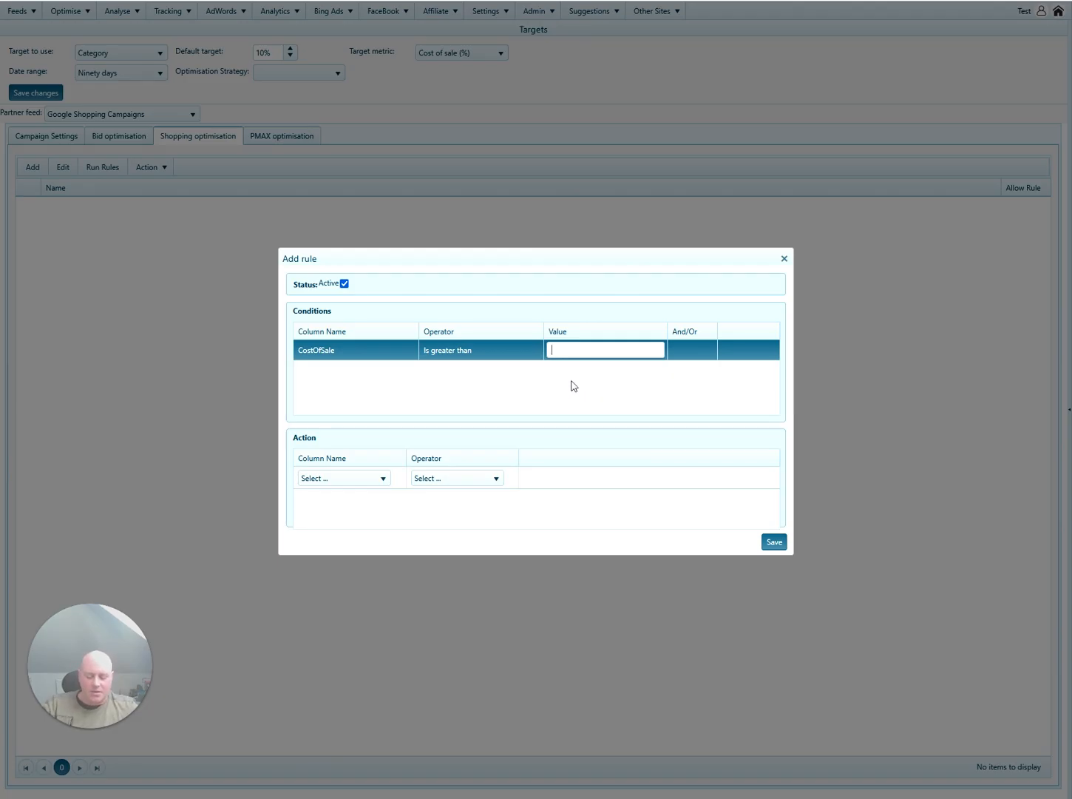
{"action": "type", "text": "0.18"}
{"action": "left_click", "coordinate": [567, 395]}
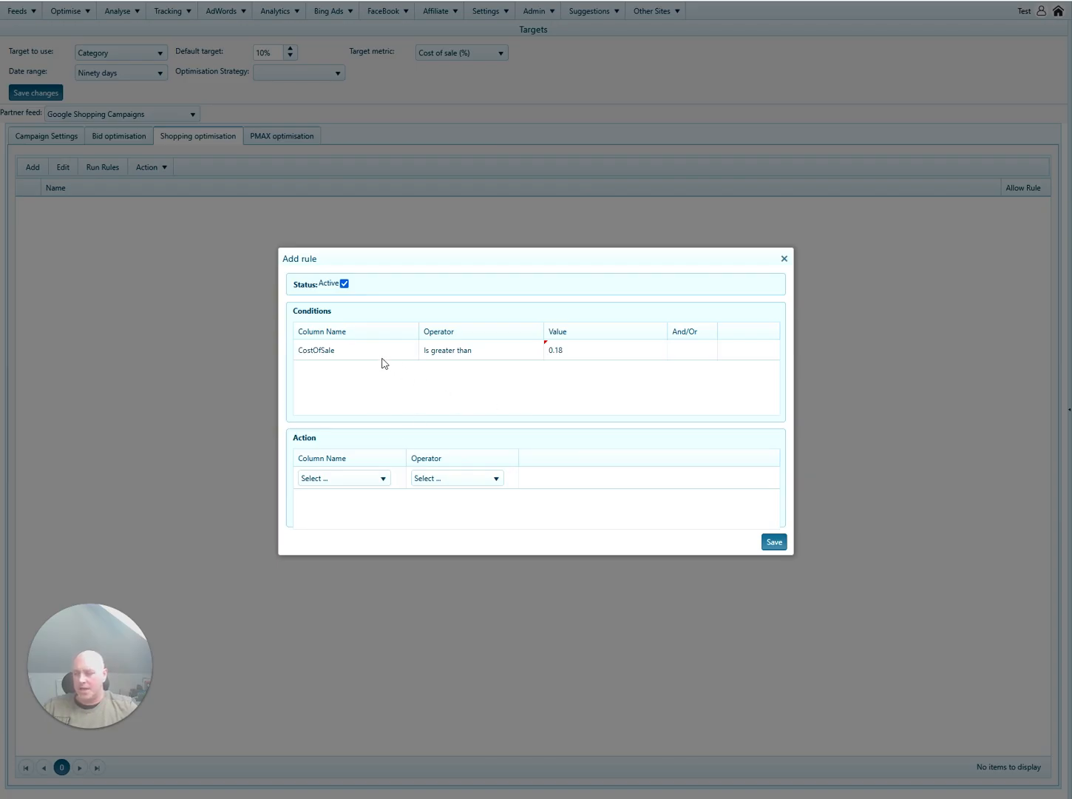
Make the action Set value of custom_label_3 to 'Poor Performance' and save the rule.
{"action": "left_click", "coordinate": [361, 487]}
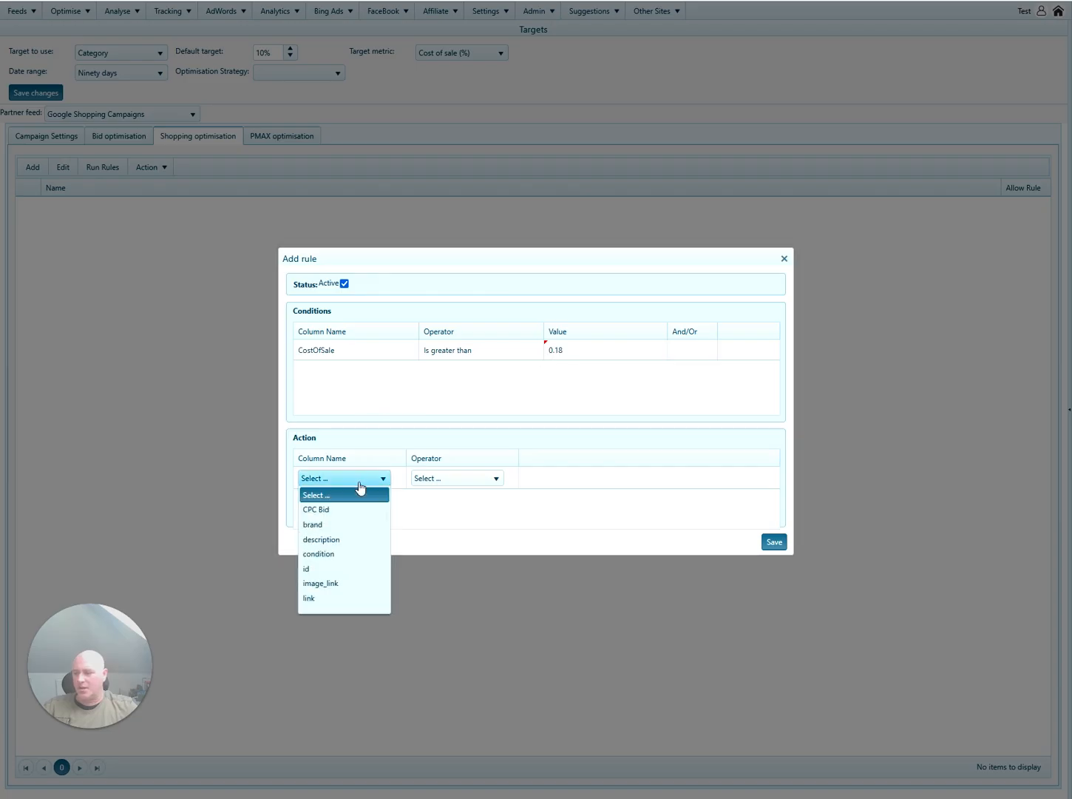
{"action": "key", "text": "Down"}
{"action": "key", "text": "Down"}
{"action": "key", "text": "Down"}
{"action": "key", "text": "Down"}
{"action": "key", "text": "Down"}
{"action": "key", "text": "Down"}
{"action": "key", "text": "Down"}
{"action": "key", "text": "Down"}
{"action": "key", "text": "Down"}
{"action": "key", "text": "Down"}
{"action": "key", "text": "Down"}
{"action": "key", "text": "Down"}
{"action": "key", "text": "Down"}
{"action": "key", "text": "Down"}
{"action": "key", "text": "Down"}
{"action": "key", "text": "Down"}
{"action": "key", "text": "Down"}
{"action": "key", "text": "Down"}
{"action": "key", "text": "Down"}
{"action": "key", "text": "Down"}
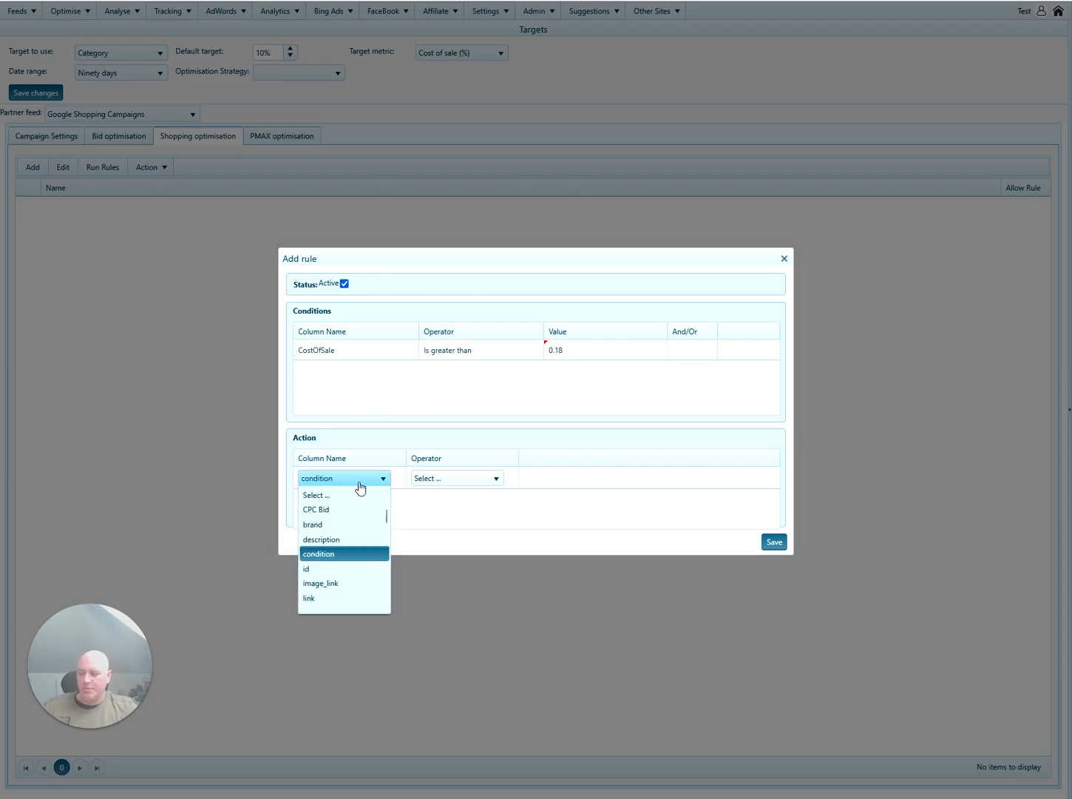
{"action": "key", "text": "Down"}
{"action": "key", "text": "Down"}
{"action": "key", "text": "Down"}
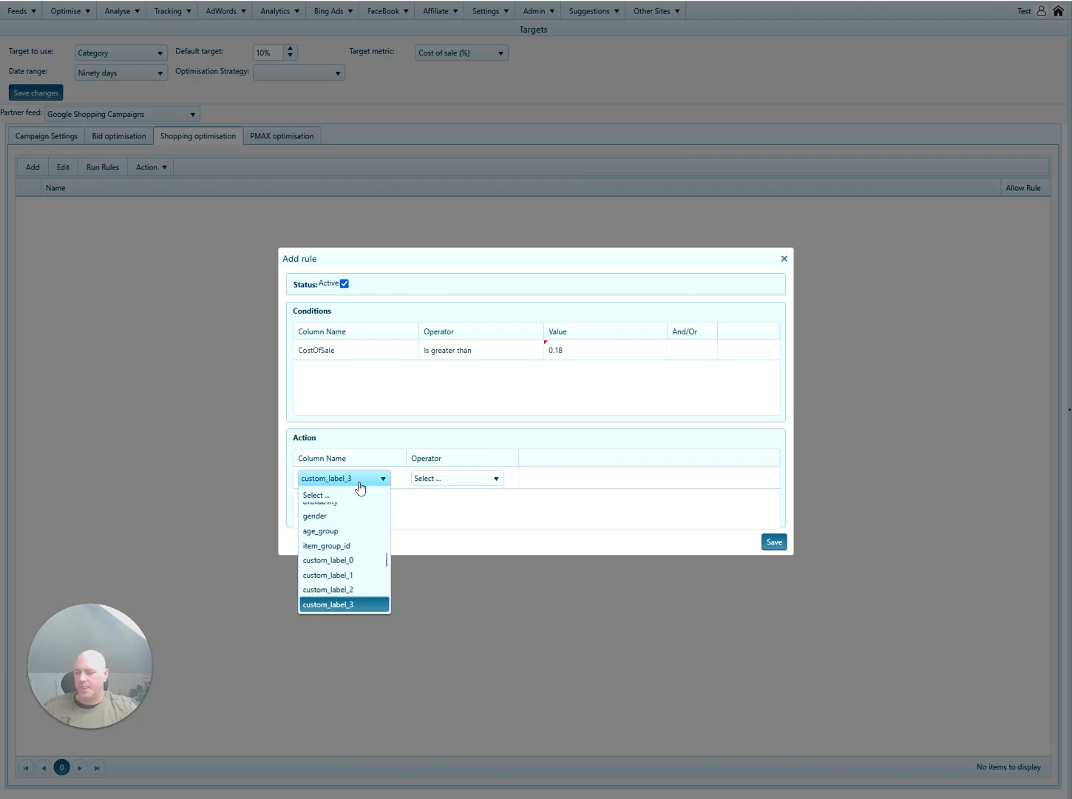
{"action": "key", "text": "Return"}
{"action": "left_click", "coordinate": [471, 484]}
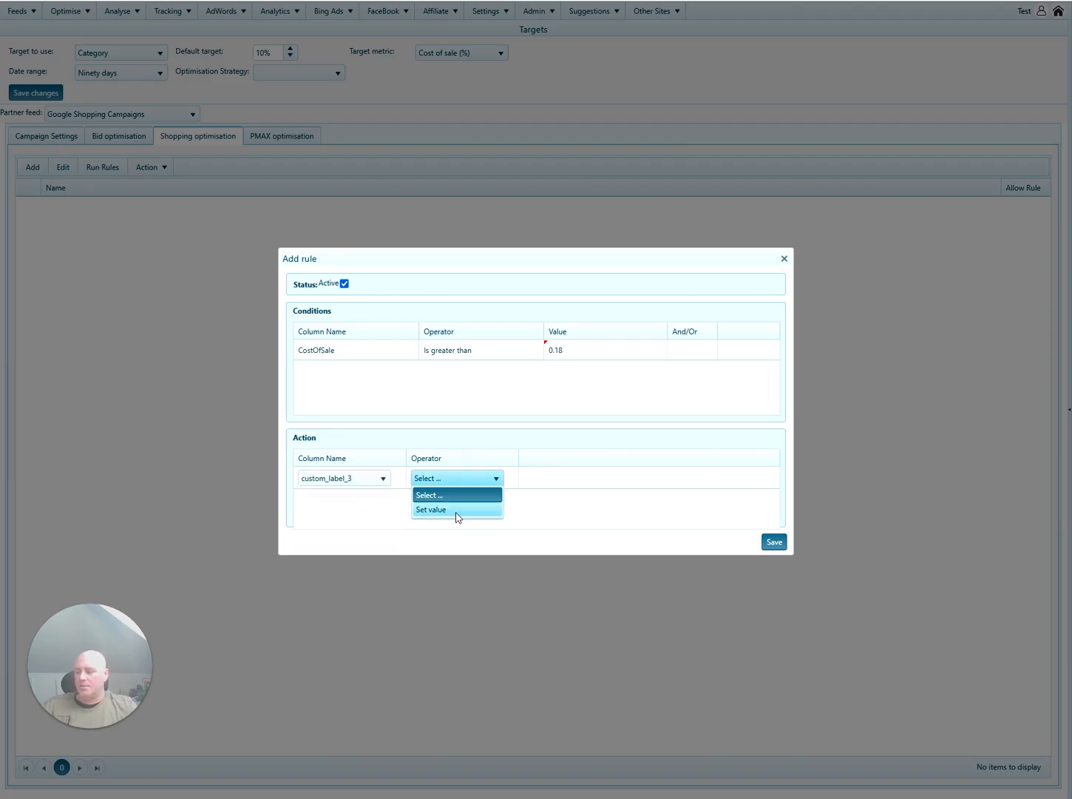
{"action": "left_click", "coordinate": [455, 514]}
{"action": "left_click", "coordinate": [600, 480]}
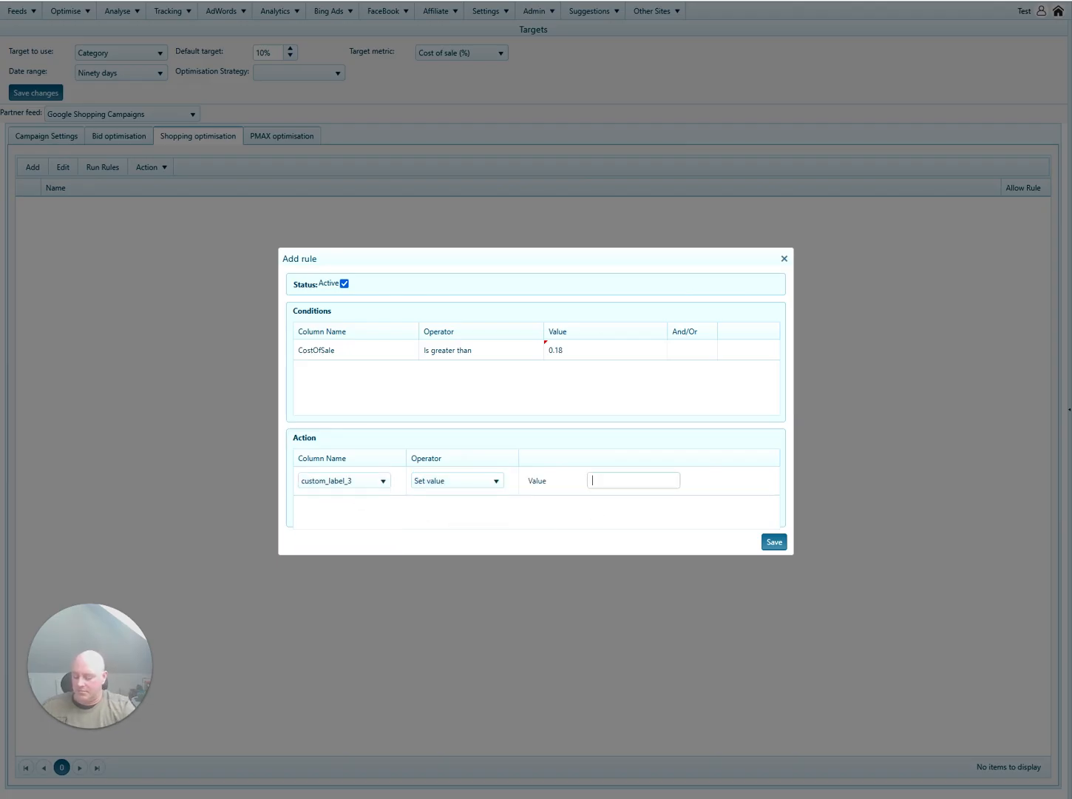
{"action": "type", "text": "Poor Performanc"}
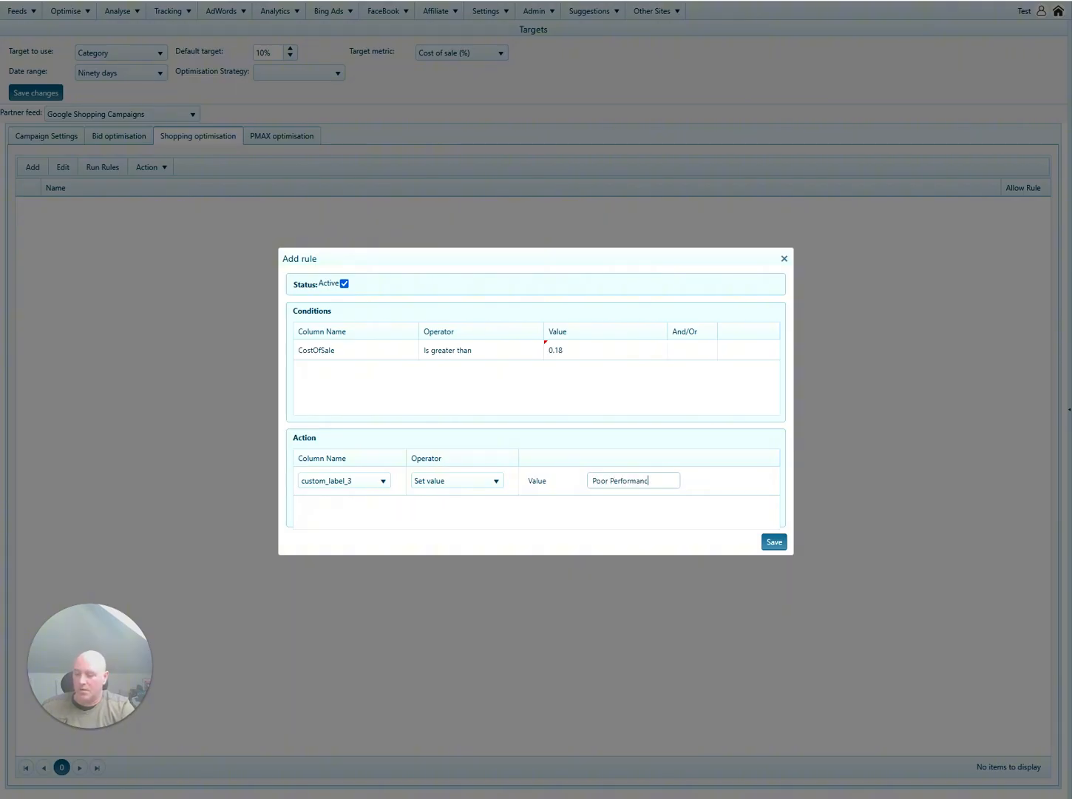
{"action": "type", "text": "e"}
{"action": "key", "text": "ctrl+a"}
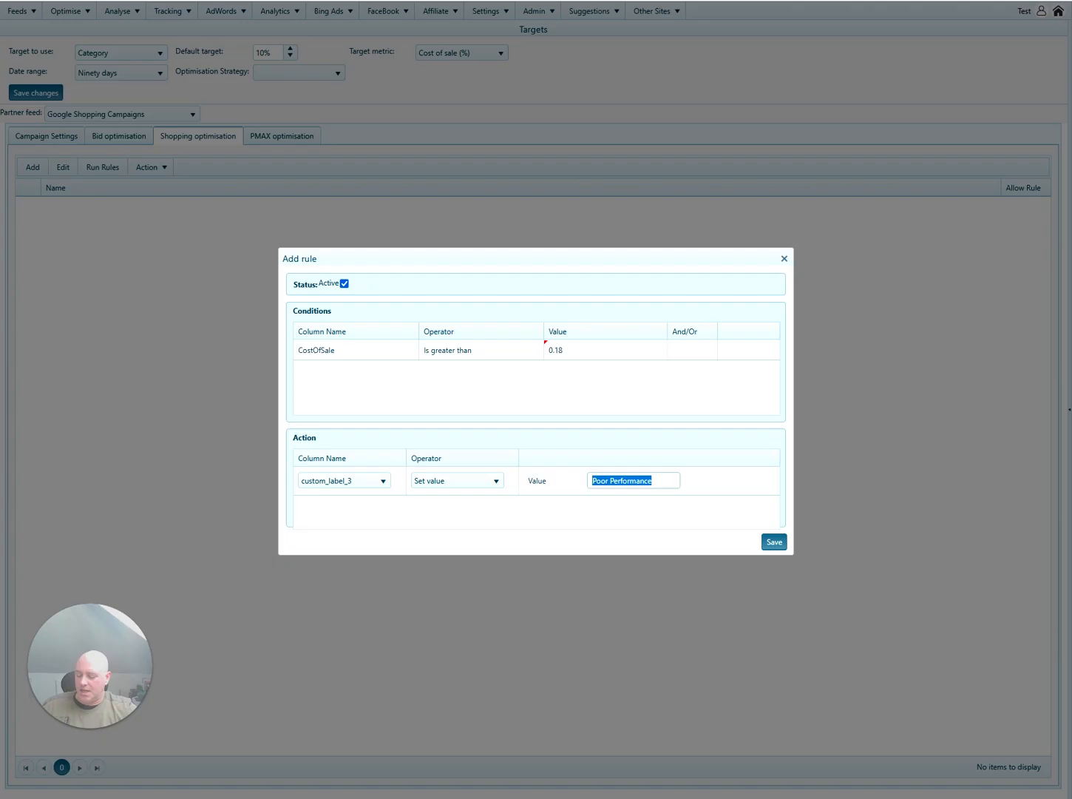
{"action": "left_click", "coordinate": [668, 507]}
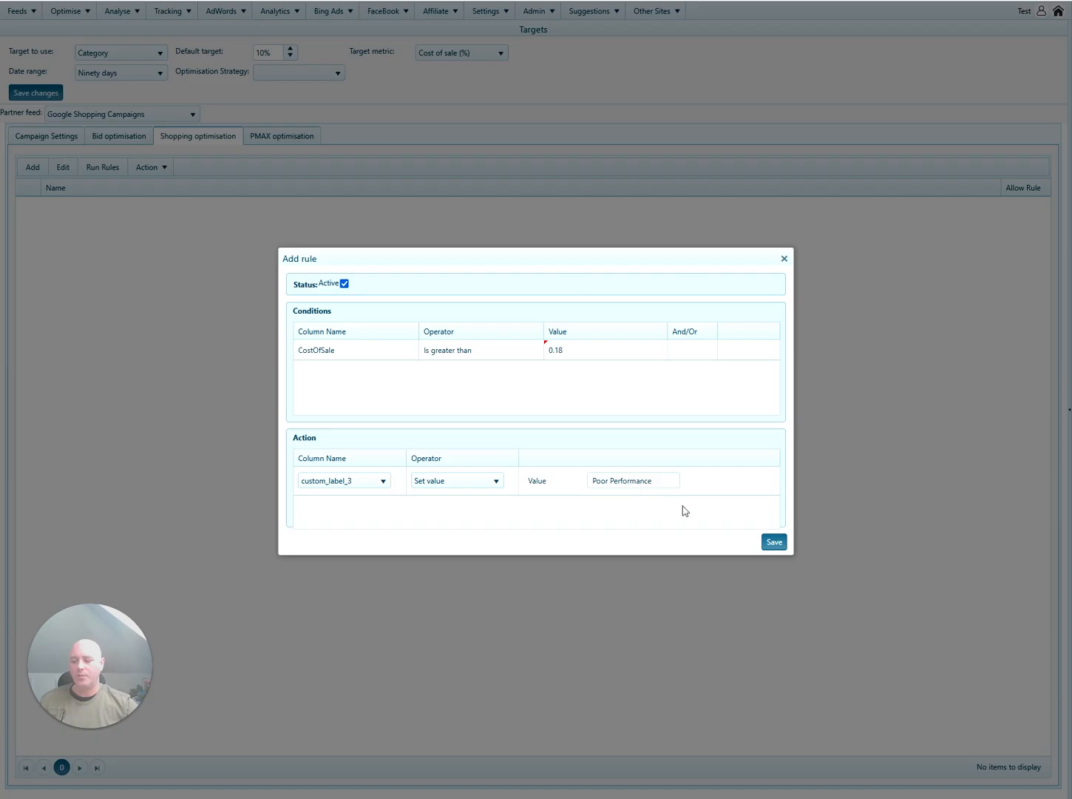
{"action": "left_click", "coordinate": [774, 541]}
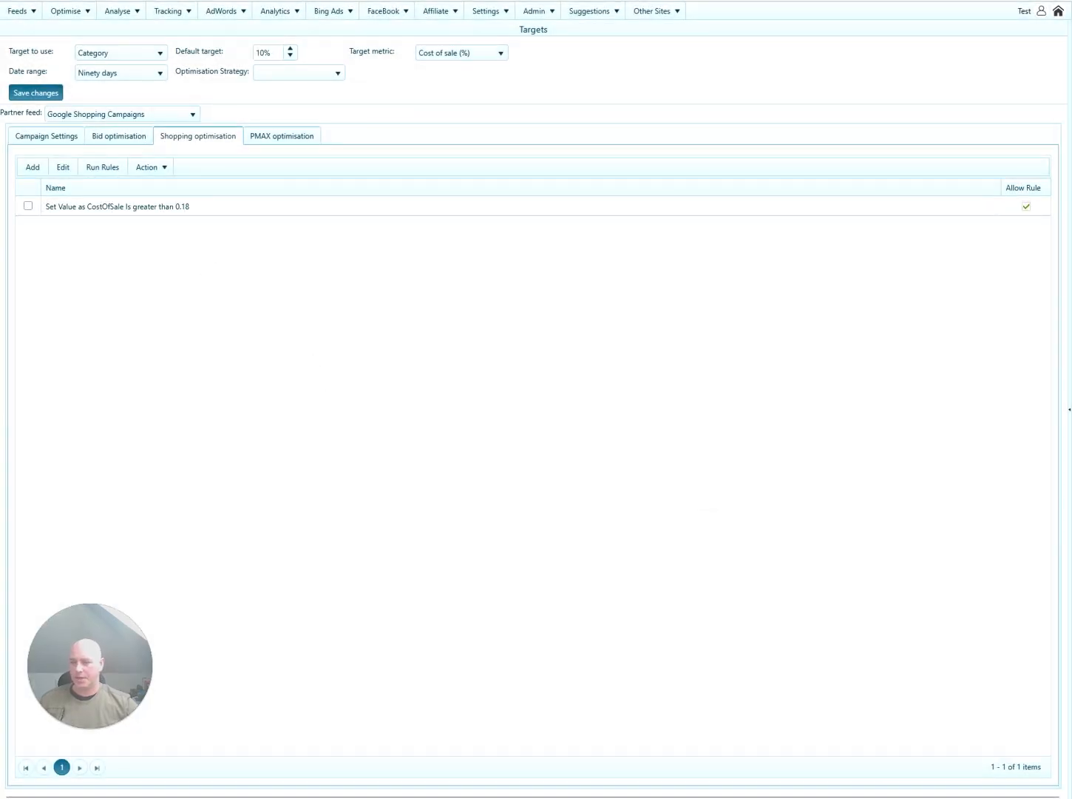
Add an active rule with the condition ClickCost is greater than [Price]*0.15.
{"action": "left_click", "coordinate": [32, 168]}
{"action": "left_click", "coordinate": [371, 352]}
{"action": "left_click", "coordinate": [372, 351]}
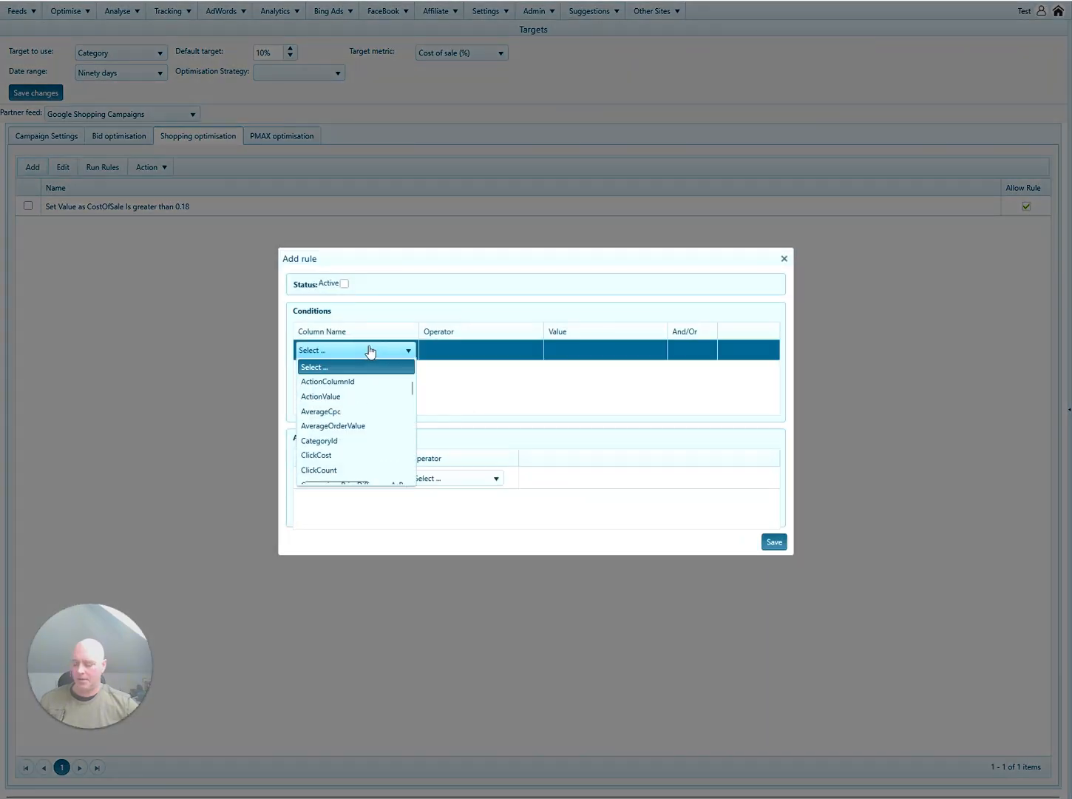
{"action": "key", "text": "c"}
{"action": "key", "text": "c"}
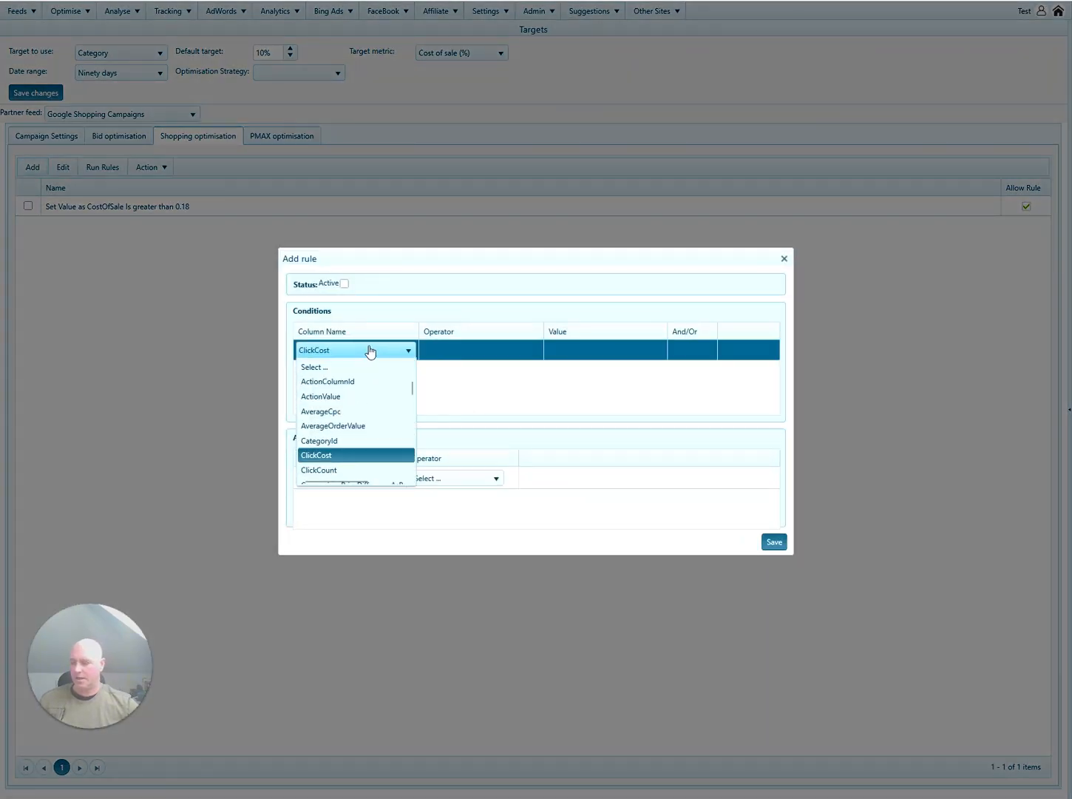
{"action": "key", "text": "Return"}
{"action": "left_click", "coordinate": [477, 362]}
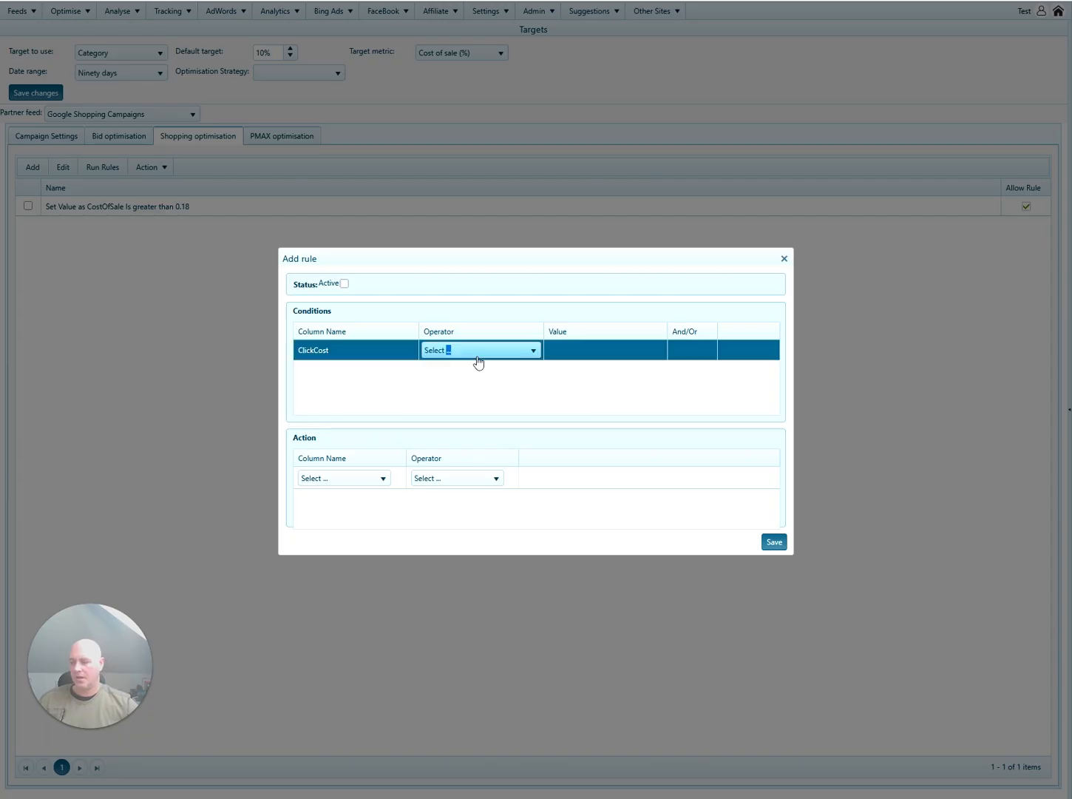
{"action": "left_click", "coordinate": [479, 355]}
{"action": "left_click", "coordinate": [472, 428]}
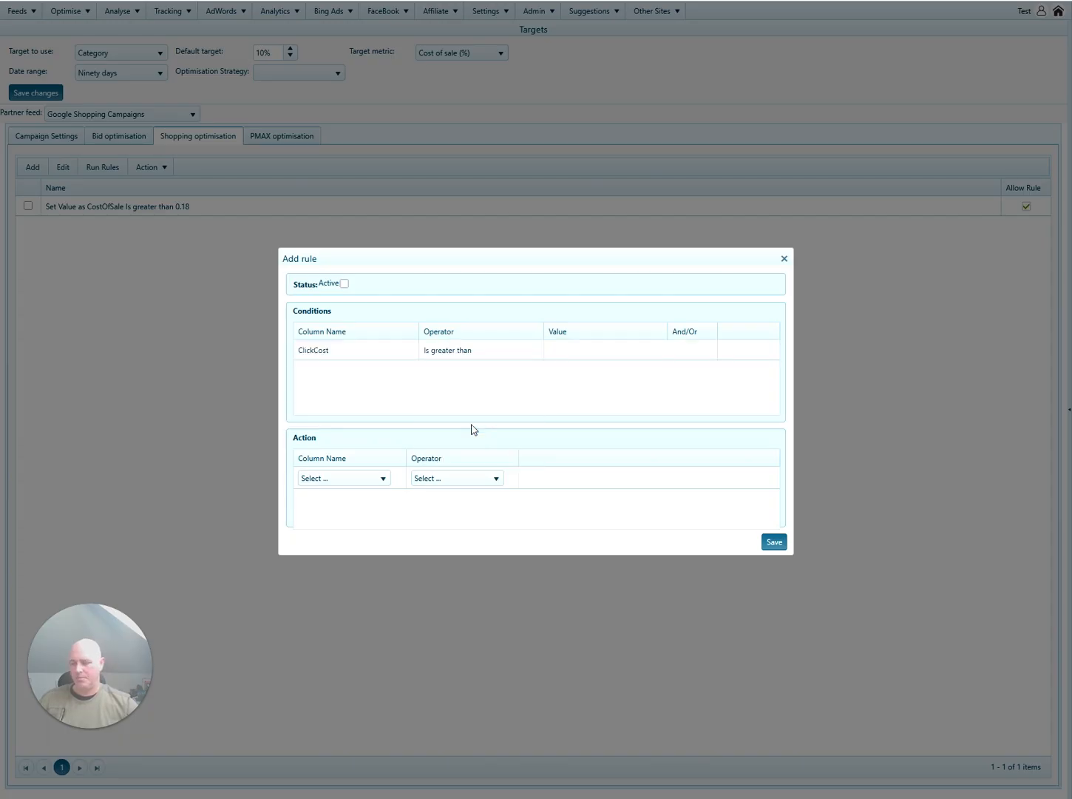
{"action": "left_click", "coordinate": [344, 284]}
{"action": "left_click", "coordinate": [581, 358]}
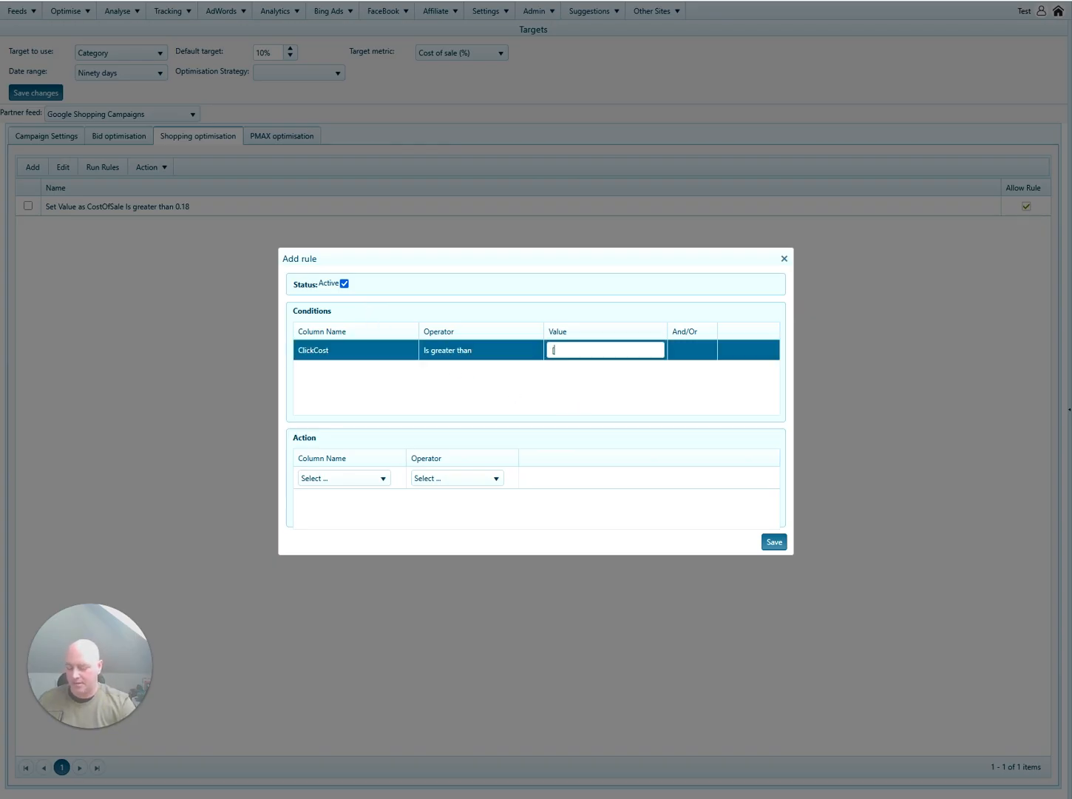
{"action": "type", "text": "[Price]*"}
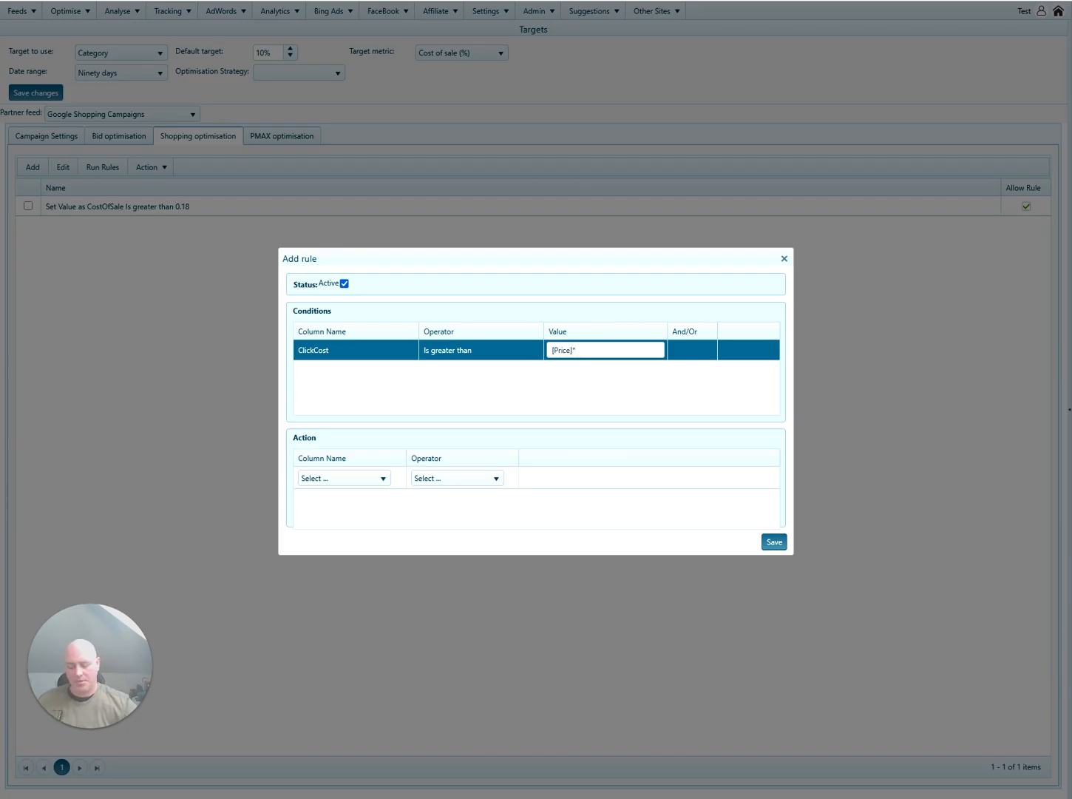
{"action": "type", "text": "0.15"}
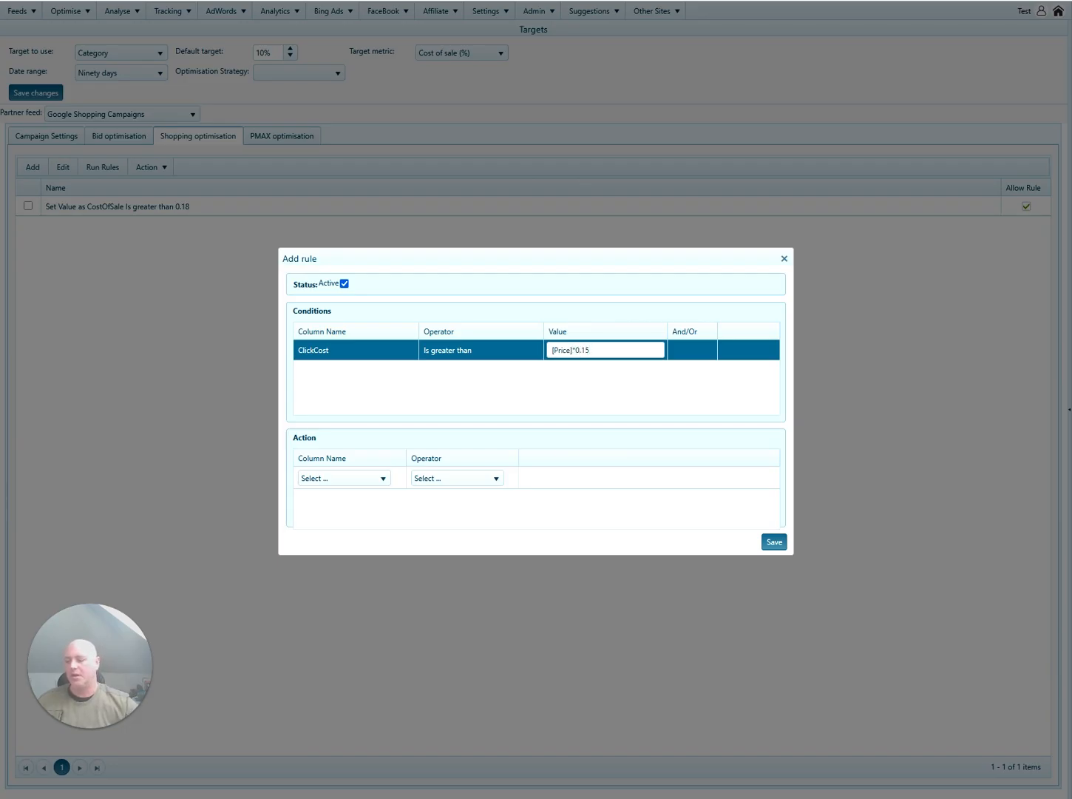
{"action": "left_click", "coordinate": [580, 390]}
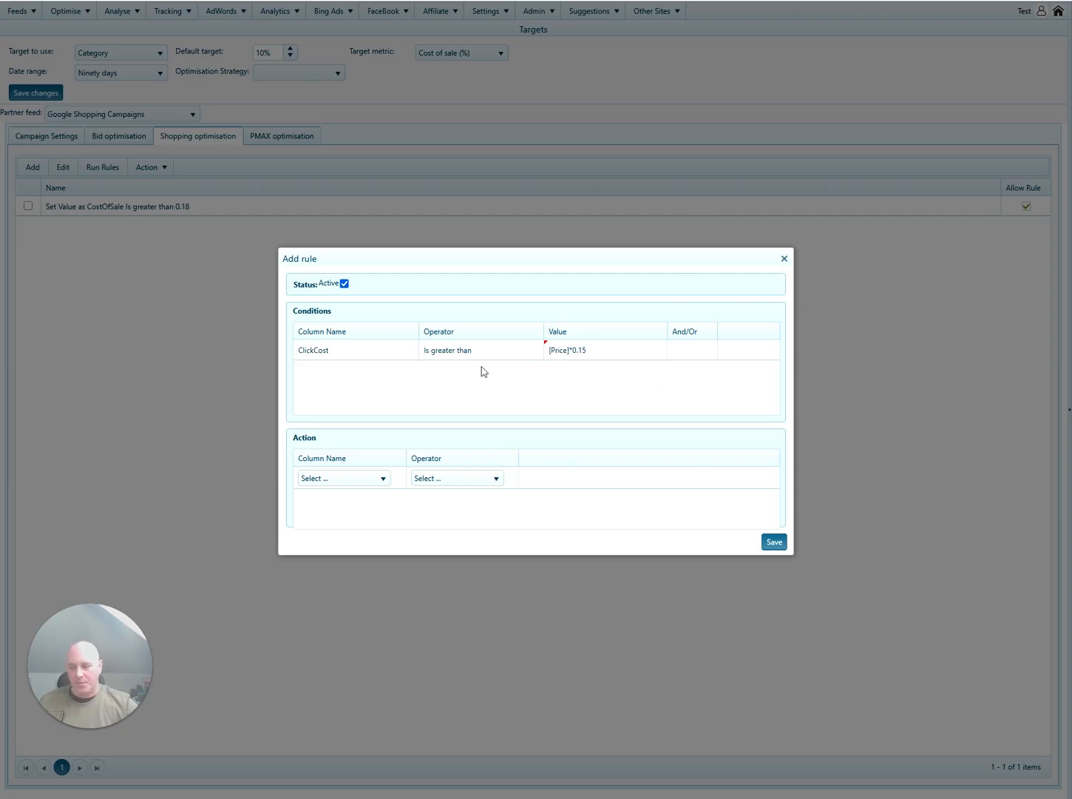
Join a second And condition requiring SalesCount to equal 0.
{"action": "left_click", "coordinate": [696, 358]}
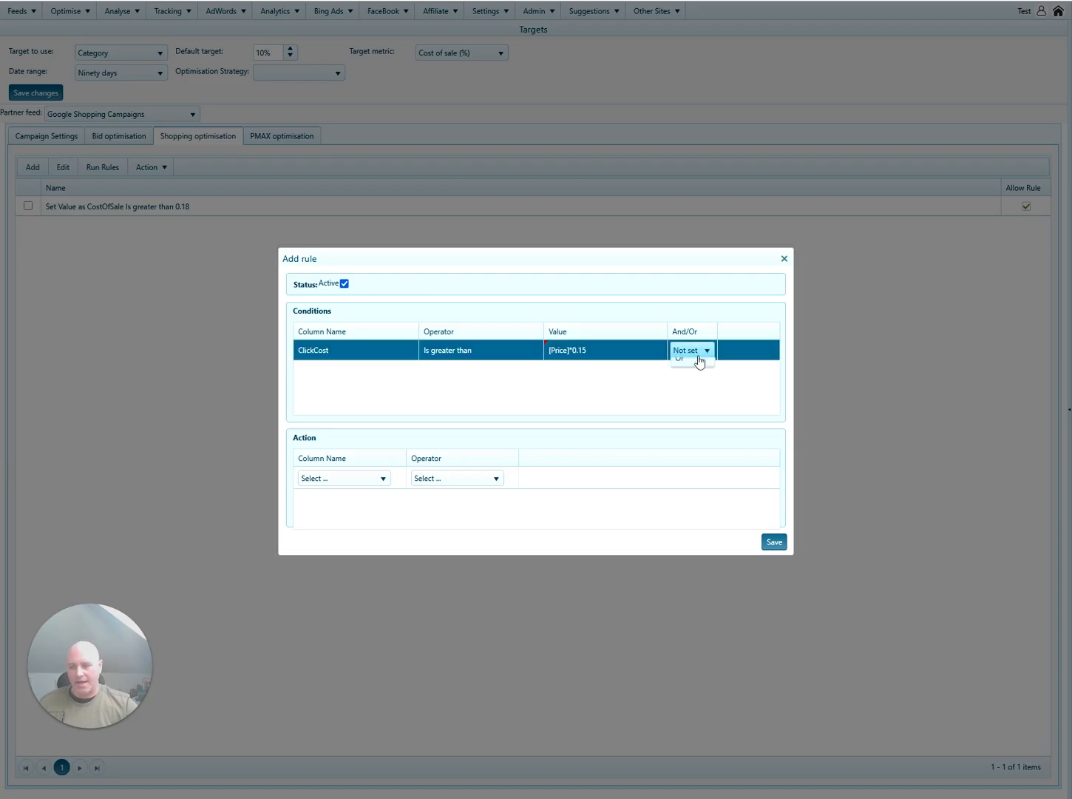
{"action": "left_click", "coordinate": [691, 383]}
{"action": "left_click", "coordinate": [371, 380]}
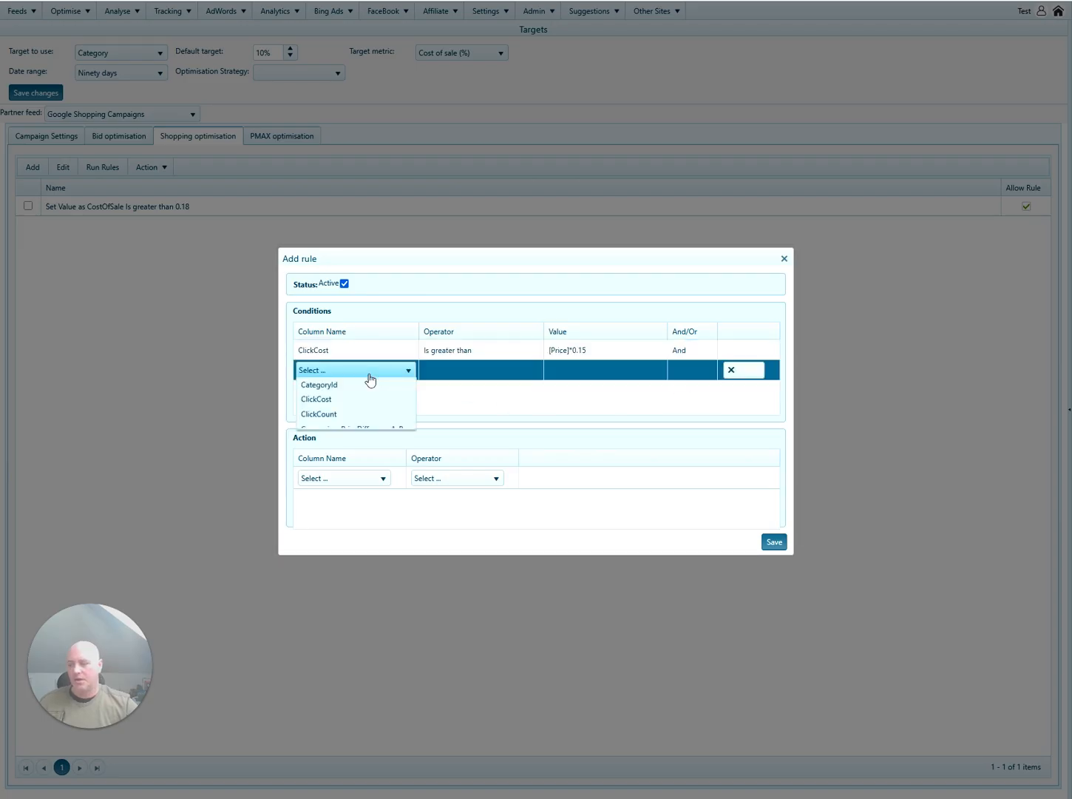
{"action": "key", "text": "s"}
{"action": "left_click", "coordinate": [455, 383]}
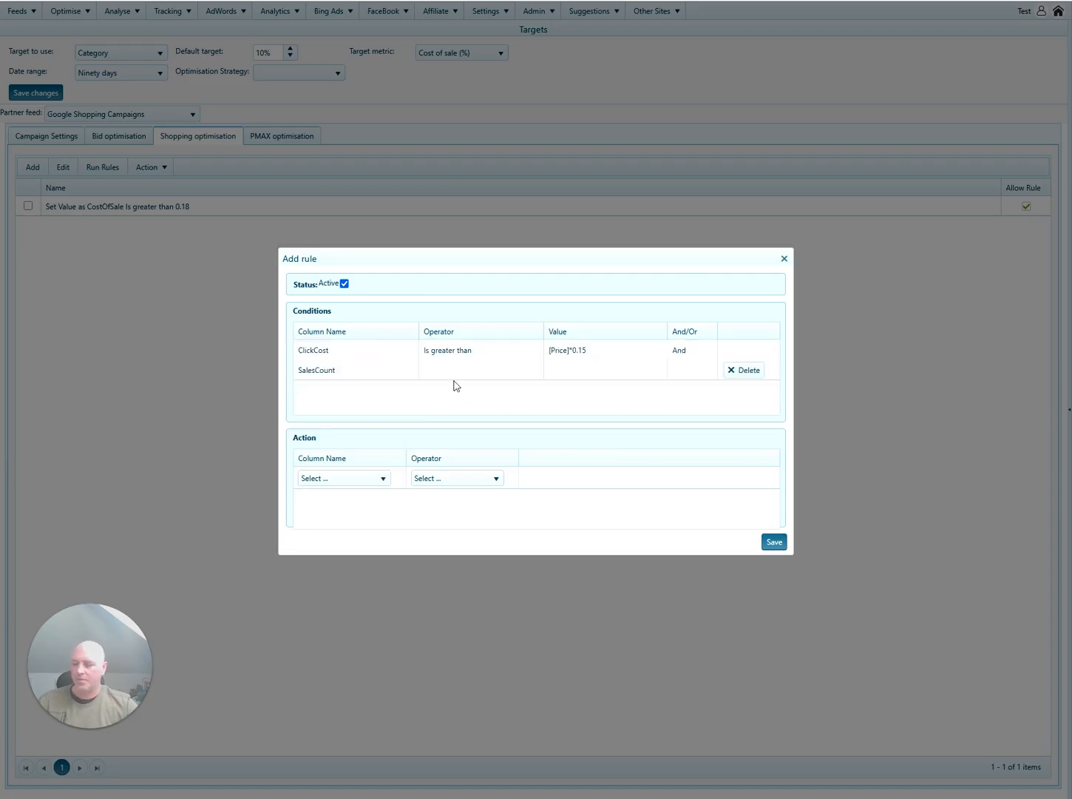
{"action": "left_click", "coordinate": [455, 375]}
{"action": "left_click", "coordinate": [444, 401]}
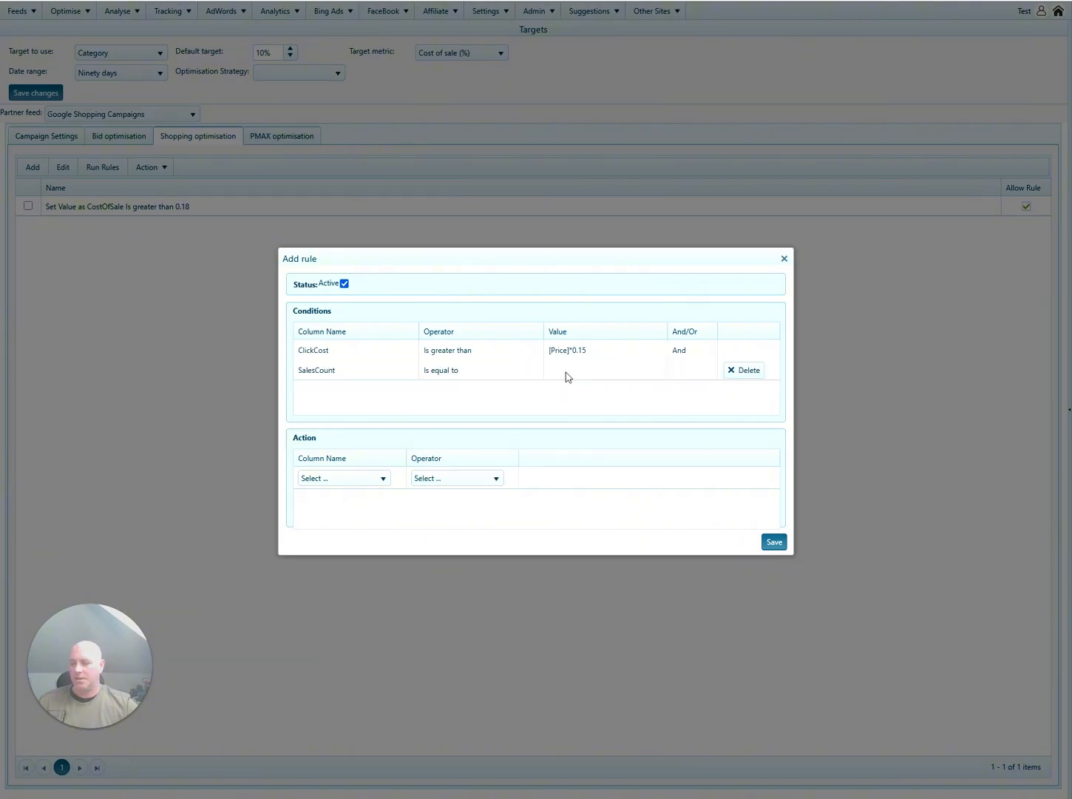
{"action": "left_click", "coordinate": [567, 373]}
{"action": "type", "text": "0"}
{"action": "left_click", "coordinate": [587, 402]}
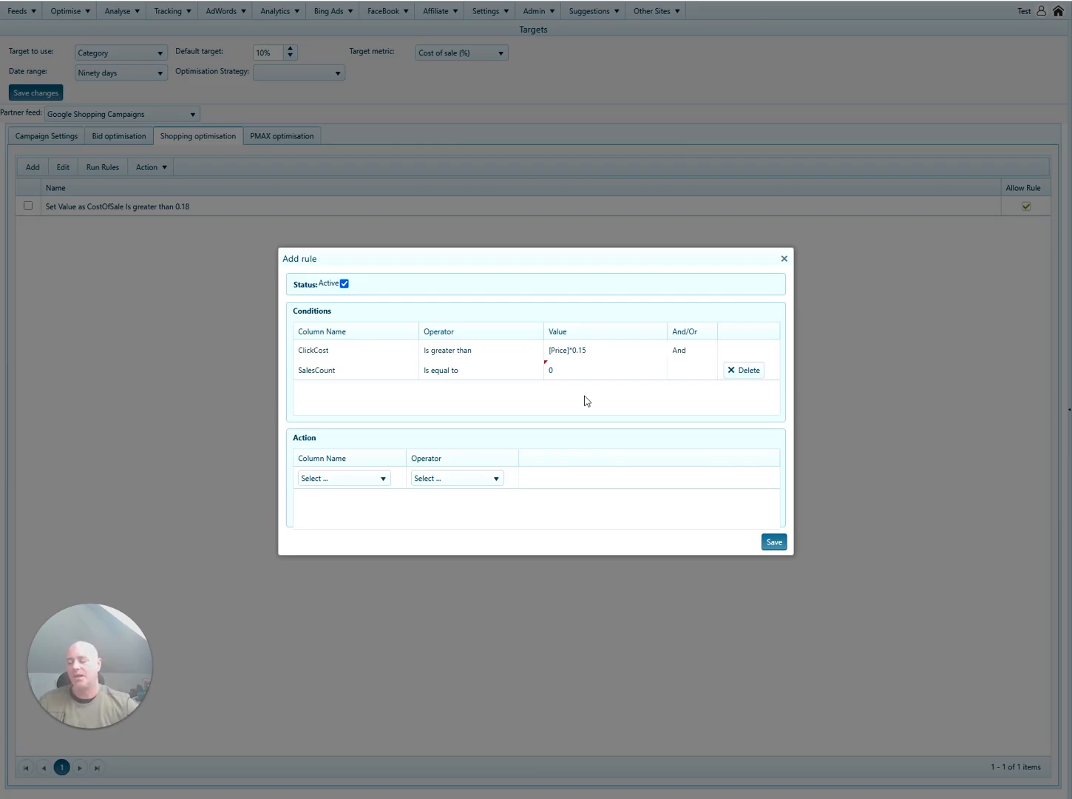
Make the action Set value of custom_label_3 to 'Poor Performance'.
{"action": "left_click", "coordinate": [366, 482]}
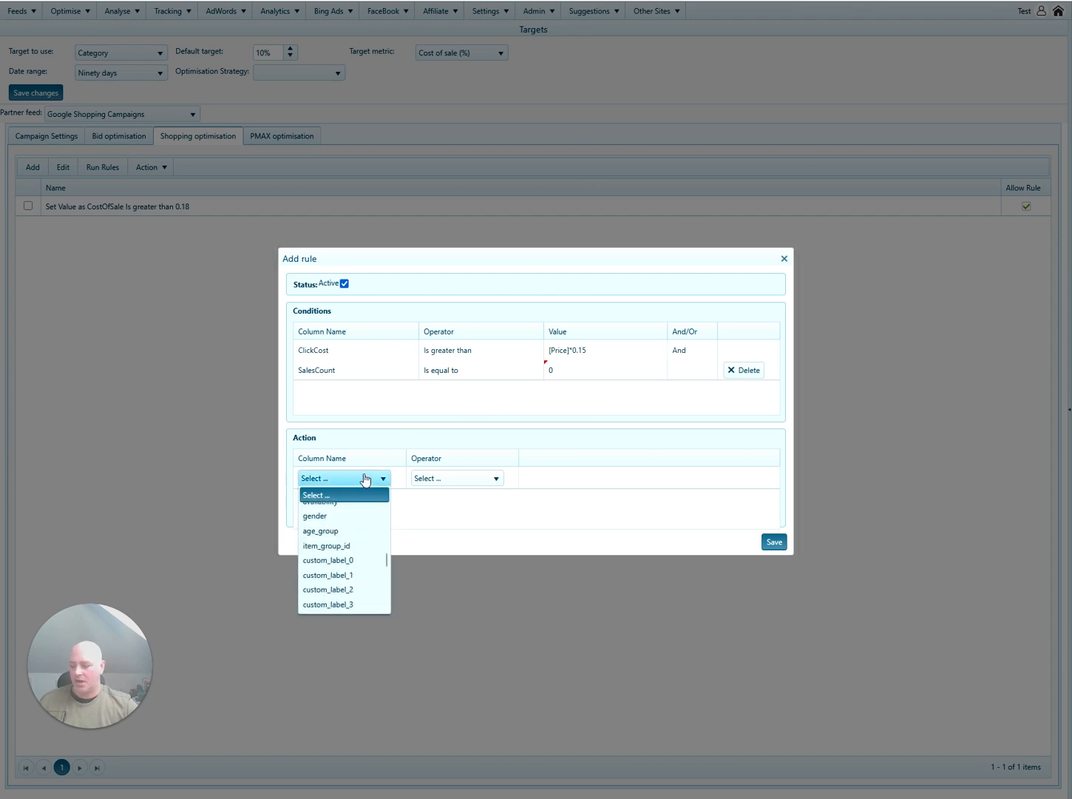
{"action": "left_click", "coordinate": [357, 606]}
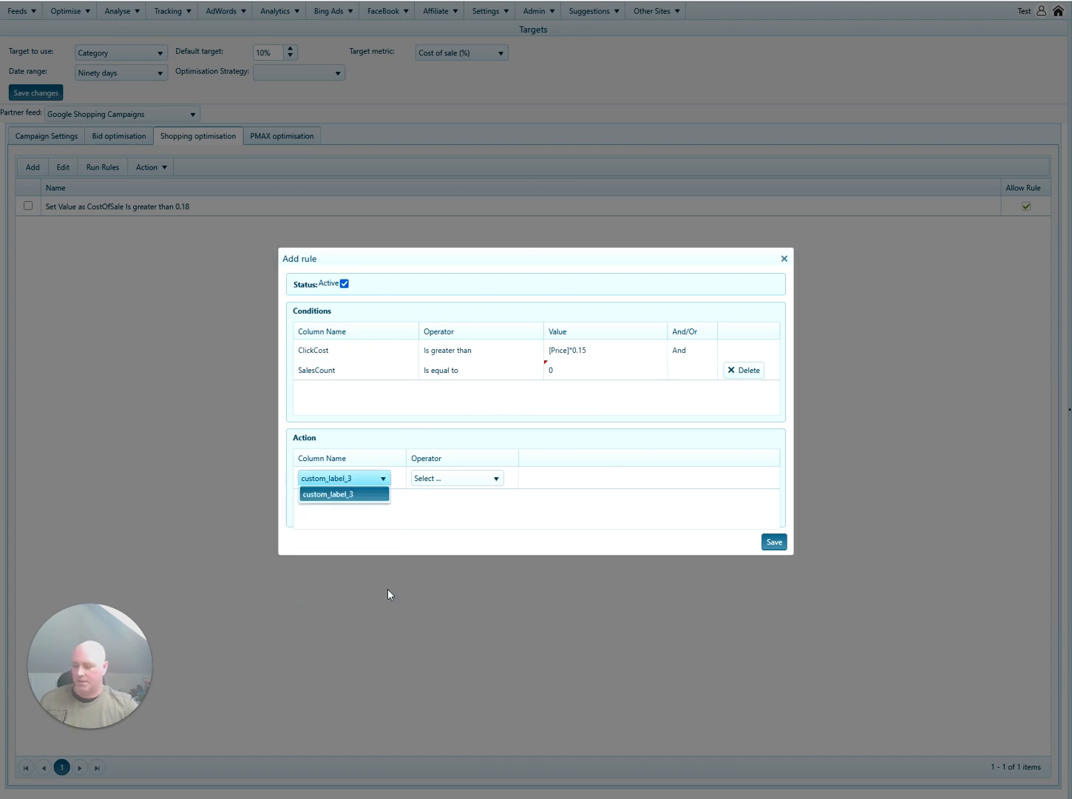
{"action": "left_click", "coordinate": [470, 482]}
{"action": "left_click", "coordinate": [469, 507]}
{"action": "left_click", "coordinate": [633, 481]}
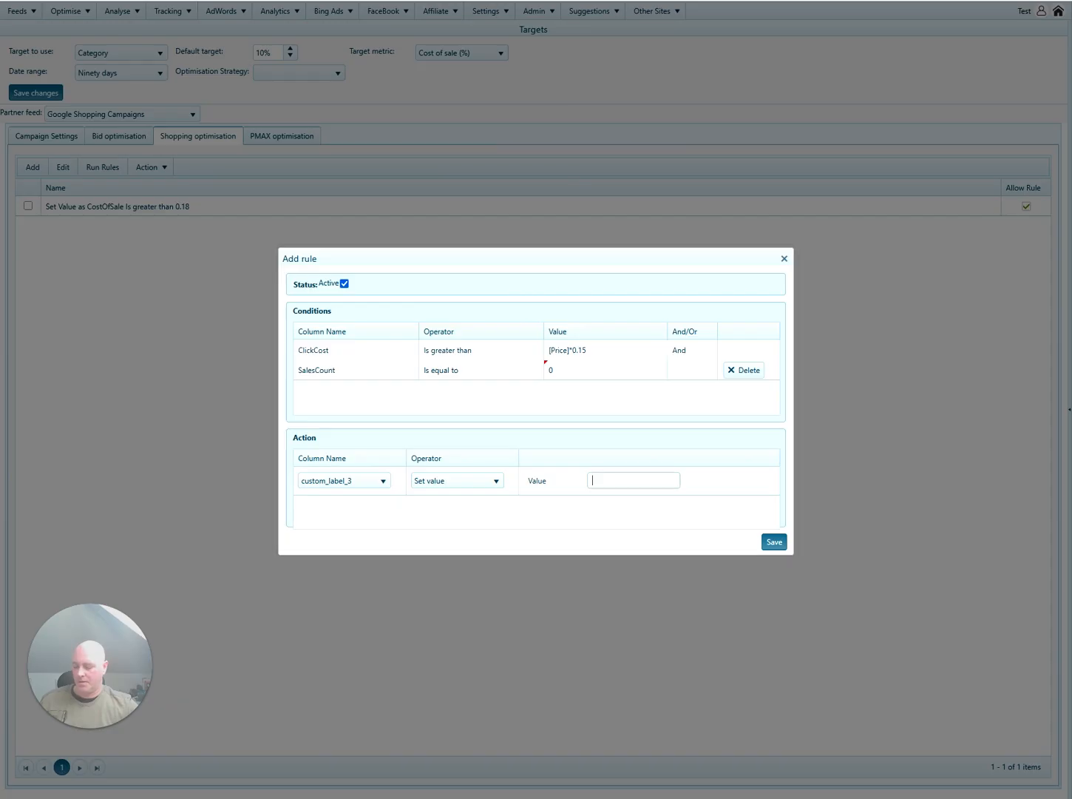
{"action": "type", "text": "Poor Performance"}
{"action": "left_click", "coordinate": [642, 522]}
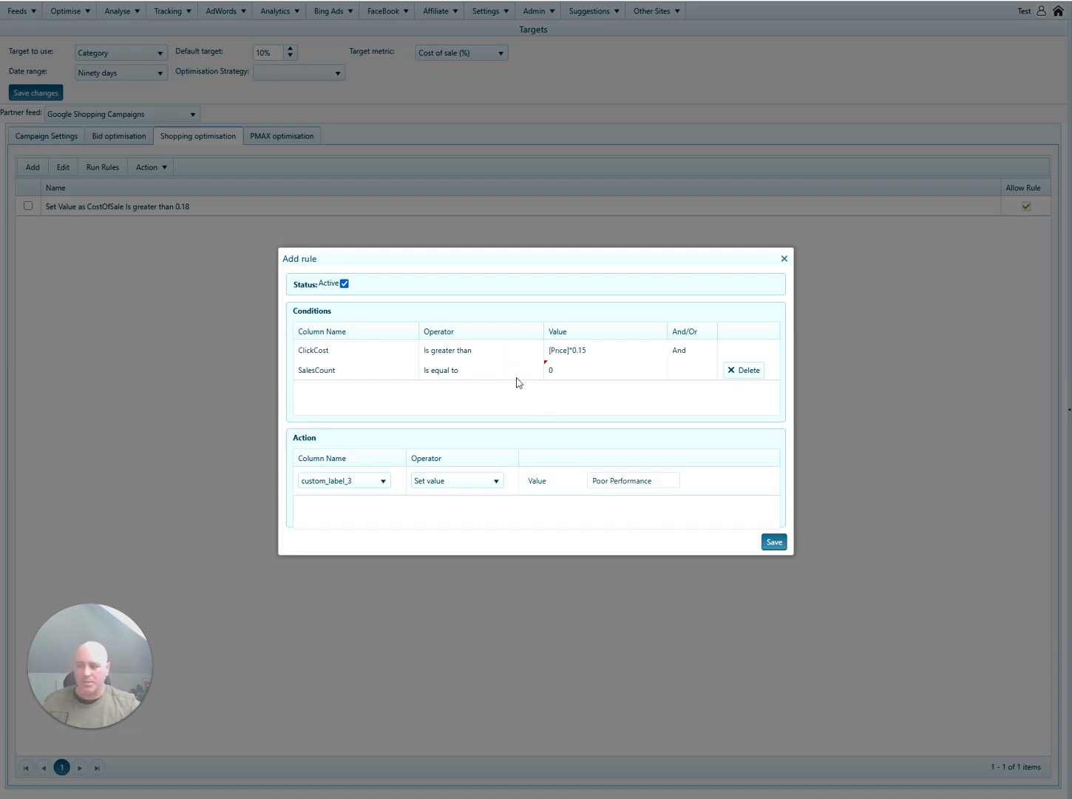
Join a third And condition row testing ClickCount.
{"action": "left_click", "coordinate": [696, 373]}
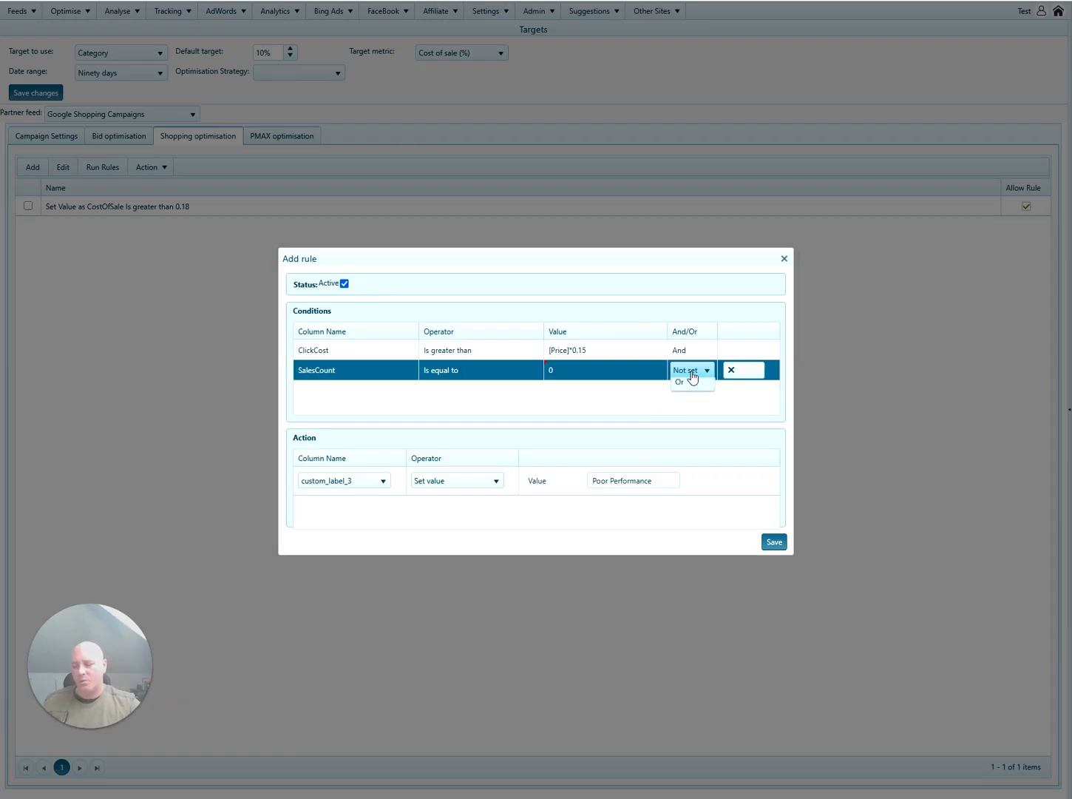
{"action": "left_click", "coordinate": [690, 371]}
{"action": "left_click", "coordinate": [694, 401]}
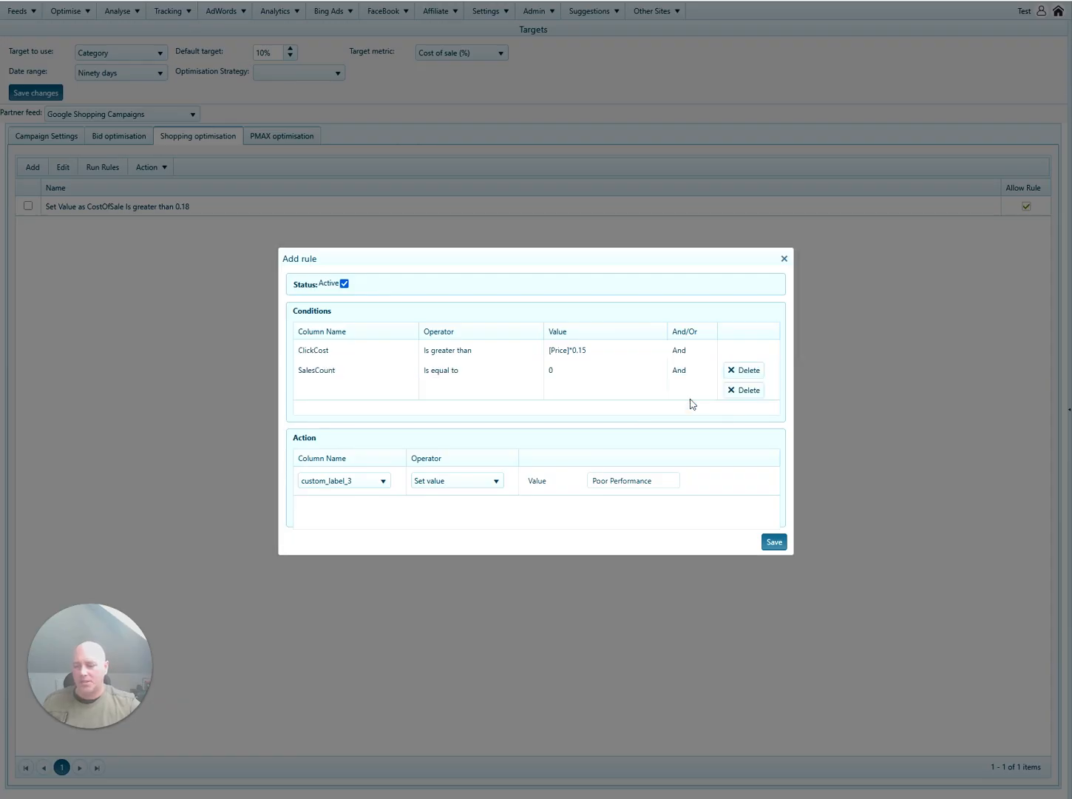
{"action": "left_click", "coordinate": [356, 391]}
{"action": "left_click", "coordinate": [356, 392]}
{"action": "key", "text": "c"}
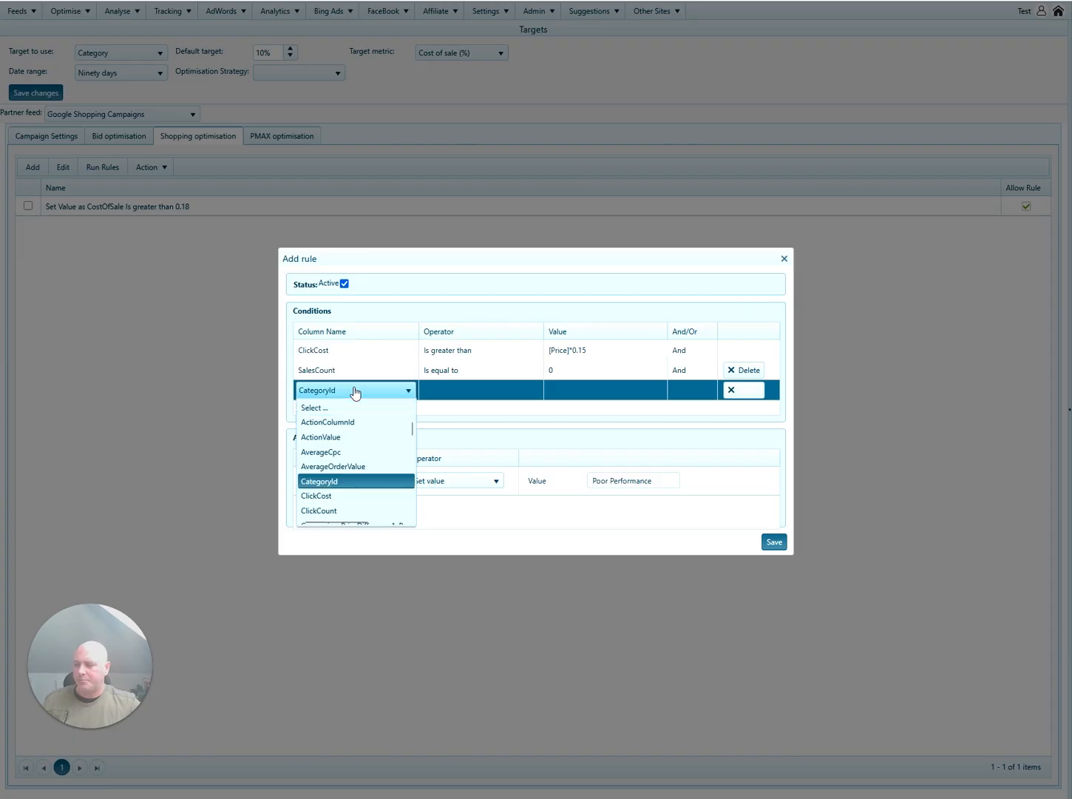
{"action": "key", "text": "Down"}
{"action": "key", "text": "Down"}
{"action": "key", "text": "Return"}
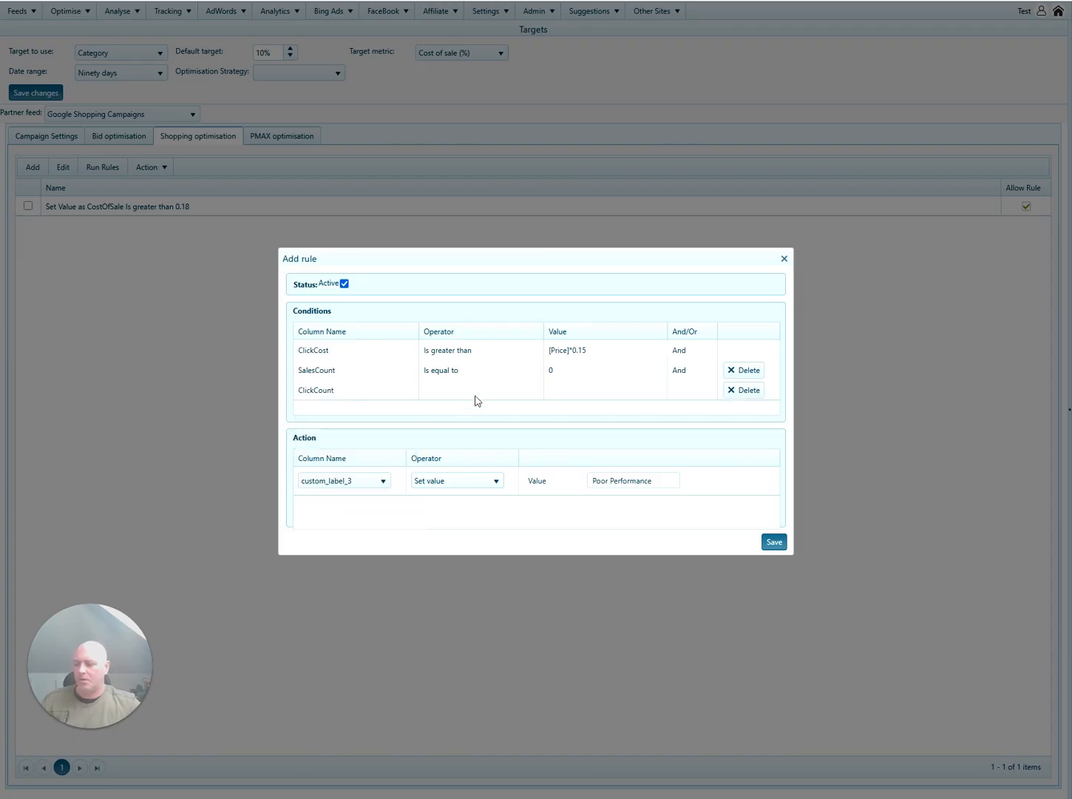
Make it ClickCount is greater than 30, correcting the initial 50, and save the rule.
{"action": "left_click", "coordinate": [477, 400]}
{"action": "left_click", "coordinate": [477, 398]}
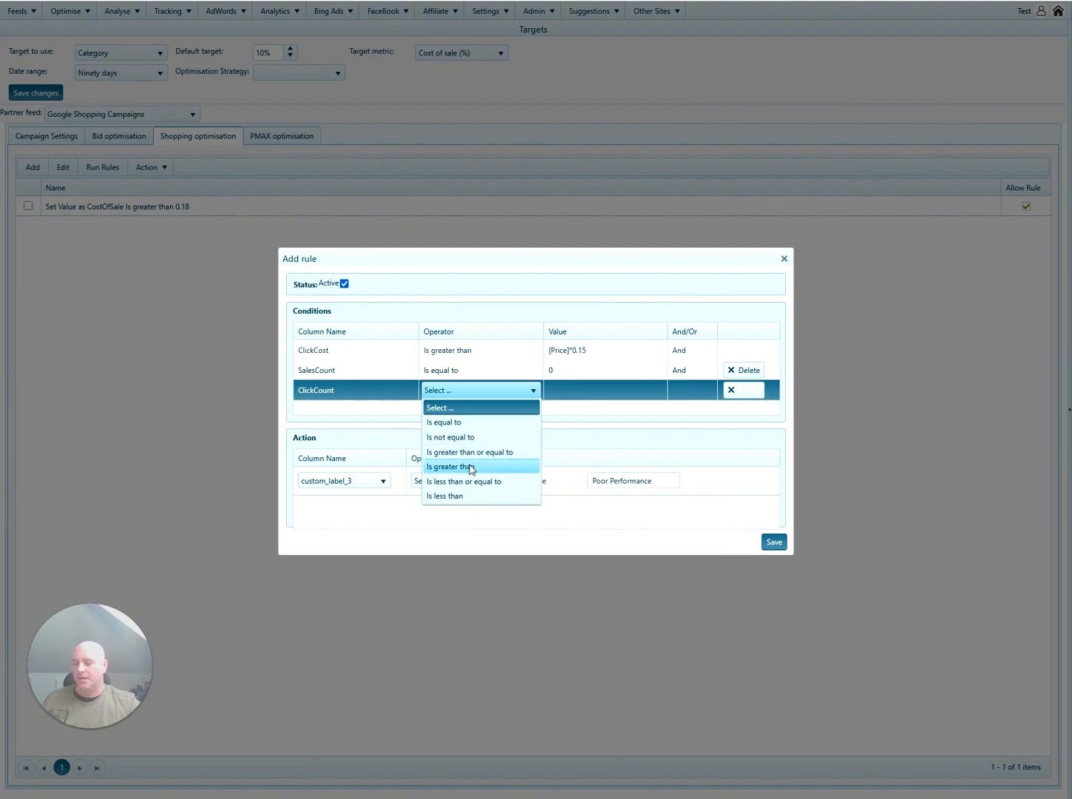
{"action": "left_click", "coordinate": [472, 467]}
{"action": "left_click", "coordinate": [581, 389]}
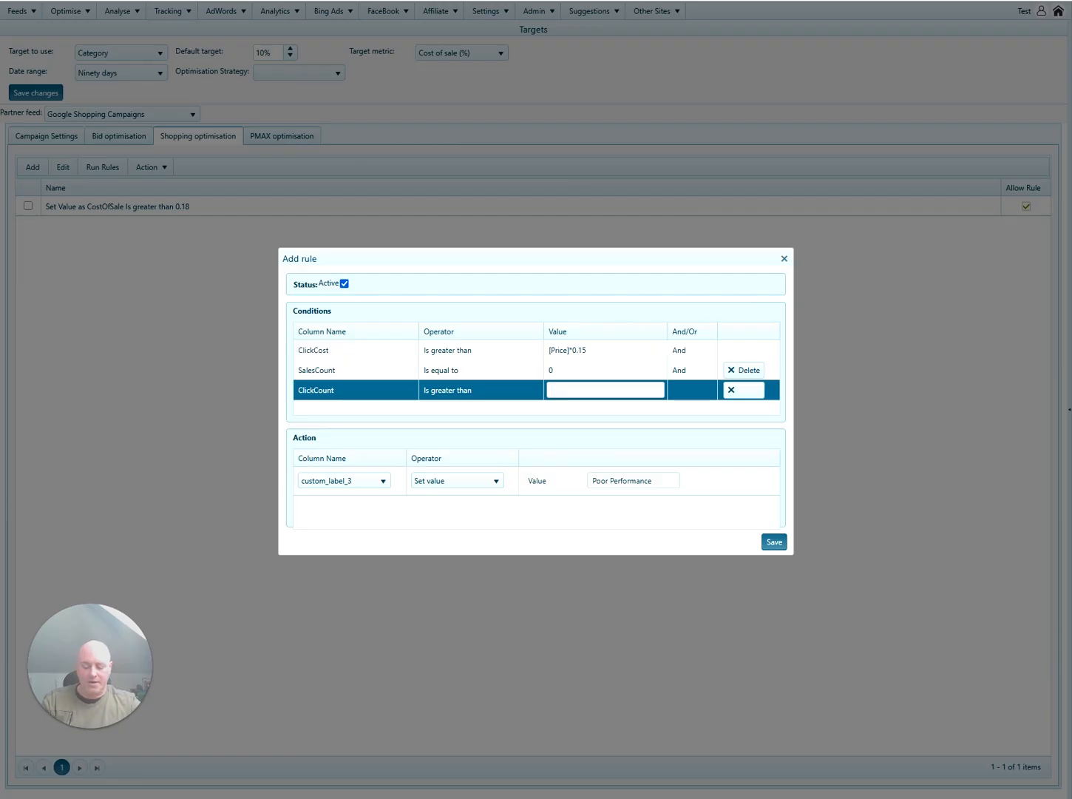
{"action": "type", "text": "50"}
{"action": "left_click", "coordinate": [583, 420]}
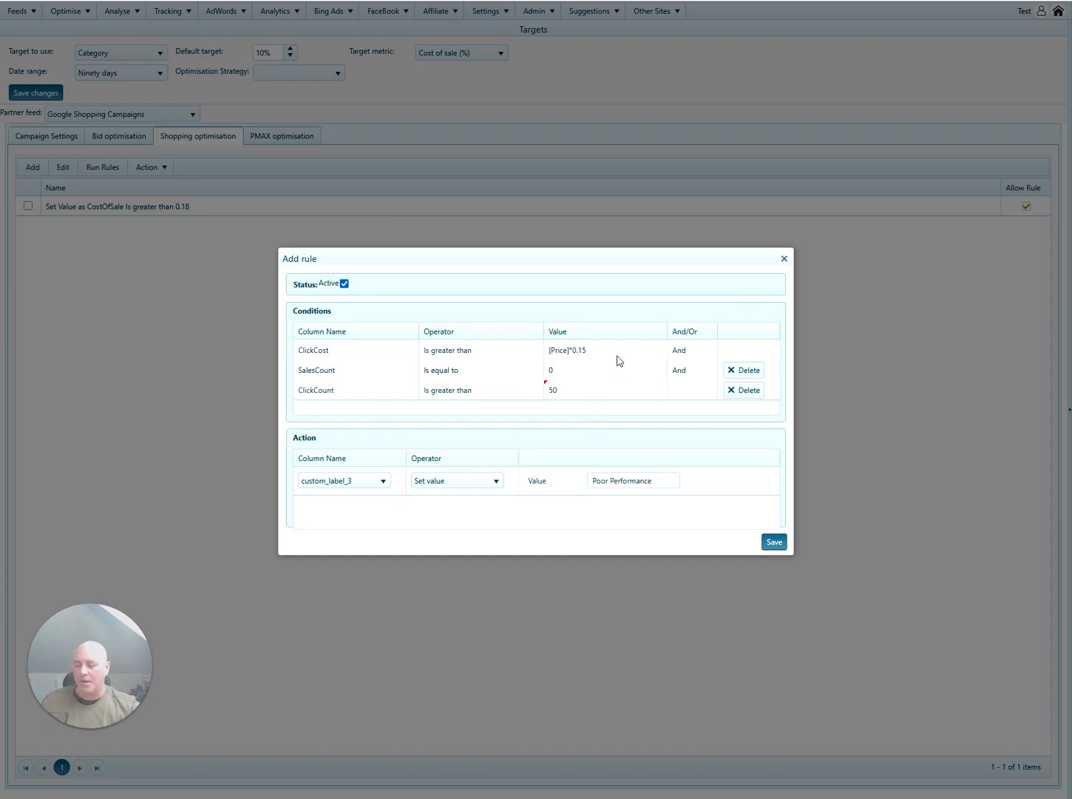
{"action": "left_click", "coordinate": [593, 396]}
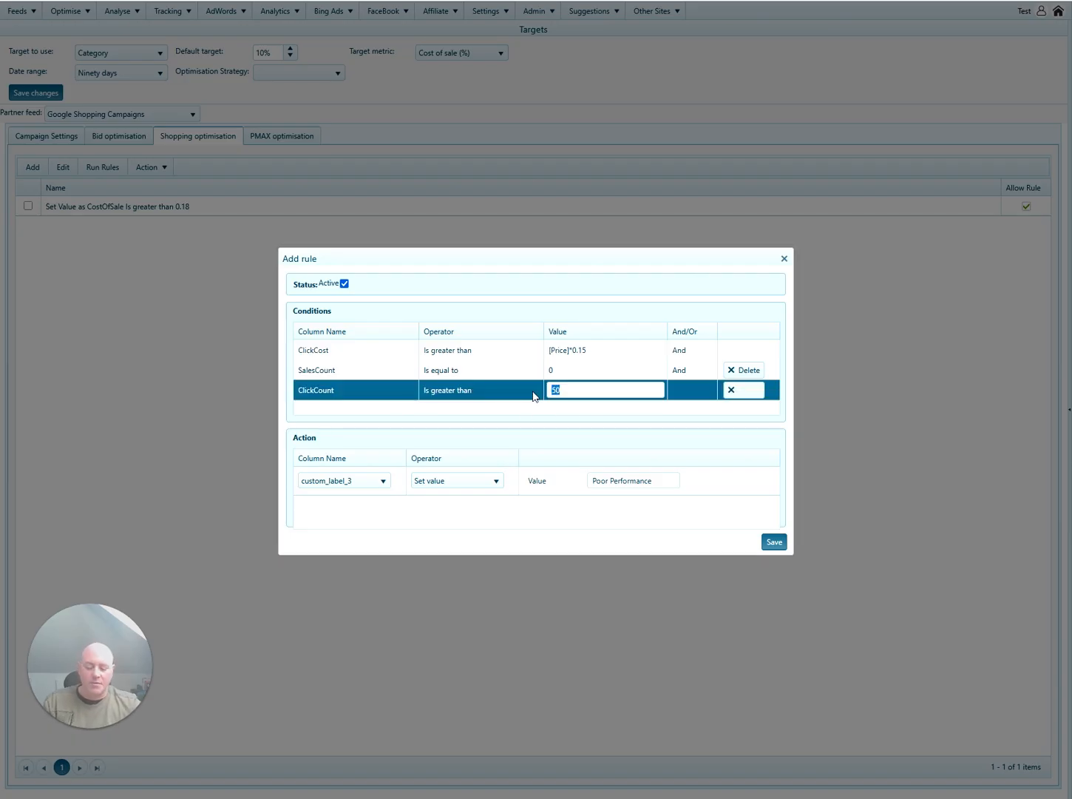
{"action": "type", "text": "30"}
{"action": "left_click", "coordinate": [561, 416]}
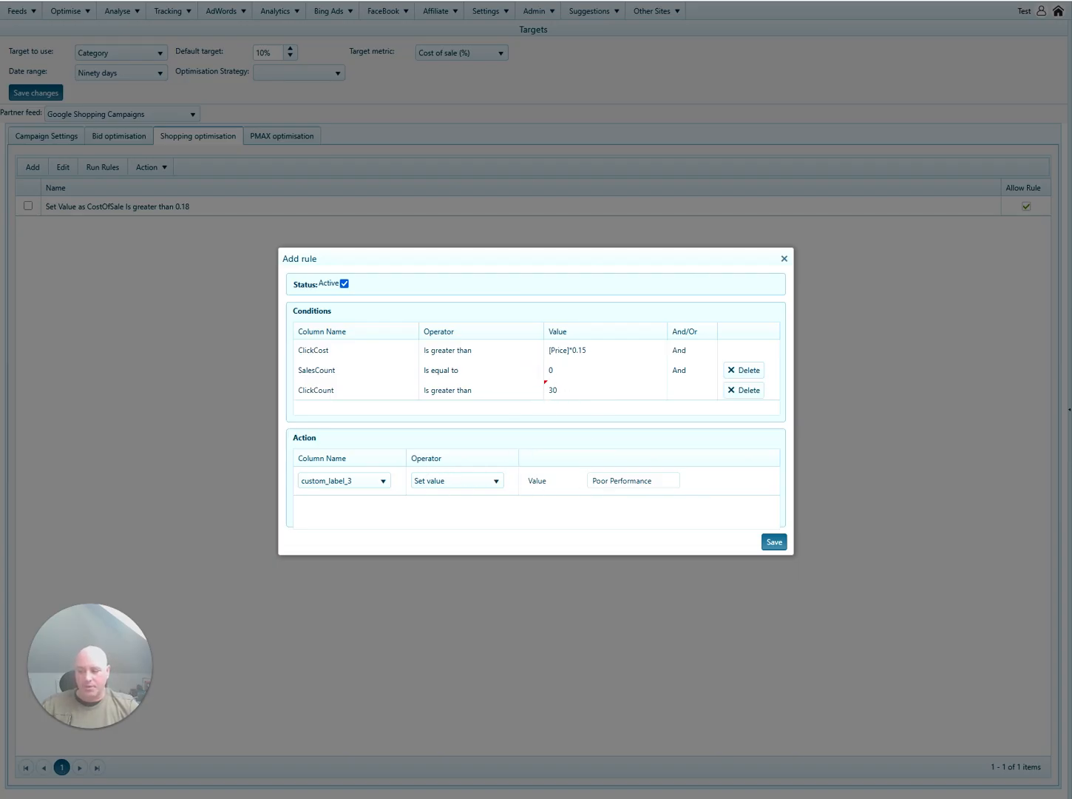
{"action": "left_click", "coordinate": [774, 542]}
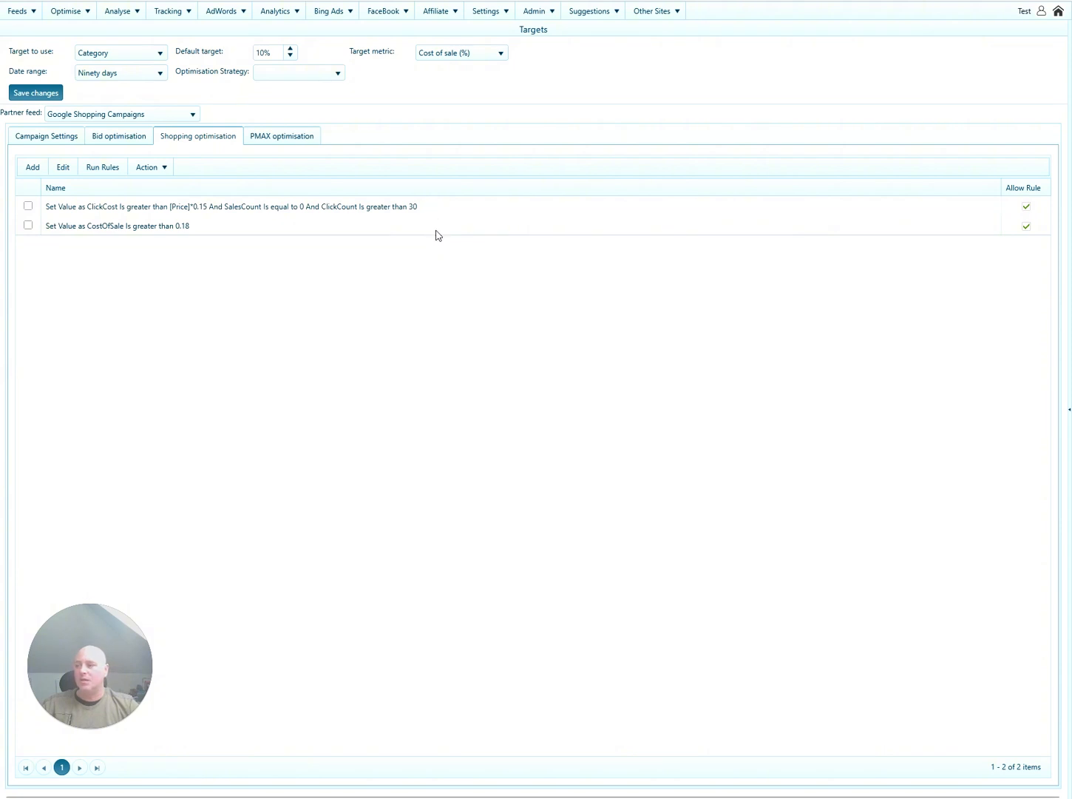
Open the column mapping of the Test Google Shopping Campaigns feed.
{"action": "mouse_move", "coordinate": [179, 13]}
{"action": "key", "text": "ctrl+Tab"}
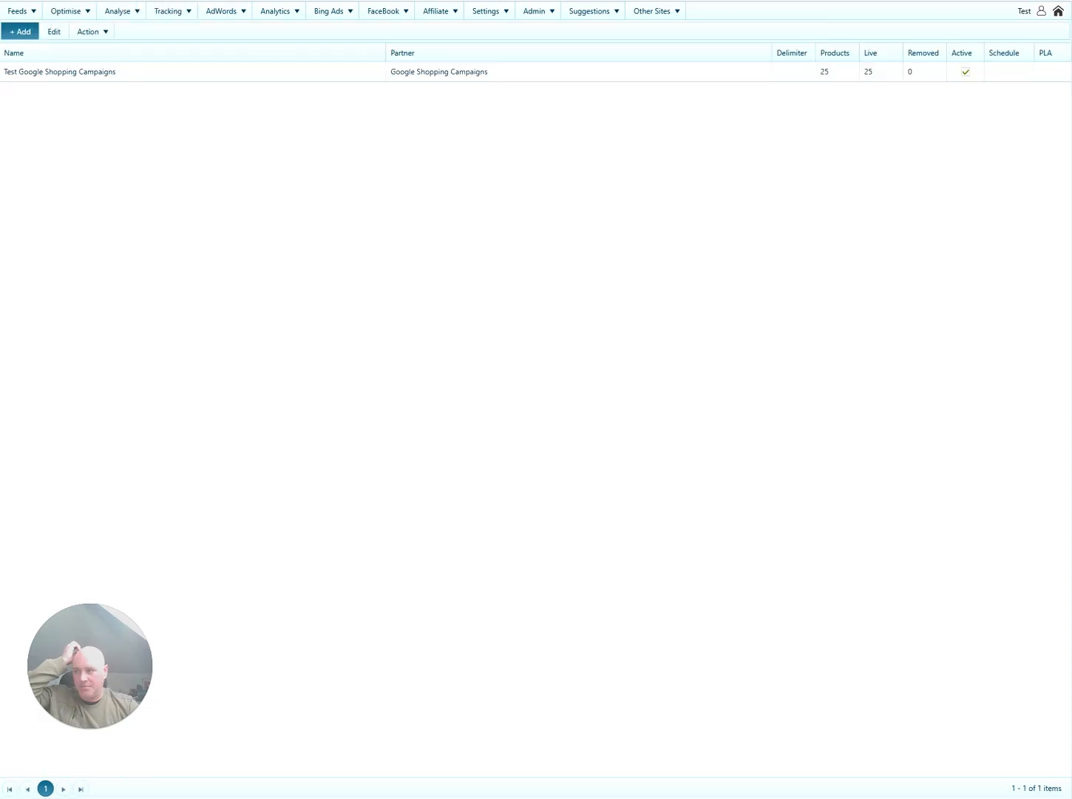
{"action": "left_click", "coordinate": [205, 74]}
{"action": "left_click", "coordinate": [53, 32]}
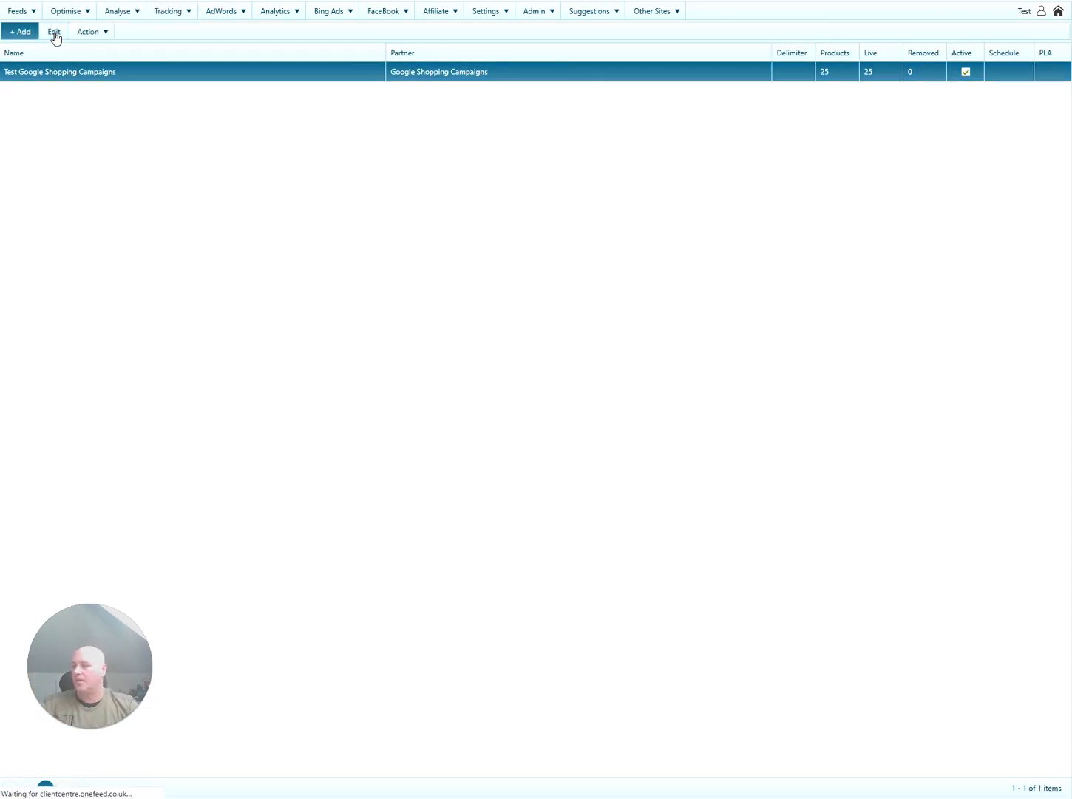
{"action": "left_click", "coordinate": [1041, 787]}
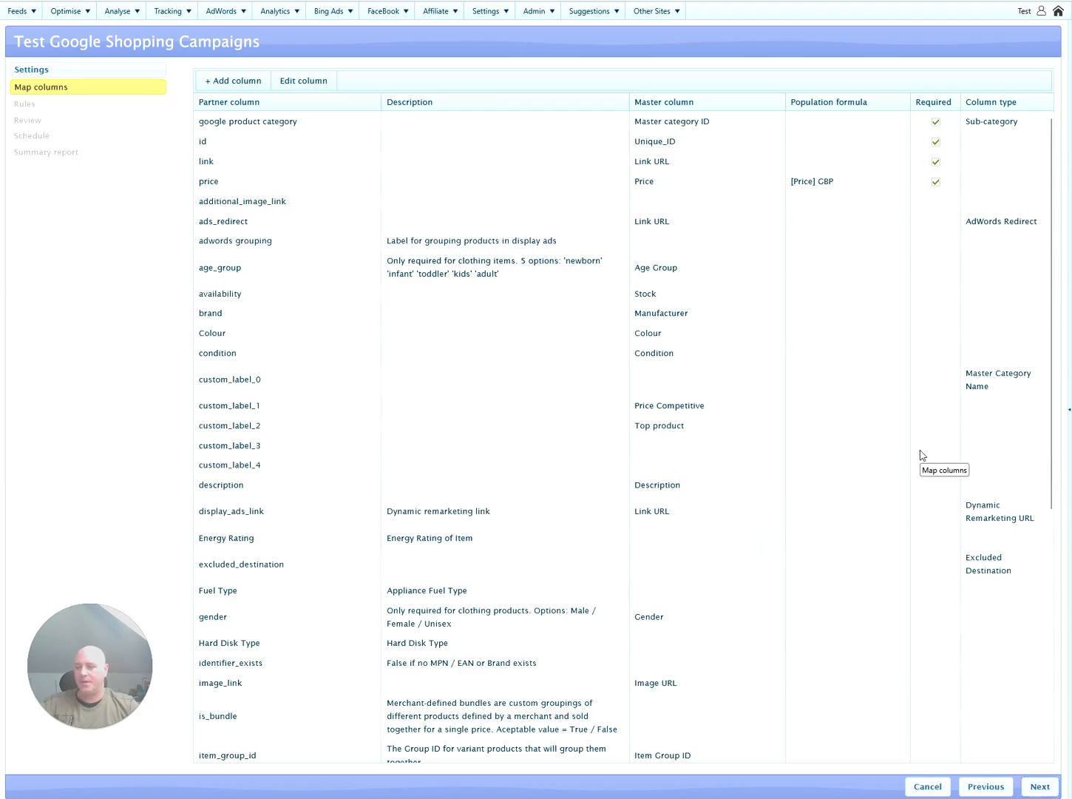
Enter 'Shopping' as custom_label_3's population formula.
{"action": "left_click", "coordinate": [843, 447]}
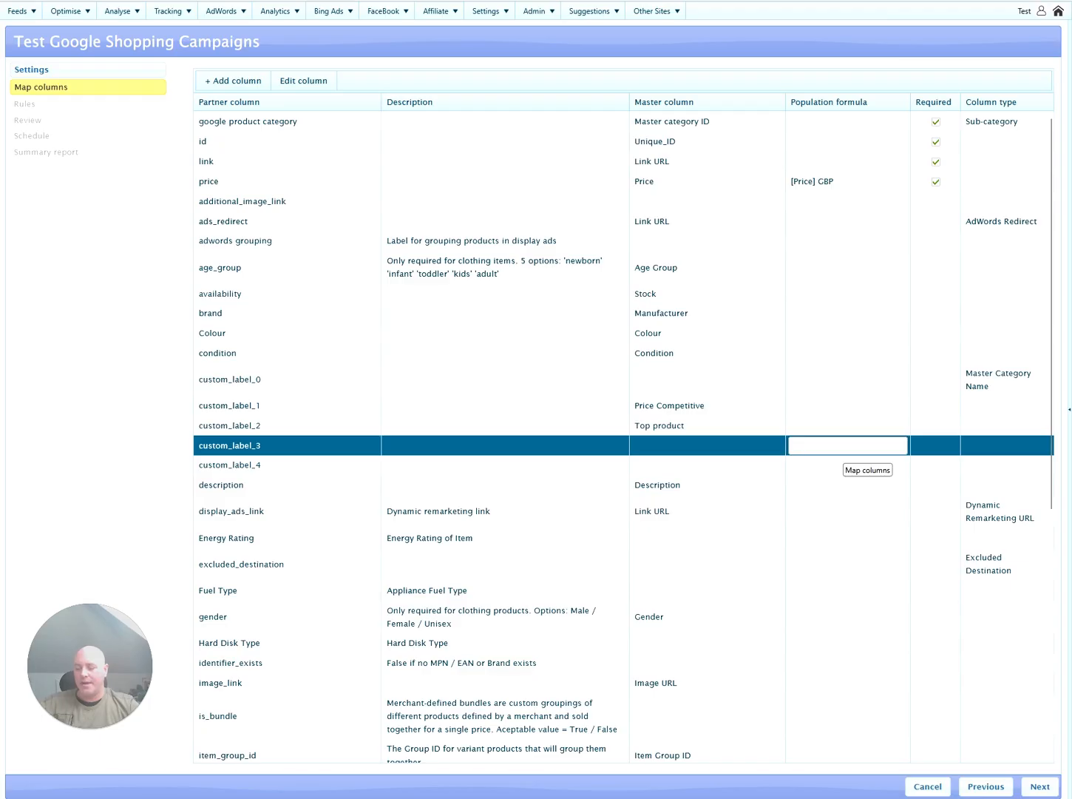
{"action": "type", "text": "Shopp"}
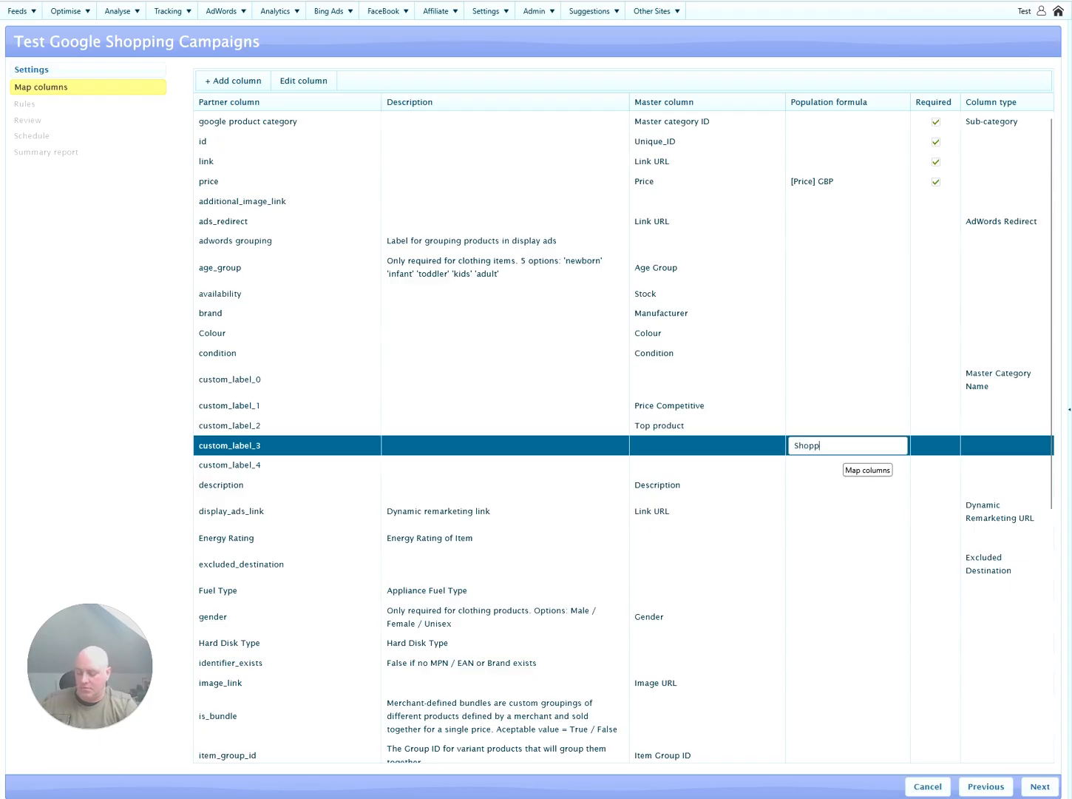
{"action": "type", "text": "ing"}
{"action": "left_click", "coordinate": [599, 450]}
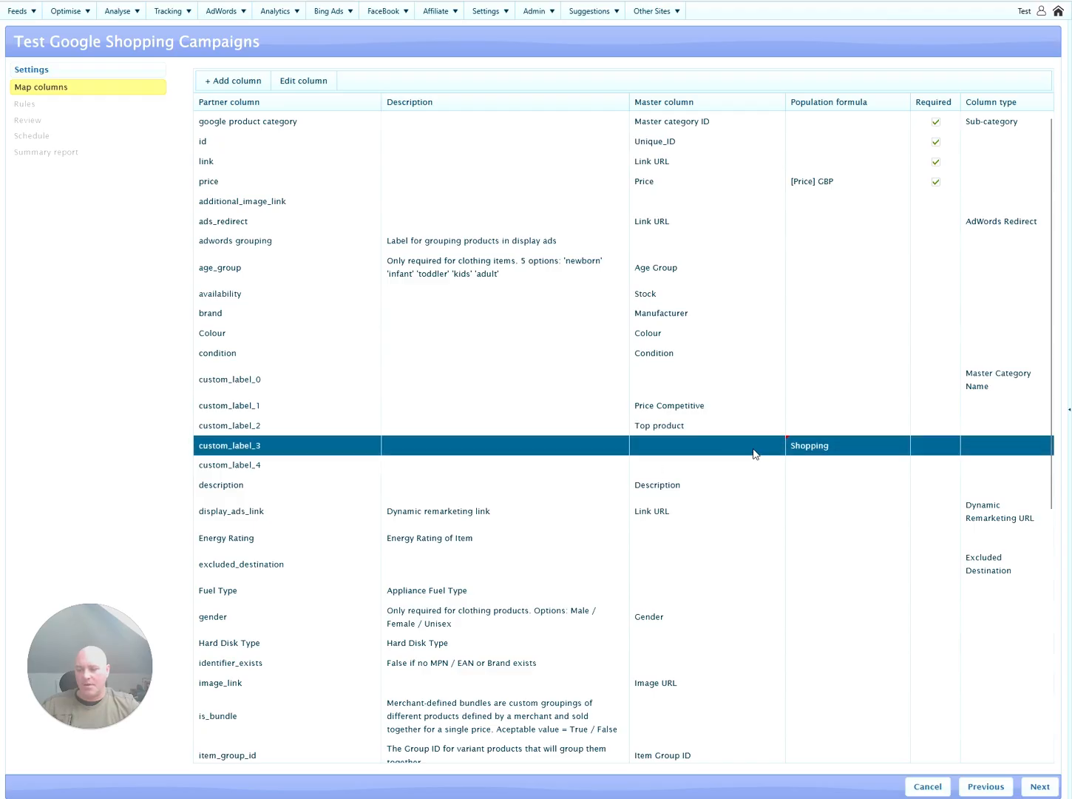
{"action": "left_click", "coordinate": [319, 17]}
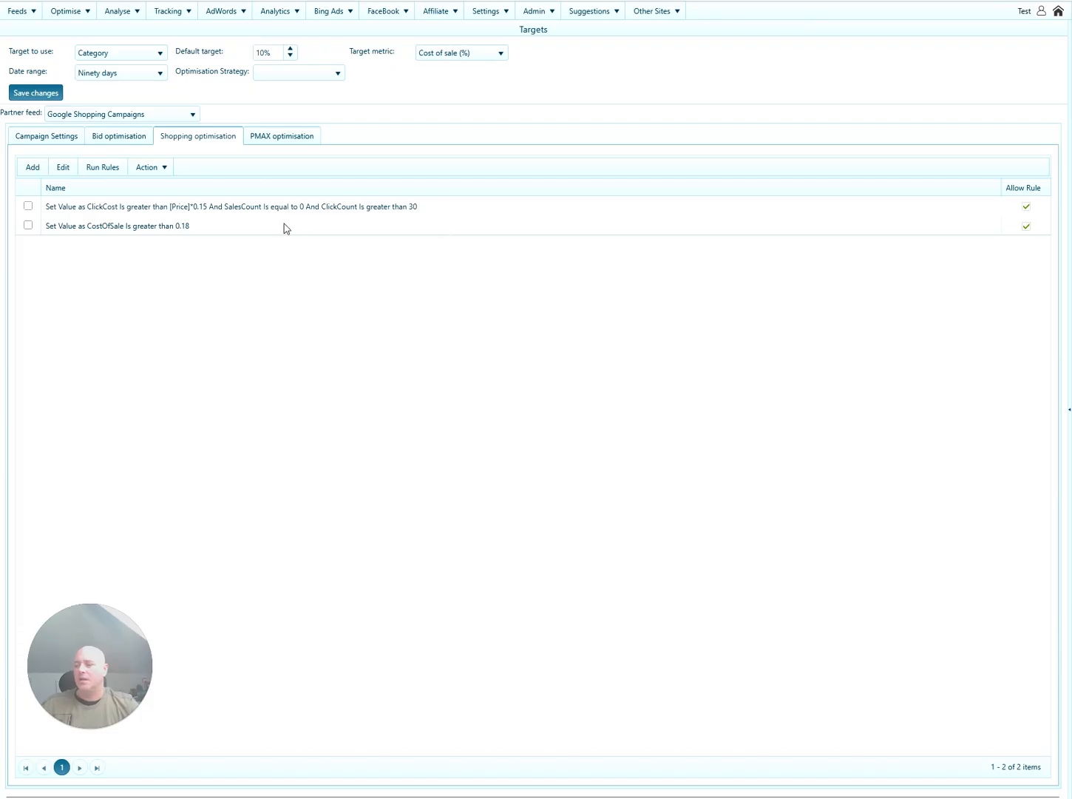
Start a new rule with the condition CostOfSale is less than or equal to 0.15.
{"action": "left_click", "coordinate": [35, 168]}
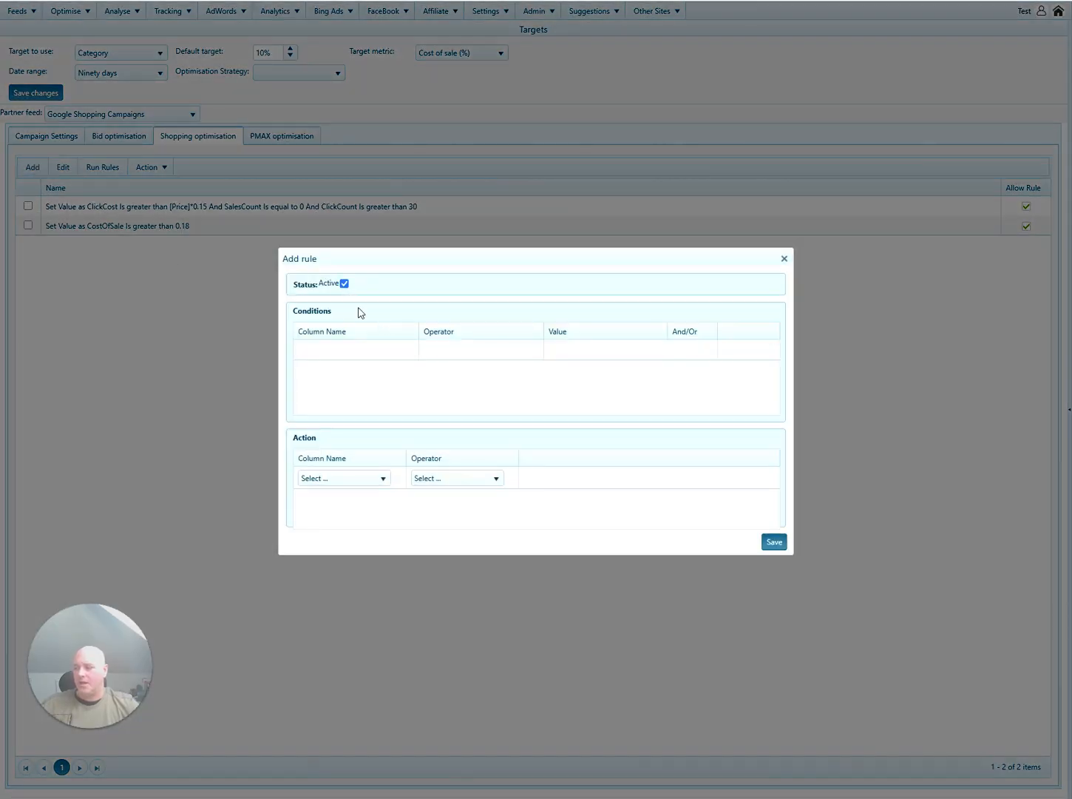
{"action": "left_click", "coordinate": [367, 351]}
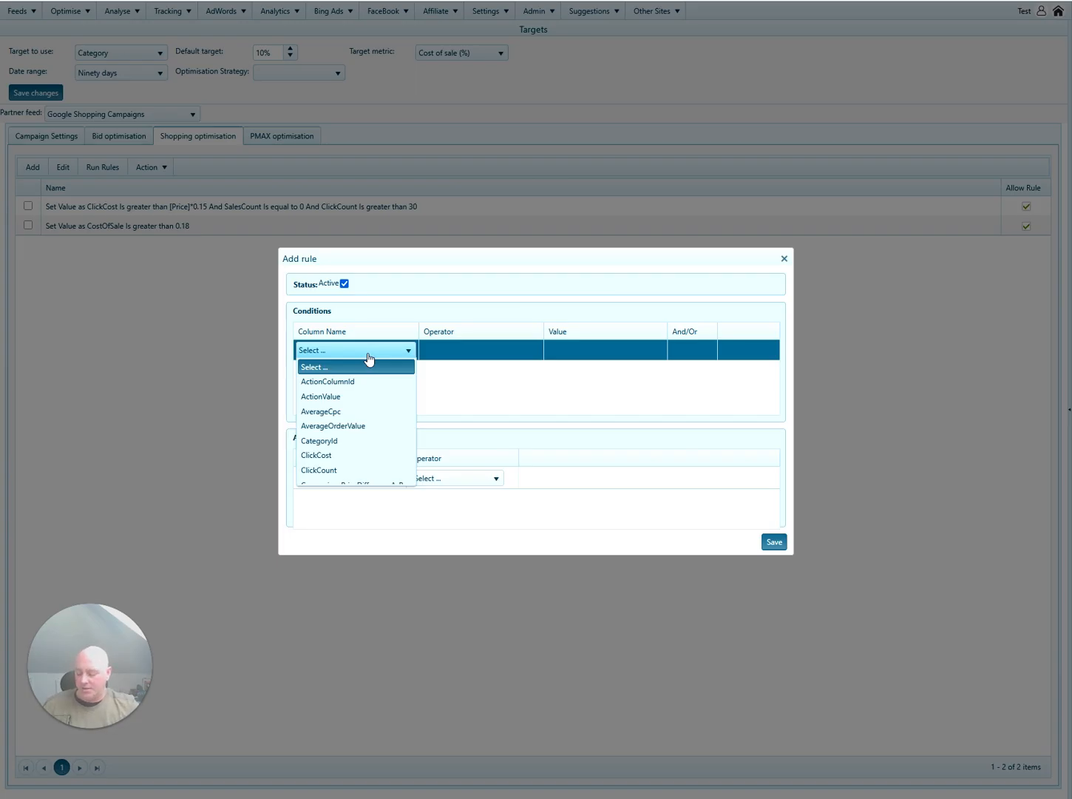
{"action": "key", "text": "c"}
{"action": "key", "text": "c"}
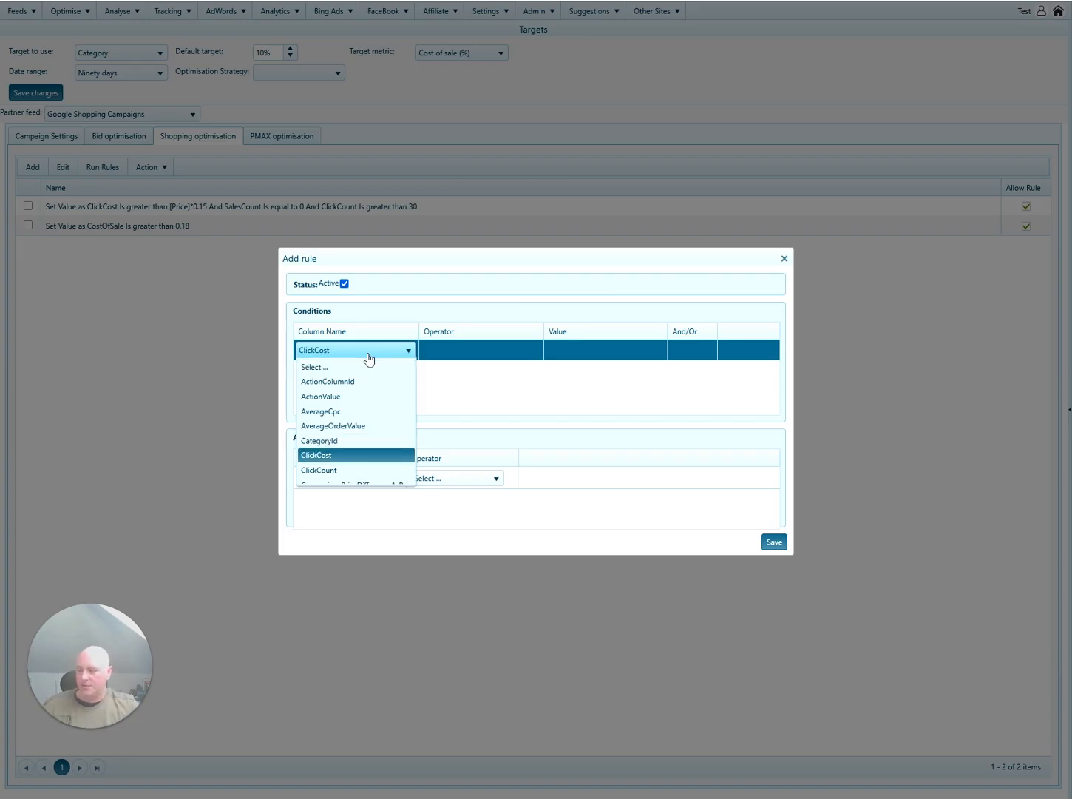
{"action": "key", "text": "c"}
{"action": "key", "text": "c"}
{"action": "key", "text": "c"}
{"action": "key", "text": "c"}
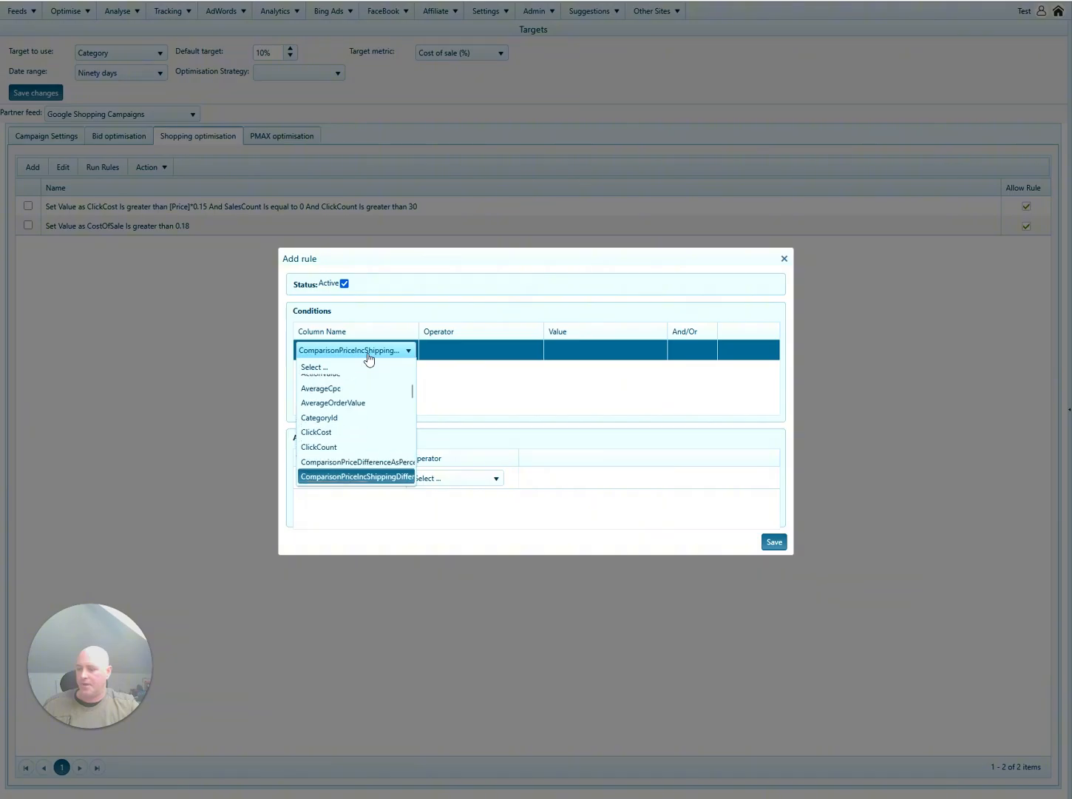
{"action": "key", "text": "c"}
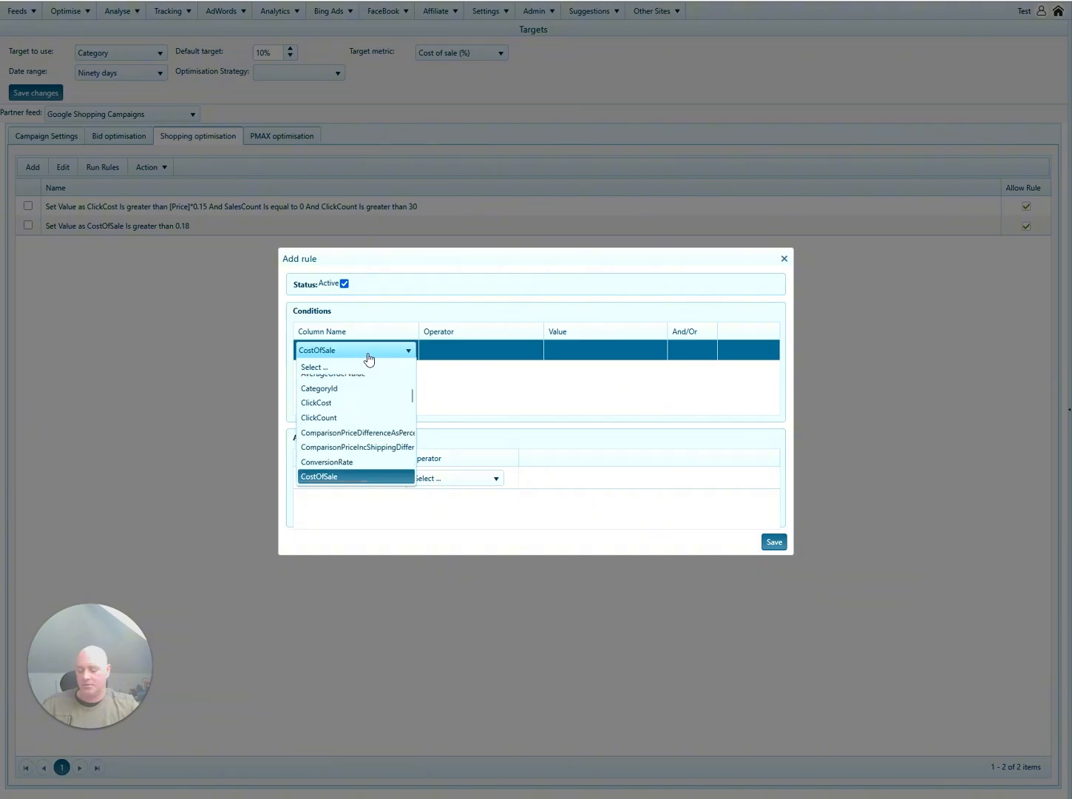
{"action": "key", "text": "Return"}
{"action": "left_click", "coordinate": [467, 355]}
{"action": "left_click", "coordinate": [466, 354]}
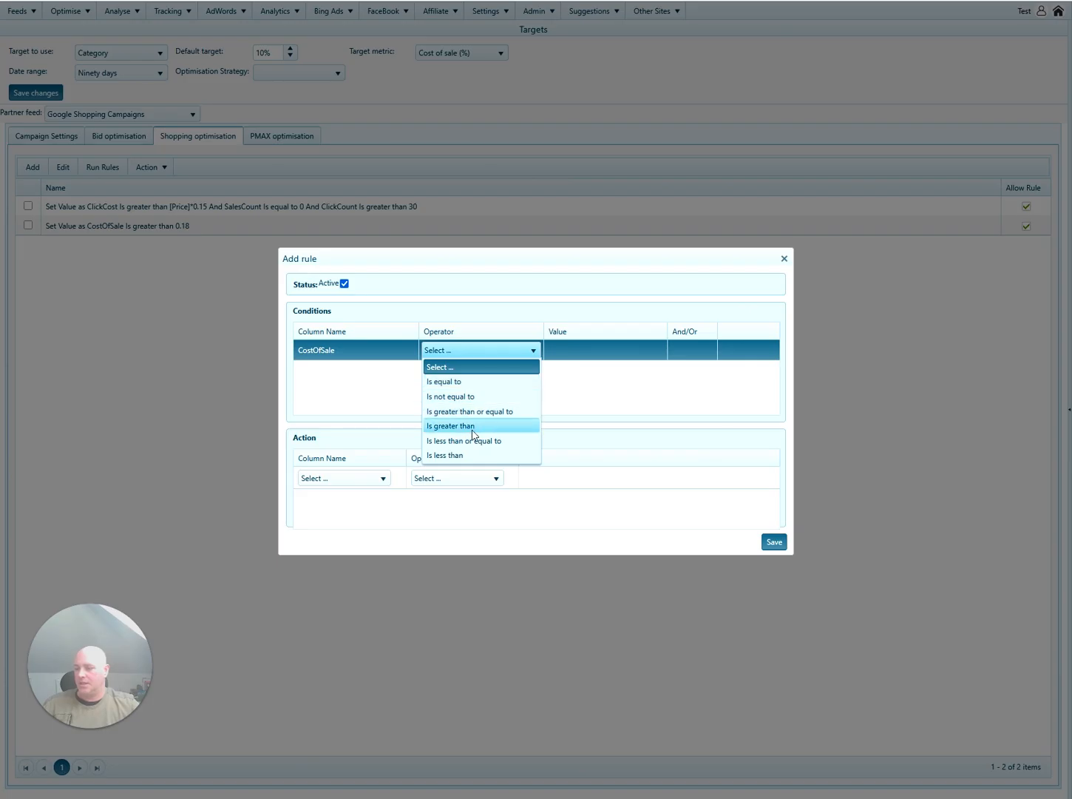
{"action": "left_click", "coordinate": [474, 426]}
{"action": "left_click", "coordinate": [586, 352]}
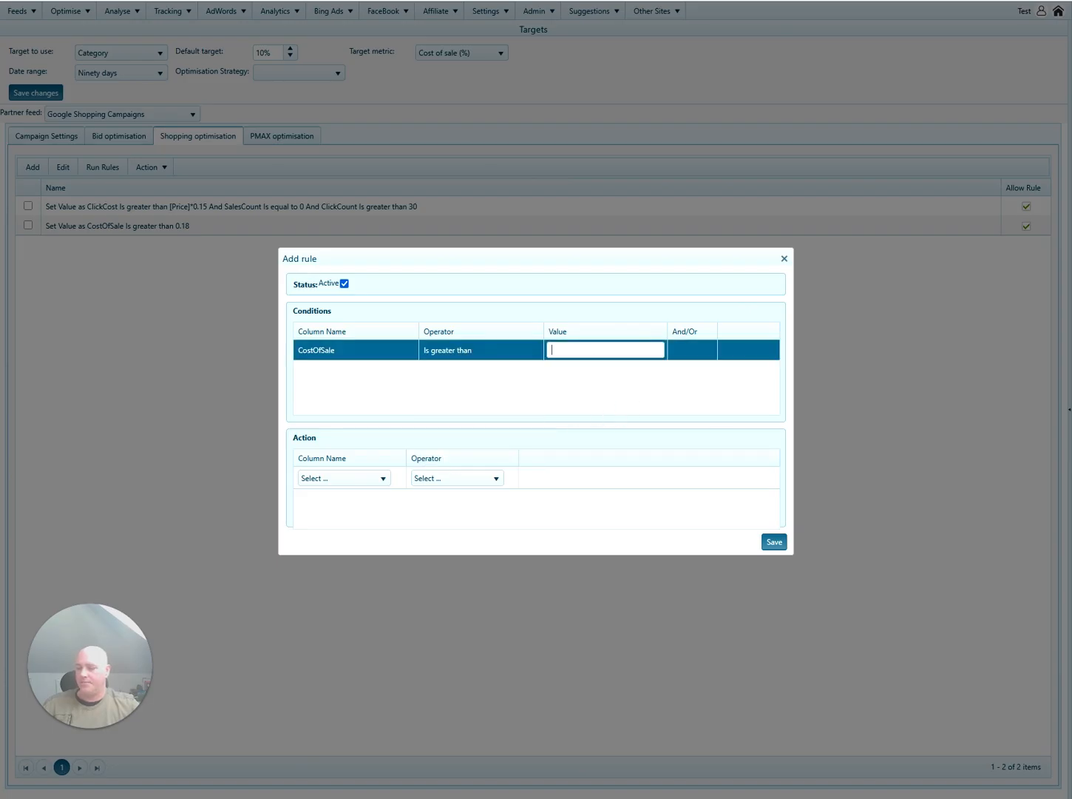
{"action": "left_click", "coordinate": [488, 358]}
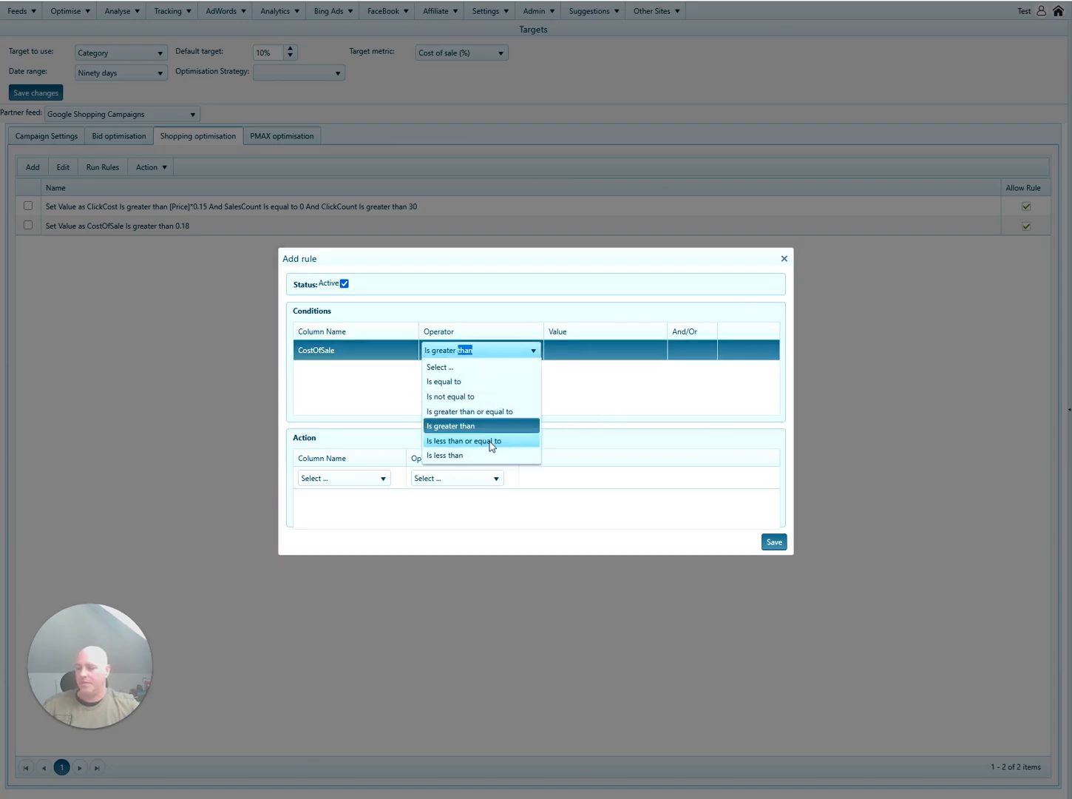
{"action": "left_click", "coordinate": [490, 444]}
{"action": "left_click", "coordinate": [587, 353]}
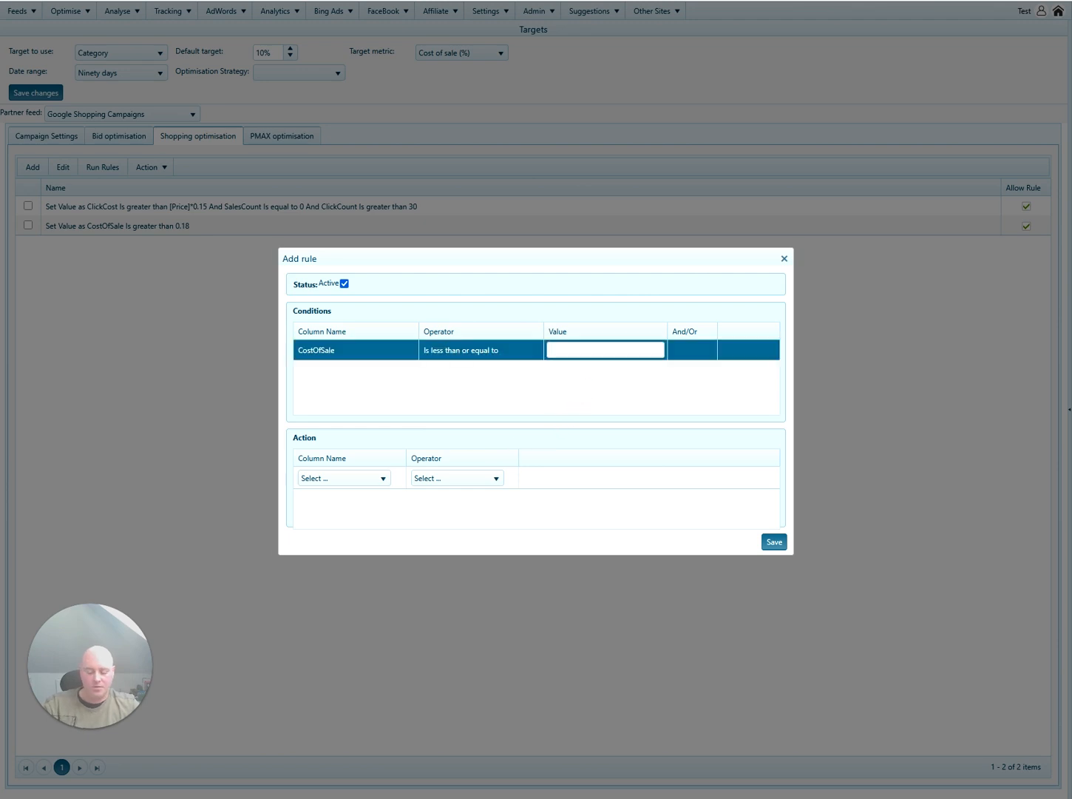
{"action": "type", "text": "0.15"}
{"action": "left_click", "coordinate": [587, 385]}
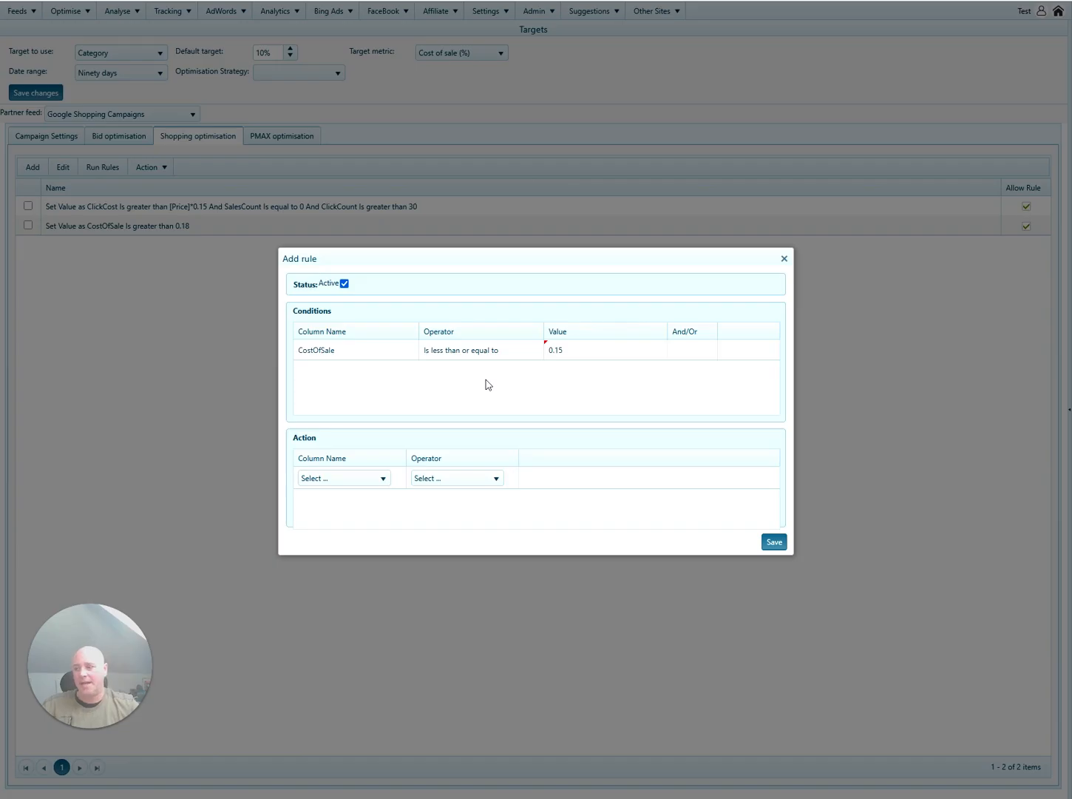
Make the action Set value of custom_label_3 to 'Shopping'.
{"action": "left_click", "coordinate": [351, 479]}
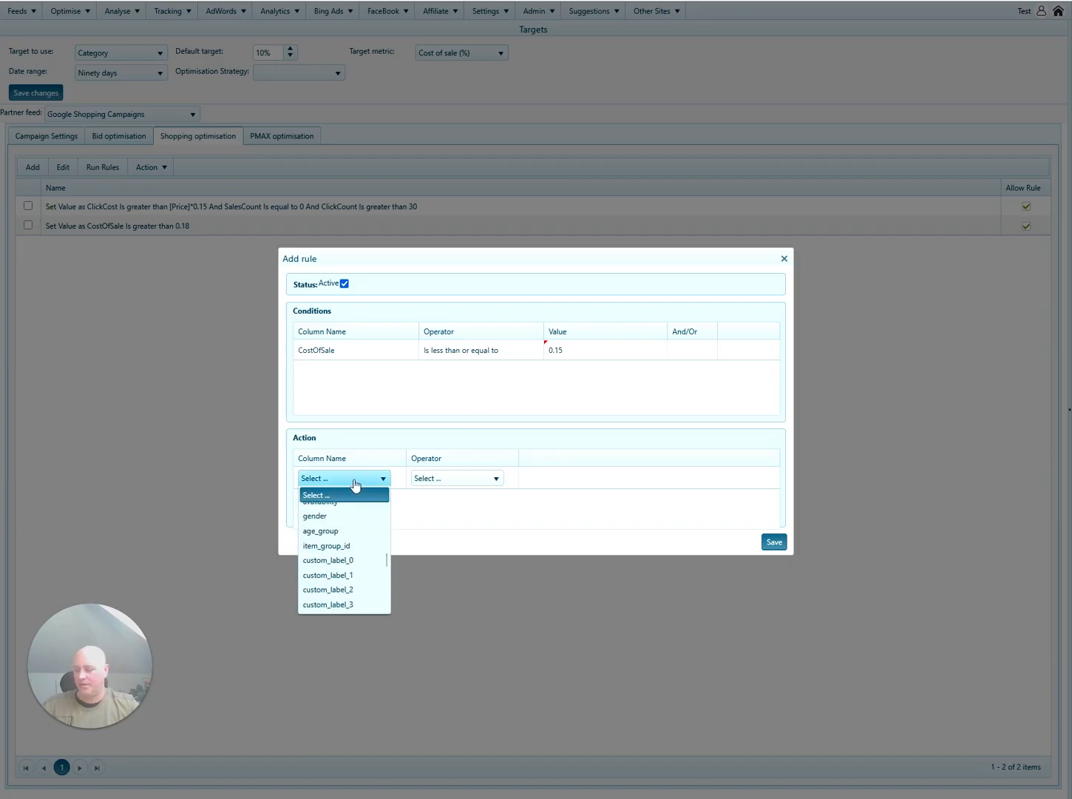
{"action": "left_click", "coordinate": [348, 605]}
{"action": "left_click", "coordinate": [457, 481]}
{"action": "left_click", "coordinate": [457, 510]}
{"action": "left_click", "coordinate": [633, 480]}
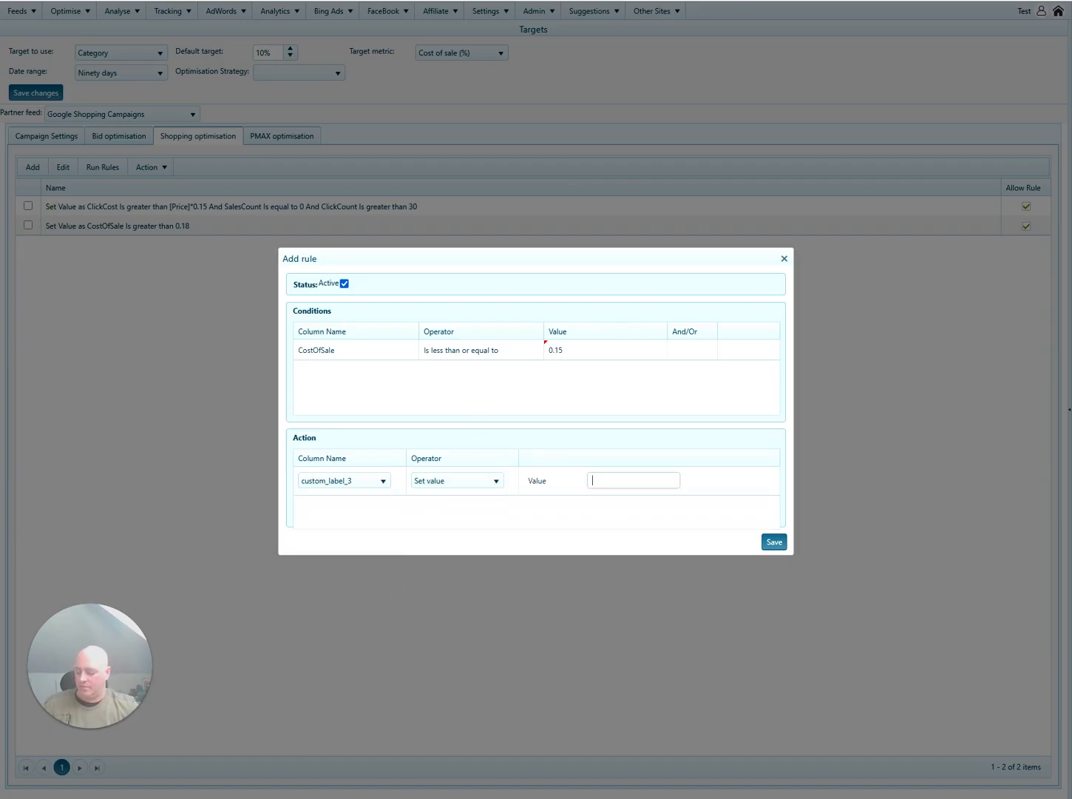
{"action": "type", "text": "Shopping"}
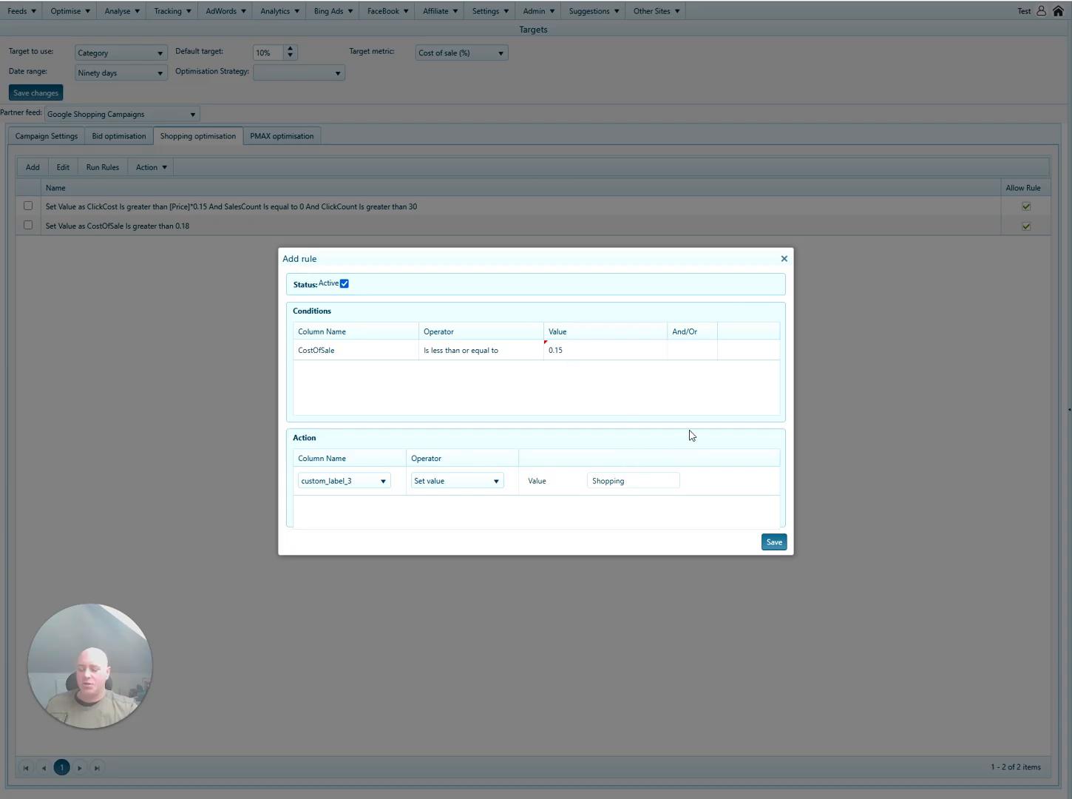
Add a second And-joined condition to the third rule: SalesCount Is greater than 0.
{"action": "left_click", "coordinate": [692, 353]}
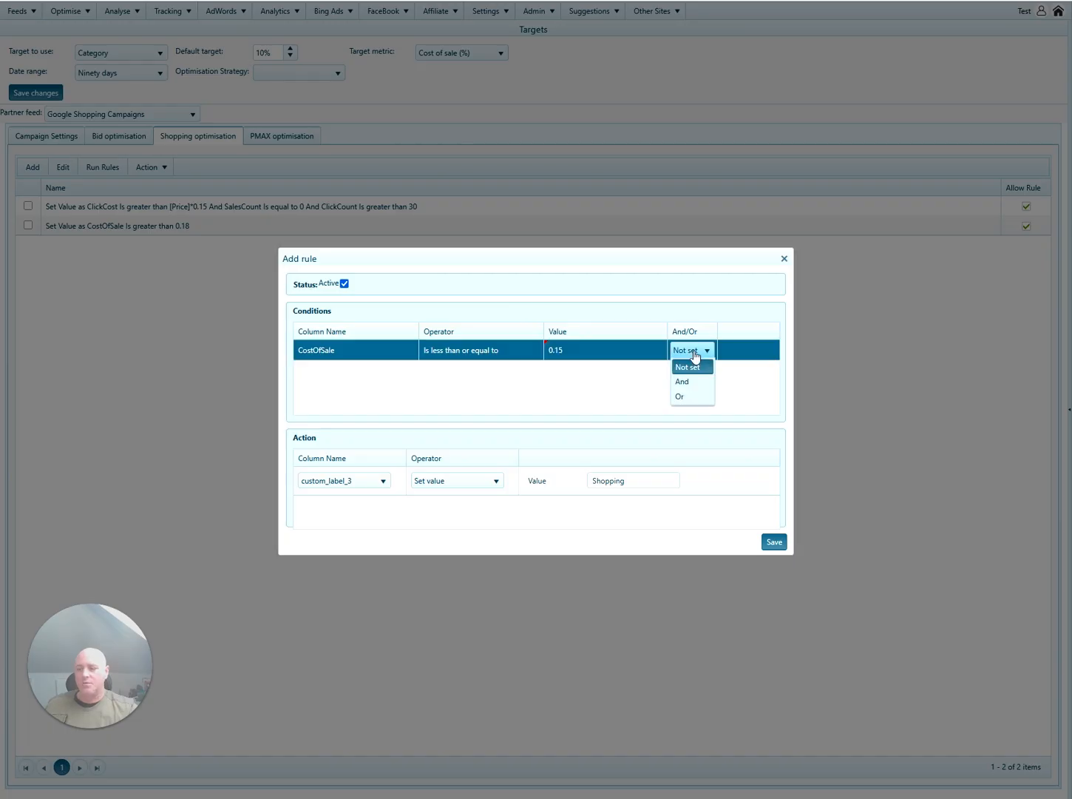
{"action": "left_click", "coordinate": [691, 381]}
{"action": "left_click", "coordinate": [396, 378]}
{"action": "left_click", "coordinate": [395, 377]}
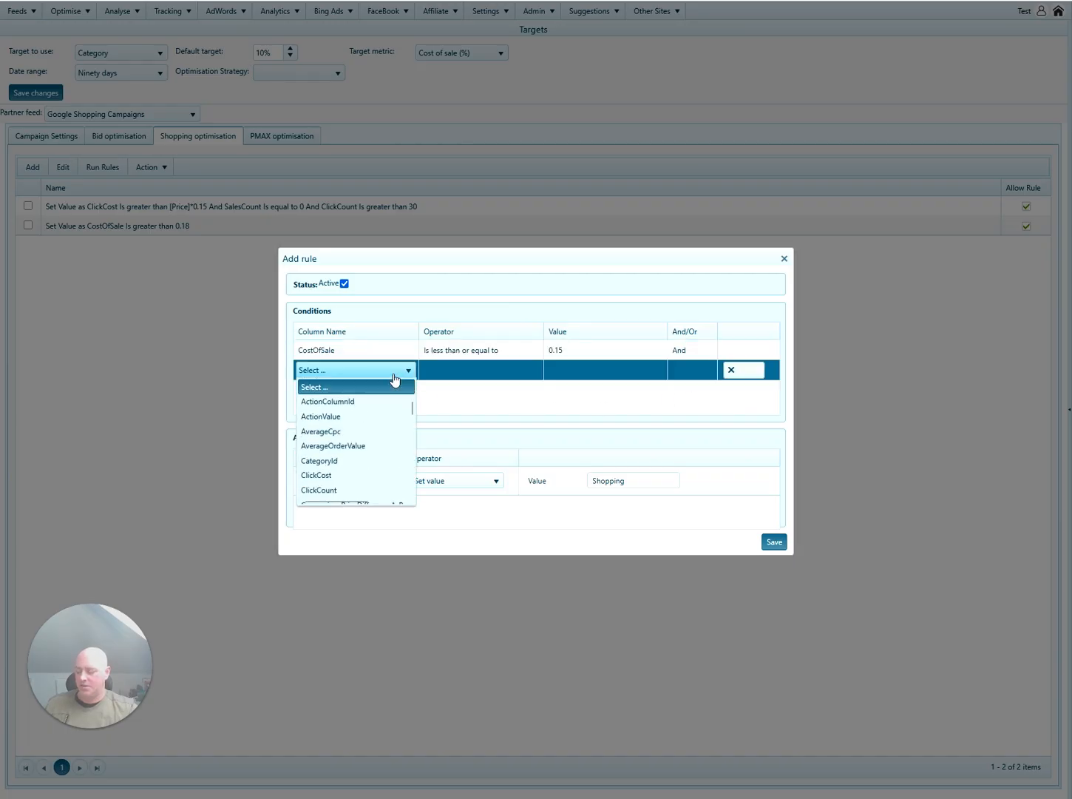
{"action": "key", "text": "s"}
{"action": "left_click", "coordinate": [498, 386]}
{"action": "left_click", "coordinate": [496, 376]}
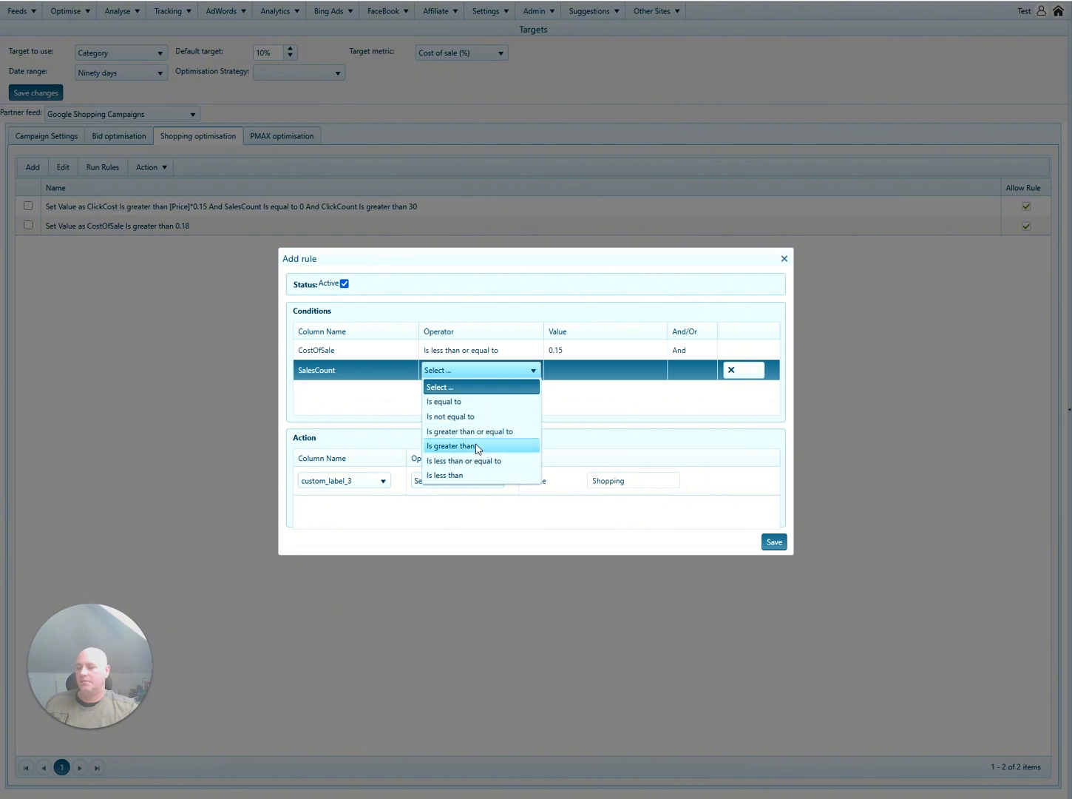
{"action": "left_click", "coordinate": [477, 447]}
{"action": "left_click", "coordinate": [586, 371]}
{"action": "type", "text": "0"}
{"action": "left_click", "coordinate": [578, 403]}
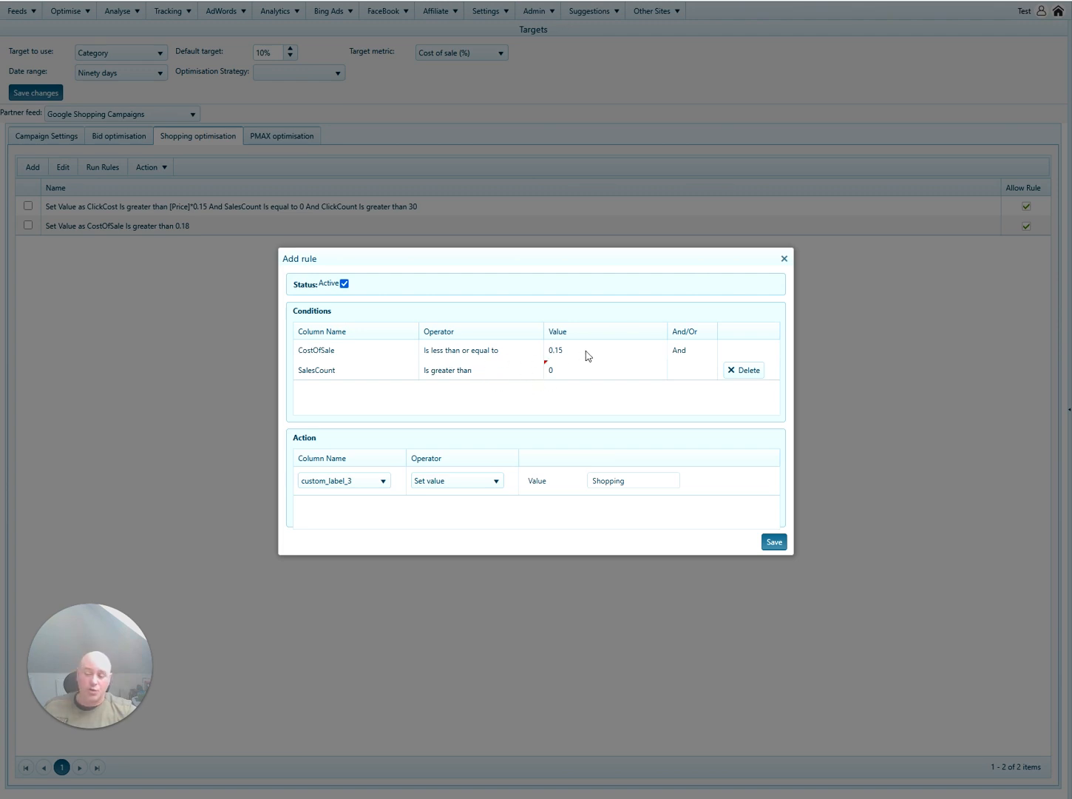
Save the CostOfSale/SalesCount good-performer rule, then select the ClickCost poor-performance rule in the Shopping list.
{"action": "left_click", "coordinate": [772, 543]}
{"action": "left_click", "coordinate": [291, 138]}
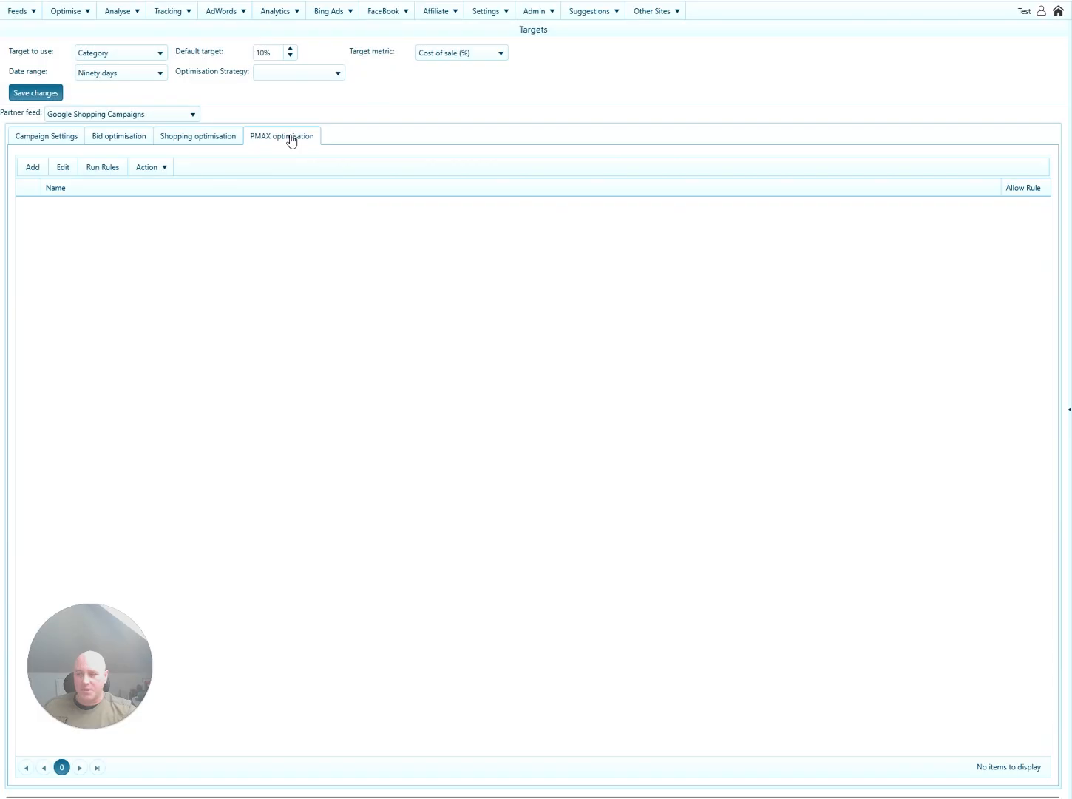
{"action": "left_click", "coordinate": [218, 142]}
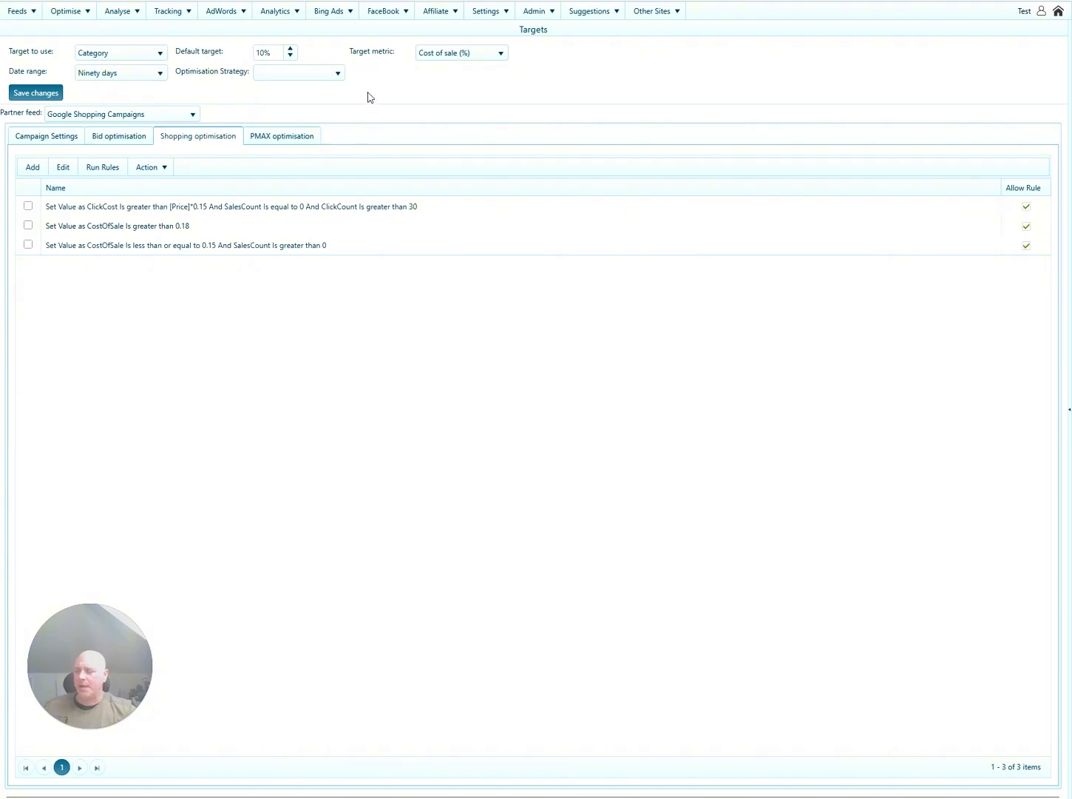
{"action": "left_click", "coordinate": [293, 140]}
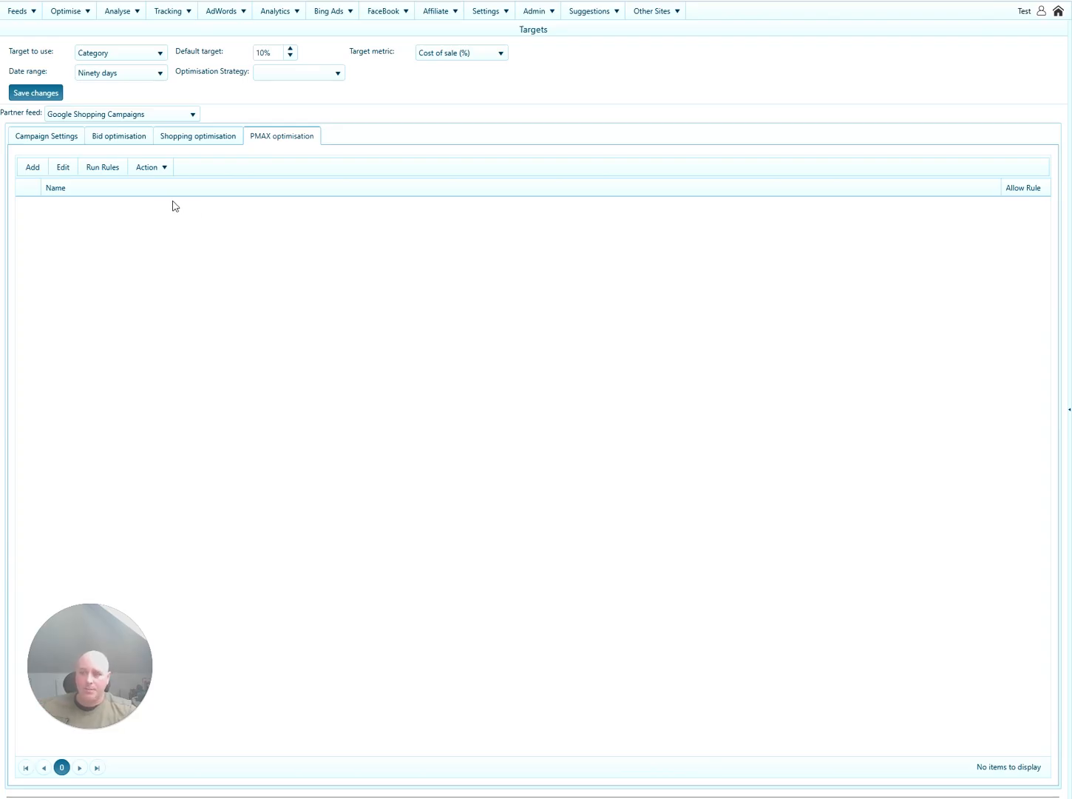
{"action": "left_click", "coordinate": [210, 140]}
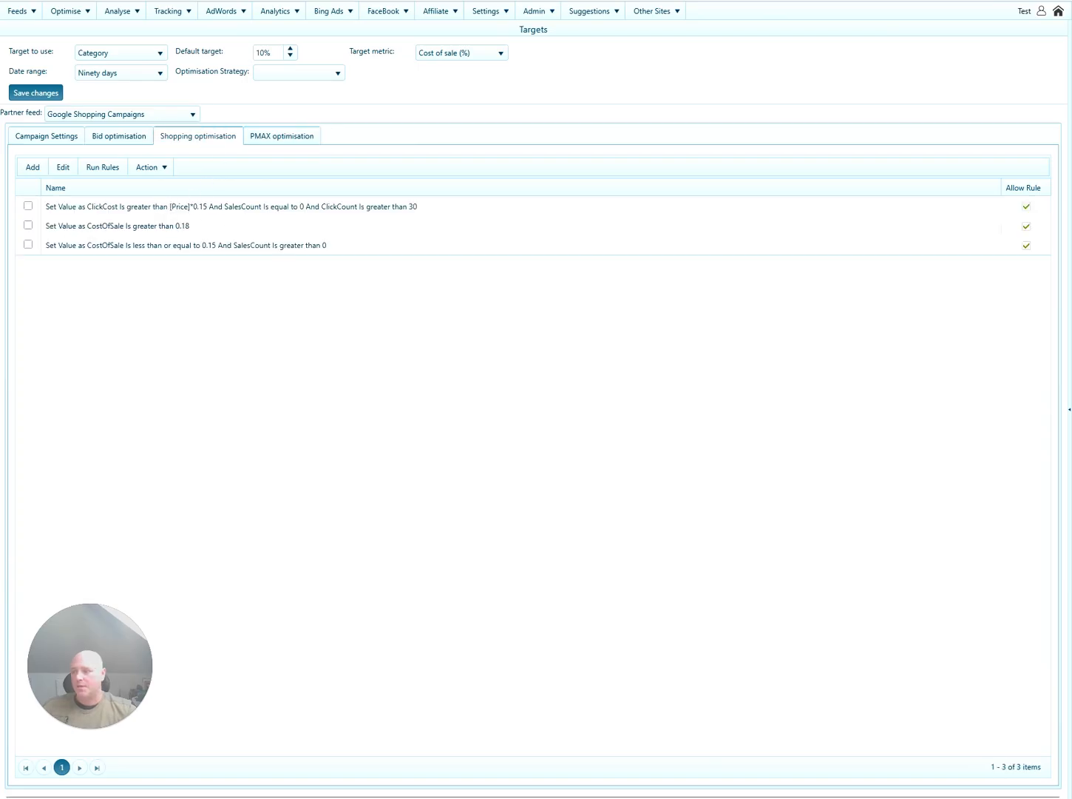
{"action": "left_click", "coordinate": [71, 207]}
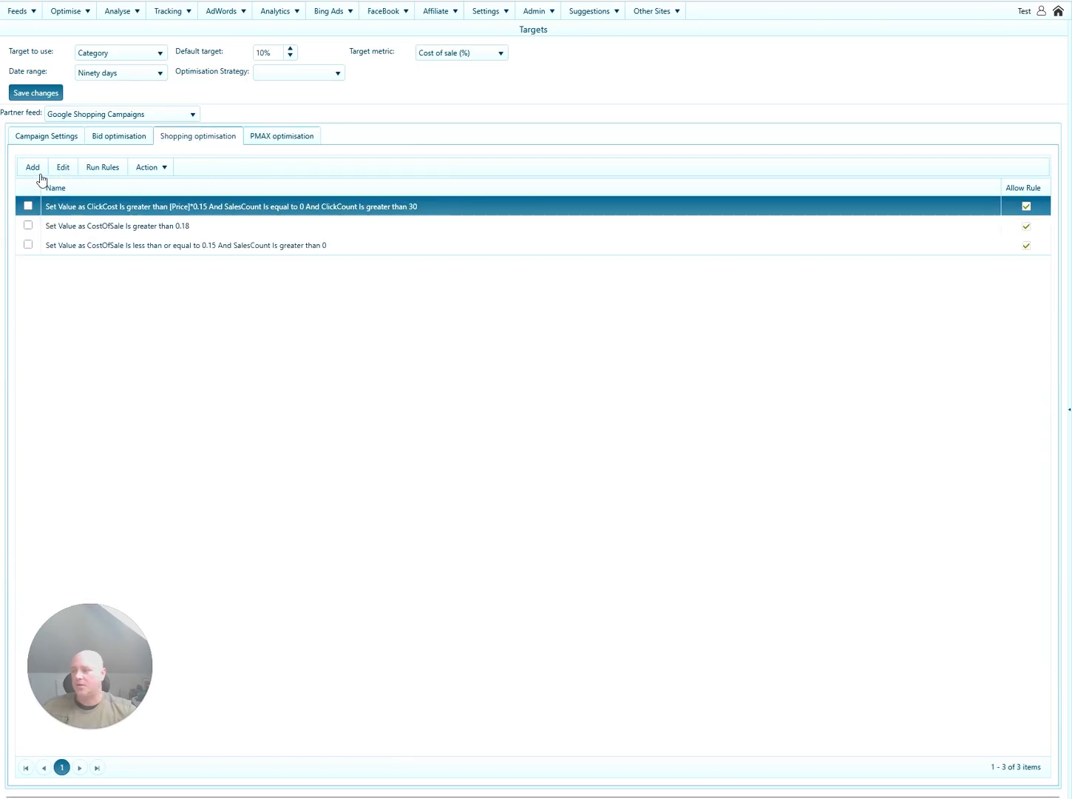
Open the ClickCost rule and review its action column list, keeping custom_label_3.
{"action": "left_click", "coordinate": [63, 168]}
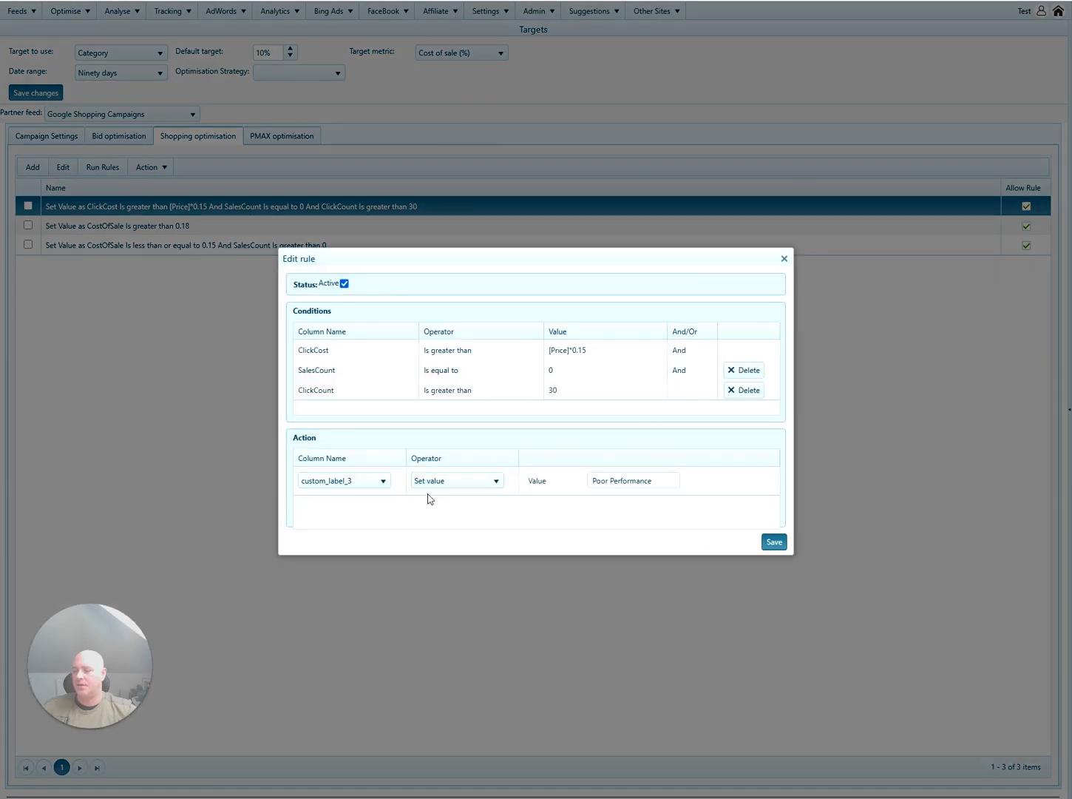
{"action": "left_click", "coordinate": [362, 481]}
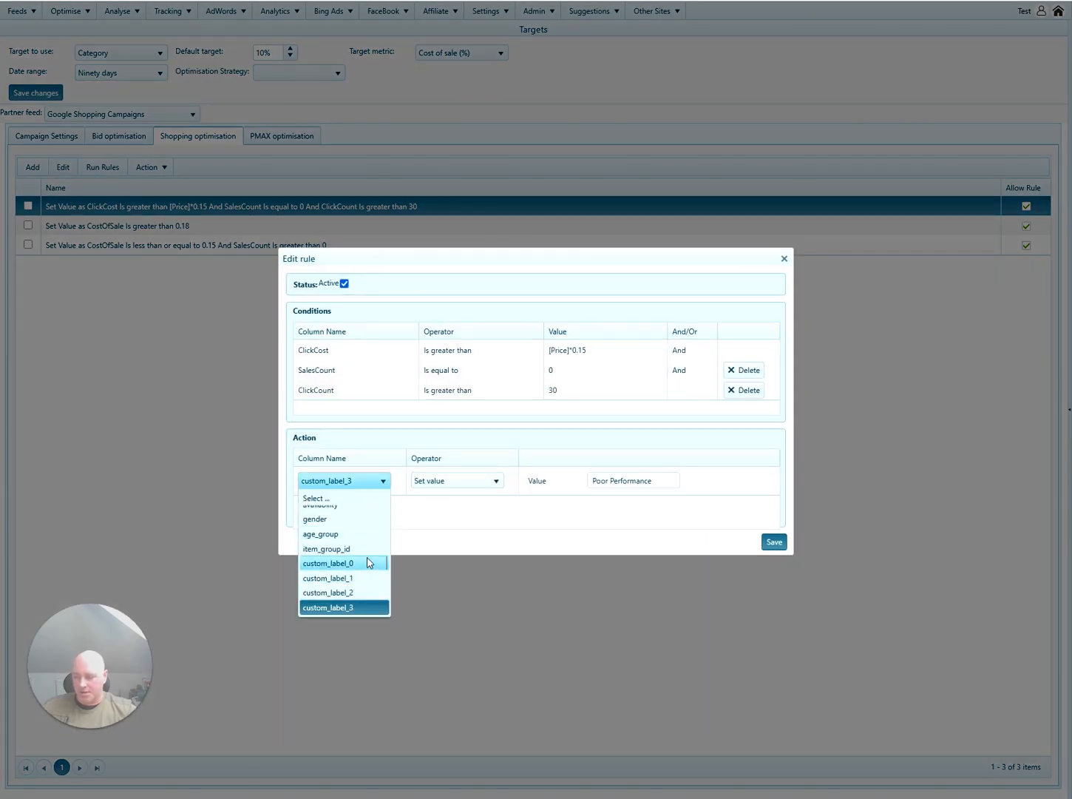
{"action": "scroll", "coordinate": [368, 566], "scroll_direction": "down", "scroll_amount": 5}
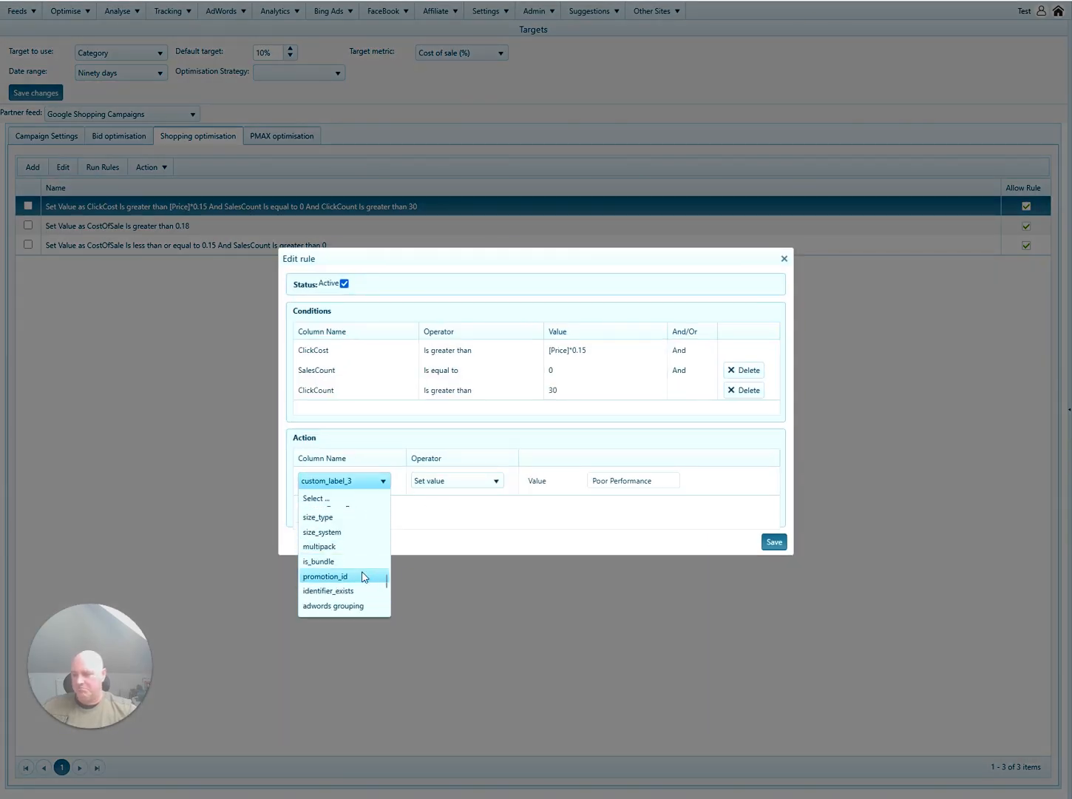
{"action": "scroll", "coordinate": [363, 577], "scroll_direction": "down", "scroll_amount": 4}
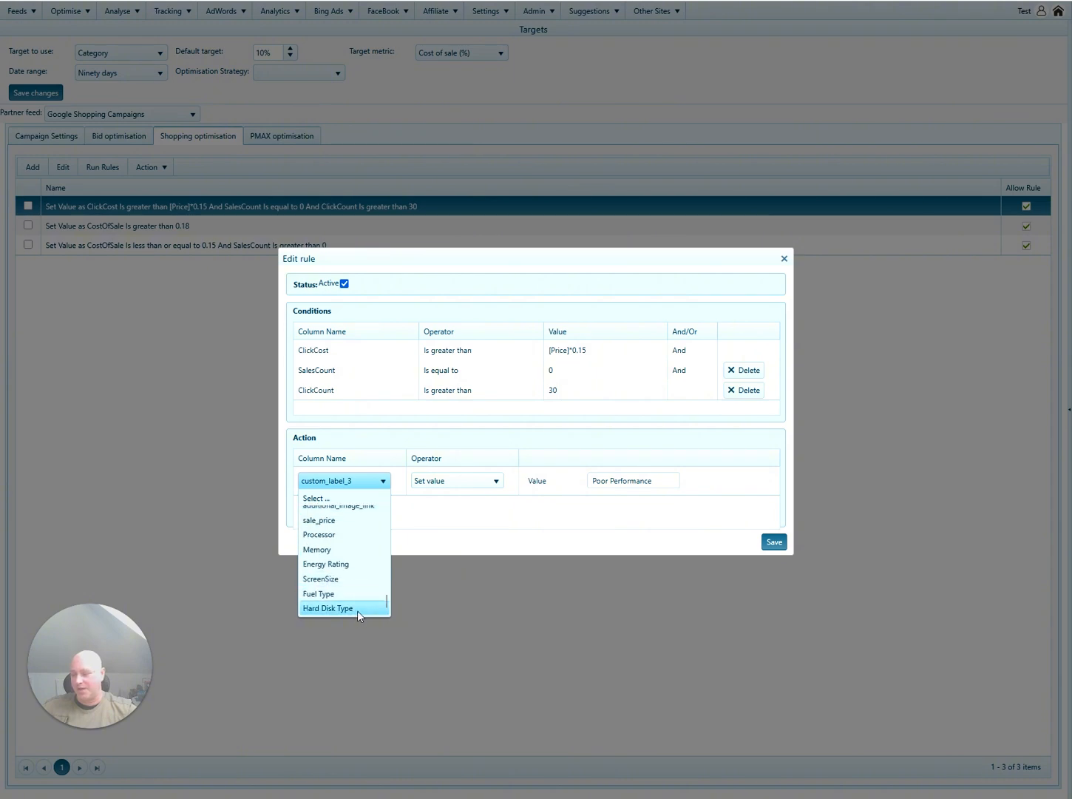
{"action": "scroll", "coordinate": [357, 610], "scroll_direction": "up", "scroll_amount": 8}
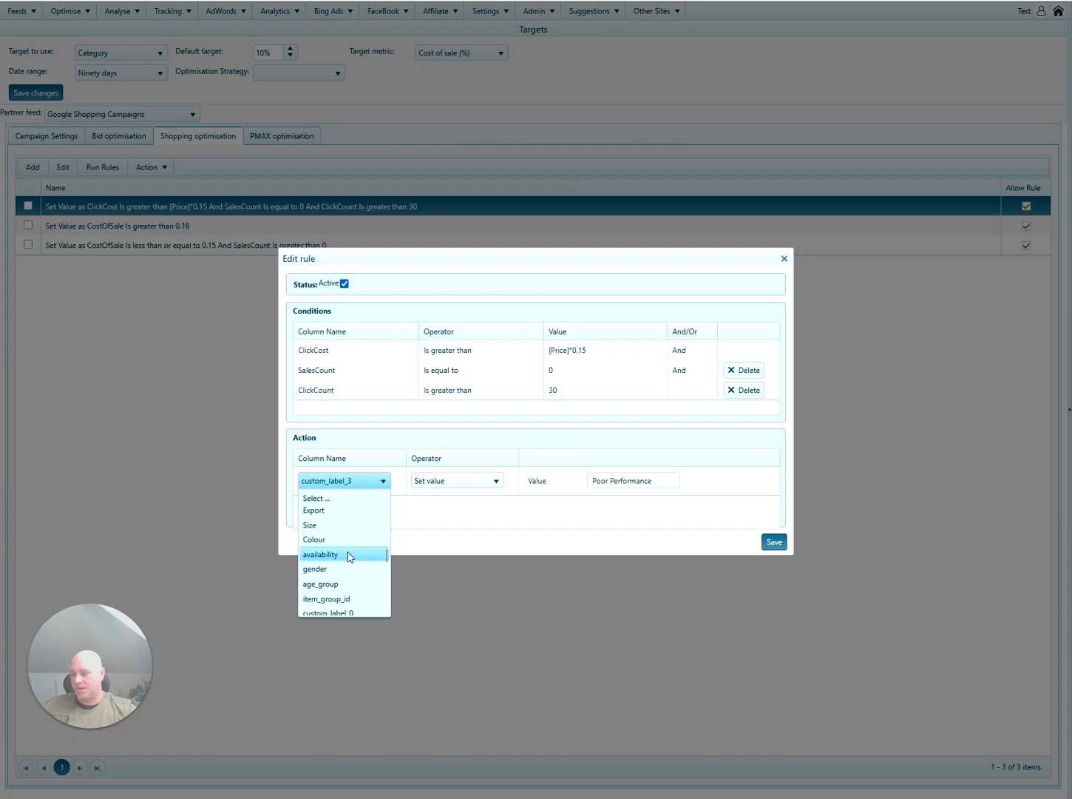
{"action": "scroll", "coordinate": [350, 557], "scroll_direction": "up", "scroll_amount": 2}
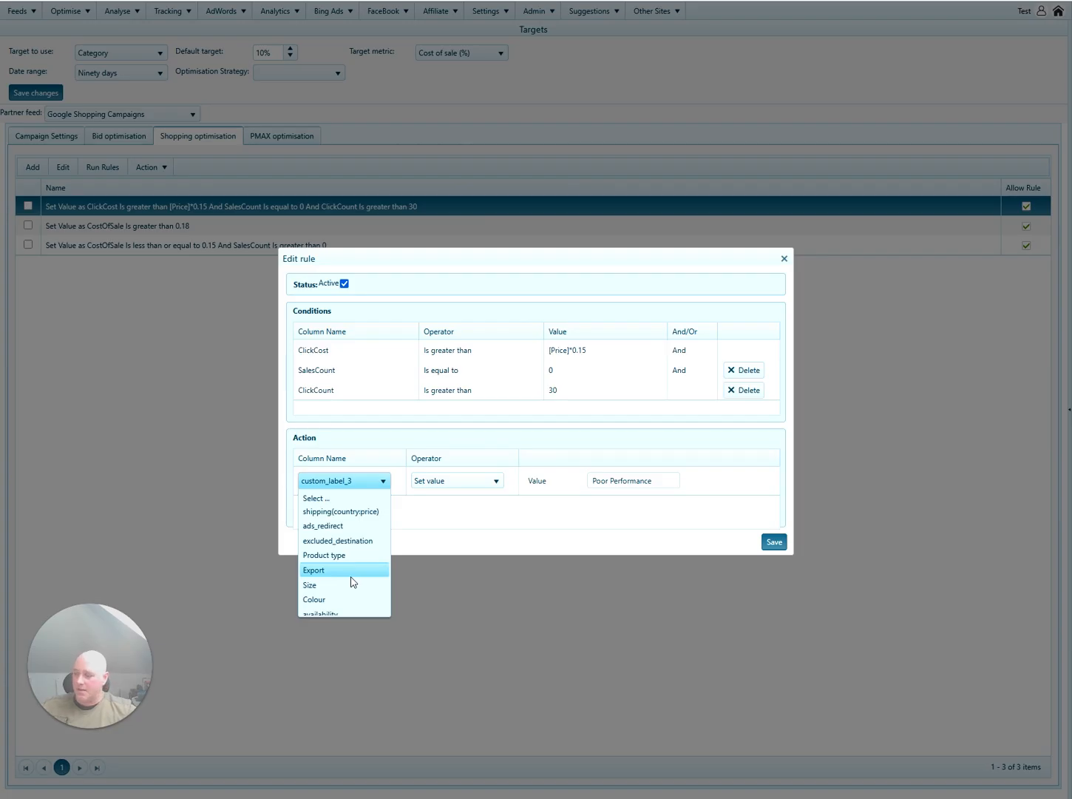
{"action": "scroll", "coordinate": [357, 583], "scroll_direction": "up", "scroll_amount": 2}
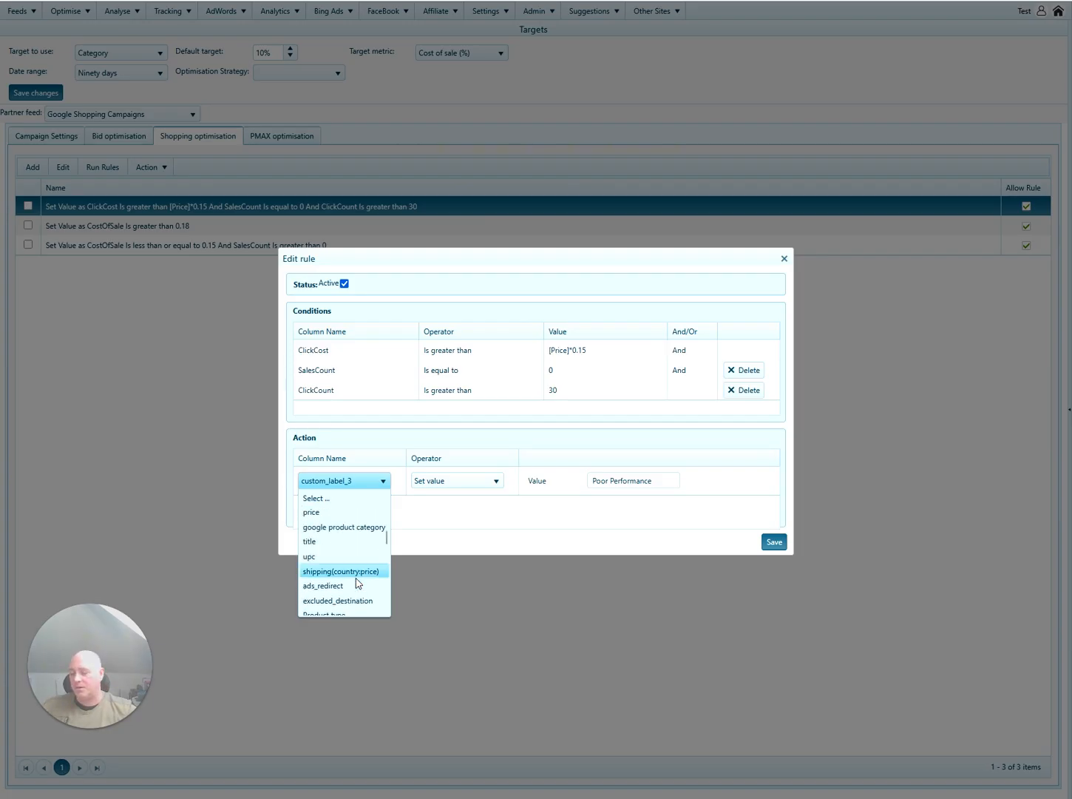
{"action": "scroll", "coordinate": [356, 584], "scroll_direction": "up", "scroll_amount": 3}
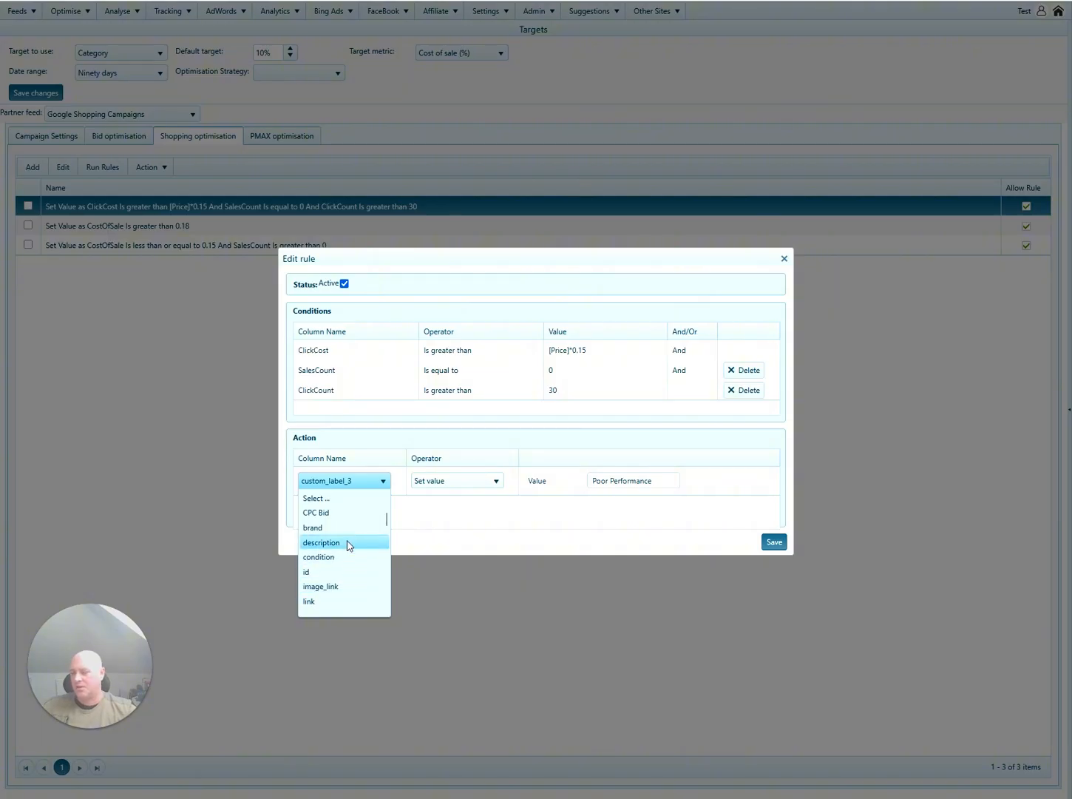
{"action": "left_click", "coordinate": [482, 534]}
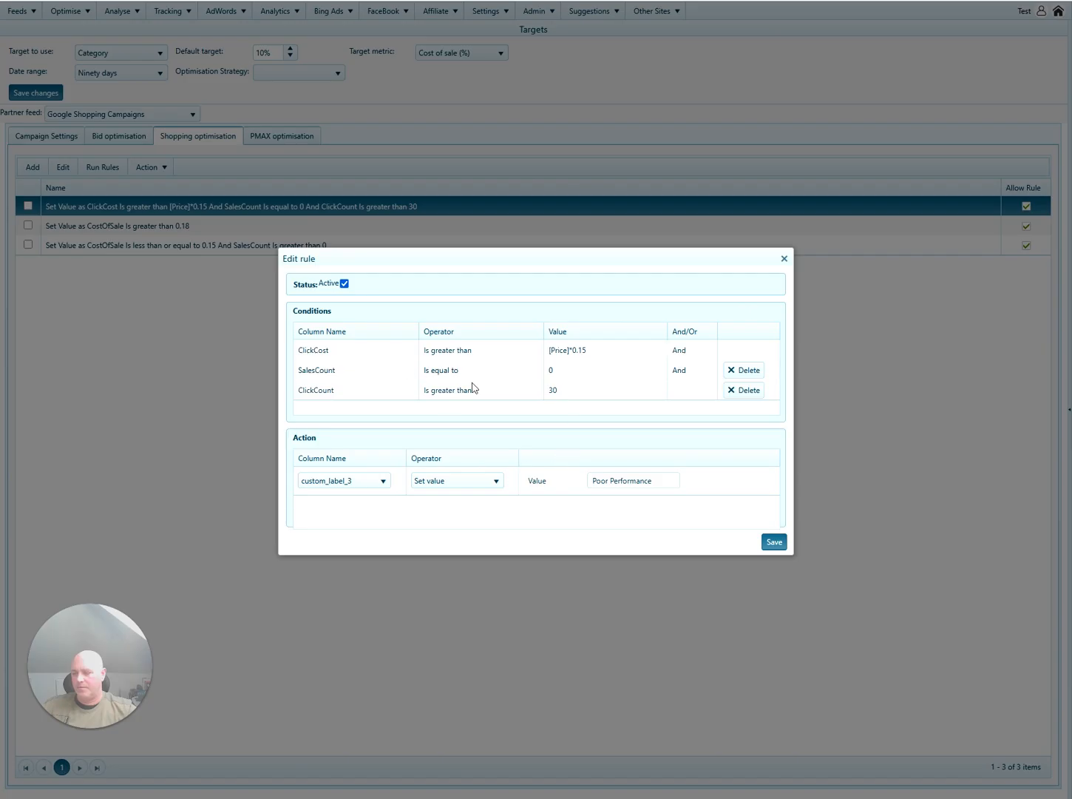
Review the condition column list, keep ClickCost, and close the rule editor unchanged.
{"action": "left_click", "coordinate": [377, 355]}
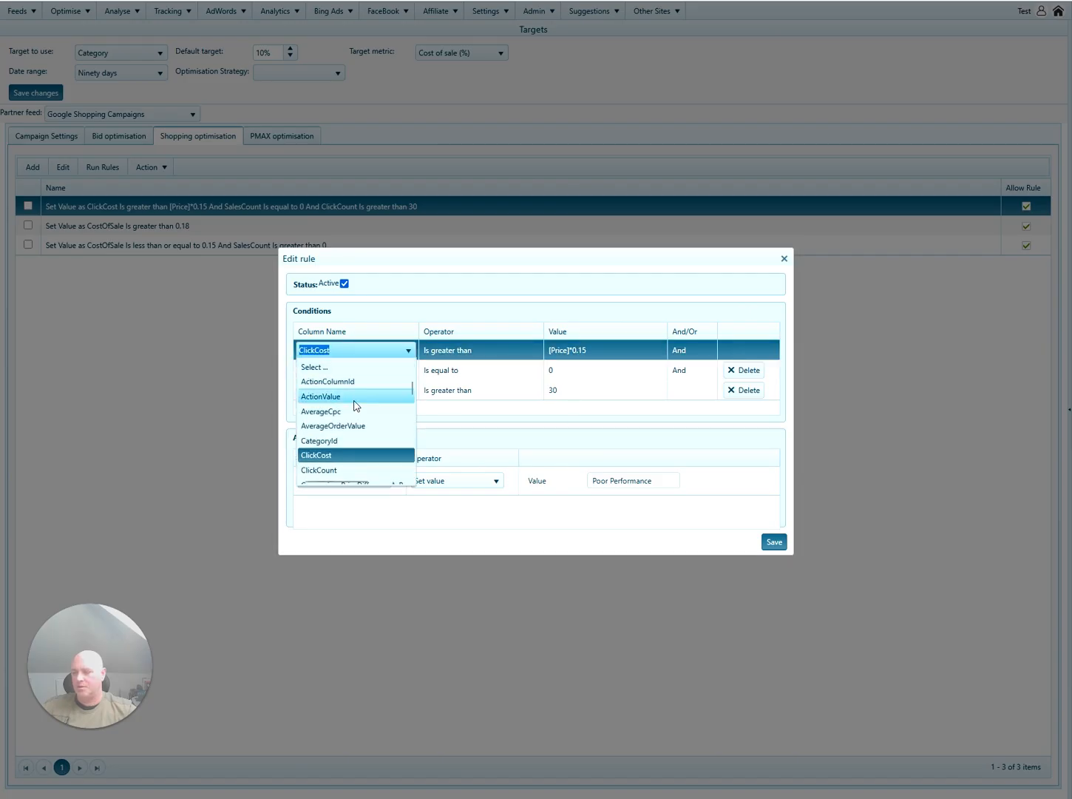
{"action": "scroll", "coordinate": [371, 422], "scroll_direction": "down", "scroll_amount": 2}
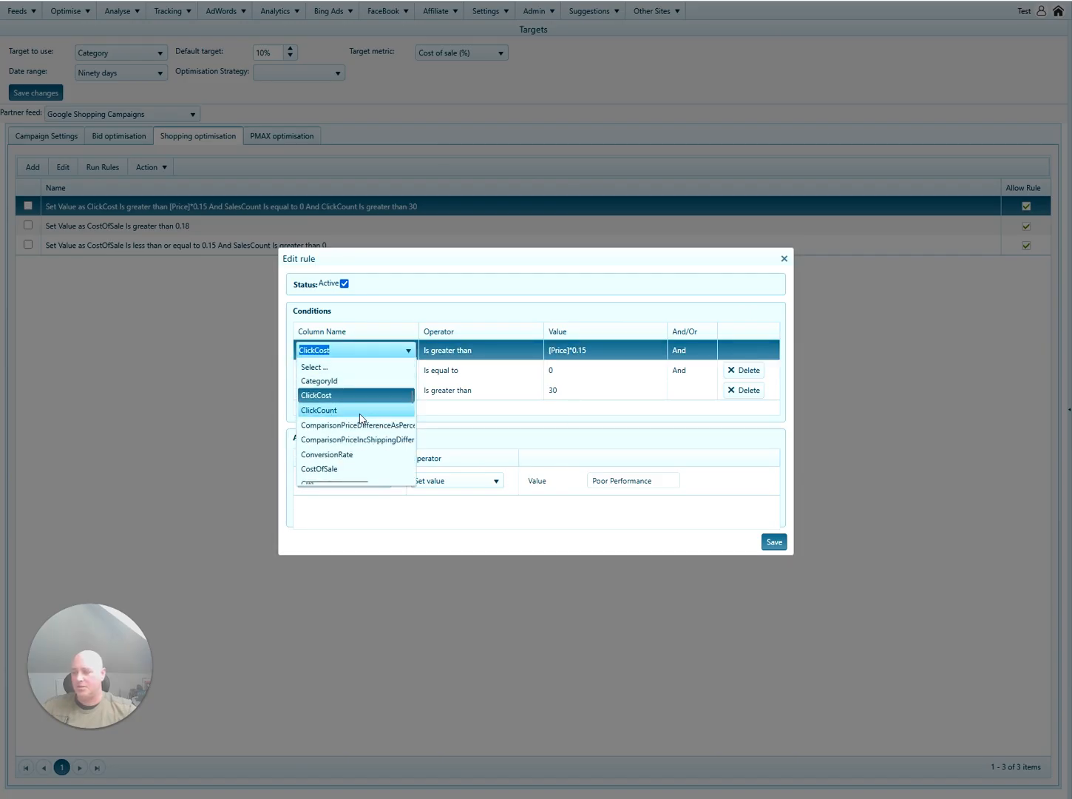
{"action": "scroll", "coordinate": [380, 421], "scroll_direction": "down", "scroll_amount": 2}
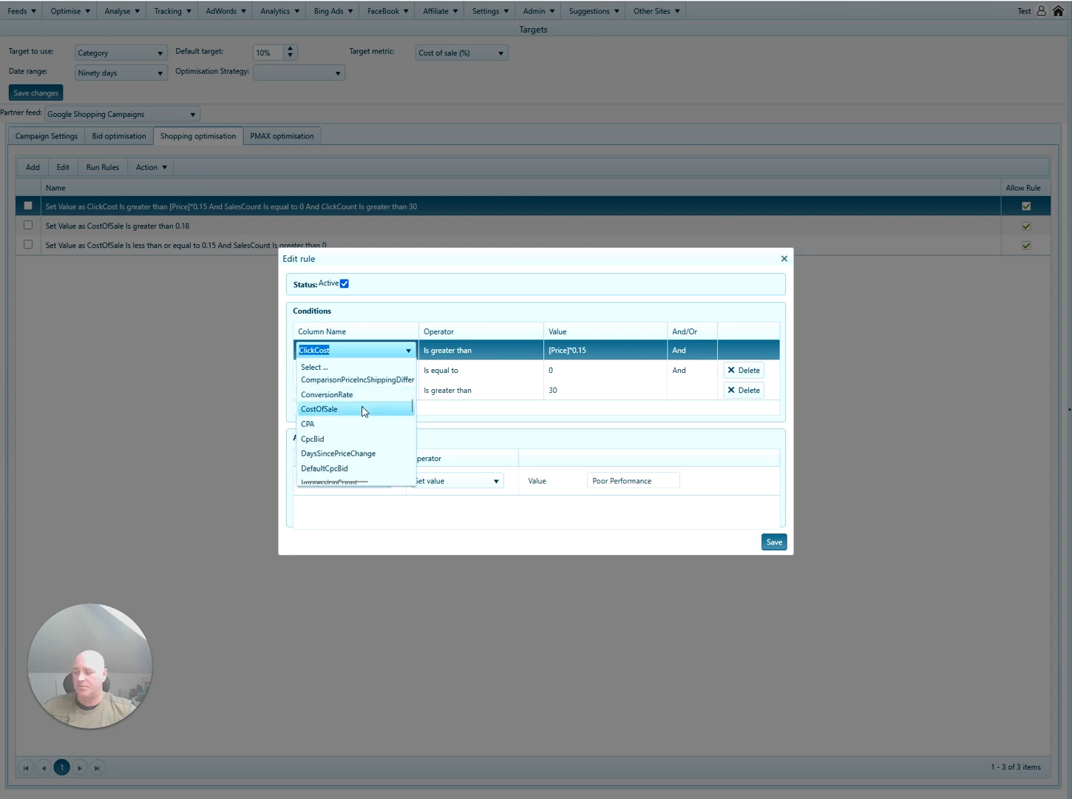
{"action": "scroll", "coordinate": [381, 414], "scroll_direction": "down", "scroll_amount": 2}
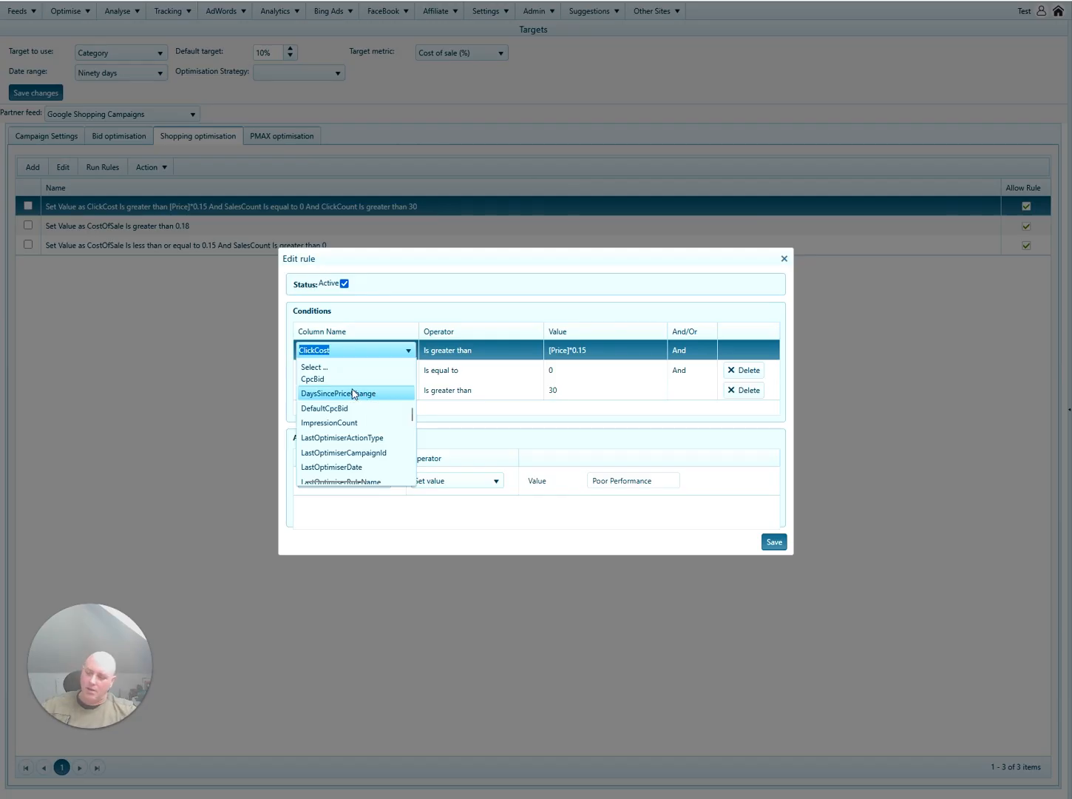
{"action": "scroll", "coordinate": [355, 398], "scroll_direction": "down", "scroll_amount": 4}
{"action": "scroll", "coordinate": [382, 405], "scroll_direction": "down", "scroll_amount": 5}
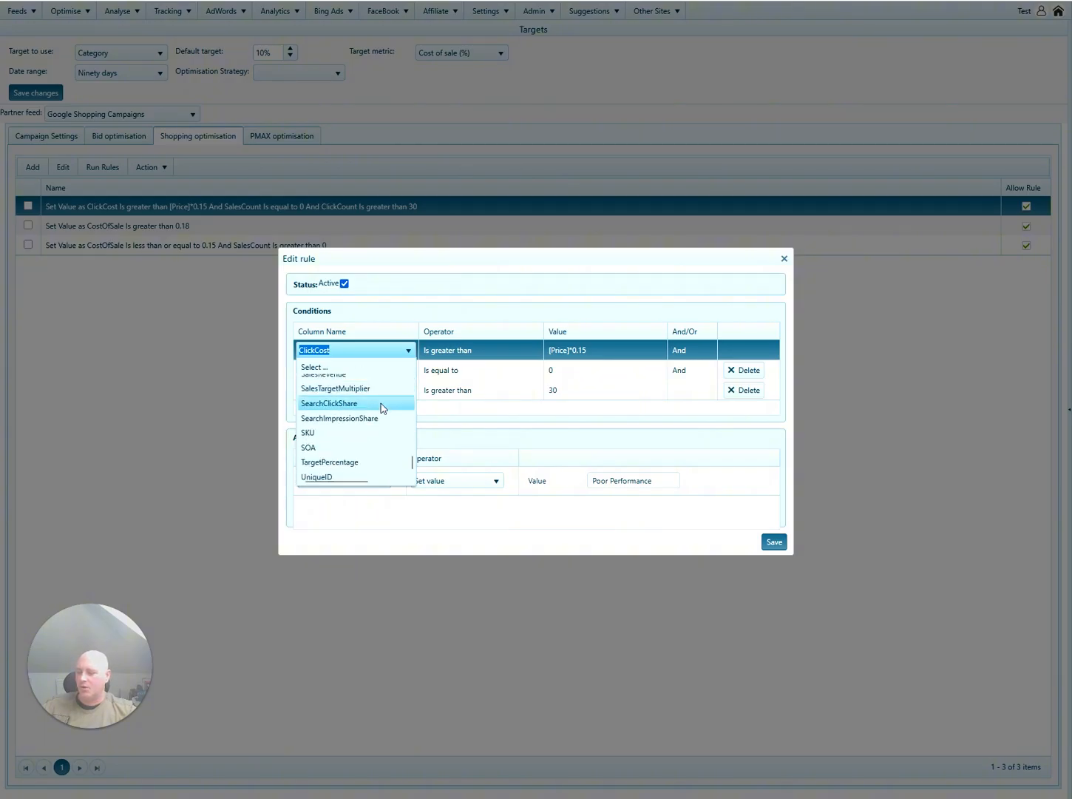
{"action": "scroll", "coordinate": [381, 444], "scroll_direction": "up", "scroll_amount": 4}
{"action": "scroll", "coordinate": [379, 462], "scroll_direction": "up", "scroll_amount": 7}
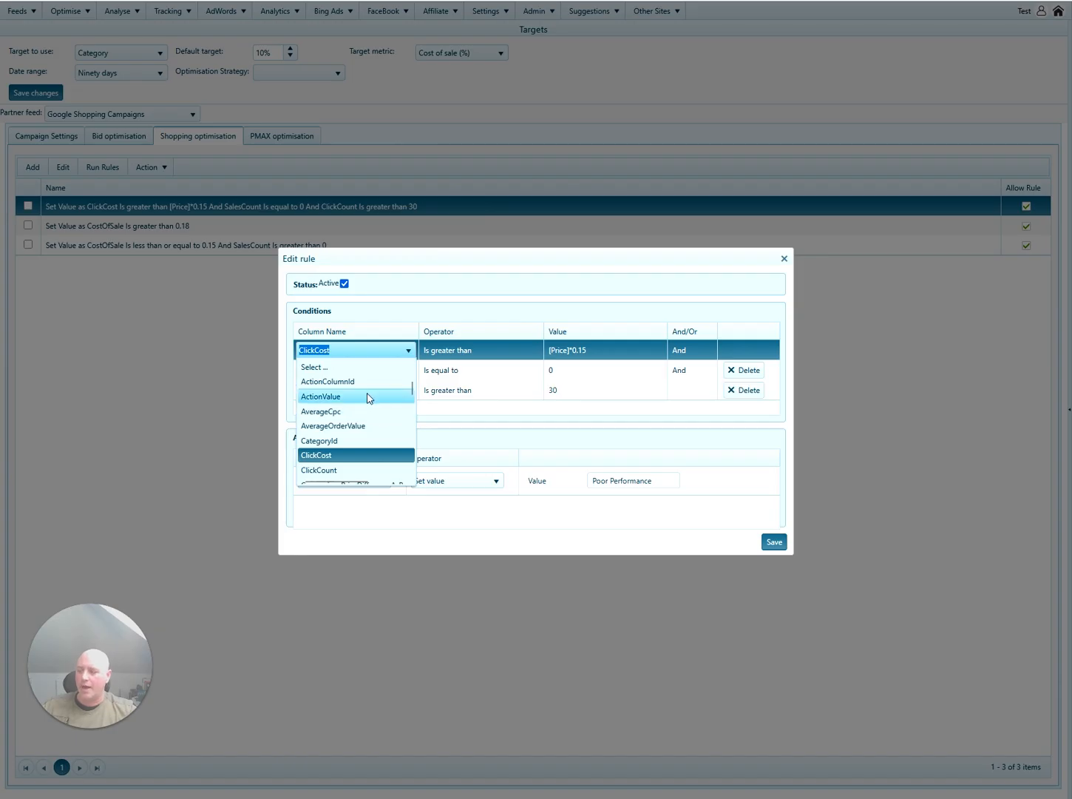
{"action": "left_click", "coordinate": [482, 303]}
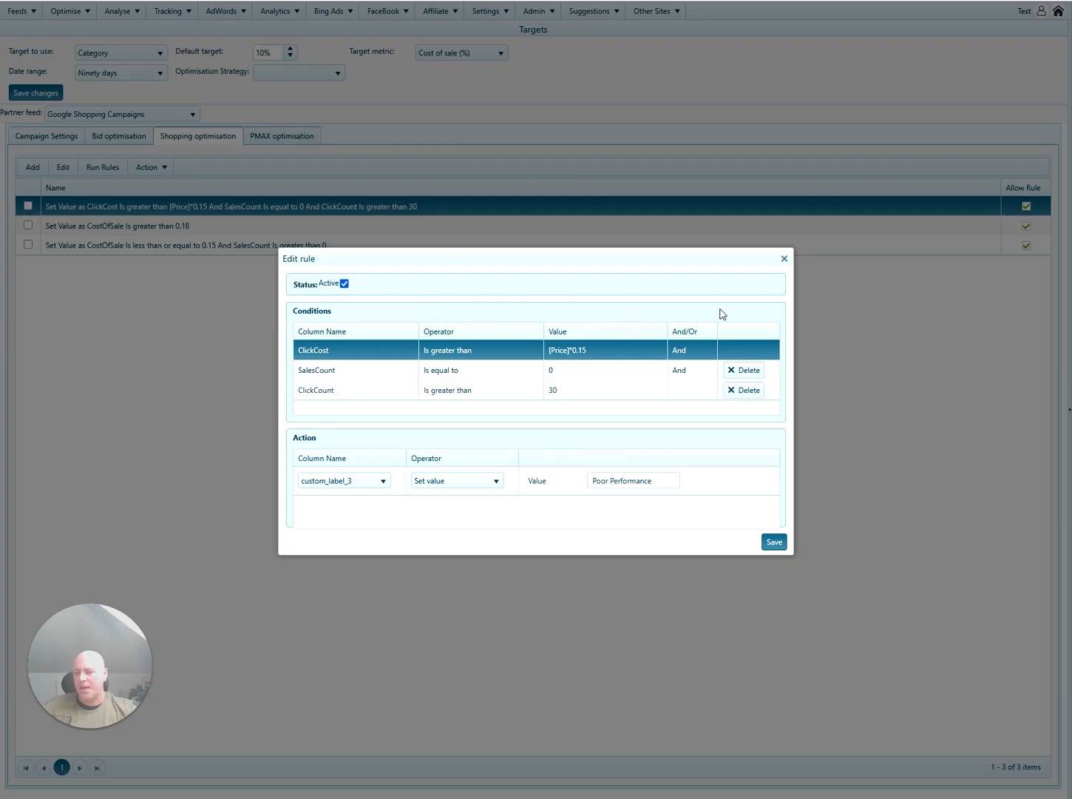
{"action": "left_click", "coordinate": [784, 259]}
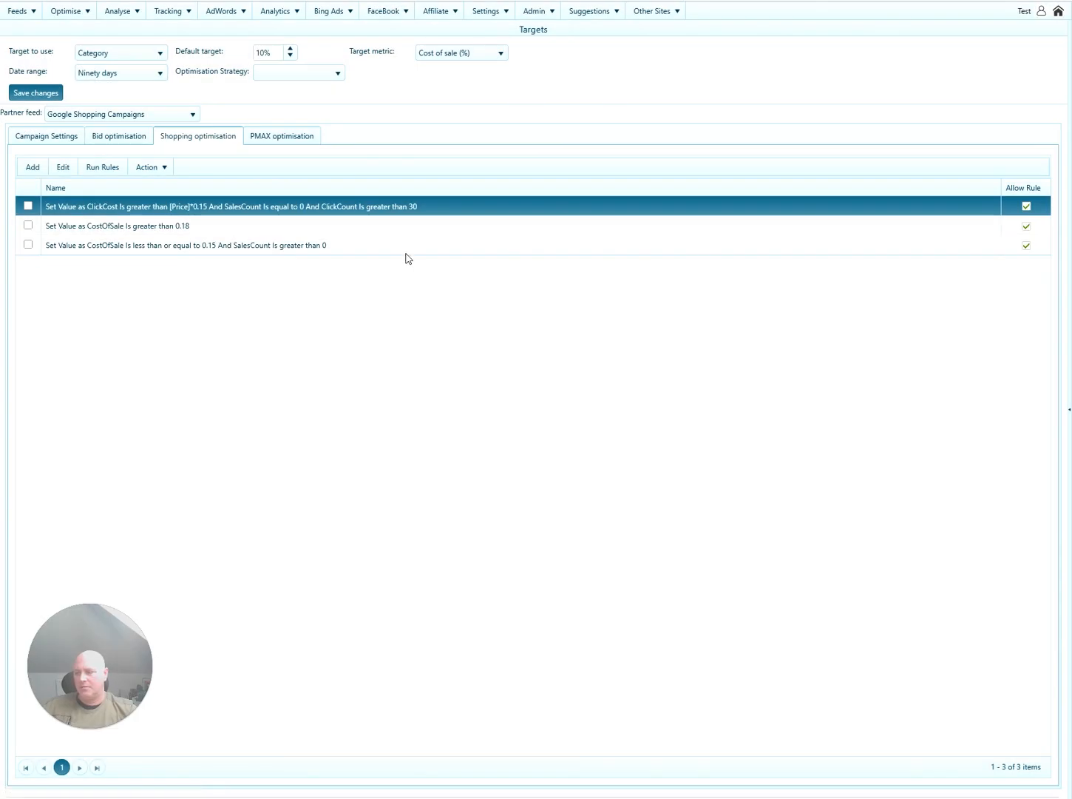
Create a new active rule with the condition ImpressionCount Is less than 250.
{"action": "left_click", "coordinate": [358, 245]}
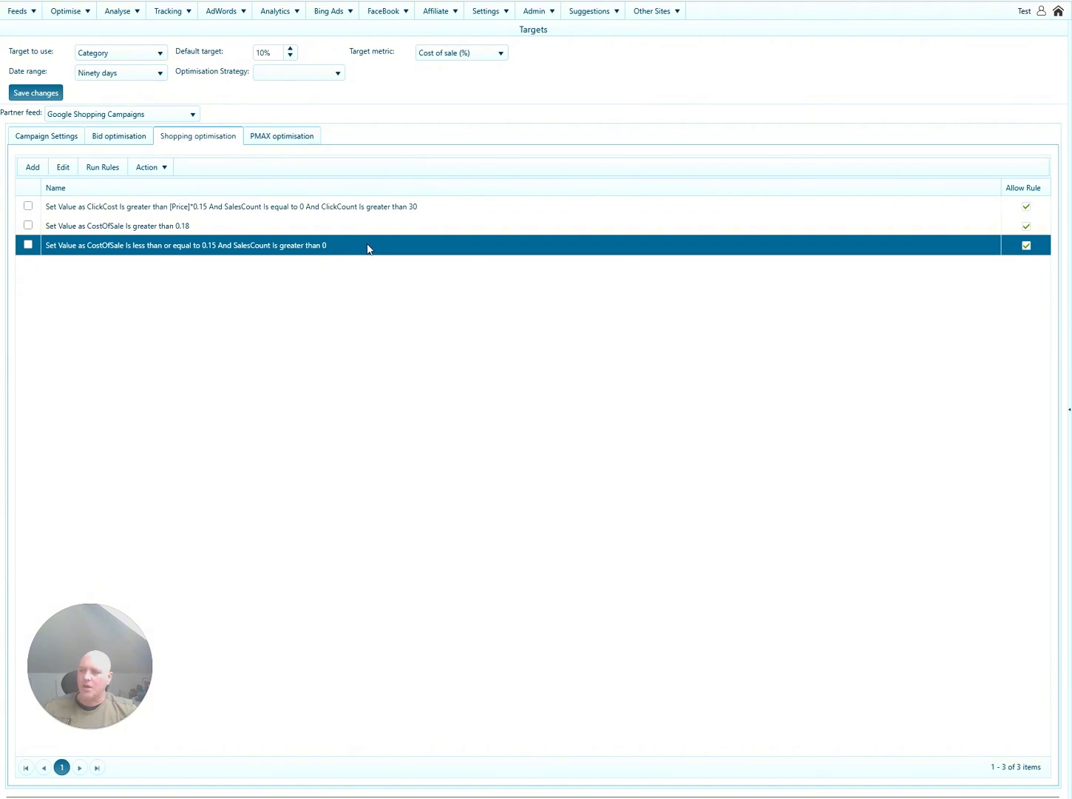
{"action": "left_click", "coordinate": [33, 168]}
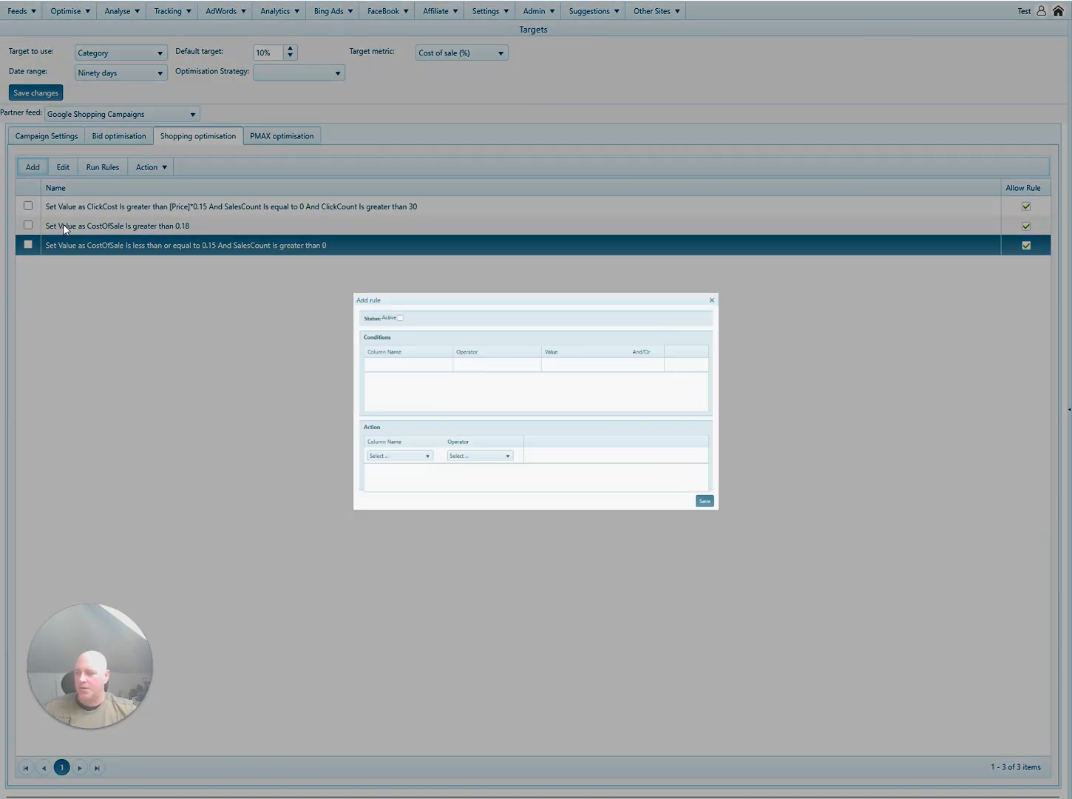
{"action": "left_click", "coordinate": [362, 353]}
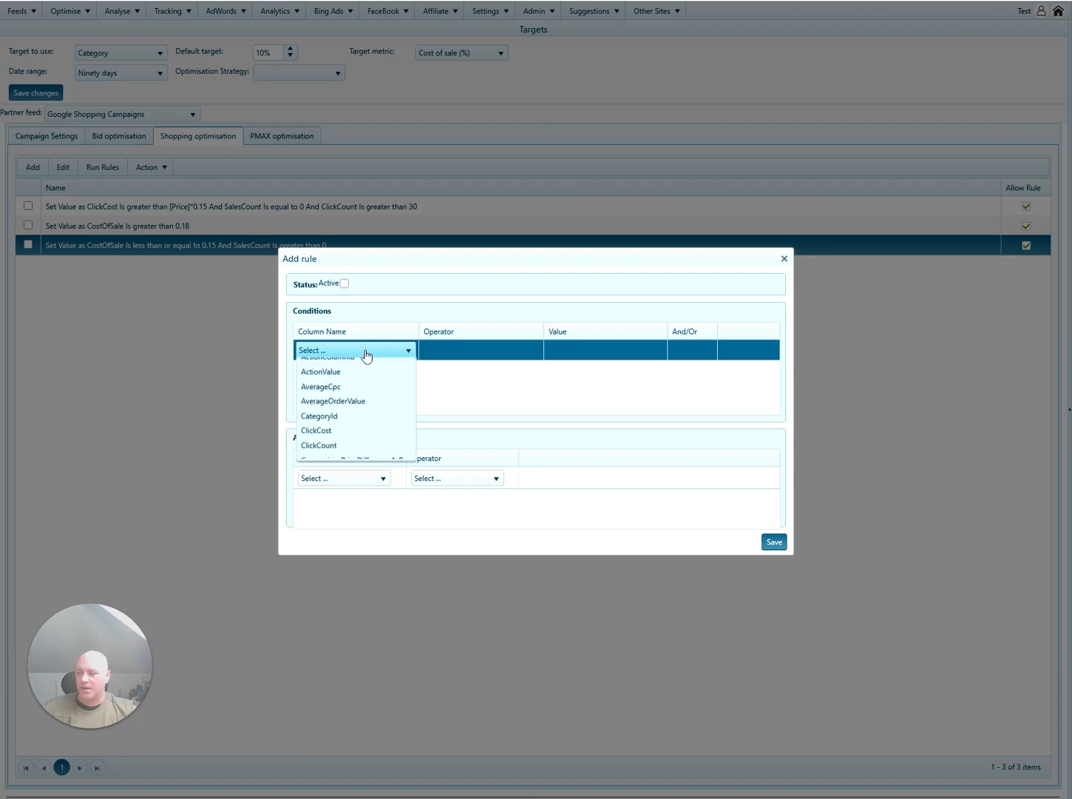
{"action": "key", "text": "i"}
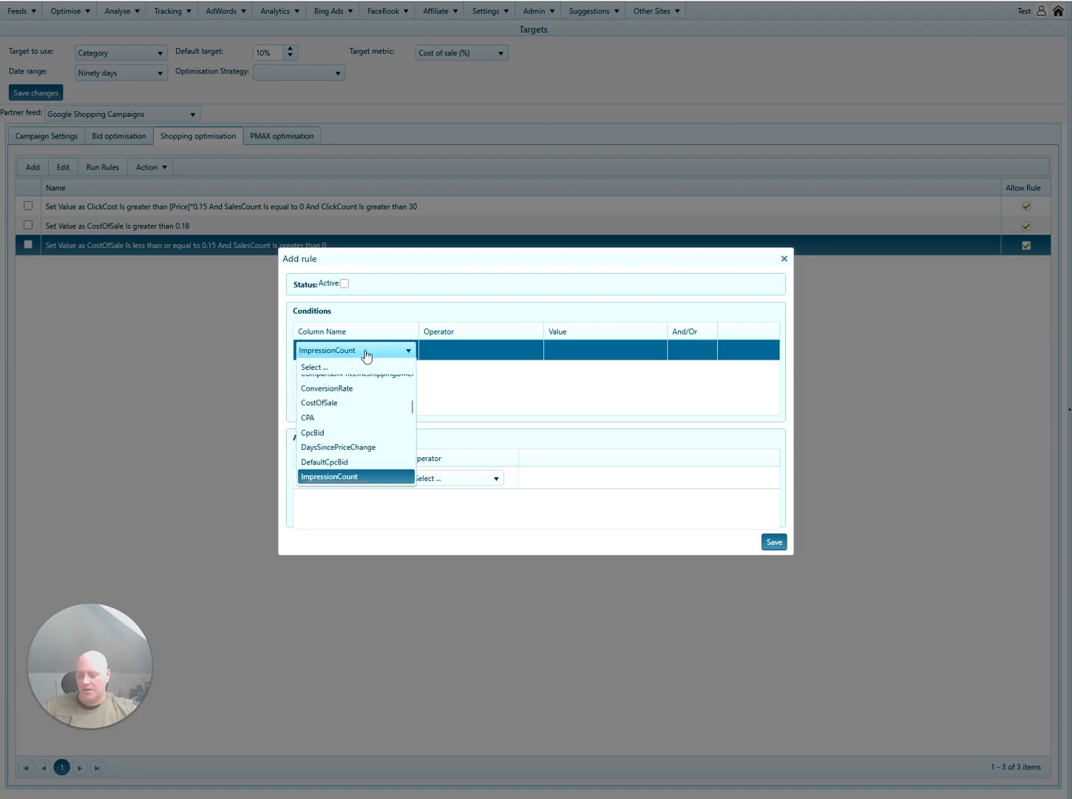
{"action": "left_click", "coordinate": [367, 357]}
{"action": "left_click", "coordinate": [494, 359]}
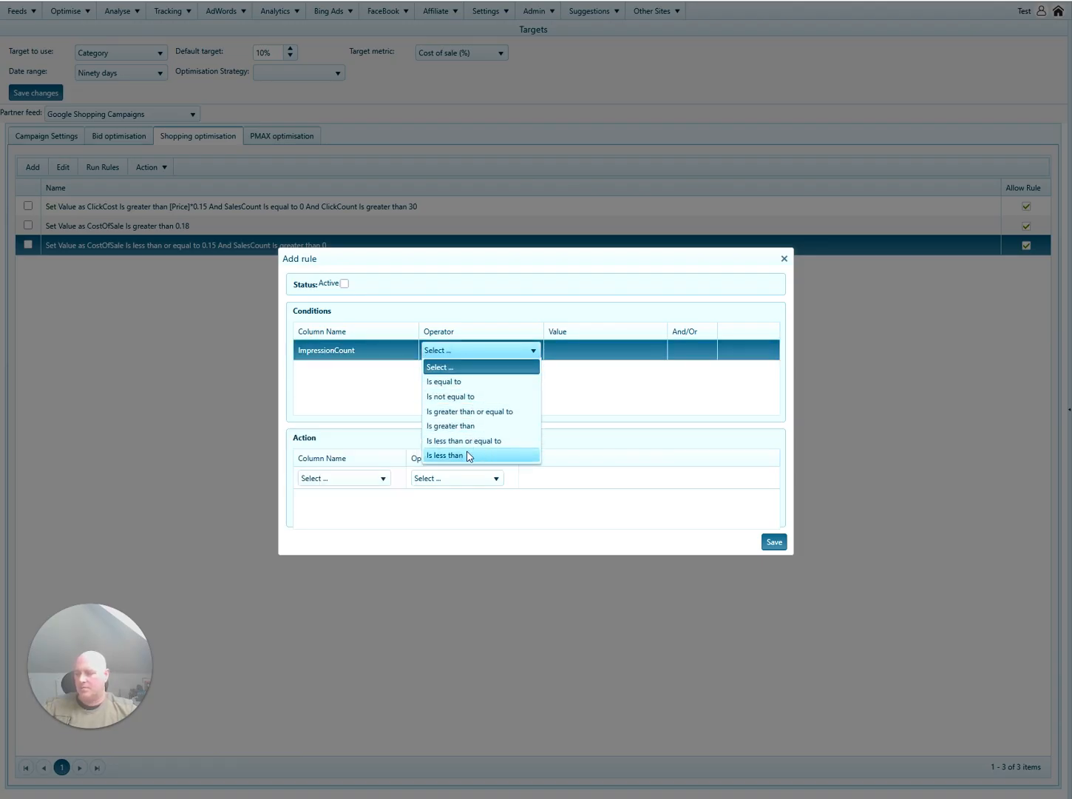
{"action": "left_click", "coordinate": [467, 455]}
{"action": "left_click", "coordinate": [345, 284]}
{"action": "left_click", "coordinate": [572, 358]}
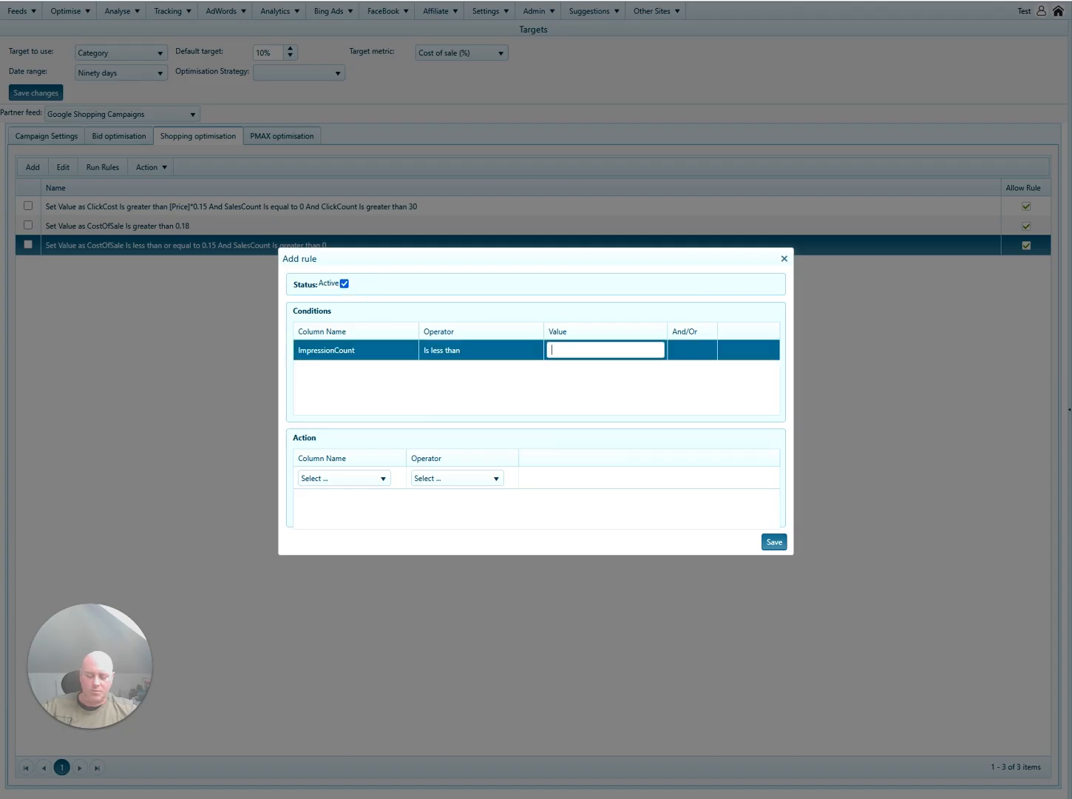
{"action": "type", "text": "250"}
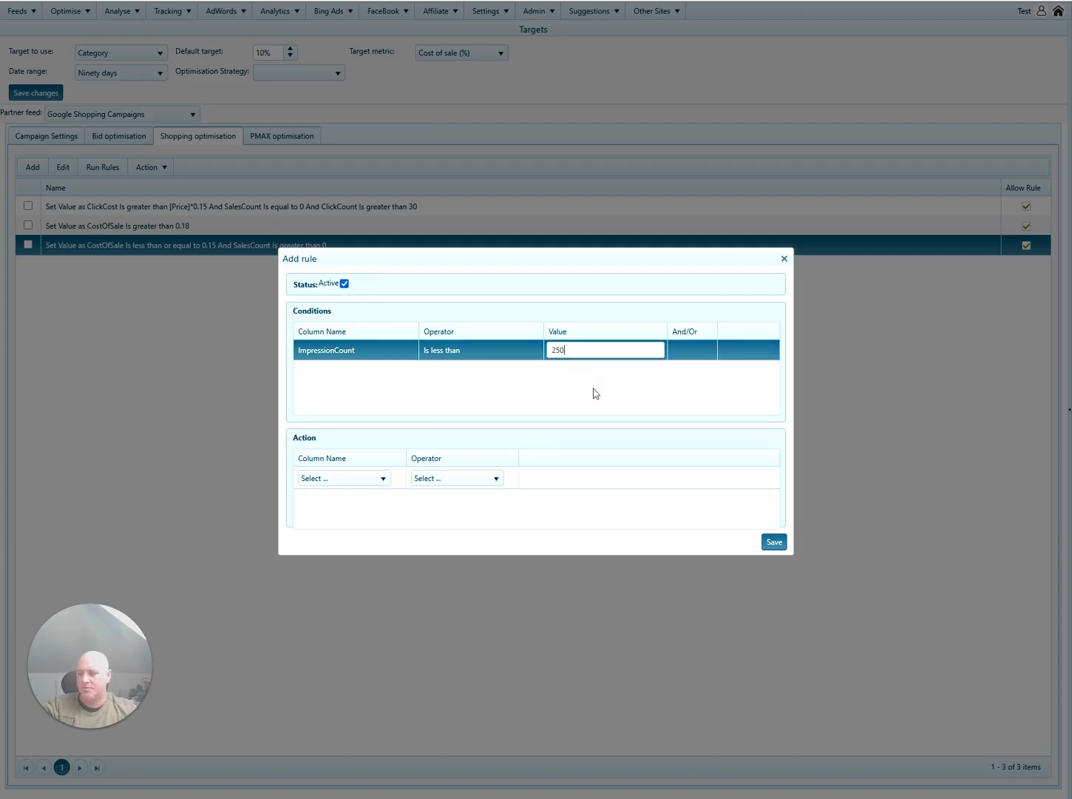
{"action": "left_click", "coordinate": [595, 393]}
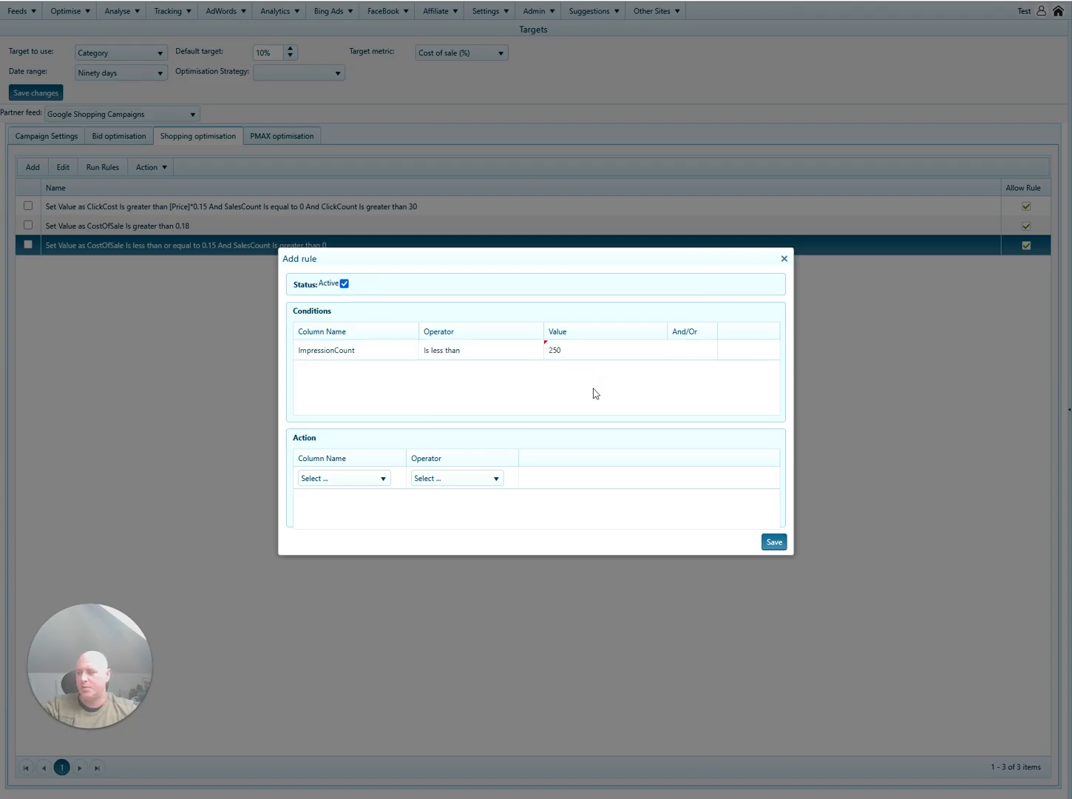
Make the rule set custom_label_3 to the fixed value 'Low Impressions'.
{"action": "left_click", "coordinate": [367, 480]}
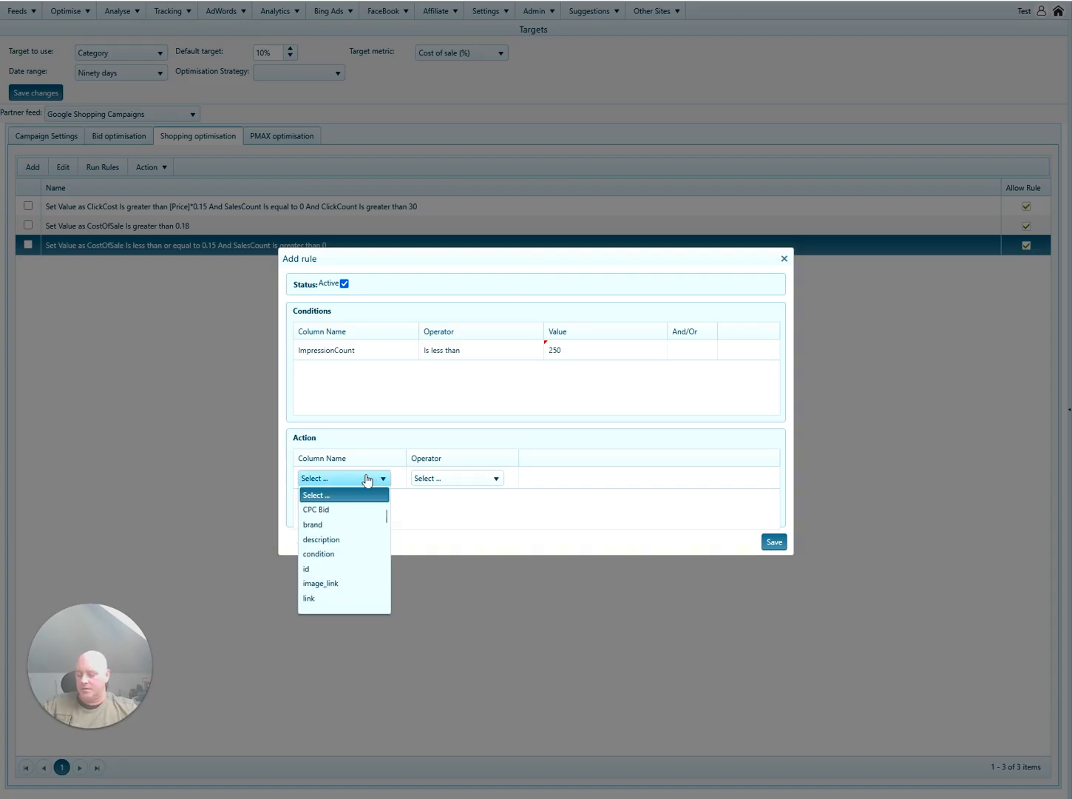
{"action": "key", "text": "Down"}
{"action": "key", "text": "Down"}
{"action": "key", "text": "Down"}
{"action": "key", "text": "Down"}
{"action": "key", "text": "Down"}
{"action": "key", "text": "Down"}
{"action": "key", "text": "Down"}
{"action": "key", "text": "Down"}
{"action": "key", "text": "Down"}
{"action": "key", "text": "Down"}
{"action": "key", "text": "Down"}
{"action": "key", "text": "Down"}
{"action": "key", "text": "Down"}
{"action": "key", "text": "Down"}
{"action": "key", "text": "Down"}
{"action": "key", "text": "Down"}
{"action": "key", "text": "Down"}
{"action": "key", "text": "Down"}
{"action": "key", "text": "Down"}
{"action": "key", "text": "Down"}
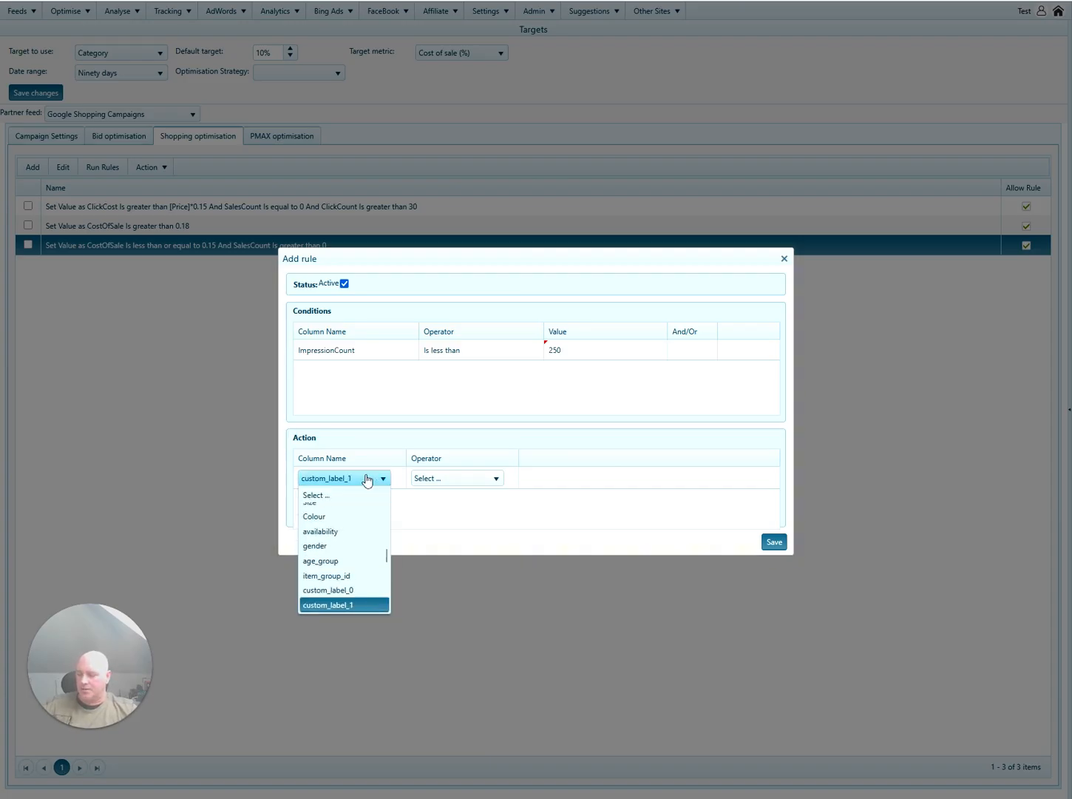
{"action": "key", "text": "Down"}
{"action": "key", "text": "Tab"}
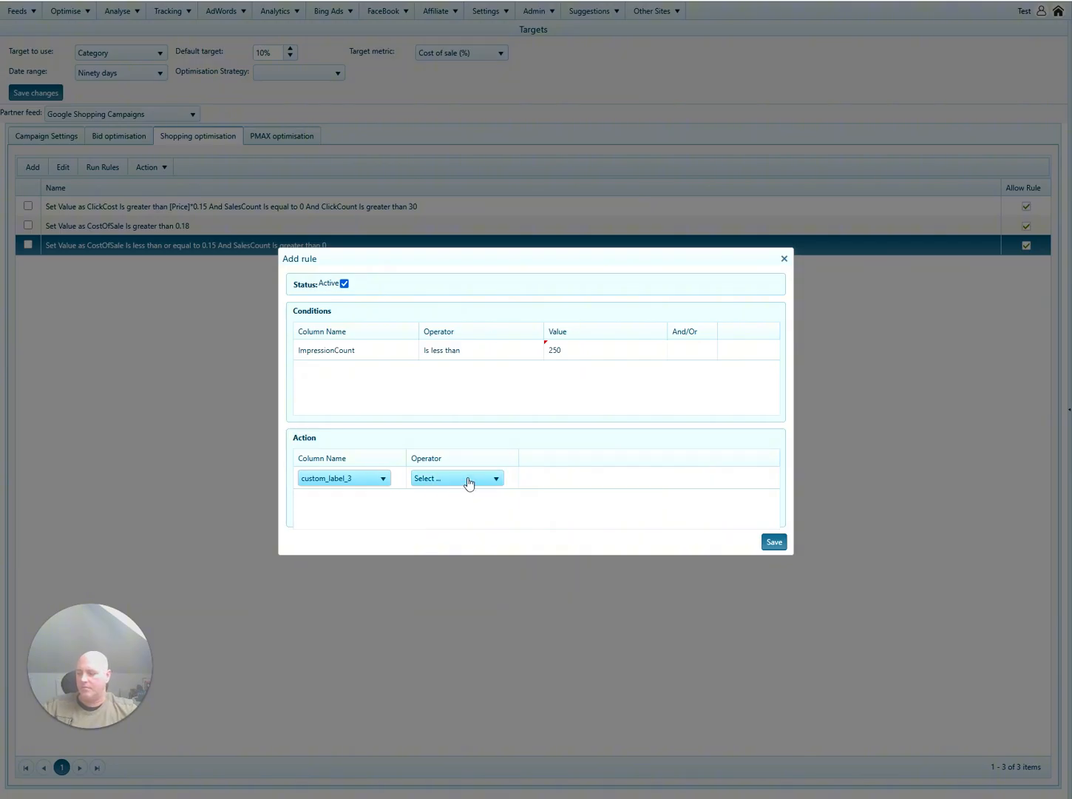
{"action": "left_click", "coordinate": [467, 479]}
{"action": "left_click", "coordinate": [467, 511]}
{"action": "left_click", "coordinate": [593, 481]}
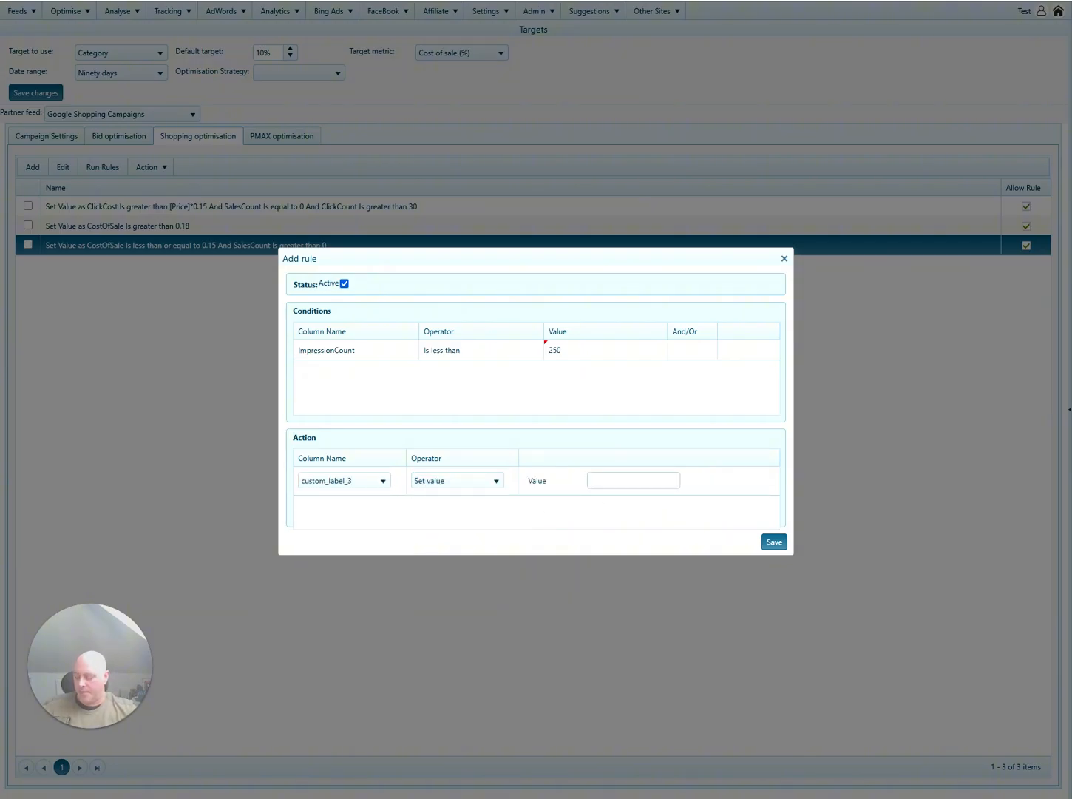
{"action": "type", "text": "Low Im"}
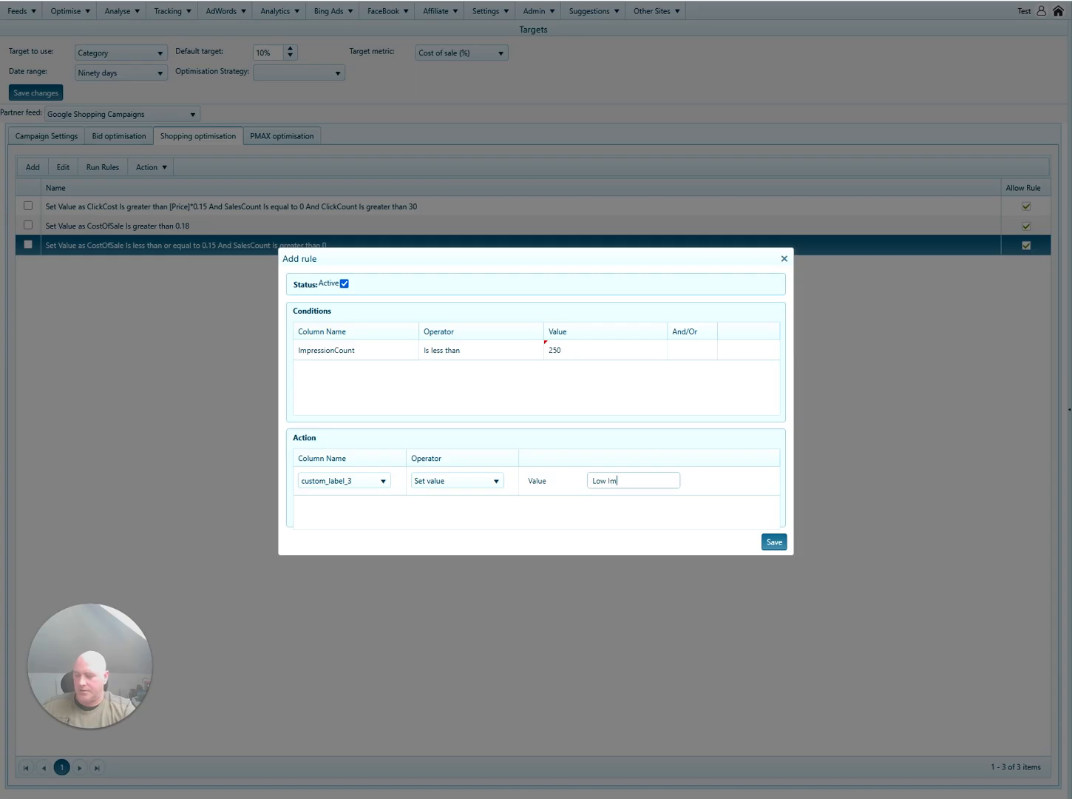
{"action": "type", "text": "pressions"}
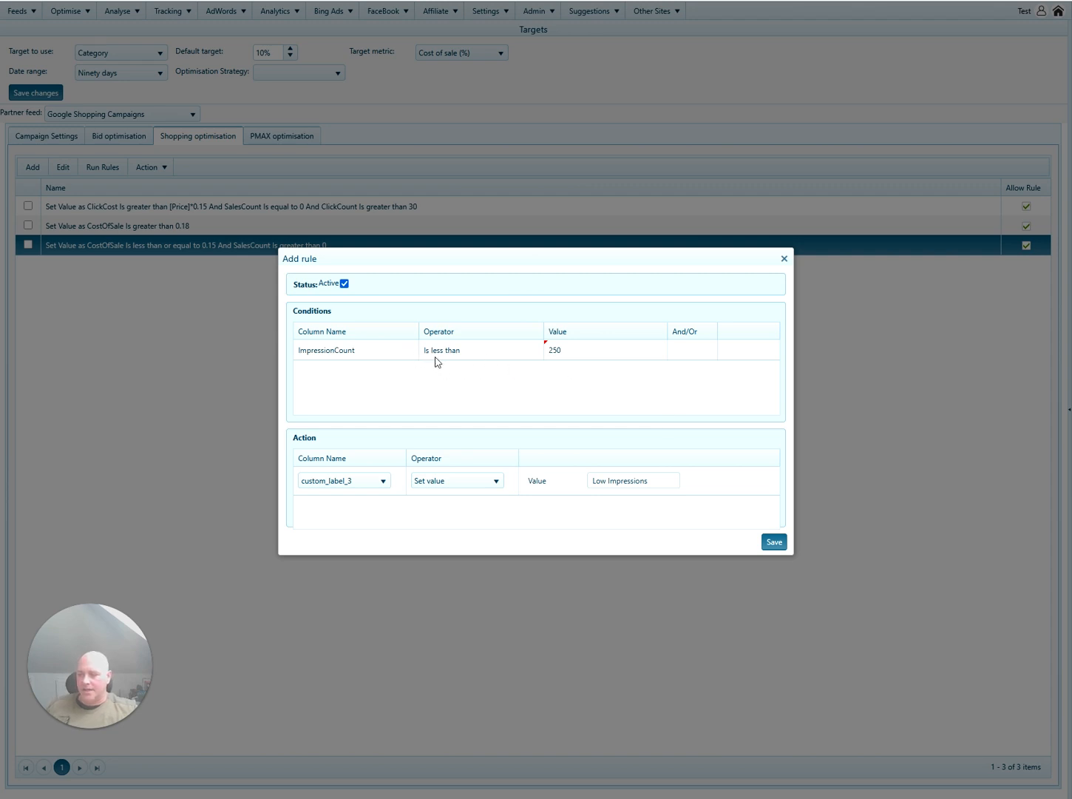
Join a second condition with And and set its column to SalesCount.
{"action": "left_click", "coordinate": [701, 352]}
{"action": "left_click", "coordinate": [688, 380]}
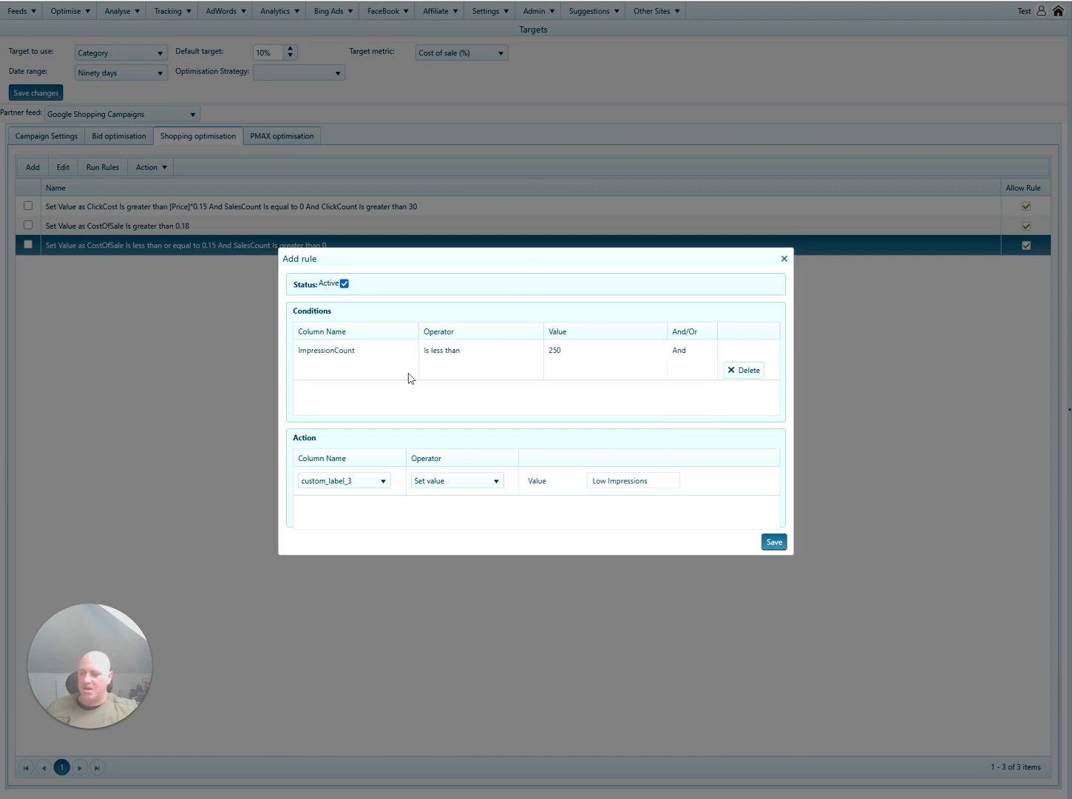
{"action": "left_click", "coordinate": [405, 376]}
{"action": "key", "text": "s"}
{"action": "key", "text": "Return"}
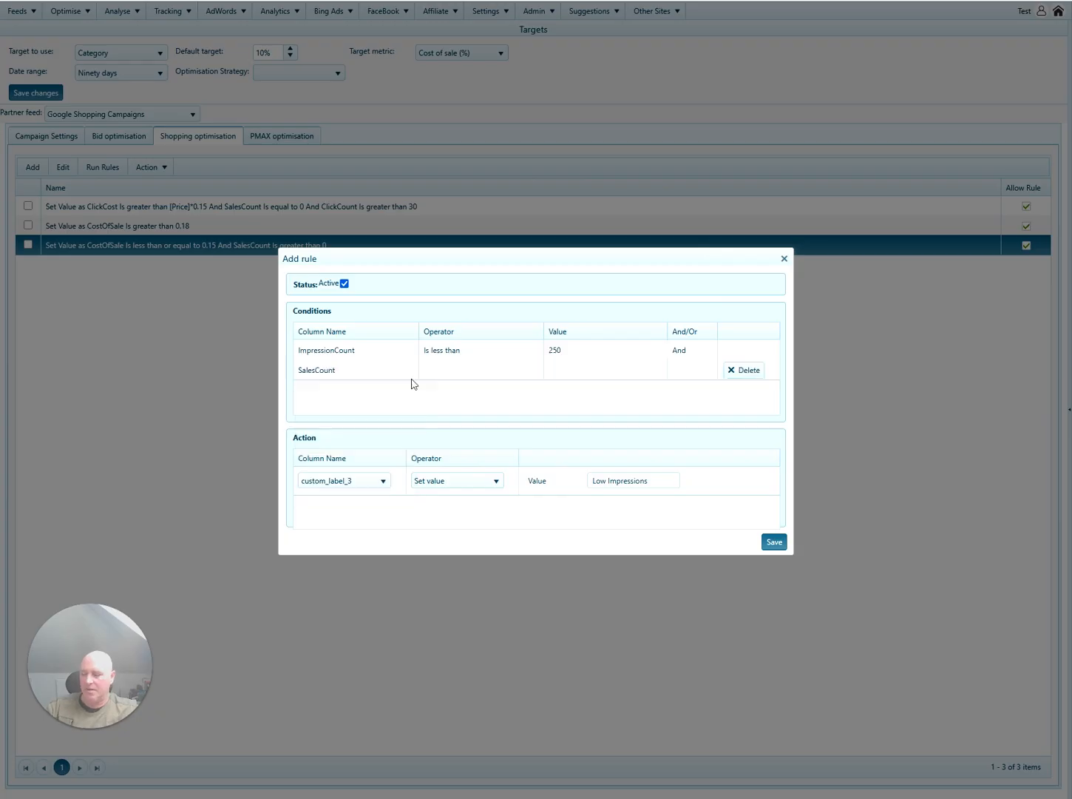
{"action": "left_click", "coordinate": [475, 374]}
Set the SalesCount comparison to Is equal to 0, then check the Low Impressions label text.
{"action": "left_click", "coordinate": [475, 375]}
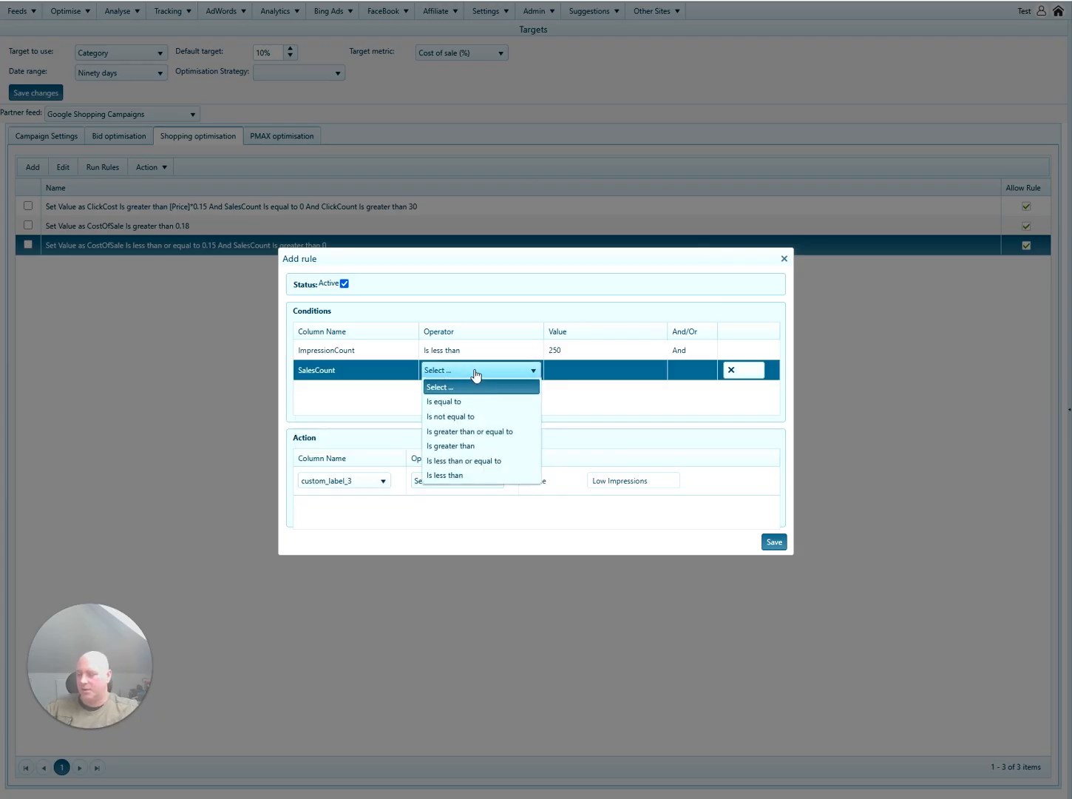
{"action": "left_click", "coordinate": [454, 475]}
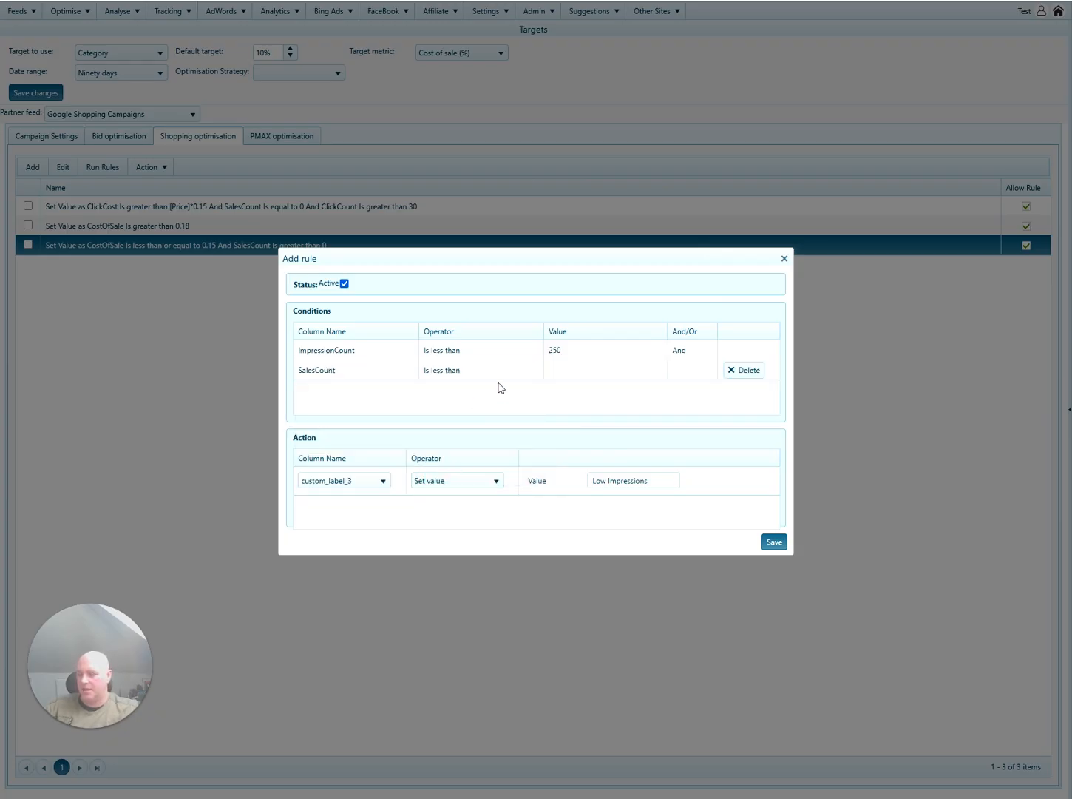
{"action": "left_click", "coordinate": [477, 374]}
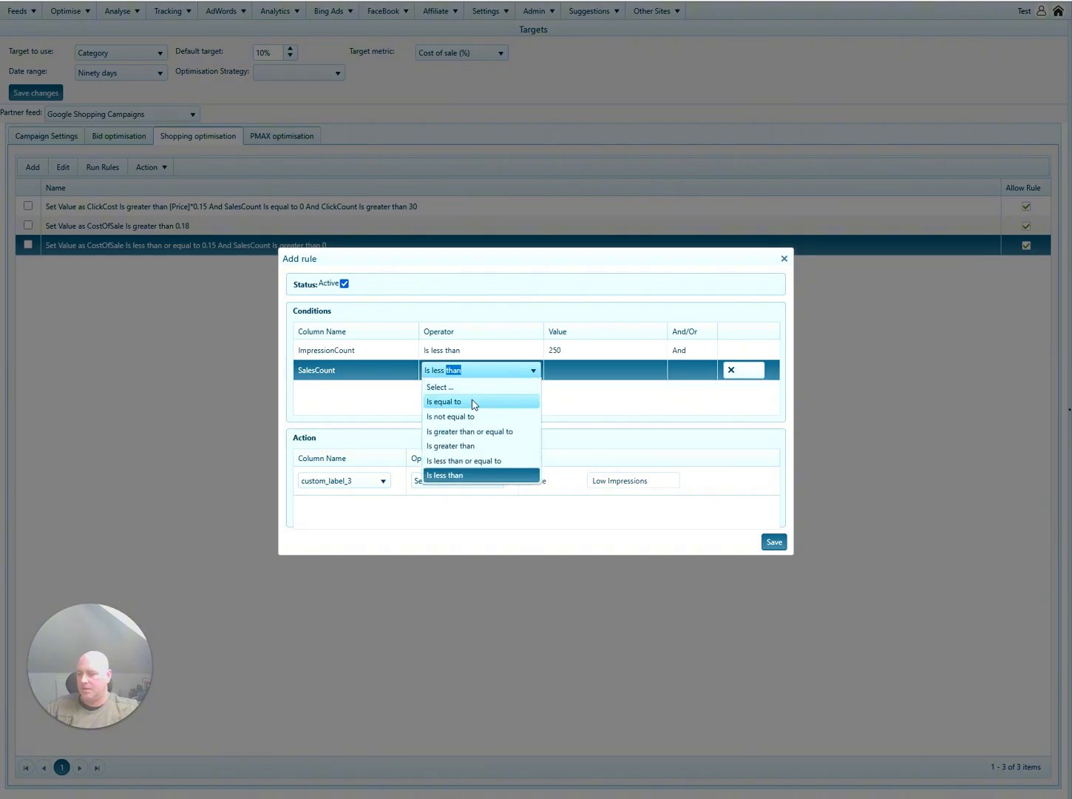
{"action": "left_click", "coordinate": [474, 404]}
{"action": "left_click", "coordinate": [565, 373]}
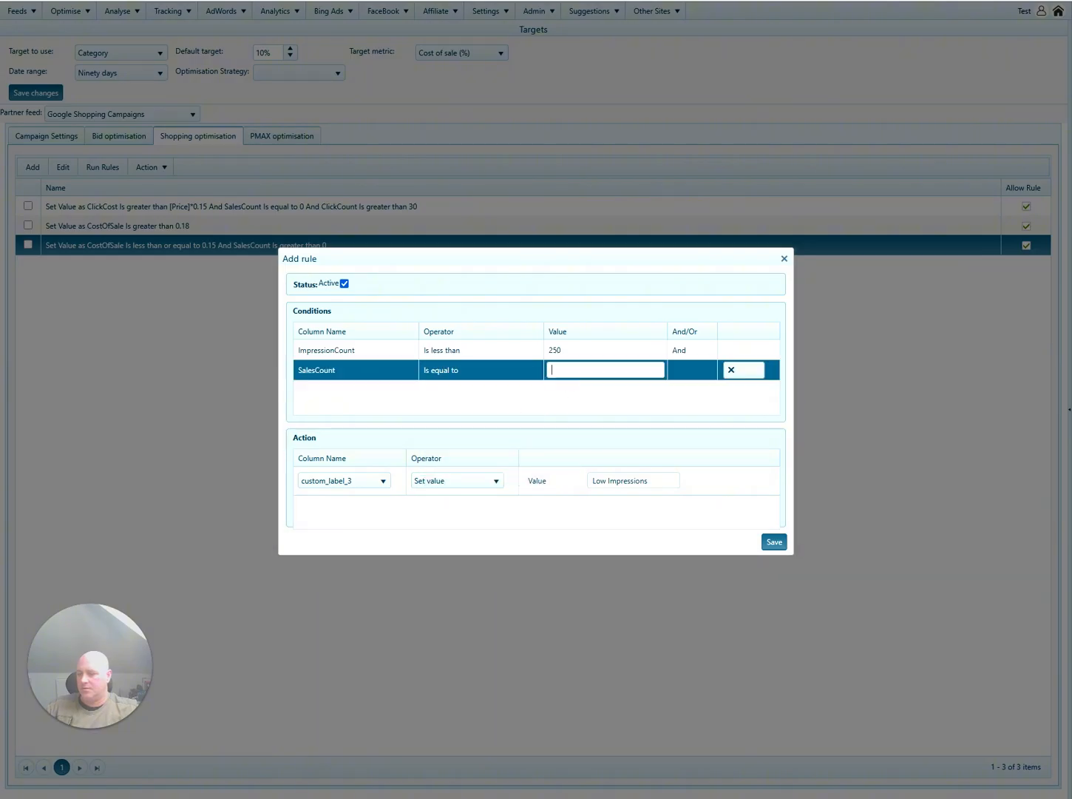
{"action": "type", "text": "0"}
{"action": "left_click", "coordinate": [569, 395]}
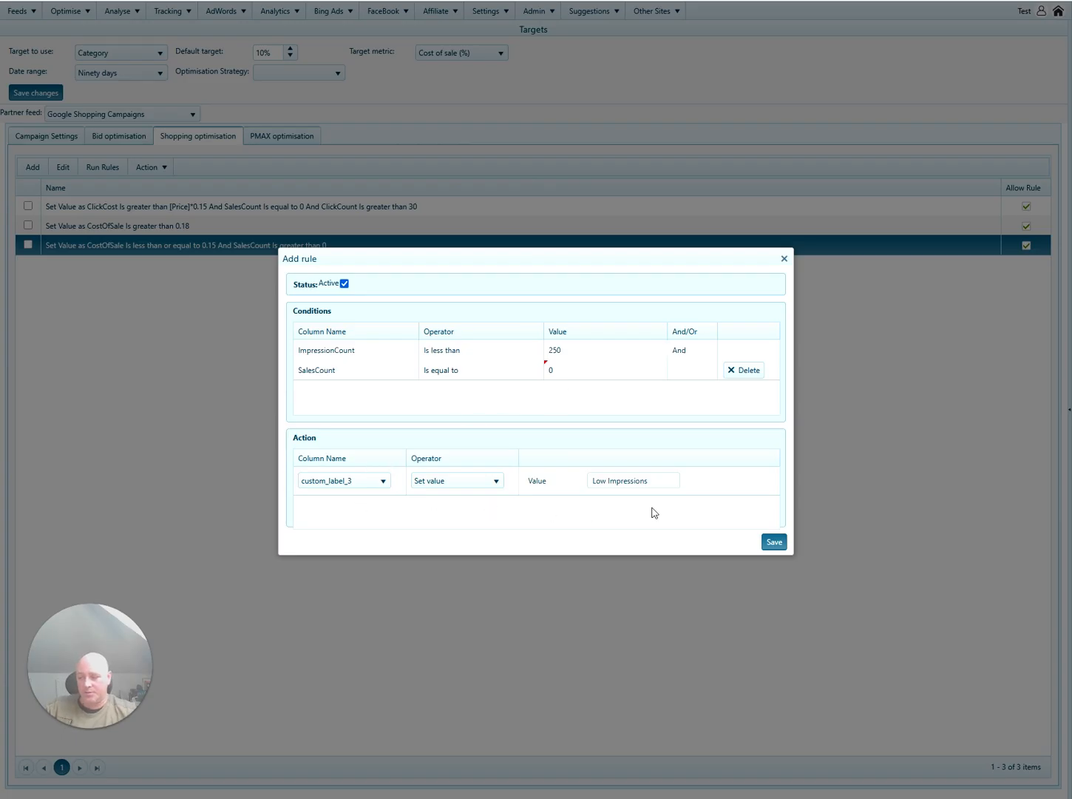
{"action": "triple_click", "coordinate": [622, 482]}
{"action": "left_click", "coordinate": [621, 499]}
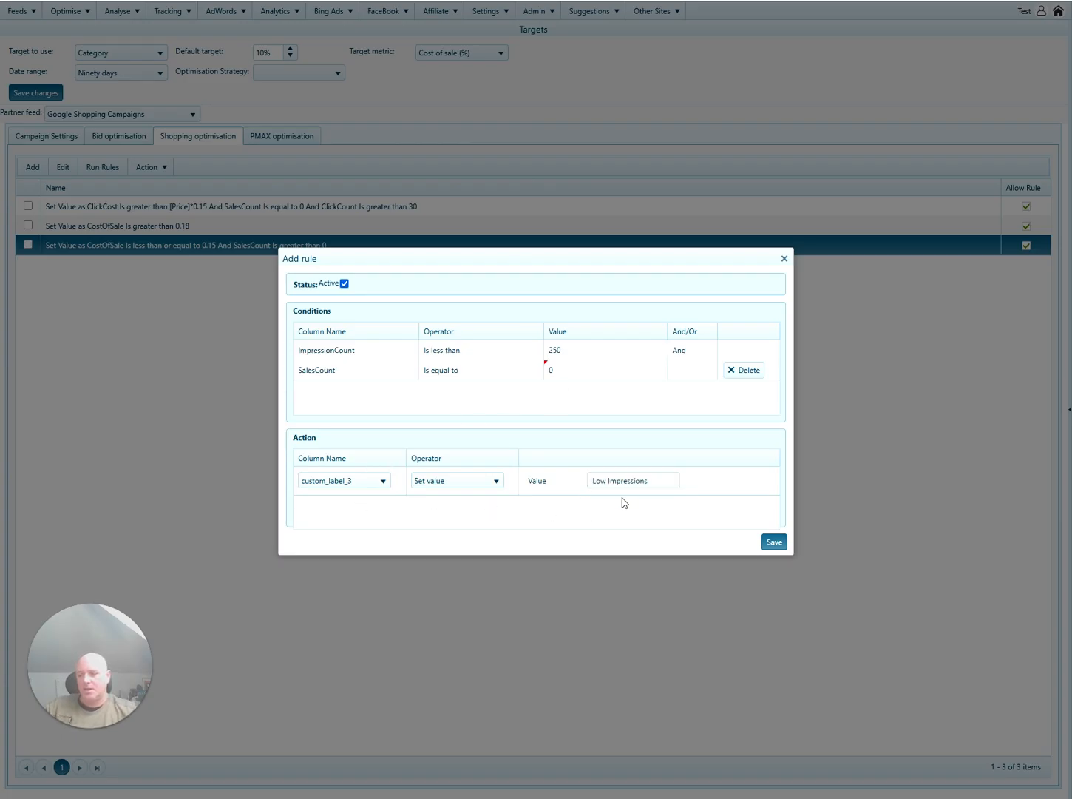
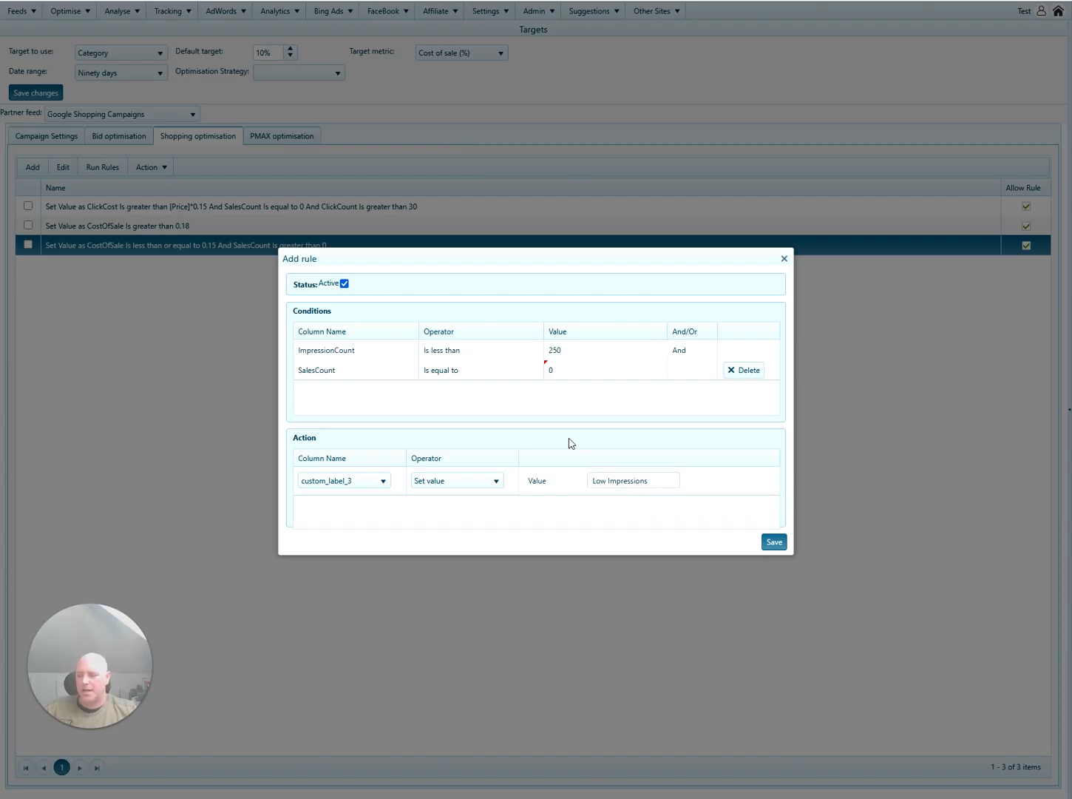
Save the Low Impressions rule as the fourth Shopping optimisation rule.
{"action": "left_click", "coordinate": [774, 542]}
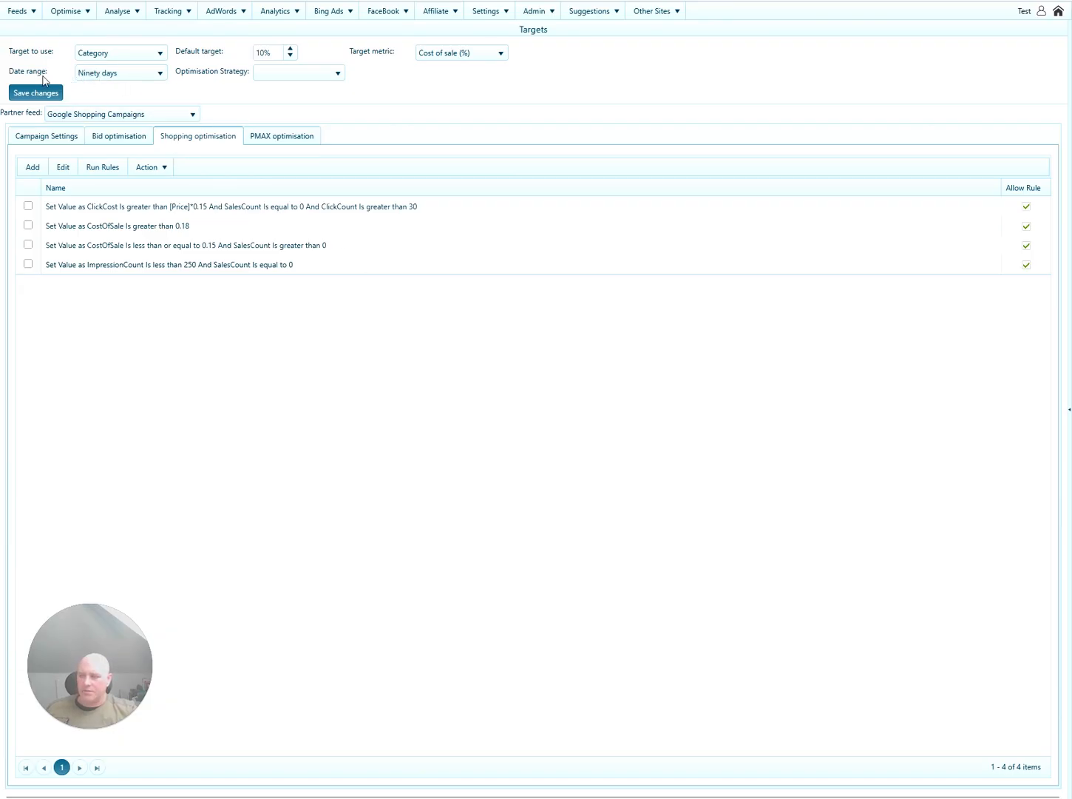
Switch the targets' date range to Thirty days, then select the ClickCost rule.
{"action": "left_click", "coordinate": [135, 79]}
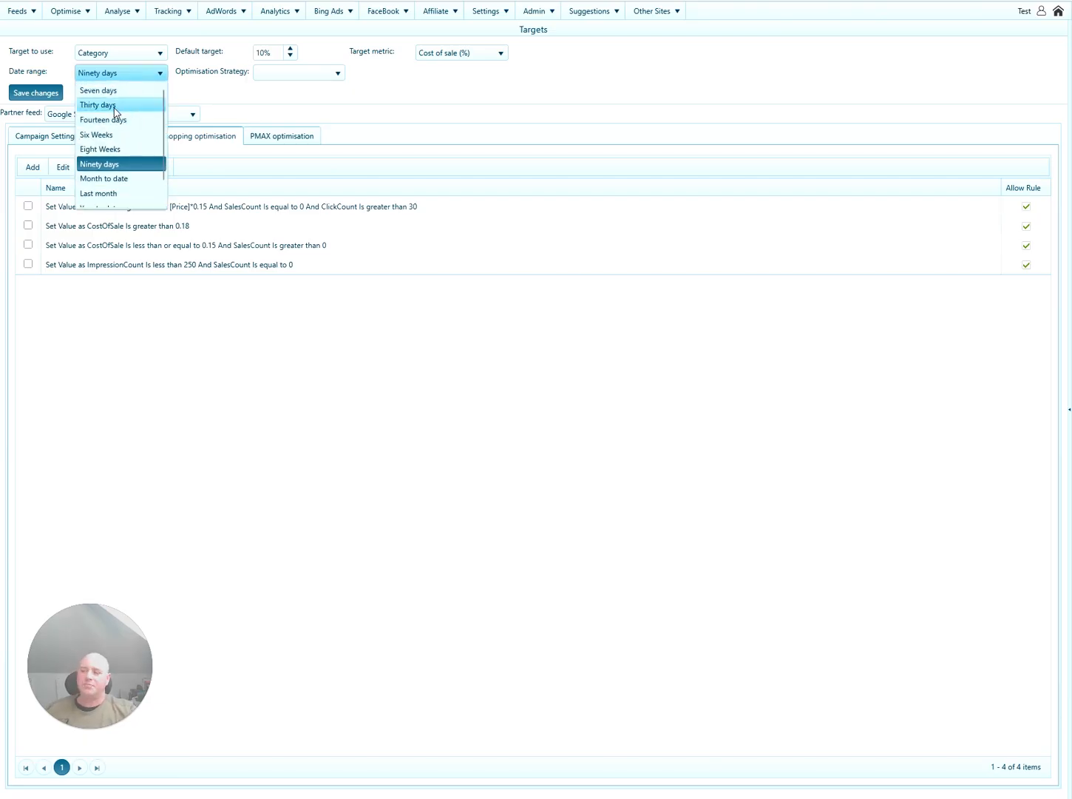
{"action": "left_click", "coordinate": [114, 107]}
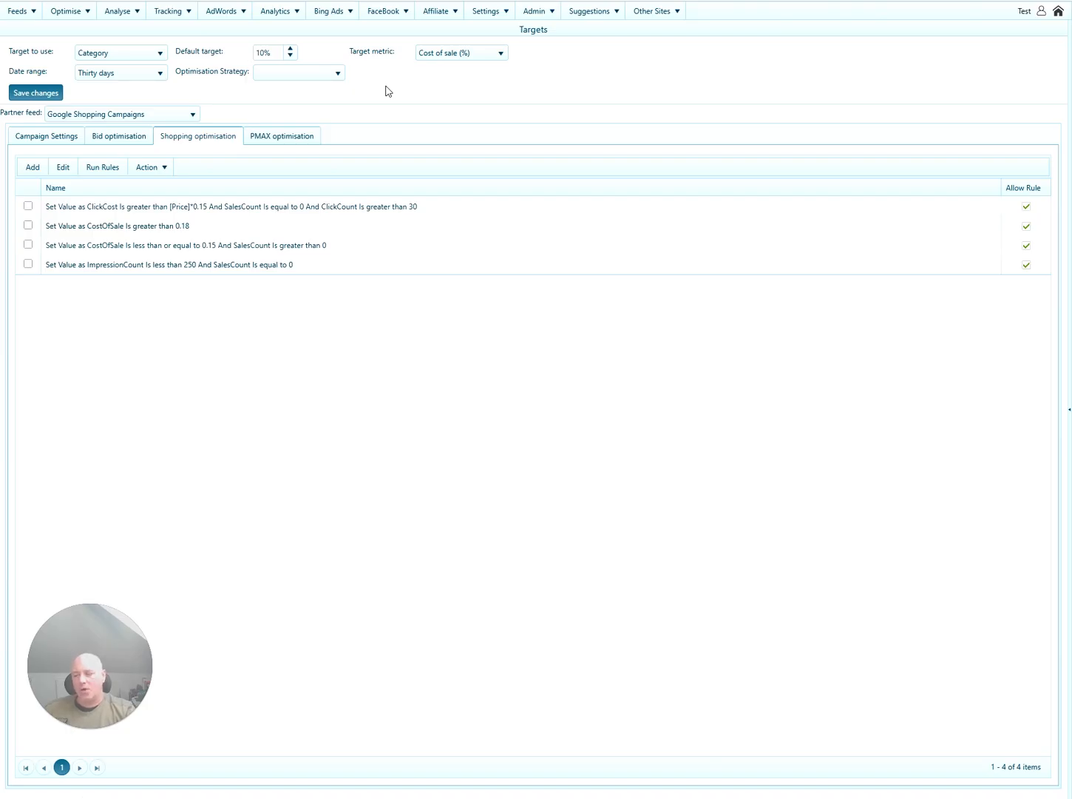
{"action": "left_click", "coordinate": [426, 208]}
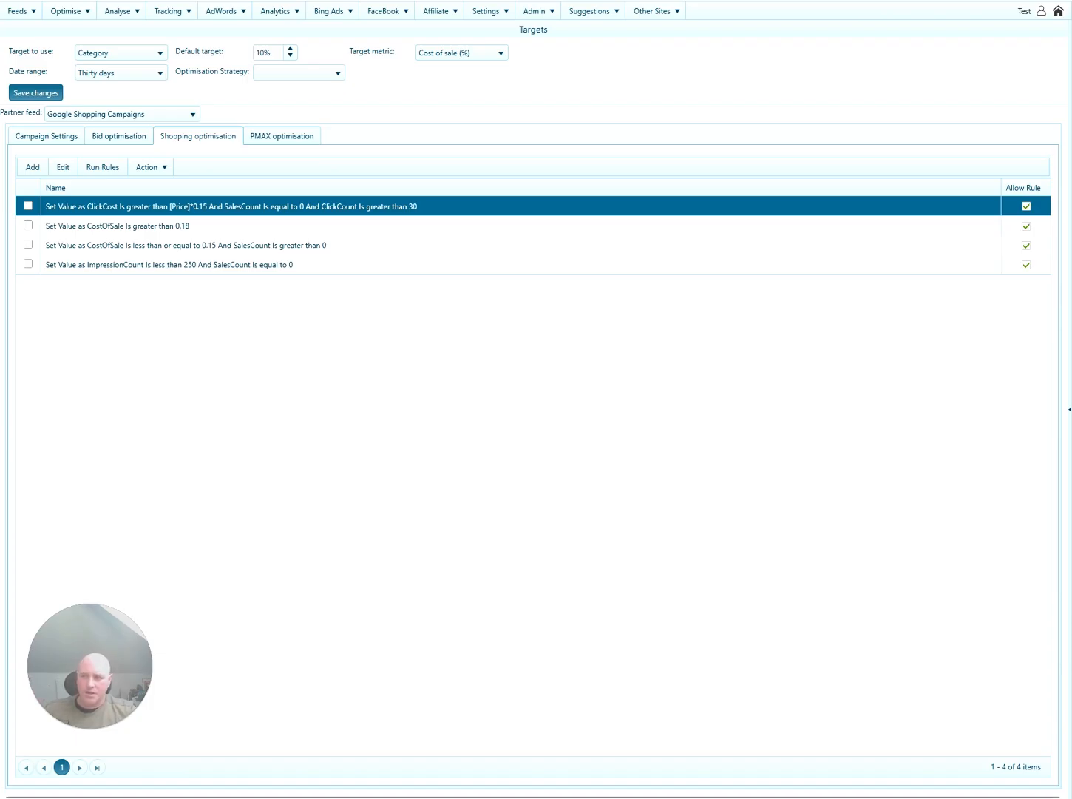
{"action": "left_click", "coordinate": [409, 225]}
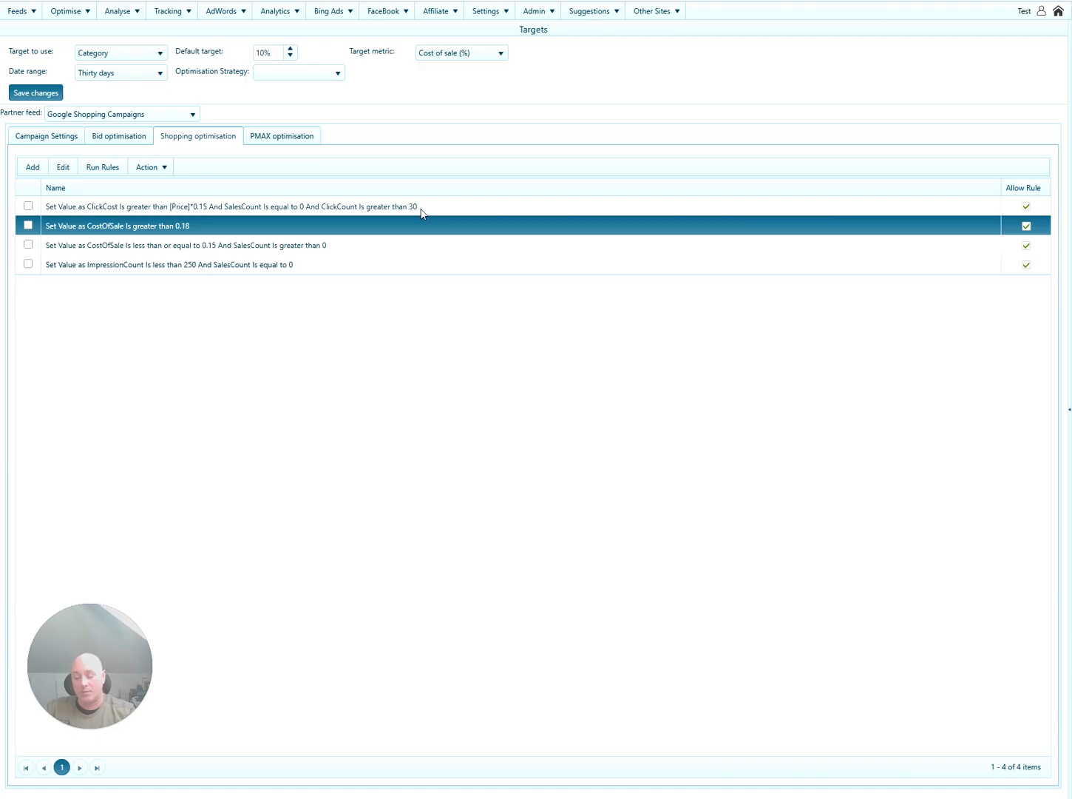
{"action": "left_click", "coordinate": [413, 244]}
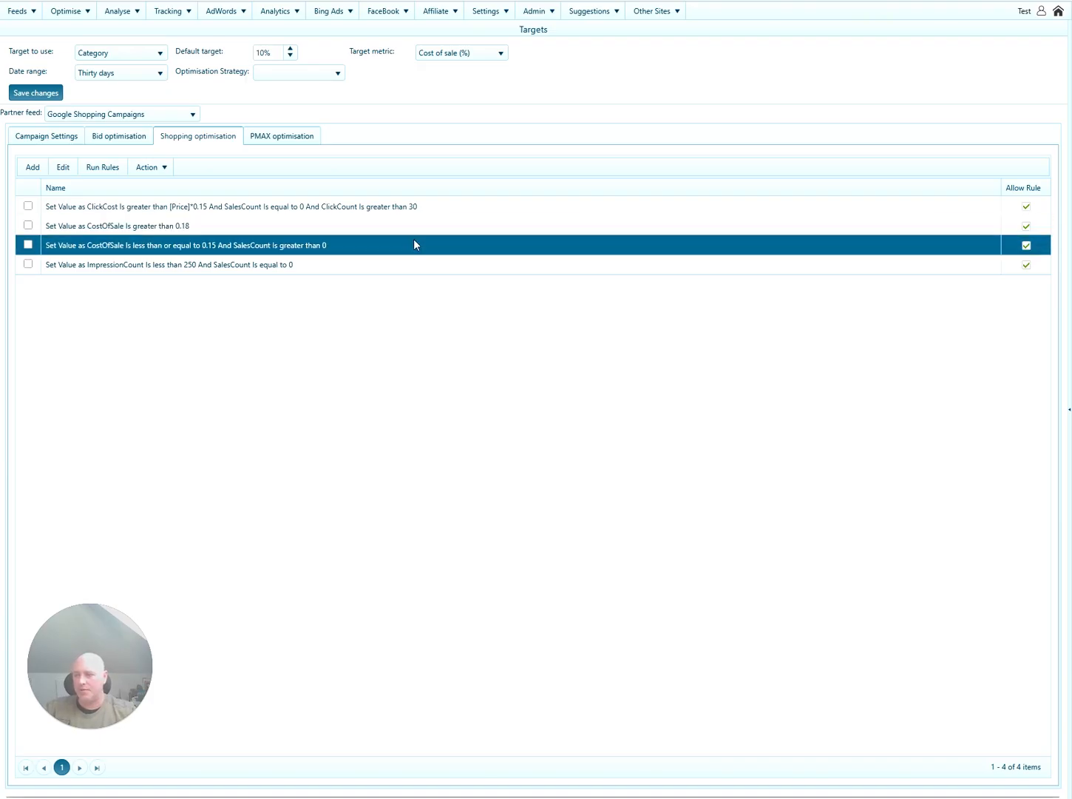
{"action": "left_click", "coordinate": [407, 265]}
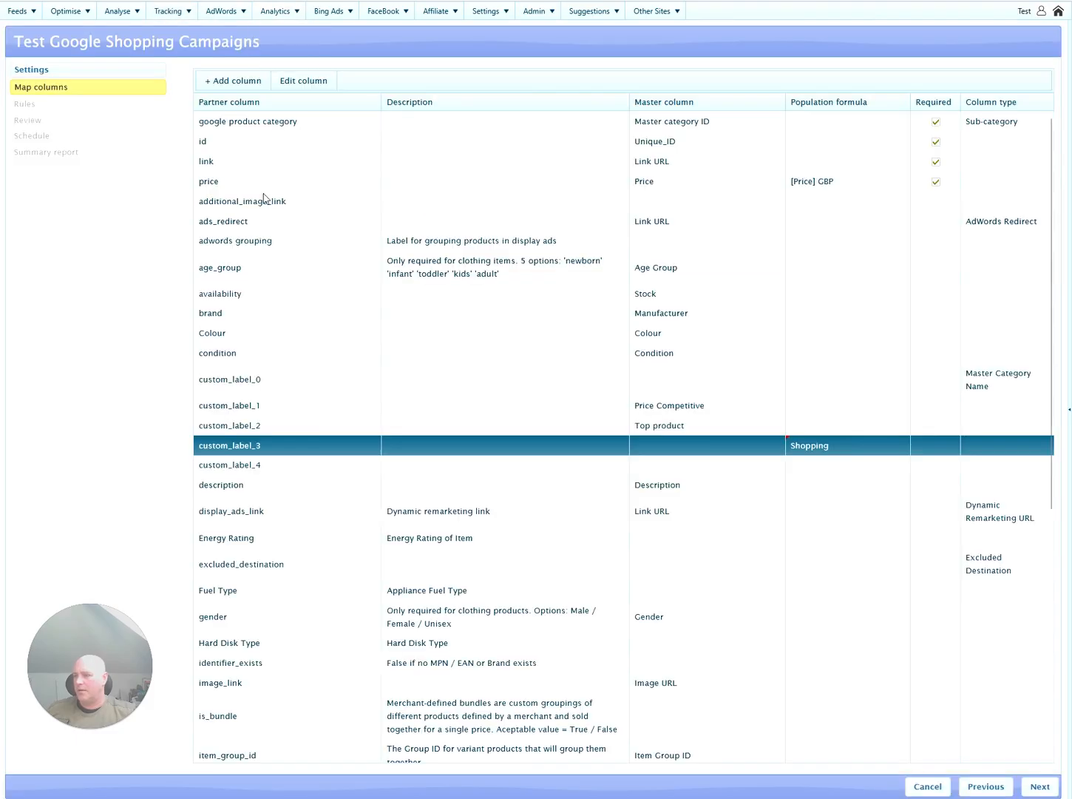
{"action": "mouse_move", "coordinate": [82, 10]}
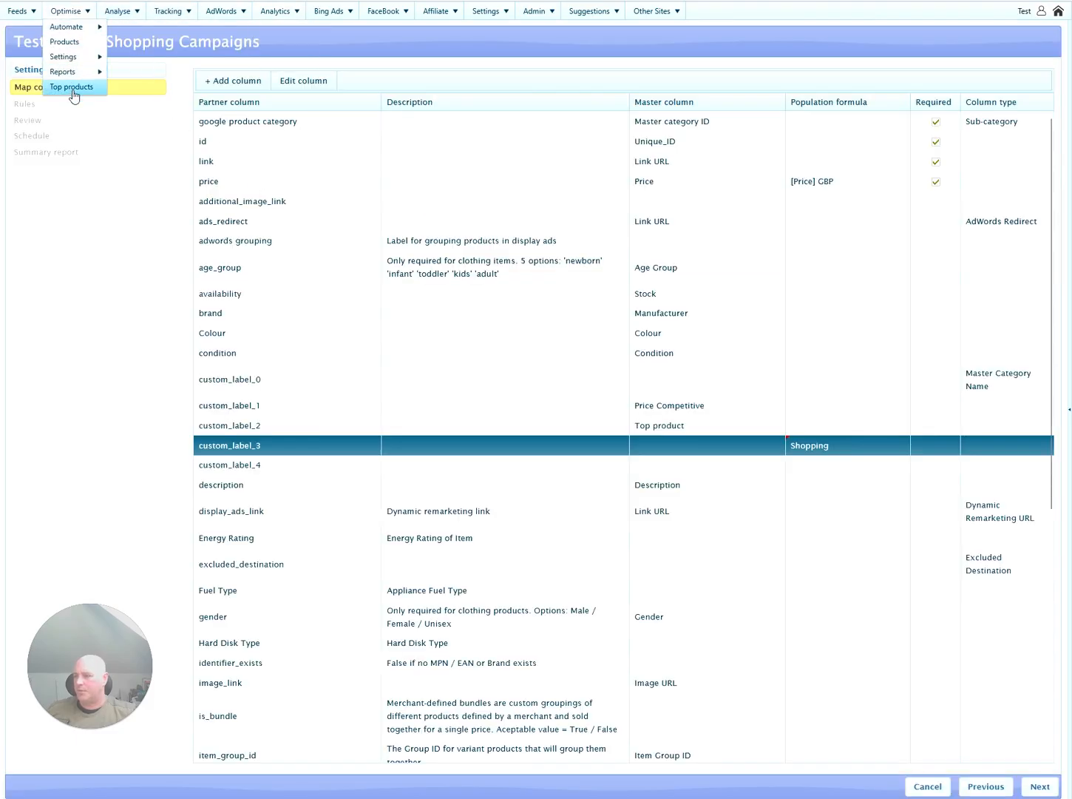
{"action": "left_click", "coordinate": [72, 89]}
{"action": "left_click", "coordinate": [385, 99]}
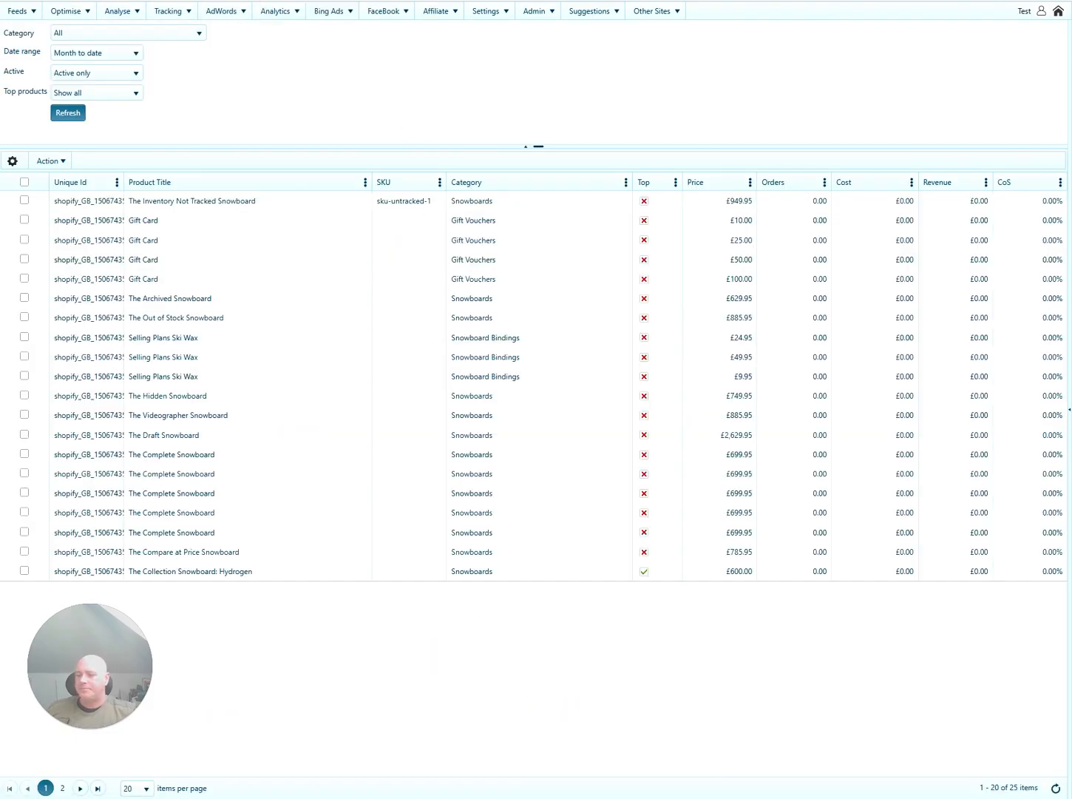
{"action": "left_click", "coordinate": [649, 184]}
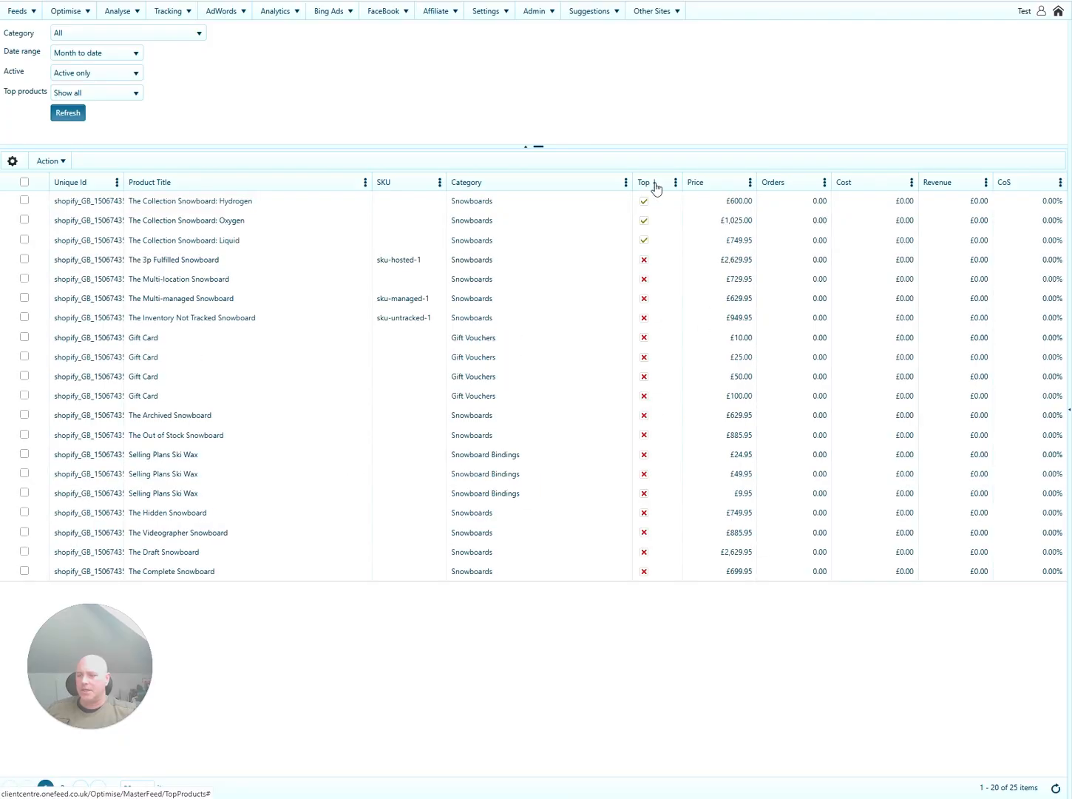
{"action": "left_click", "coordinate": [330, 200]}
{"action": "left_click", "coordinate": [326, 221]}
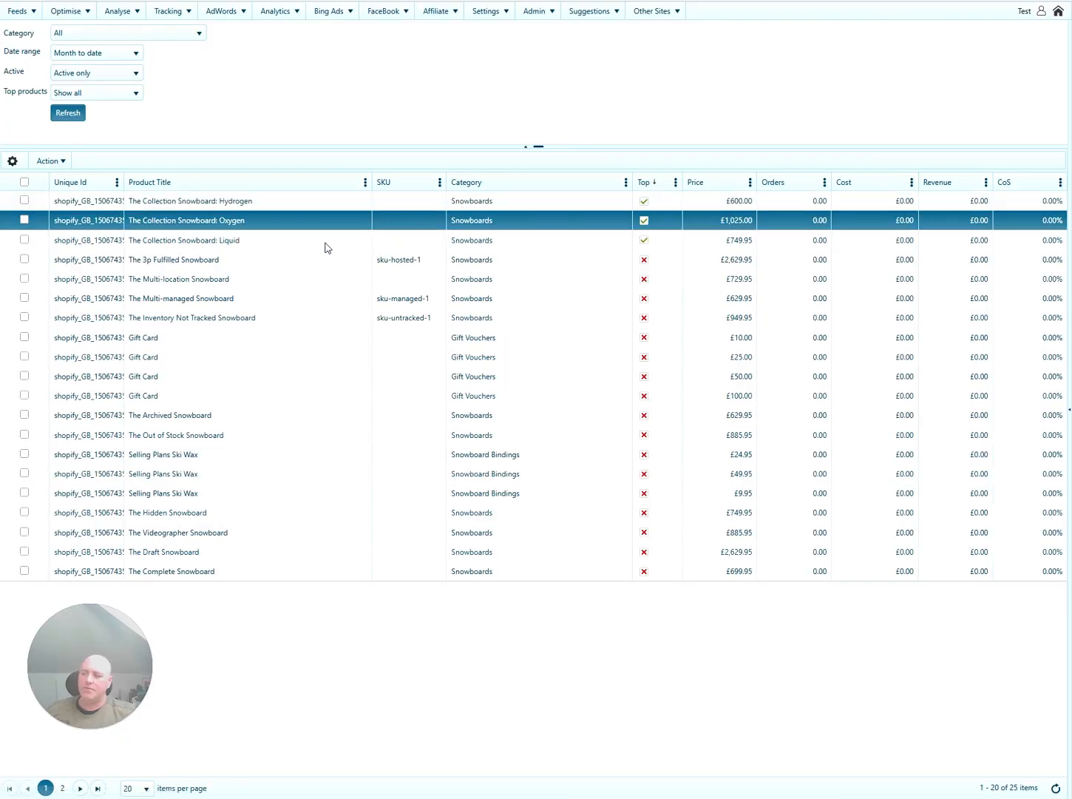
{"action": "left_click", "coordinate": [327, 246]}
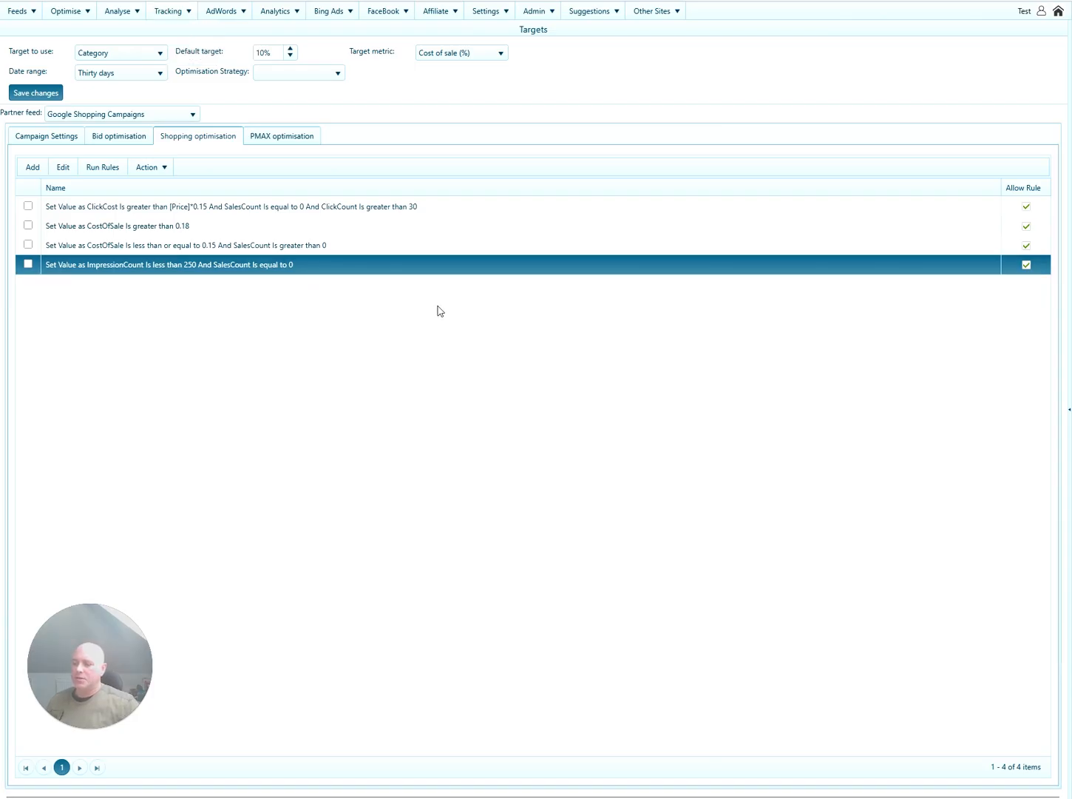
{"action": "left_click", "coordinate": [465, 212]}
{"action": "left_click", "coordinate": [470, 225]}
{"action": "left_click", "coordinate": [466, 246]}
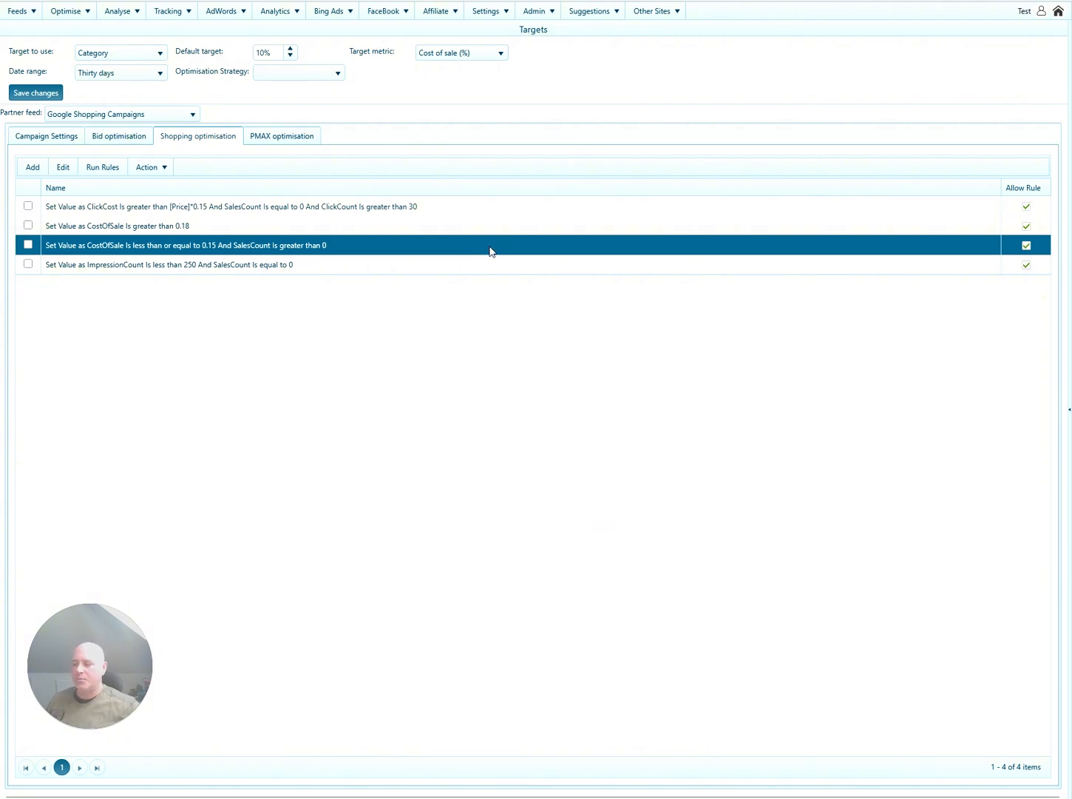
{"action": "left_click", "coordinate": [482, 265]}
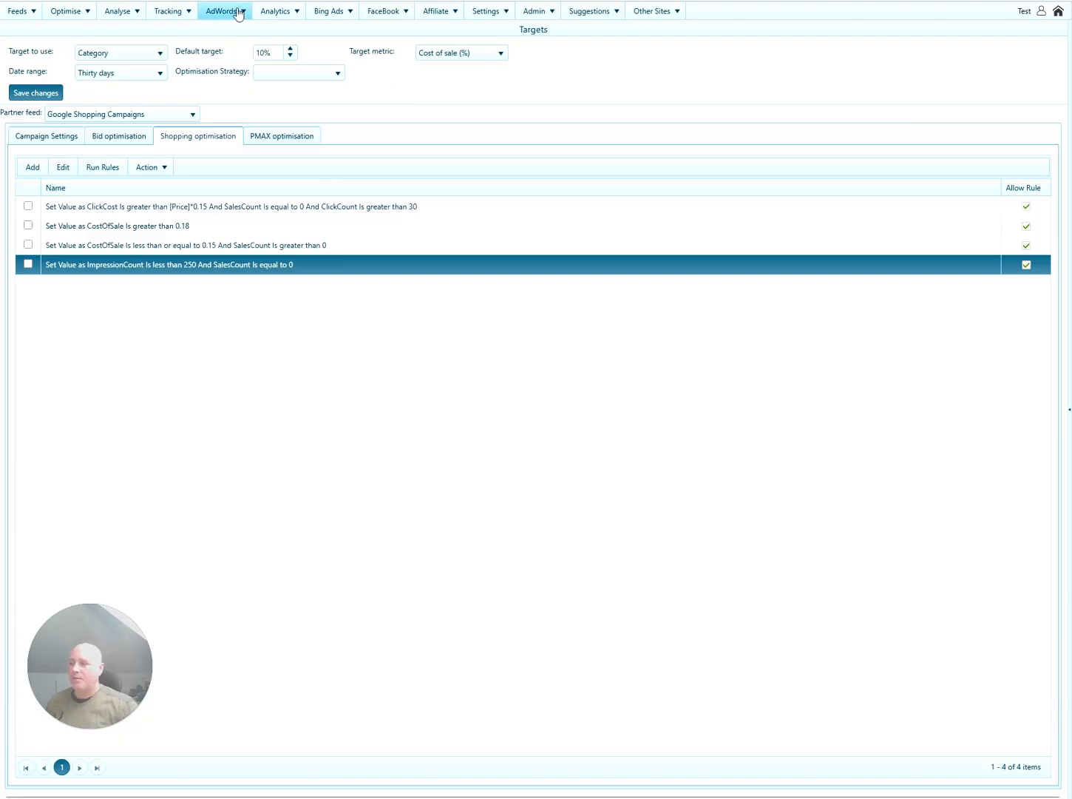
Select the best-selling snowboards Shopping campaign, then go to the empty shared Bidding strategies page.
{"action": "mouse_move", "coordinate": [237, 11]}
{"action": "left_click", "coordinate": [235, 42]}
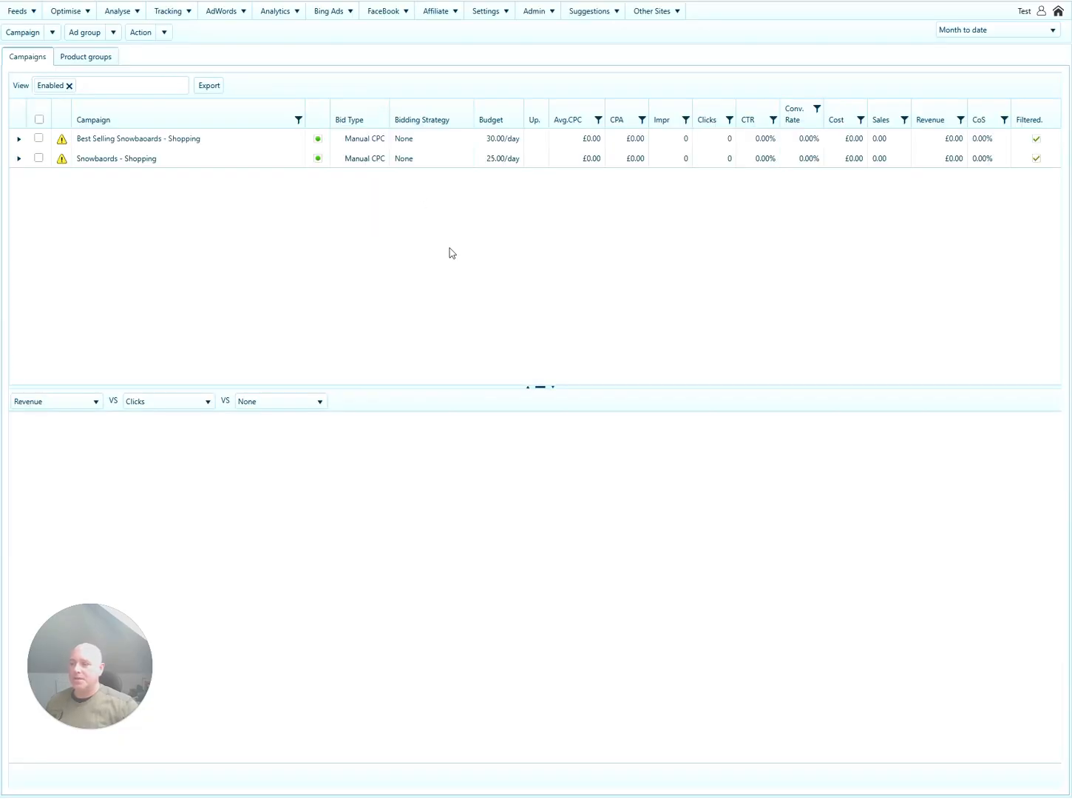
{"action": "left_click", "coordinate": [249, 144]}
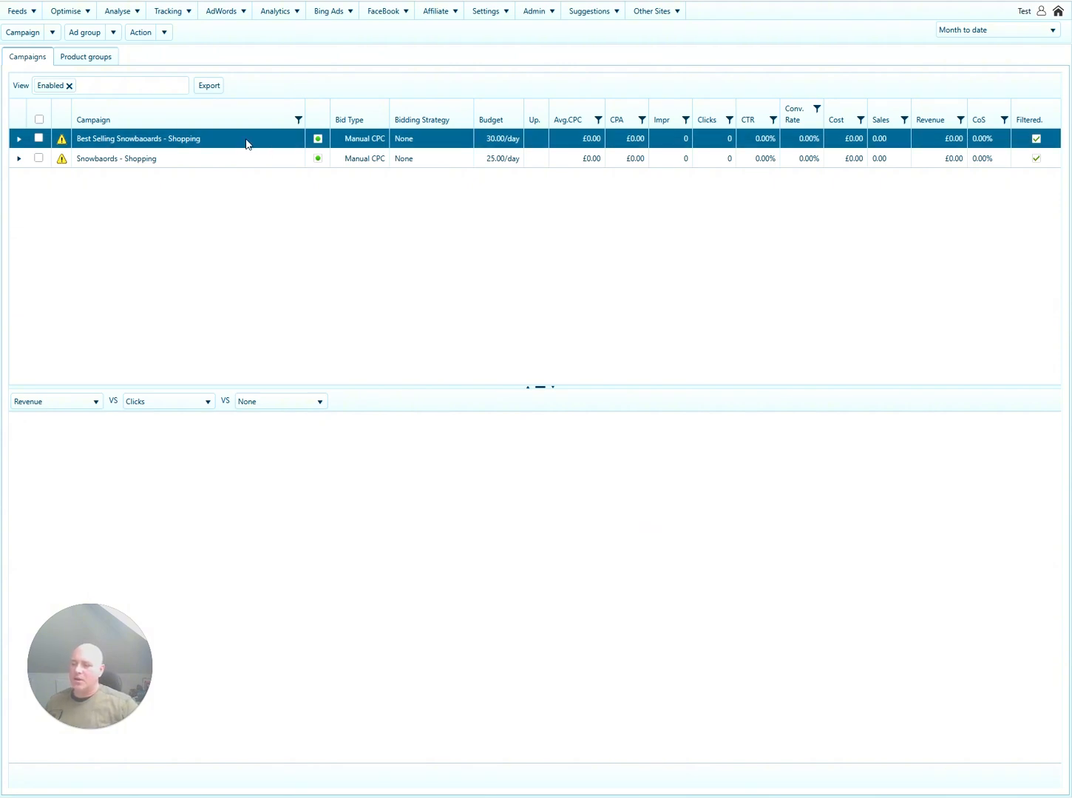
{"action": "left_click", "coordinate": [231, 15]}
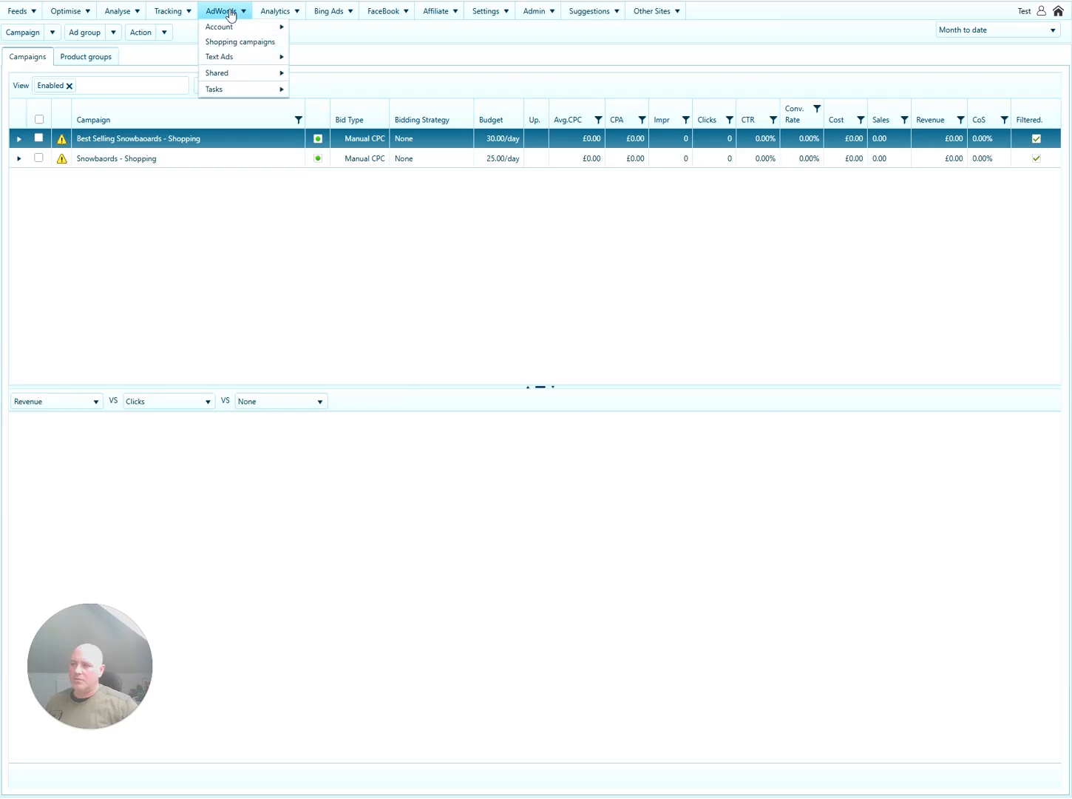
{"action": "mouse_move", "coordinate": [231, 74]}
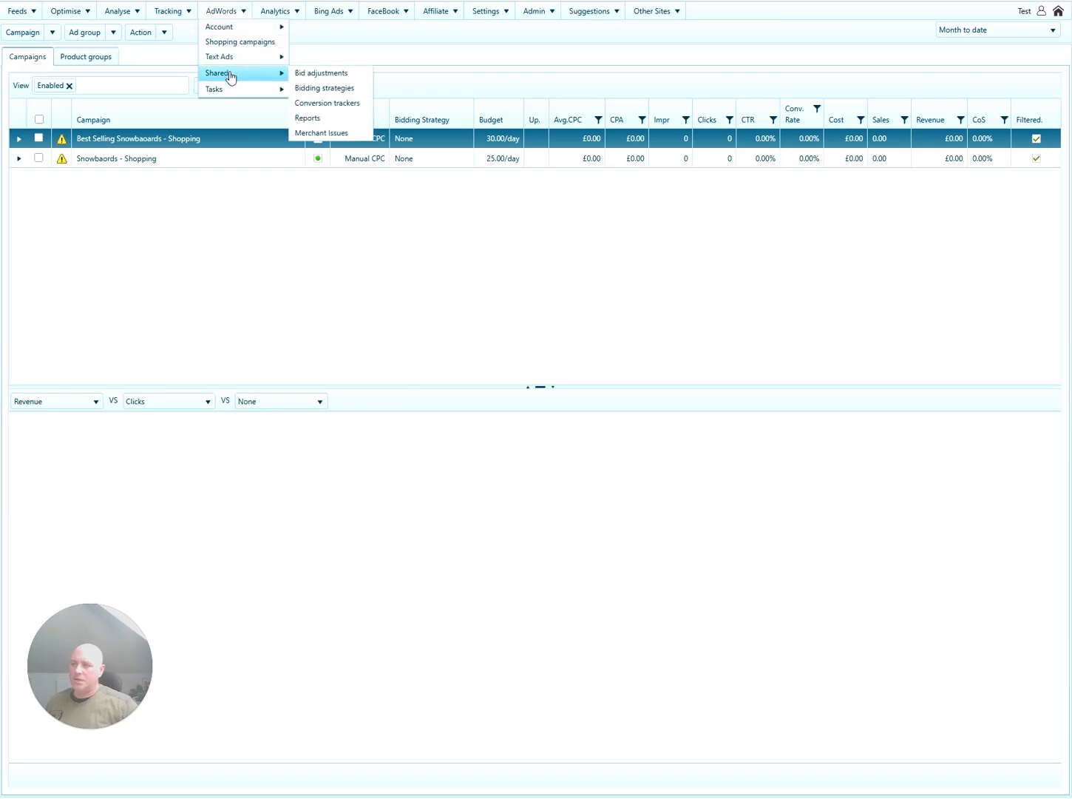
{"action": "left_click", "coordinate": [318, 89]}
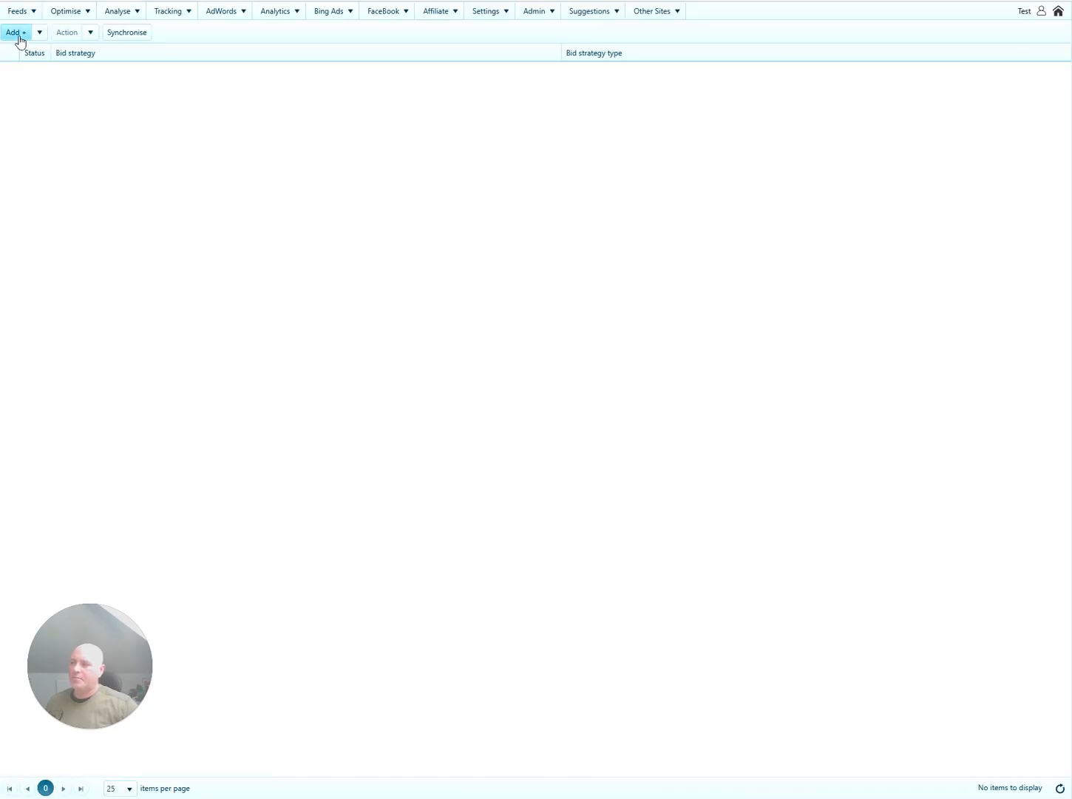
Create a Target ROAS strategy named '15% COS - Best Sellers' with target return 666.
{"action": "left_click", "coordinate": [39, 32]}
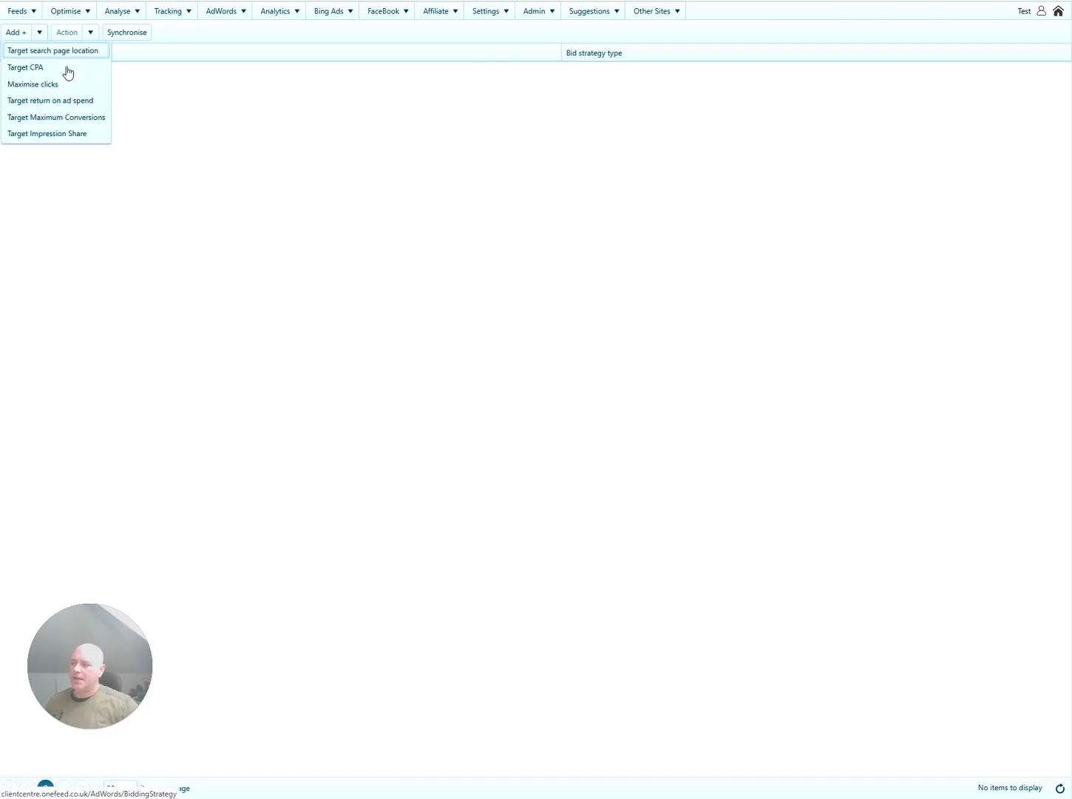
{"action": "left_click", "coordinate": [62, 103]}
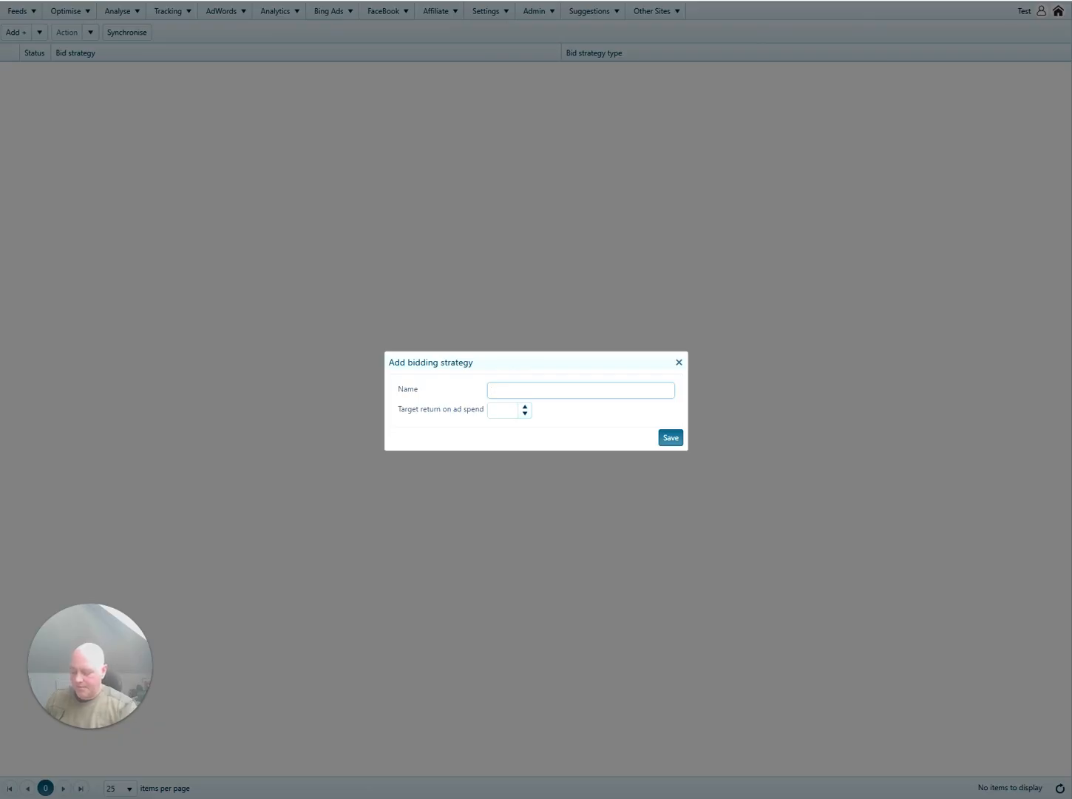
{"action": "type", "text": "15% COS - "}
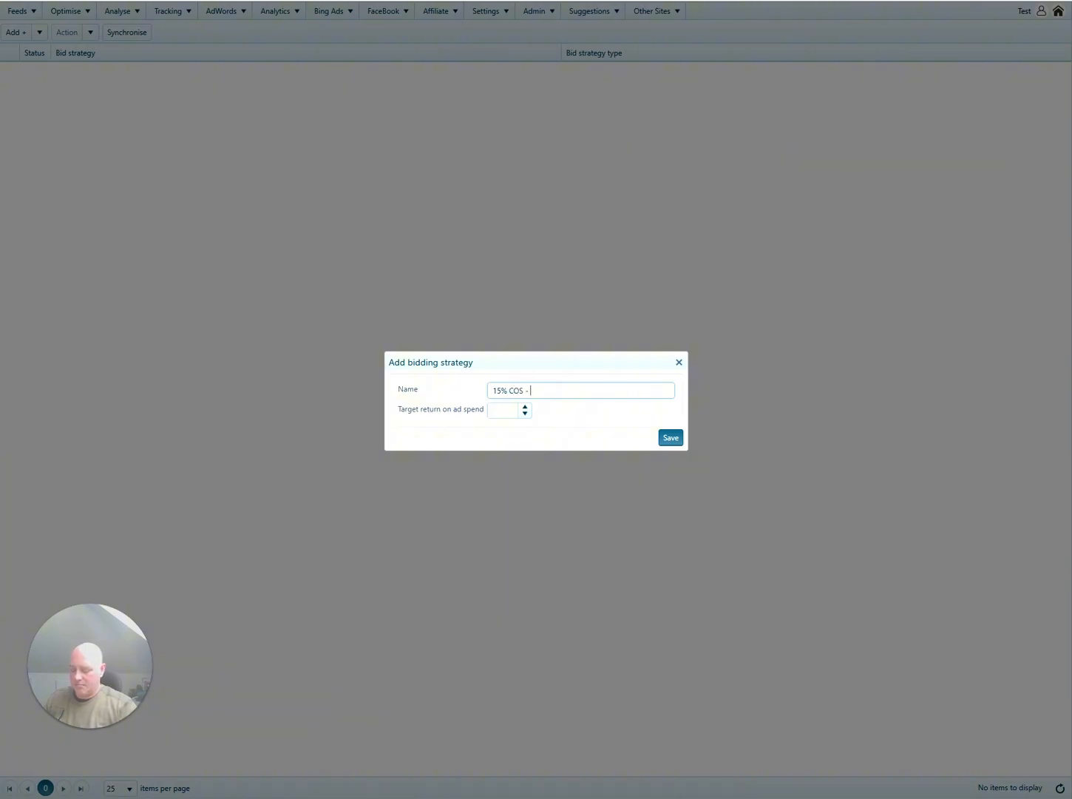
{"action": "type", "text": "Best Sellers"}
{"action": "key", "text": "Tab"}
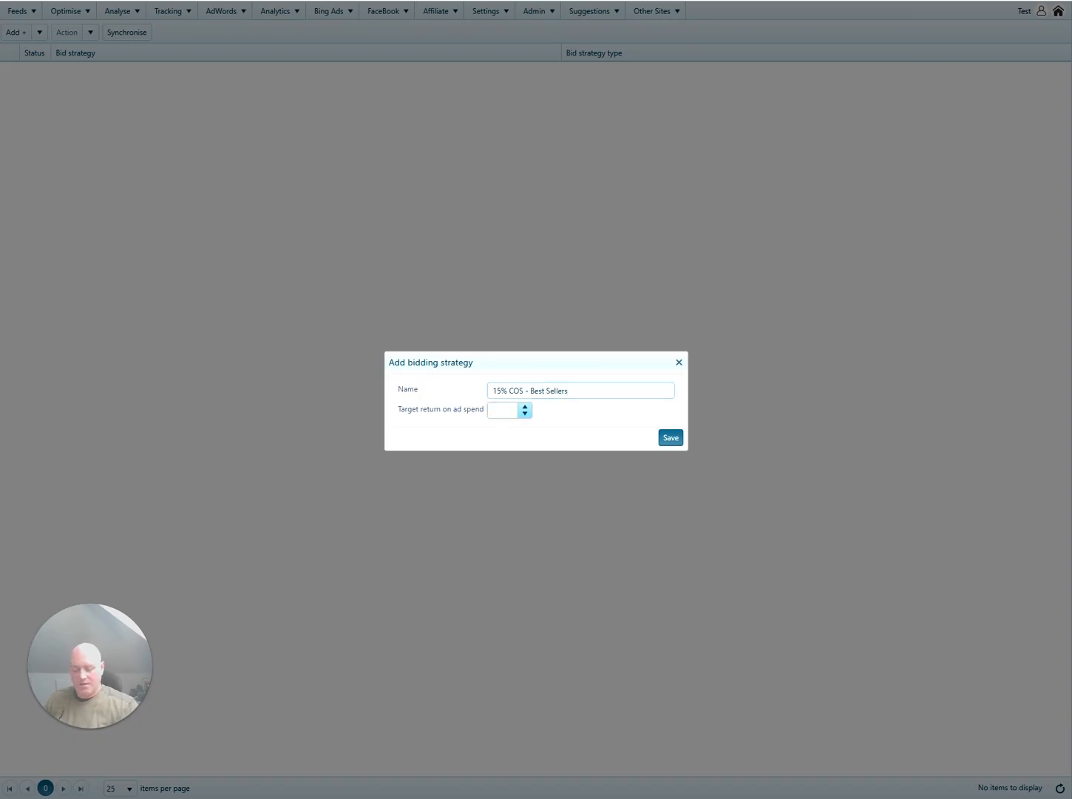
{"action": "type", "text": "666"}
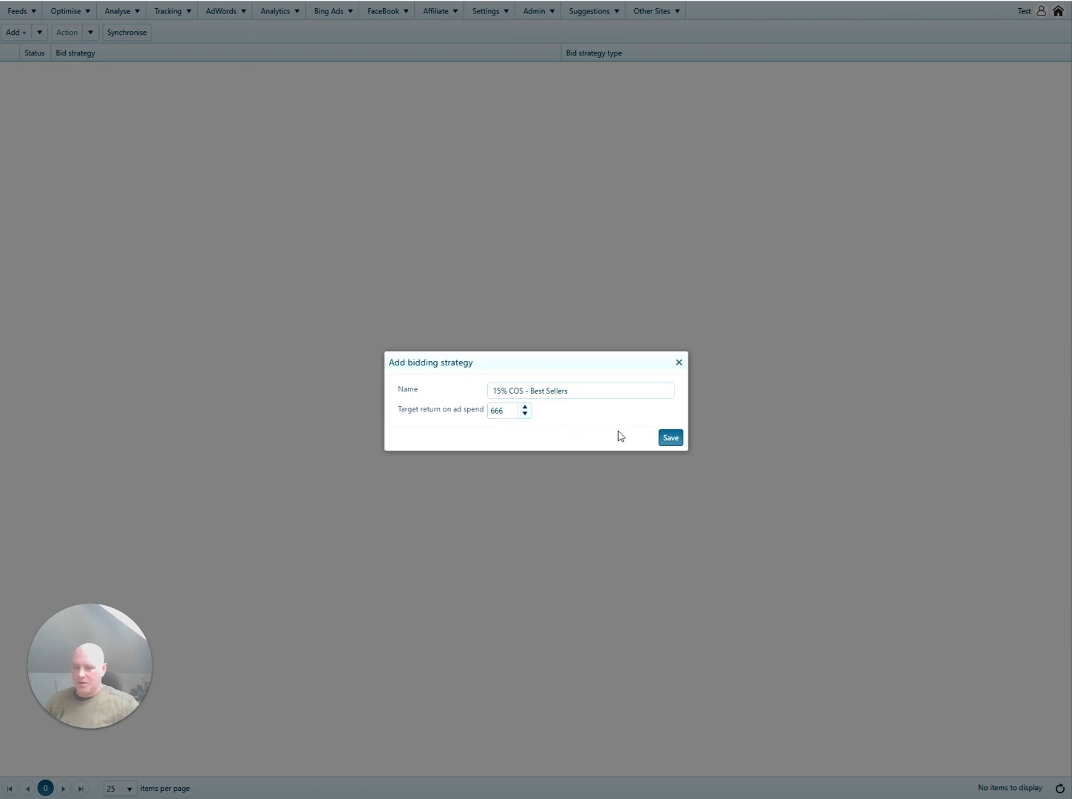
{"action": "left_click", "coordinate": [673, 440]}
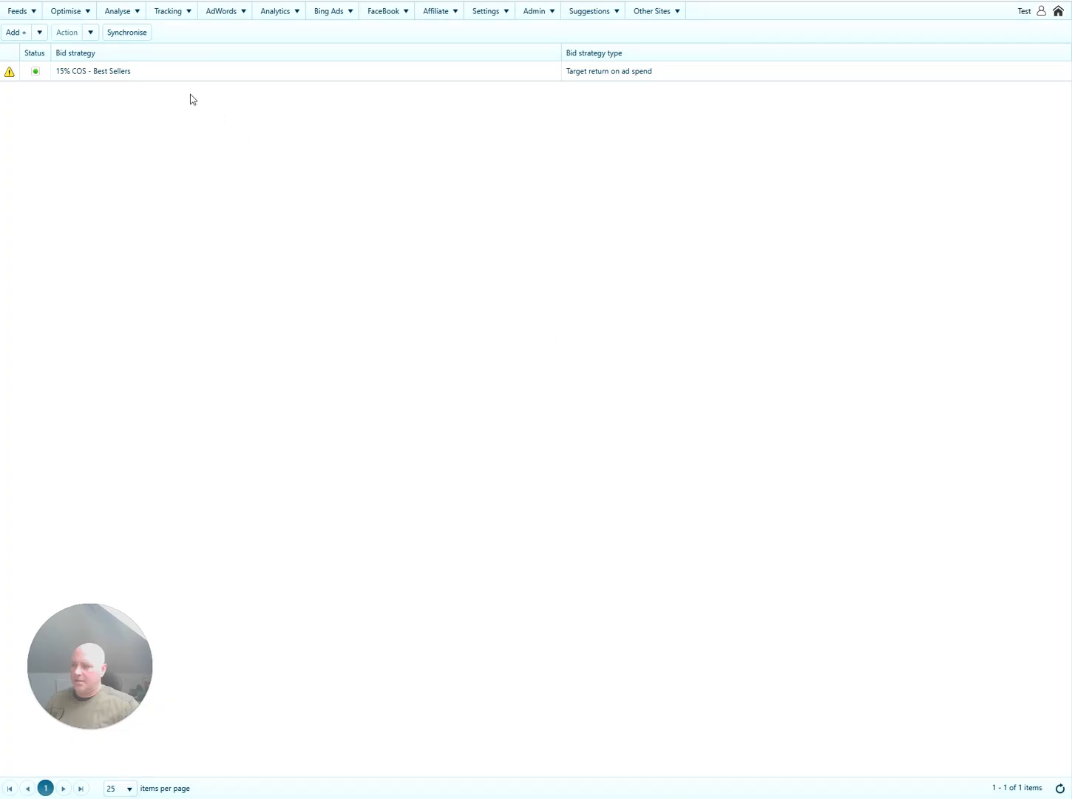
Synchronise the new strategy with the ad account and switch to the product list.
{"action": "left_click", "coordinate": [145, 78]}
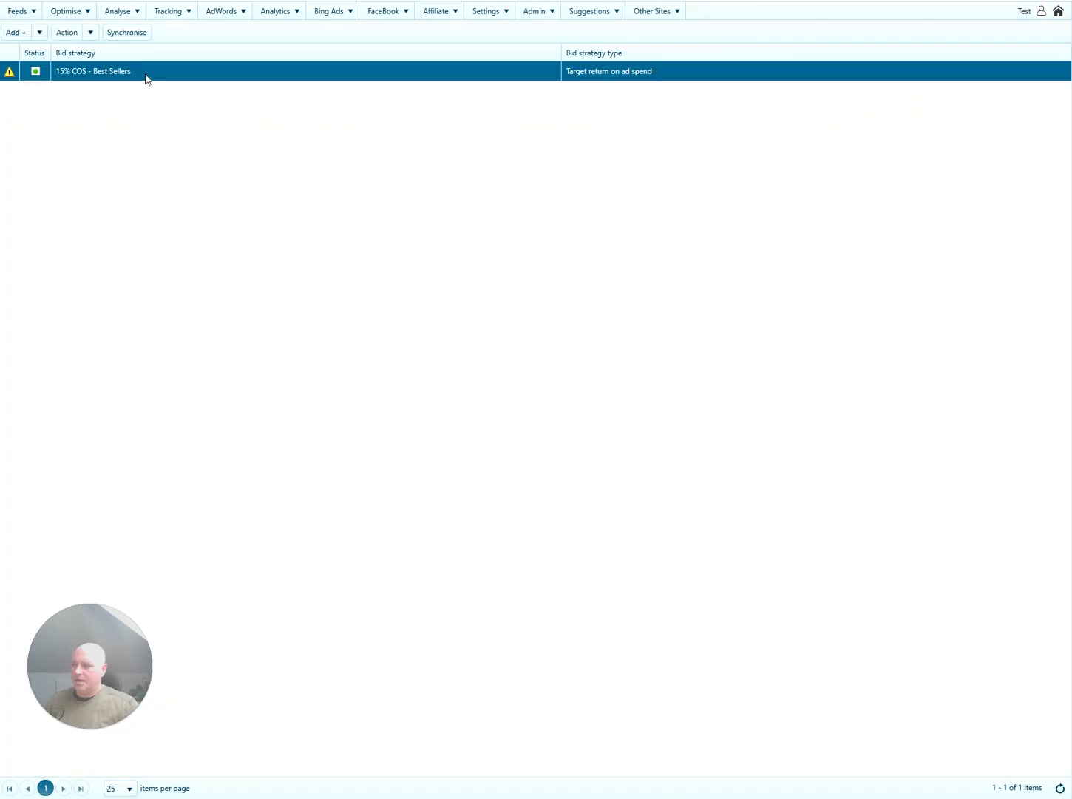
{"action": "left_click", "coordinate": [134, 33]}
{"action": "left_click", "coordinate": [621, 421]}
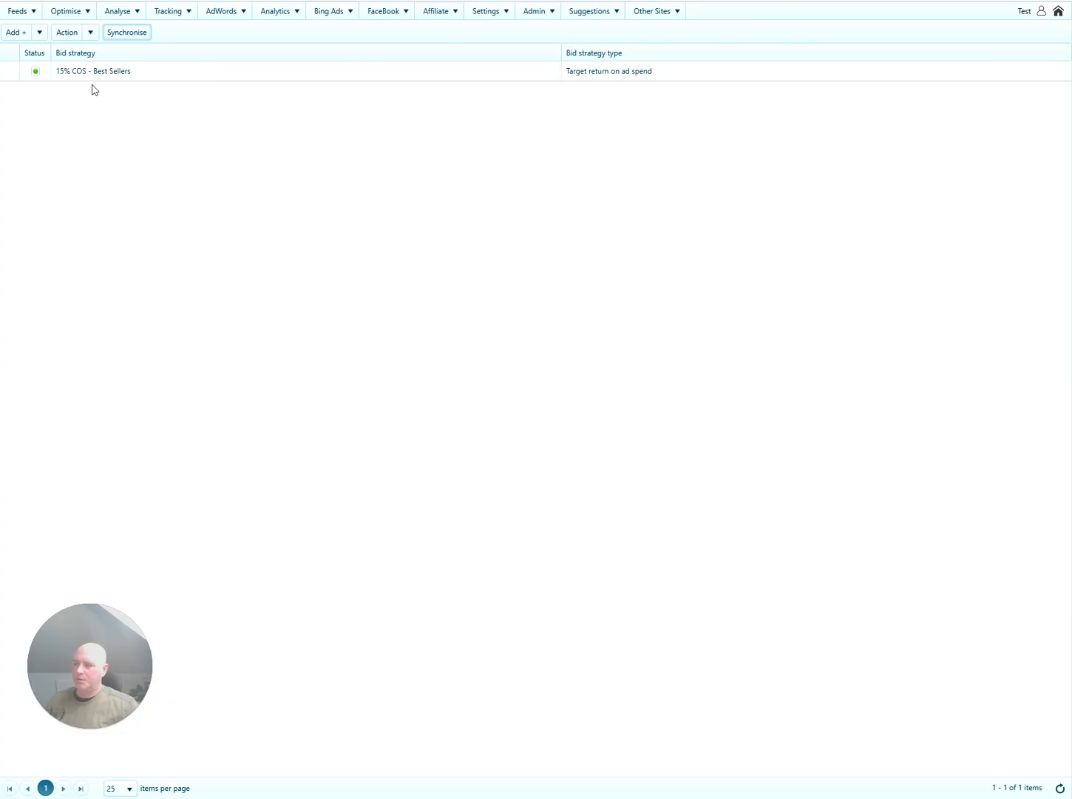
{"action": "left_click", "coordinate": [146, 77]}
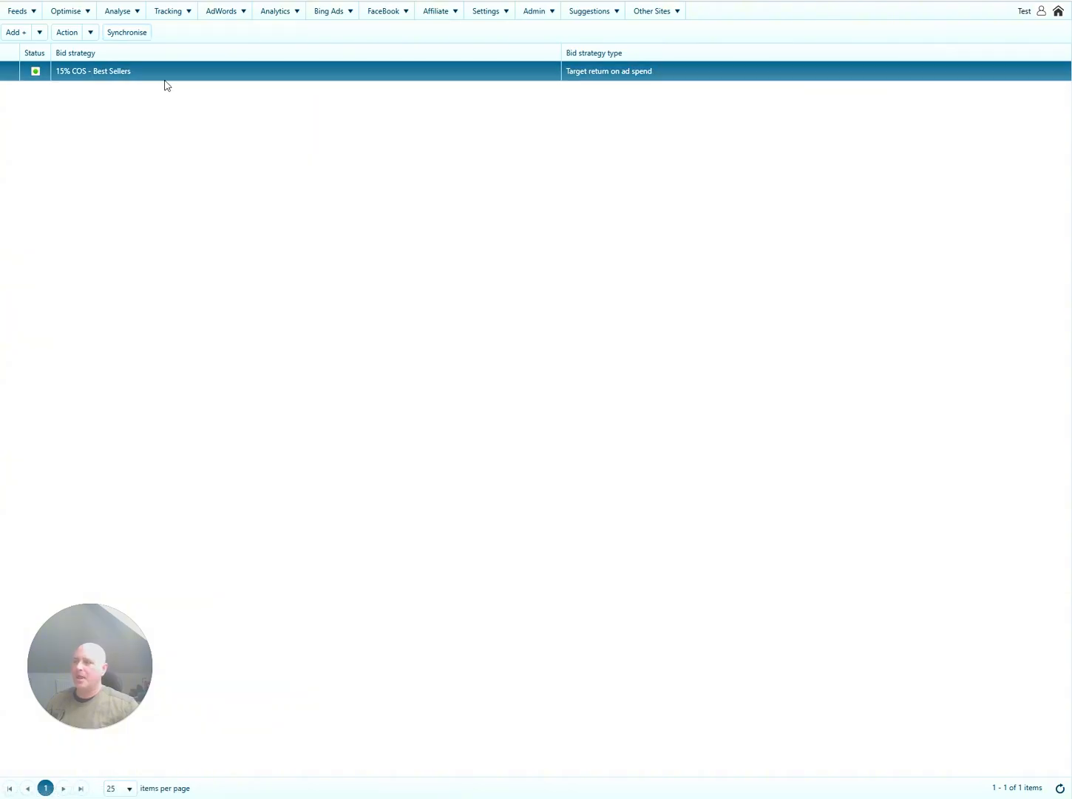
{"action": "left_click", "coordinate": [196, 1]}
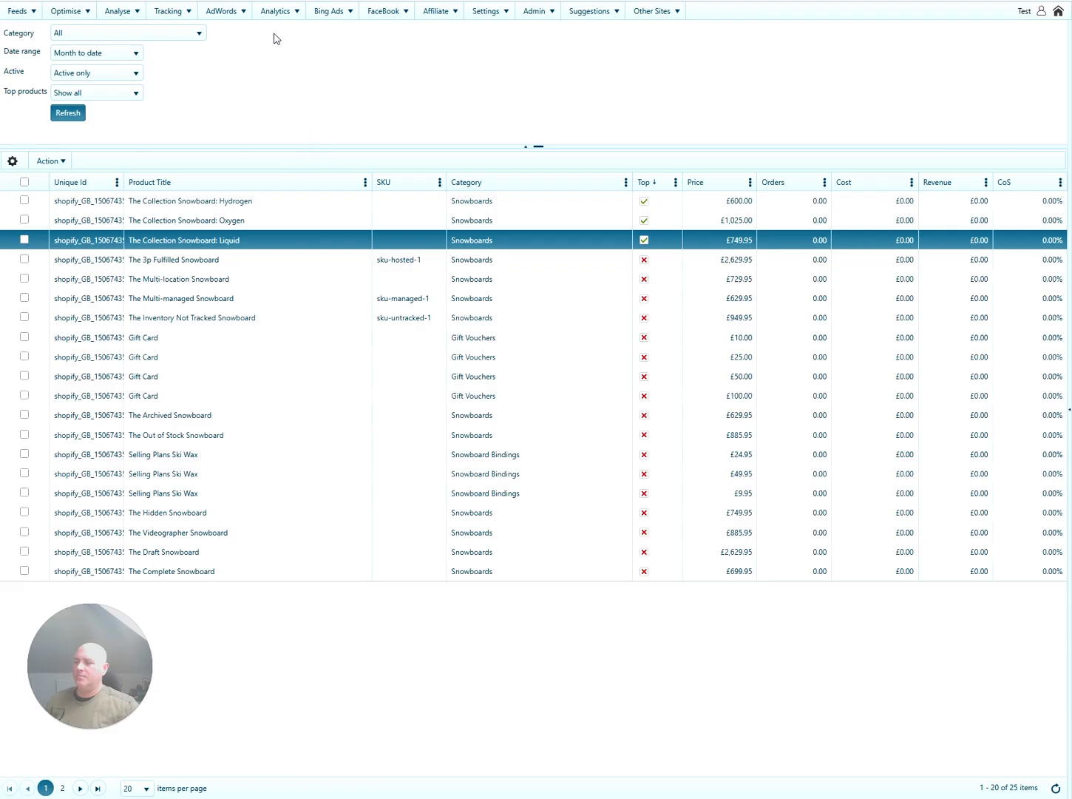
Reload the Shopping campaigns list and open Best Selling Snowbaoards - Shopping for editing.
{"action": "left_click", "coordinate": [252, 0]}
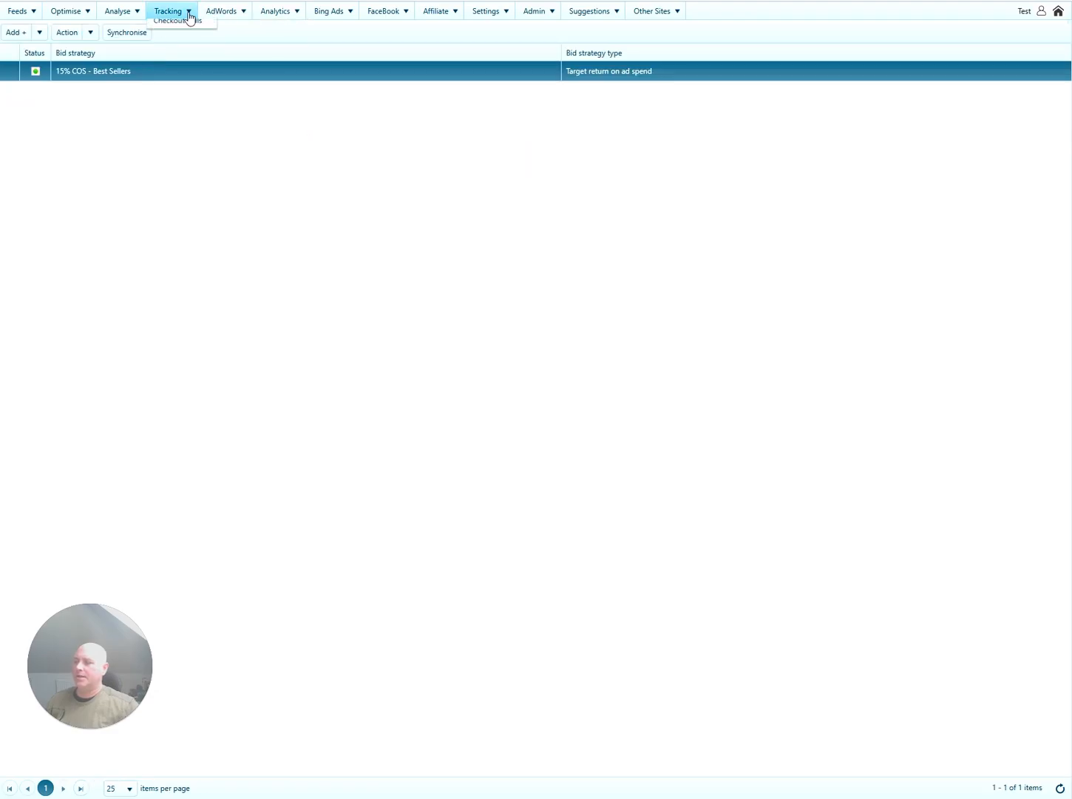
{"action": "left_click", "coordinate": [230, 41]}
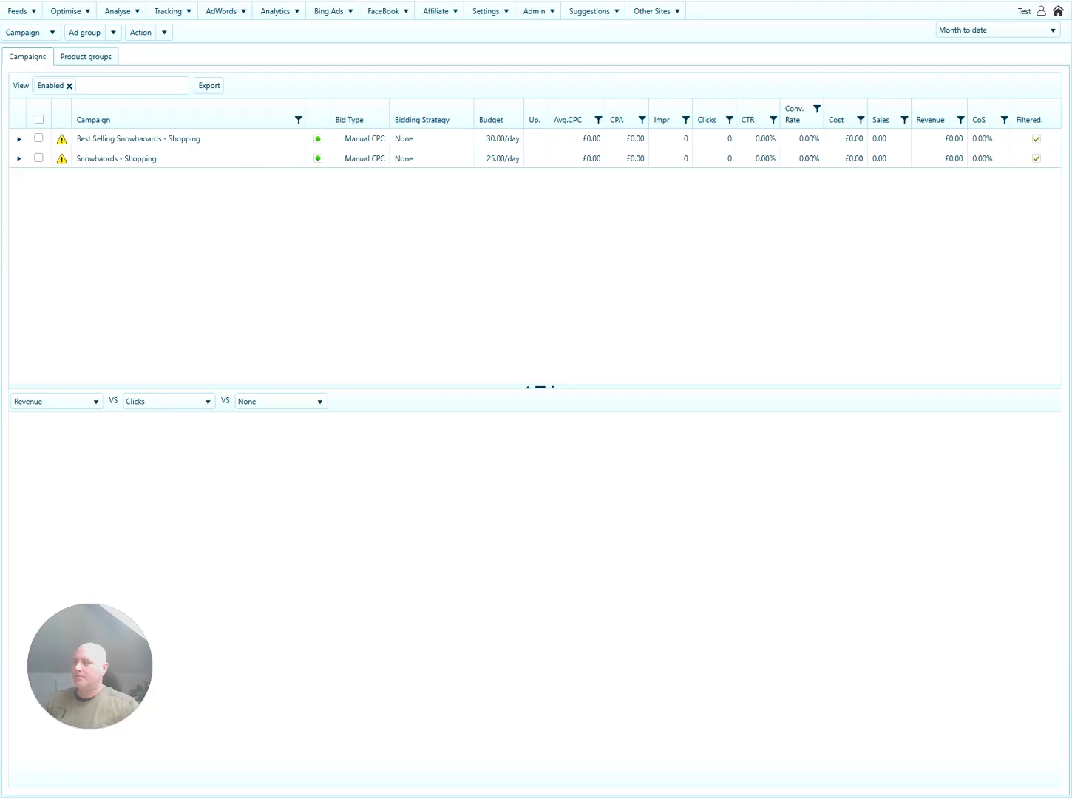
{"action": "key", "text": "F5"}
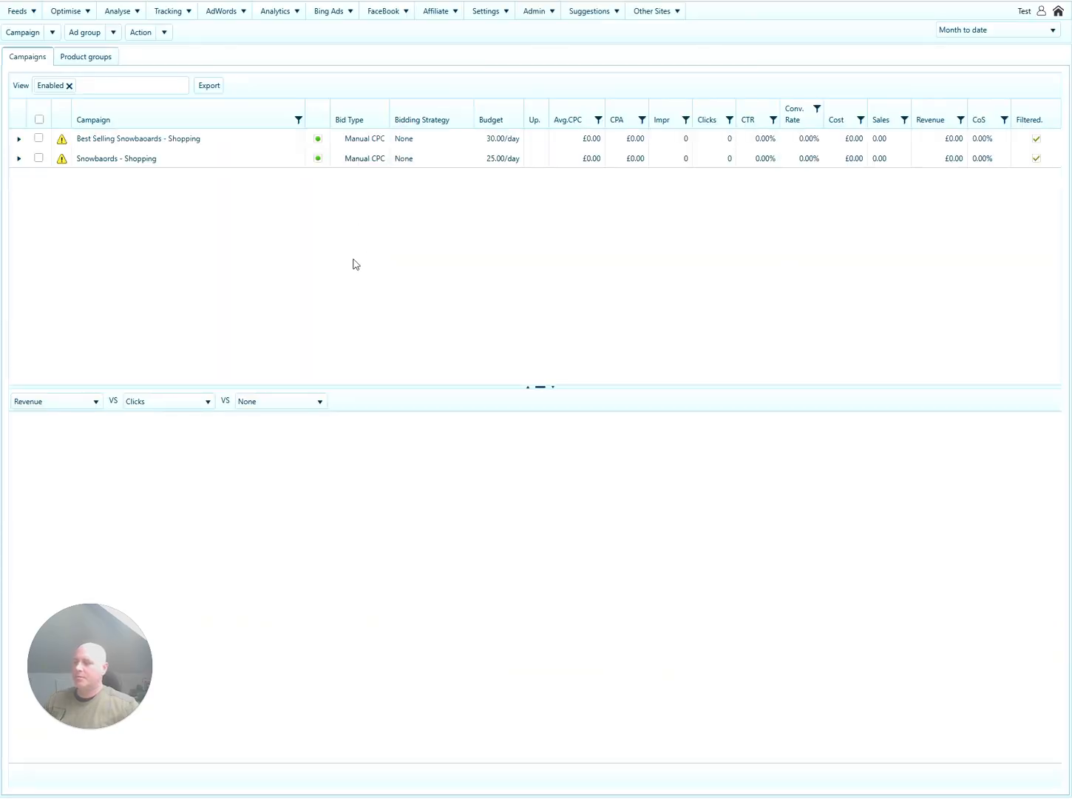
{"action": "left_click", "coordinate": [220, 141]}
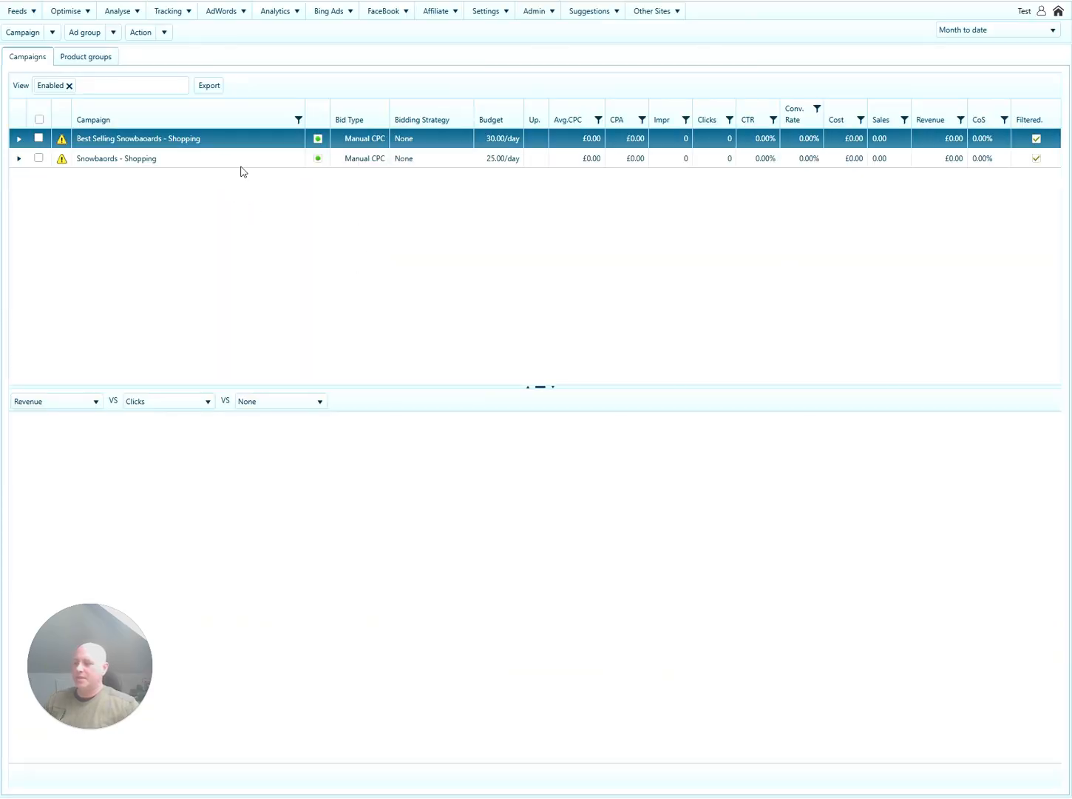
{"action": "left_click", "coordinate": [53, 32]}
{"action": "left_click", "coordinate": [52, 66]}
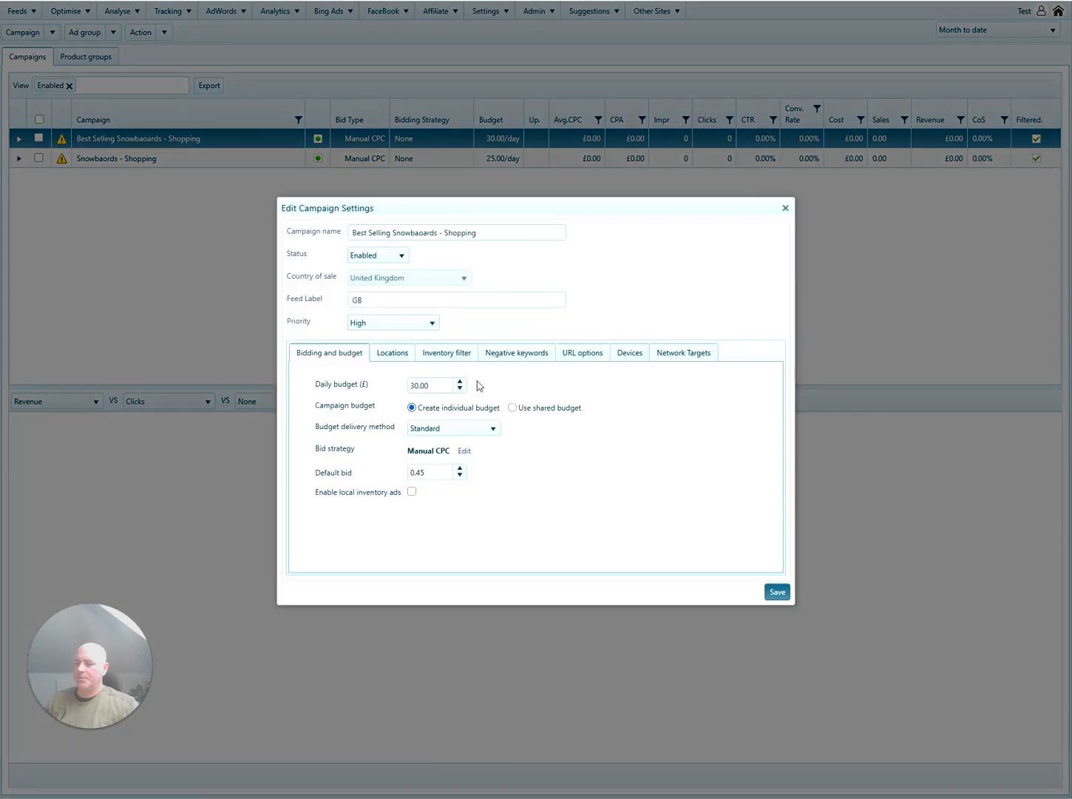
Set its bid strategy to Target ROAS with shared '15% COS - Best Sellers' and save.
{"action": "left_click", "coordinate": [464, 451]}
{"action": "left_click", "coordinate": [545, 399]}
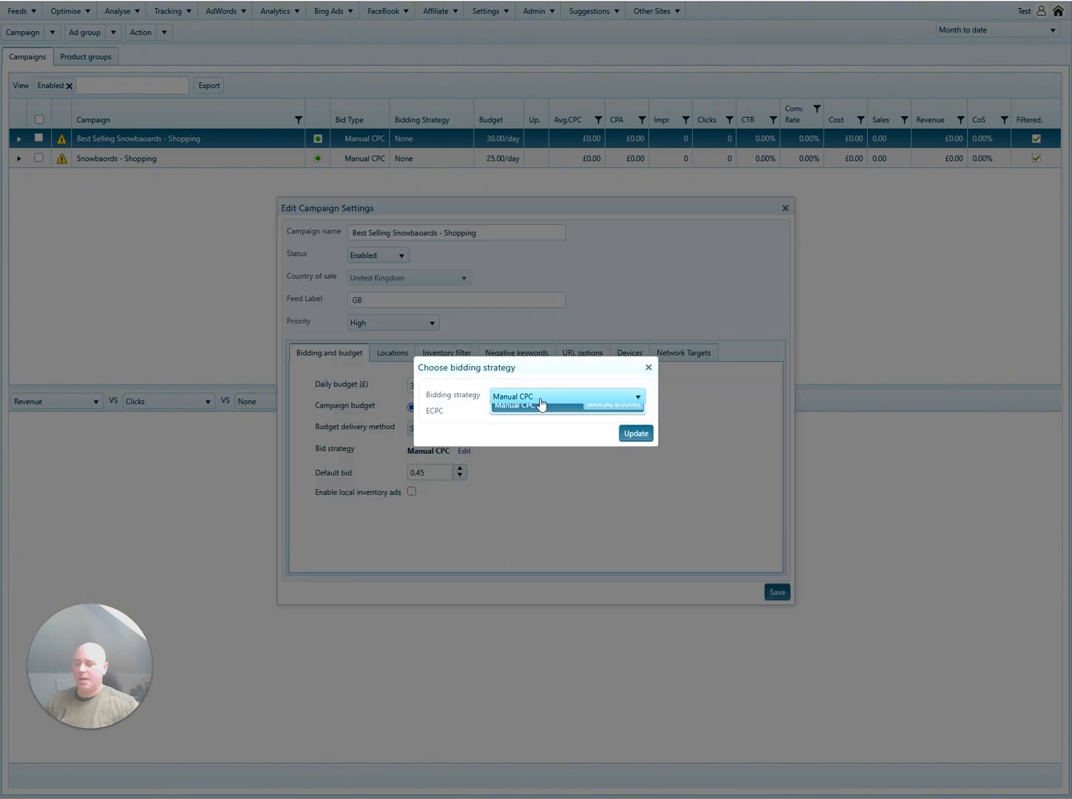
{"action": "left_click", "coordinate": [547, 420]}
{"action": "left_click", "coordinate": [558, 419]}
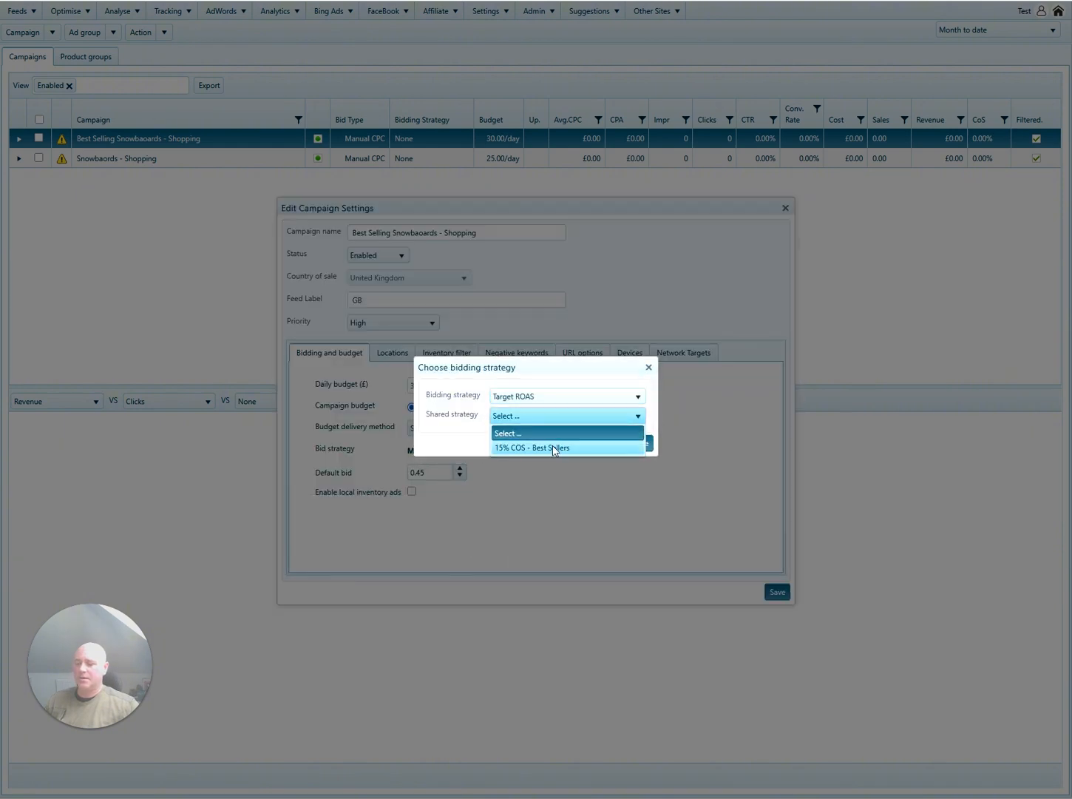
{"action": "left_click", "coordinate": [555, 445]}
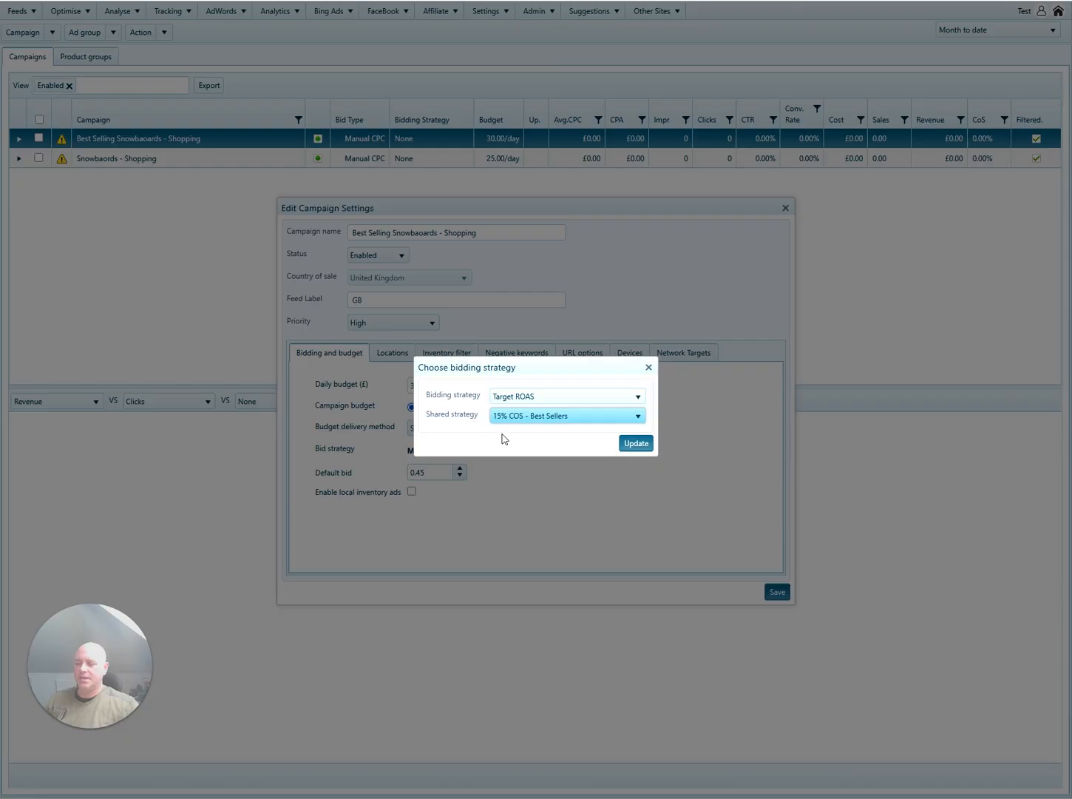
{"action": "left_click", "coordinate": [630, 443]}
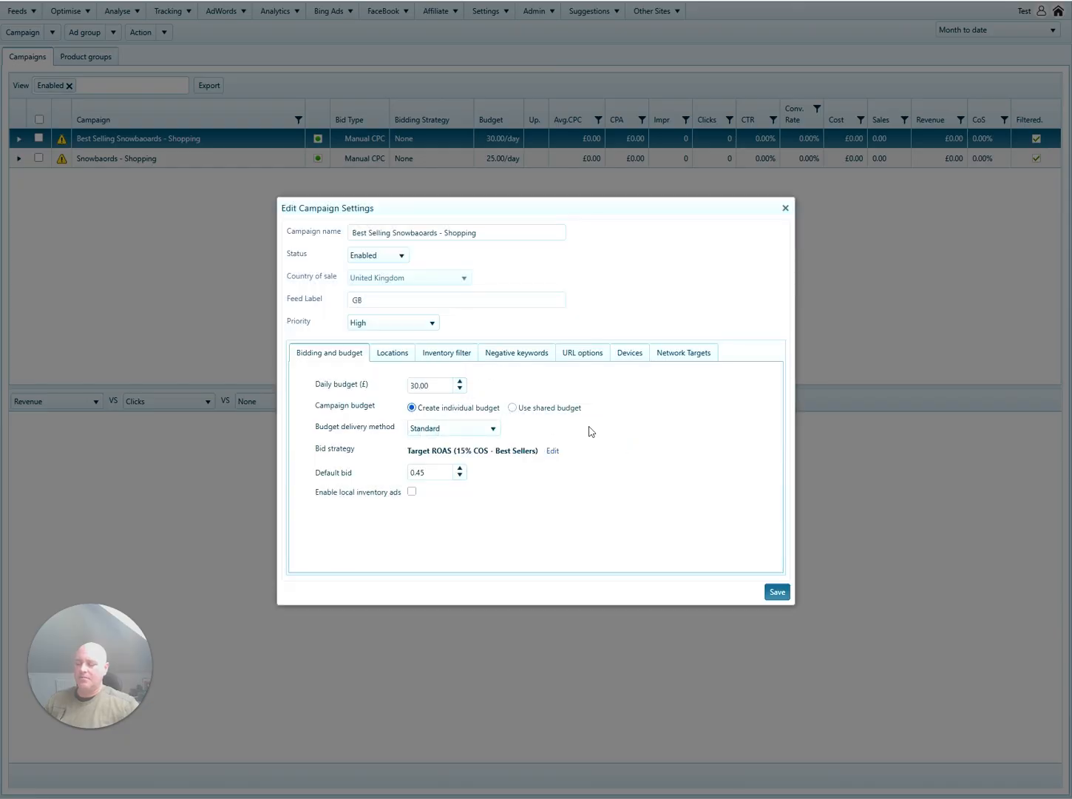
{"action": "left_click", "coordinate": [777, 591]}
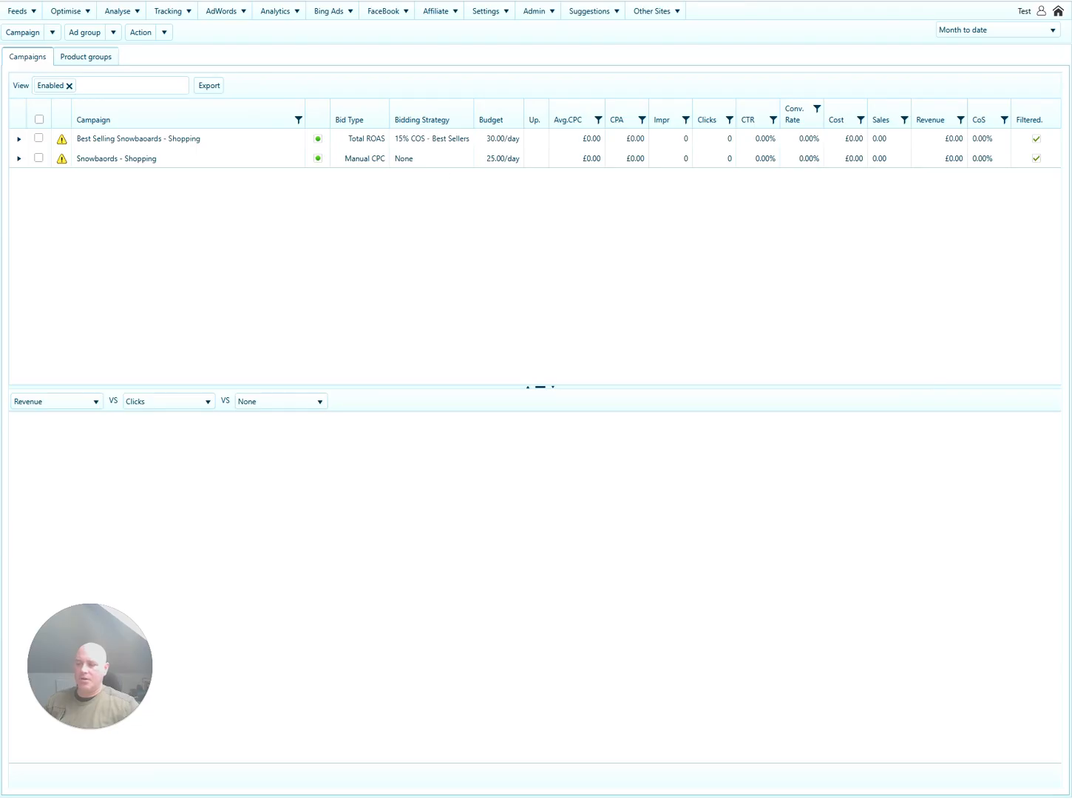
{"action": "left_click", "coordinate": [316, 147]}
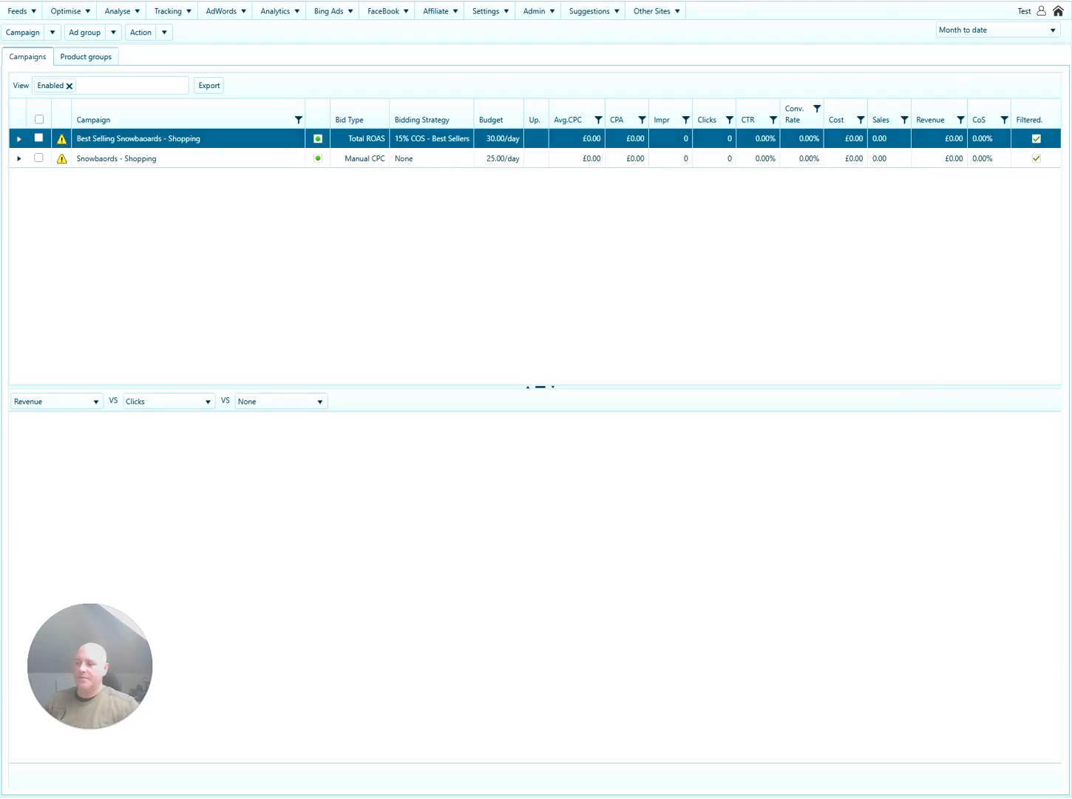
{"action": "left_click", "coordinate": [433, 160]}
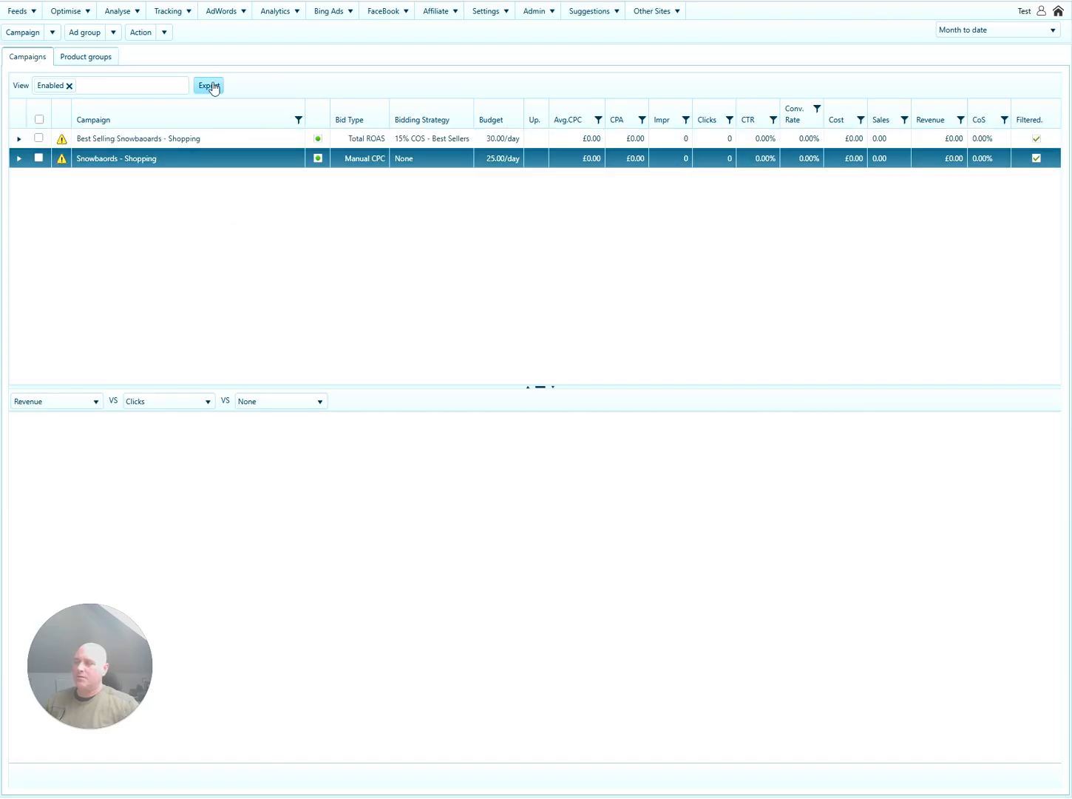
Start a new Target ROAS strategy named '10% COS - Snowboards Others'.
{"action": "left_click", "coordinate": [226, 13]}
{"action": "mouse_move", "coordinate": [225, 72]}
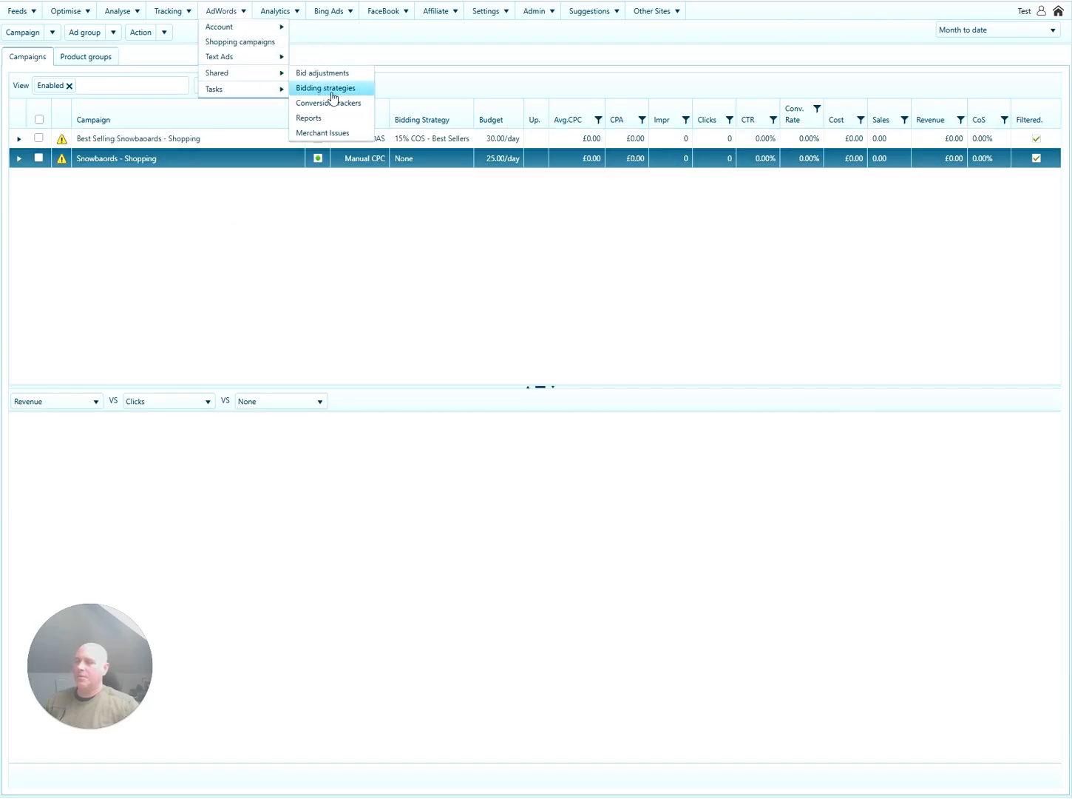
{"action": "left_click", "coordinate": [330, 88]}
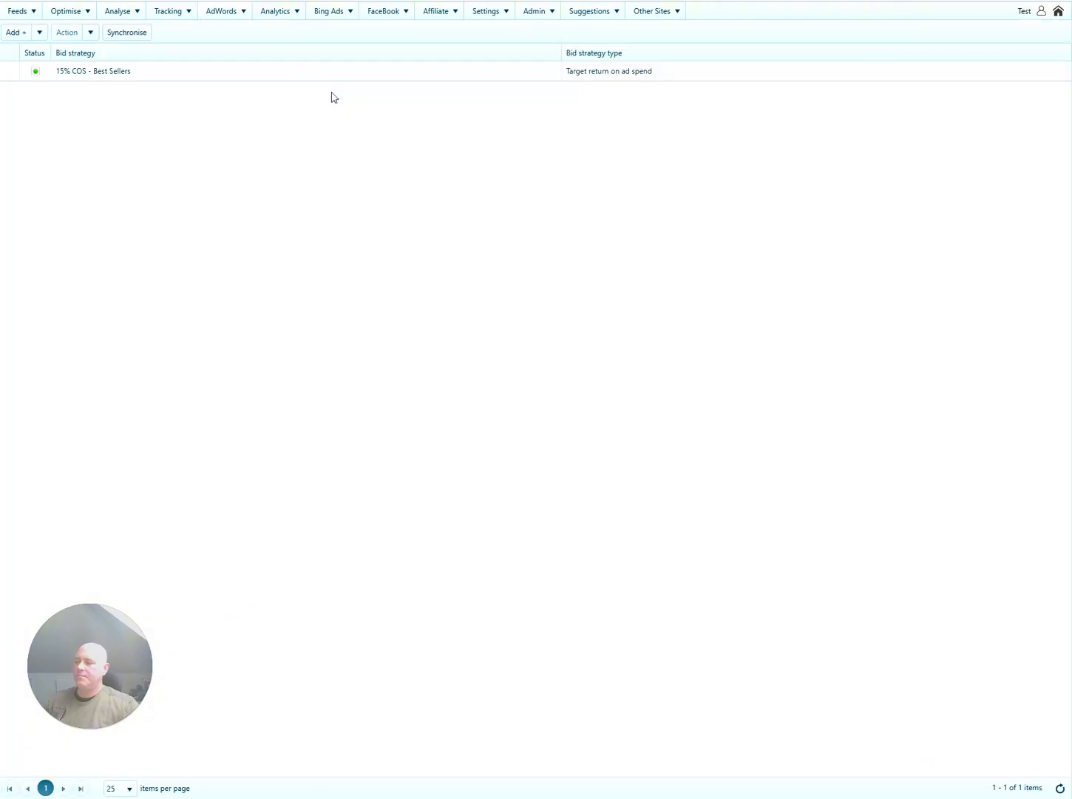
{"action": "left_click", "coordinate": [39, 34]}
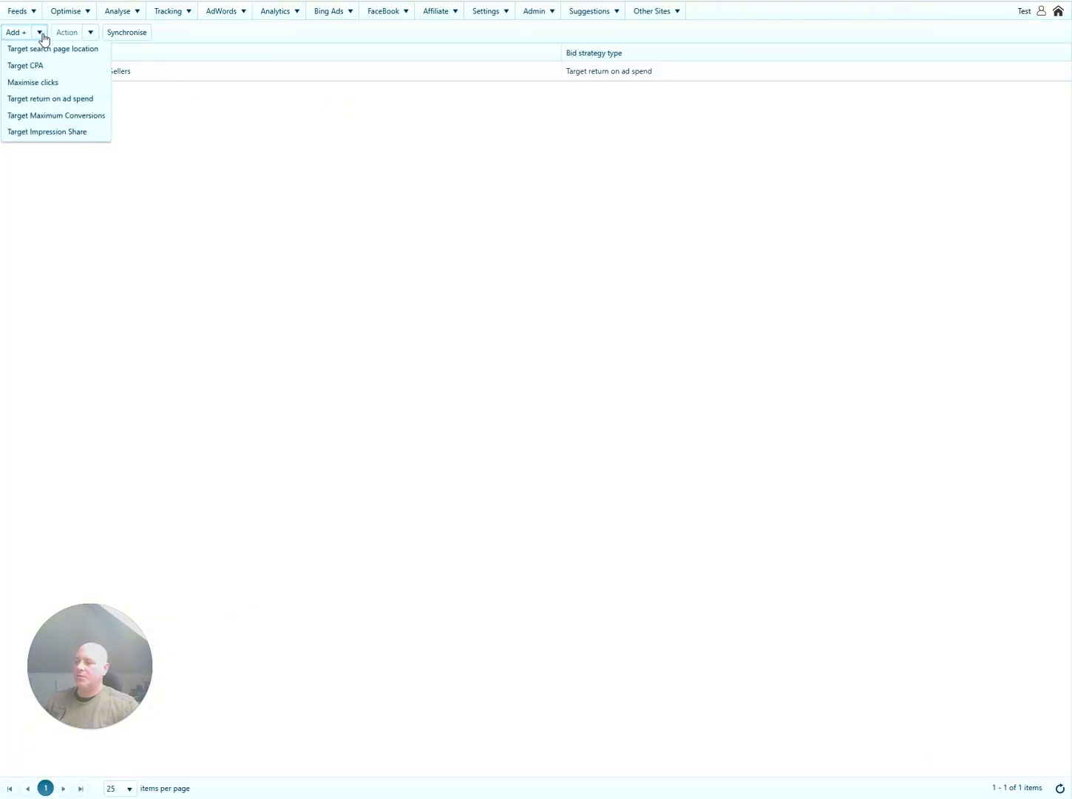
{"action": "left_click", "coordinate": [44, 101]}
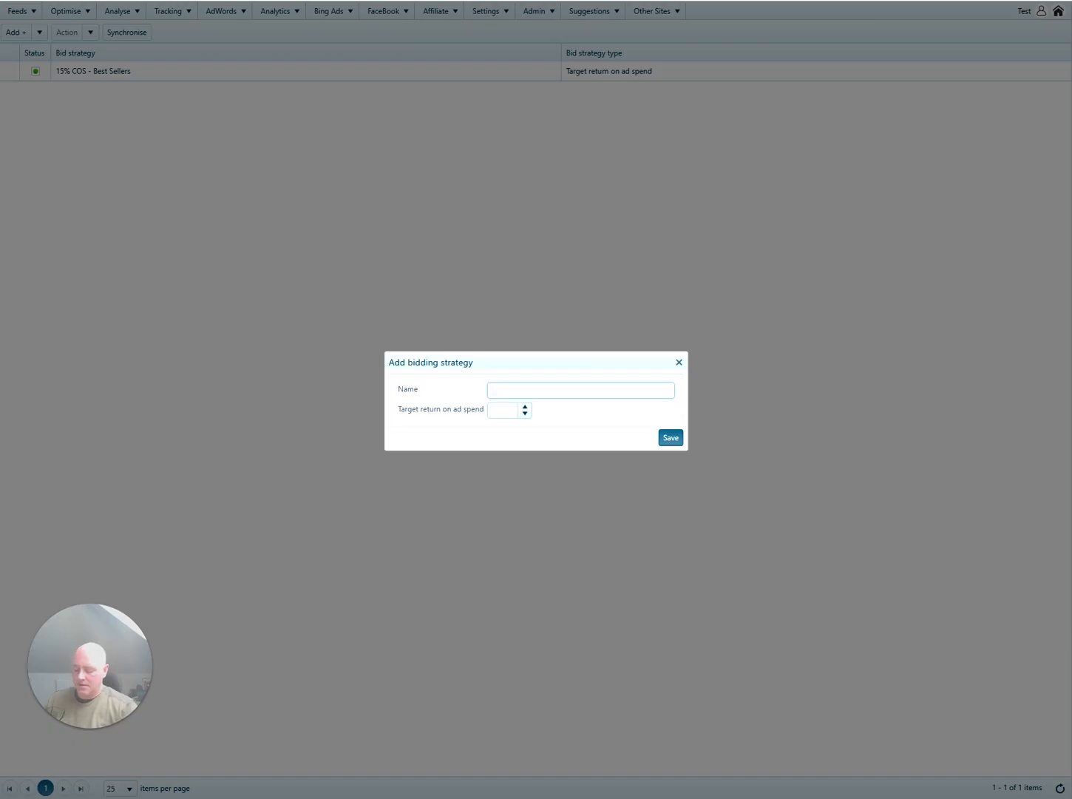
{"action": "type", "text": "10%"}
{"action": "type", "text": "COS - Snowboards"}
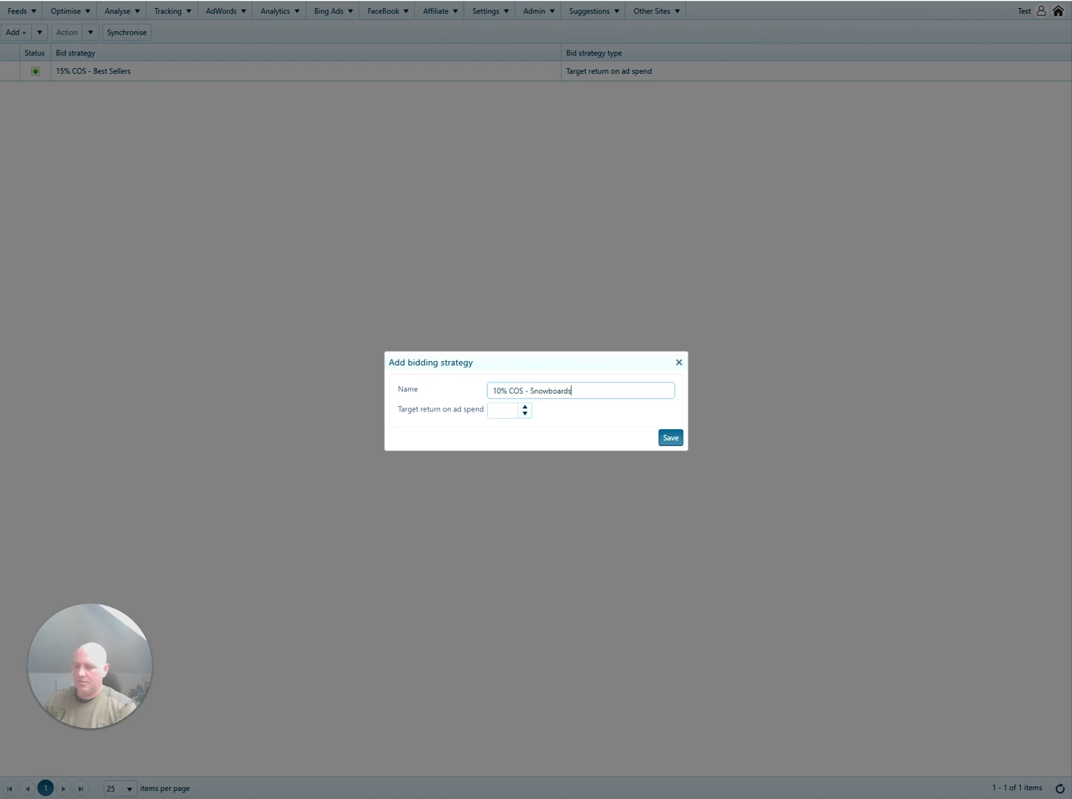
{"action": "type", "text": " Others"}
Give it a 1,000 target return, save it, and synchronise the strategies.
{"action": "key", "text": "Tab"}
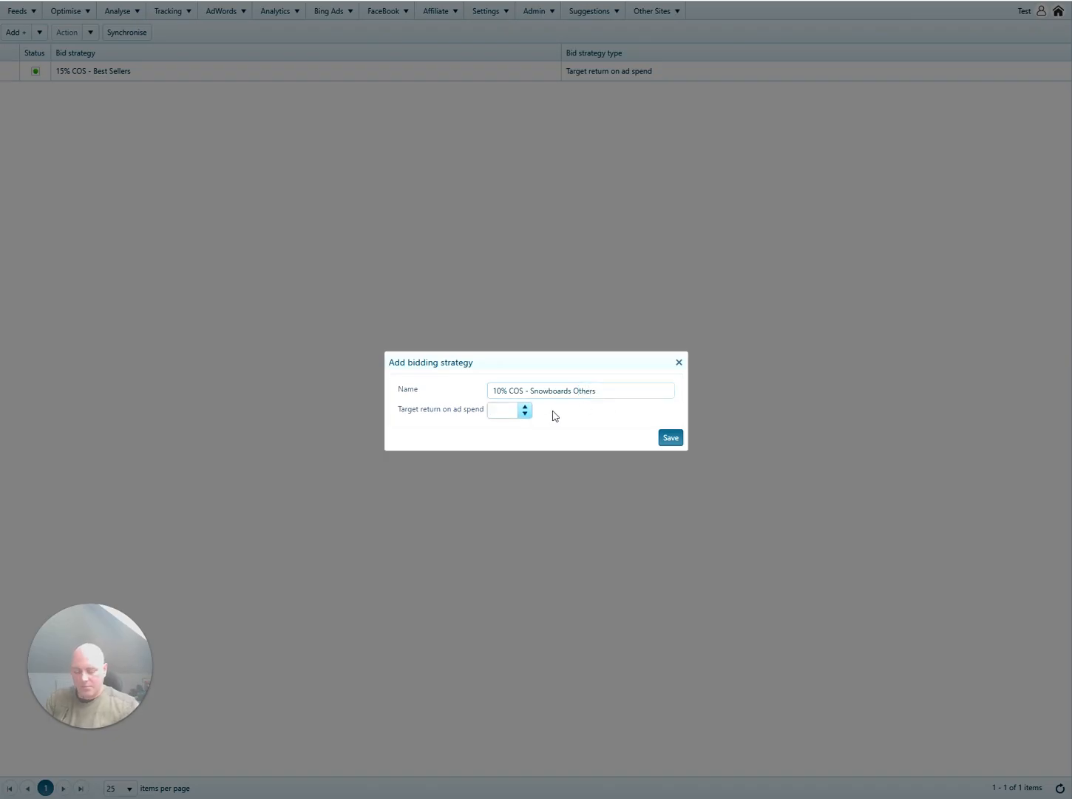
{"action": "type", "text": "1000"}
{"action": "left_click", "coordinate": [593, 429]}
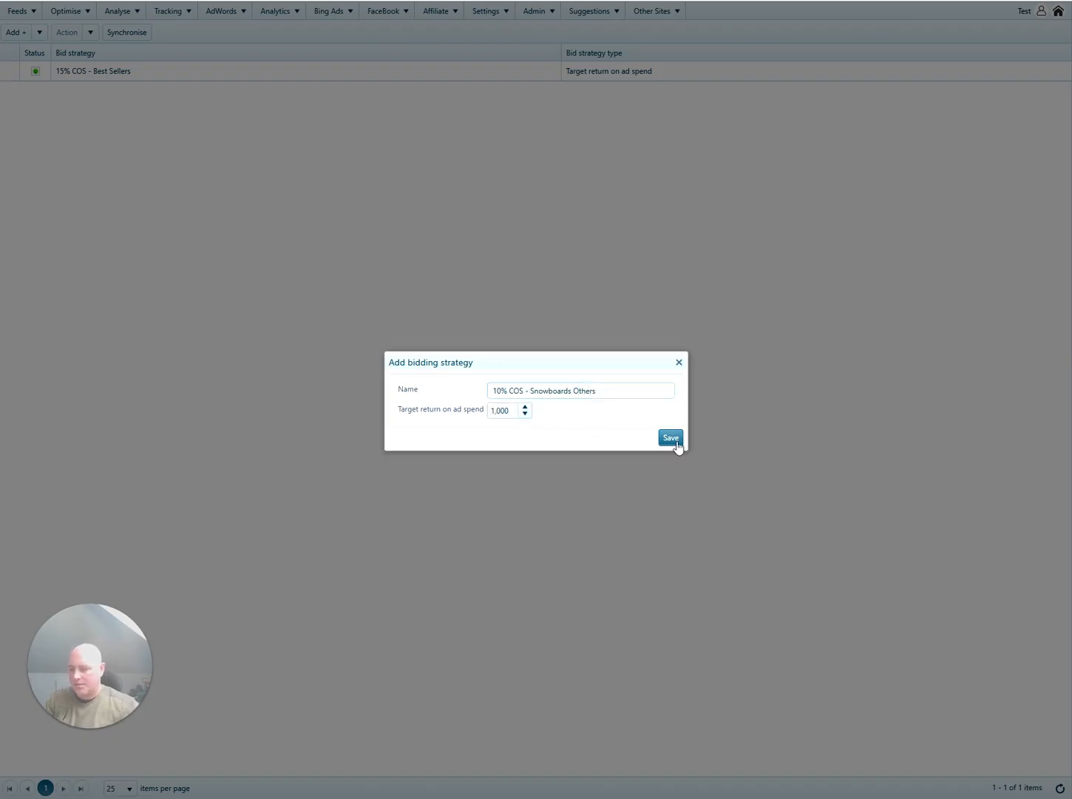
{"action": "left_click", "coordinate": [674, 441]}
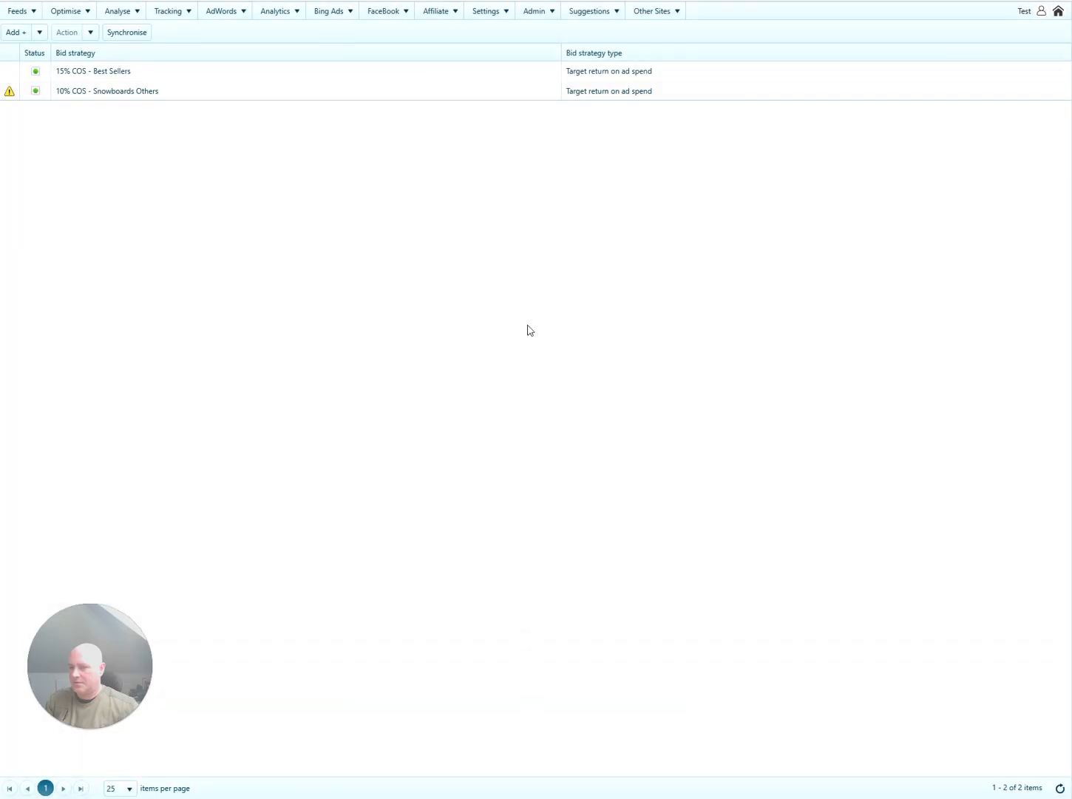
{"action": "left_click", "coordinate": [122, 35]}
{"action": "left_click", "coordinate": [622, 421]}
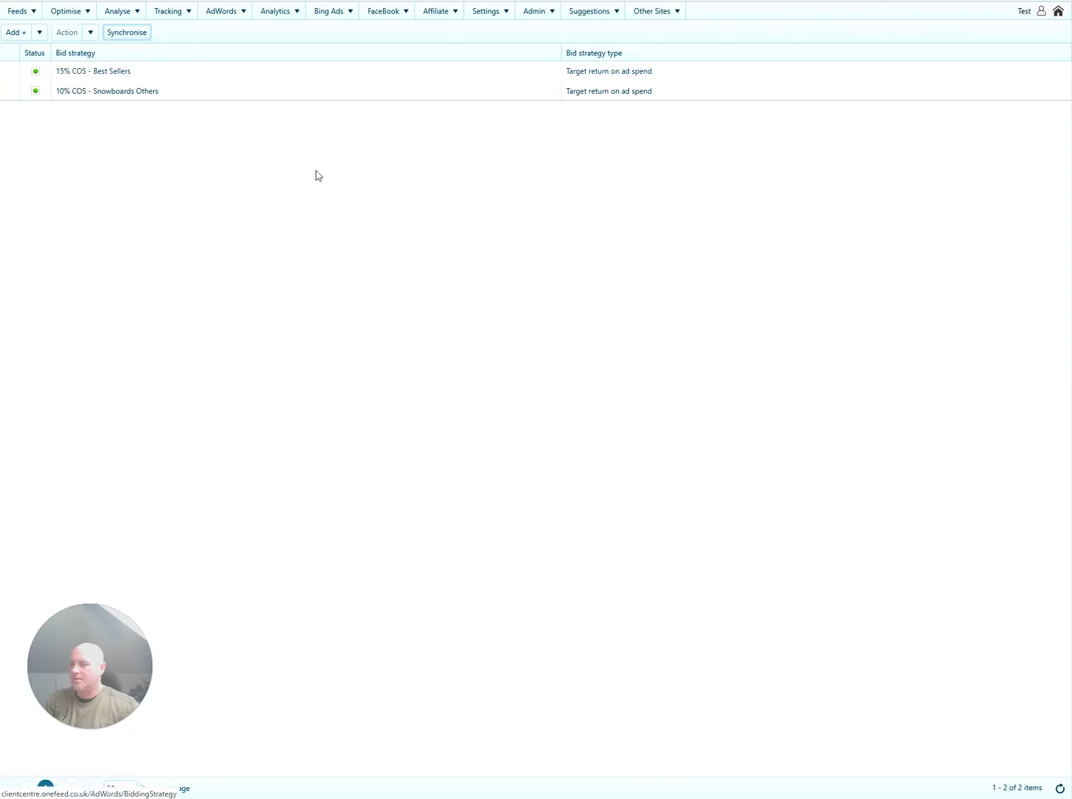
Select the Snowbaords - Shopping campaign and open it for editing.
{"action": "mouse_move", "coordinate": [236, 14]}
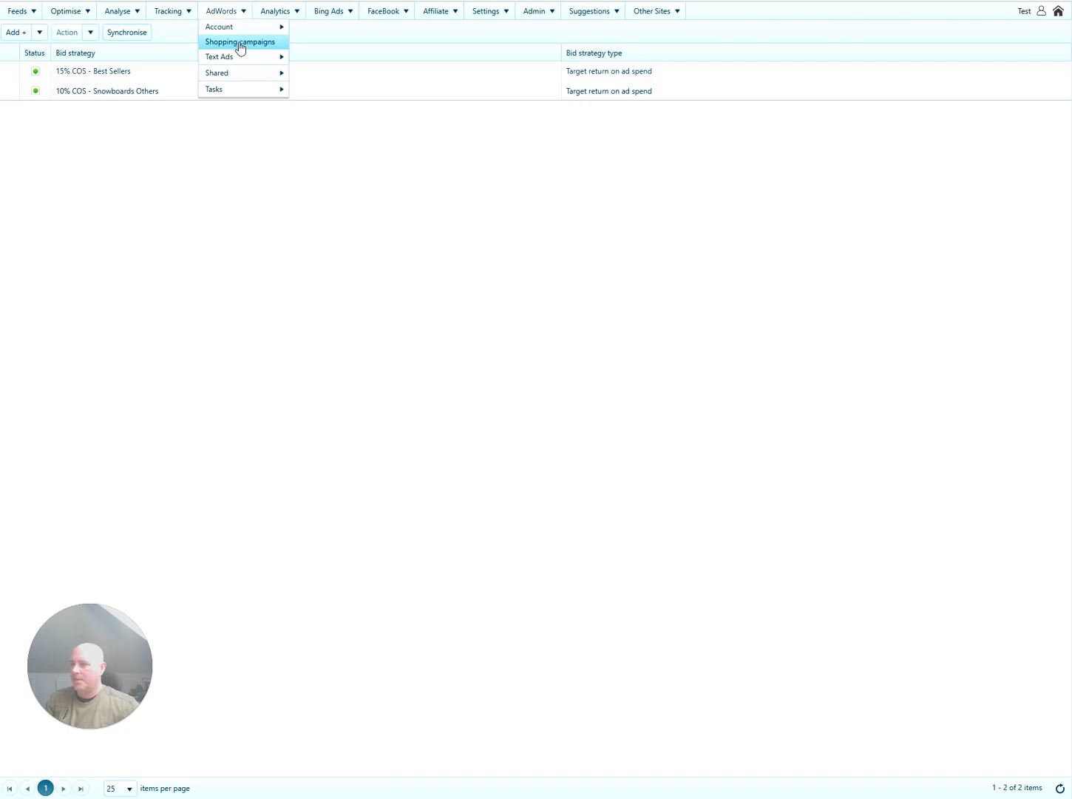
{"action": "left_click", "coordinate": [240, 43]}
{"action": "left_click", "coordinate": [217, 162]}
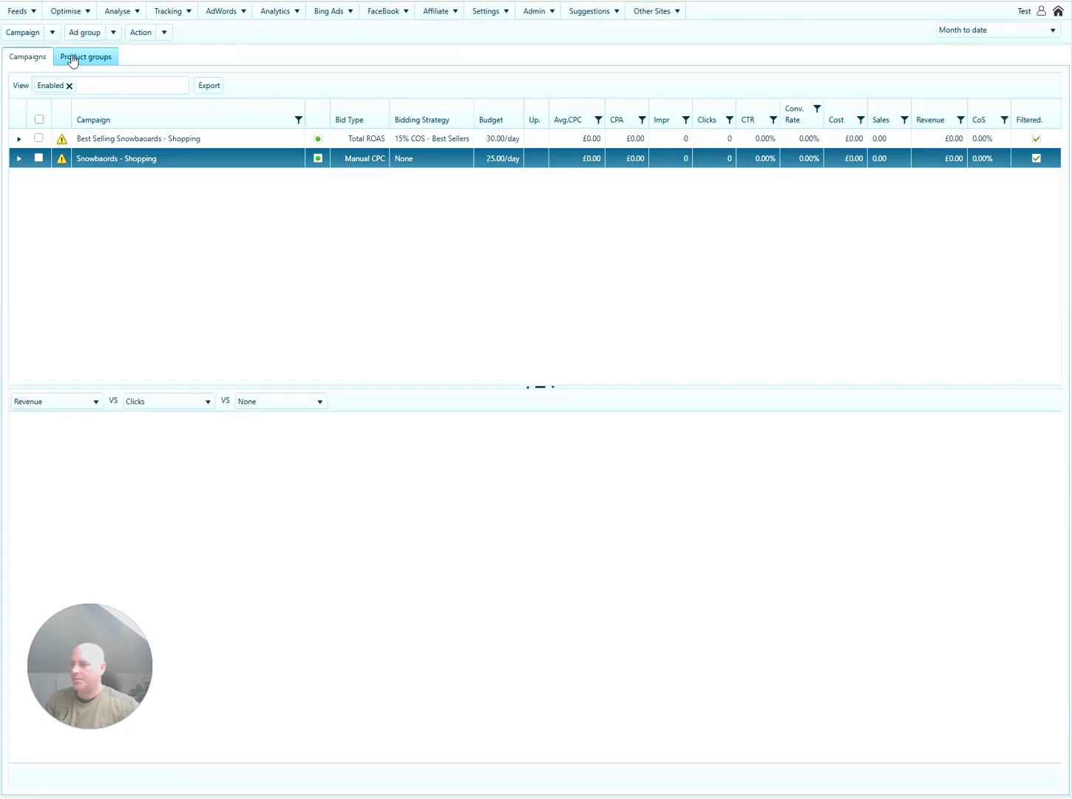
{"action": "left_click", "coordinate": [53, 32]}
{"action": "left_click", "coordinate": [40, 68]}
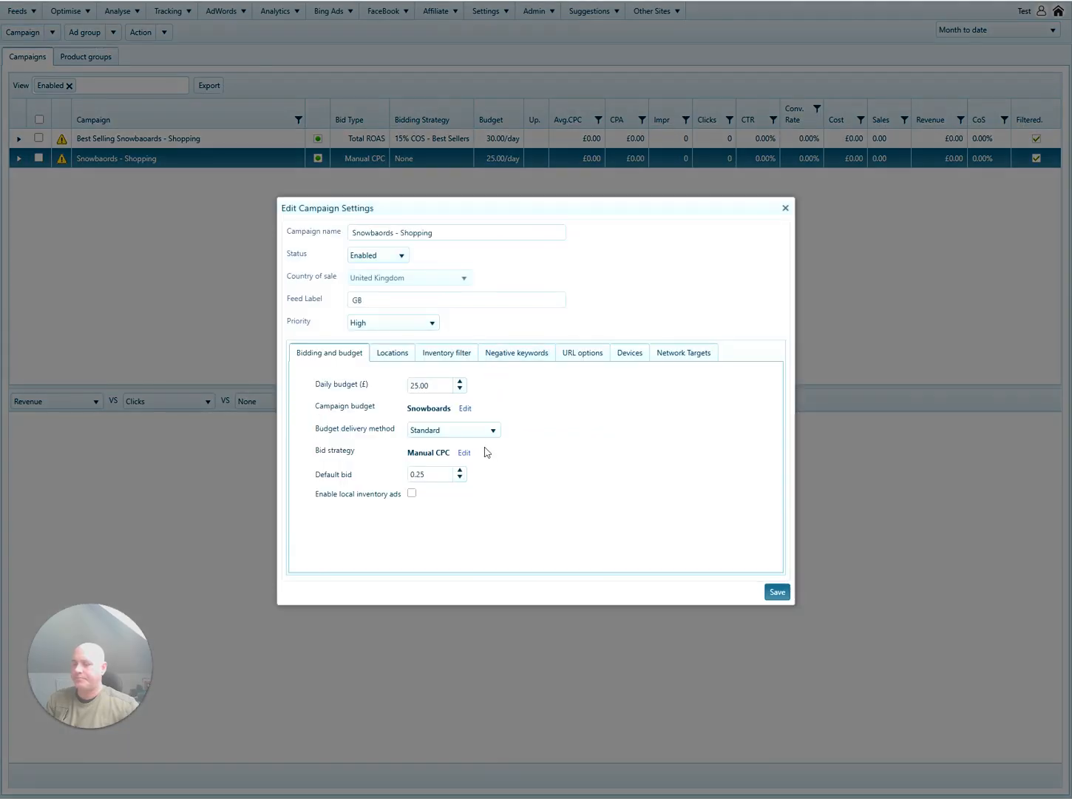
Change its bid strategy to Target ROAS with shared '10% COS - Snowboards Others' and save.
{"action": "left_click", "coordinate": [464, 452]}
{"action": "left_click", "coordinate": [552, 397]}
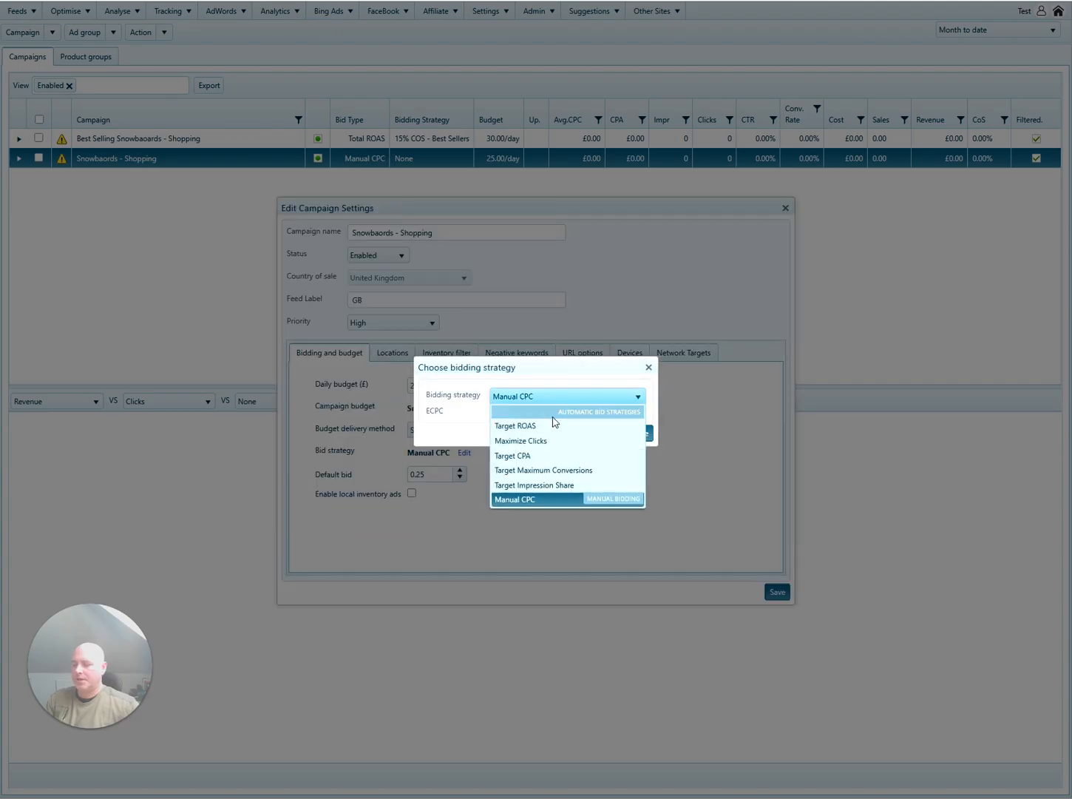
{"action": "left_click", "coordinate": [532, 426]}
{"action": "left_click", "coordinate": [541, 417]}
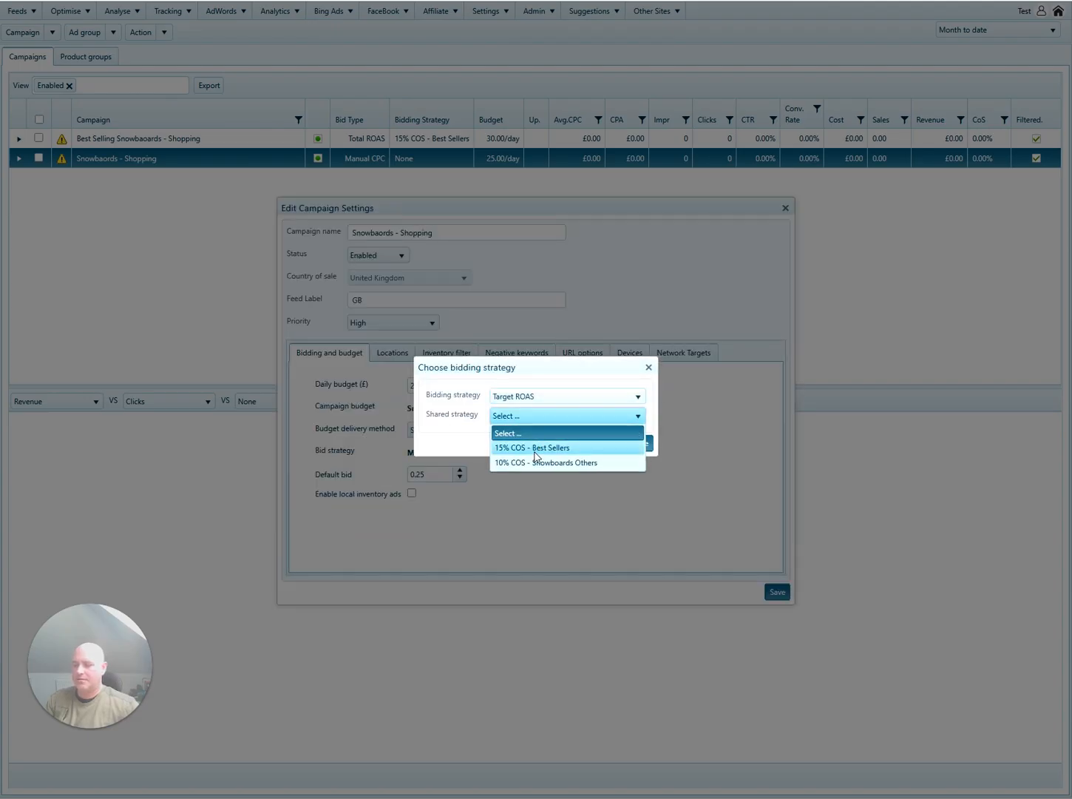
{"action": "left_click", "coordinate": [539, 463]}
{"action": "left_click", "coordinate": [634, 444]}
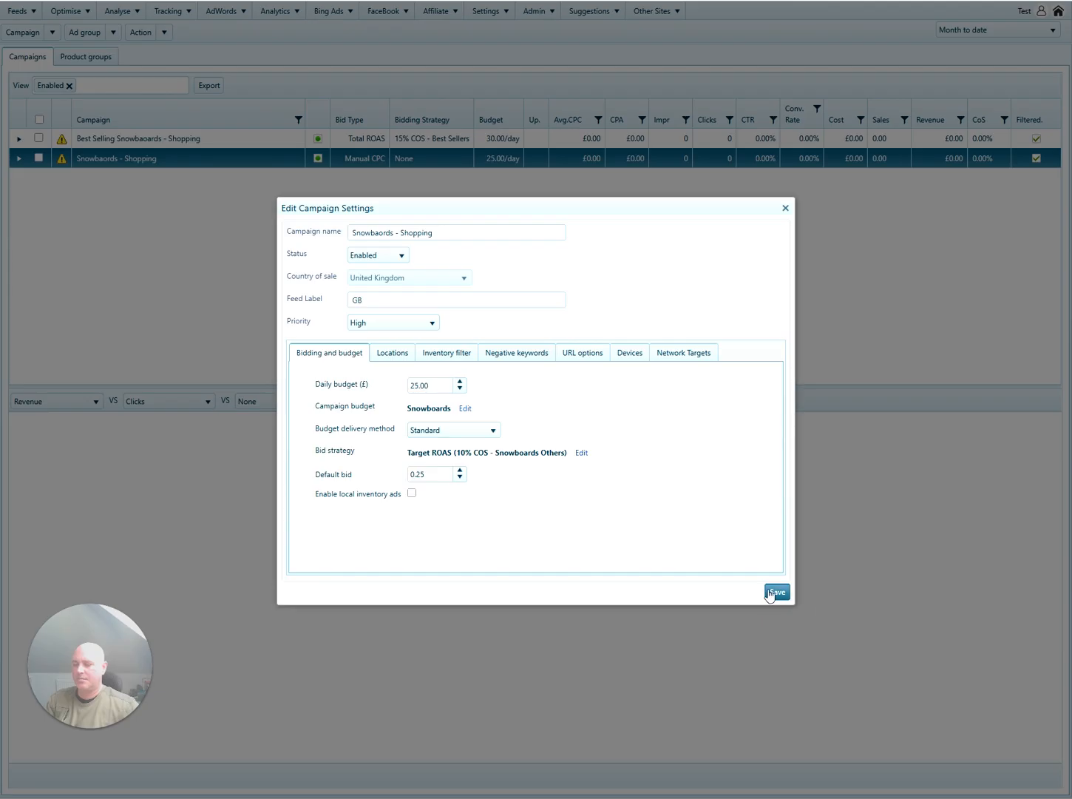
{"action": "left_click", "coordinate": [777, 591]}
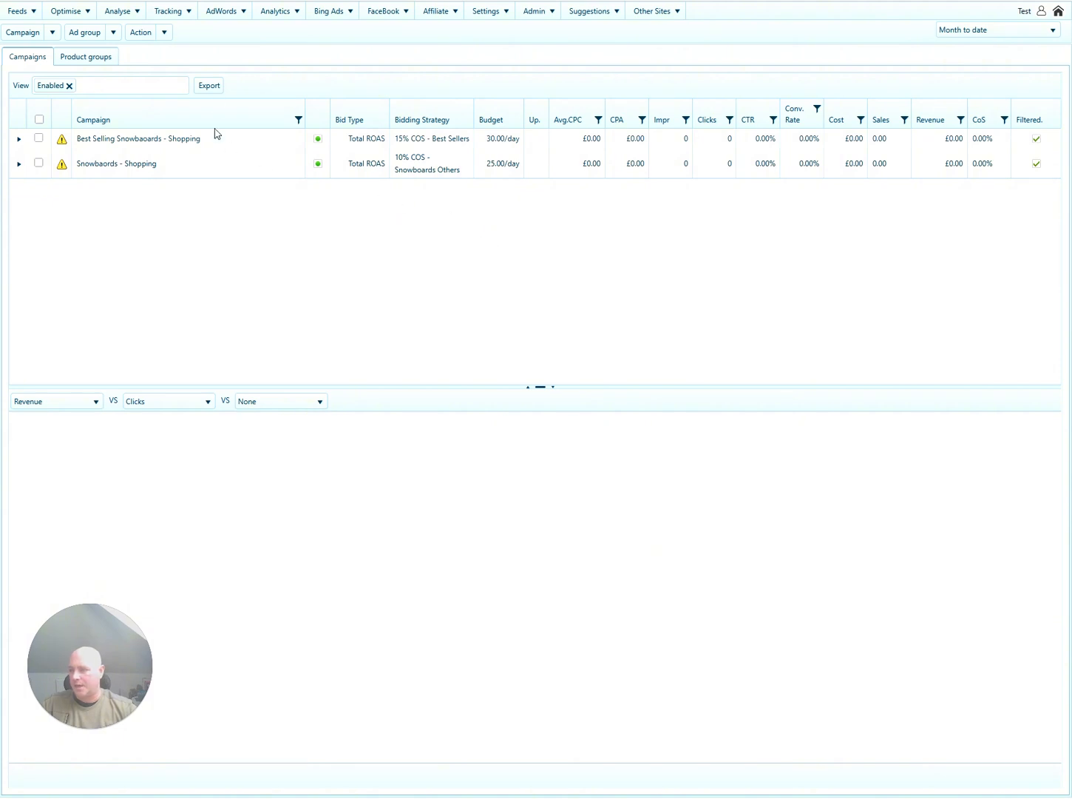
Run Synchronise shopping campaigns and dismiss the completion alert.
{"action": "left_click", "coordinate": [164, 34]}
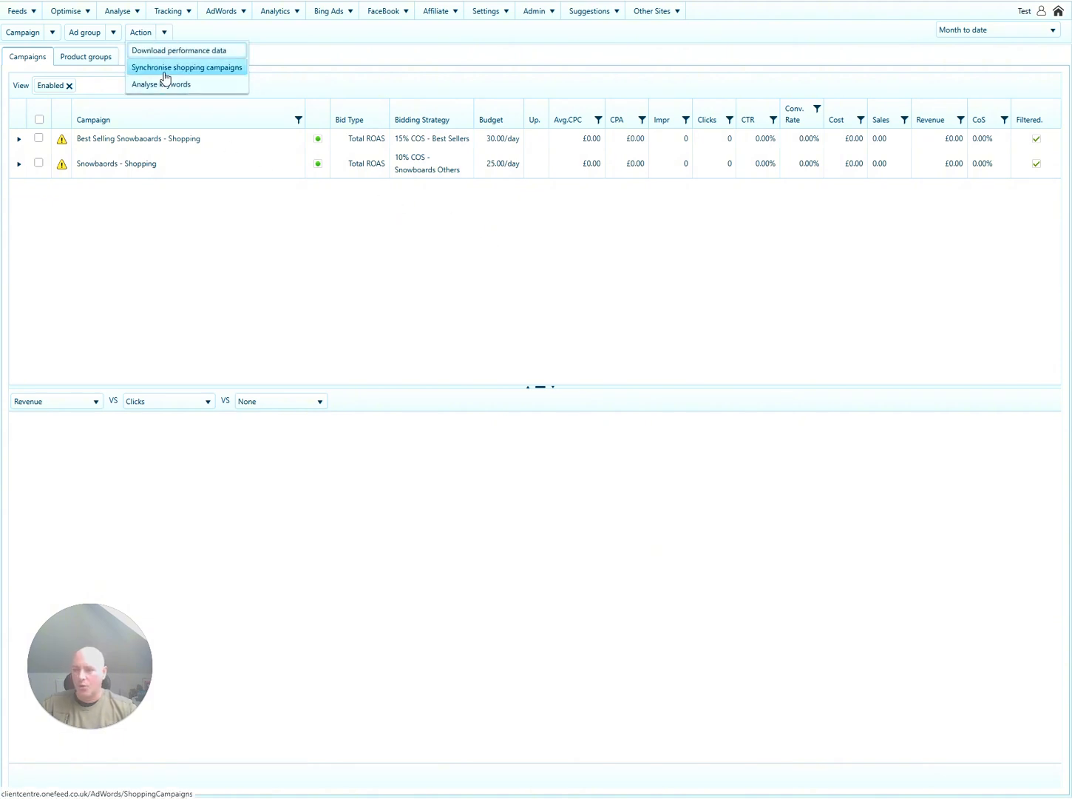
{"action": "left_click", "coordinate": [165, 69]}
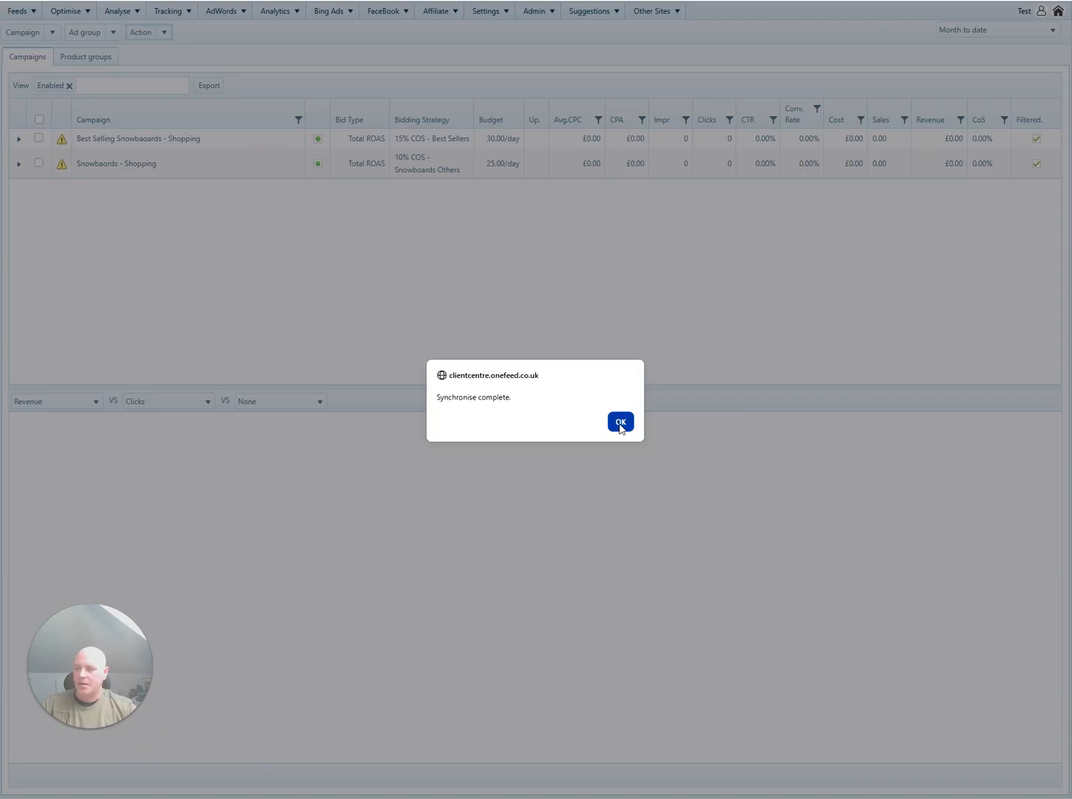
{"action": "left_click", "coordinate": [620, 426]}
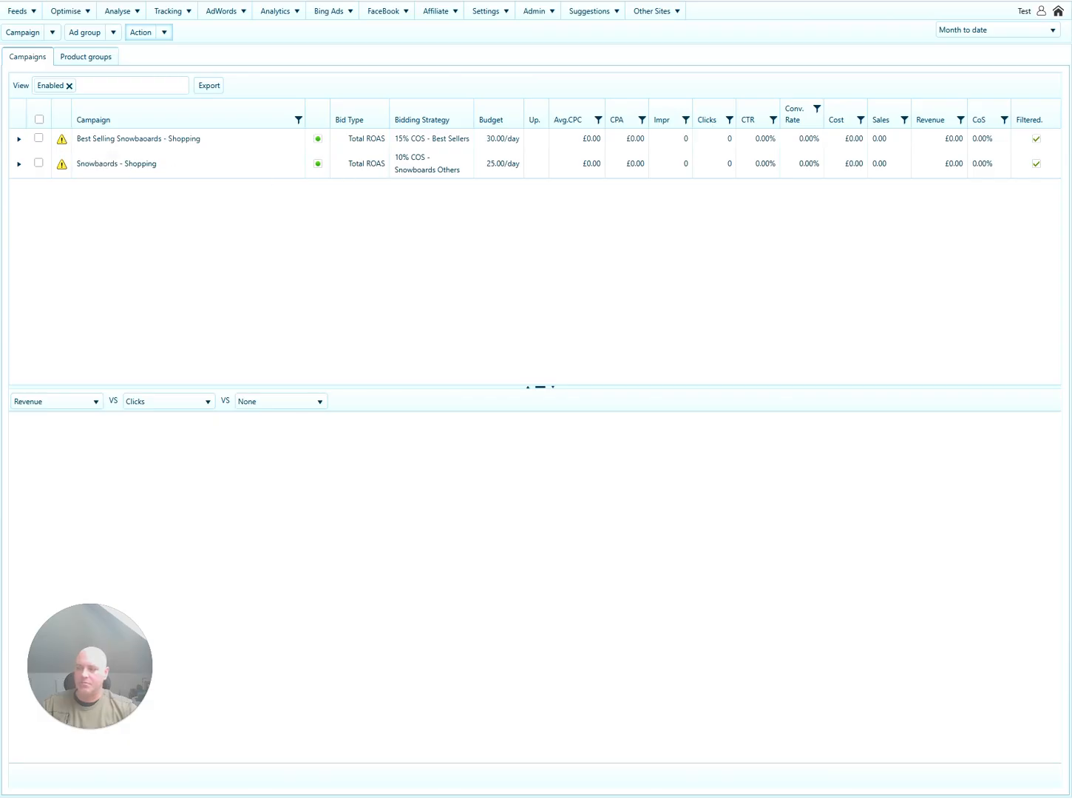
Select the two Shopping campaigns in turn and reopen the campaign actions list.
{"action": "left_click", "coordinate": [394, 141]}
{"action": "left_click", "coordinate": [435, 167]}
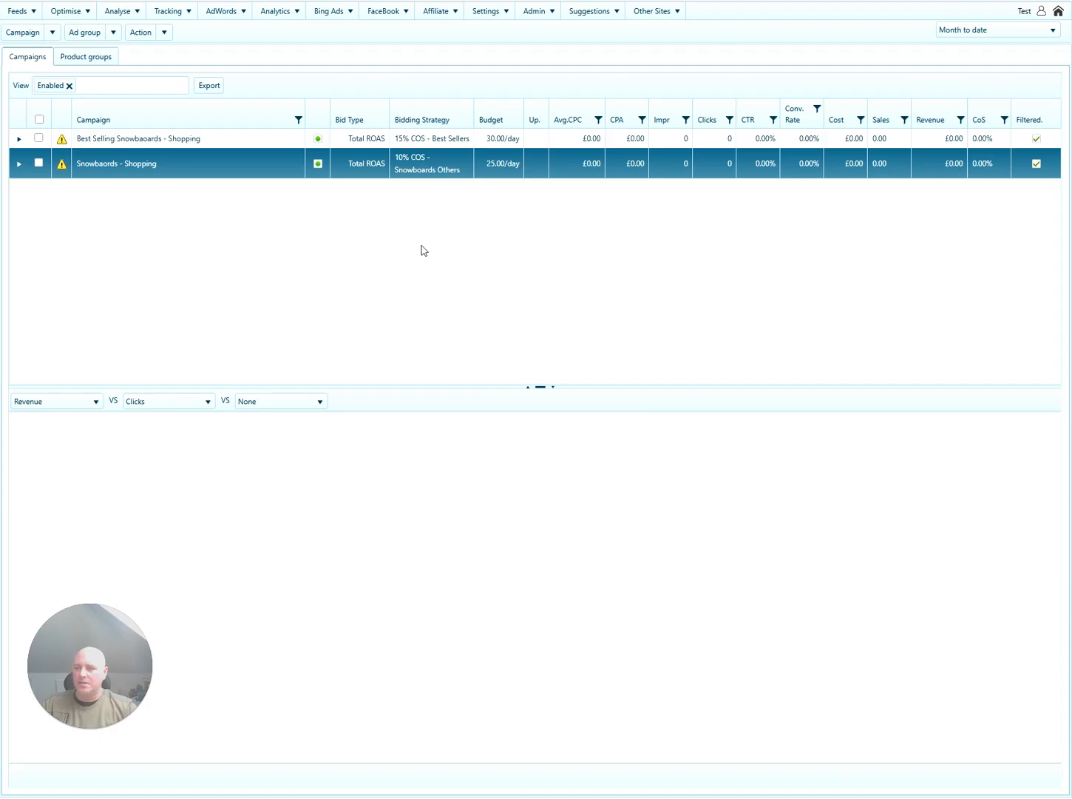
{"action": "left_click", "coordinate": [257, 141]}
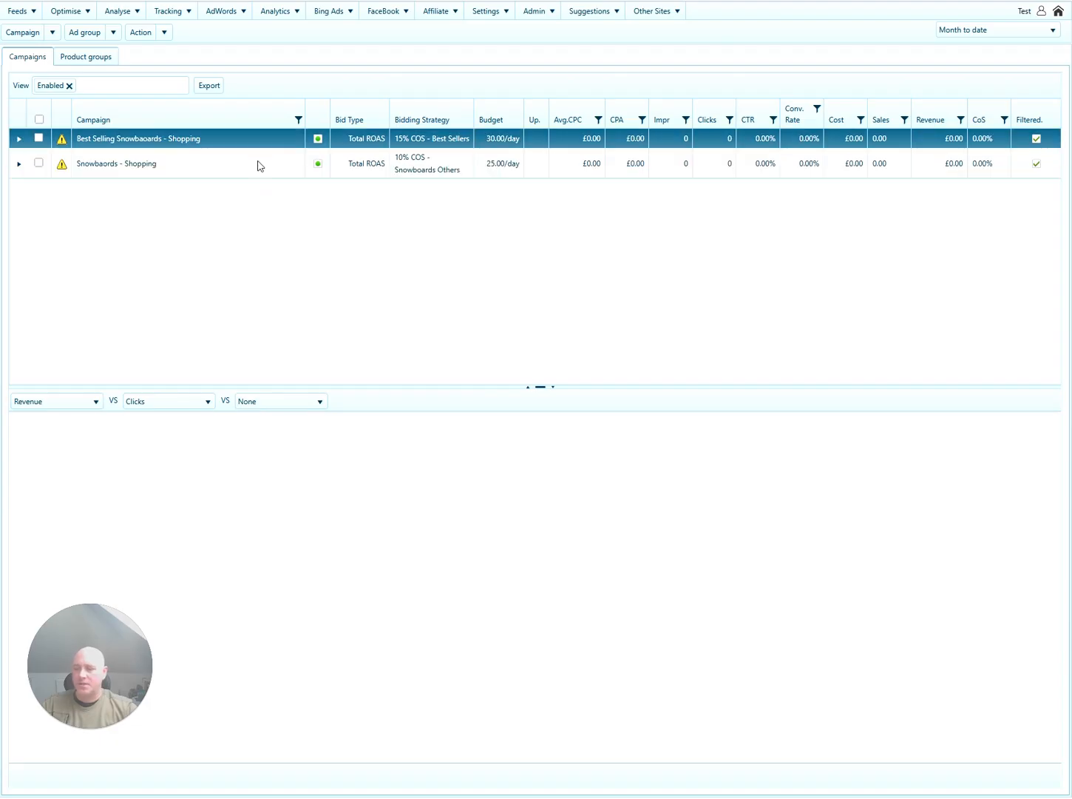
{"action": "left_click", "coordinate": [258, 160]}
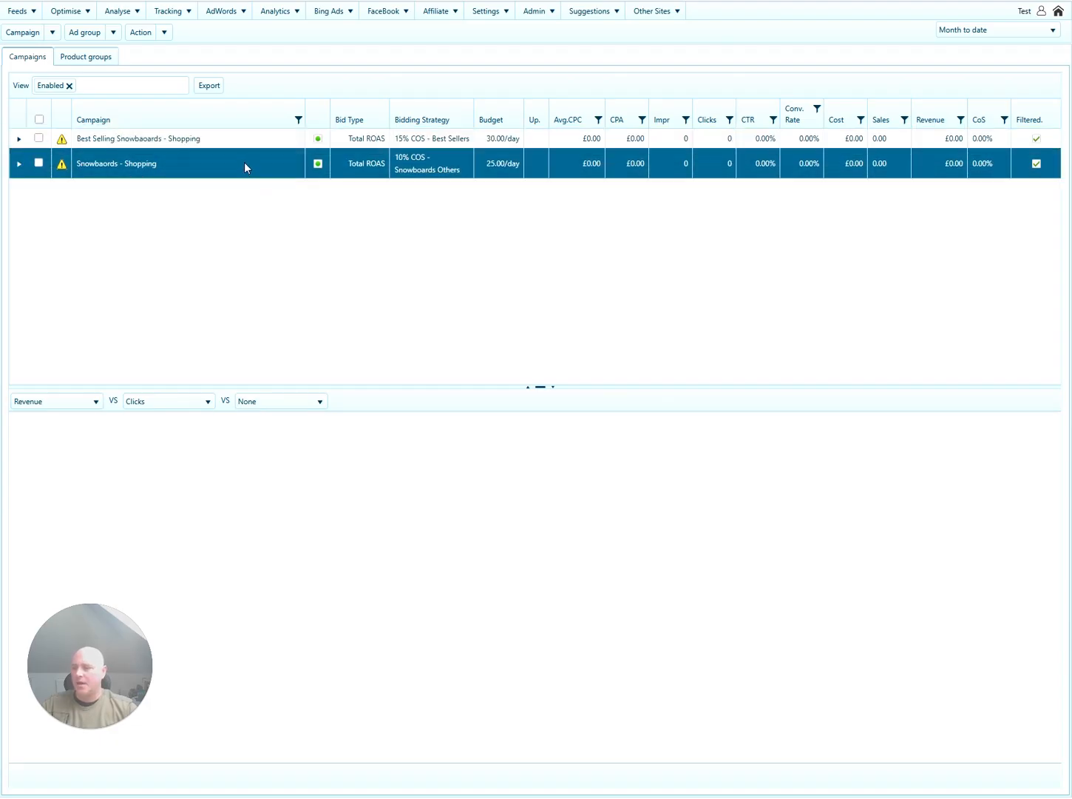
{"action": "left_click", "coordinate": [179, 137]}
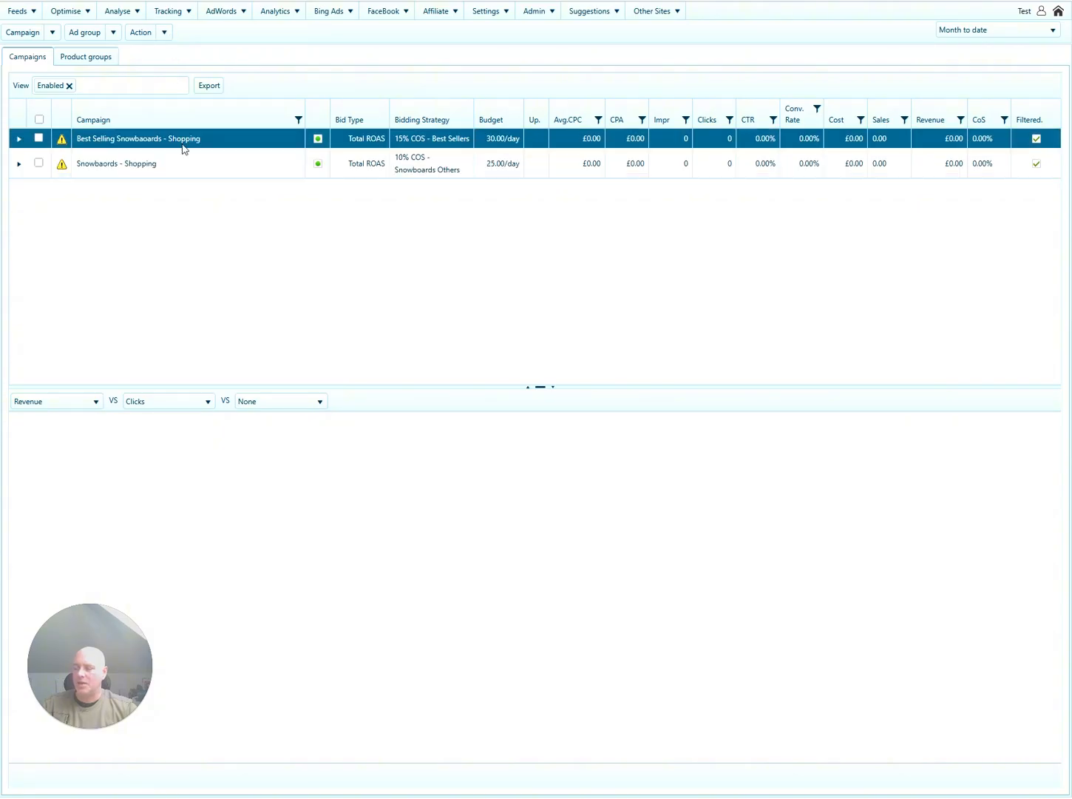
{"action": "left_click", "coordinate": [164, 32]}
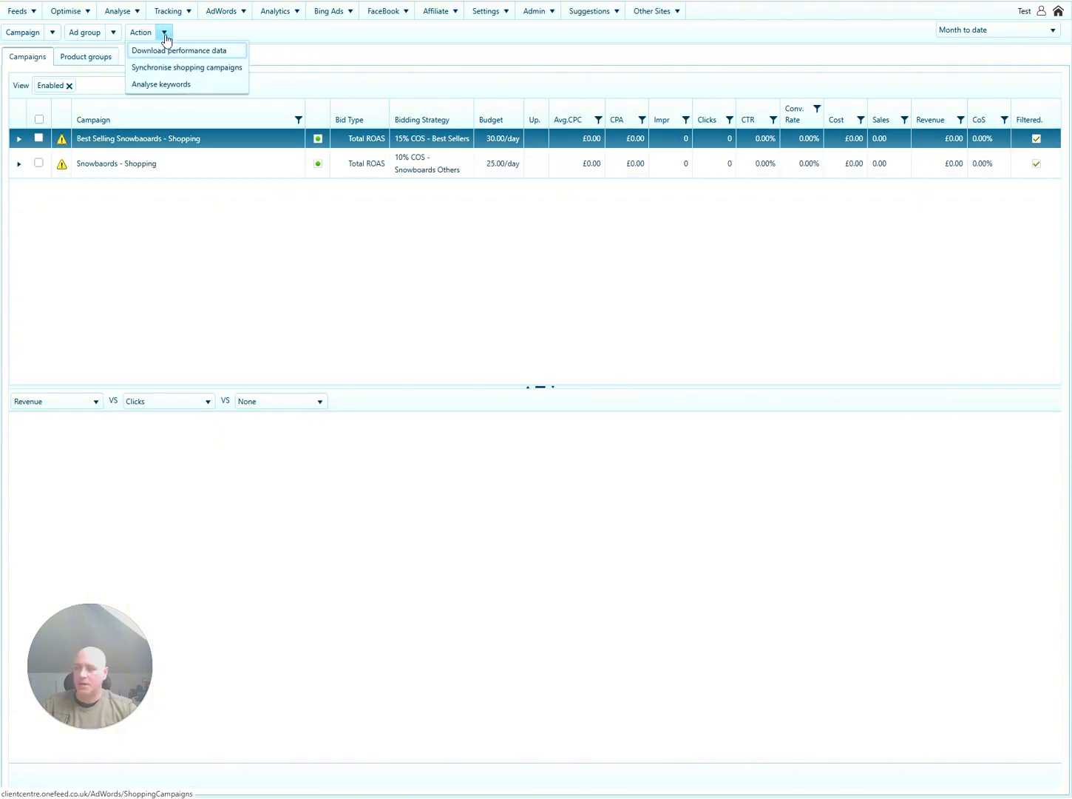
{"action": "left_click", "coordinate": [185, 136]}
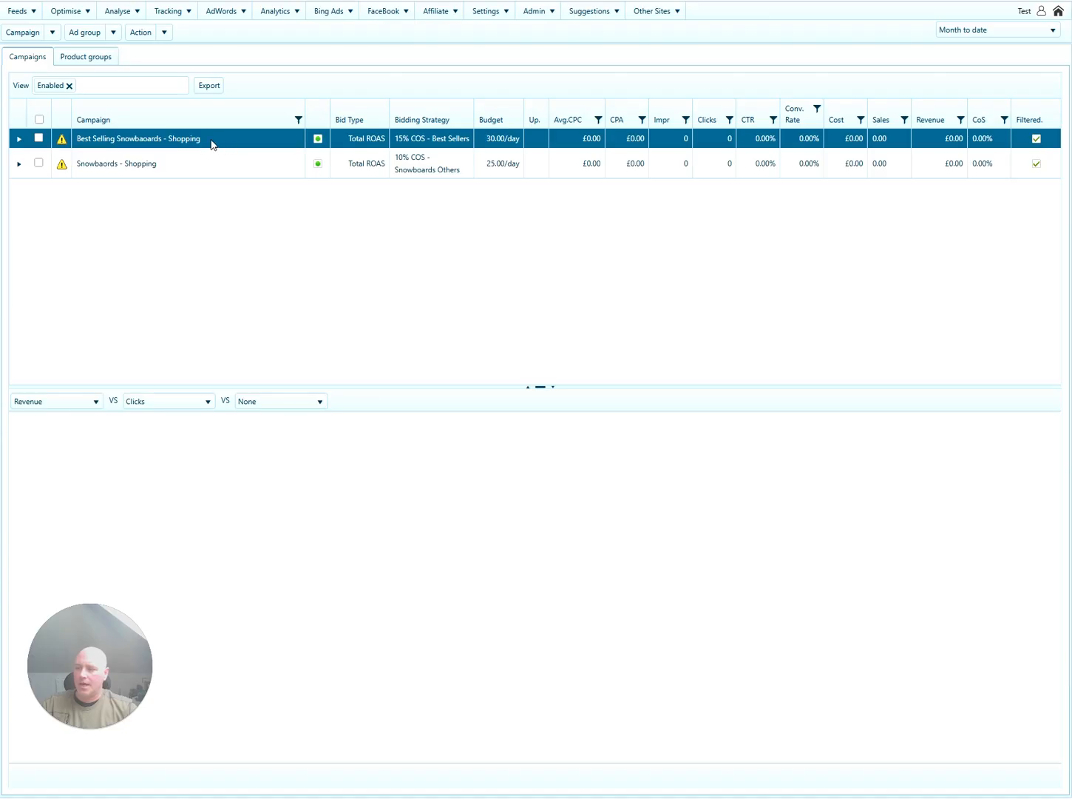
{"action": "left_click", "coordinate": [164, 32]}
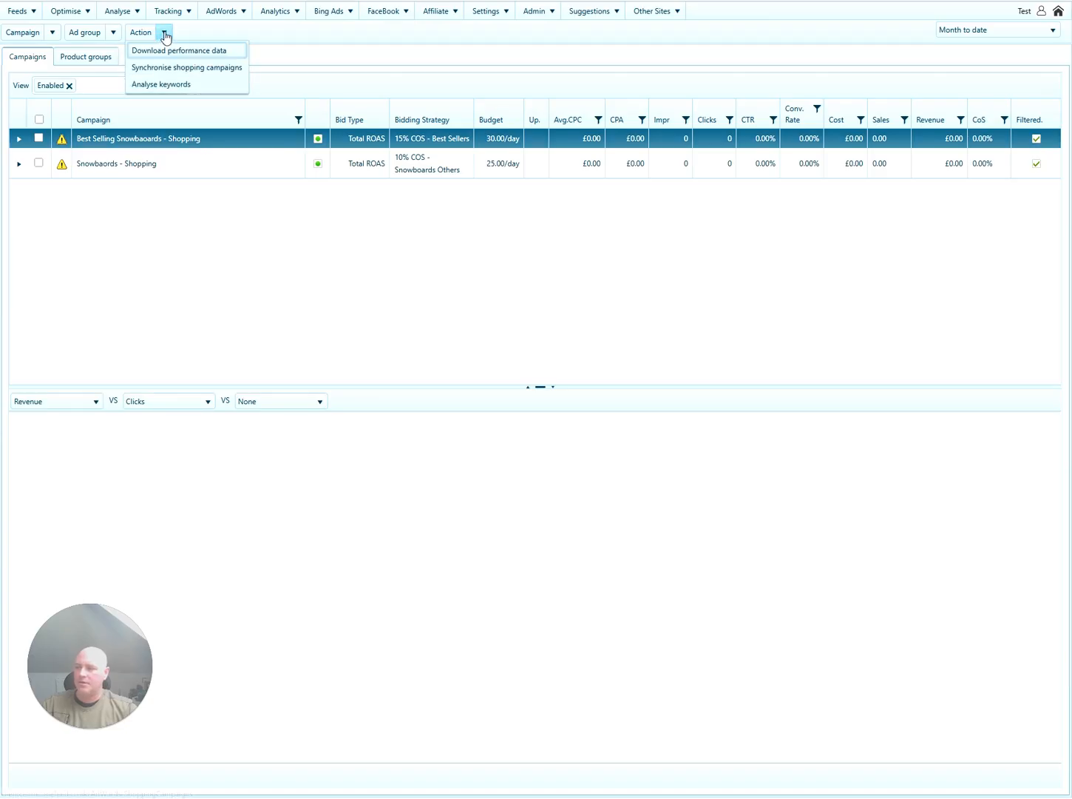
{"action": "left_click", "coordinate": [171, 84]}
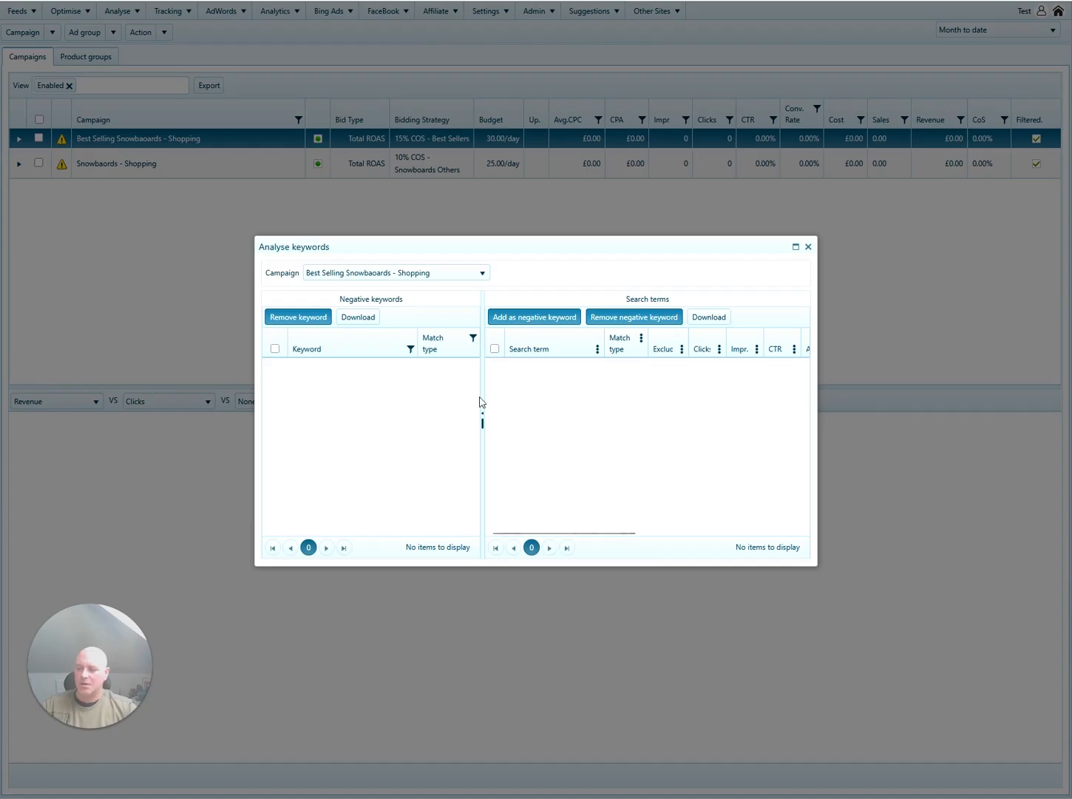
{"action": "left_click", "coordinate": [797, 246]}
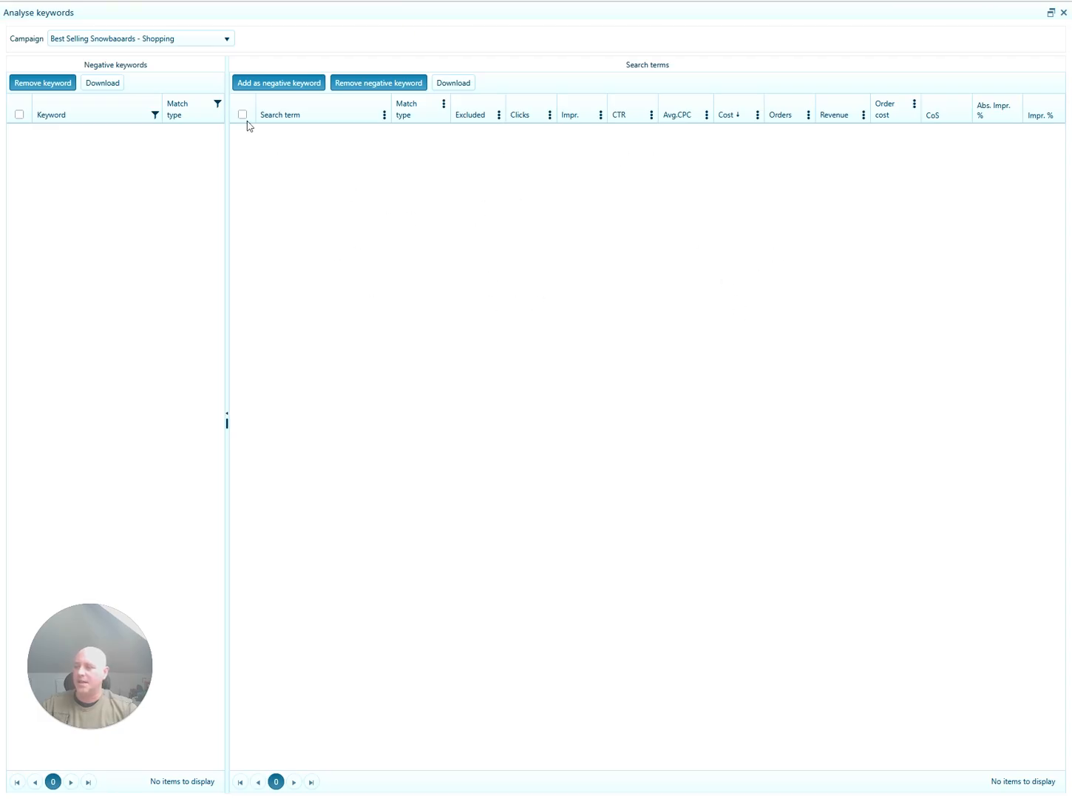
{"action": "left_click", "coordinate": [385, 114]}
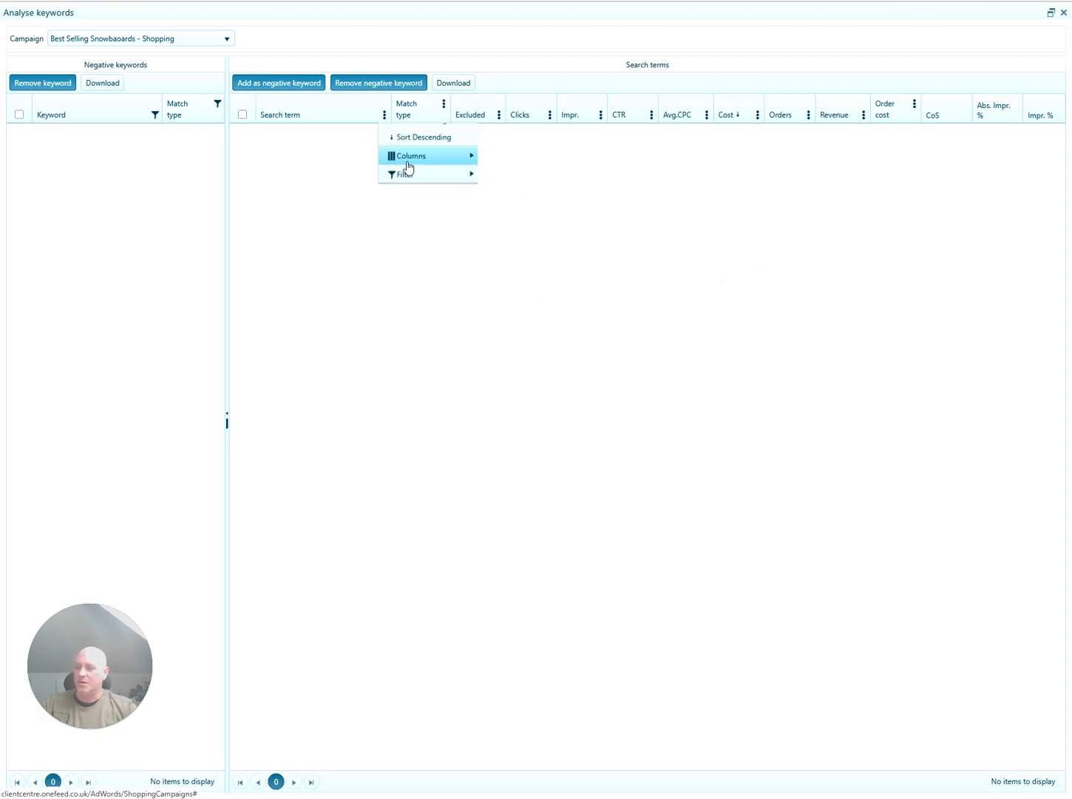
{"action": "mouse_move", "coordinate": [455, 190]}
{"action": "left_click", "coordinate": [316, 270]}
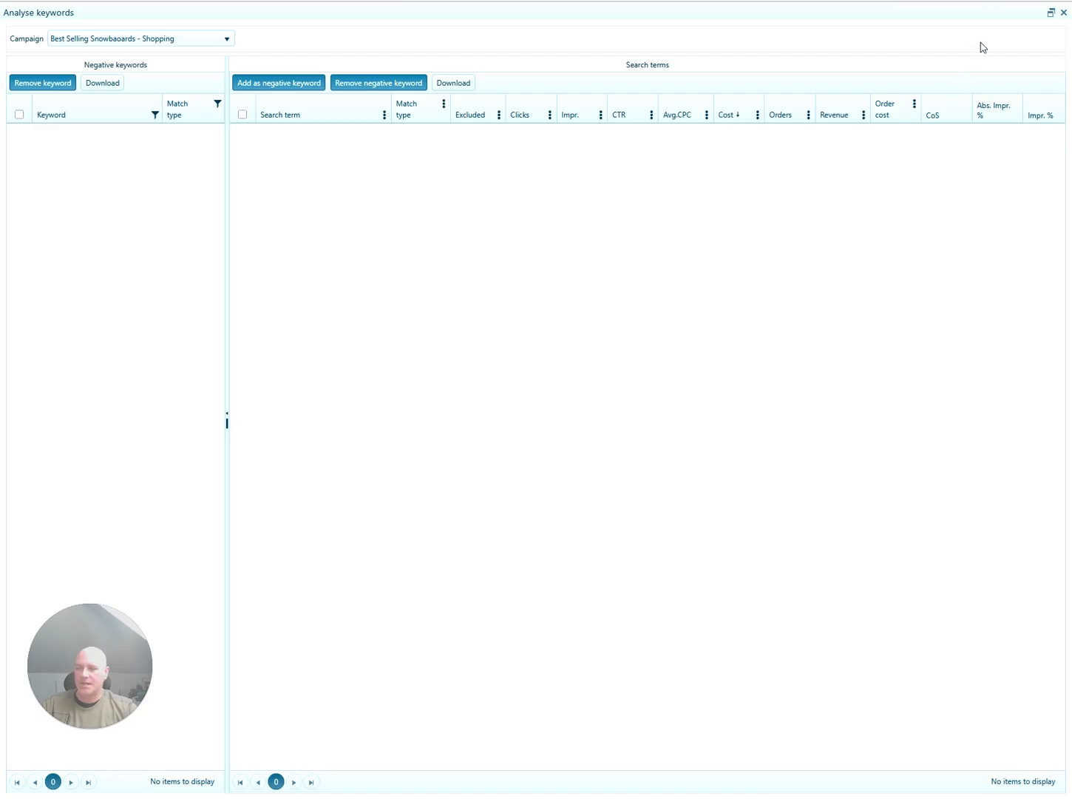
{"action": "left_click", "coordinate": [1063, 12]}
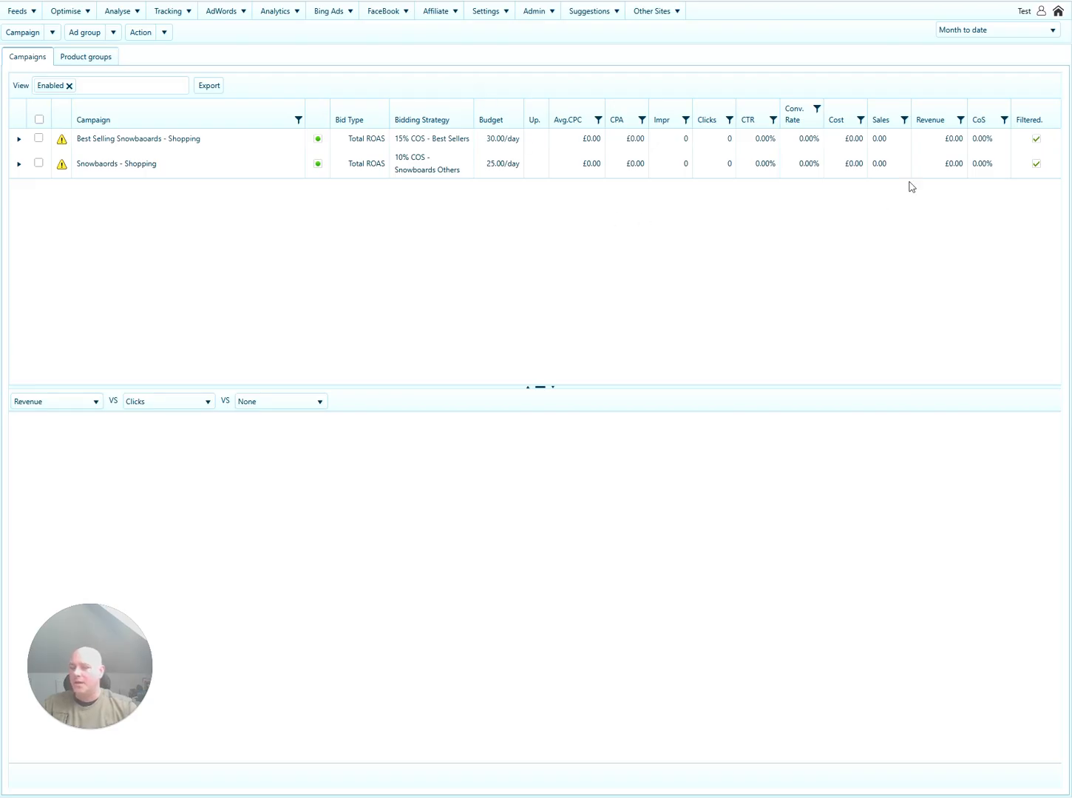
In brand conversion settings, enable OneFeed uploads and switch the Google source from Onefeed to AdWords.
{"action": "left_click", "coordinate": [1042, 15]}
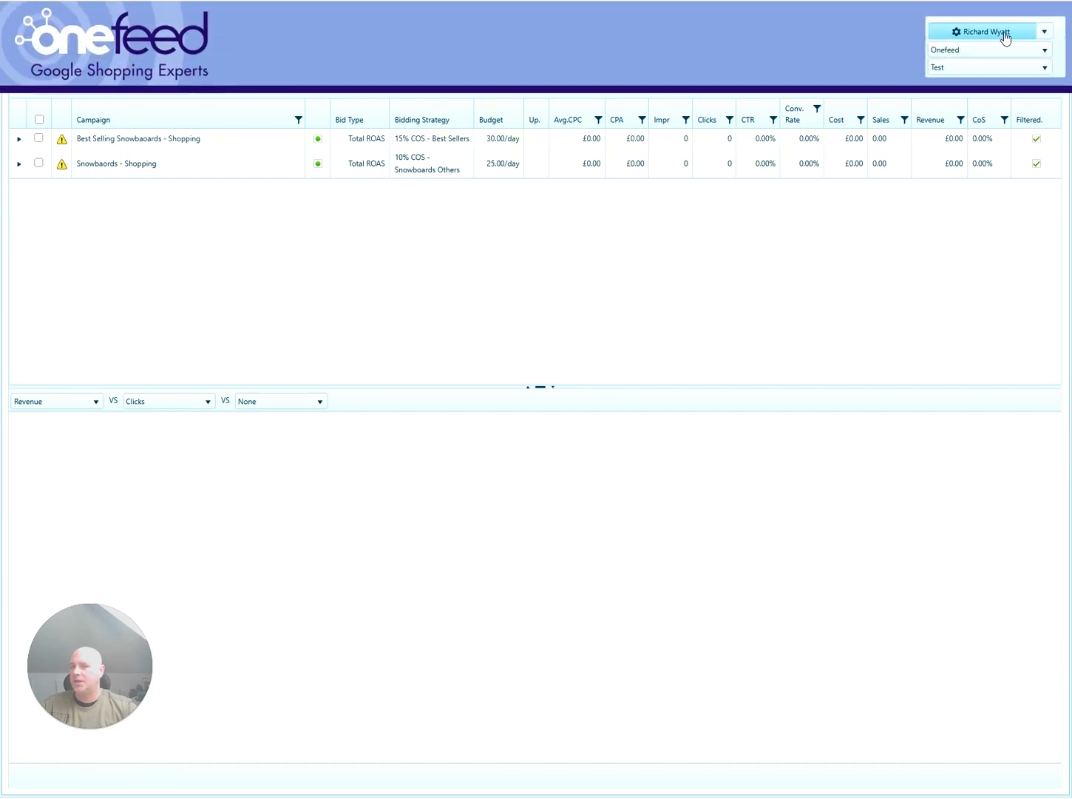
{"action": "left_click", "coordinate": [1006, 35]}
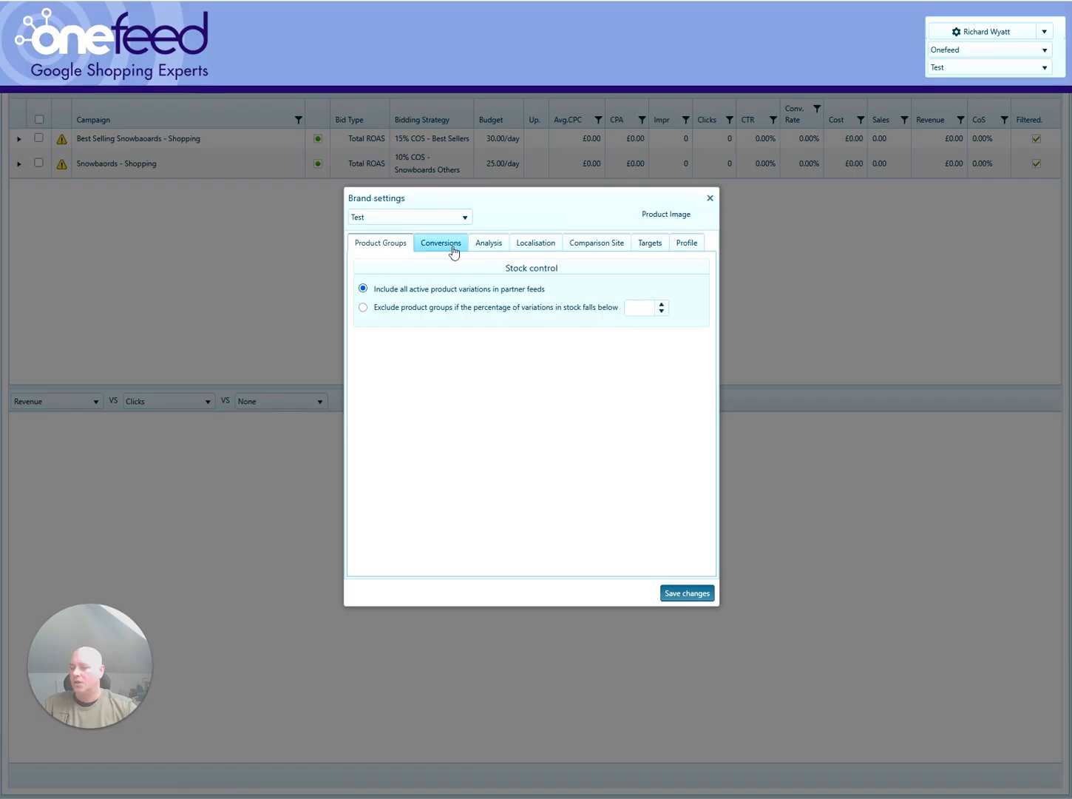
{"action": "left_click", "coordinate": [453, 249]}
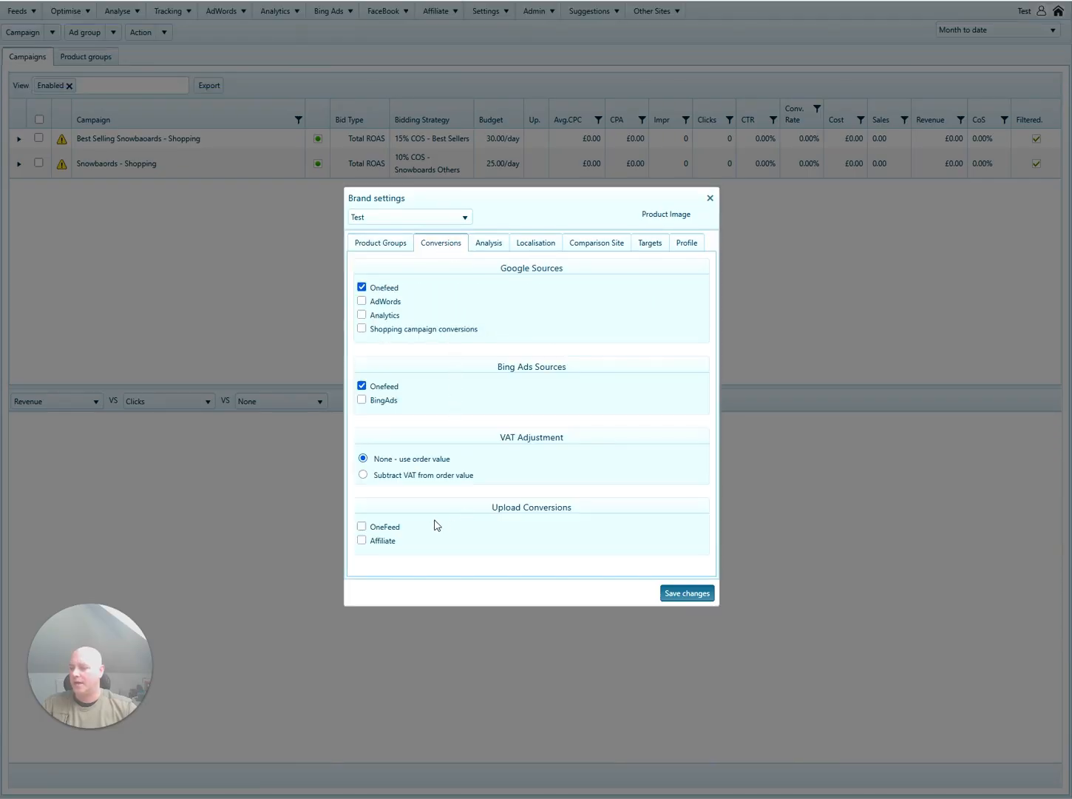
{"action": "left_click", "coordinate": [362, 527]}
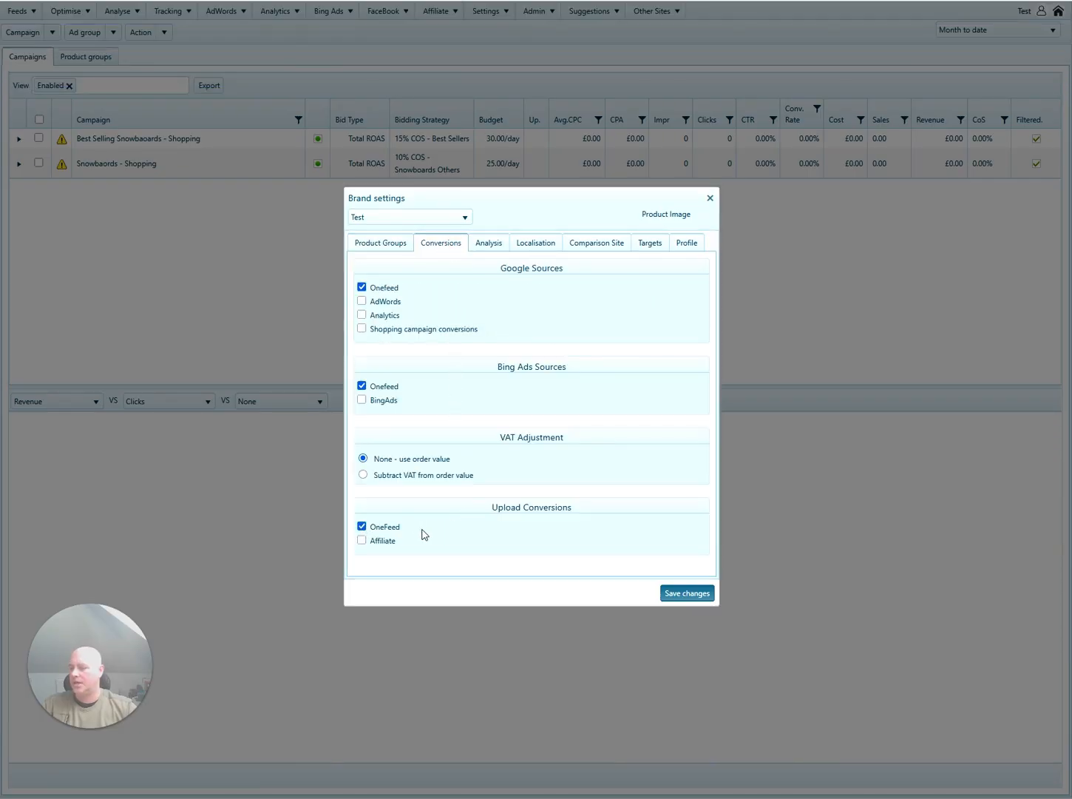
{"action": "left_click", "coordinate": [363, 300]}
{"action": "left_click", "coordinate": [362, 287]}
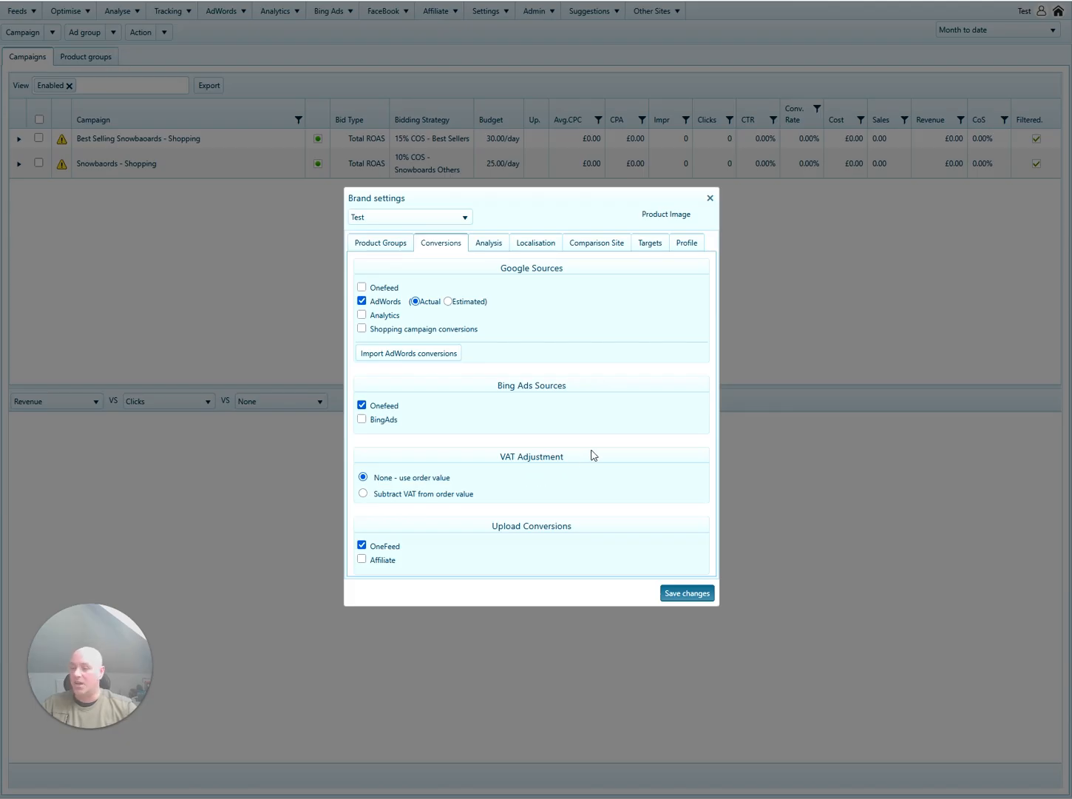
Keep VAT adjustment on order value and save the brand settings.
{"action": "left_click", "coordinate": [363, 494]}
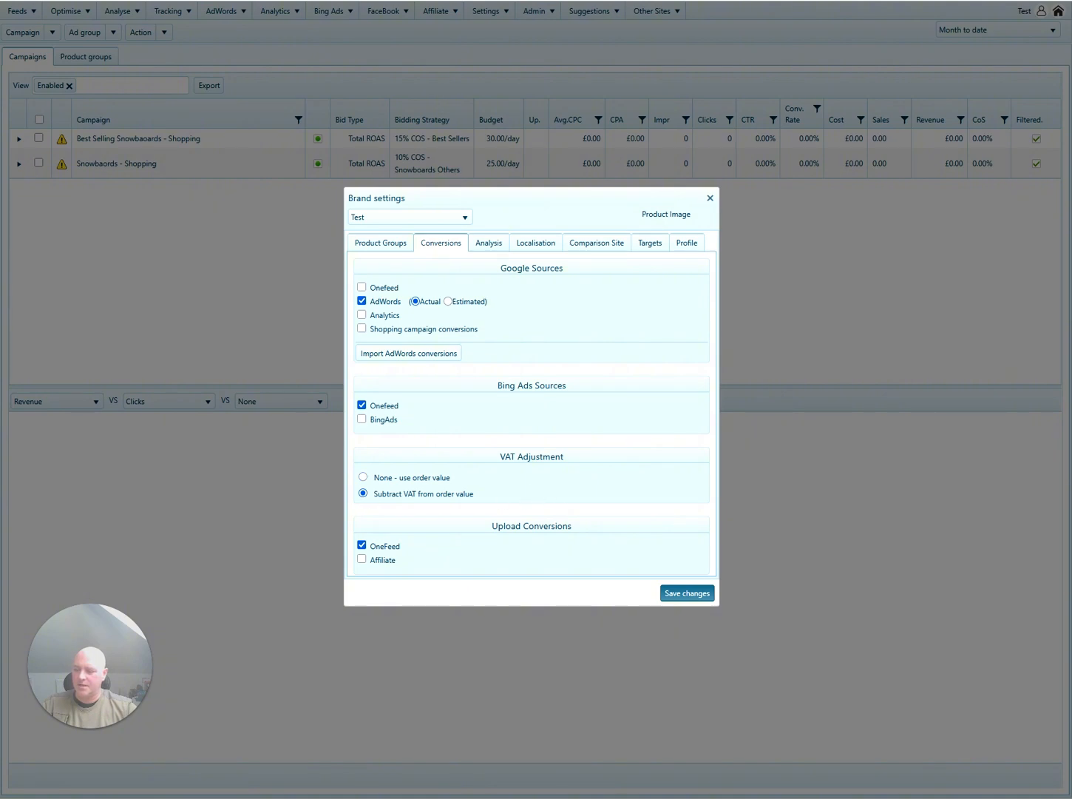
{"action": "left_click", "coordinate": [363, 476]}
{"action": "left_click", "coordinate": [679, 593]}
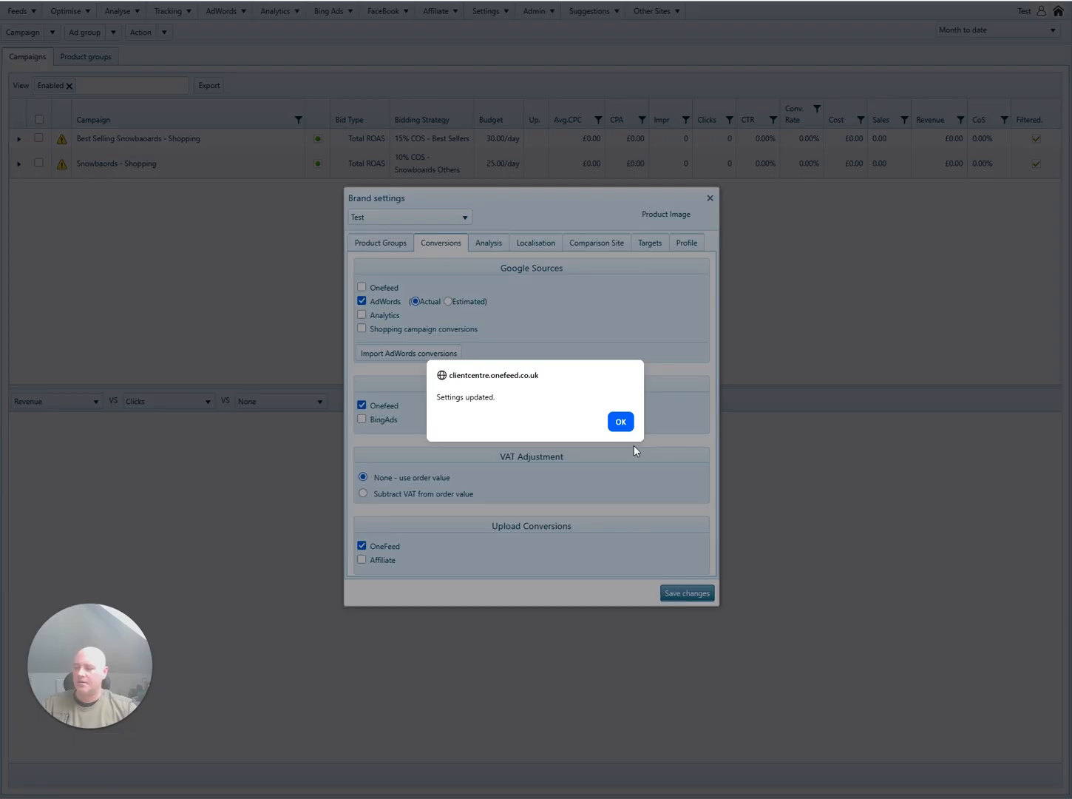
{"action": "left_click", "coordinate": [628, 425]}
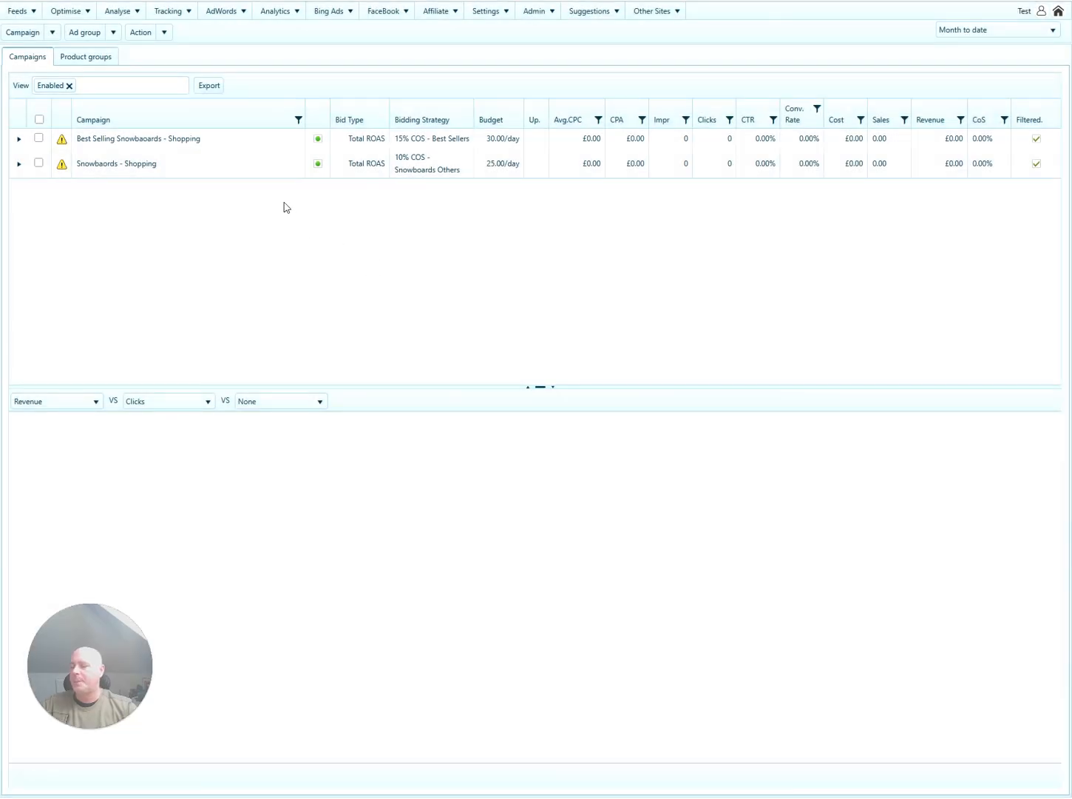